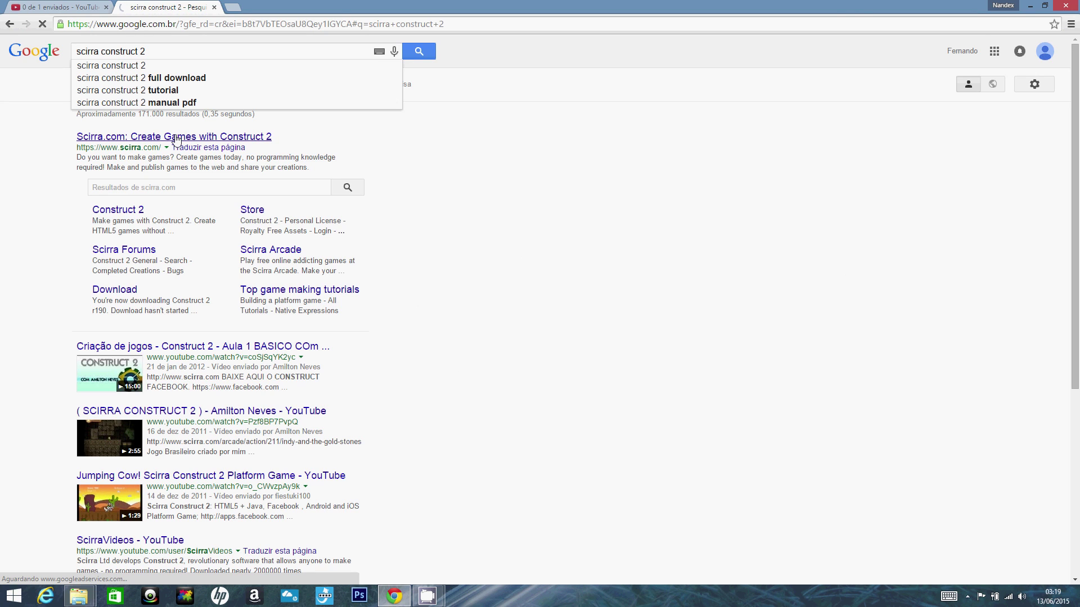
- Open the Scirra.com search result and look through the Construct 2 features on its home page
left_click(207, 136)
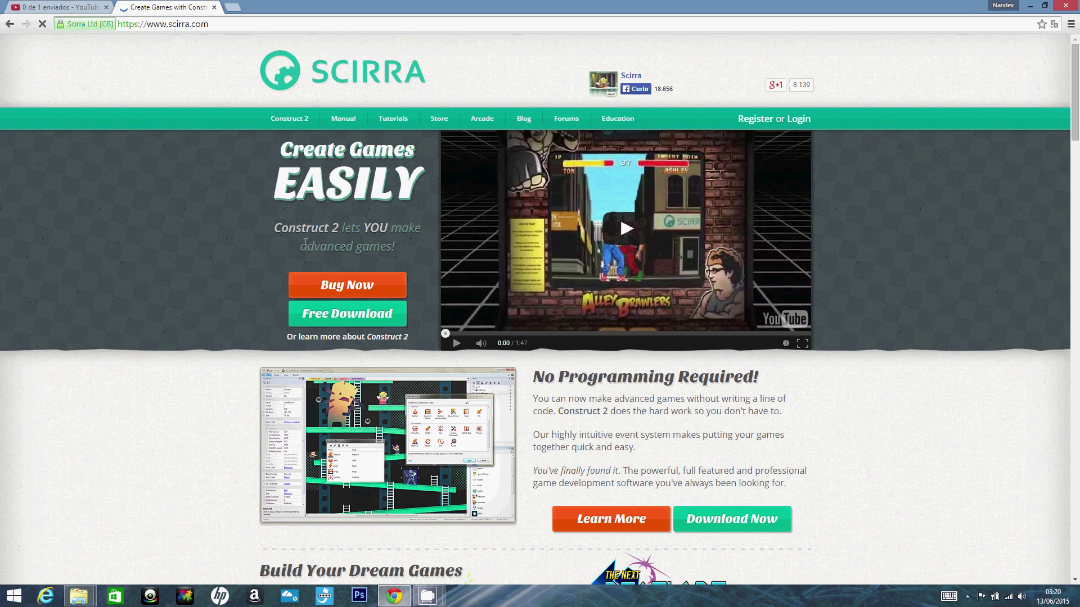
scroll(334, 219, "down", 5)
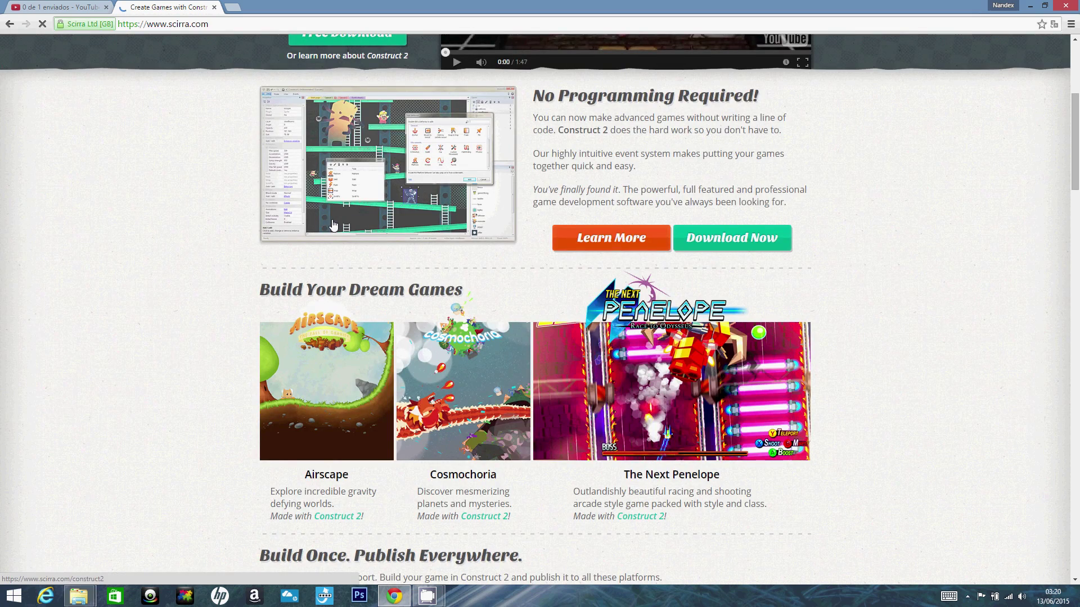
scroll(333, 220, "down", 6)
scroll(334, 222, "down", 8)
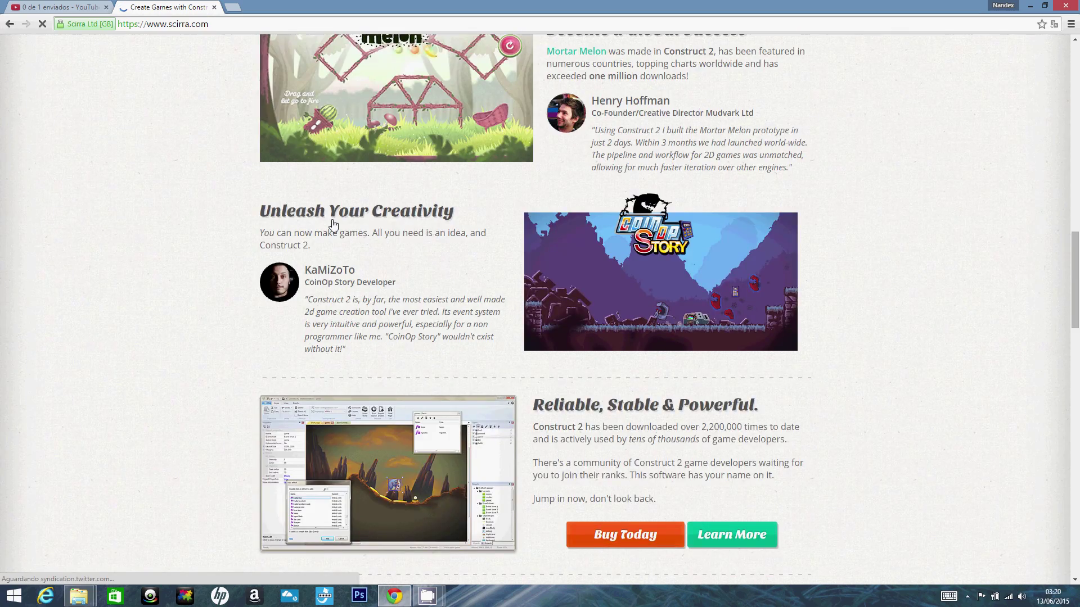
scroll(334, 224, "down", 9)
scroll(334, 224, "down", 10)
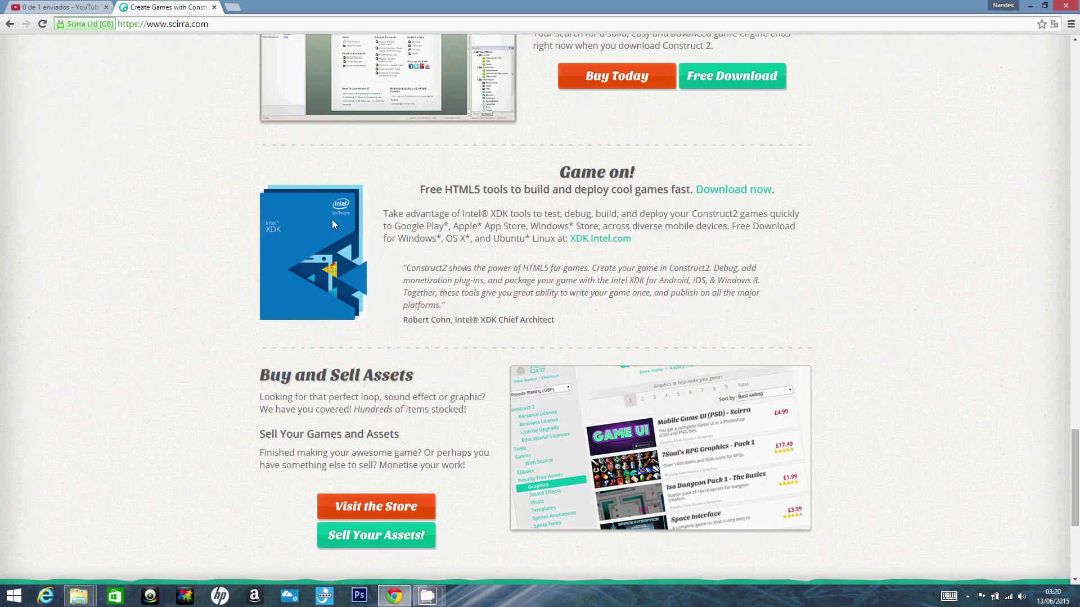
scroll(332, 223, "up", 2)
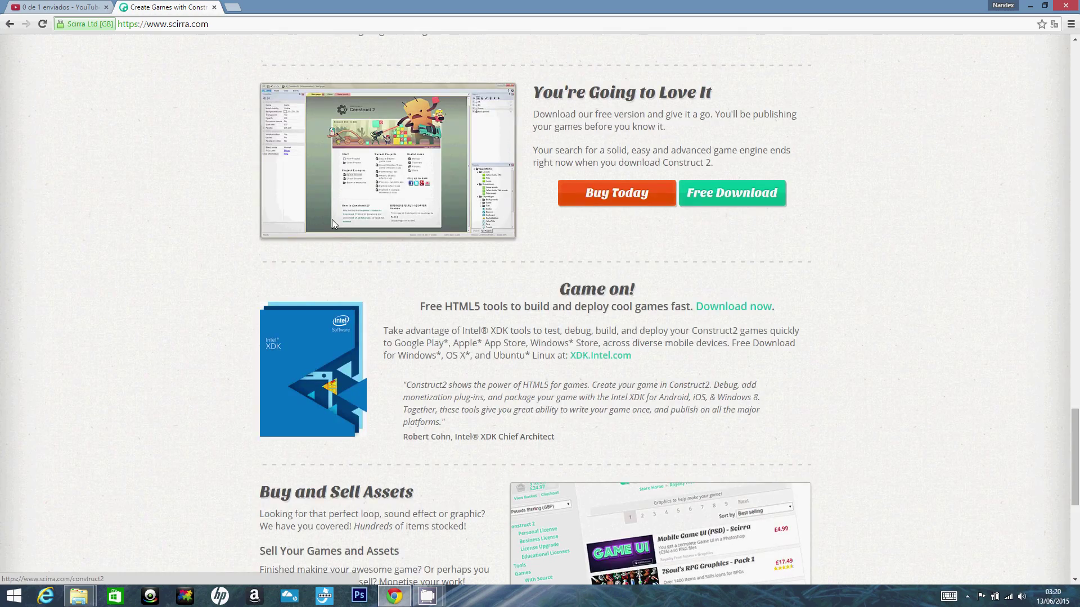
scroll(388, 253, "up", 8)
scroll(388, 252, "up", 1)
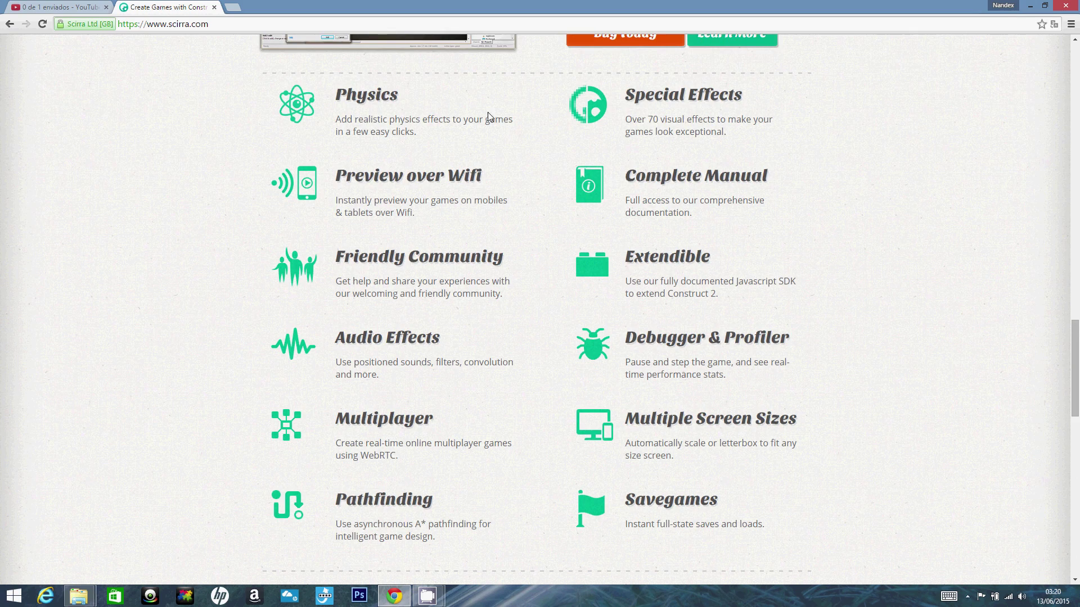
scroll(489, 118, "up", 10)
scroll(490, 121, "up", 6)
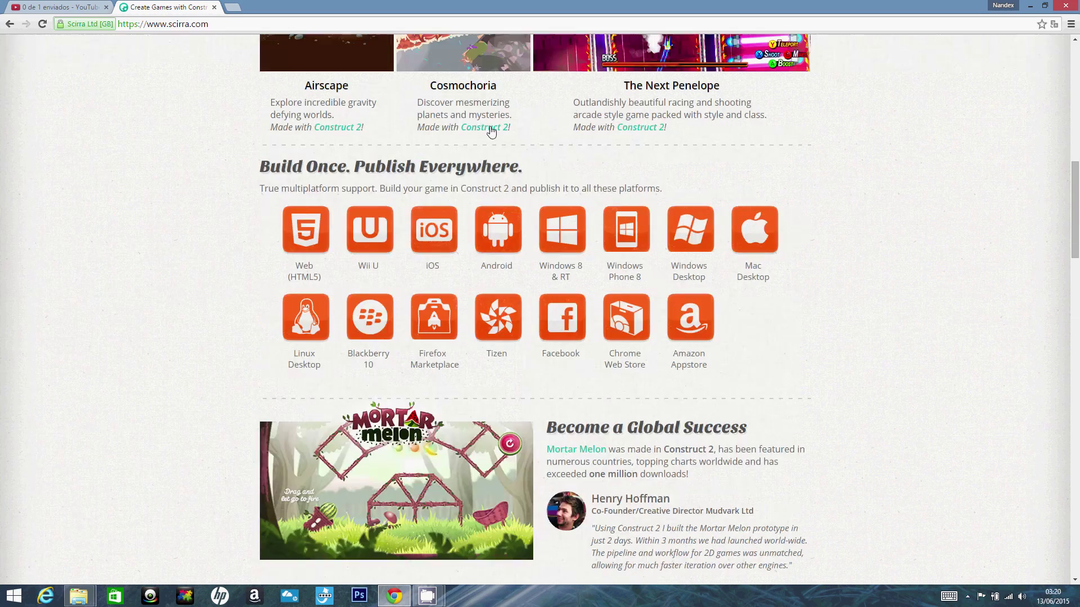
scroll(491, 133, "up", 10)
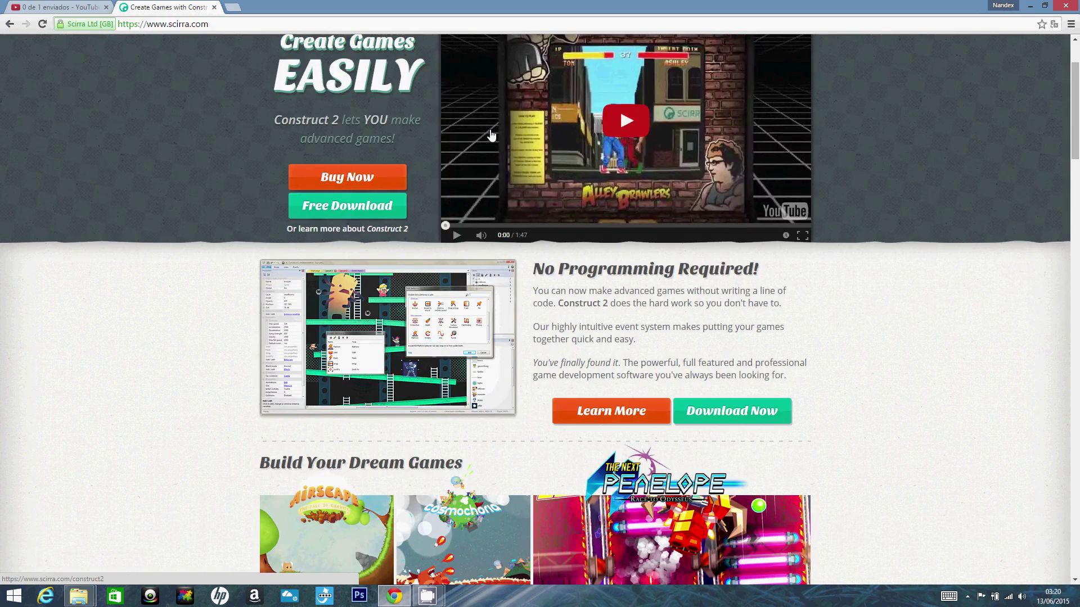
scroll(491, 135, "up", 2)
- Download the free version of Construct 2 and start the installation with construct2-r206-setup.exe
left_click(363, 312)
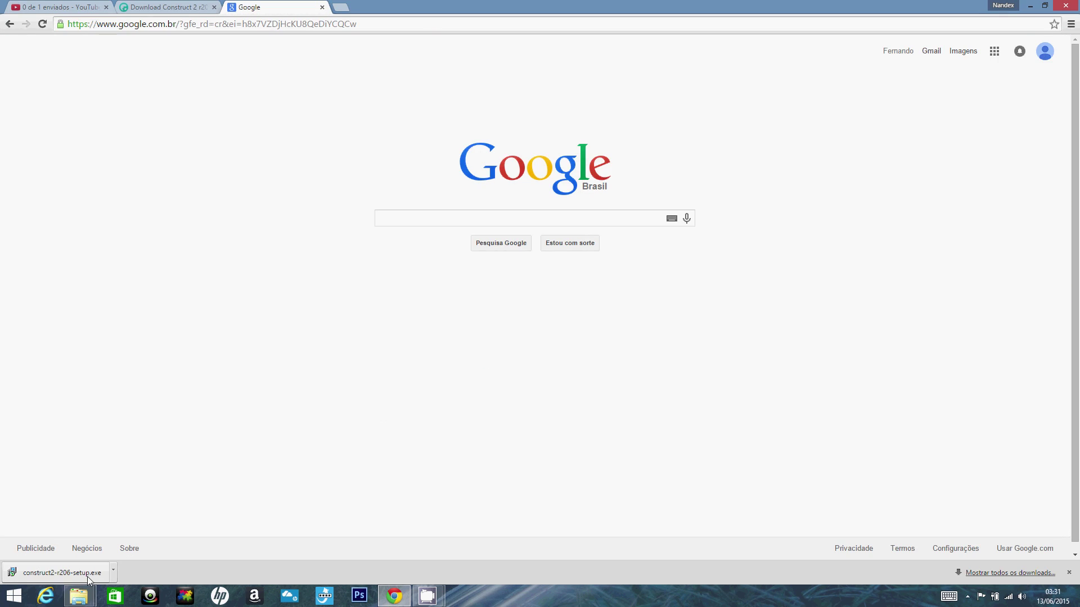
left_click(62, 572)
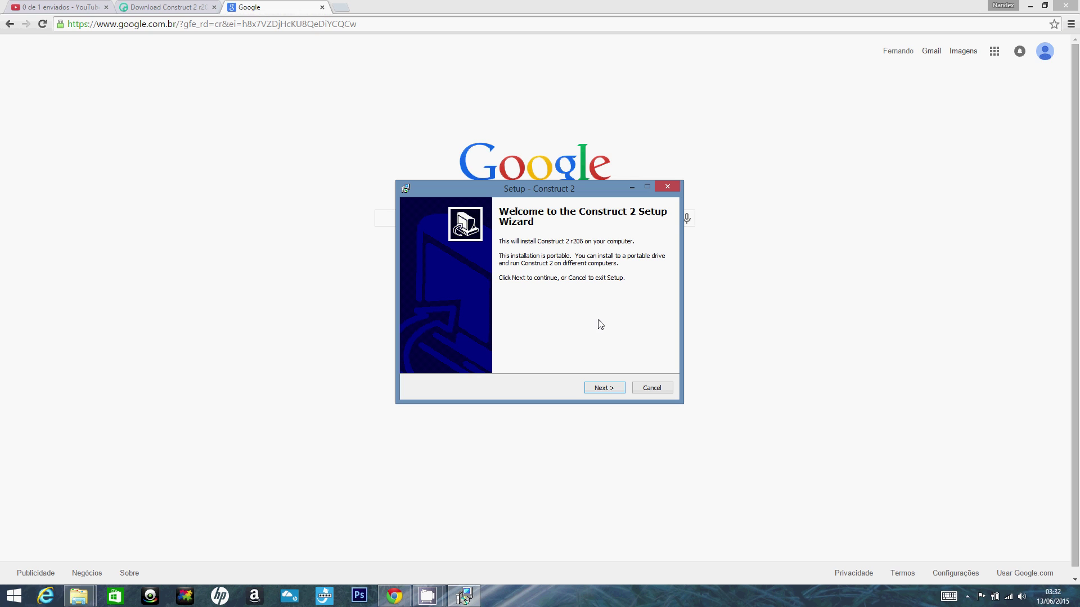
left_click(605, 388)
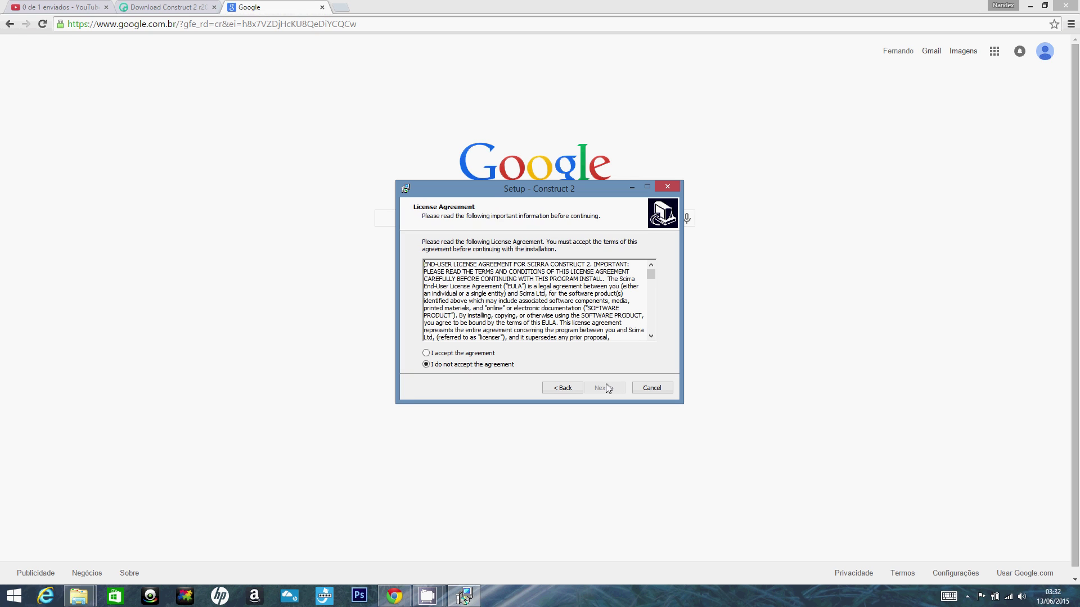
- Accept the licence agreement and keep the installation folder C:\Program Files\Construct 2 with a desktop icon
left_click(426, 353)
left_click(599, 388)
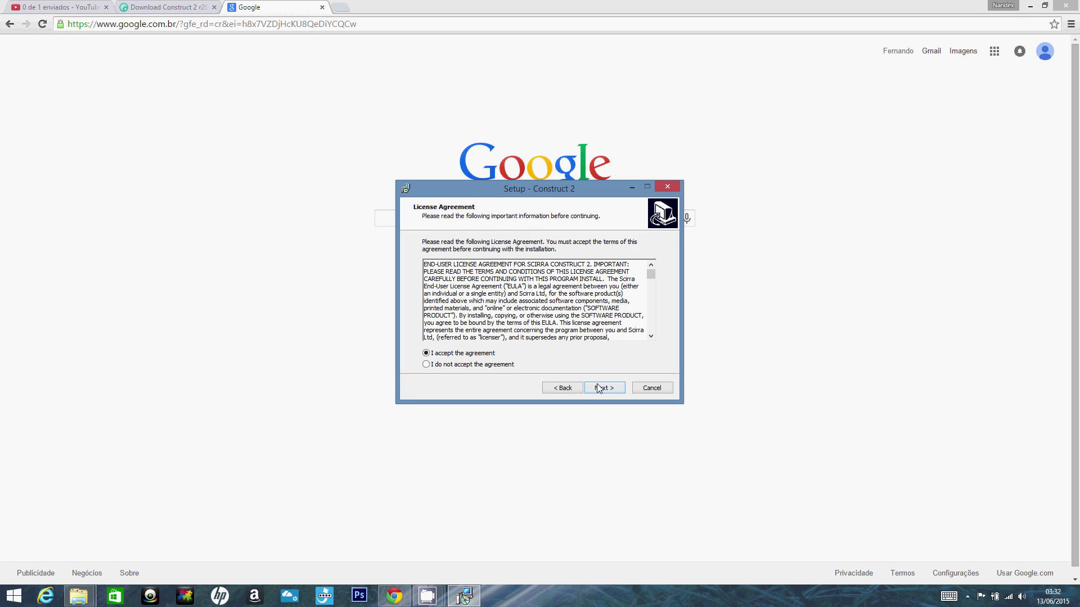
left_click(599, 388)
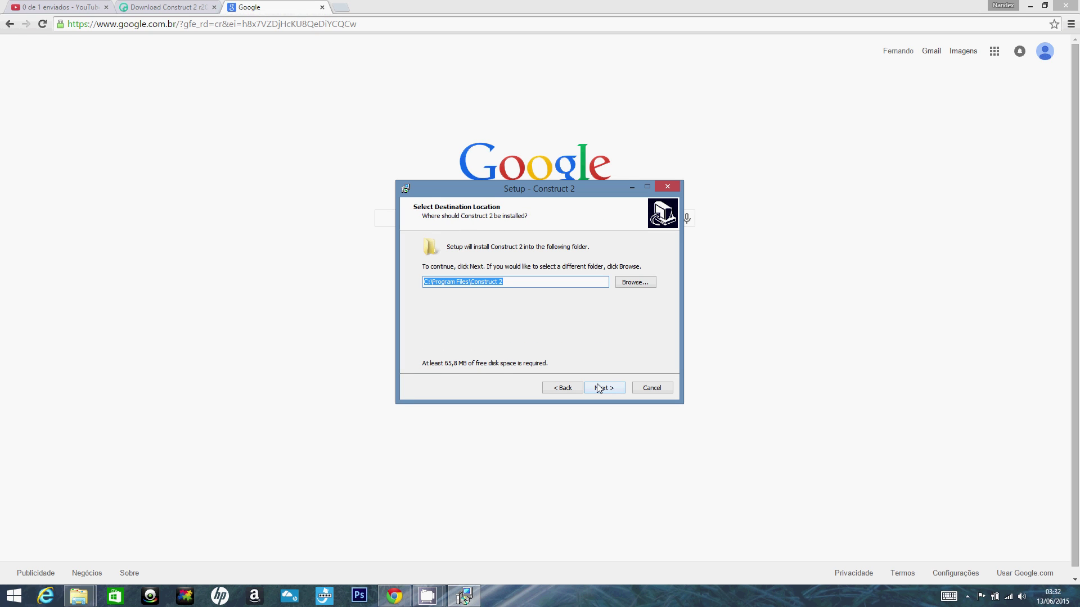
left_click(600, 388)
left_click(599, 388)
left_click(600, 388)
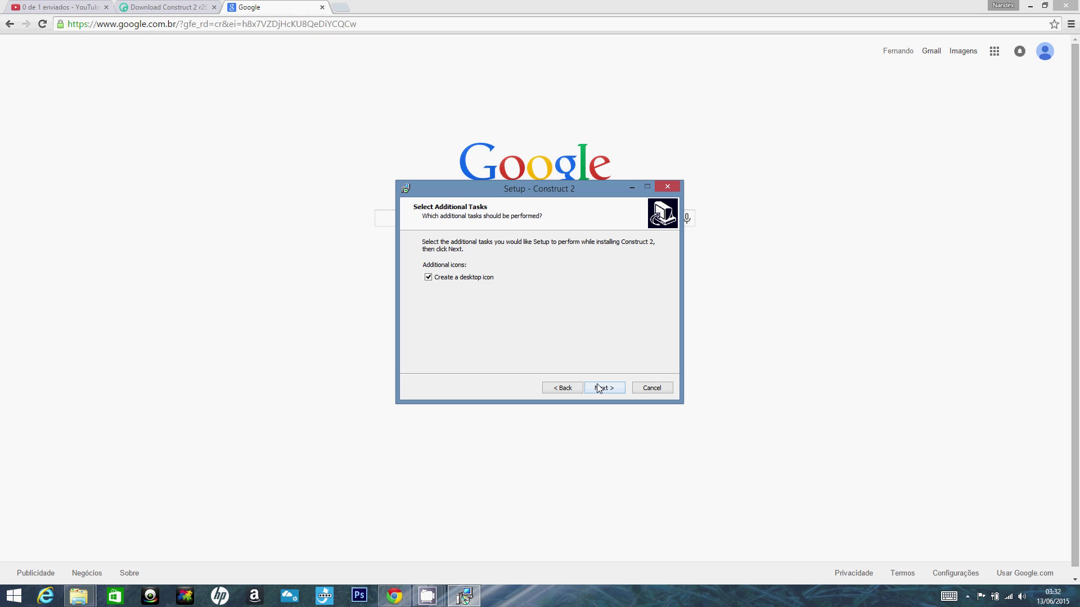
left_click(600, 388)
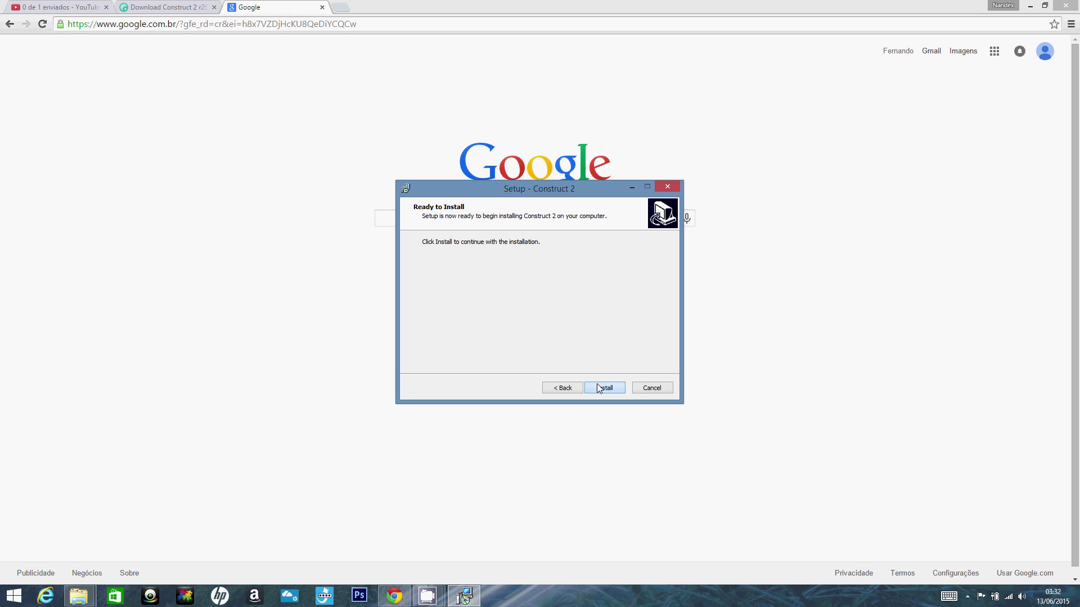
- Install Construct 2, letting Setup uninstall the old version first
left_click(597, 385)
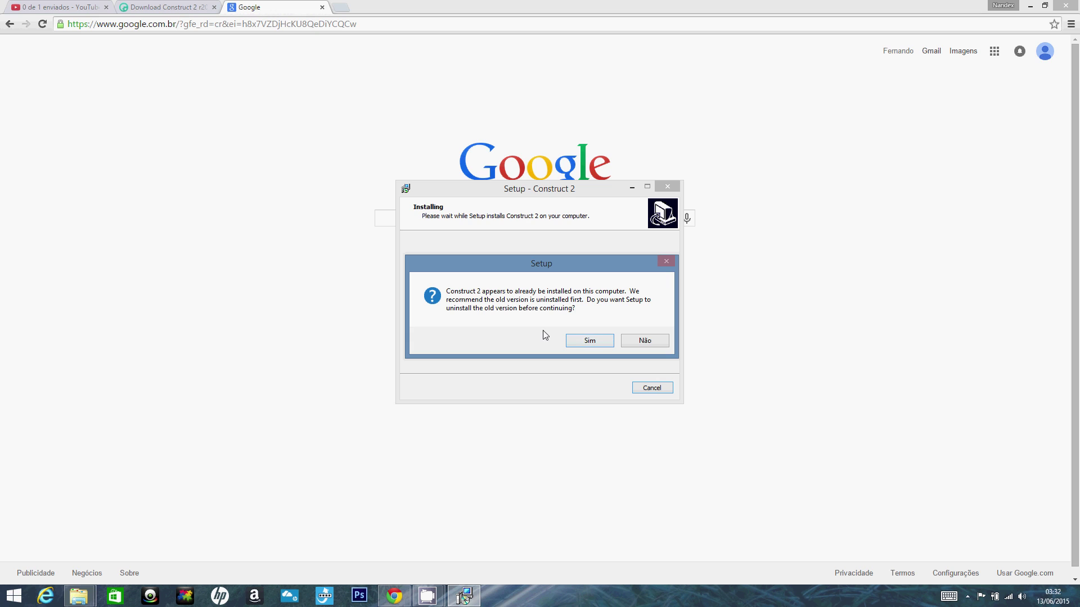
left_click(602, 341)
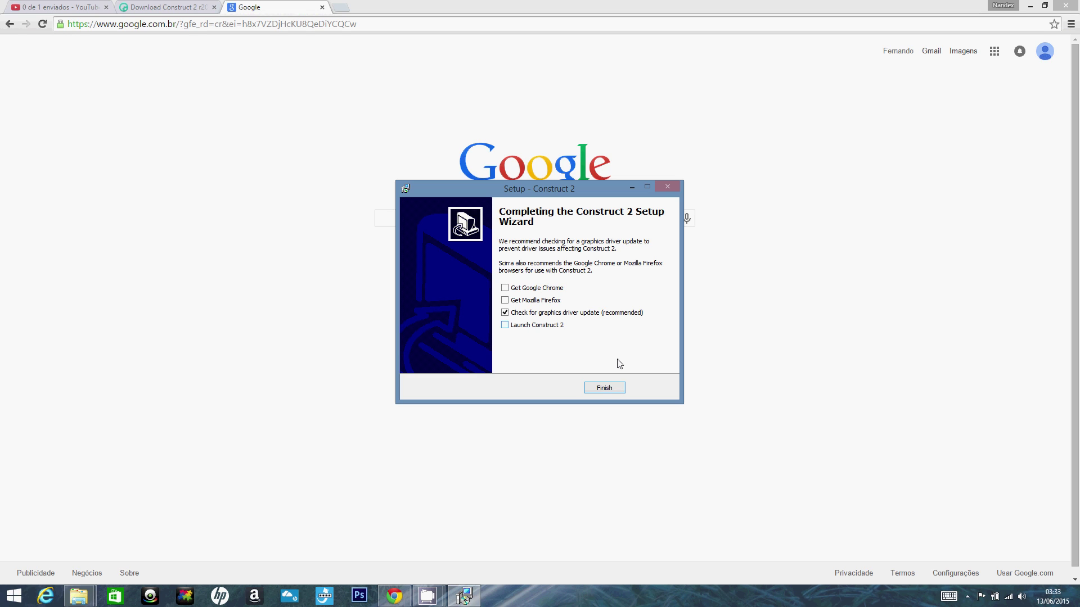
- Finish the setup without launching Construct 2 and complete the graphics driver update check
left_click(610, 388)
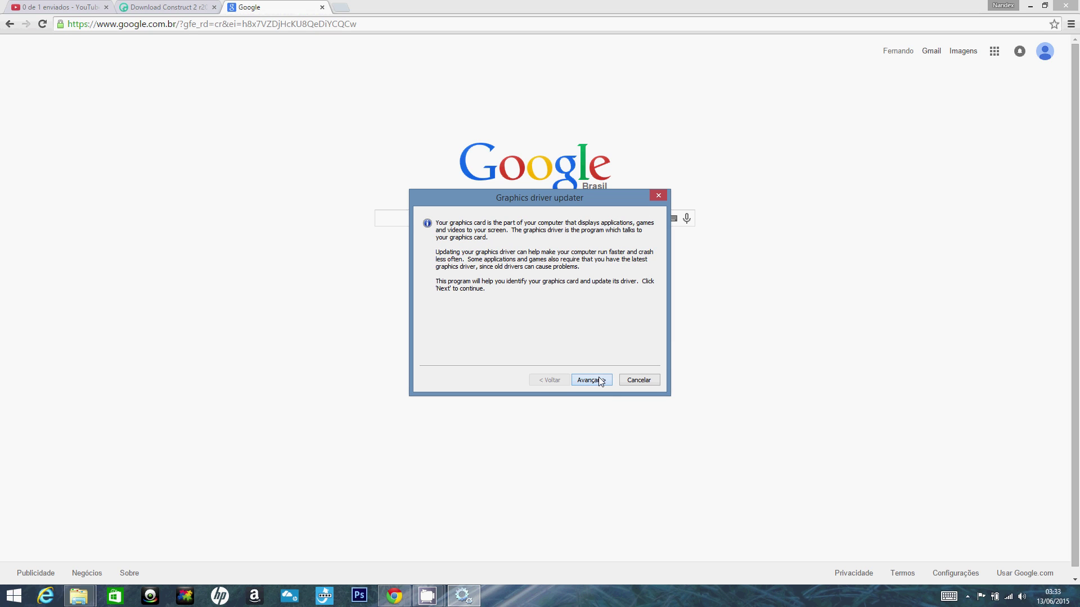
left_click(601, 382)
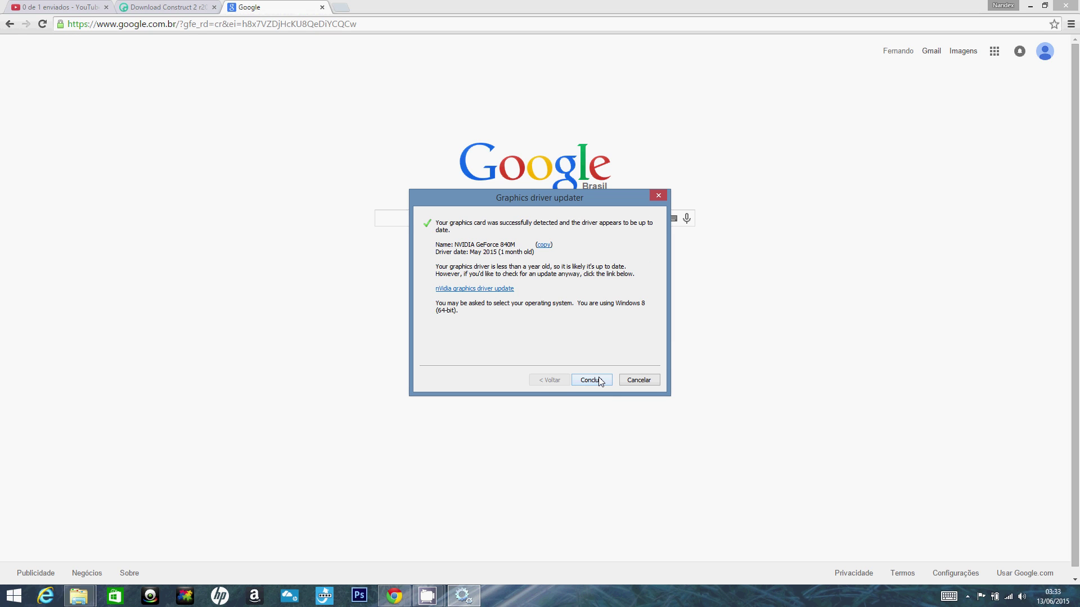
left_click(591, 381)
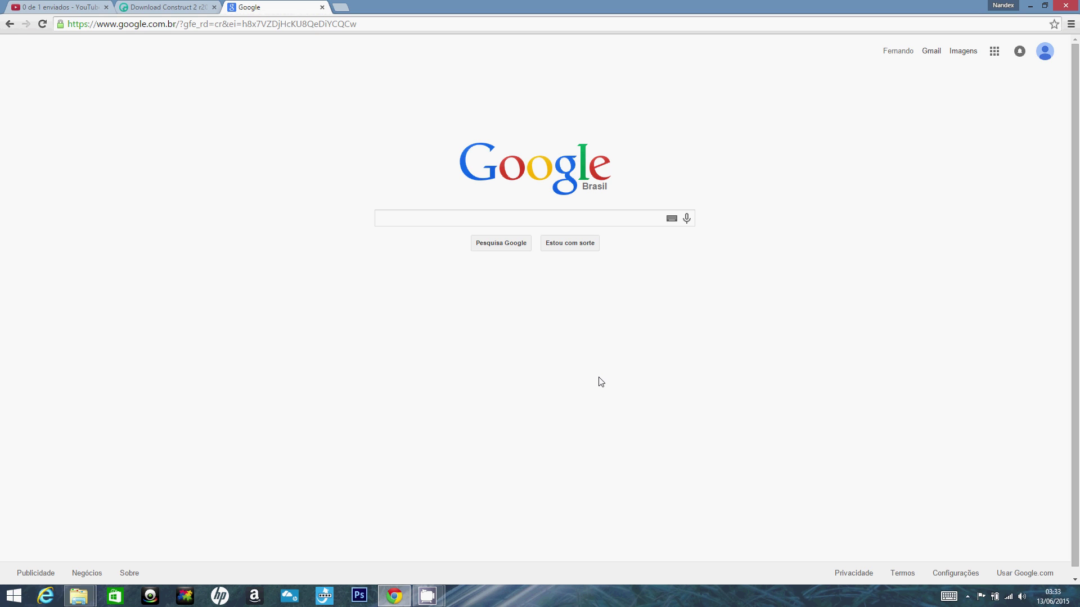
- Search Google for "sprite sheet" and show the image results
left_click(413, 225)
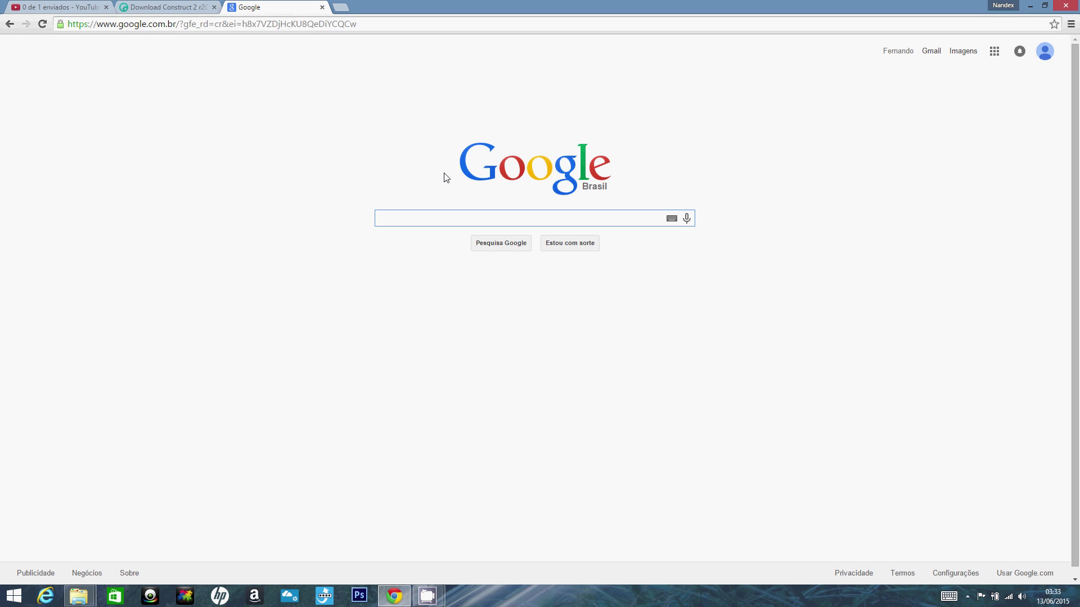
left_click(513, 218)
type("s")
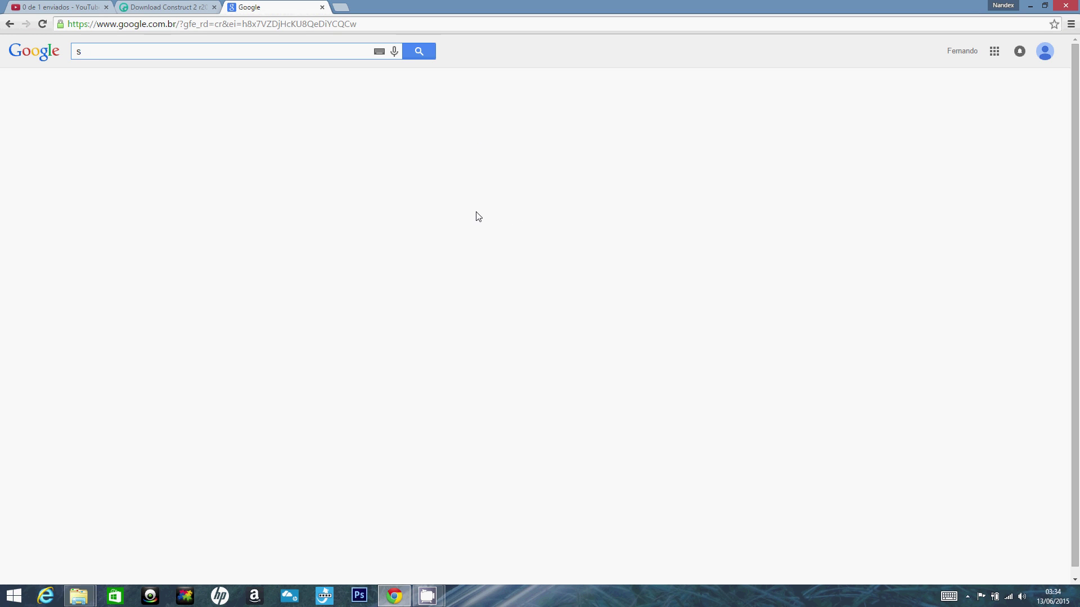
type("prite sheet")
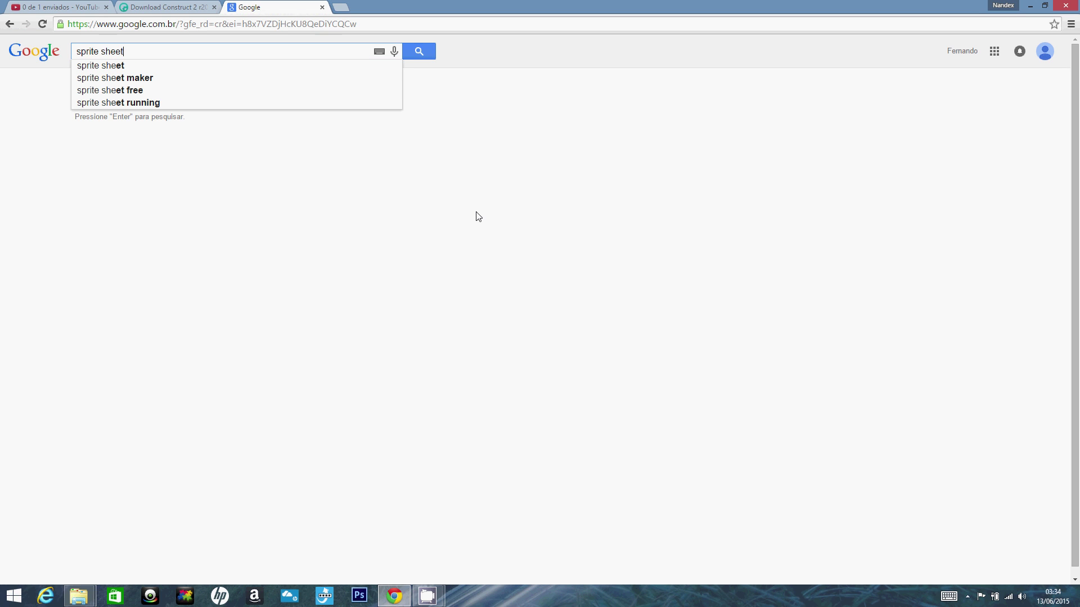
key("Return")
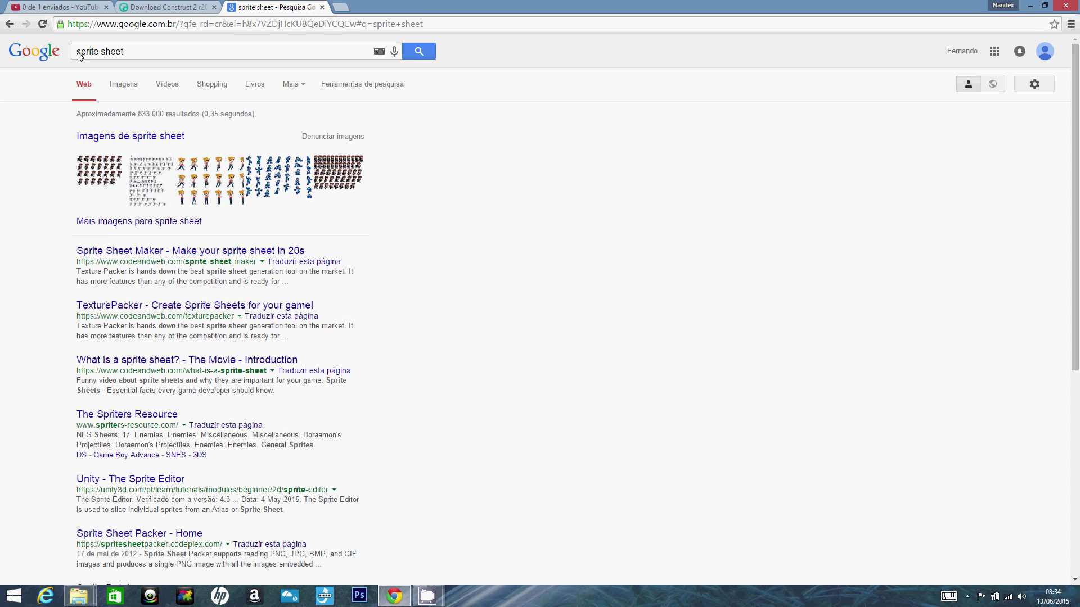
left_click_drag(80, 53, 165, 53)
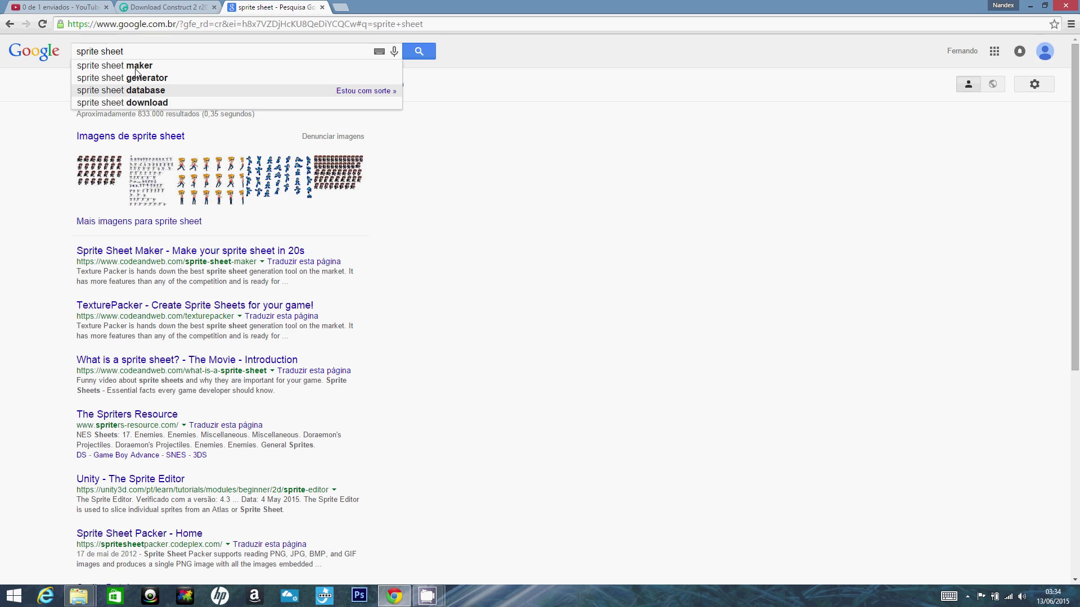
left_click(426, 56)
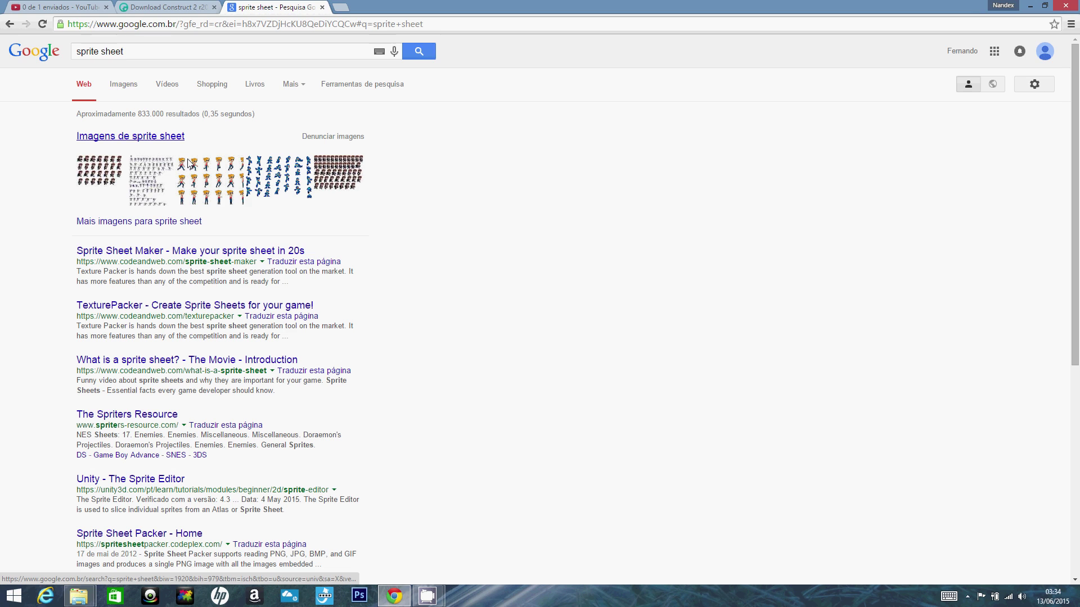
left_click(116, 87)
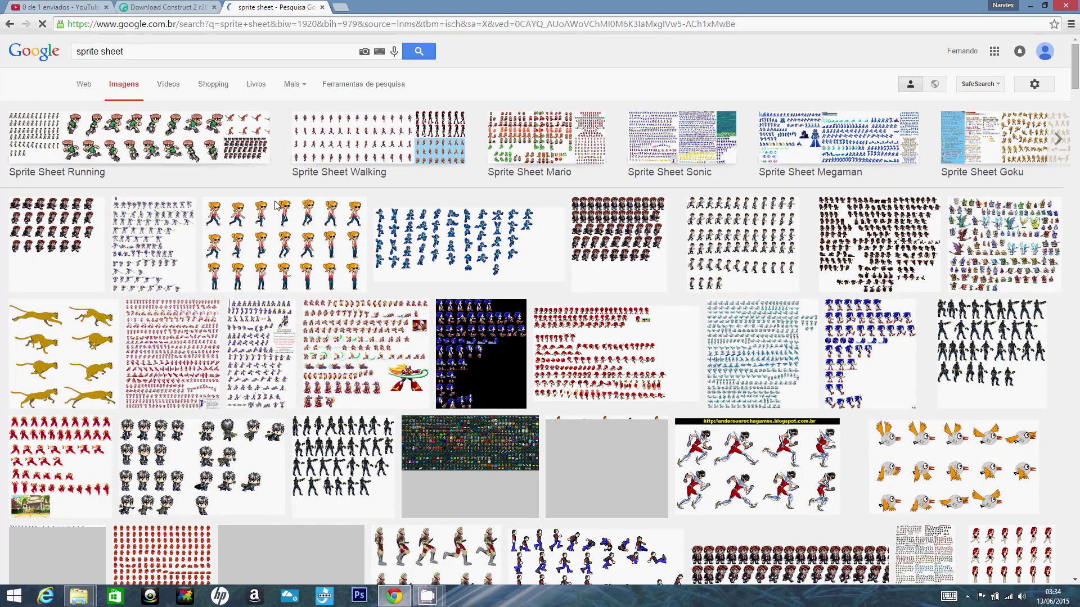
- Preview the sprite sheet of the walking girl with orange hair and save it as player.png in the desktop folder Jogo
left_click(275, 205)
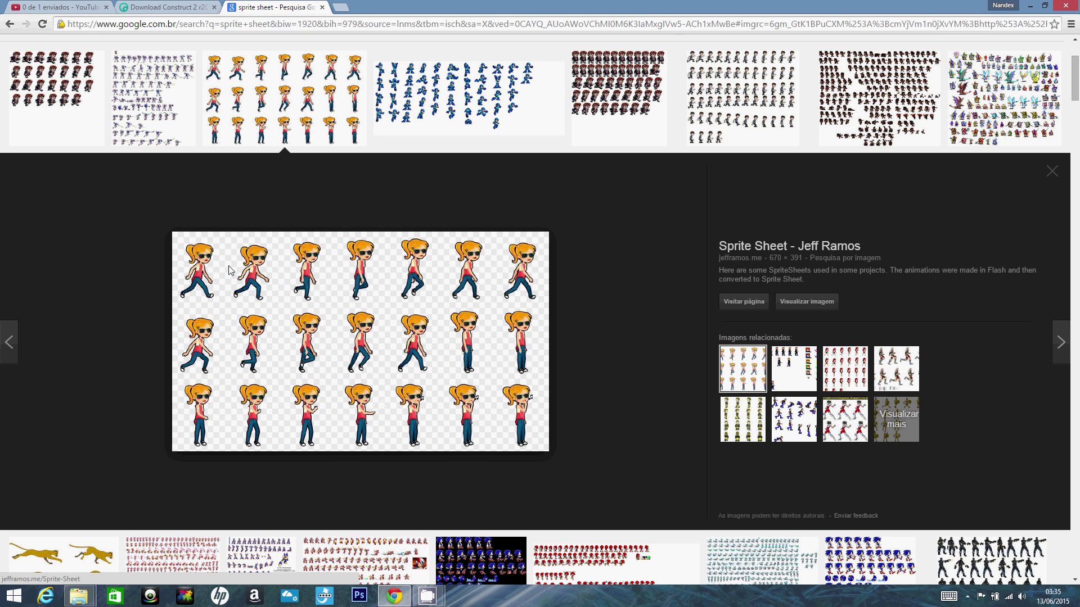
right_click(343, 314)
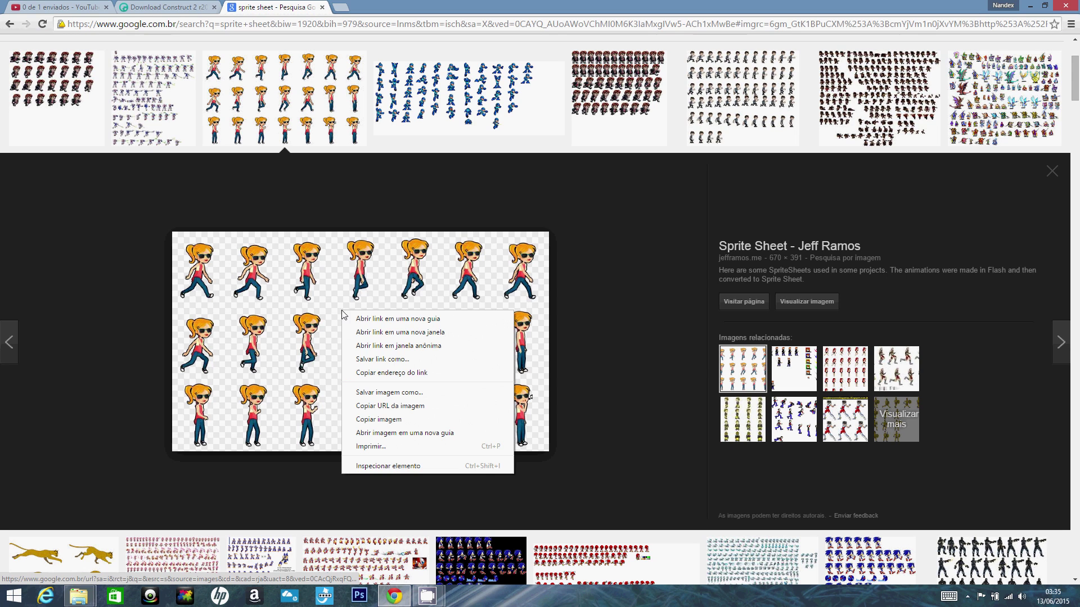
left_click(385, 393)
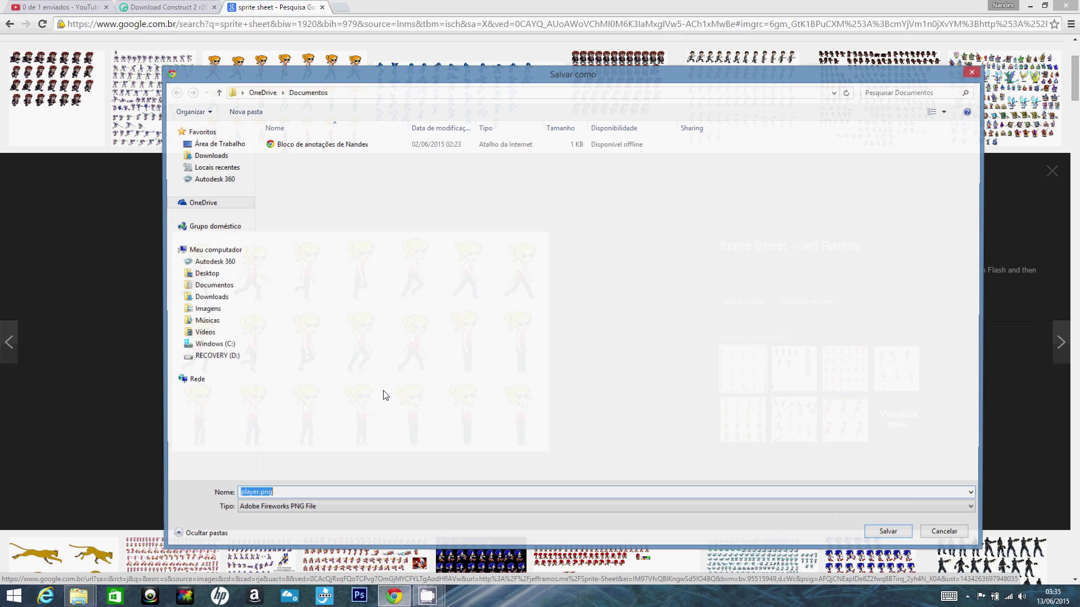
left_click(202, 144)
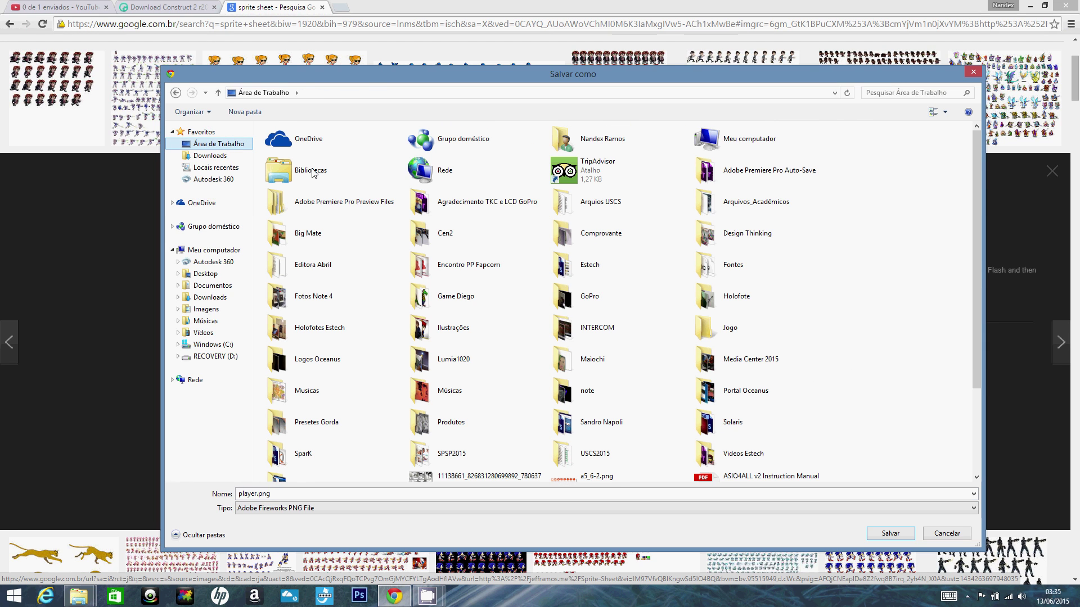
double_click(726, 327)
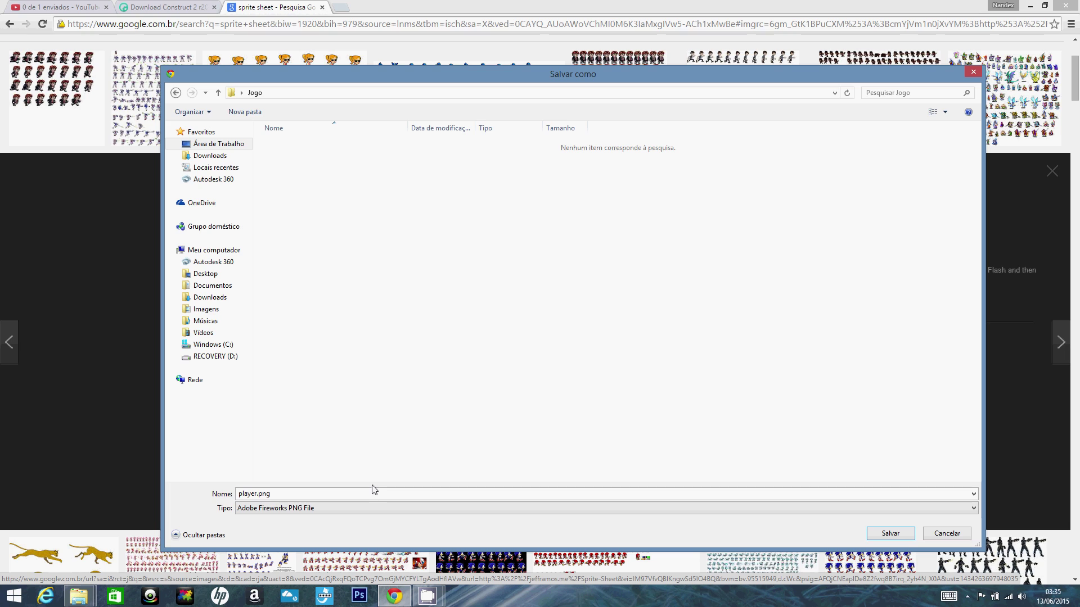
double_click(254, 495)
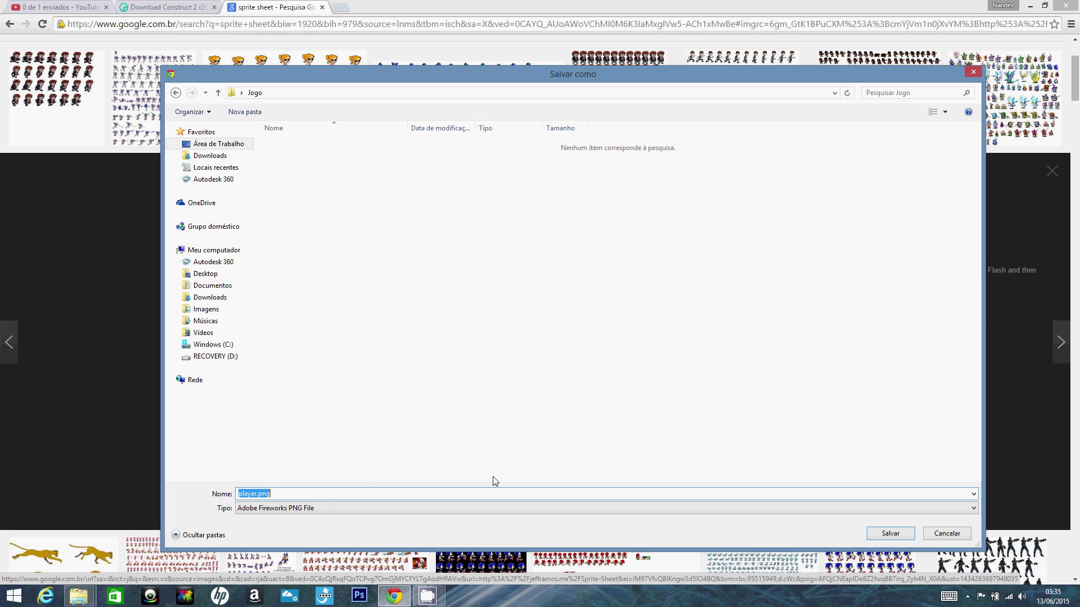
left_click(882, 532)
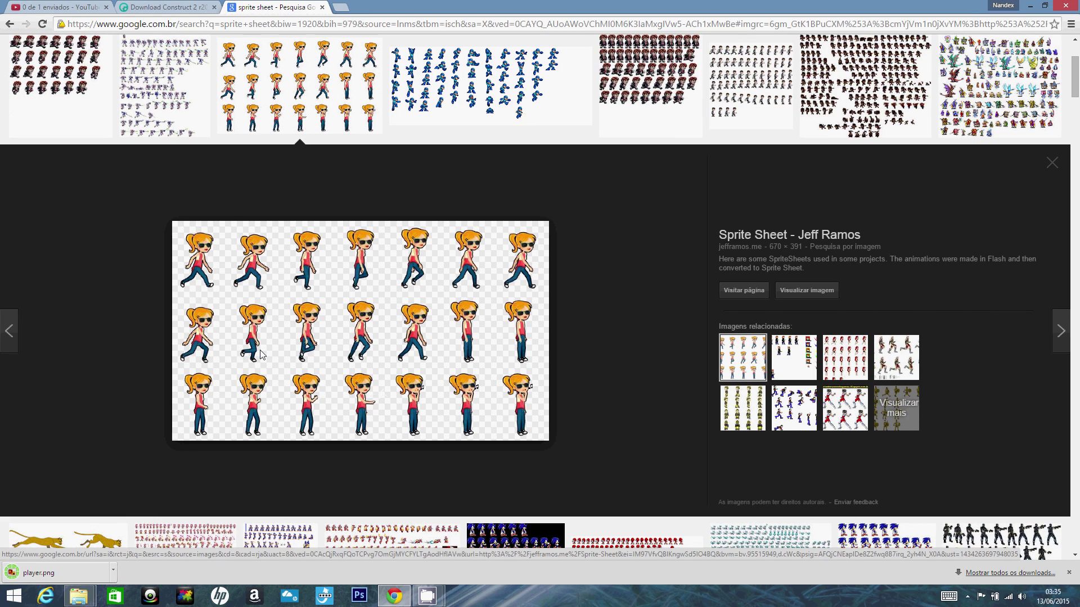
scroll(260, 354, "up", 3)
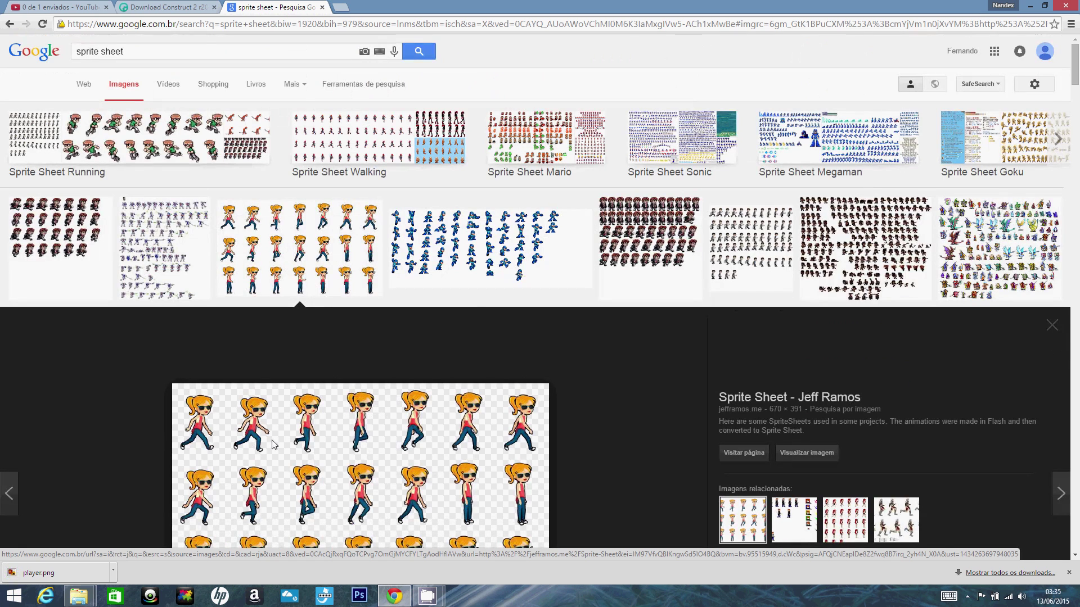
- Replace the image search query with "game background" and show the new image results
left_click_drag(171, 57, 12, 67)
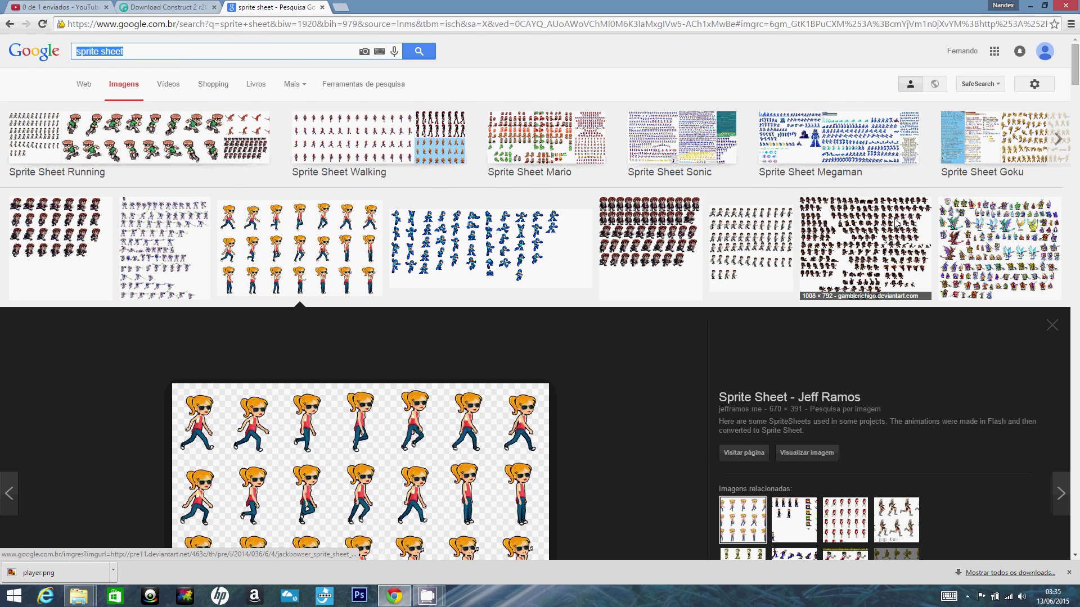
scroll(328, 357, "down", 7)
scroll(328, 358, "up", 3)
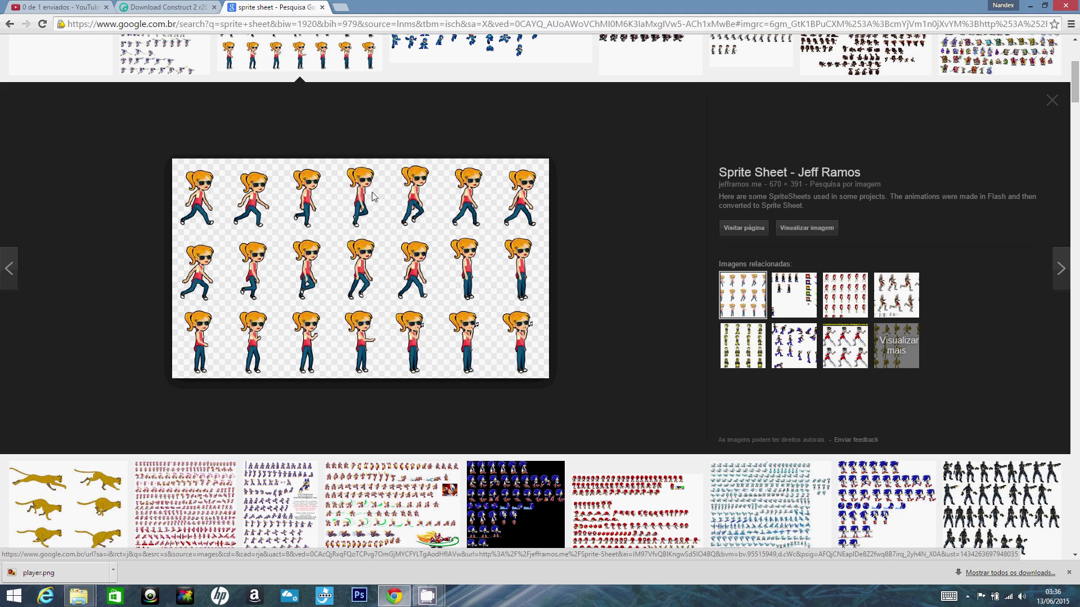
scroll(371, 196, "up", 4)
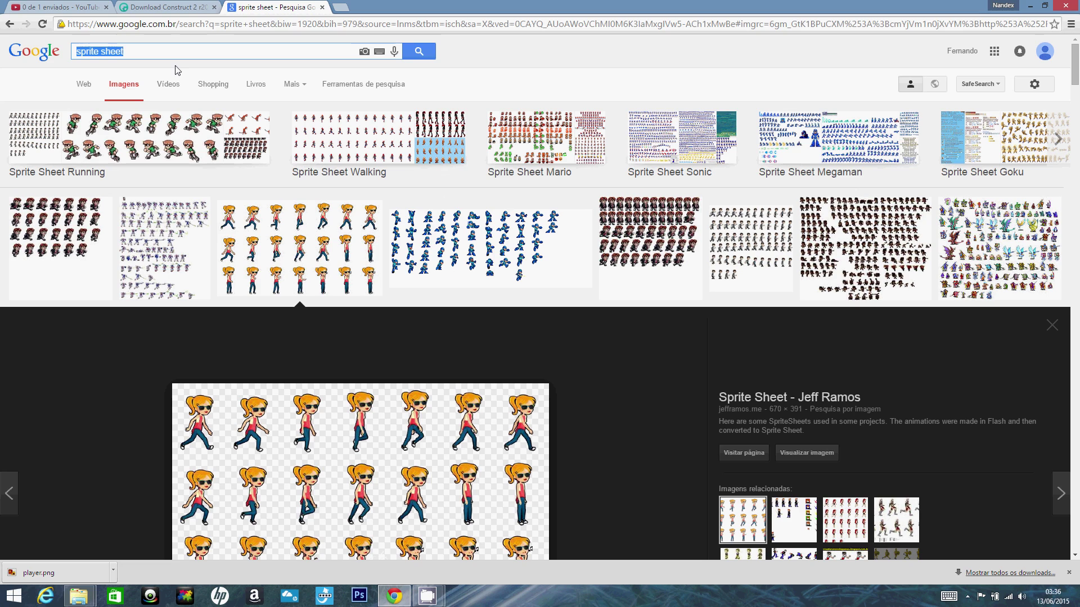
type("game background")
key("Return")
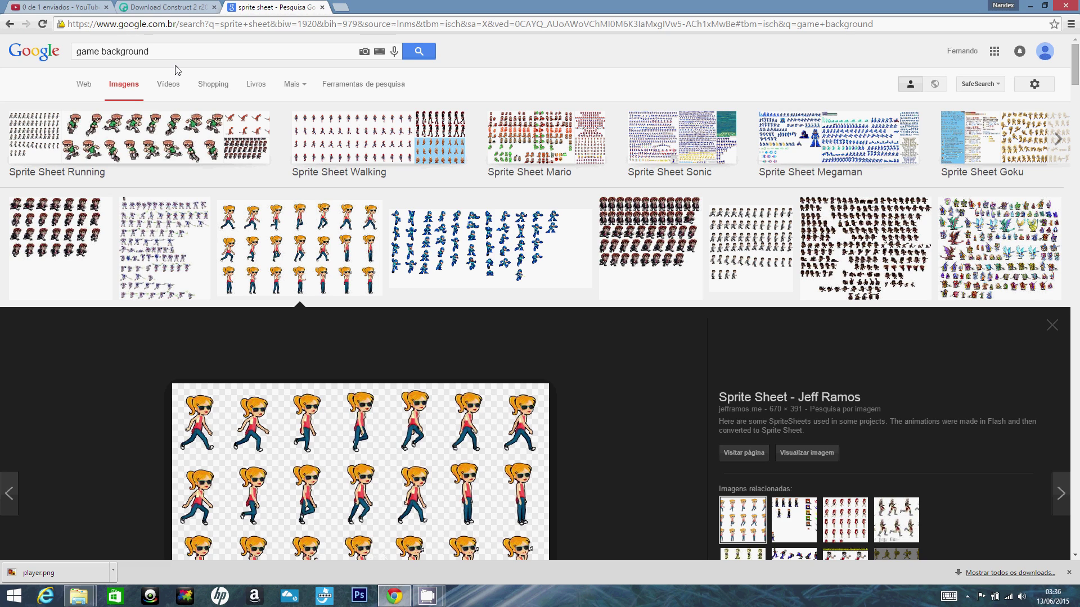
left_click(418, 51)
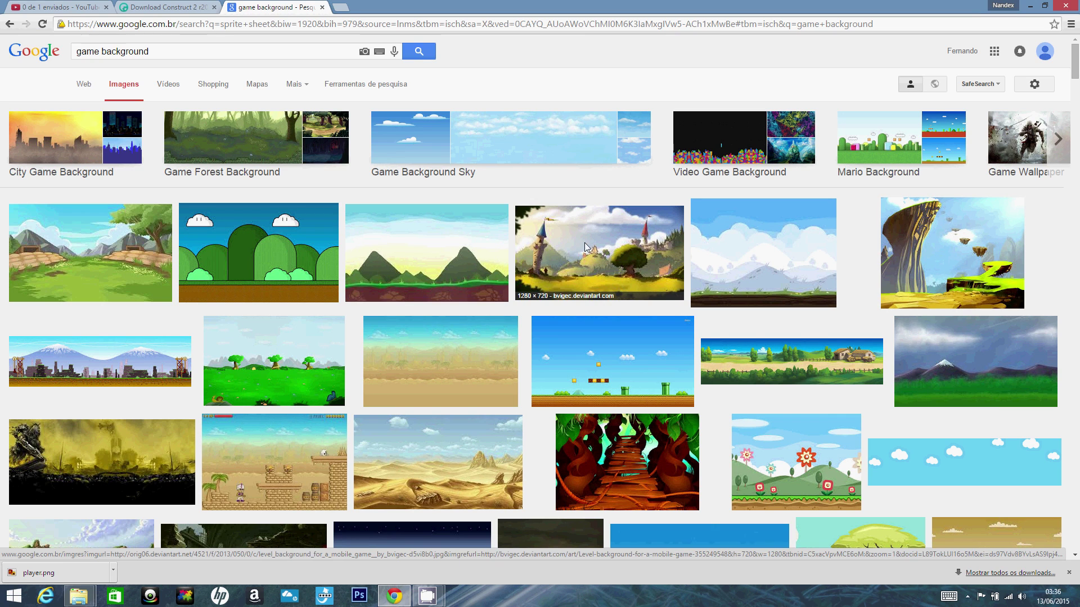
- Preview the landscape background with two castle towers and save it under its suggested name as a JPEG in the Jogo folder
left_click(642, 241)
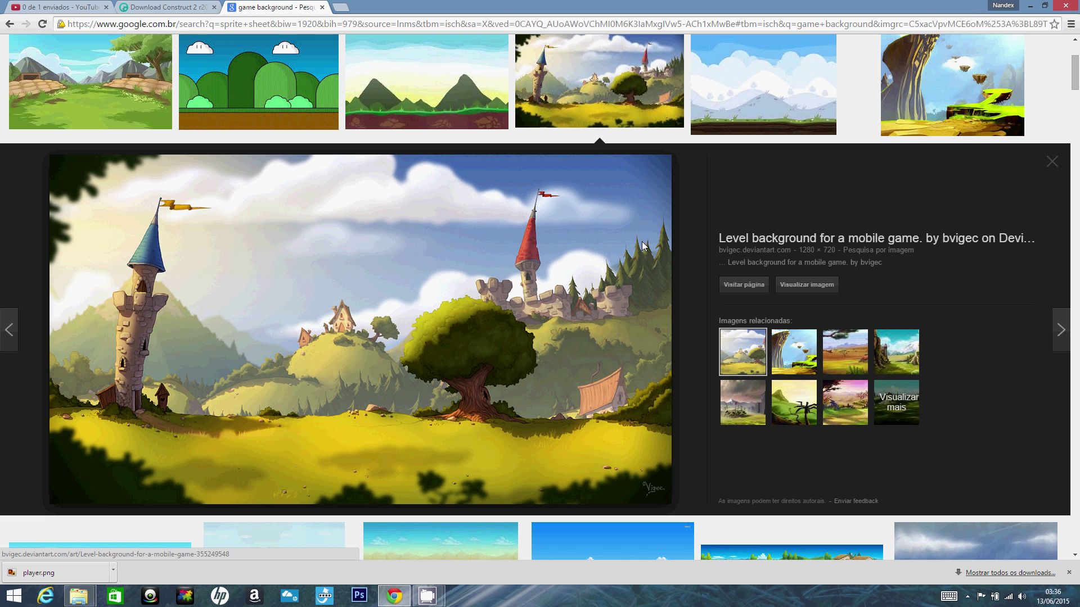
right_click(643, 245)
left_click(682, 323)
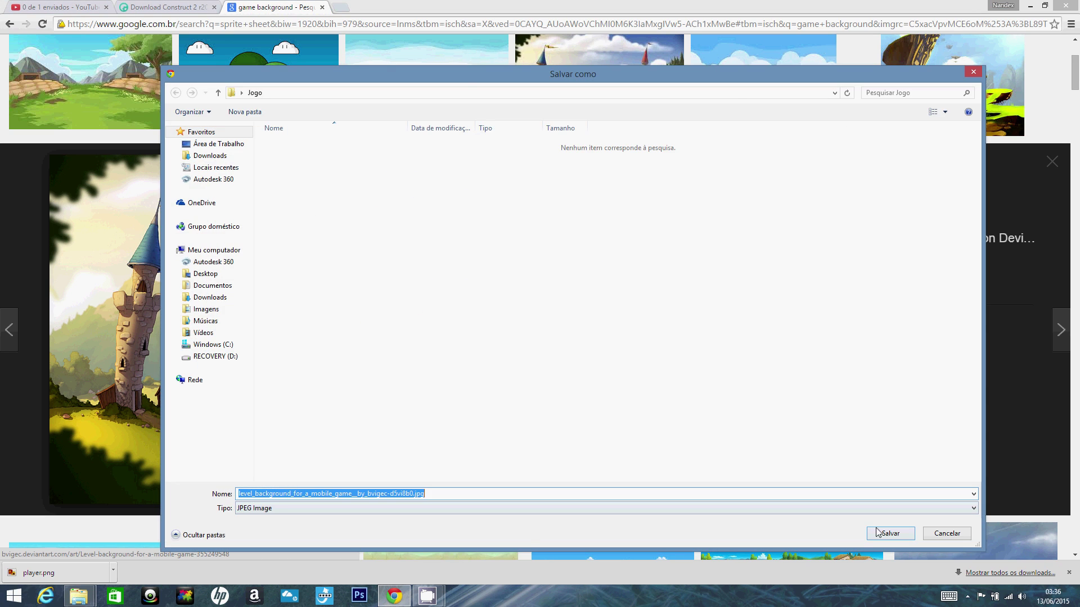
left_click(878, 532)
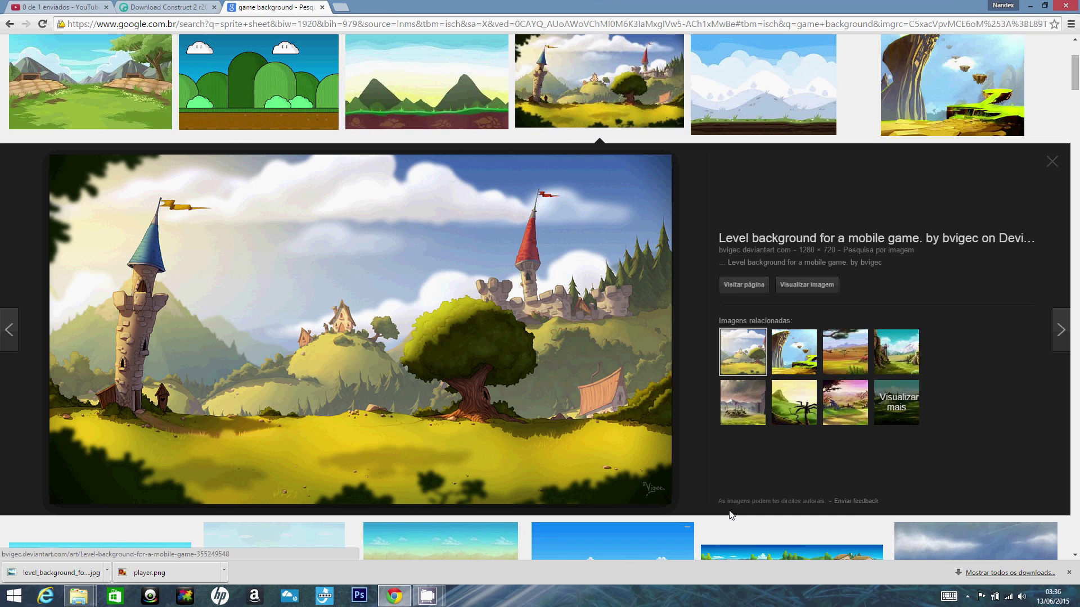
- Find Construct 2 among the installed apps and launch it, skipping the release notes and closing the licence offer
key("super")
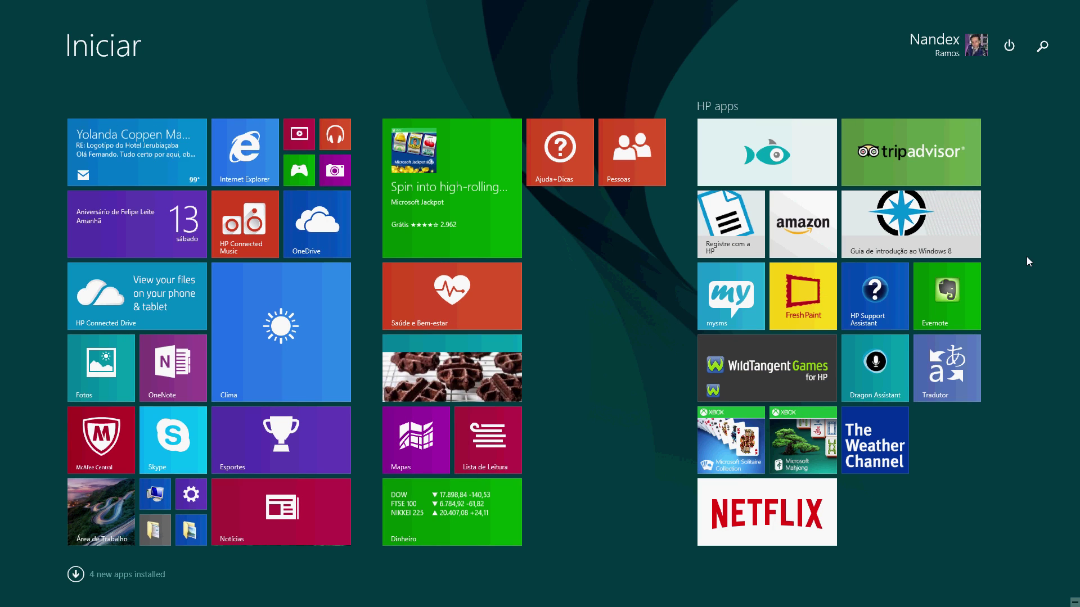
left_click(76, 575)
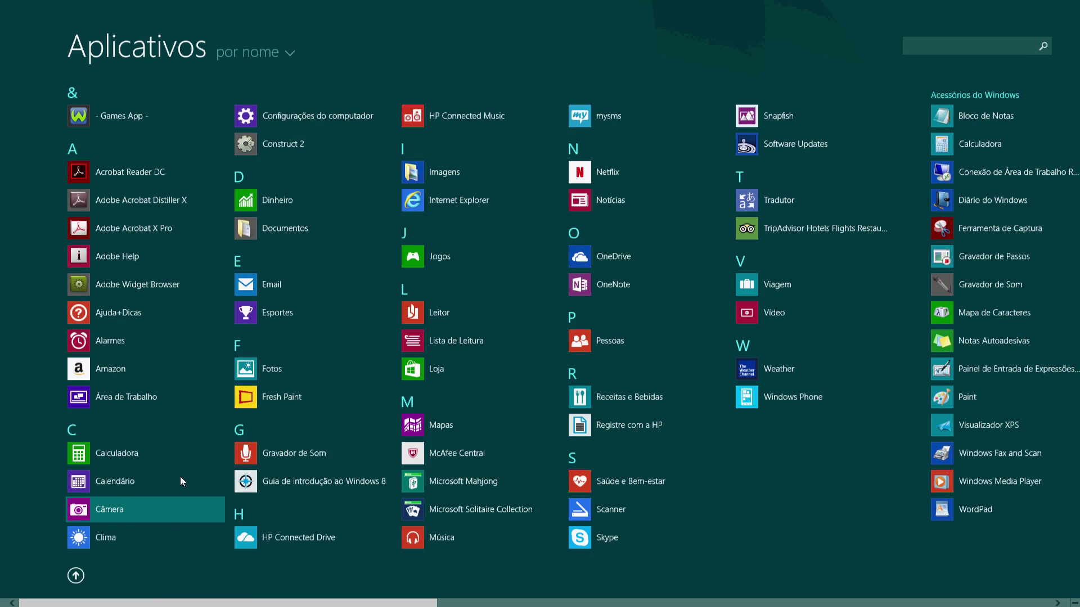
scroll(205, 396, "down", 5)
scroll(205, 396, "down", 1)
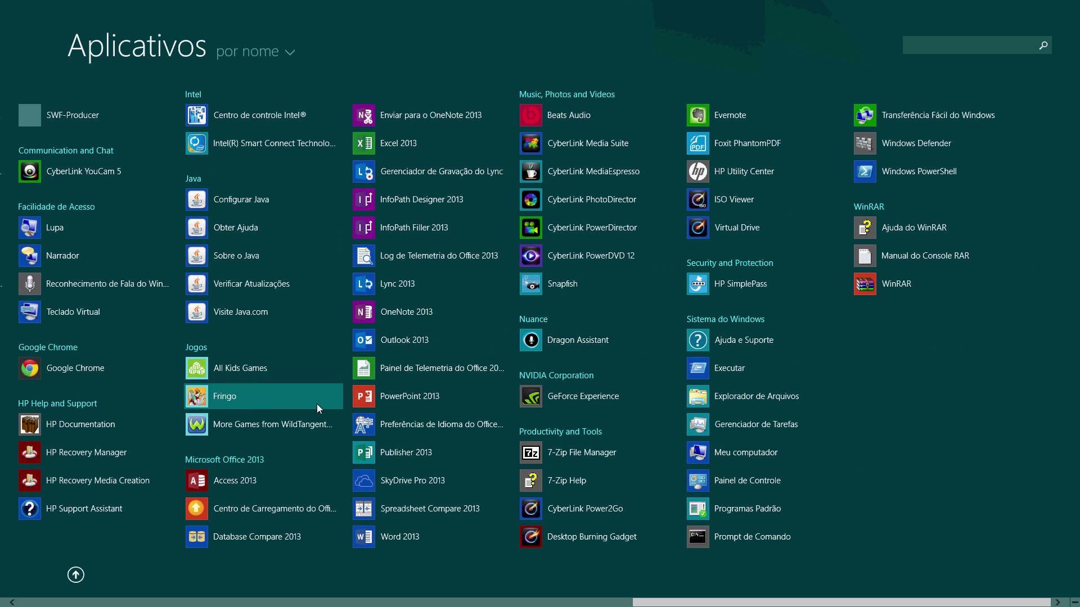
scroll(862, 391, "up", 7)
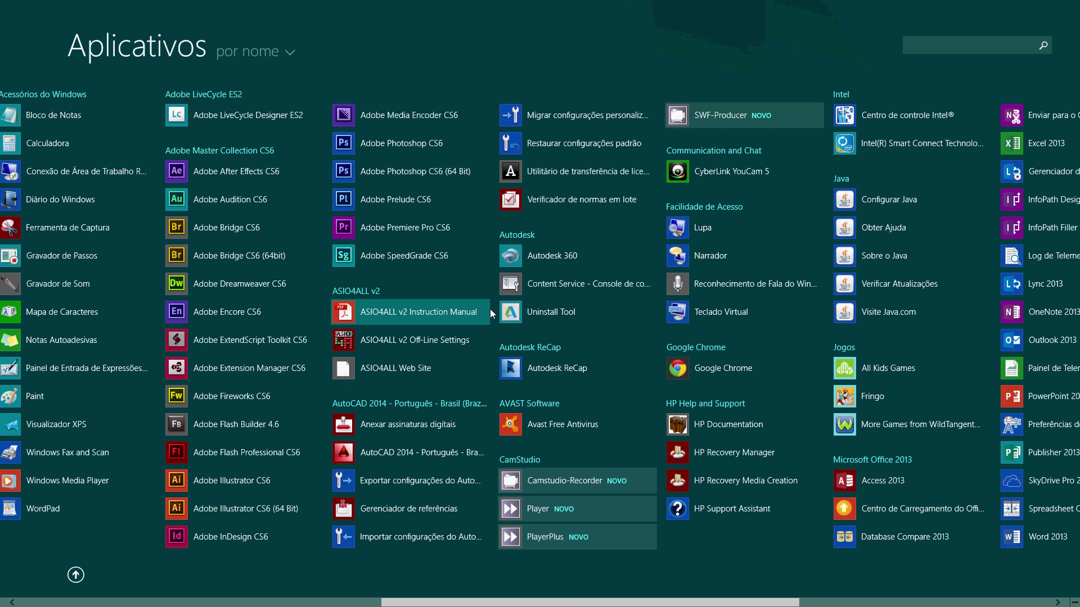
scroll(491, 313, "up", 7)
scroll(490, 313, "up", 3)
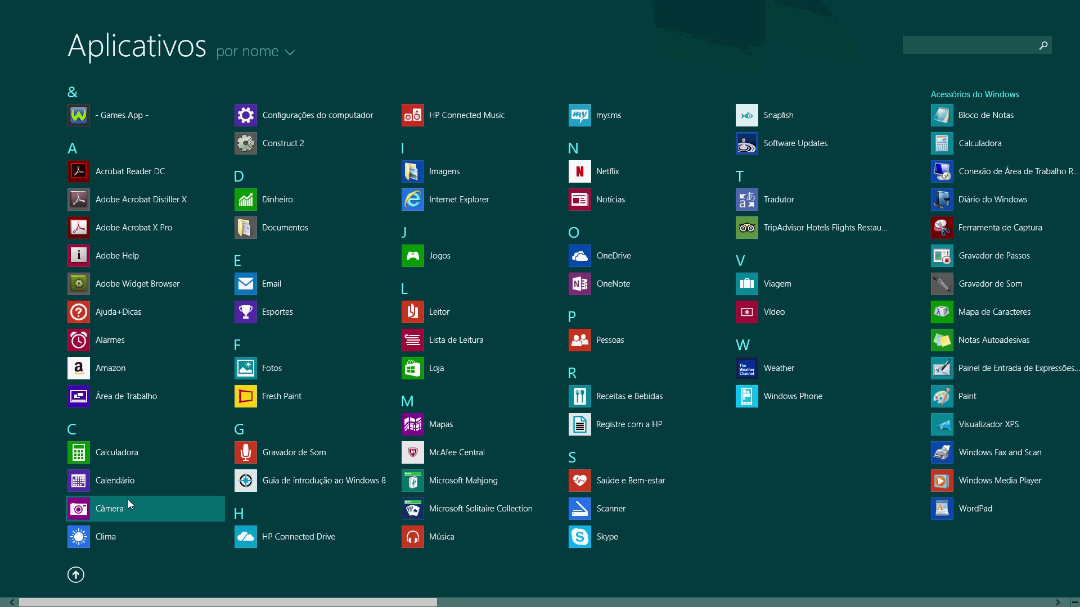
left_click(277, 146)
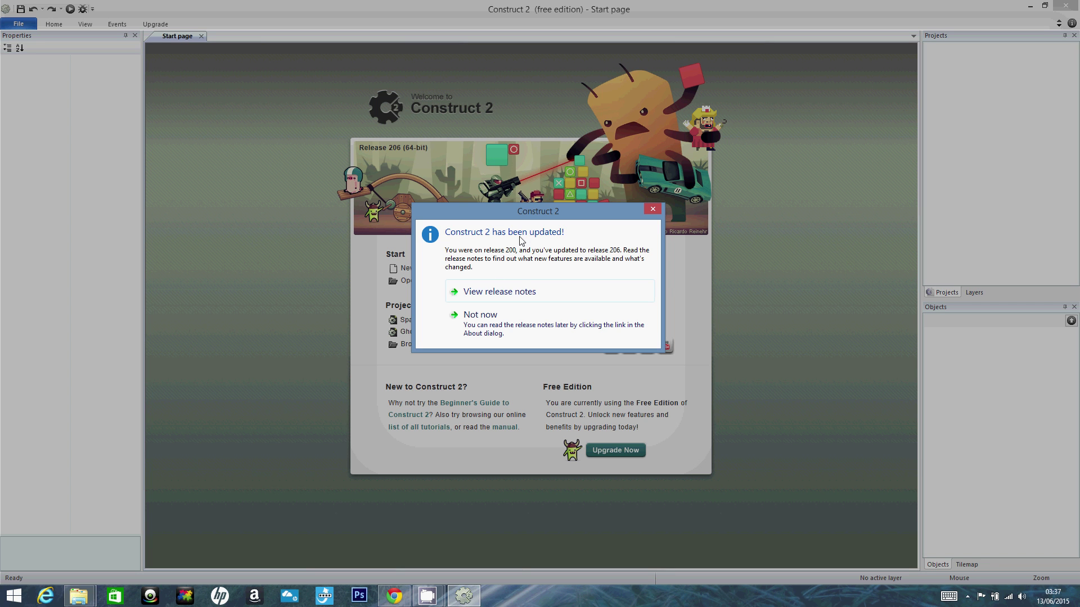
left_click(510, 326)
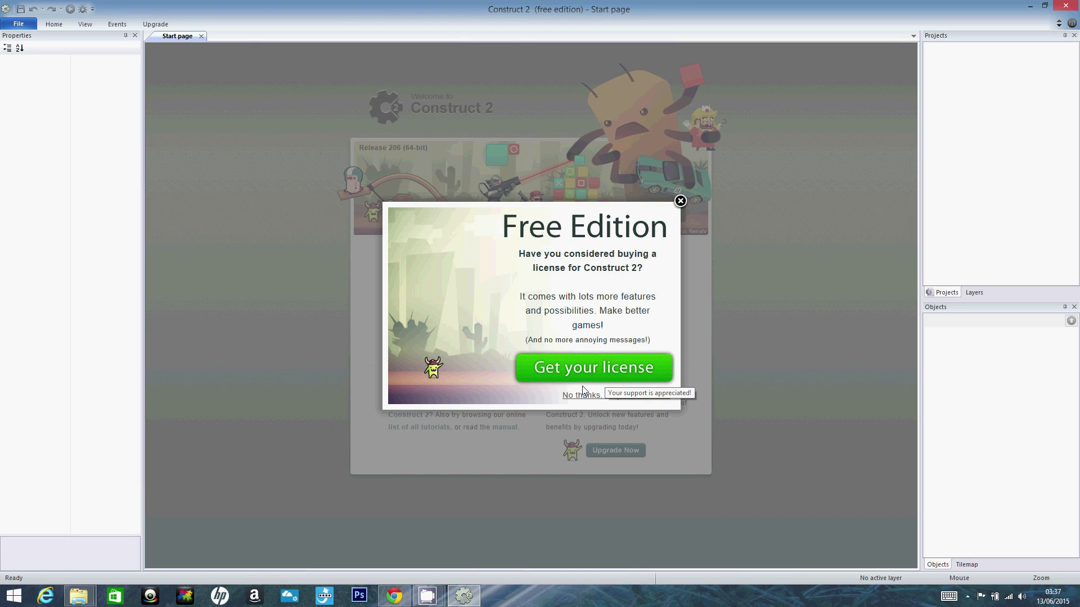
left_click(679, 201)
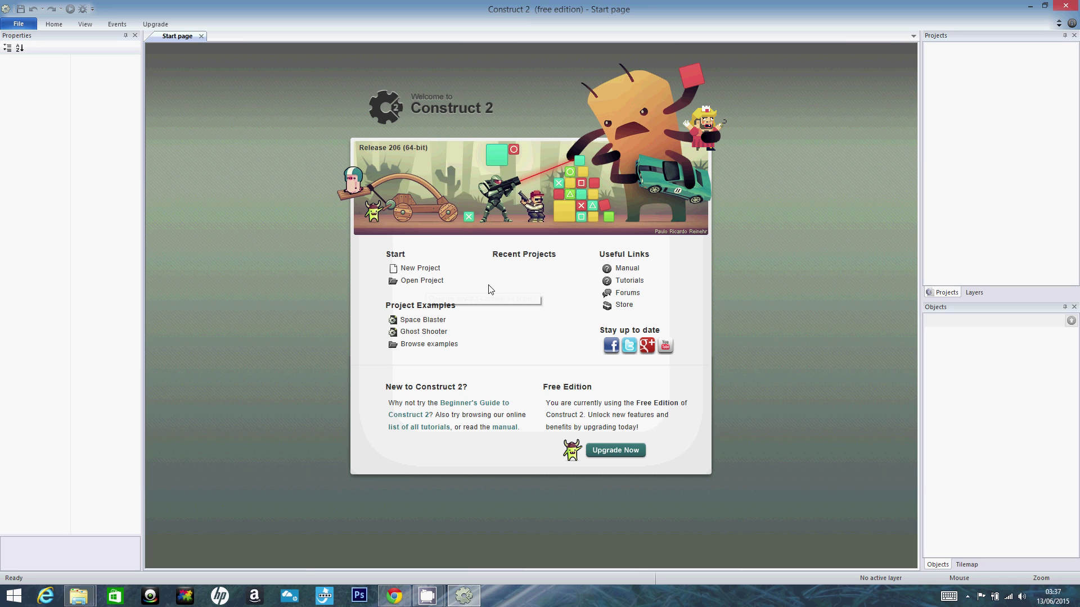
- Open the Ghost Shooter example project and look through the conditions and actions in its GameEvents event sheet
left_click(419, 332)
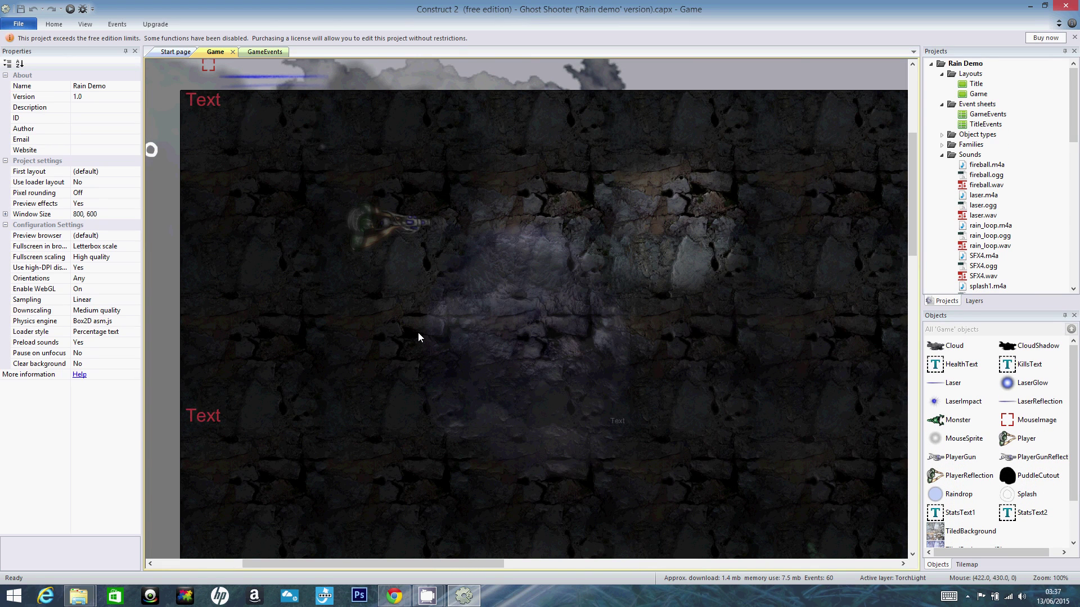
left_click(263, 52)
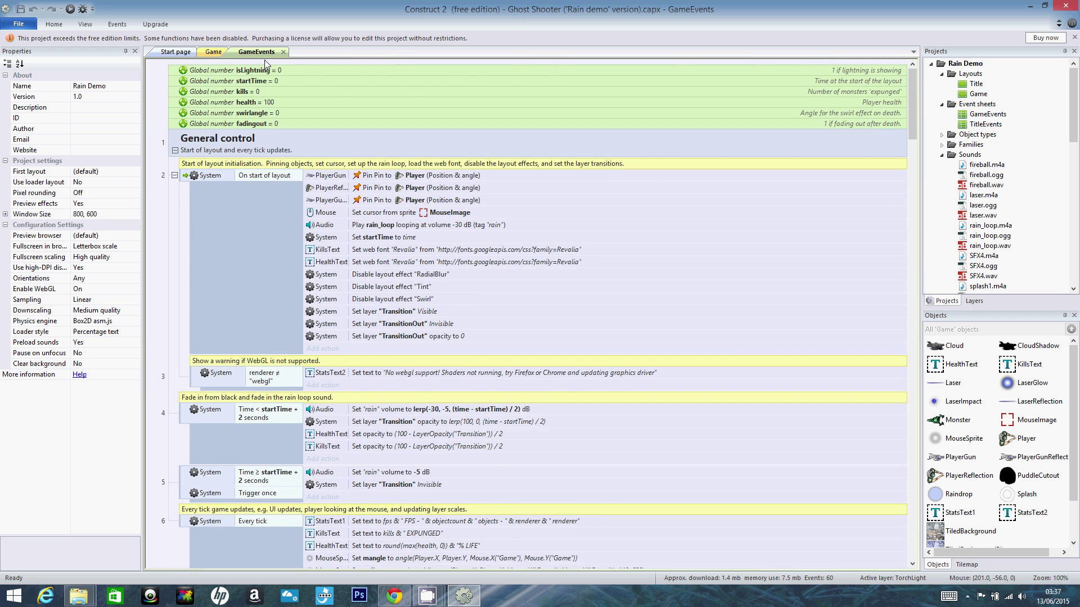
scroll(386, 190, "down", 5)
scroll(387, 190, "down", 10)
left_click_drag(911, 185, 911, 281)
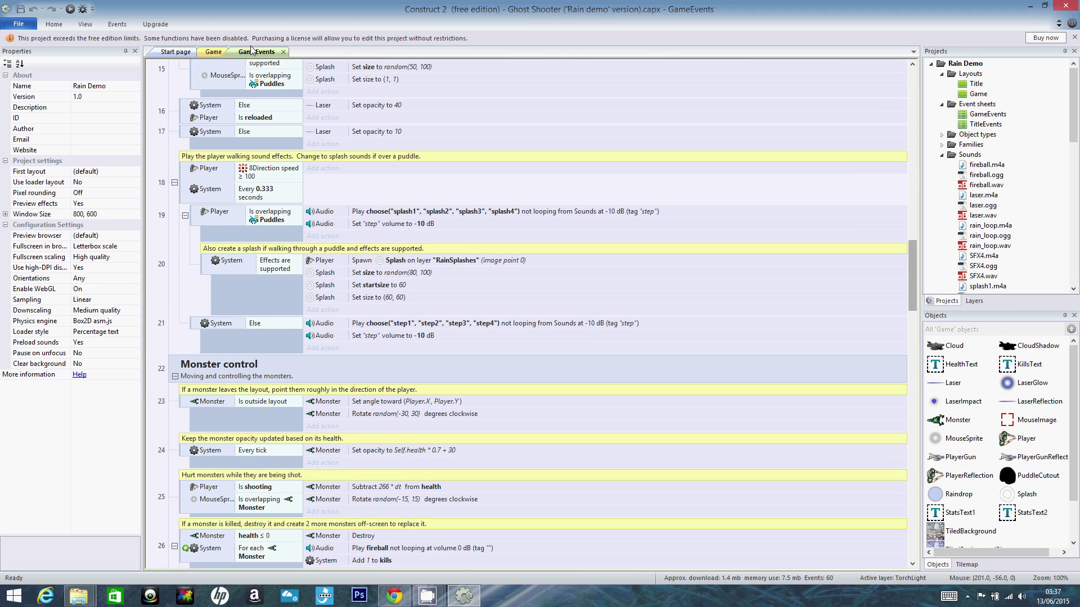
- Select the Player sprite in the Game layout and run the Rain Demo preview in the browser
left_click(214, 52)
left_click(372, 213)
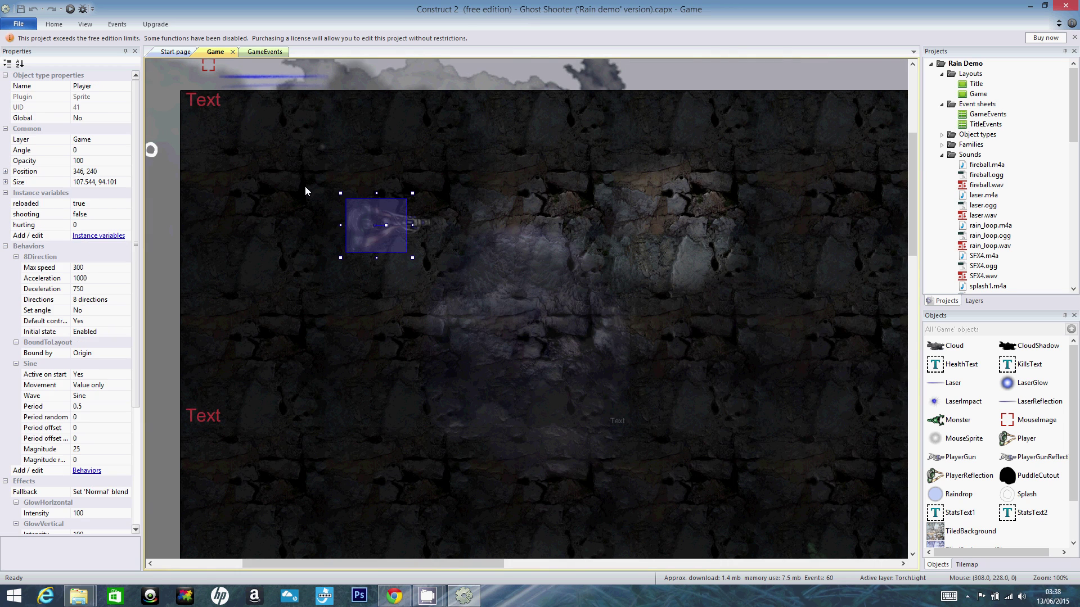
left_click(71, 9)
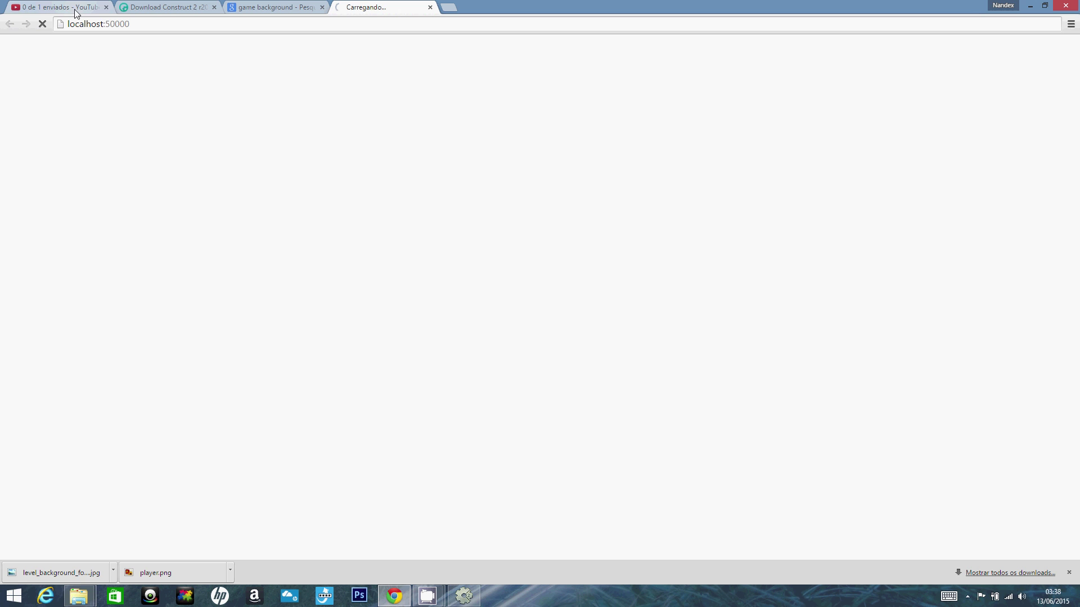
key("ctrl+shift+Tab")
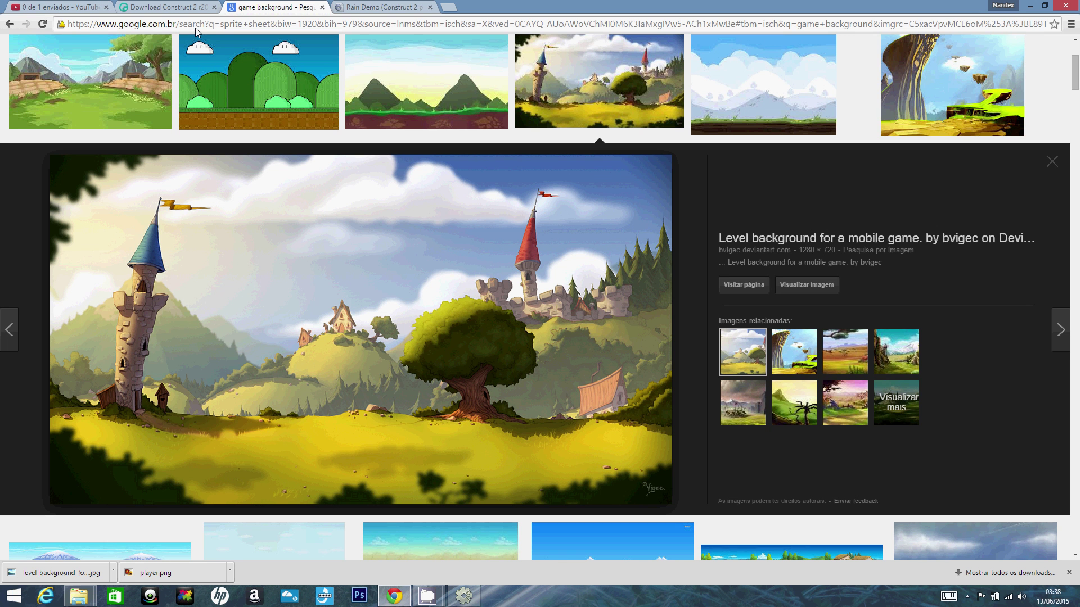
left_click(459, 600)
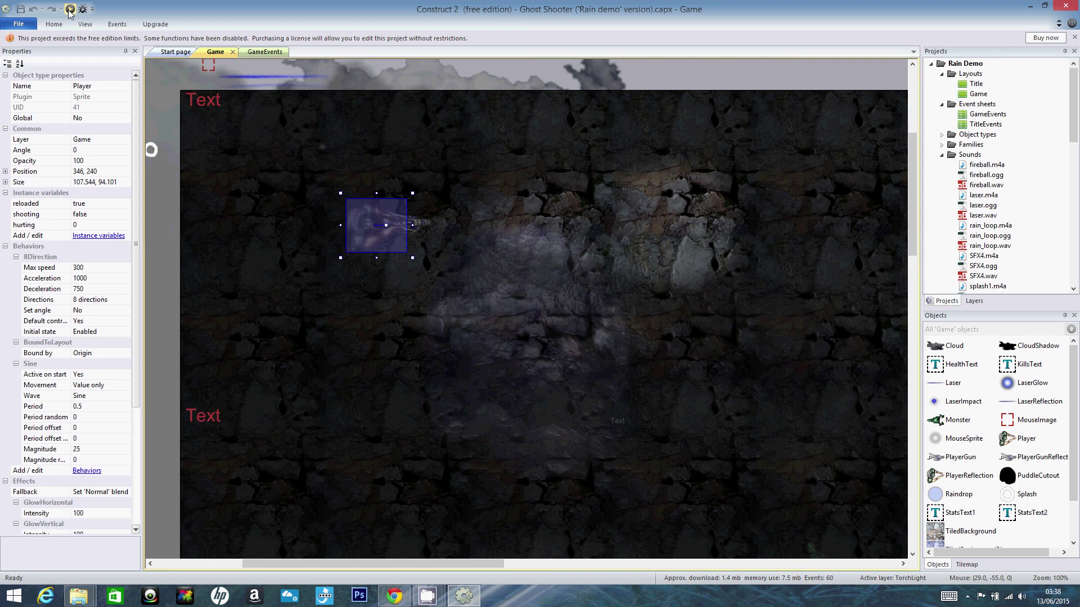
left_click(408, 599)
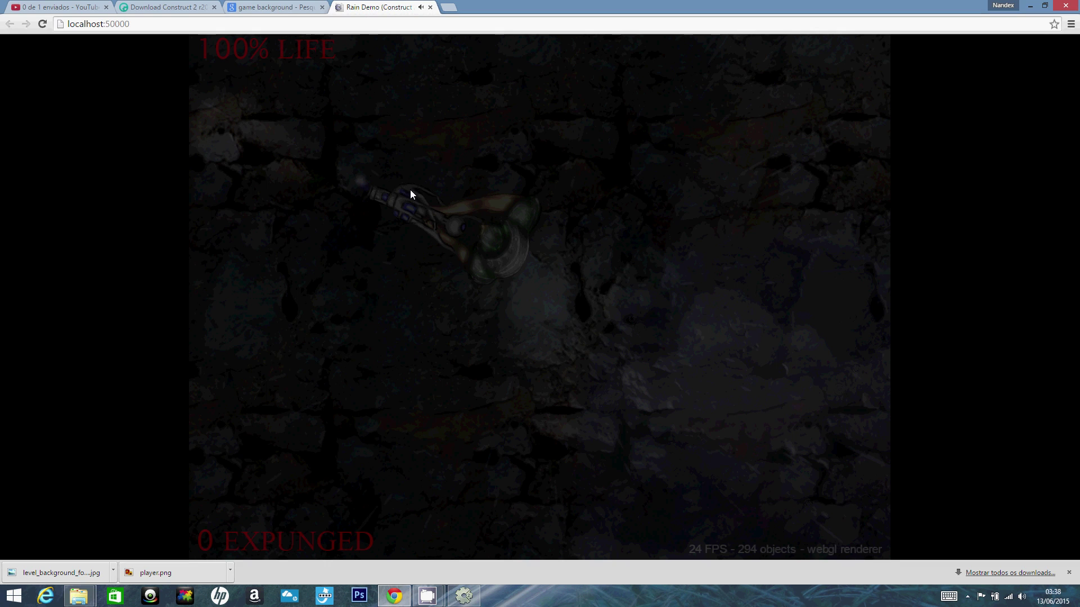
- Test the running Rain Demo by firing the laser in several directions and moving the player up and right
left_click(720, 292)
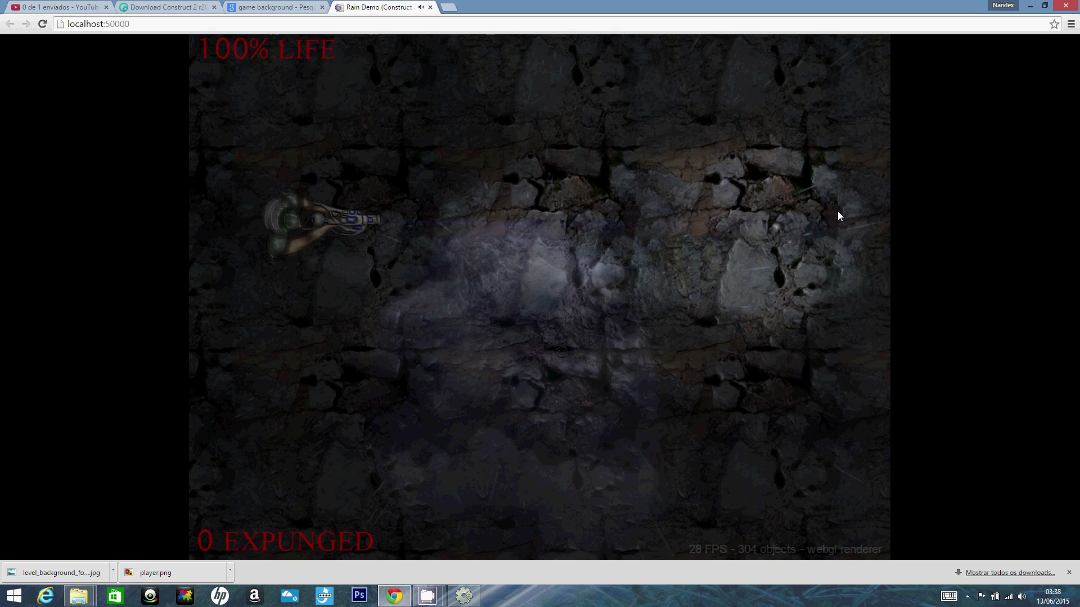
left_click(629, 341)
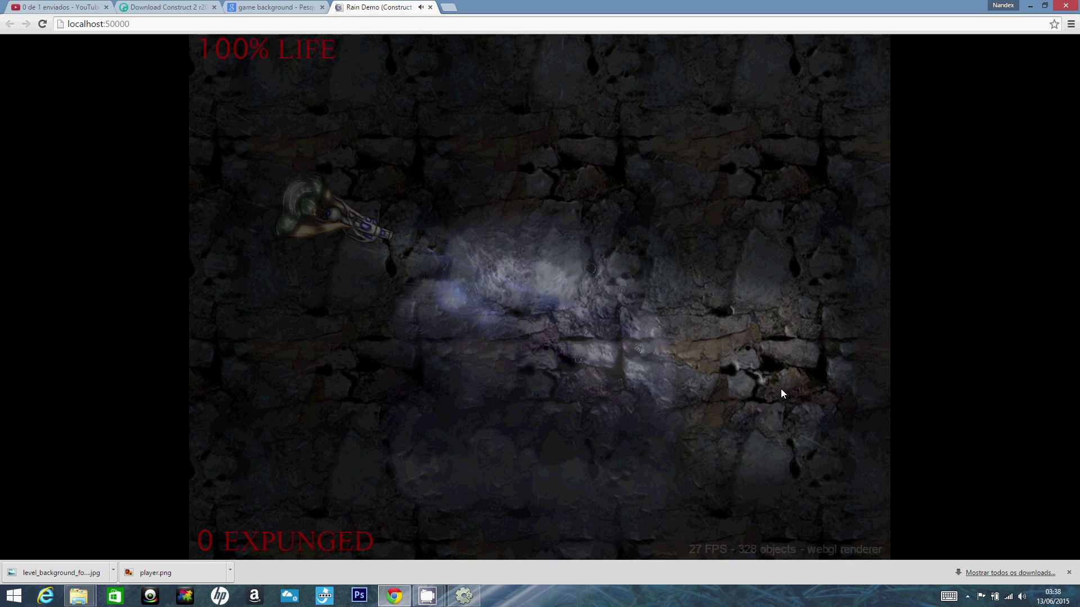
left_click(843, 284)
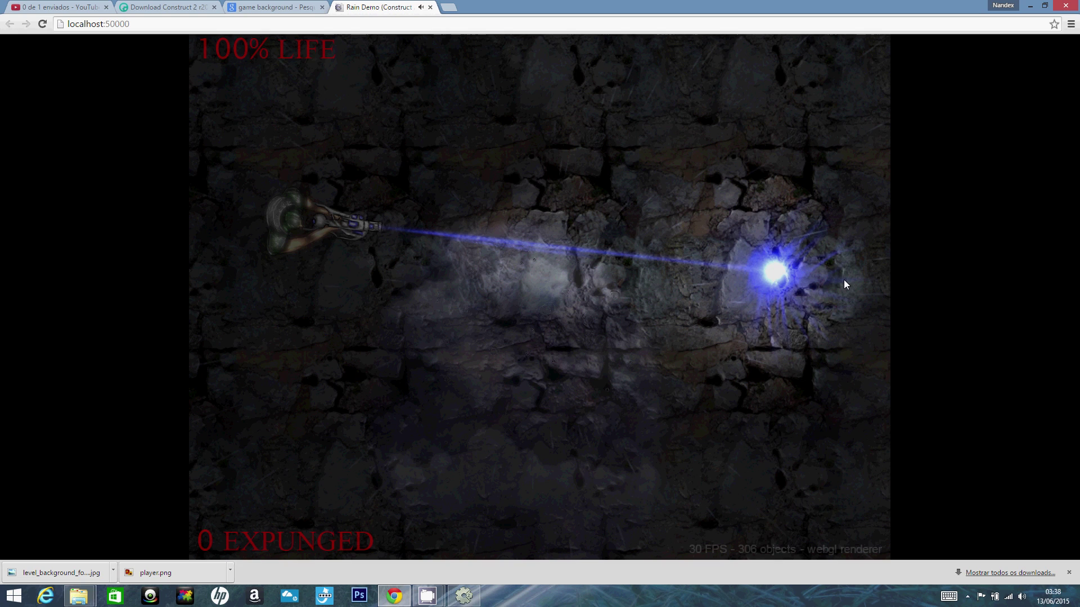
left_click(849, 180)
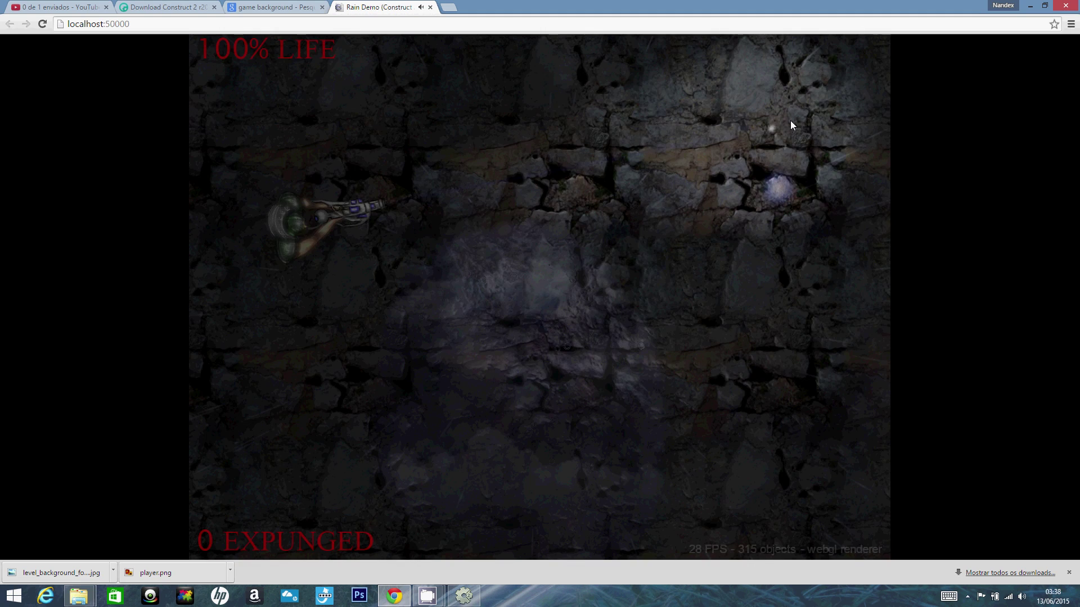
left_click(815, 284)
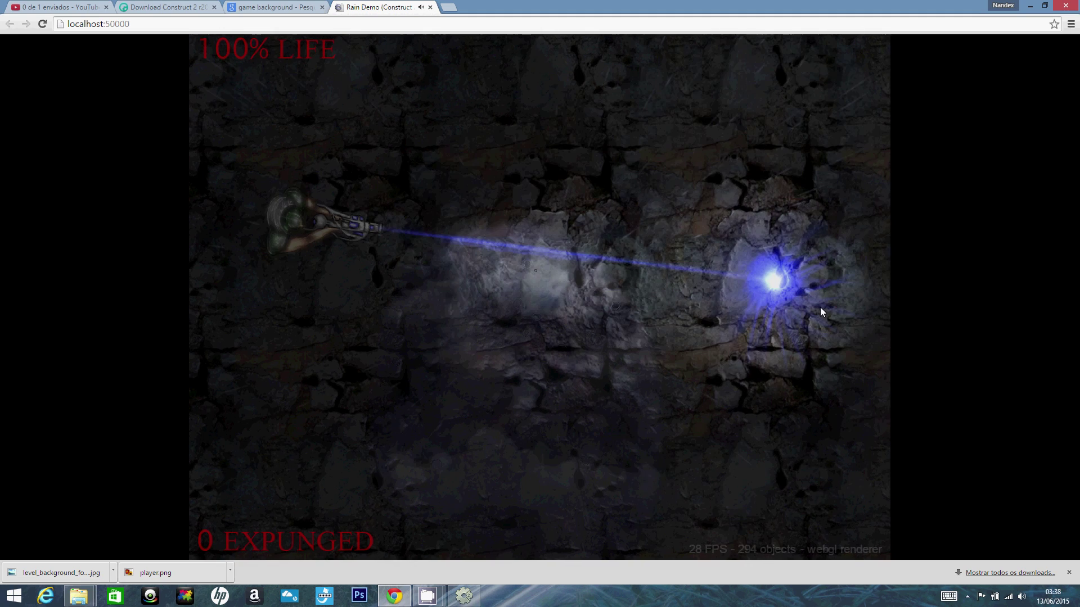
key("Up")
key("Right")
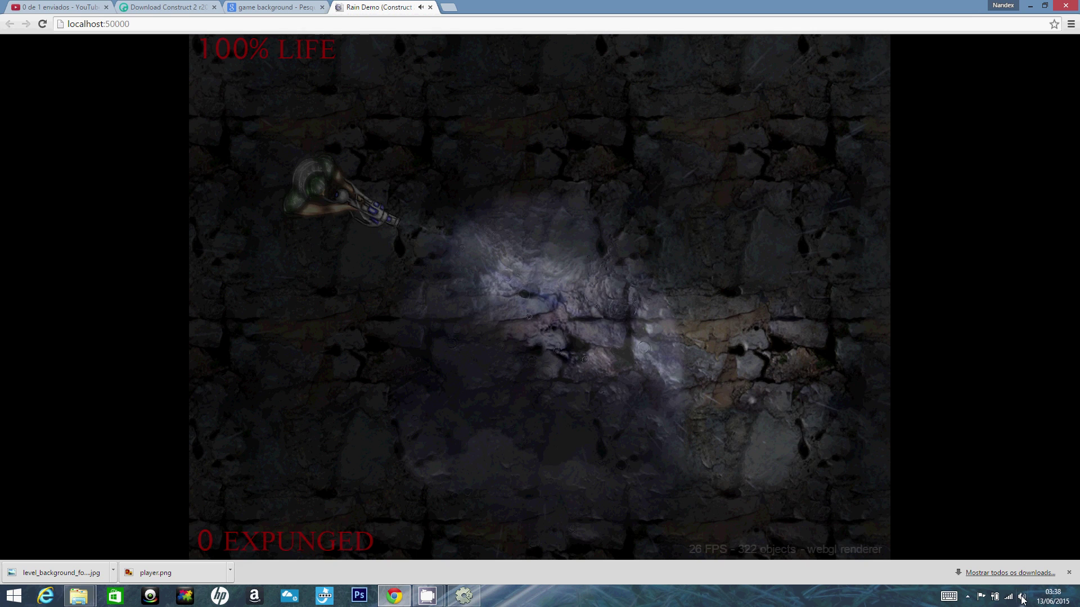
- Lower the system volume to 32 and continue testing the Rain Demo by shooting and moving the player around
left_click(1022, 598)
left_click_drag(1019, 458, 943, 501)
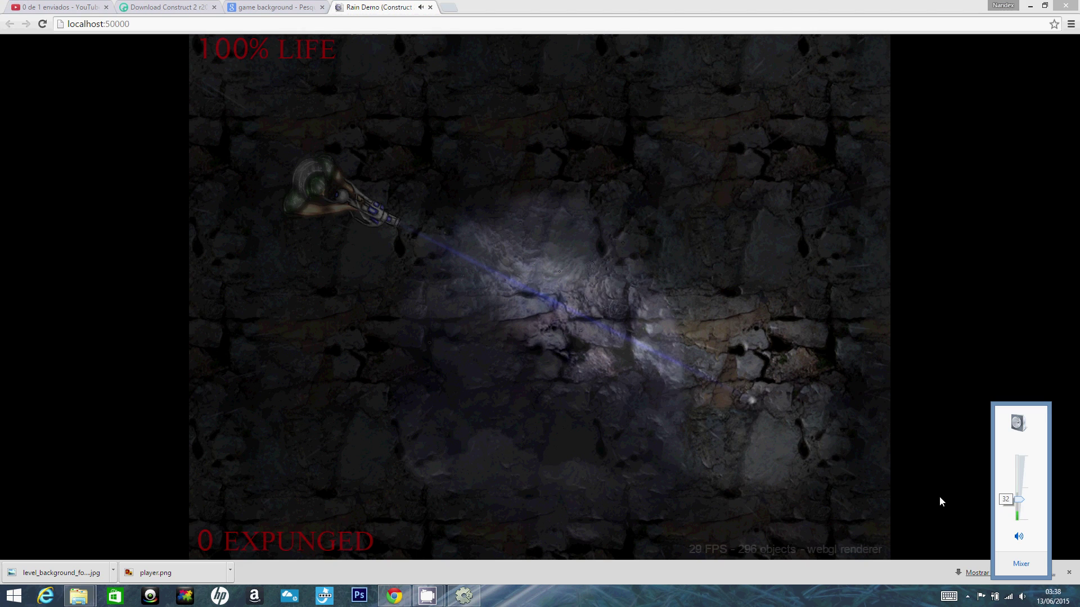
left_click(756, 343)
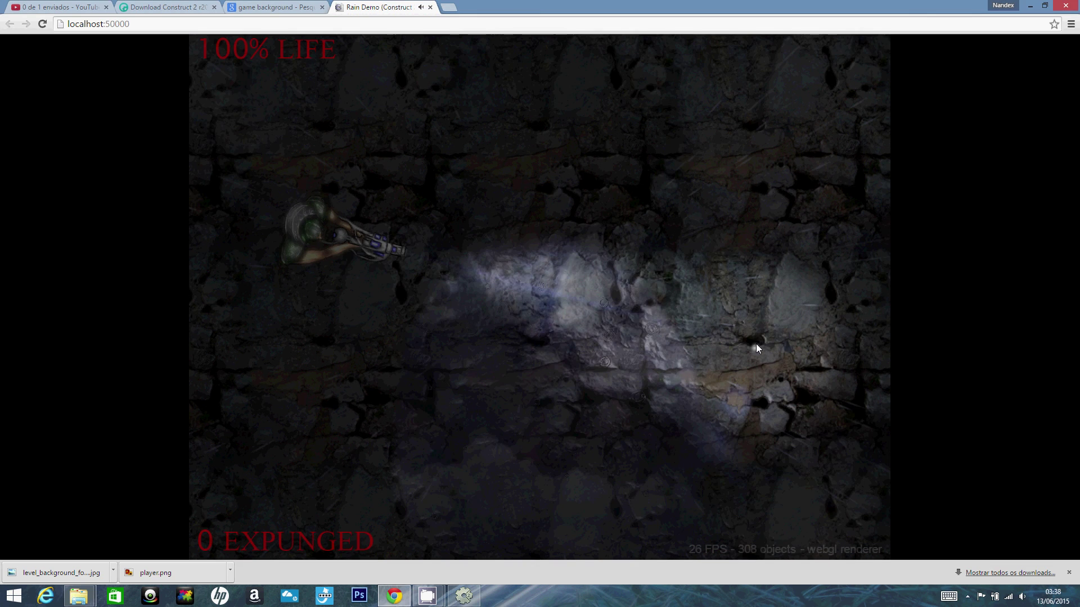
key("Up")
key("Right")
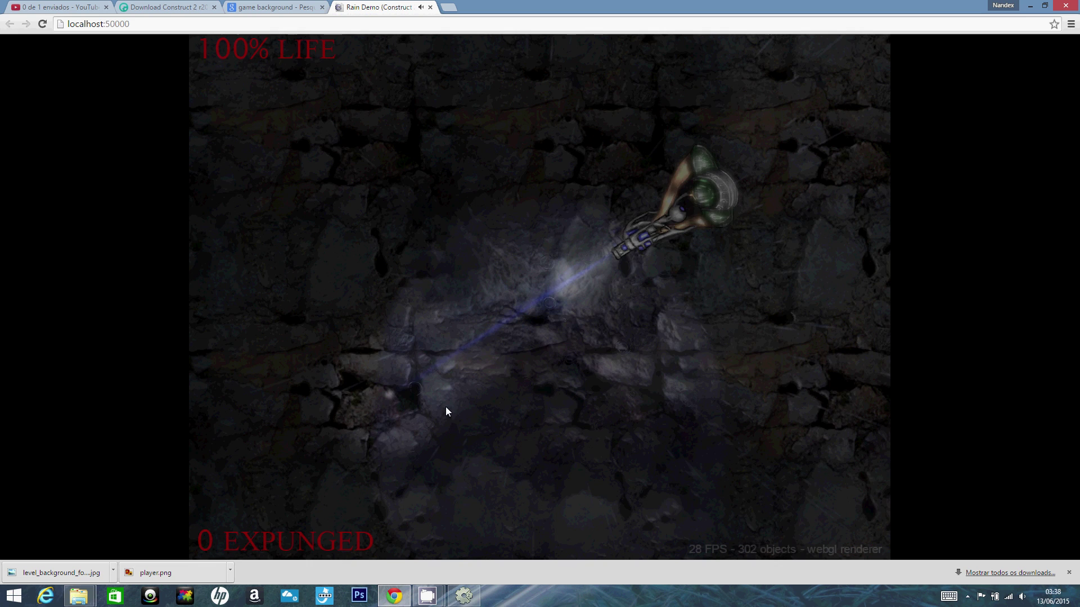
key("Left")
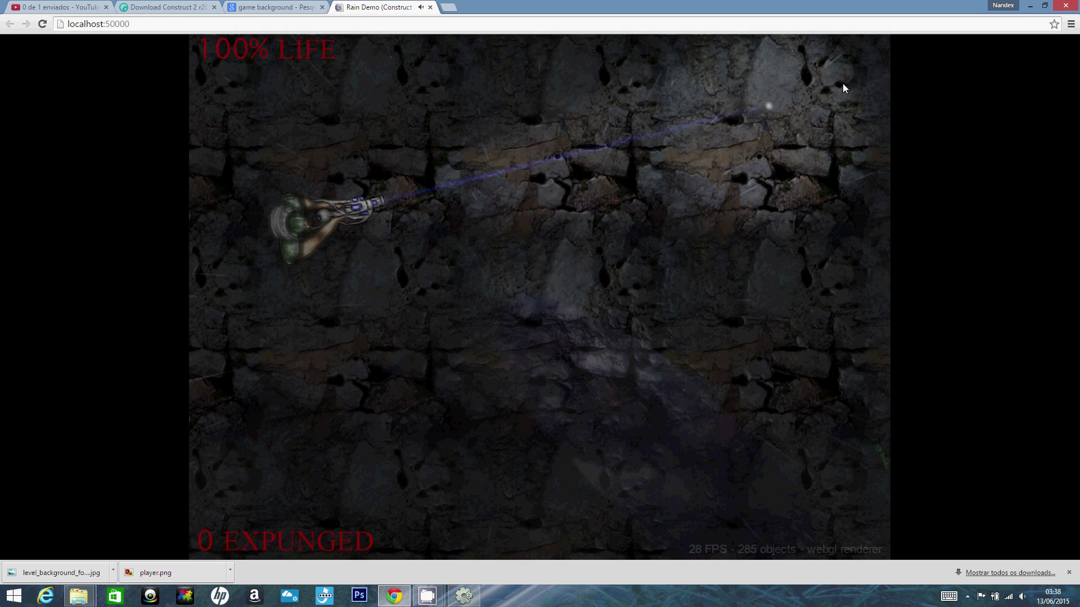
key("Right")
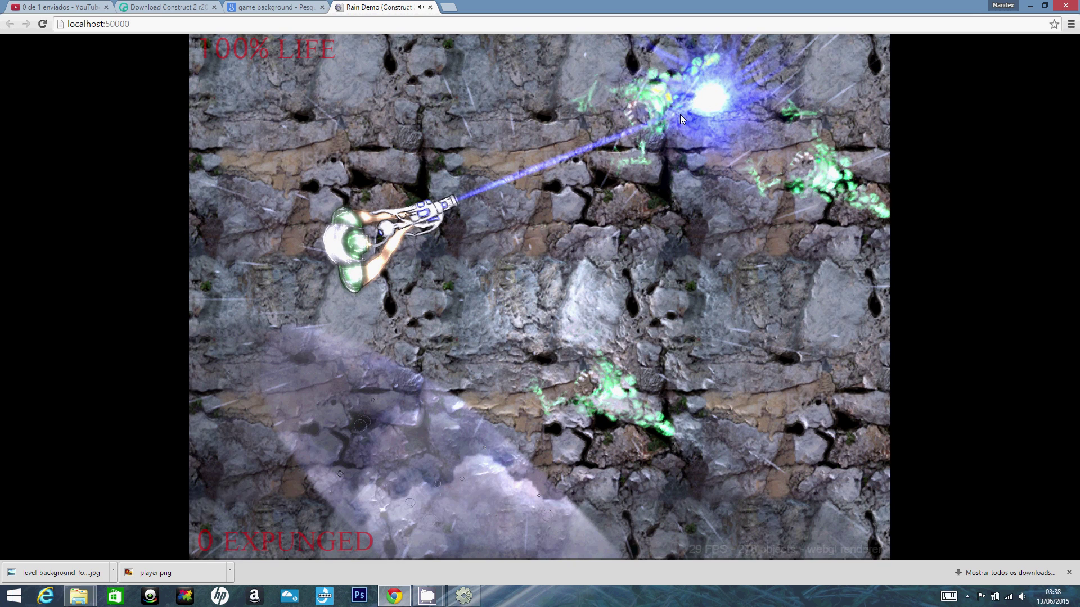
- Shoot the monsters while moving the player right, close the Rain Demo preview and return to Construct 2
key("Right")
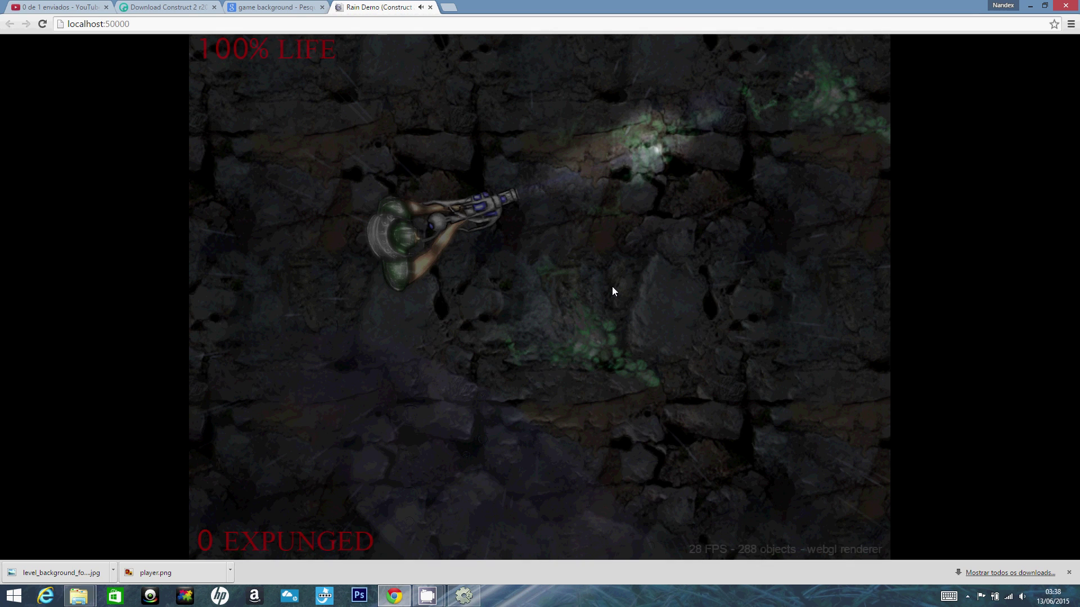
left_click(728, 227)
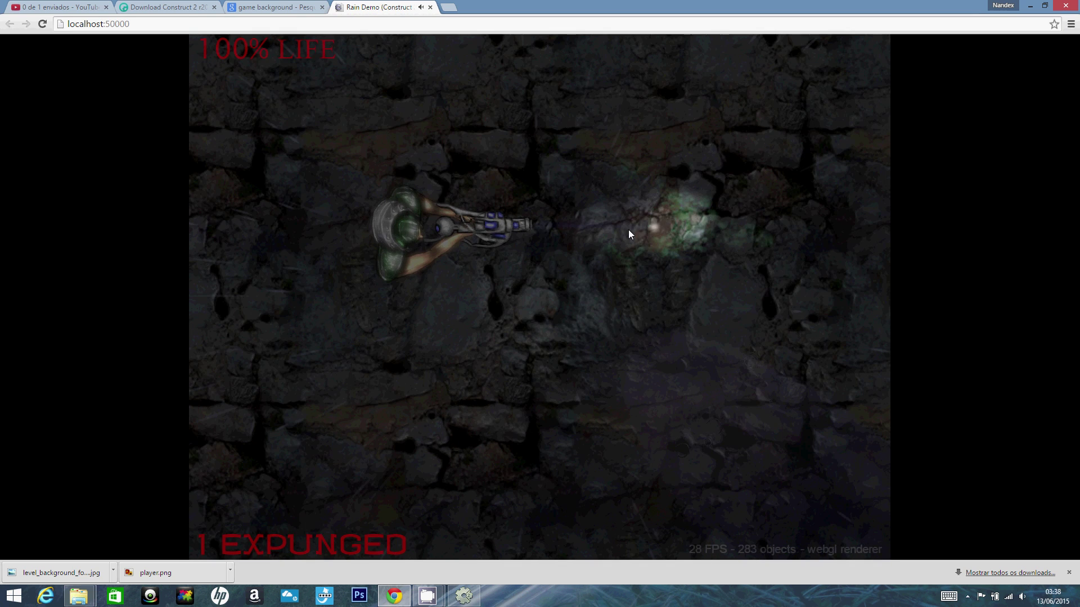
left_click(706, 222)
key("Right")
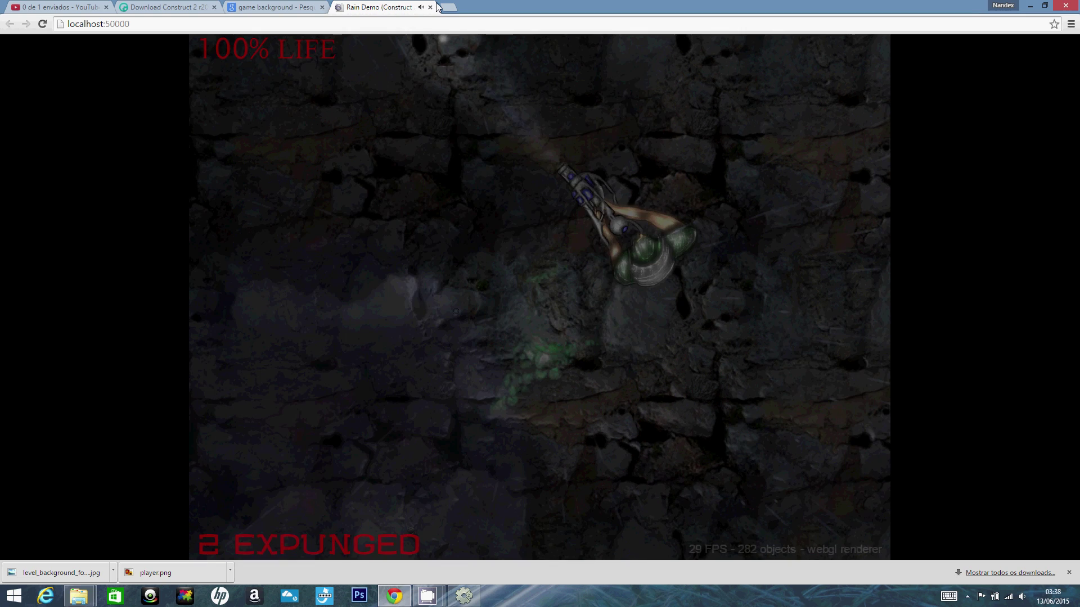
left_click(430, 7)
key("alt+Tab")
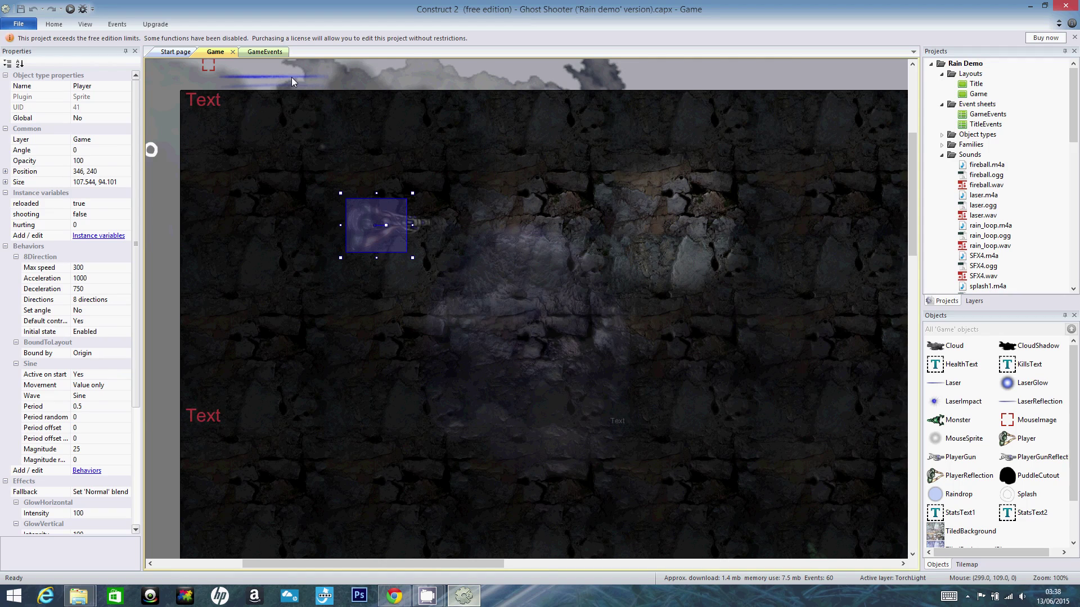
- Create a new empty project with default settings and select its Layout 1
left_click(19, 23)
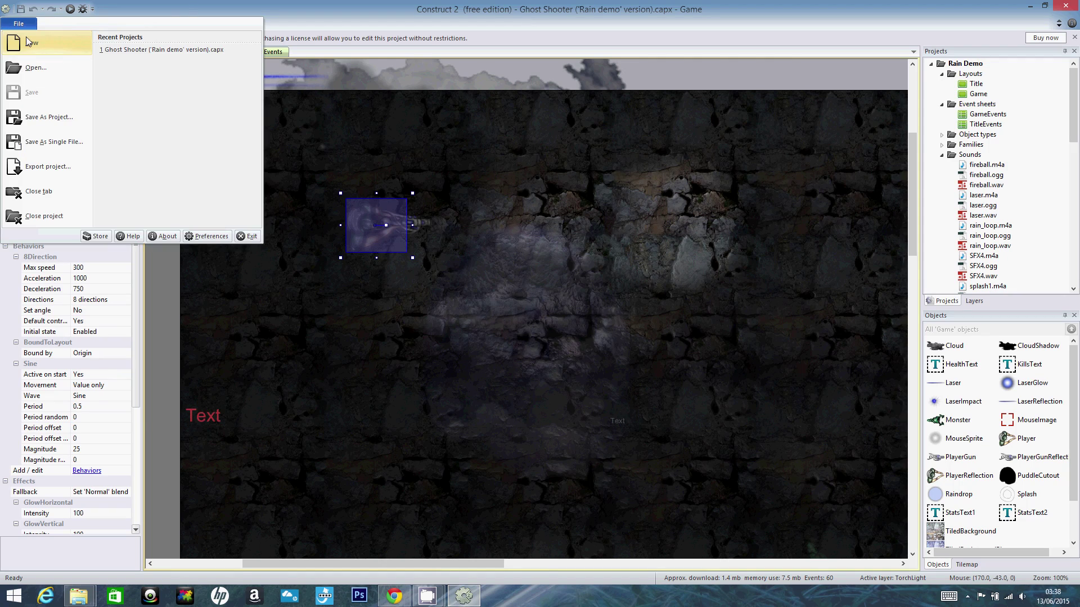
left_click(28, 41)
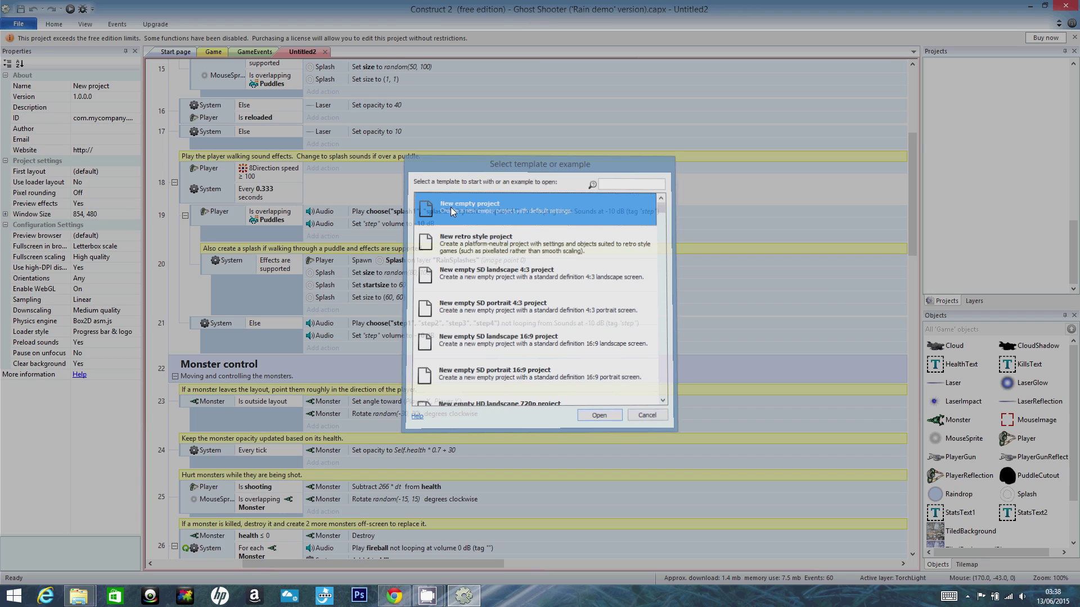
double_click(450, 207)
scroll(494, 217, "down", 1)
key("alt")
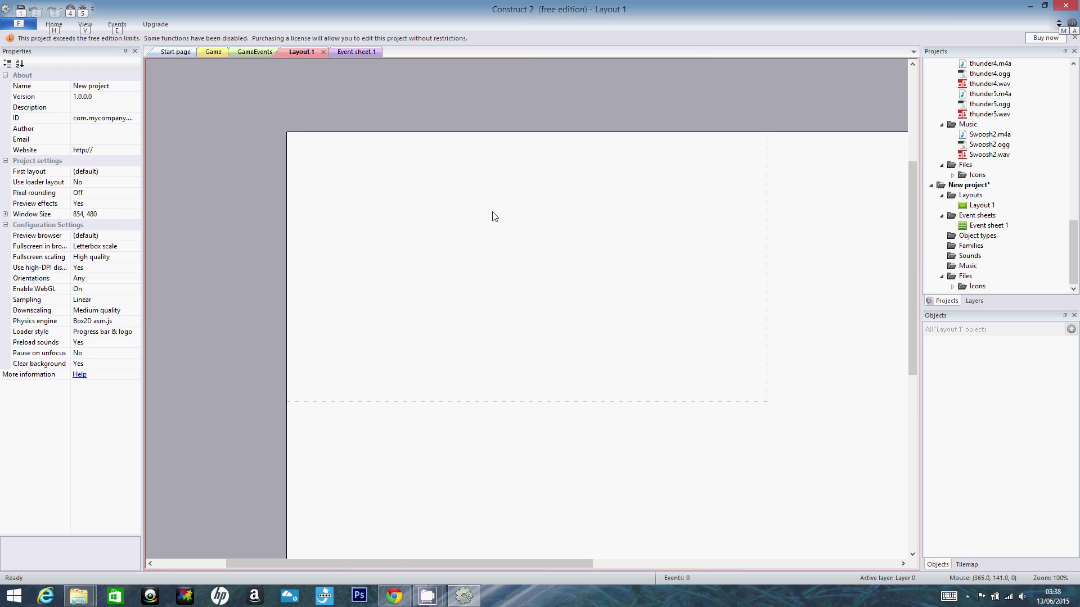
scroll(494, 217, "down", 1)
left_click(505, 220)
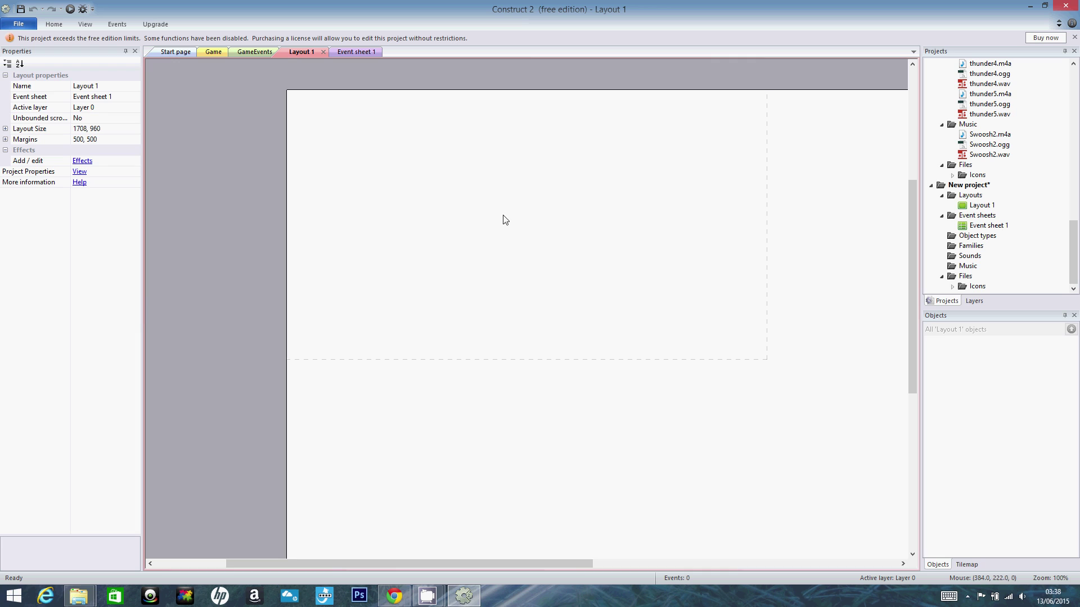
- Examine the empty Layout 1 area and its dashed window outline at several zoom levels
scroll(571, 263, "down", 7, "ctrl")
scroll(565, 274, "up", 1, "ctrl")
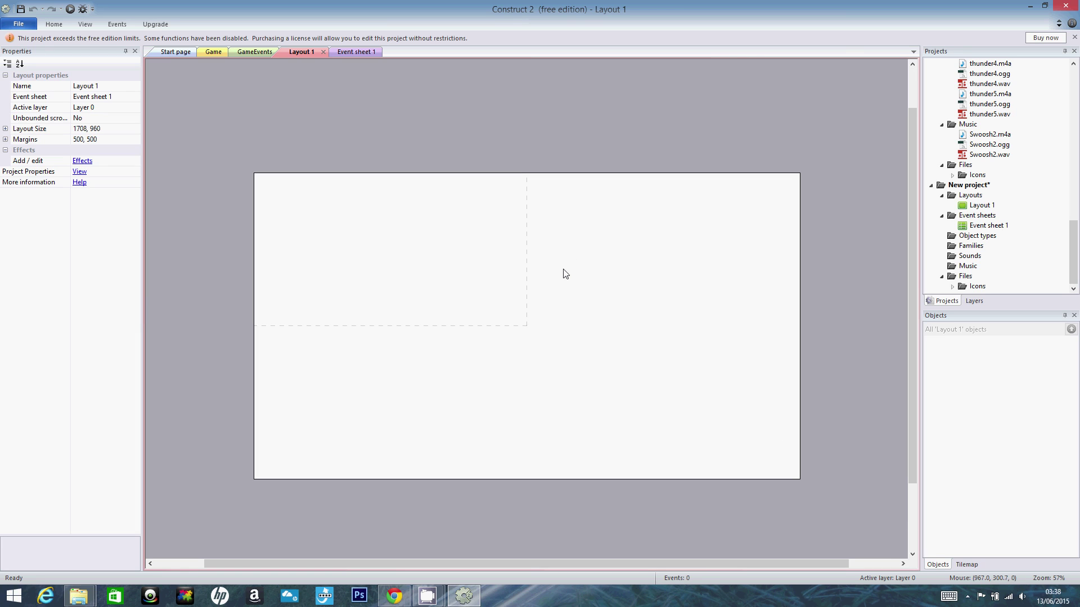
scroll(566, 274, "up", 2, "ctrl")
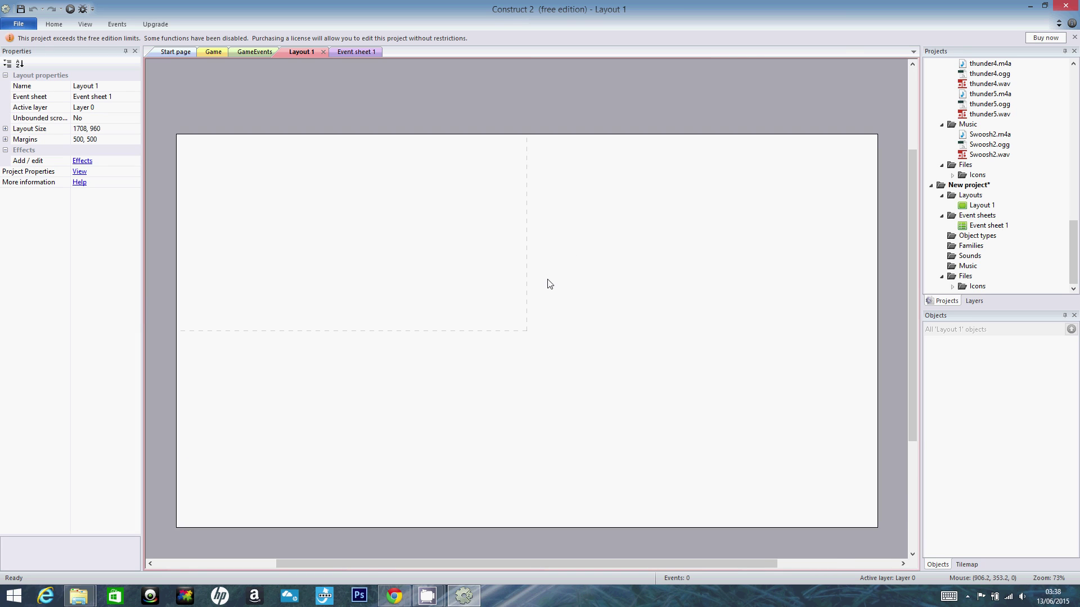
scroll(549, 284, "up", 4, "ctrl")
scroll(550, 284, "down", 3, "ctrl")
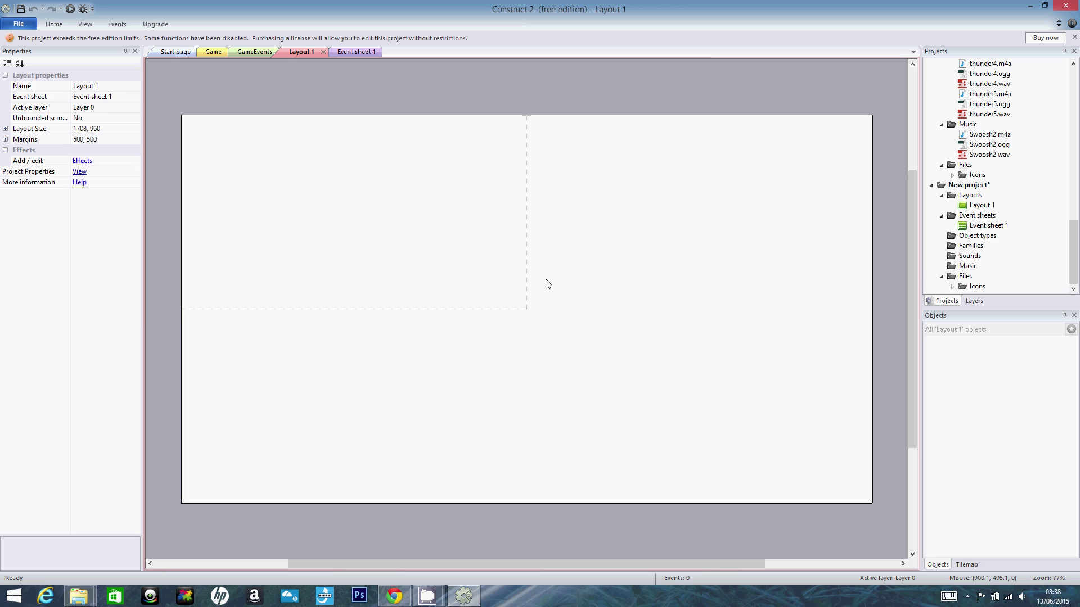
scroll(549, 284, "down", 2, "ctrl")
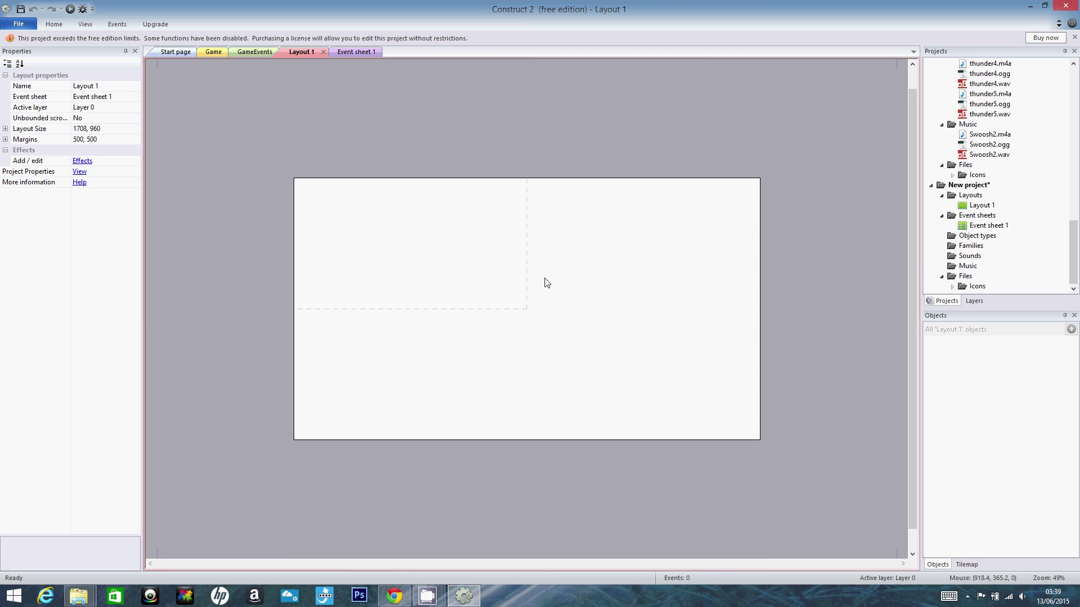
scroll(547, 282, "down", 1, "ctrl")
scroll(547, 283, "up", 1, "ctrl")
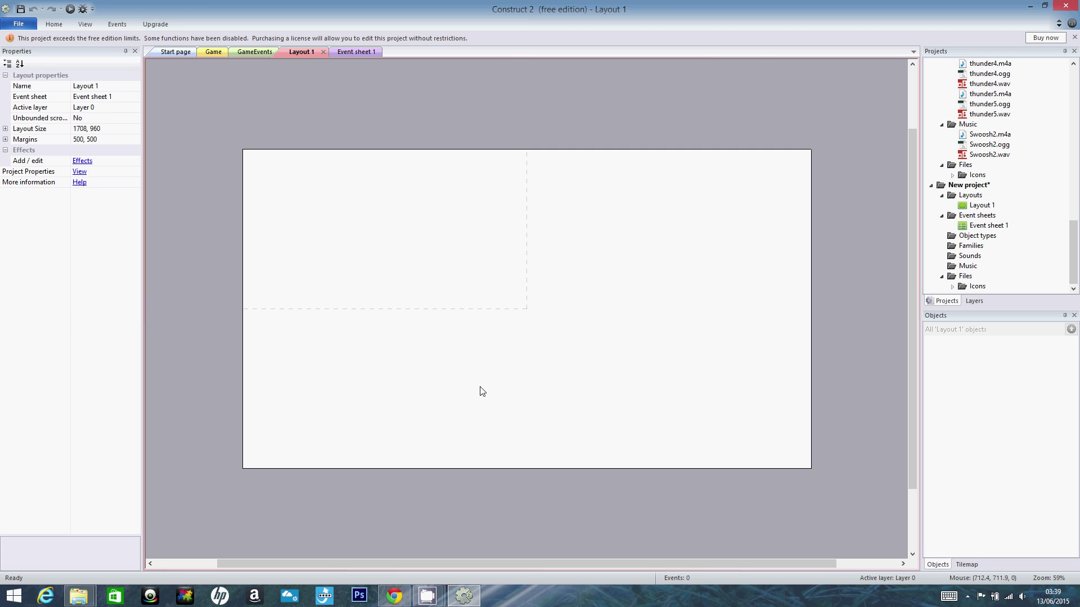
left_click(433, 597)
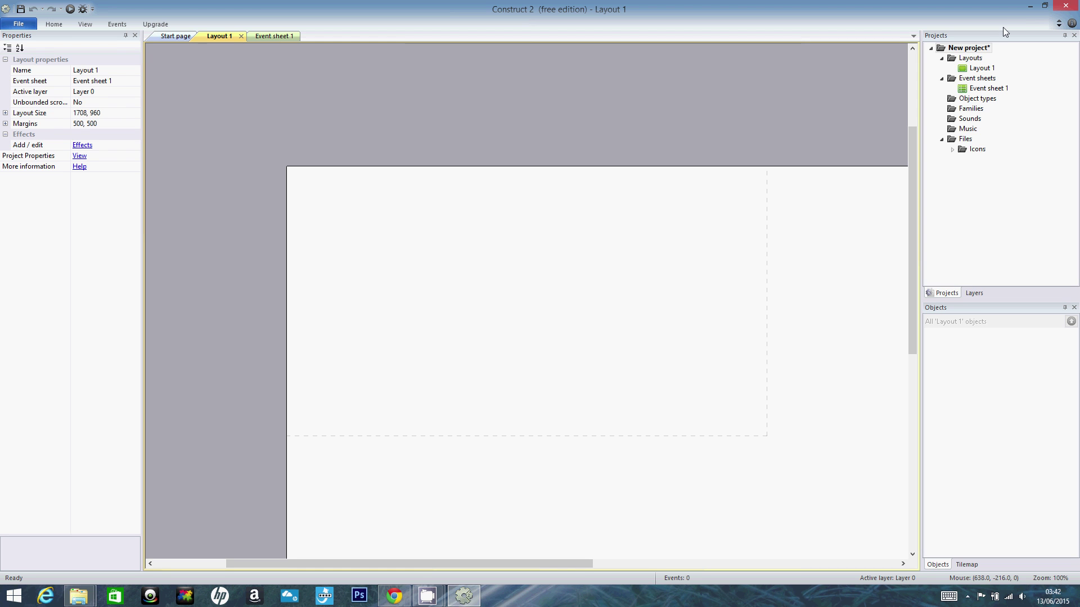
- Compare the new project's window size with Layout 1's layout size in their properties, and show the layout's layers
left_click(954, 48)
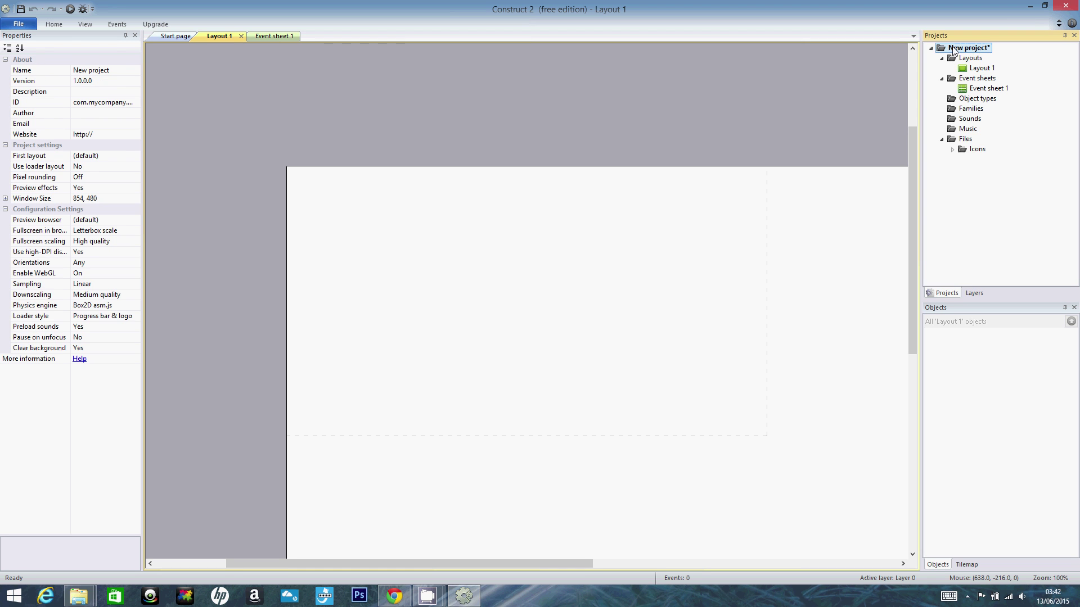
left_click(590, 266)
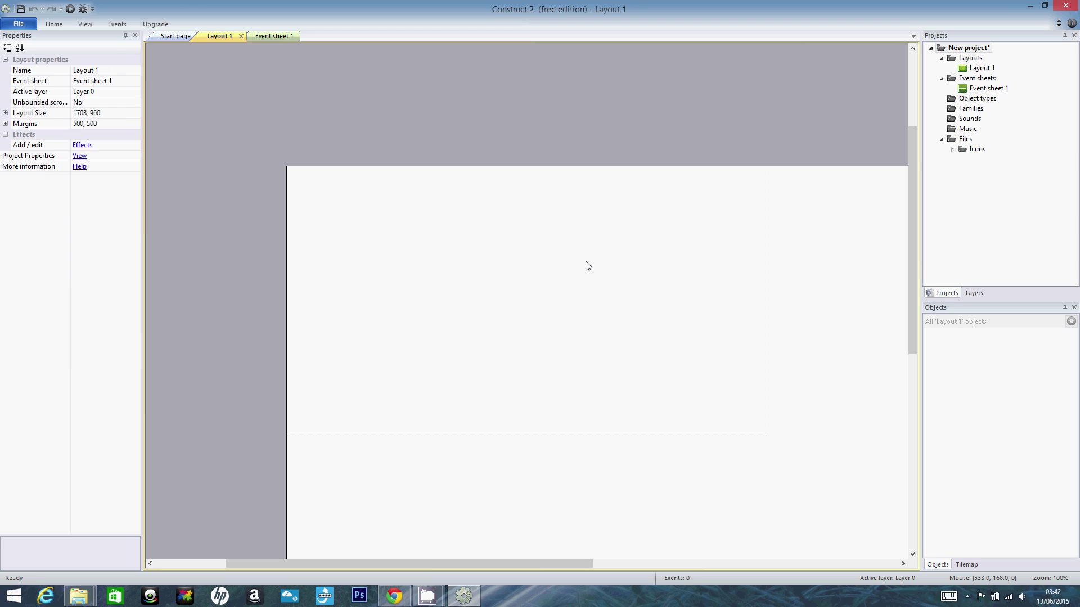
scroll(588, 266, "down", 5, "ctrl")
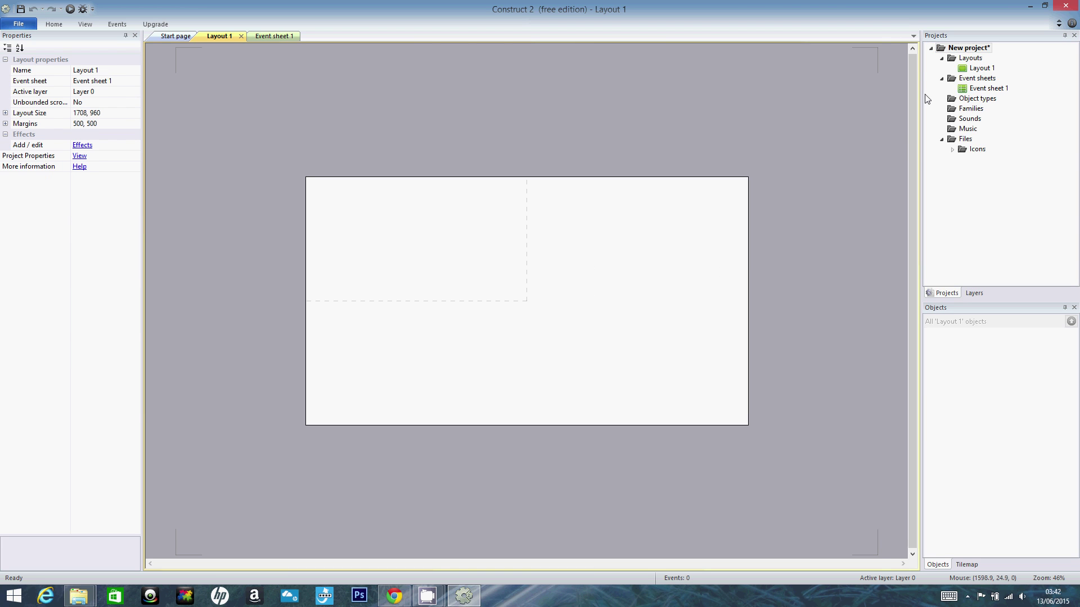
left_click(927, 98)
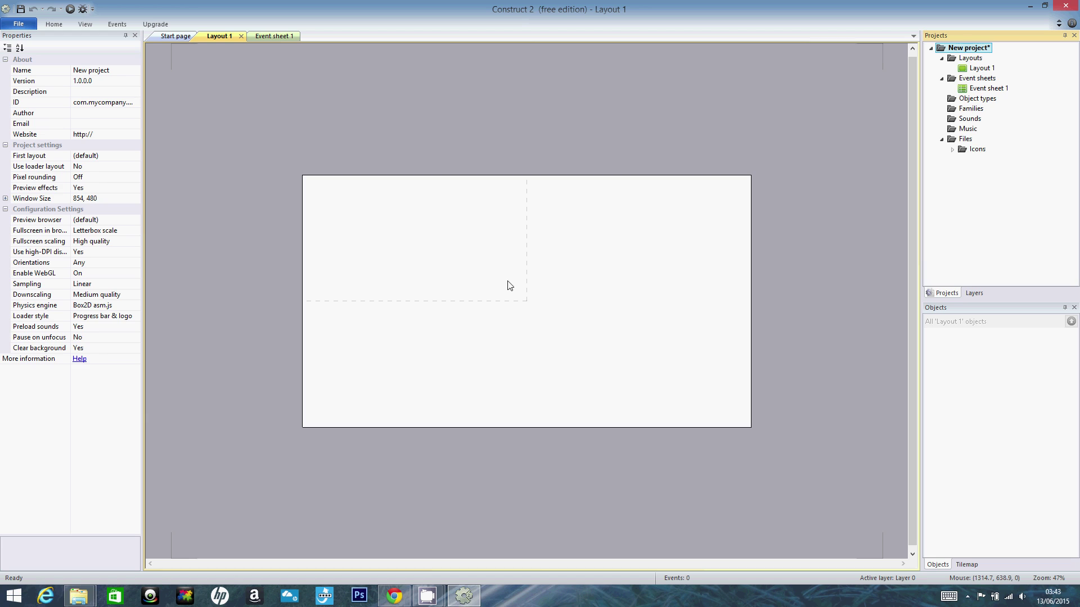
left_click(537, 259)
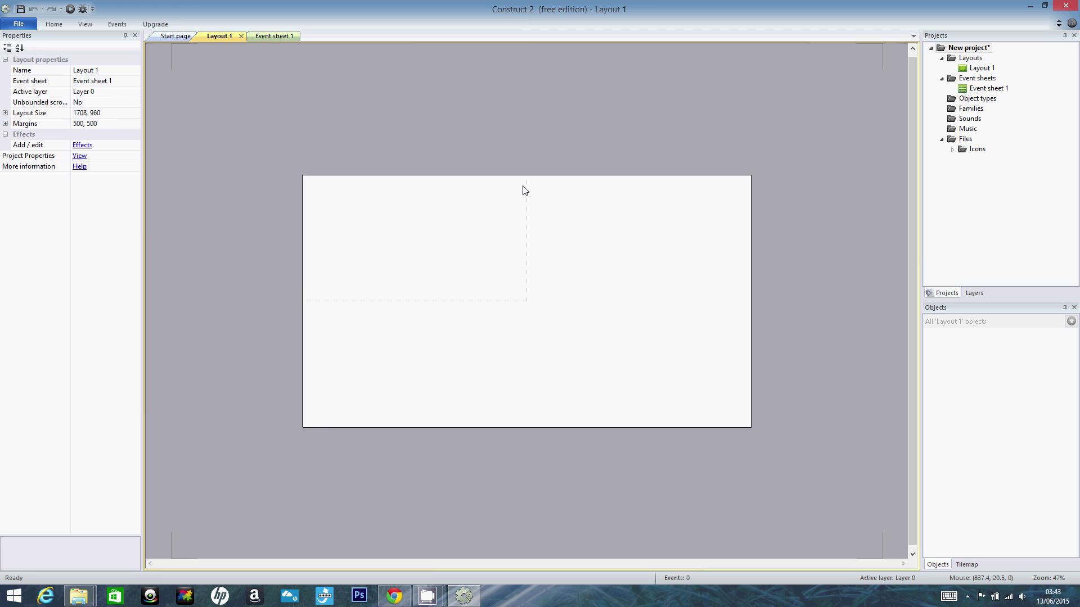
left_click(964, 50)
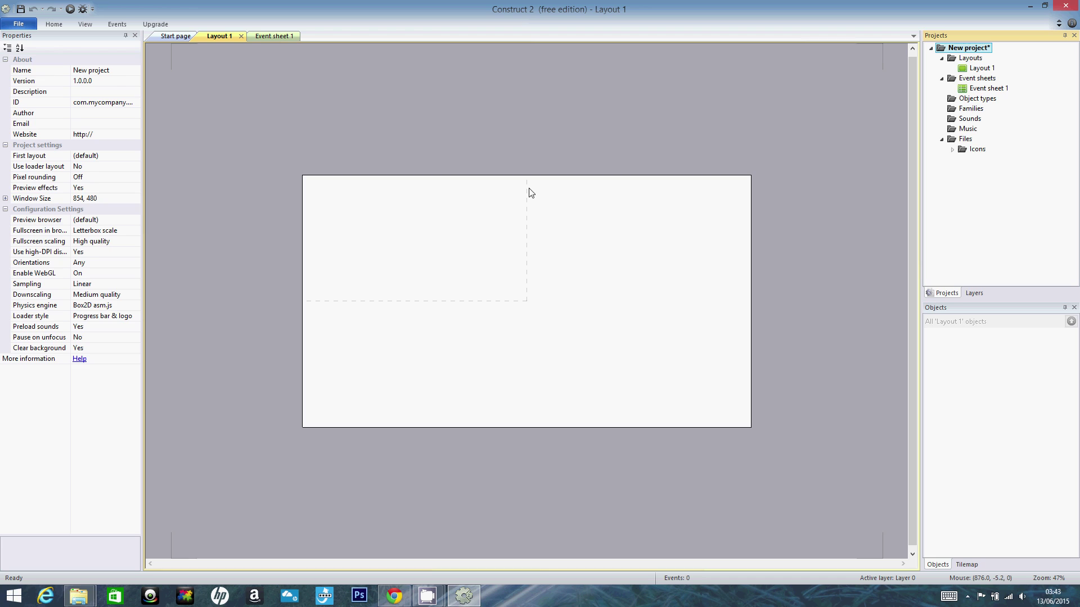
left_click(485, 256)
scroll(485, 255, "up", 5, "ctrl")
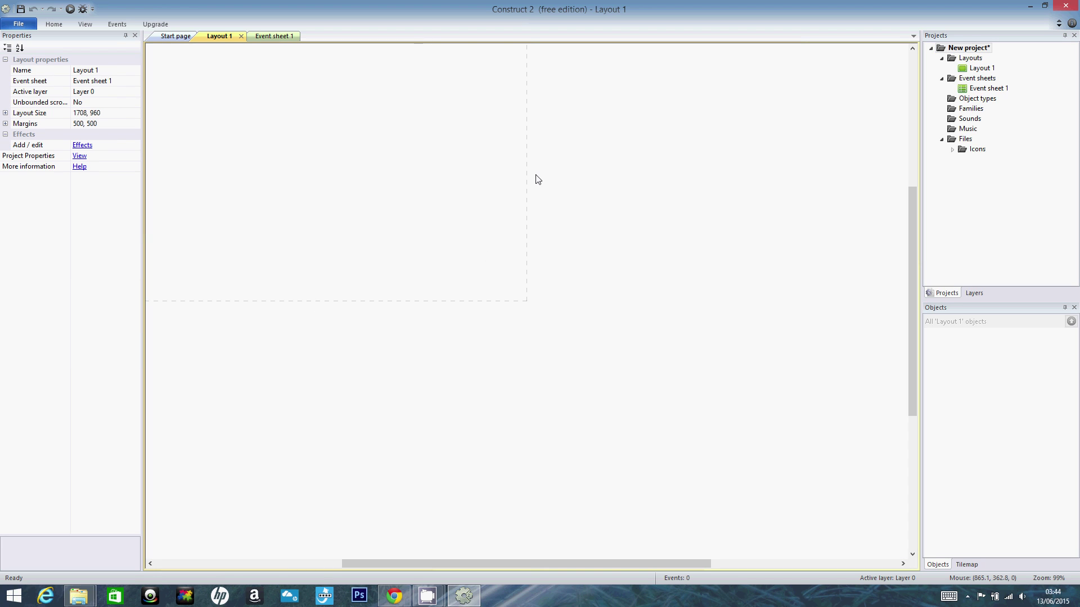
scroll(409, 302, "down", 4, "ctrl")
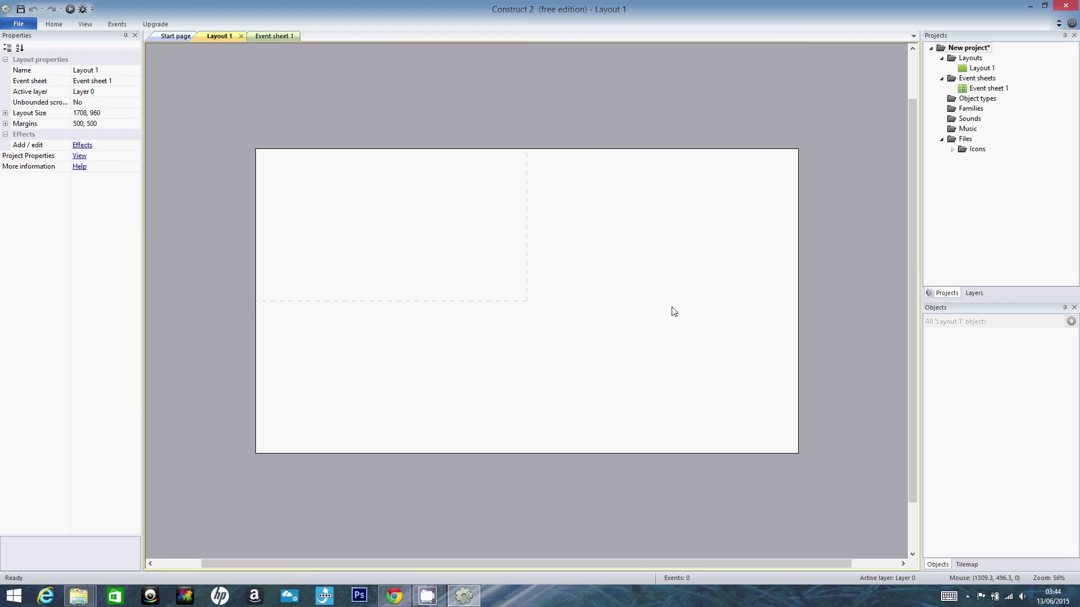
left_click(957, 49)
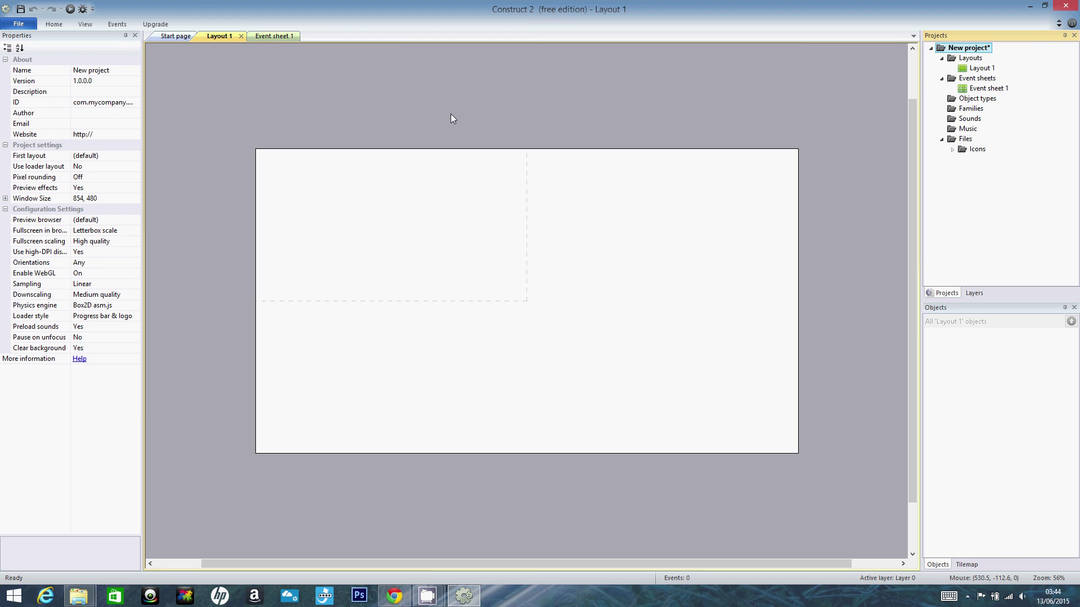
left_click(392, 180)
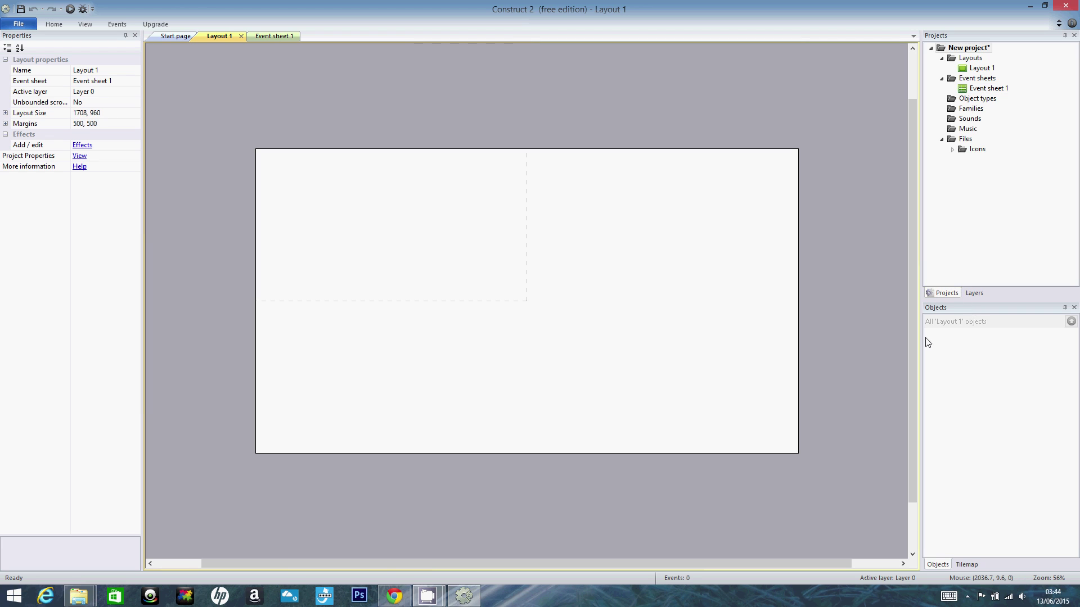
left_click(974, 293)
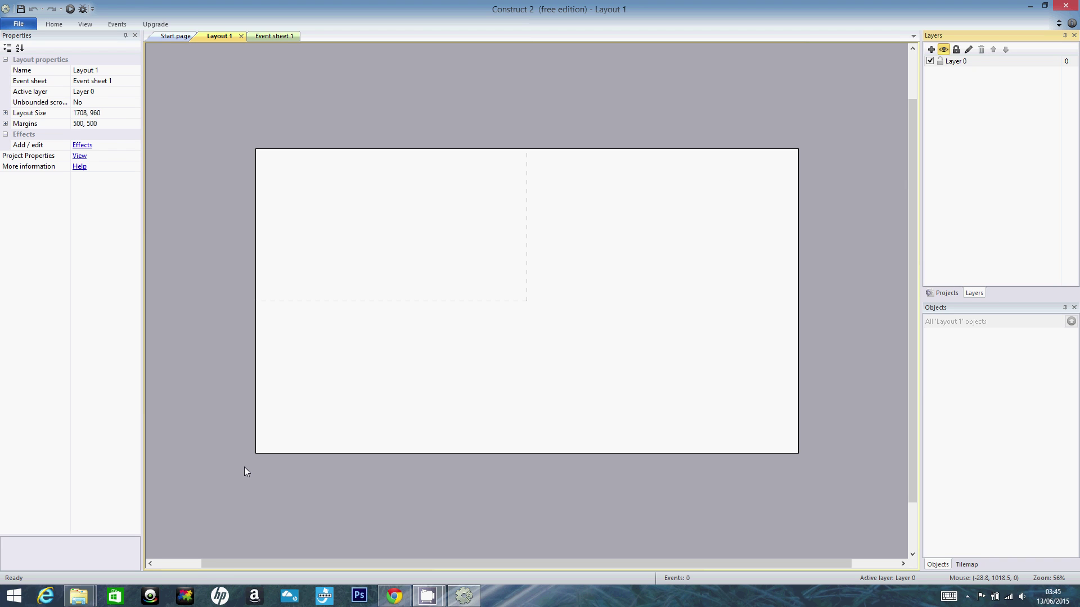
- Switch to Photoshop and create a new document with a transparent background
left_click(363, 596)
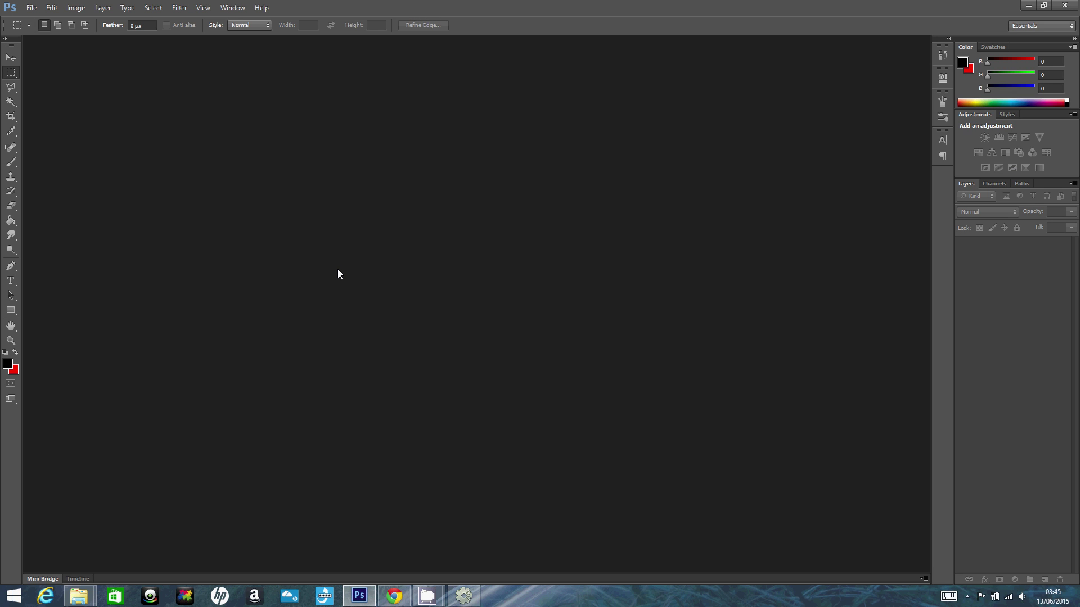
left_click(35, 9)
left_click(41, 20)
left_click(646, 155)
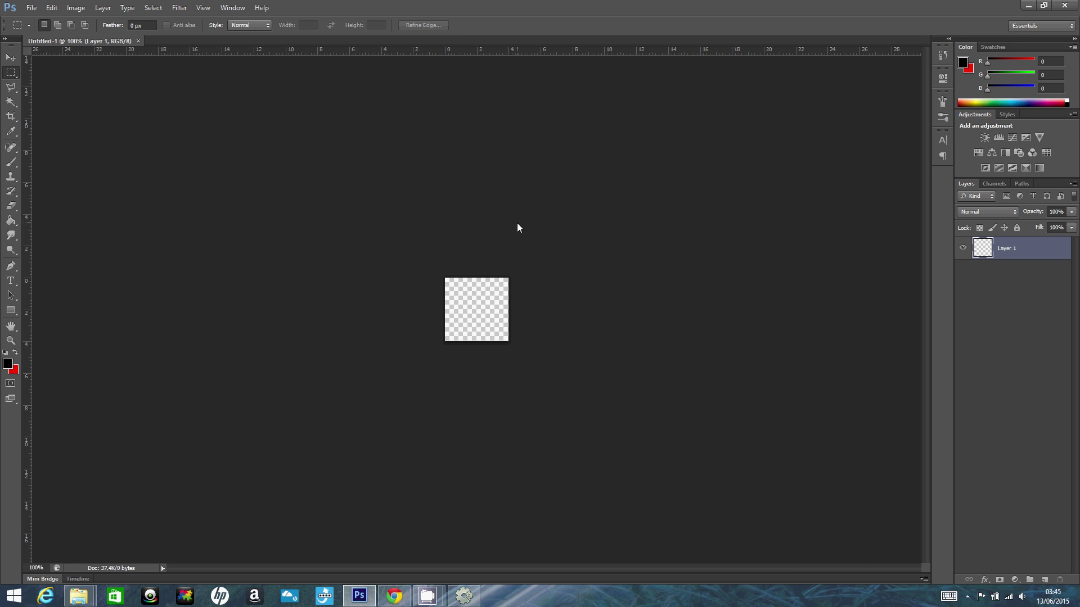
- Activate the Brush tool and set the brush size to 37 px
scroll(517, 223, "up", 5, "alt")
scroll(504, 273, "up", 1, "alt")
key("b")
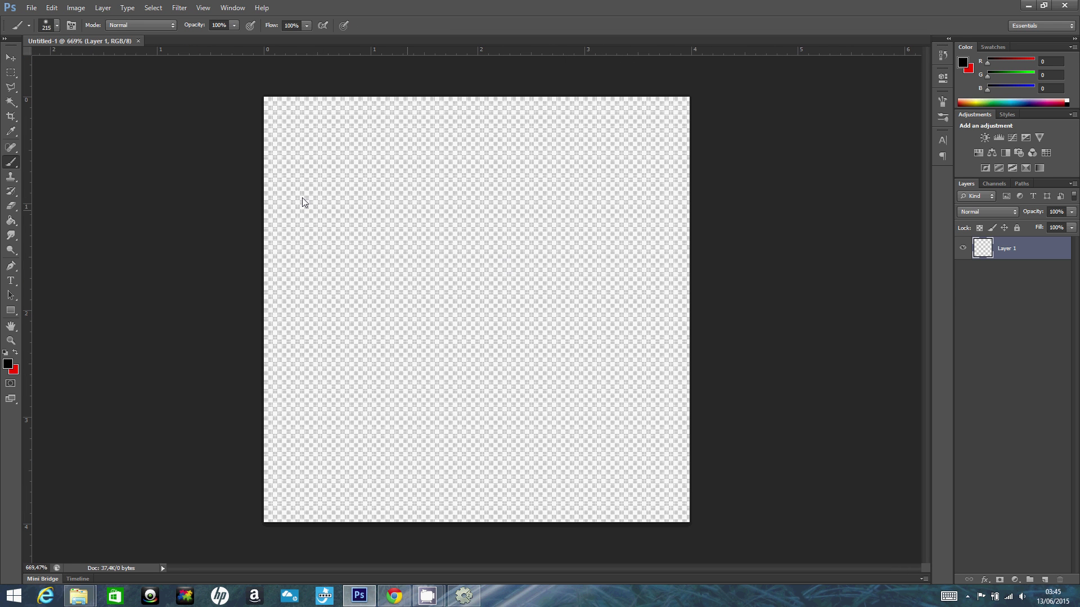
left_click(56, 25)
left_click_drag(53, 60, 39, 66)
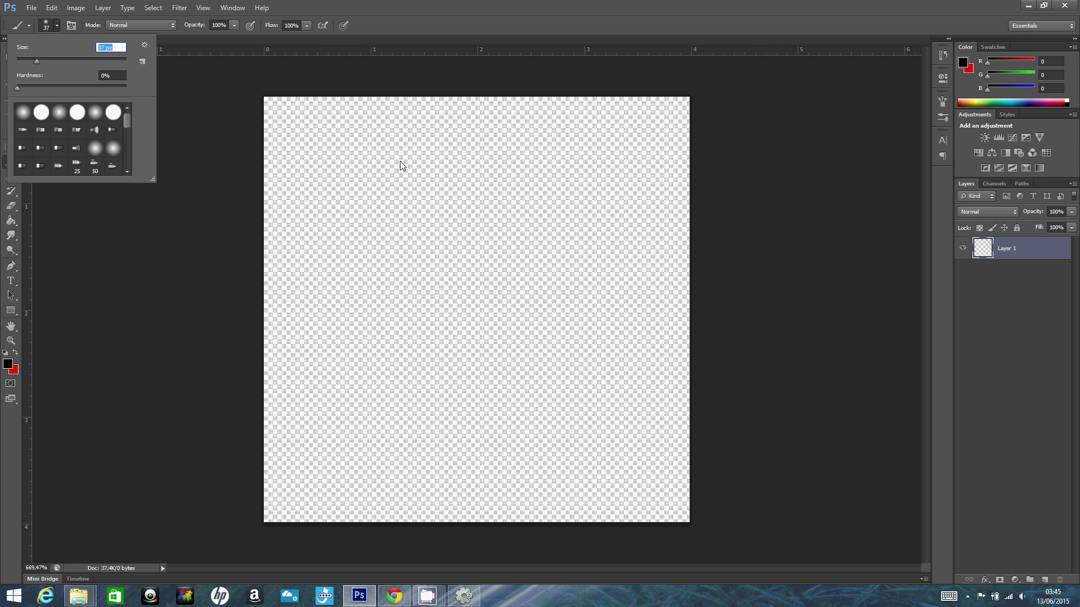
- Add five new empty layers above Layer 1
left_click(1046, 581)
left_click(1045, 581)
left_click(1045, 581)
left_click(1046, 580)
left_click(1046, 581)
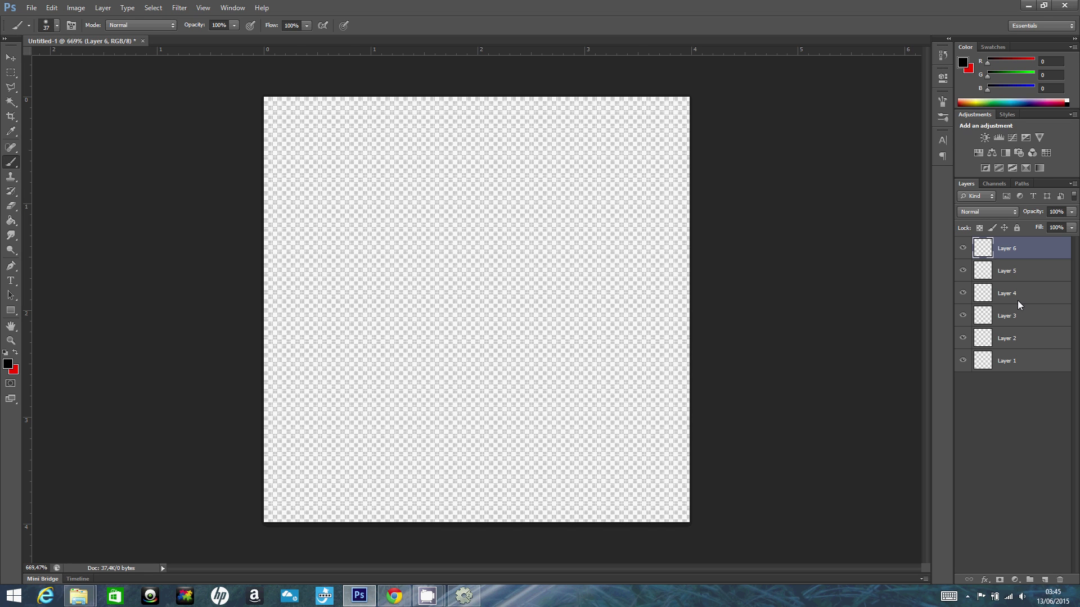
- Paint a soft black blob on Layer 2, slightly above and left of the canvas center
left_click(1023, 360)
left_click(1025, 340)
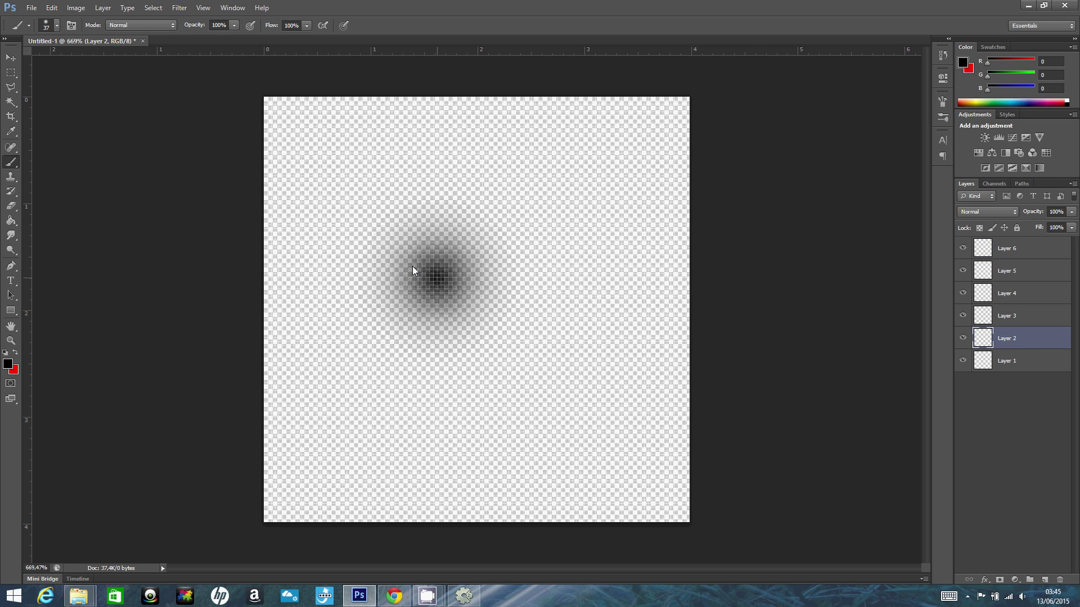
left_click_drag(413, 265, 414, 235)
left_click(413, 235)
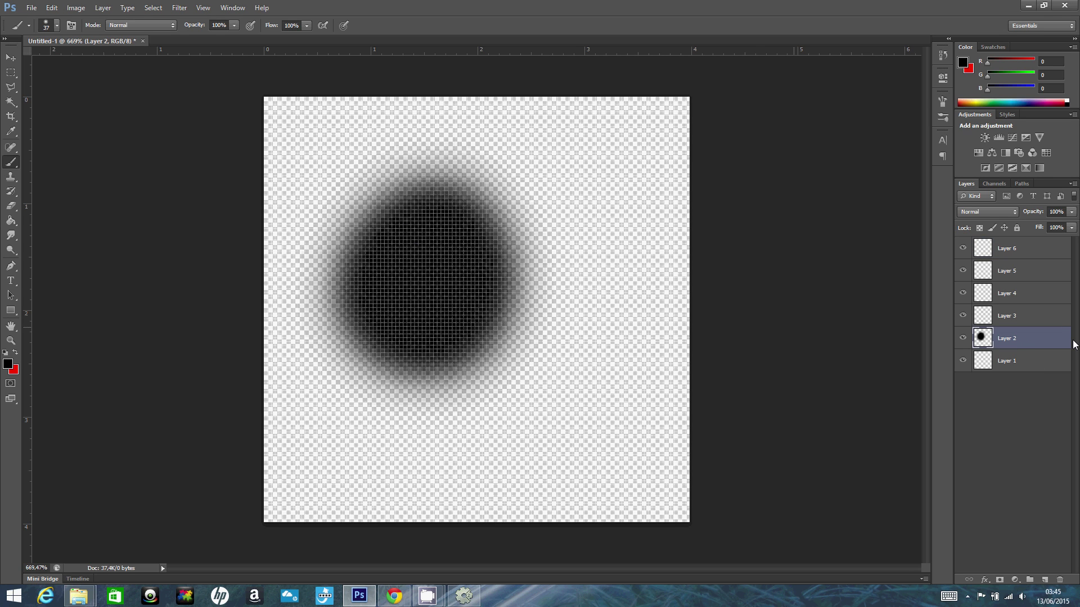
- Paint a soft red blob on Layer 3, overlapping the right side of the black one
key("alt+bracketright")
left_click(14, 352)
left_click(463, 284)
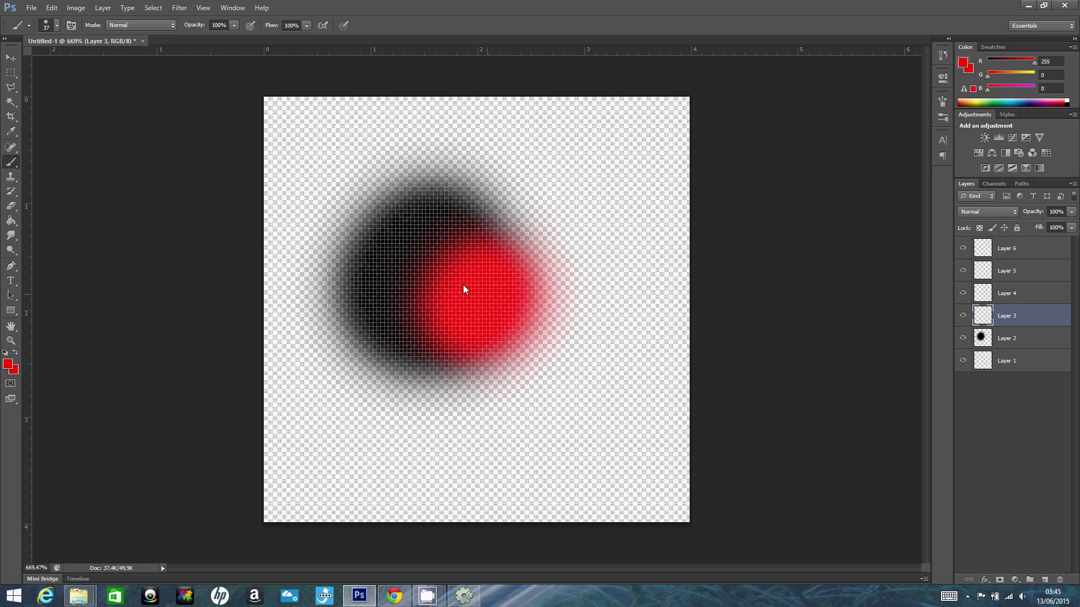
left_click_drag(463, 285, 482, 277)
- Paint a soft blue (0036ff) diagonal stroke on Layer 4, running from upper left to lower right across both blobs
key("alt+bracketright")
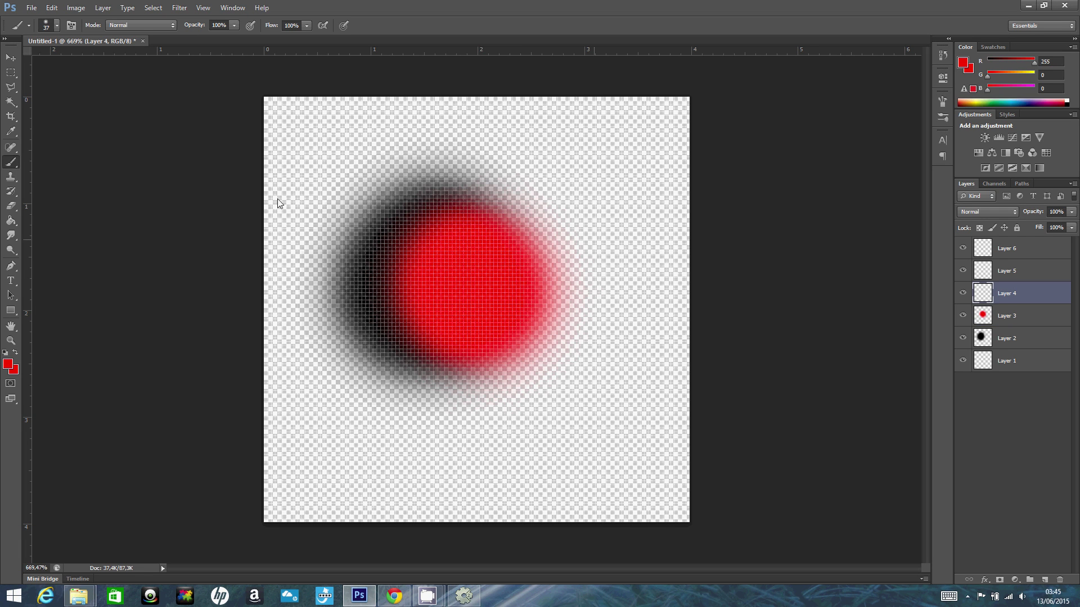
left_click(9, 362)
left_click(533, 442)
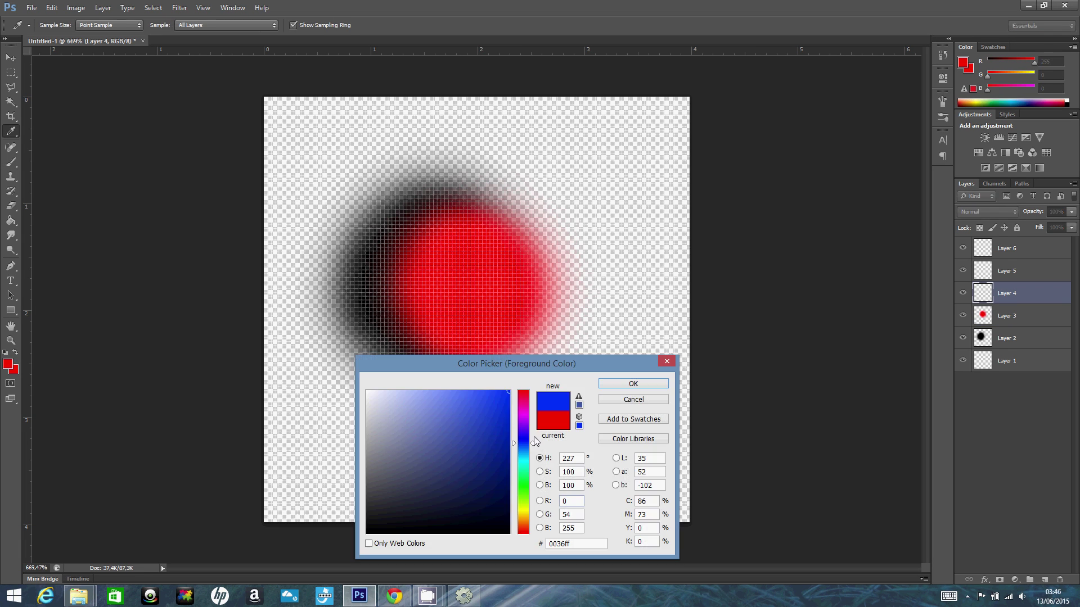
key("Return")
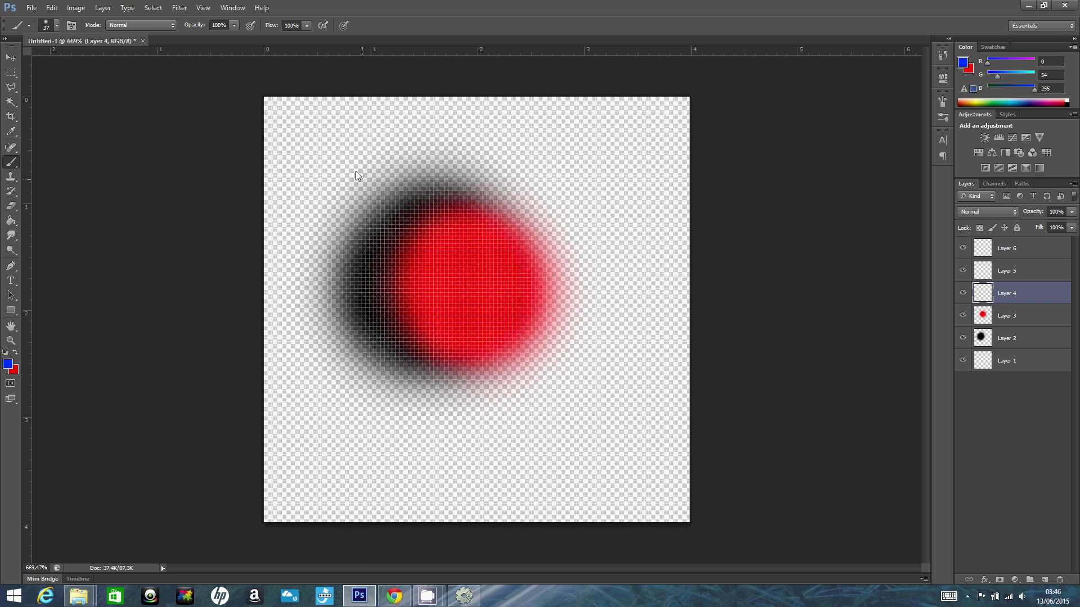
left_click_drag(355, 171, 568, 449)
- Toggle Layer 4's visibility off and on, and move its blue stroke right and back over the blobs
key("v")
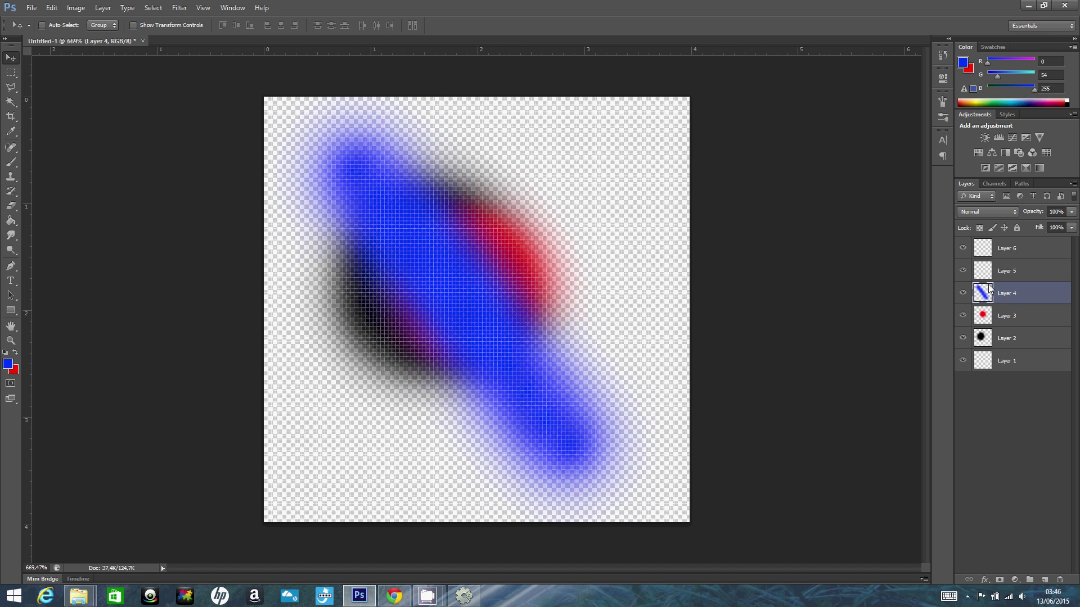
left_click(963, 293)
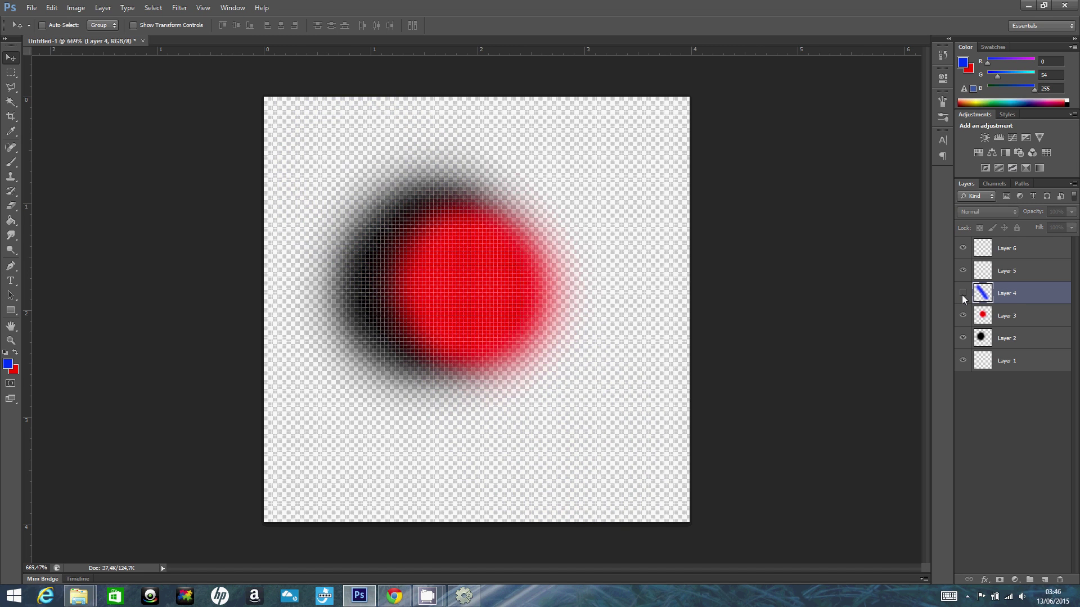
left_click(963, 294)
left_click_drag(382, 239, 529, 202)
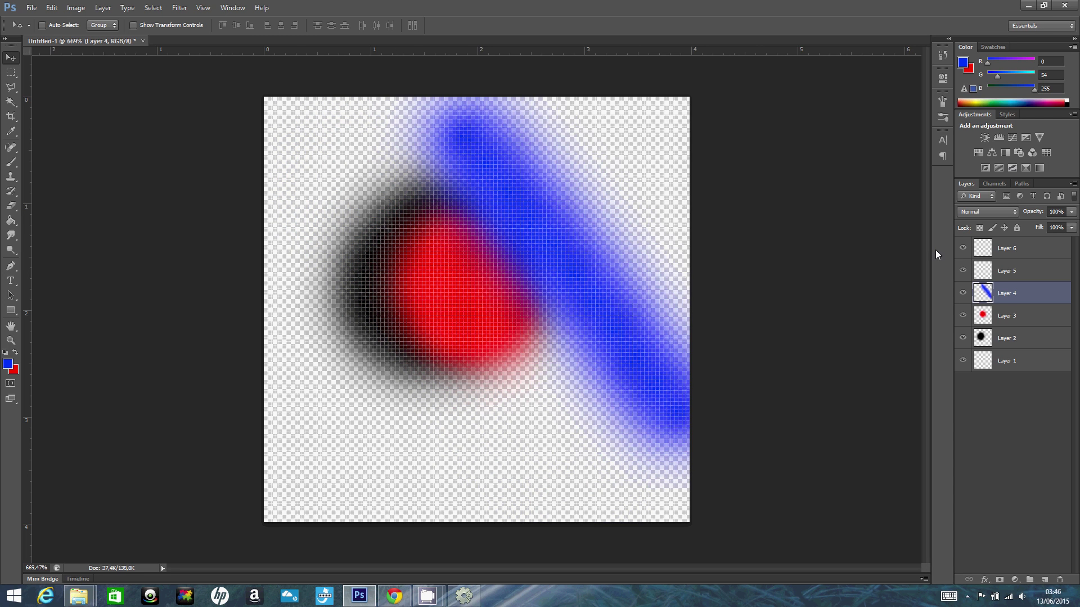
left_click_drag(613, 282, 511, 303)
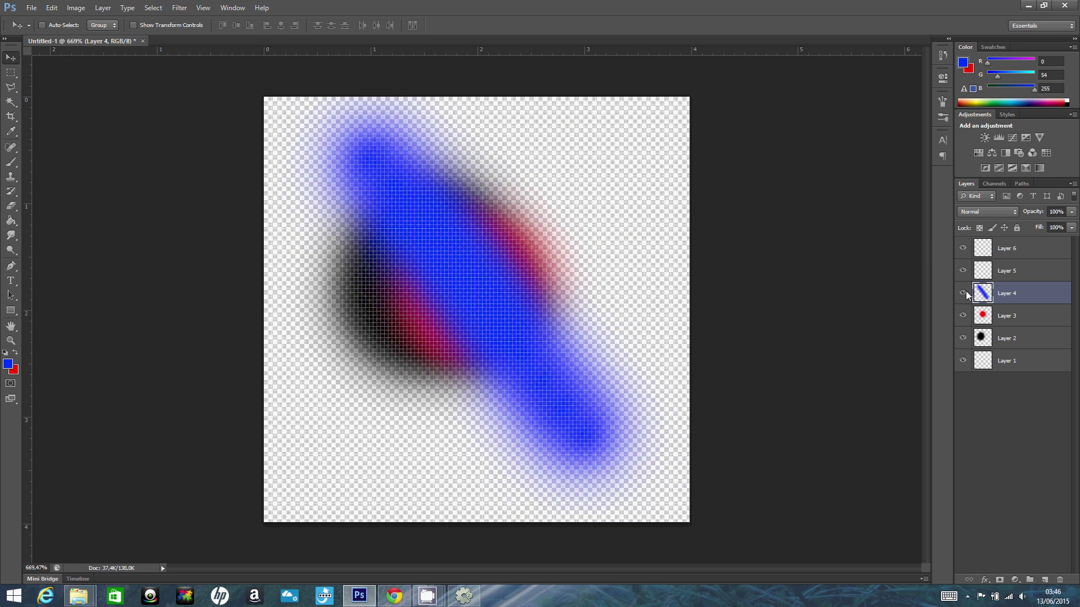
- Hide Layer 4 and move the red blob on Layer 3 slightly right and down
left_click_drag(967, 295, 967, 321)
left_click(965, 317)
left_click(1014, 319)
left_click_drag(488, 285, 516, 301)
scroll(538, 295, "down", 3, "alt")
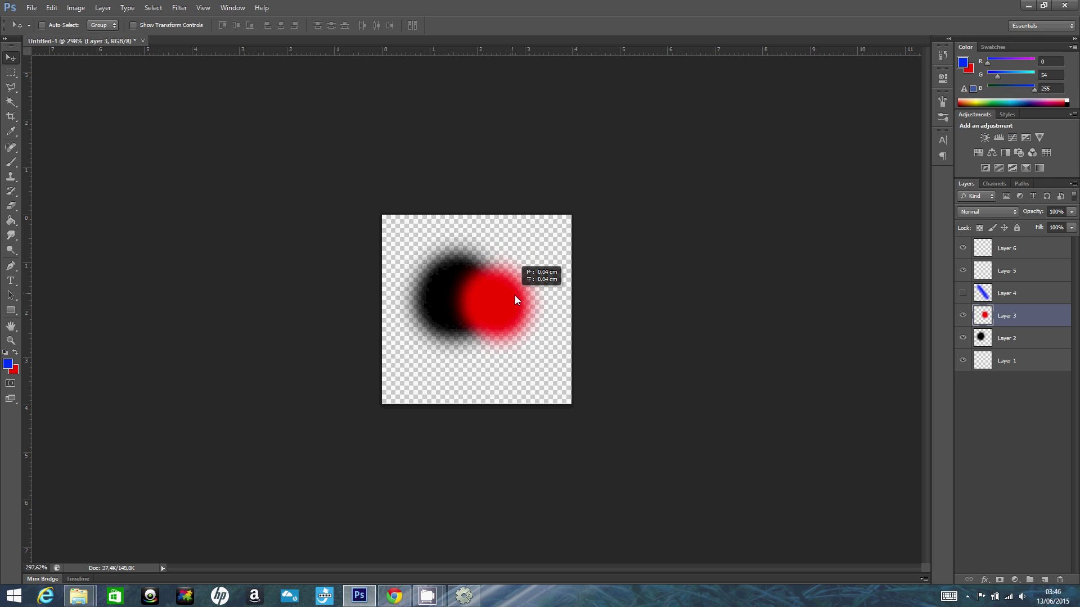
- Hide Layers 2 and 3 and paint a vertical blue stroke on Layer 5, left of the canvas center
left_click(982, 295)
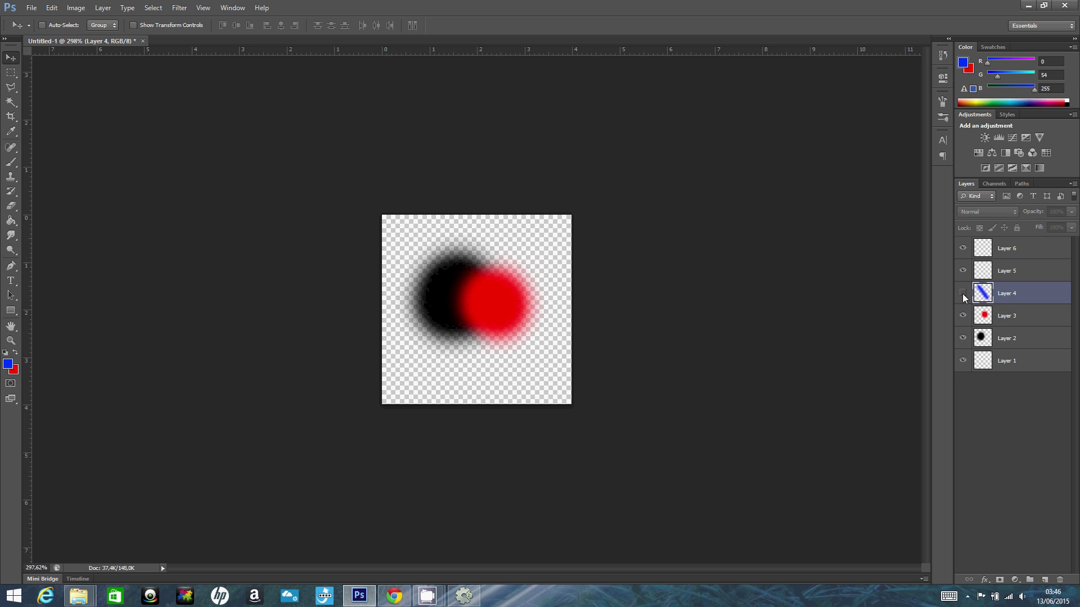
left_click(996, 277)
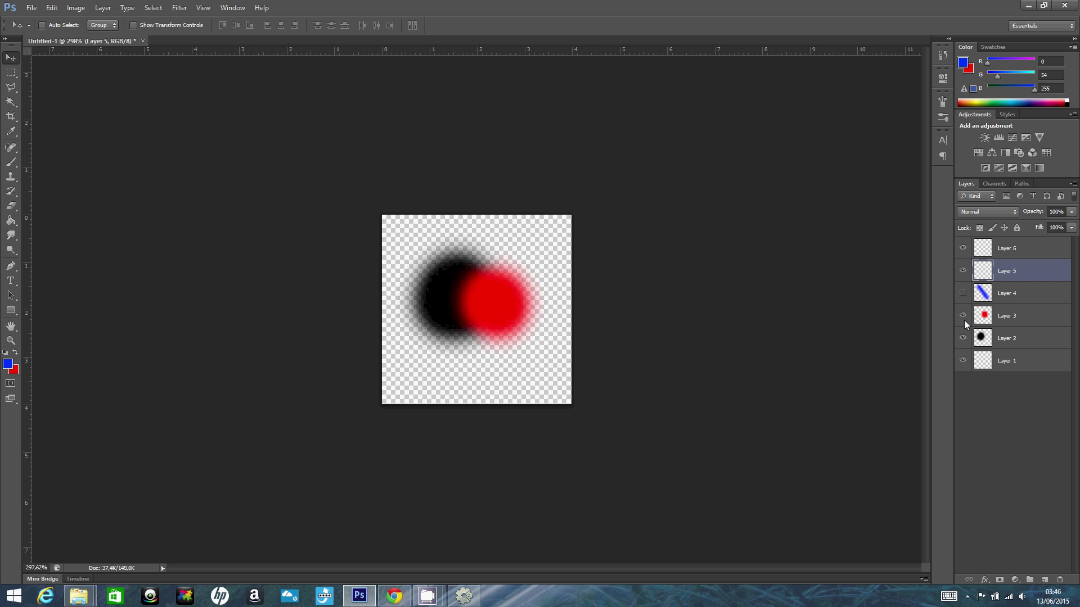
left_click_drag(963, 318, 962, 338)
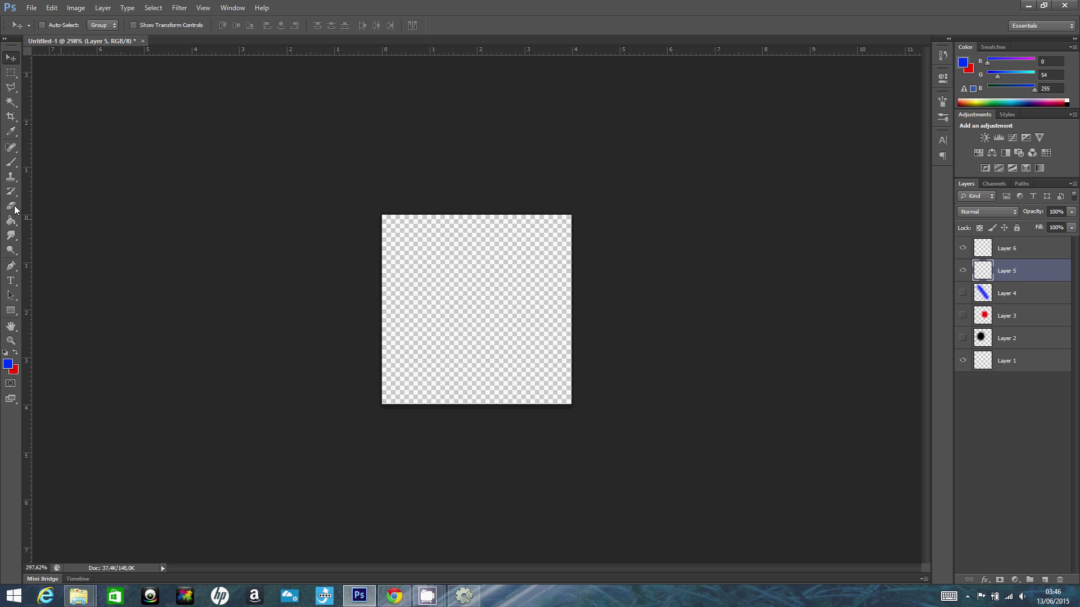
key("b")
left_click_drag(446, 260, 454, 340)
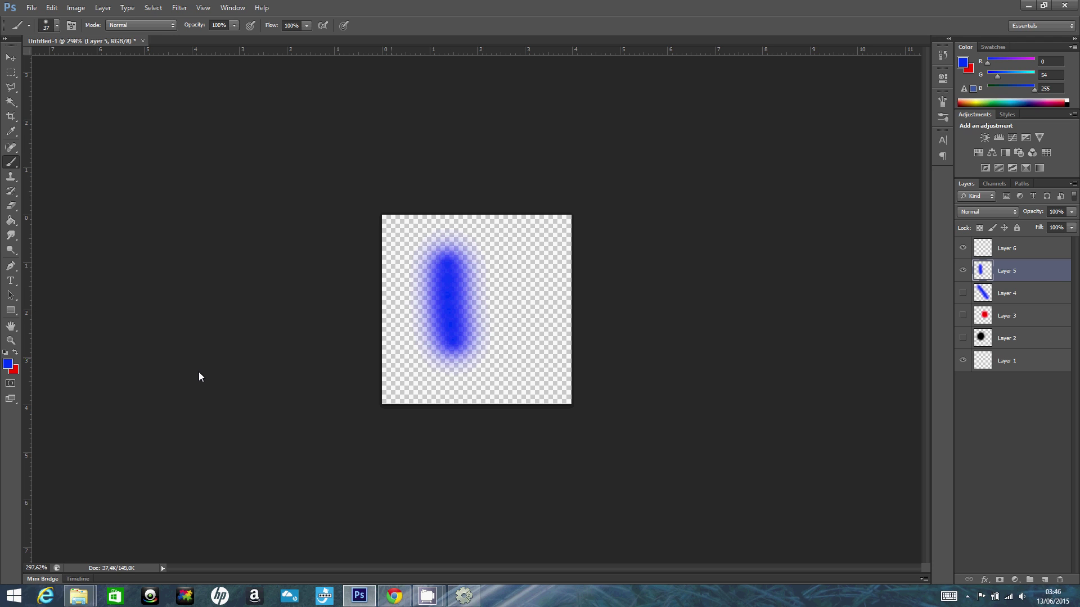
- Paint a nearly horizontal green (12ff00) stroke and a diagonal yellow-orange (ffc600) stroke across the blue one on Layer 5
left_click(8, 364)
left_click(520, 428)
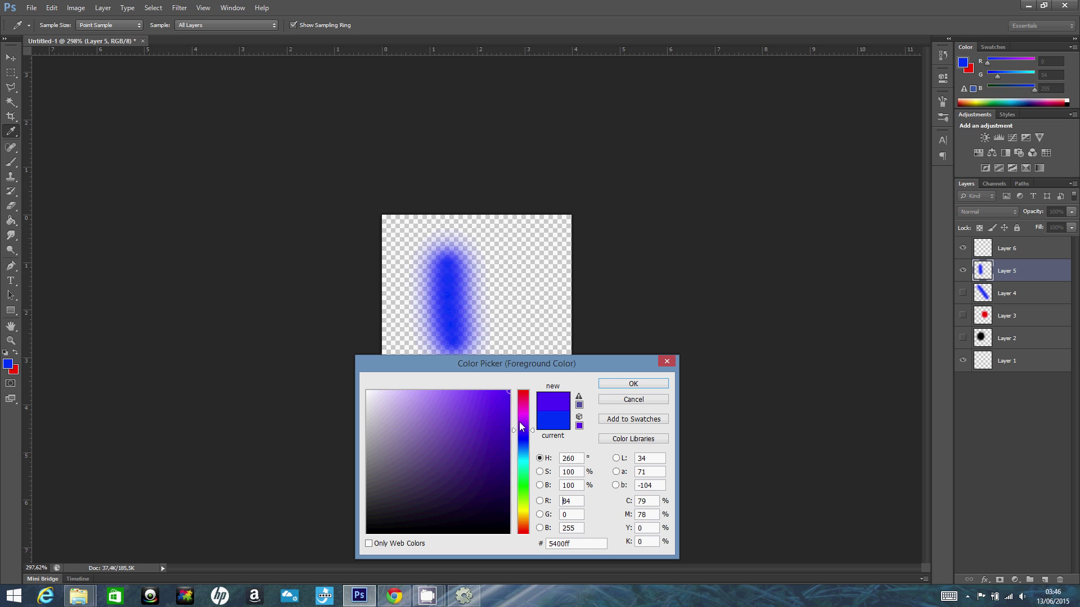
left_click(520, 488)
left_click(627, 386)
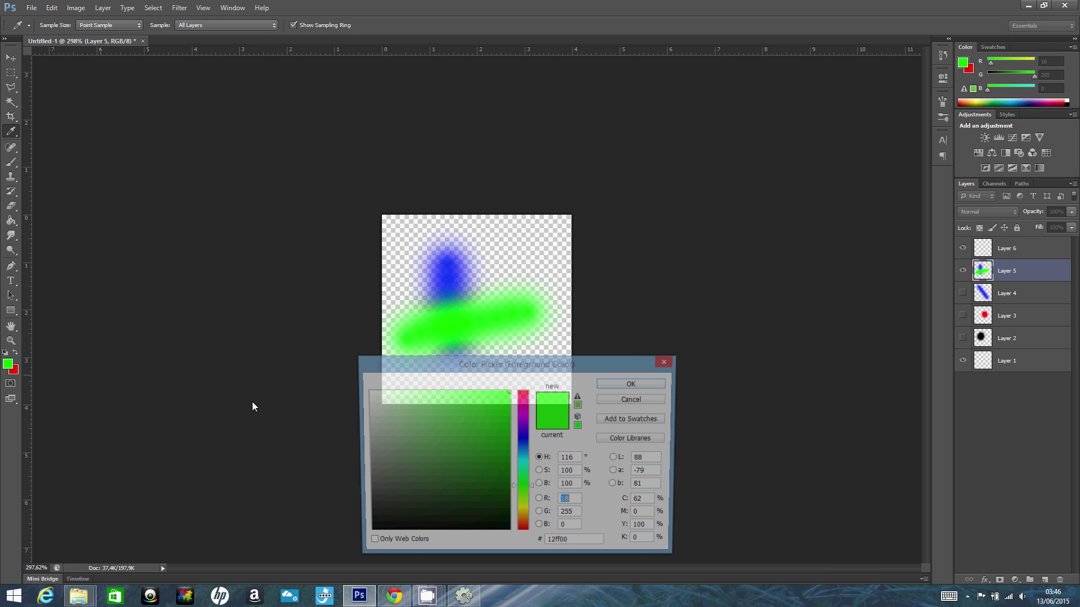
left_click(526, 515)
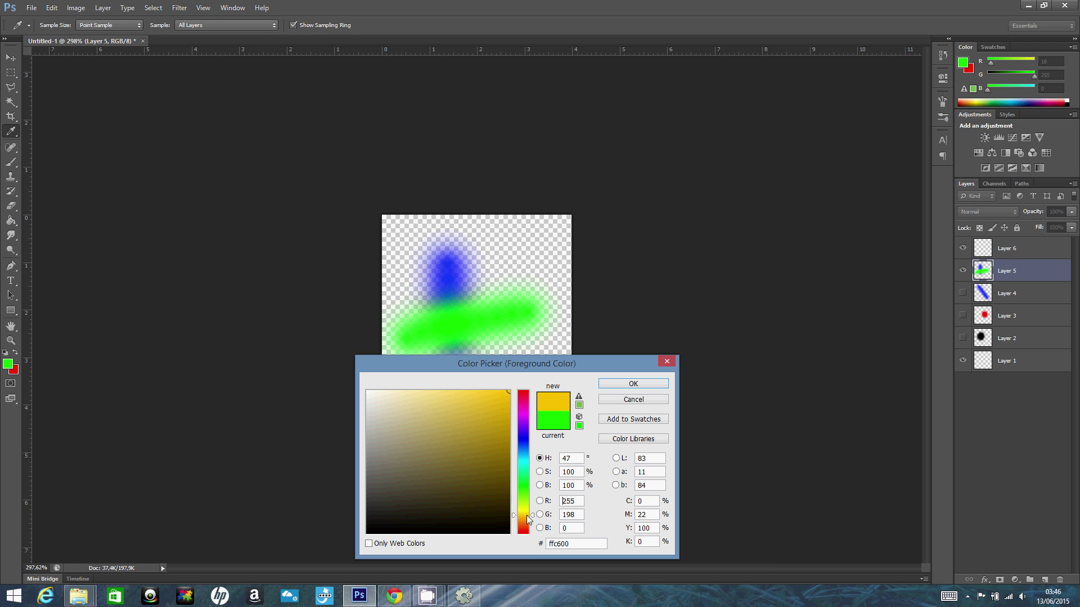
key("Return")
left_click_drag(526, 251, 404, 339)
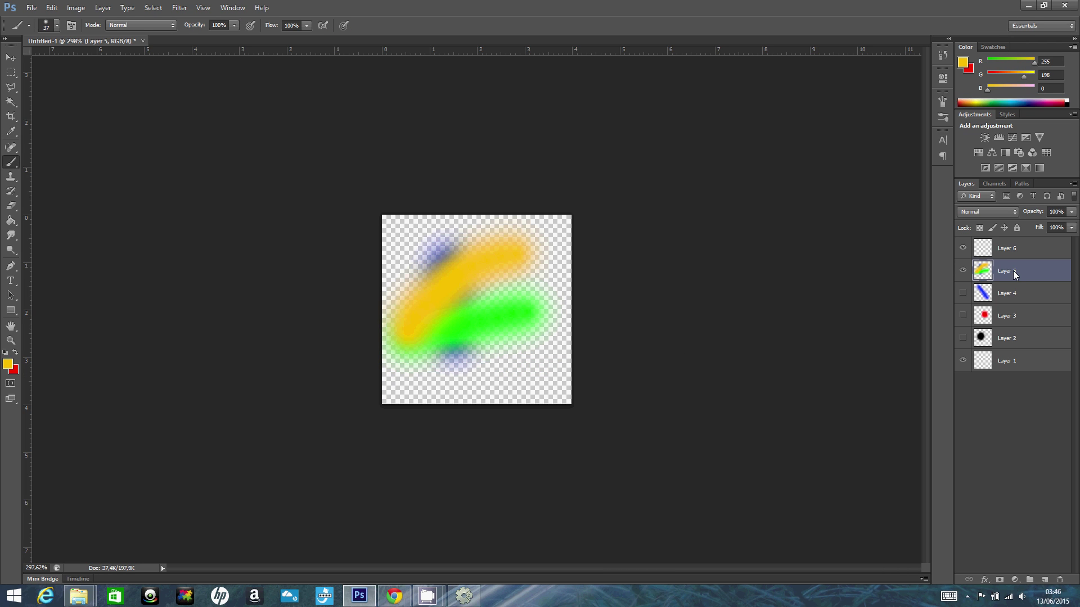
- Move Layer 5's strokes together slightly, and switch visibility from Layer 5 to Layers 4, 3 and 2
key("v")
mouse_move(486, 268)
left_mouse_down()
mouse_move(475, 269)
mouse_move(489, 267)
left_mouse_up()
left_click(962, 271)
left_click(963, 293)
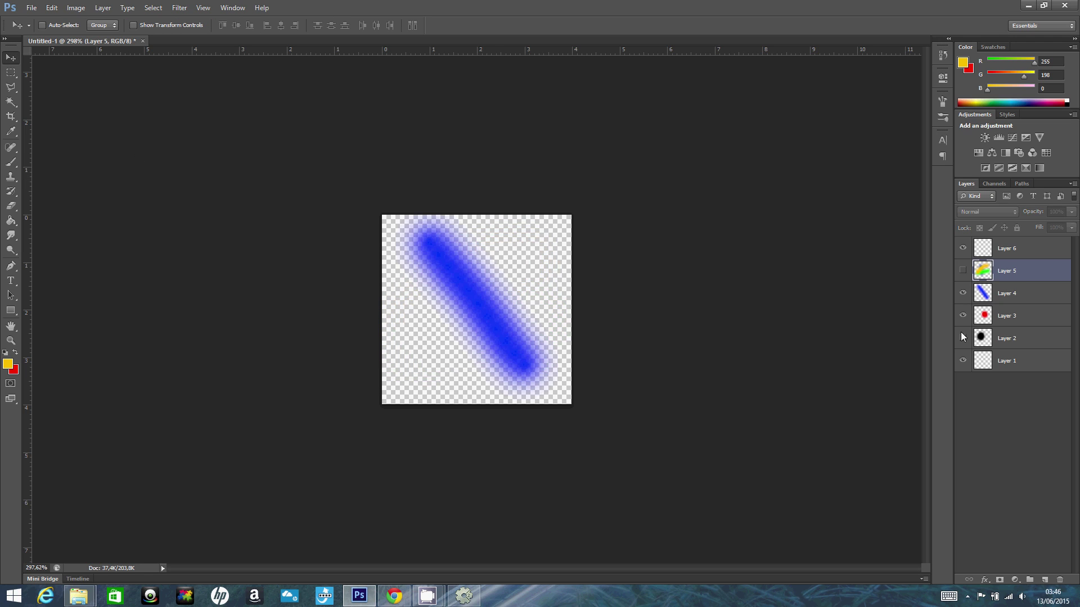
left_click(963, 315)
left_click(962, 338)
left_click_drag(454, 282, 454, 283)
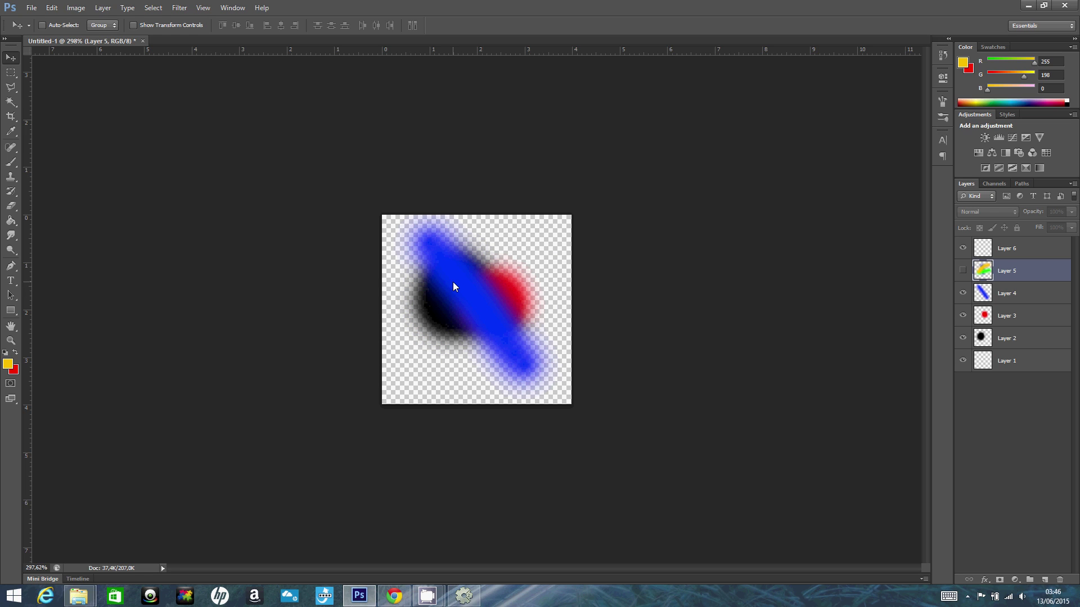
left_click(1006, 338)
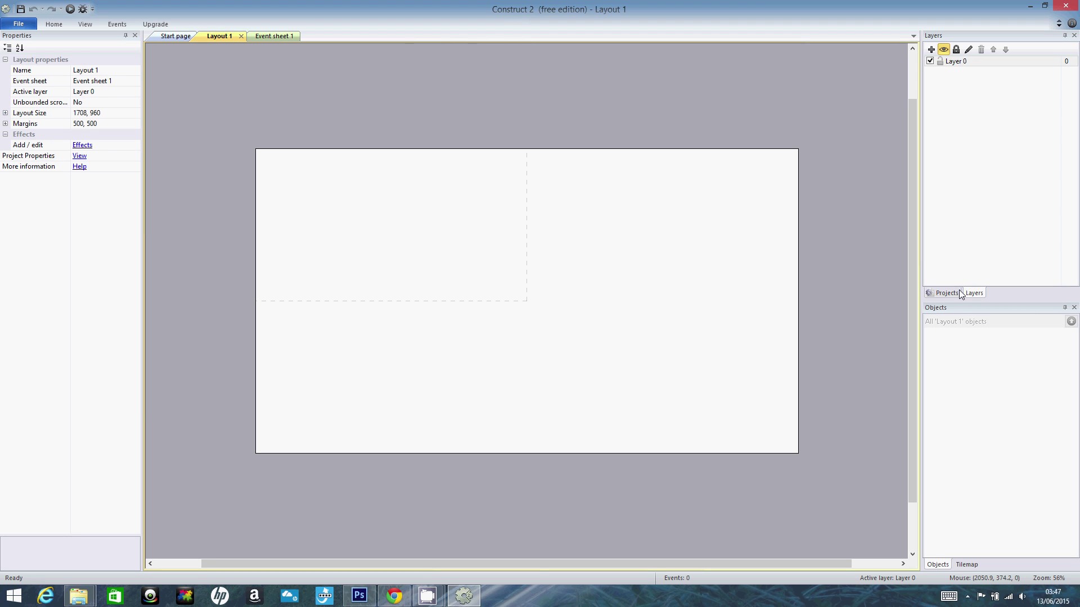
- Switch to Construct 2 and add a new layer at the top of Layout 1's layer list
left_click(946, 293)
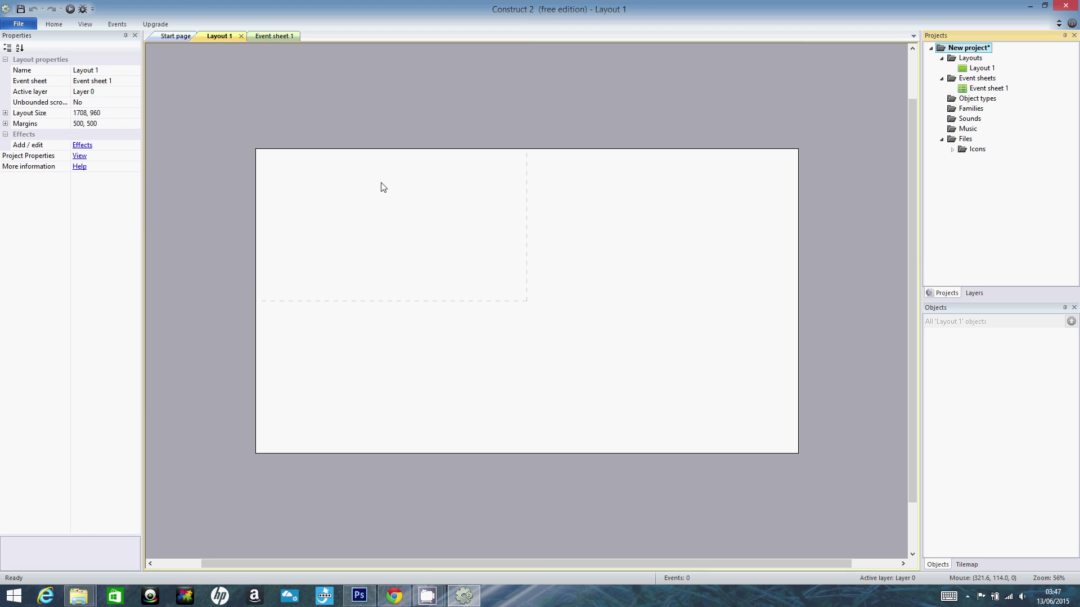
left_click(973, 293)
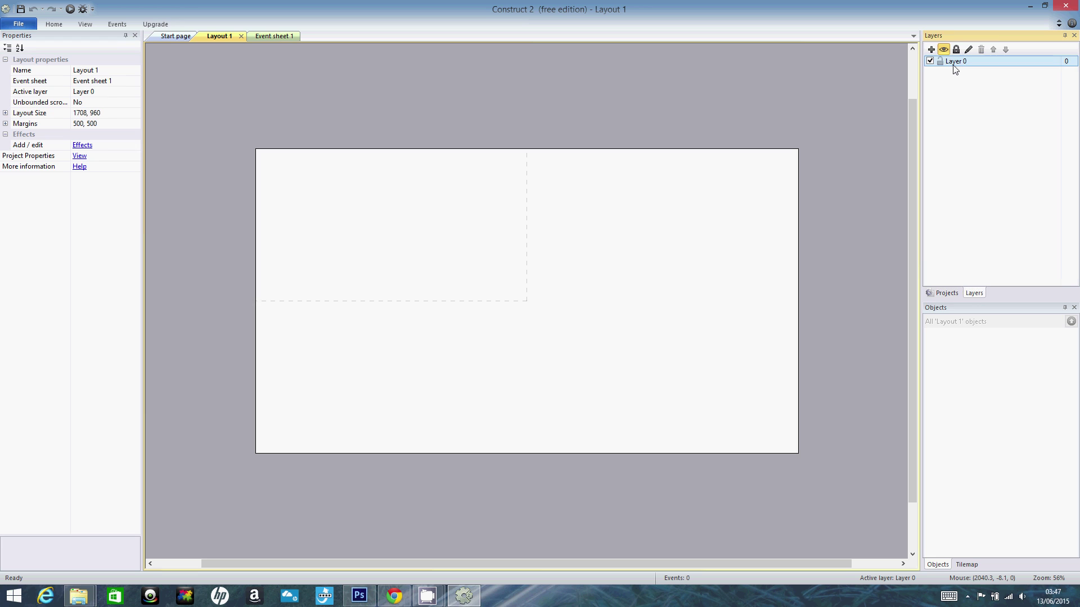
right_click(962, 95)
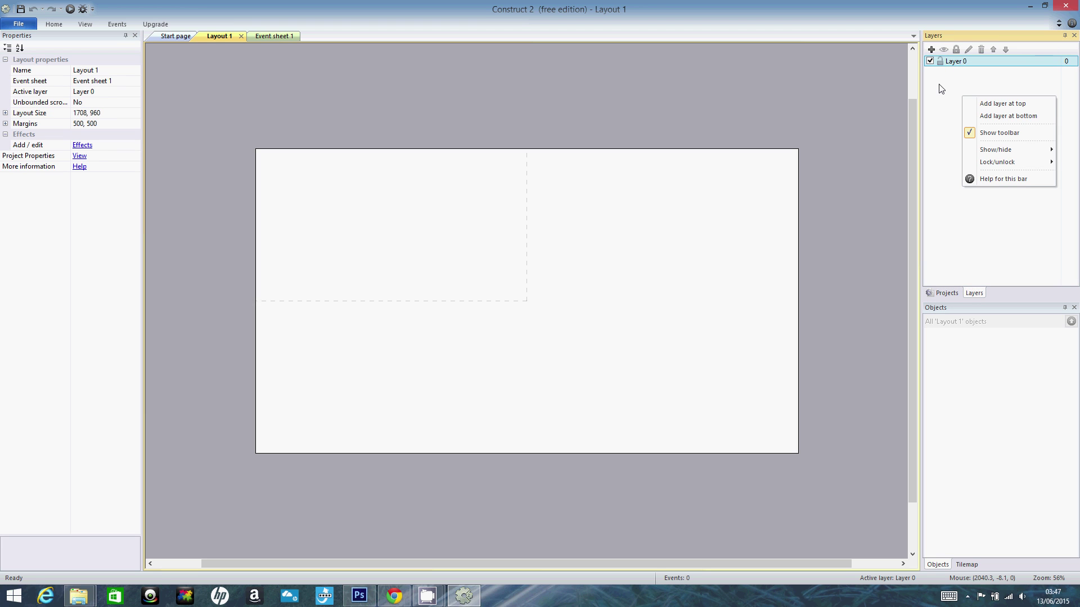
left_click(1017, 107)
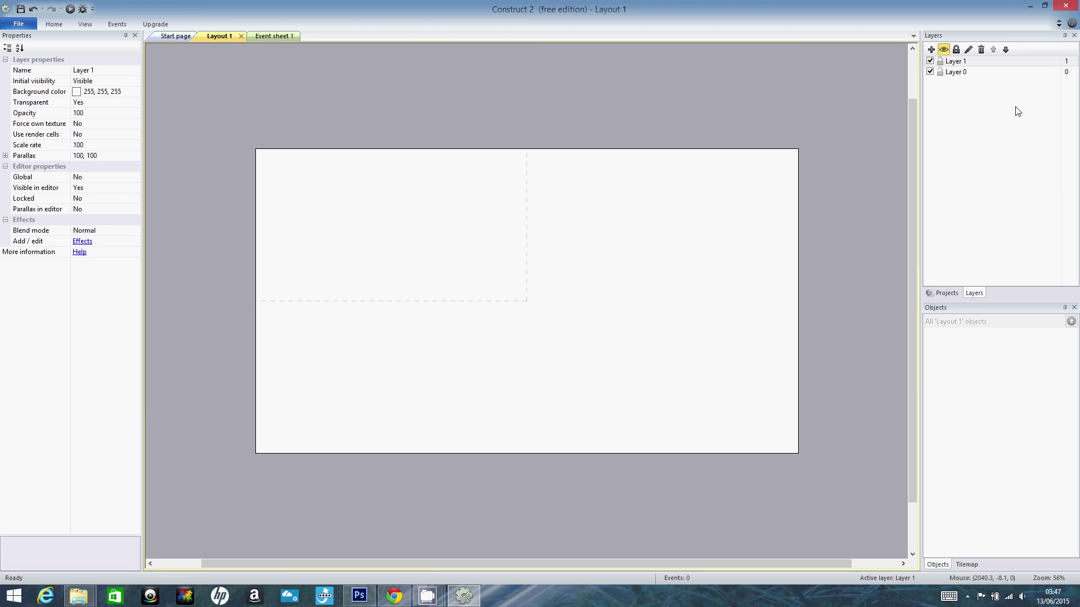
- Rename Layer 0 as Background
right_click(955, 74)
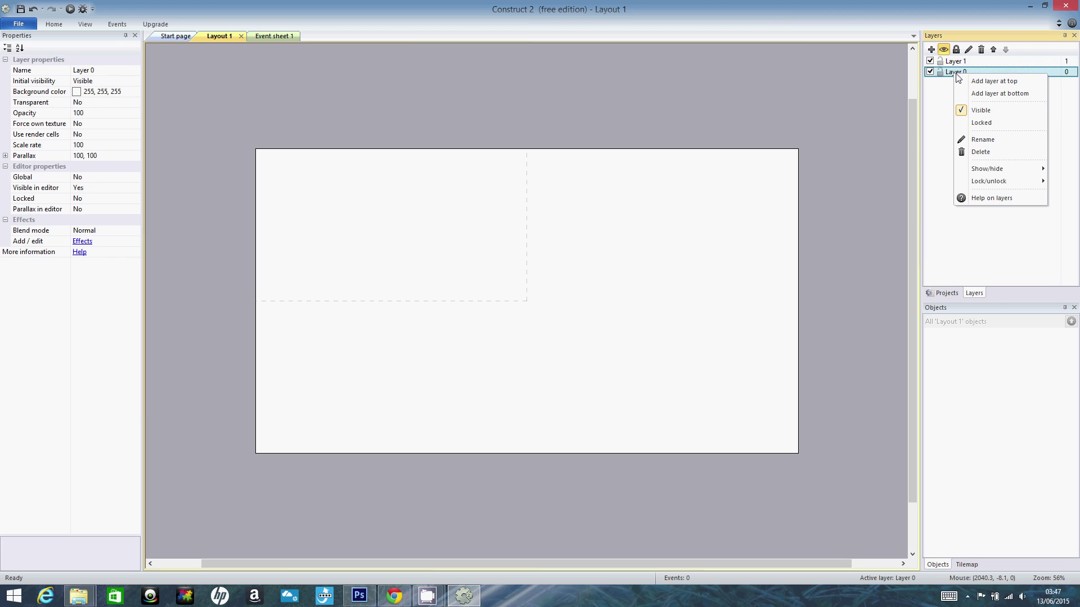
left_click(994, 139)
type("Ba")
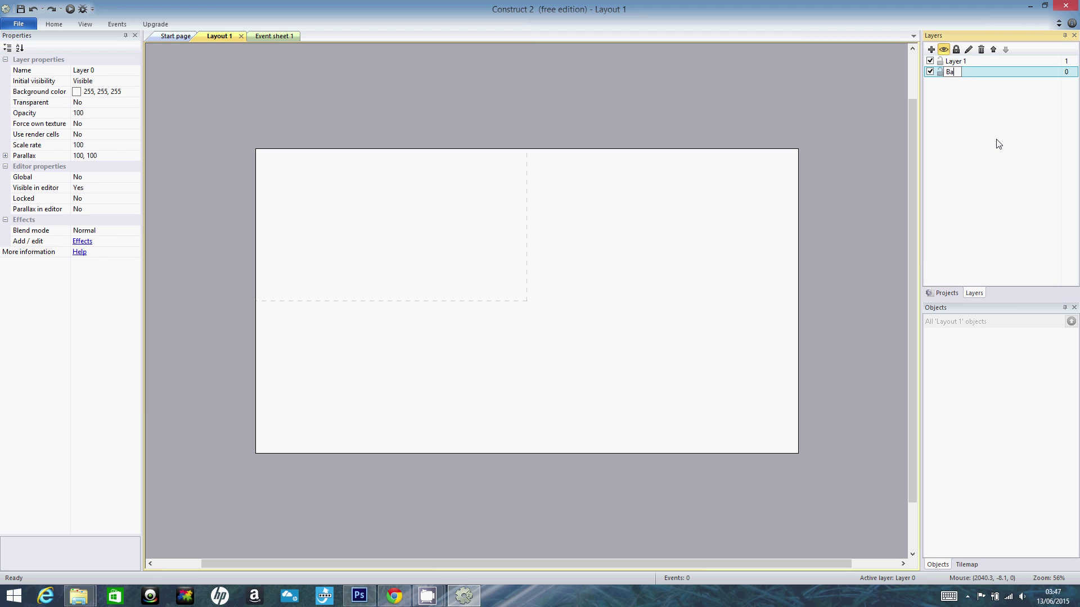
type("ckground")
key("Return")
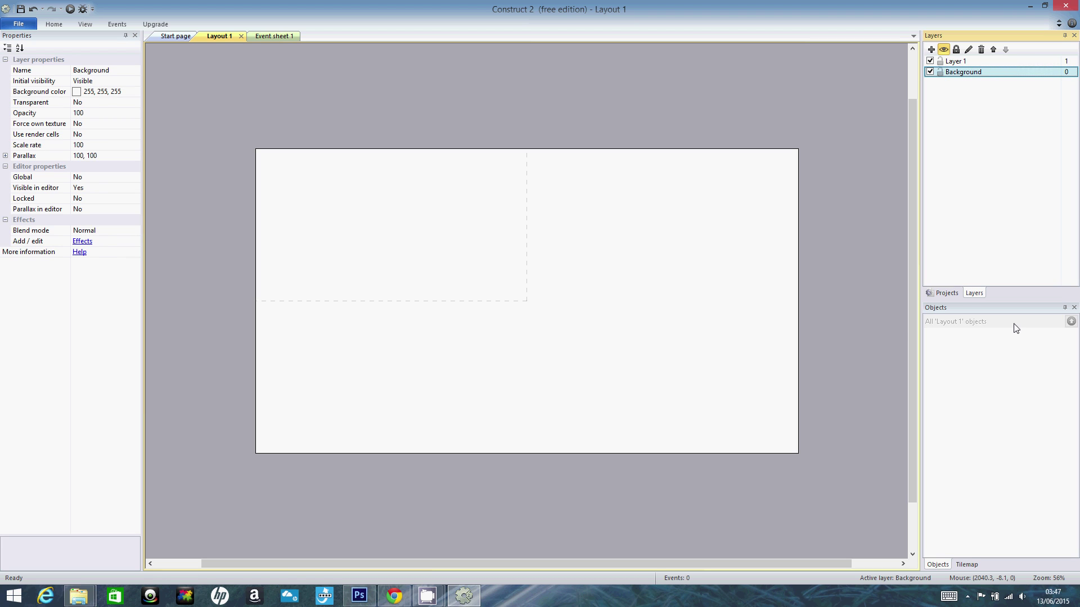
- Insert a new Sprite object type and place it on the Background layer near the layout's upper-left corner
left_click(944, 291)
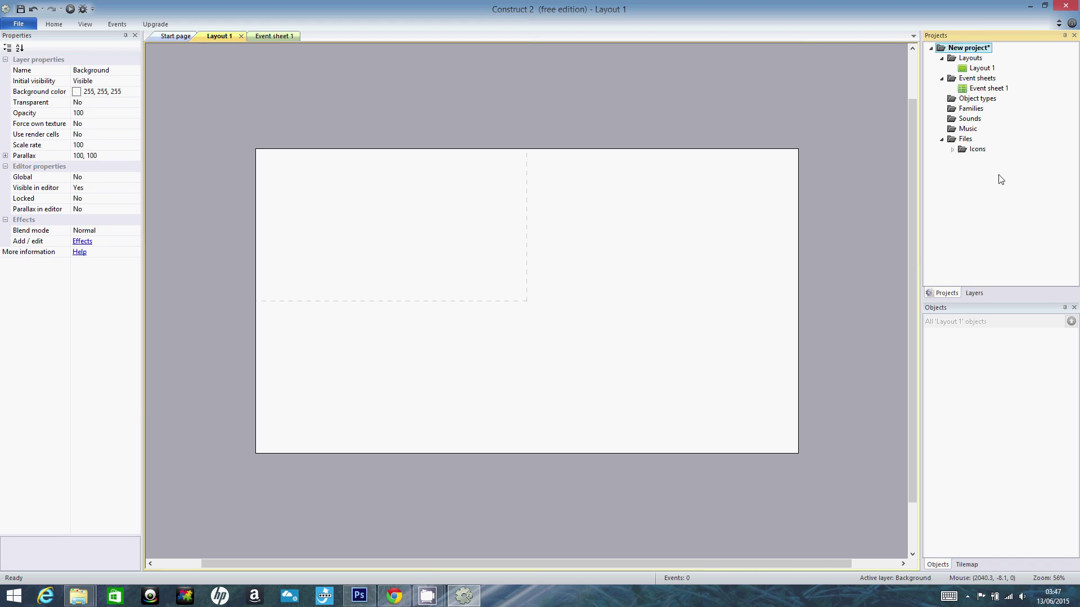
right_click(978, 100)
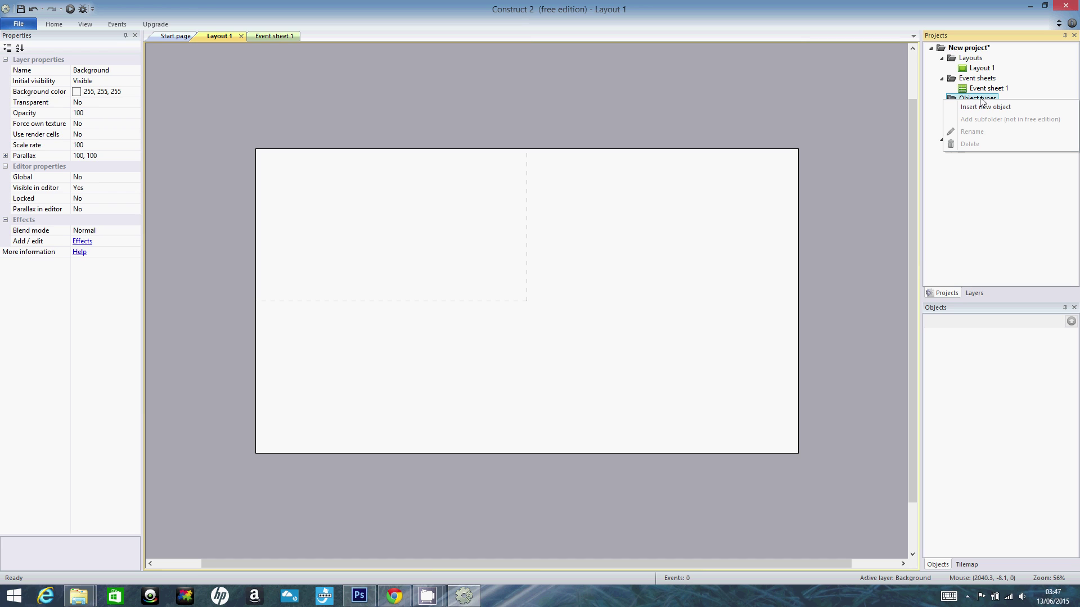
left_click(984, 106)
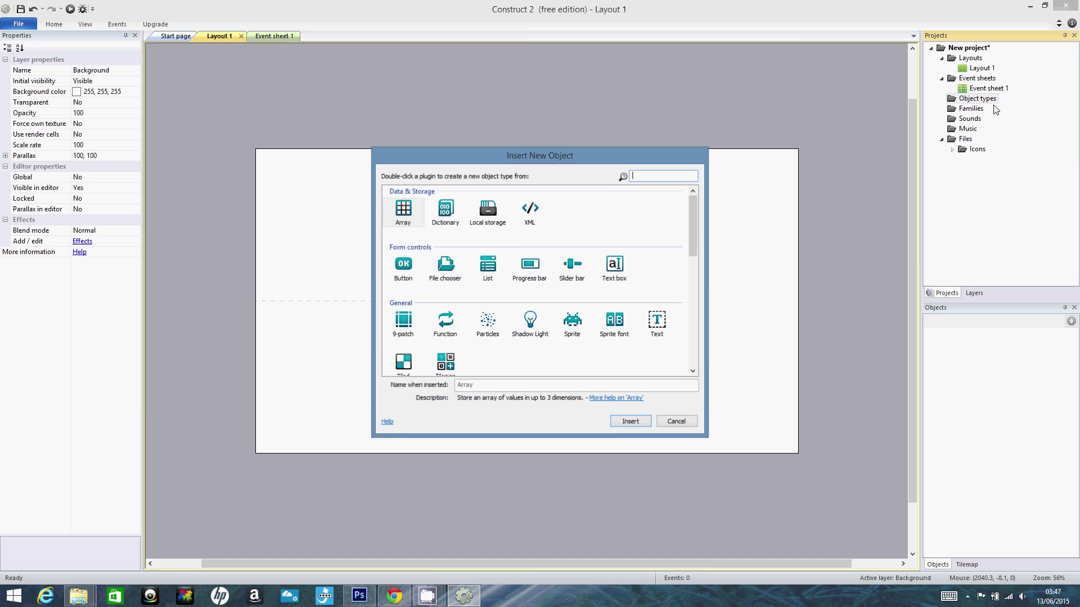
left_click(571, 329)
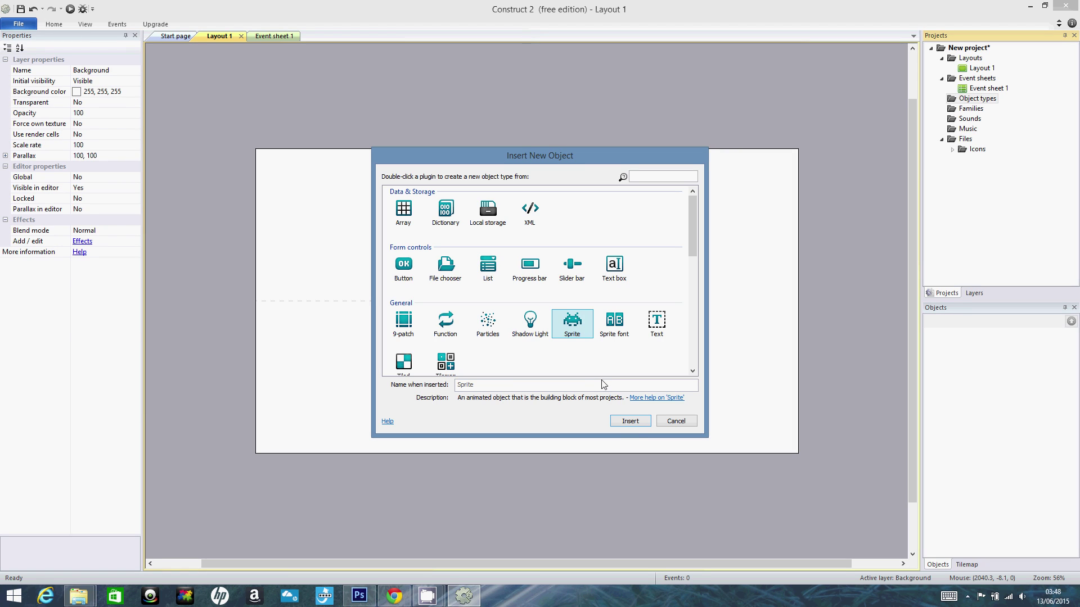
left_click(631, 421)
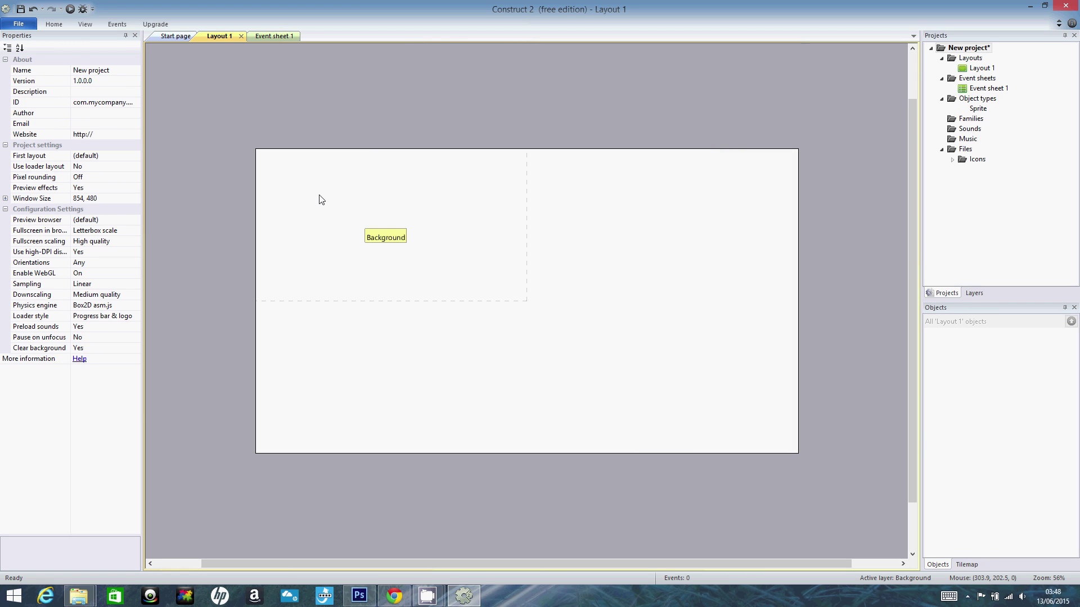
left_click(355, 266)
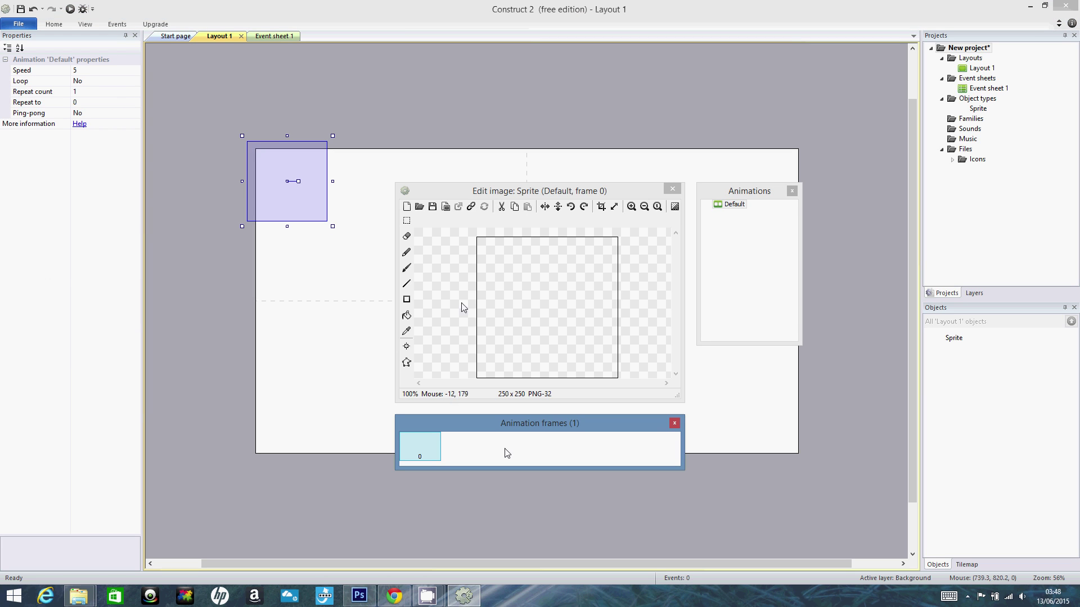
- Load the level_background_for_a_mobile_game JPG from the Jogo folder as the sprite's image
left_click(420, 207)
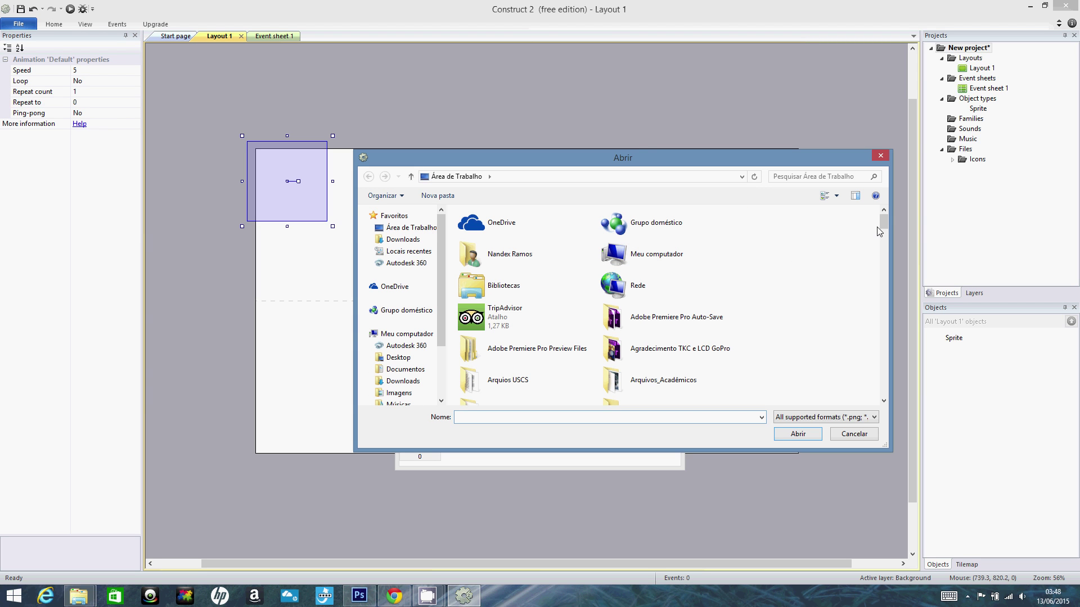
scroll(884, 236, "down", 2)
left_click_drag(884, 236, 885, 246)
double_click(679, 333)
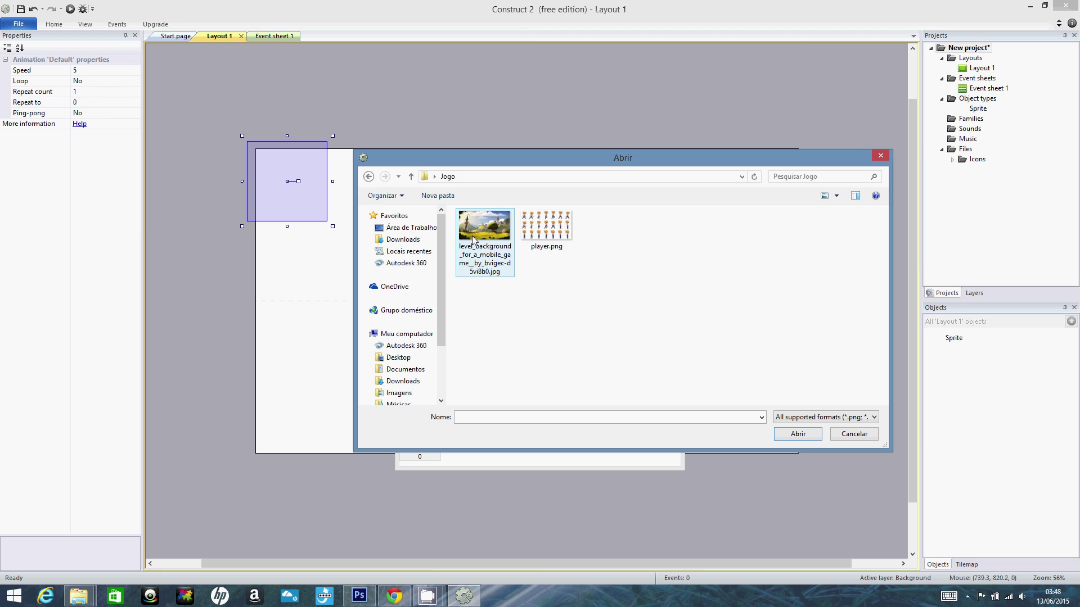
double_click(472, 239)
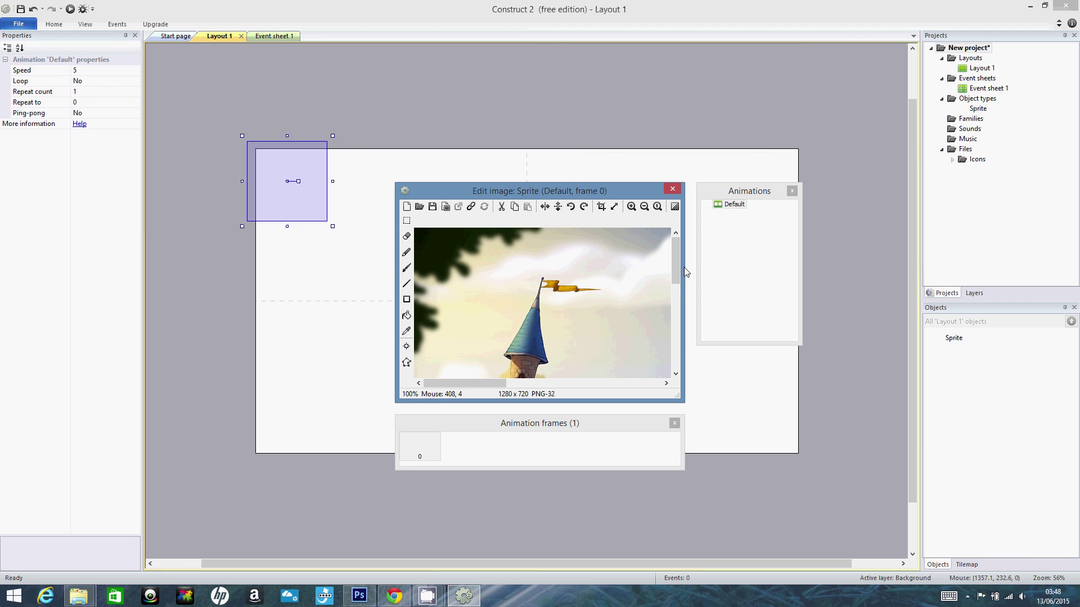
- Enlarge the image editor to inspect the loaded background picture, and close the editor
left_click_drag(676, 270, 705, 358)
scroll(559, 230, "right", 5)
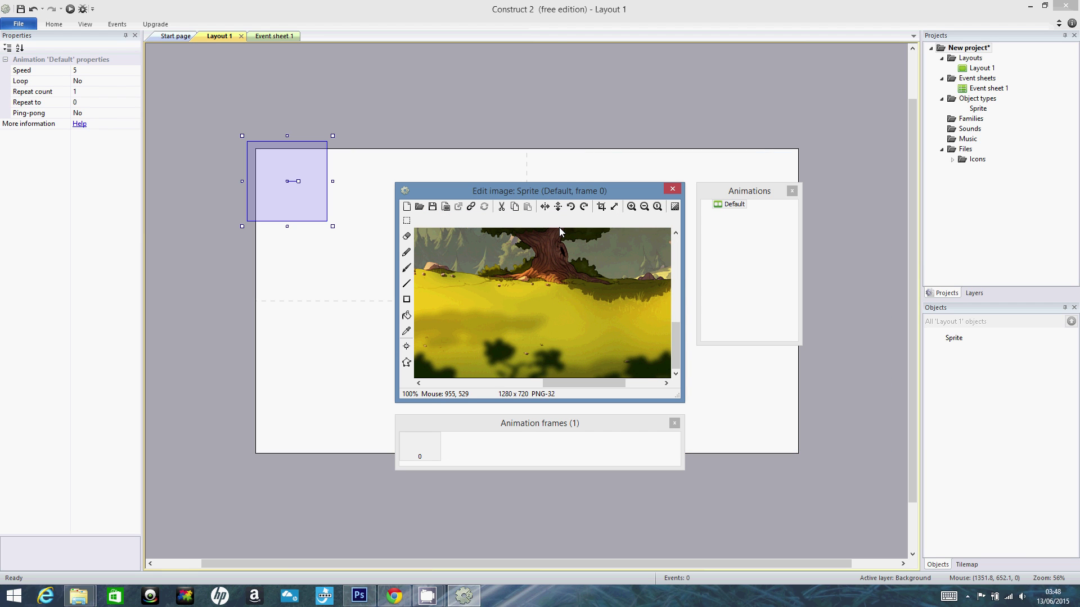
left_click_drag(680, 400, 886, 401)
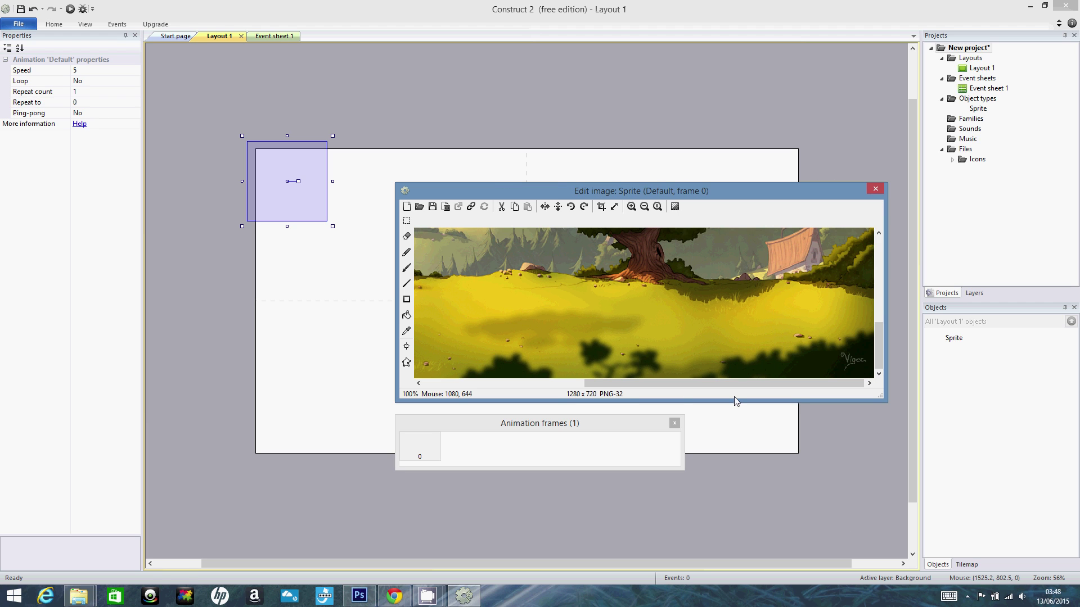
left_click_drag(735, 400, 765, 534)
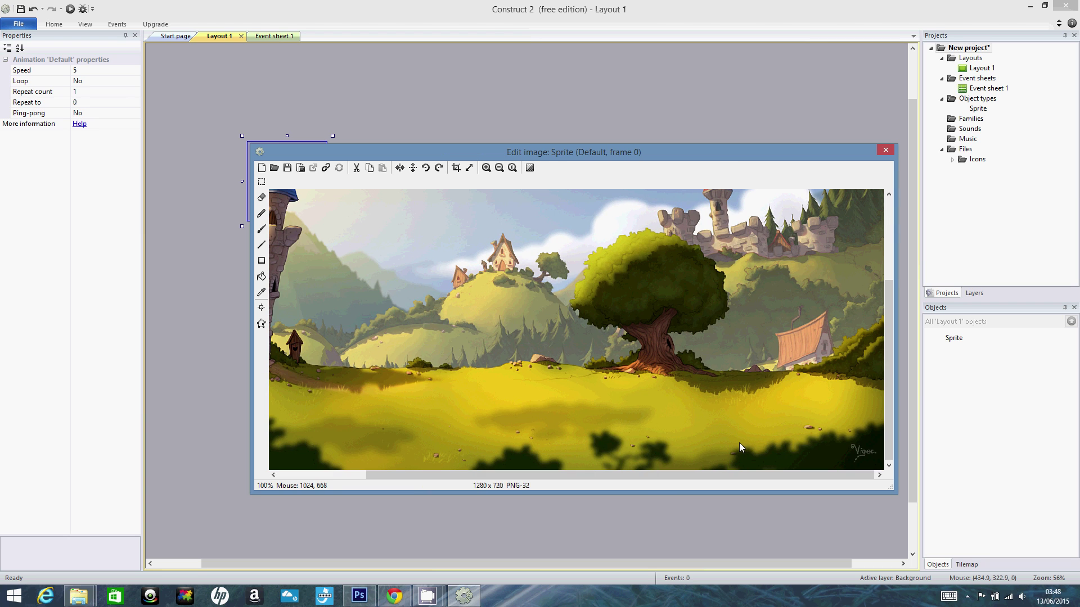
left_click(885, 150)
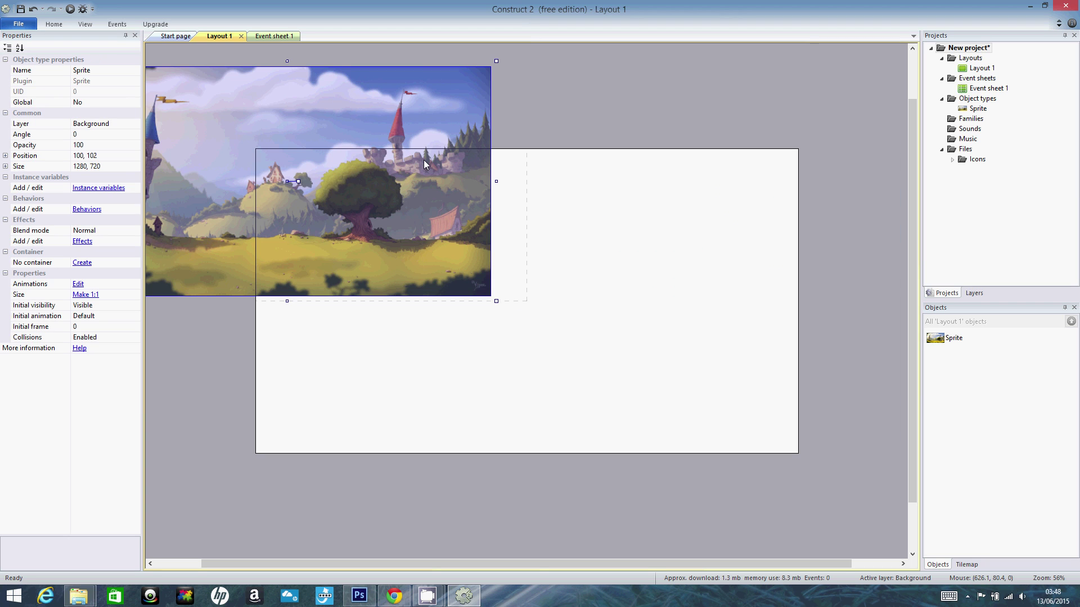
- Move the background sprite to the layout's upper-left corner and try shrinking it
left_click_drag(424, 160, 589, 383)
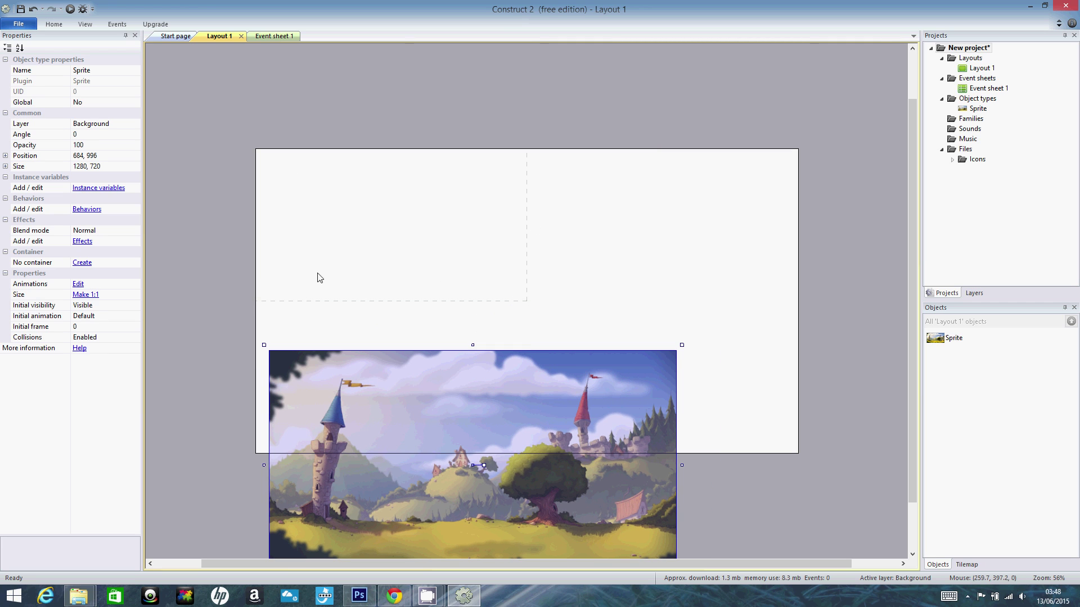
left_click_drag(439, 364, 426, 176)
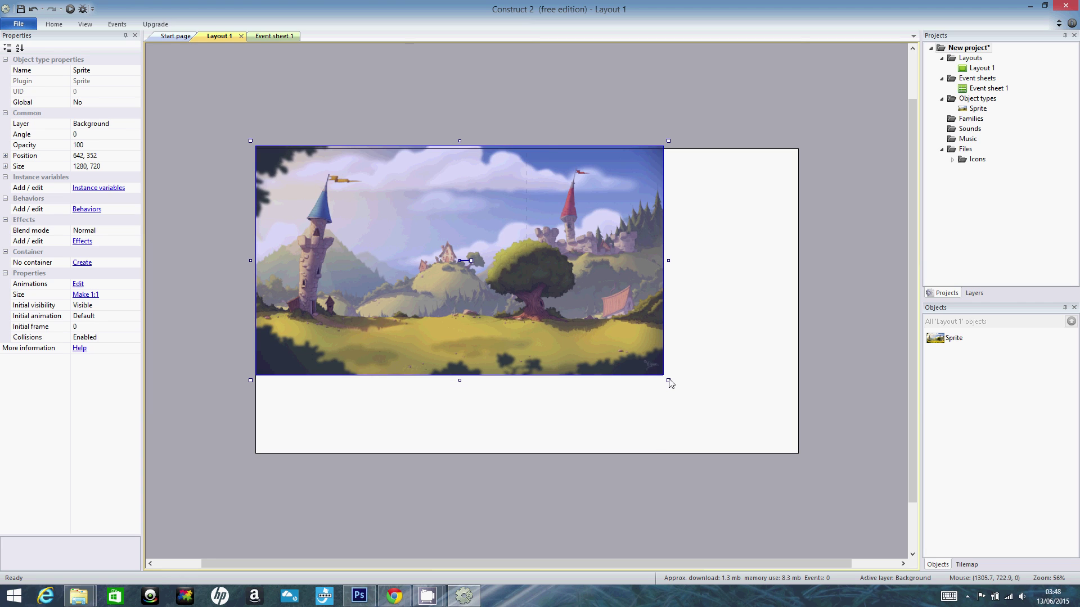
left_click_drag(668, 381, 620, 327)
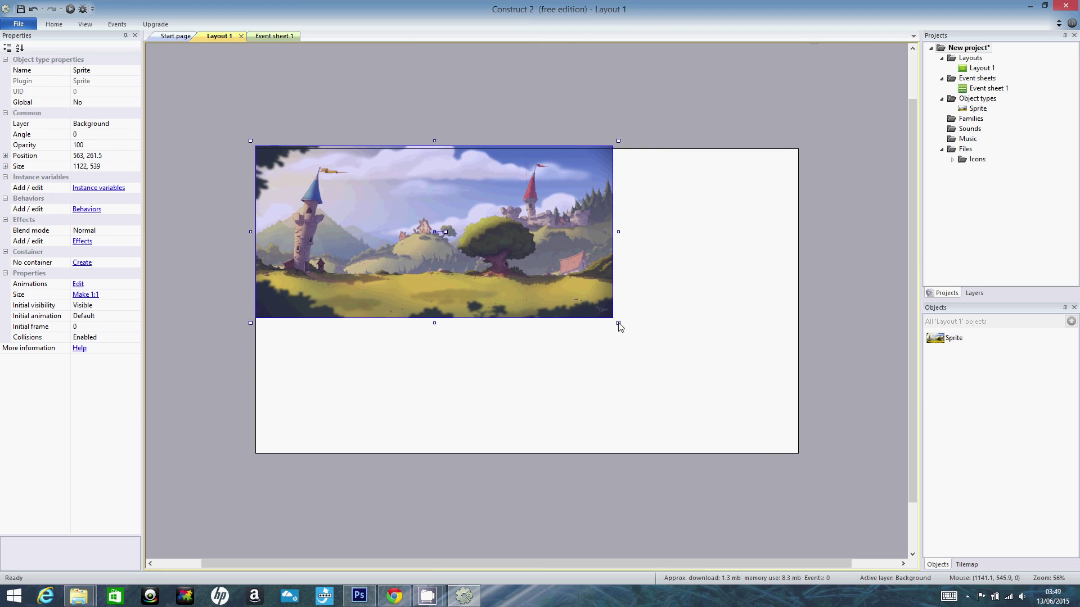
key("ctrl+z")
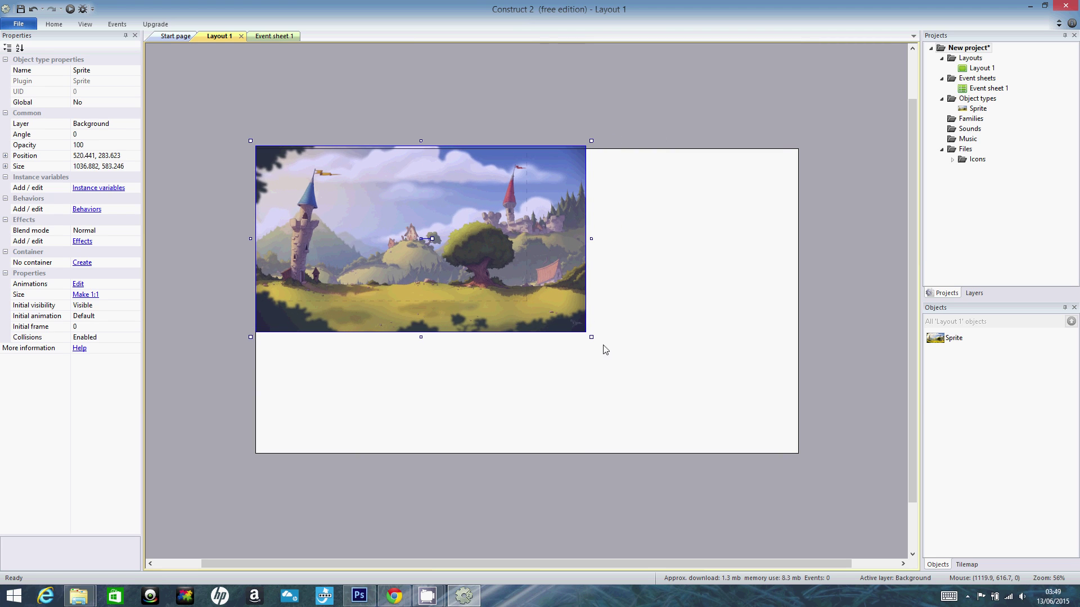
left_click_drag(591, 337, 587, 321)
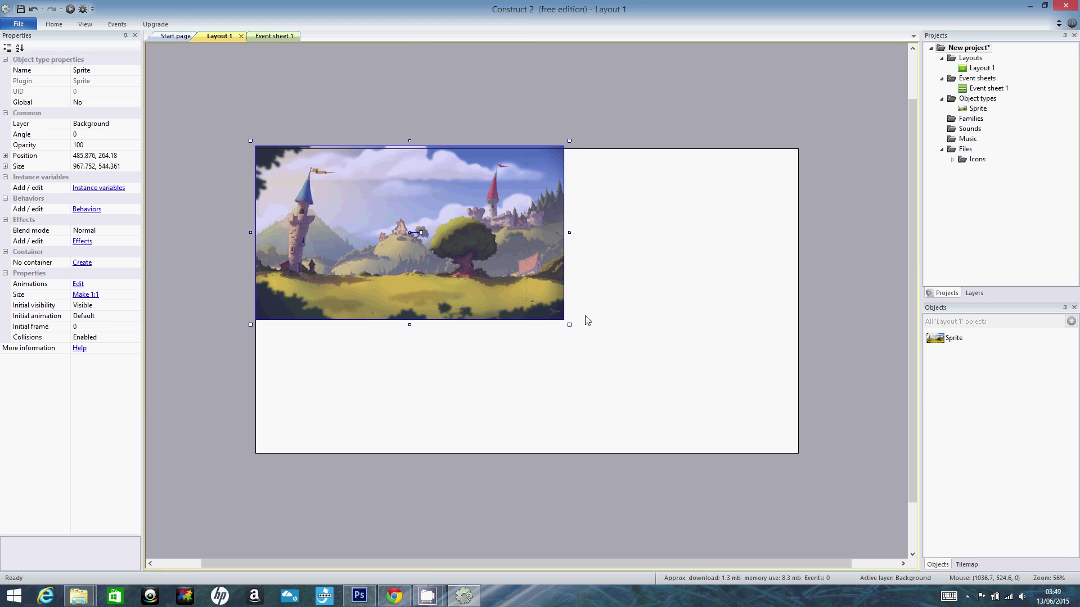
- Scale the background sprite to about 1785 x 1004 and position it at 854, 478 so it covers the whole layout
left_click_drag(586, 317, 778, 397)
left_click_drag(1019, 390, 618, 324)
left_click_drag(560, 401, 700, 309, "shift")
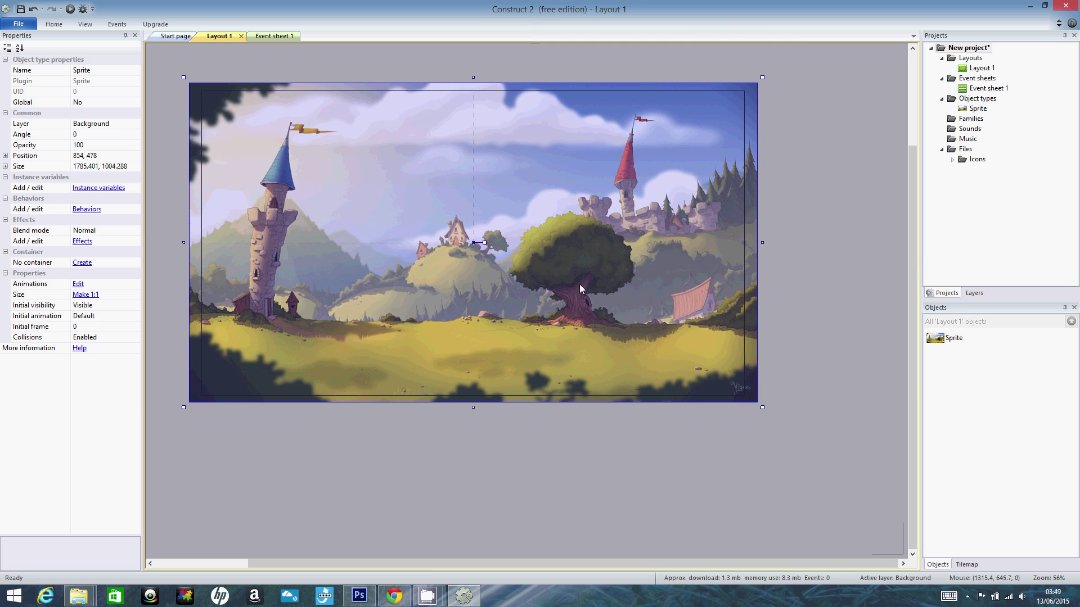
left_click(414, 60)
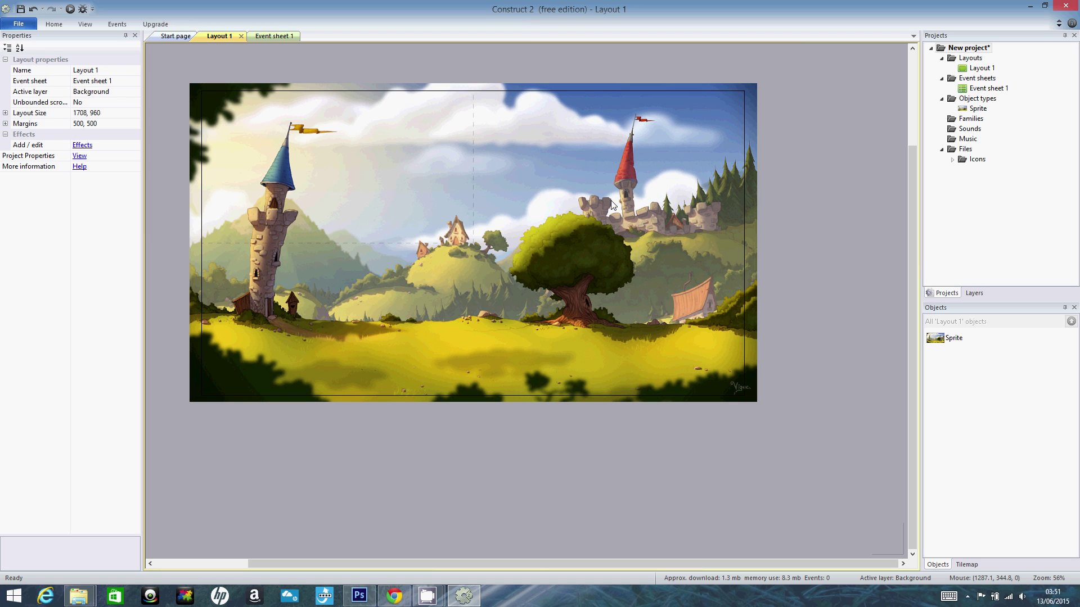
- Make Layer 1 the active layer and try moving the background sprite from there, undoing the move
left_click(974, 293)
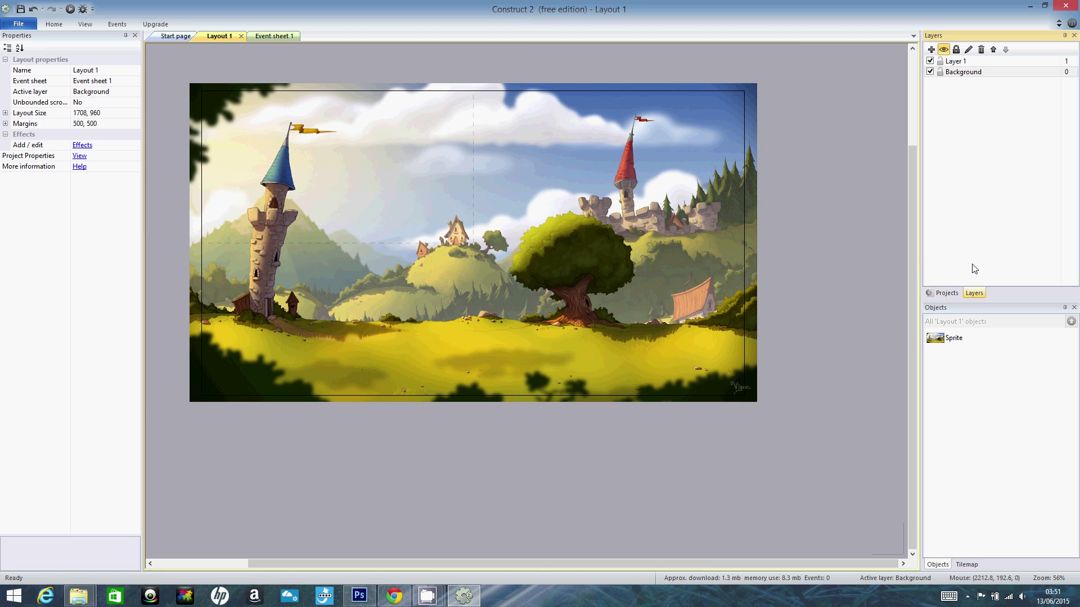
left_click(956, 61)
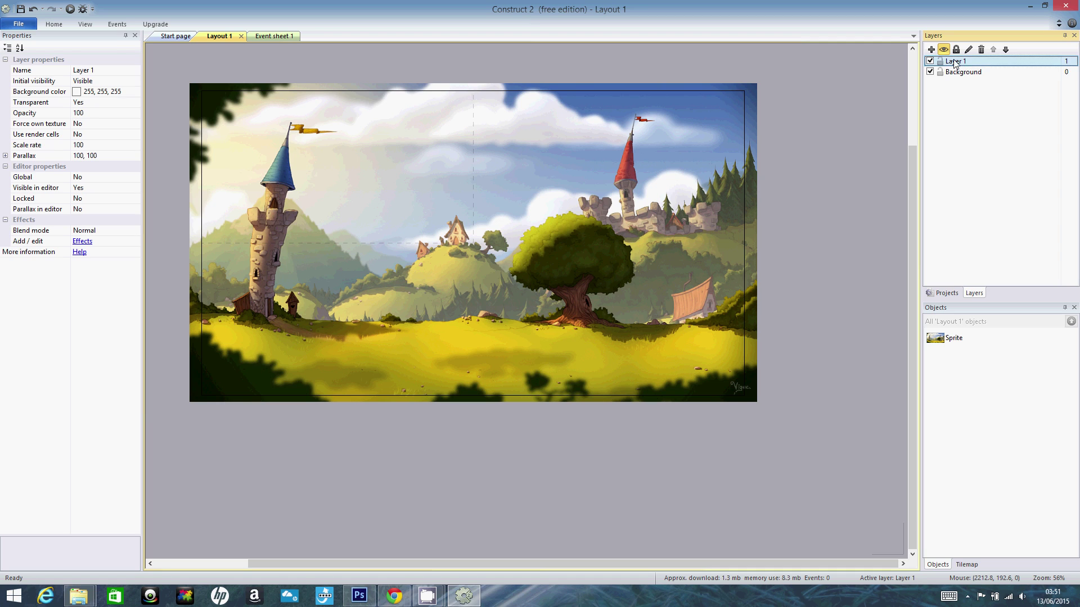
key("alt")
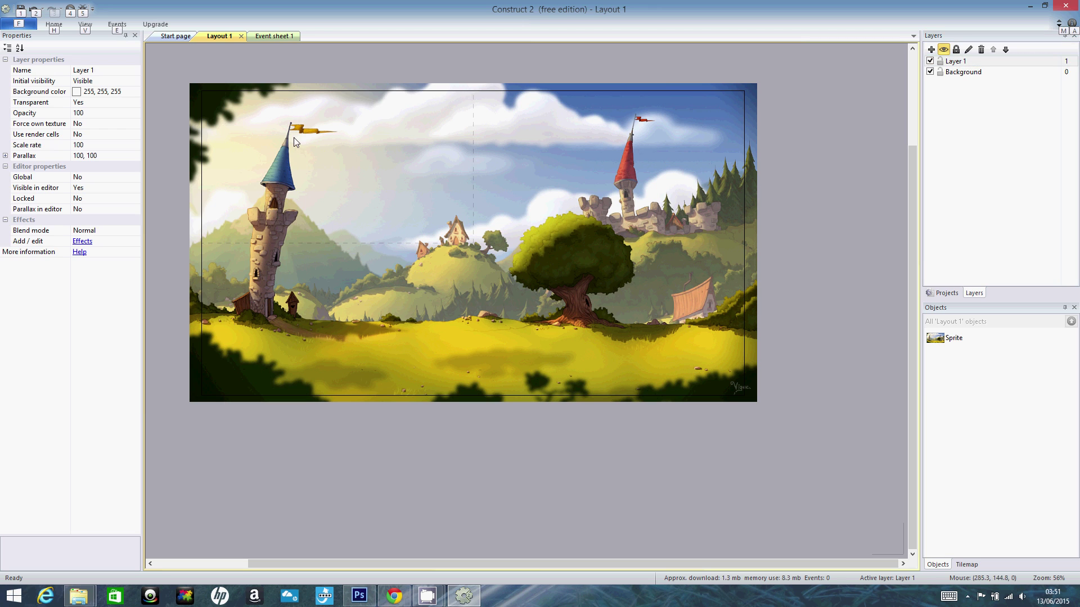
left_click(241, 202)
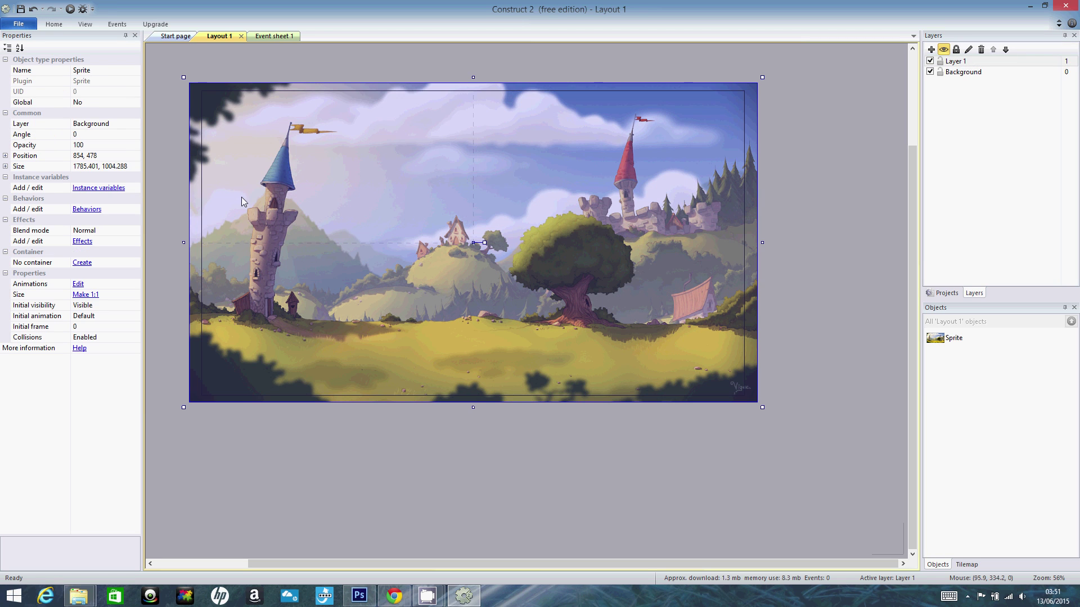
left_click(958, 62)
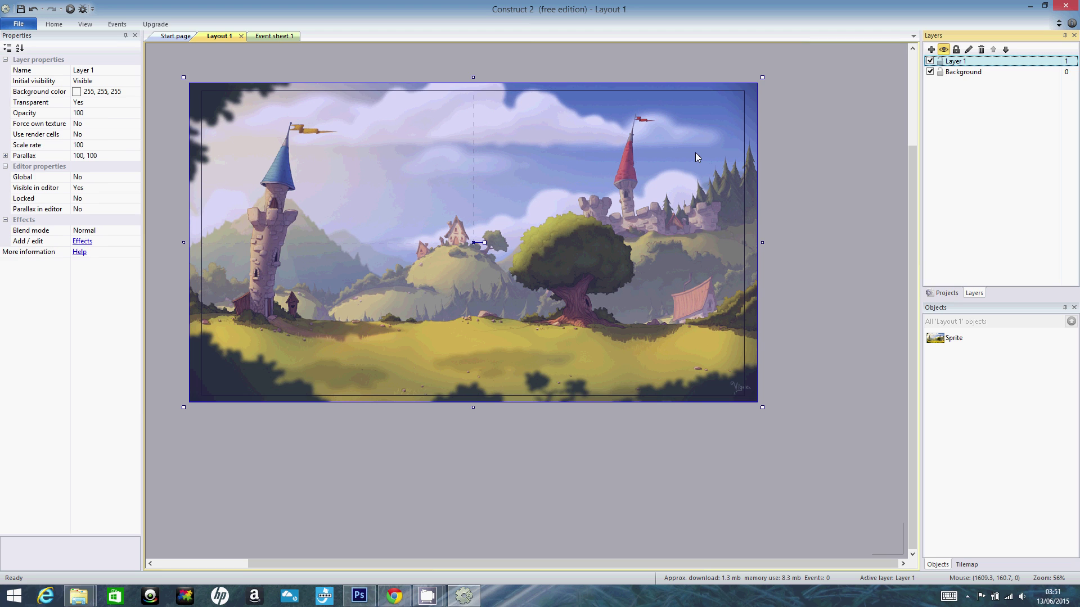
left_click_drag(695, 153, 666, 179)
key("ctrl+z")
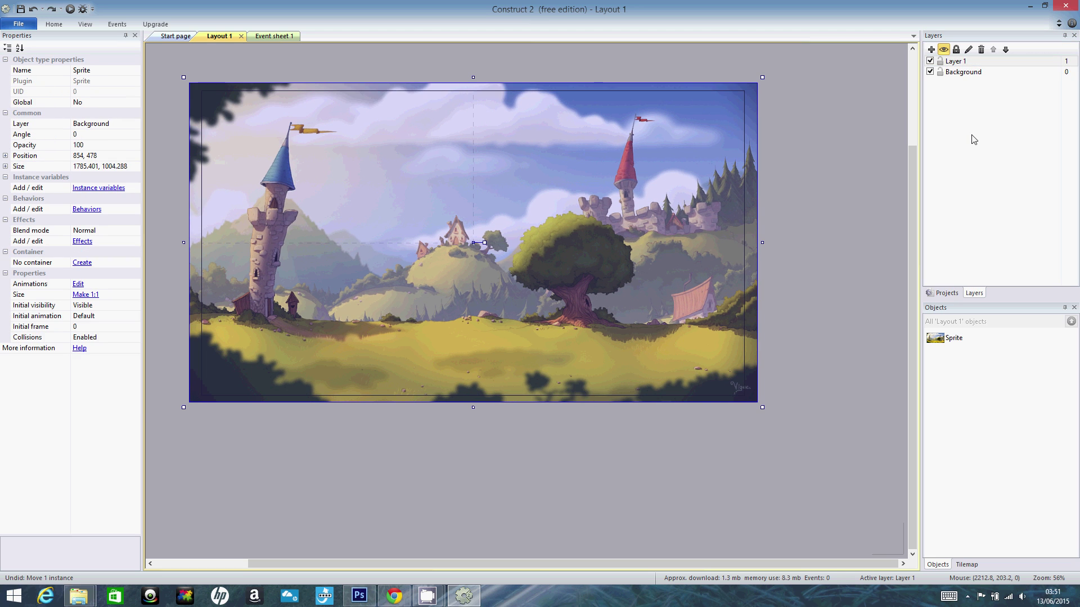
- Lock the Background layer and test the lock by trying to move the background sprite
left_click(940, 71)
left_click_drag(444, 166, 399, 218)
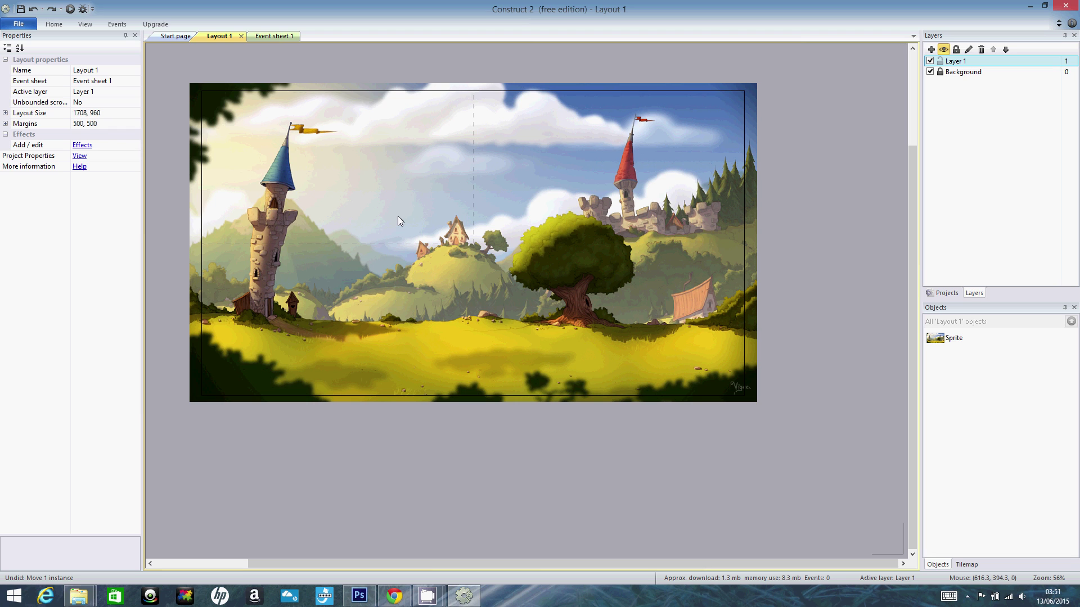
- Insert a second Sprite object type and place it on Layer 1 in the sky between the blue-roofed tower and the hill house
left_click(946, 293)
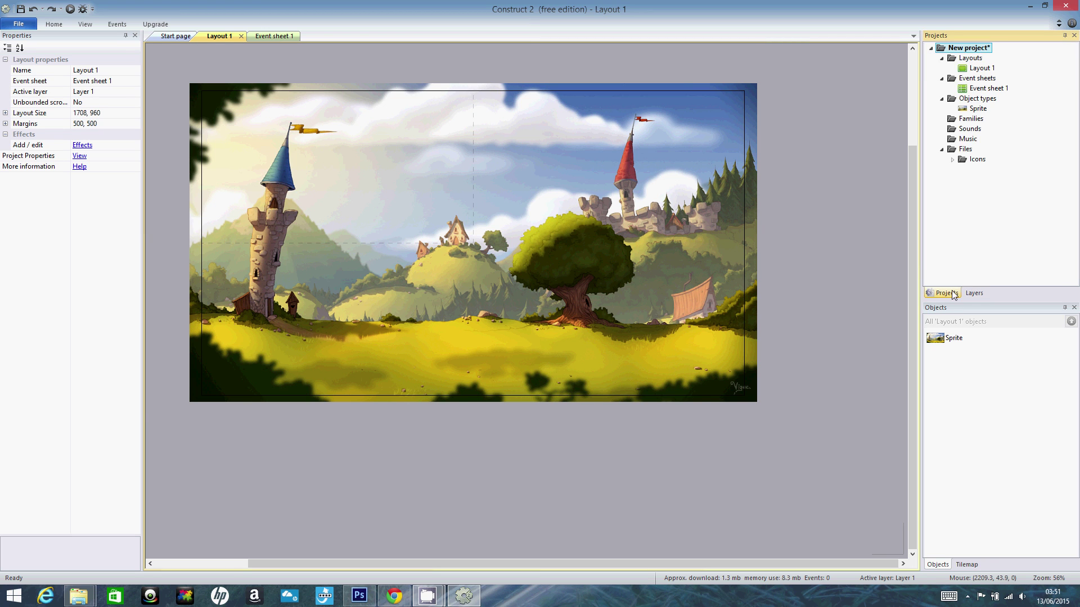
double_click(977, 107)
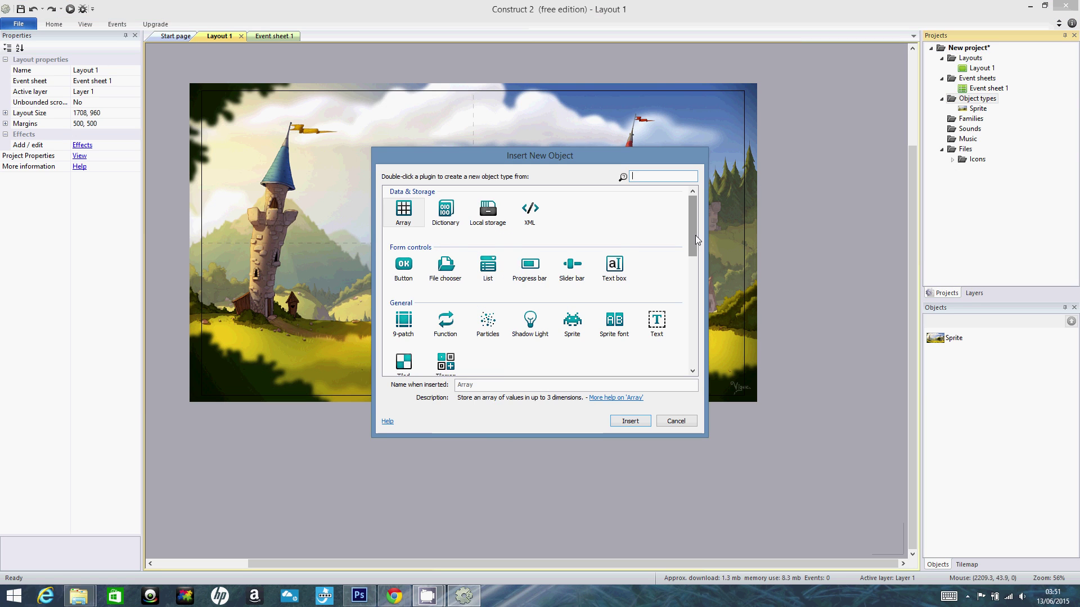
left_click_drag(695, 235, 697, 243)
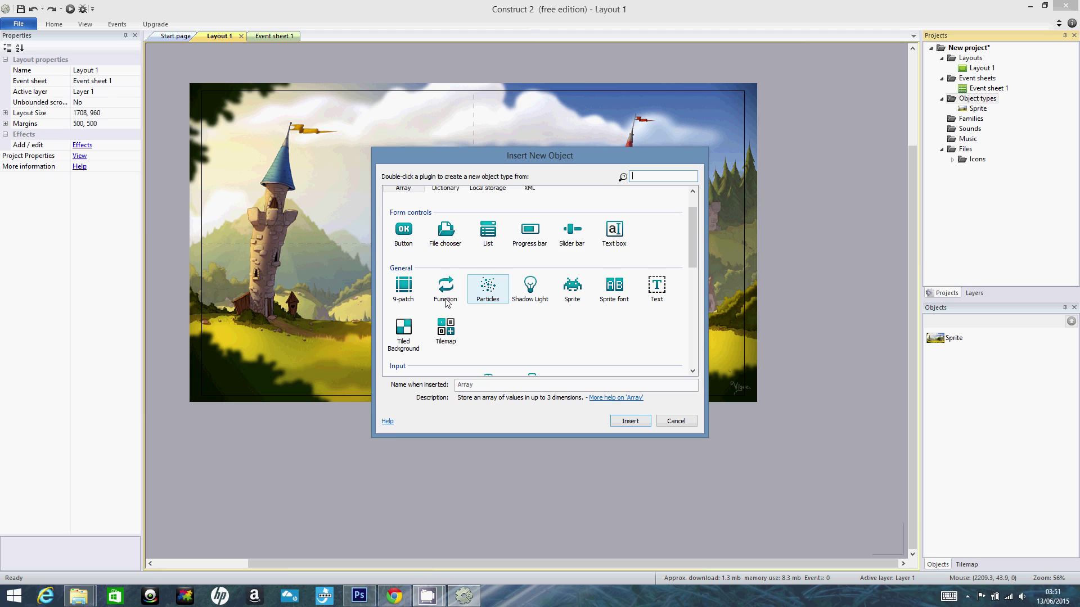
left_click(402, 327)
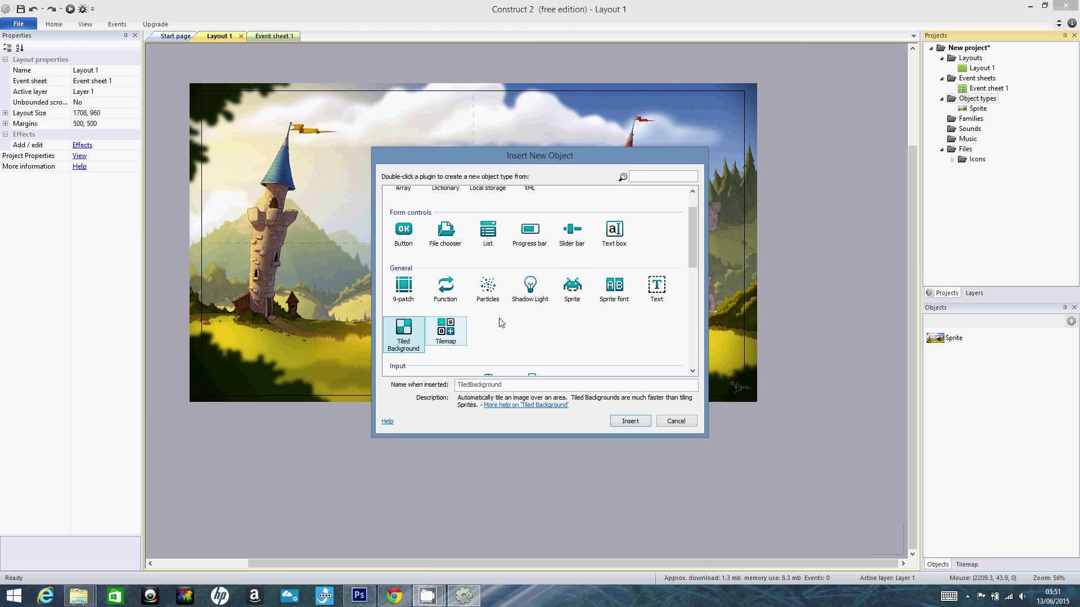
double_click(572, 286)
left_click(397, 238)
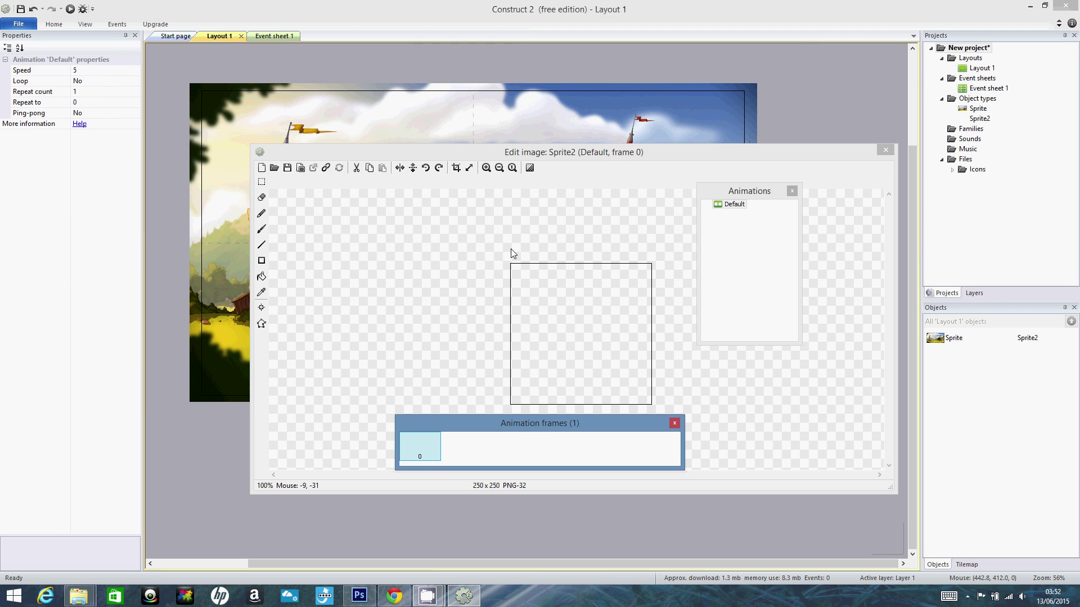
- Resize the new sprite's image canvas to 50 x 50 pixels
left_click(469, 168)
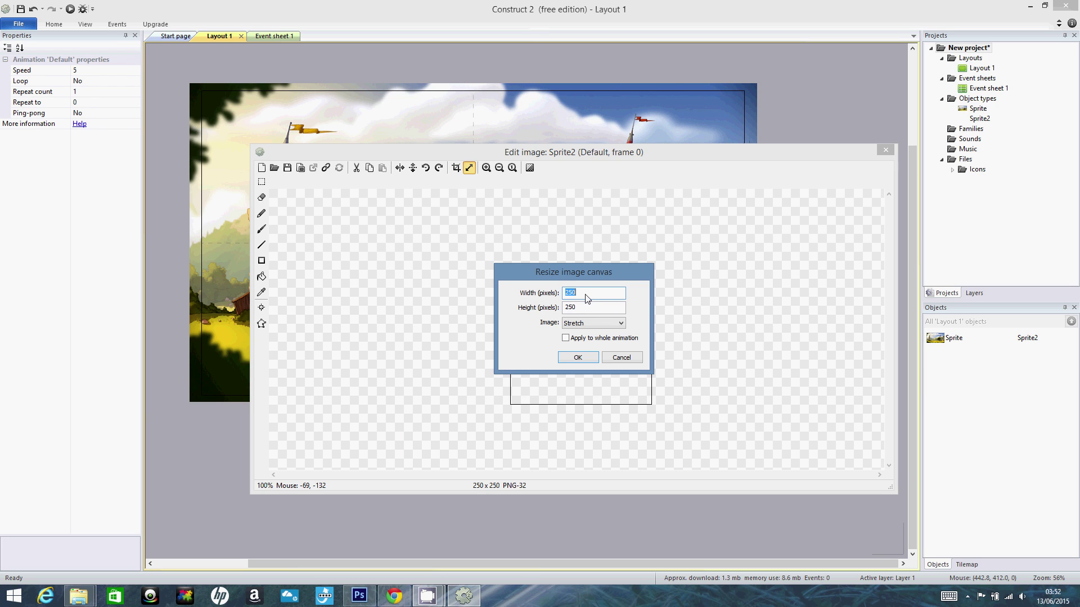
type("50")
key("Tab")
type("50")
left_click(578, 358)
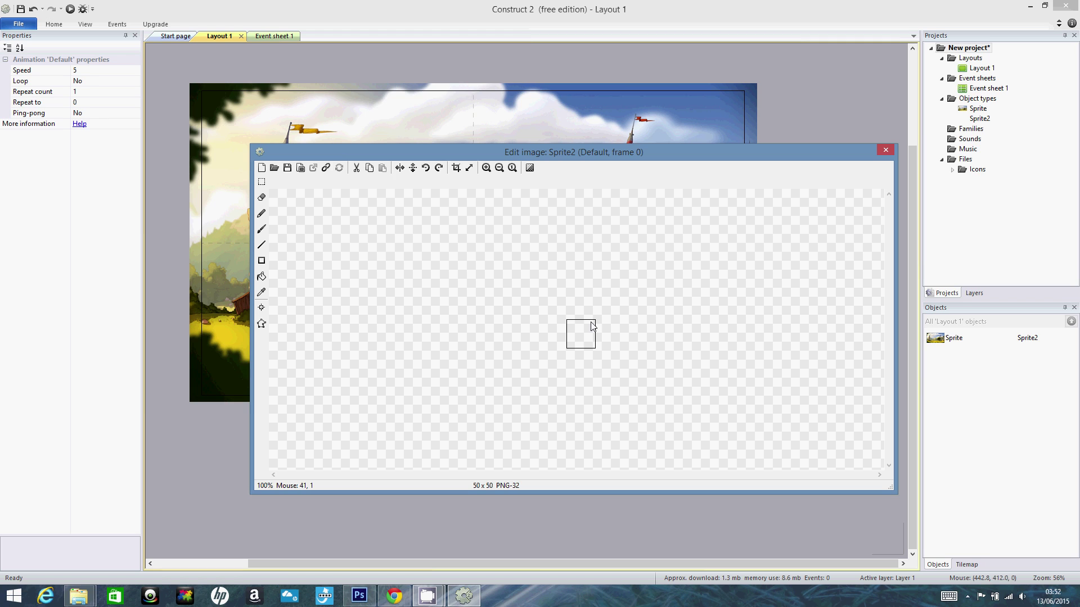
- Fill the whole 50 x 50 canvas with a reddish-brown rectangle, colour RGB 197, 103, 57
left_click(261, 324)
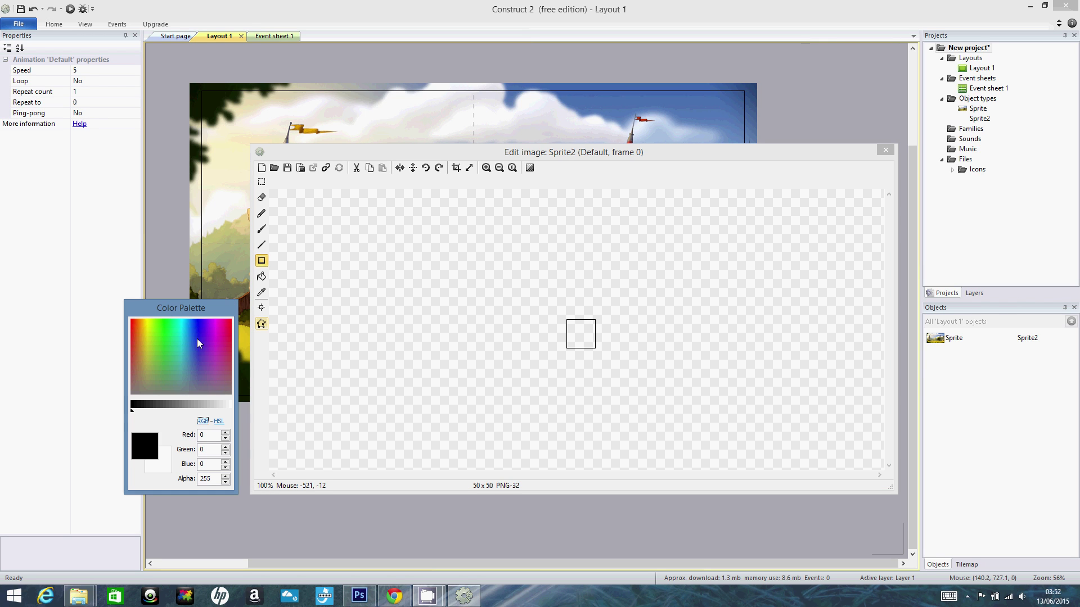
left_click(135, 355)
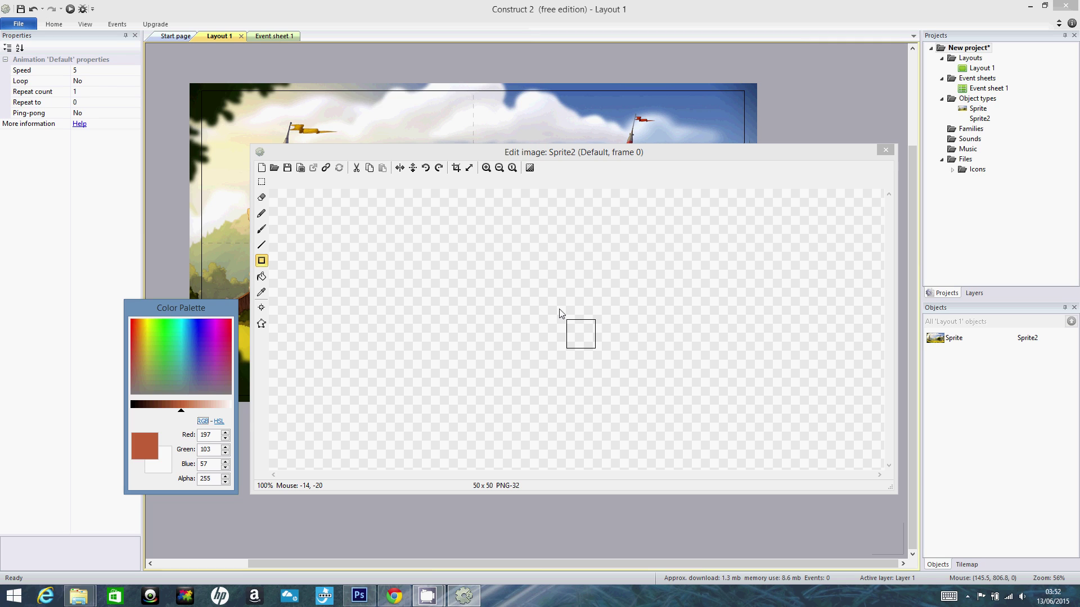
left_click_drag(561, 318, 602, 356)
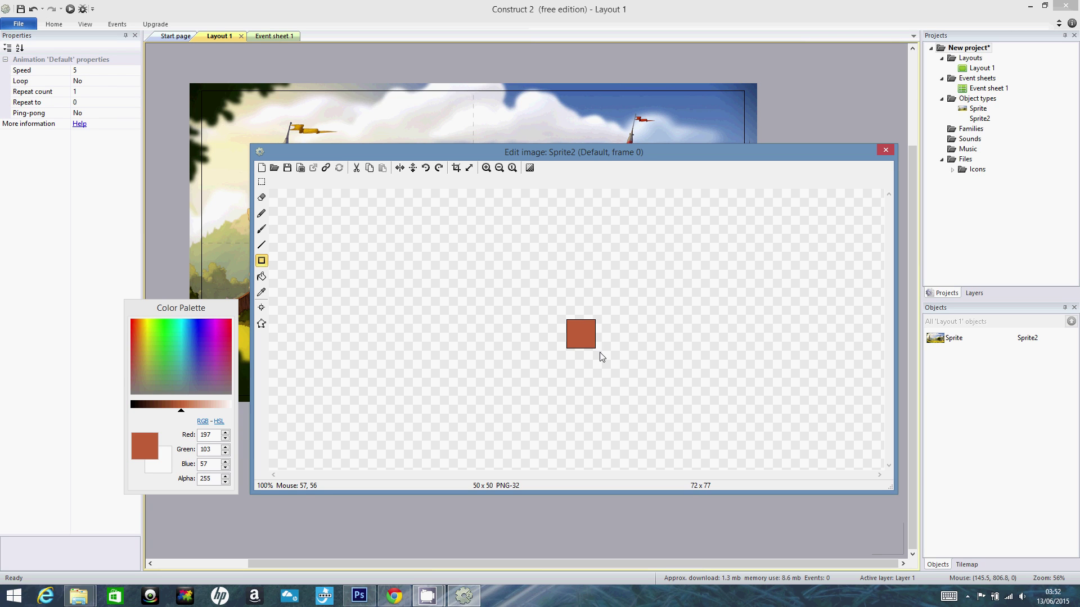
- Paint the upper-right and lower-left quarters dark brown, RGB 71, 37, 21, for a checkered tile, and close the image editor
left_click(146, 411)
left_click(149, 411)
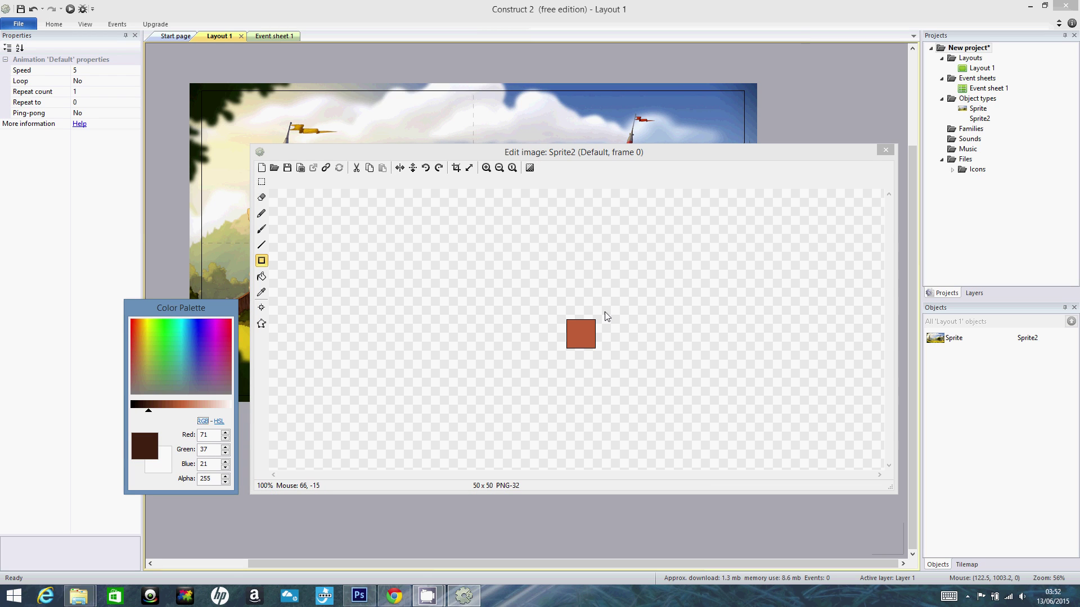
left_click_drag(605, 311, 567, 354)
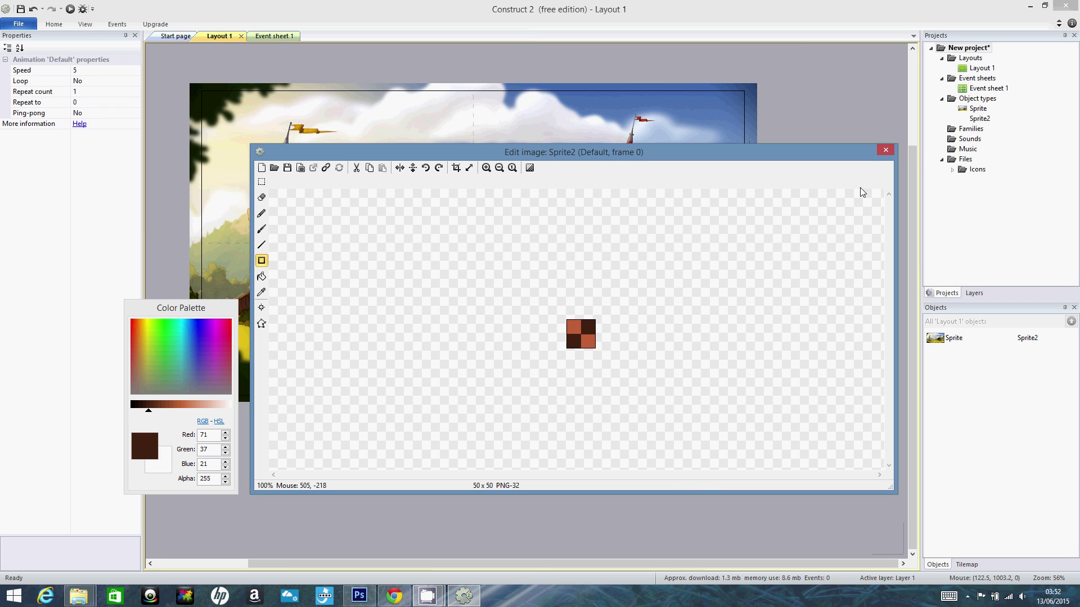
left_click(884, 151)
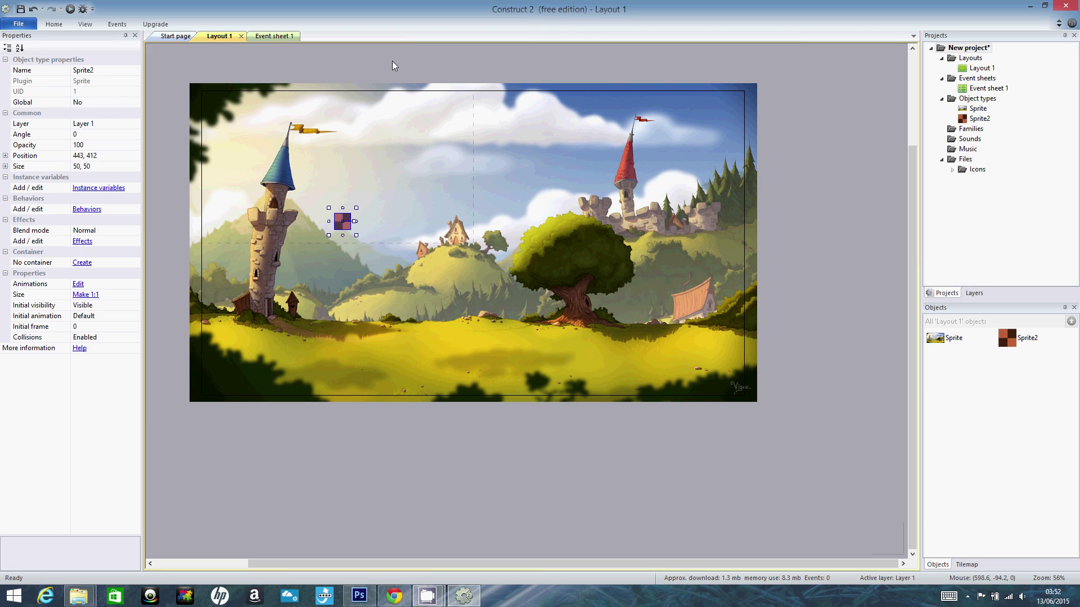
- Insert a Tiled Background object type and place it on Layer 1 near the centre of the layout
right_click(978, 98)
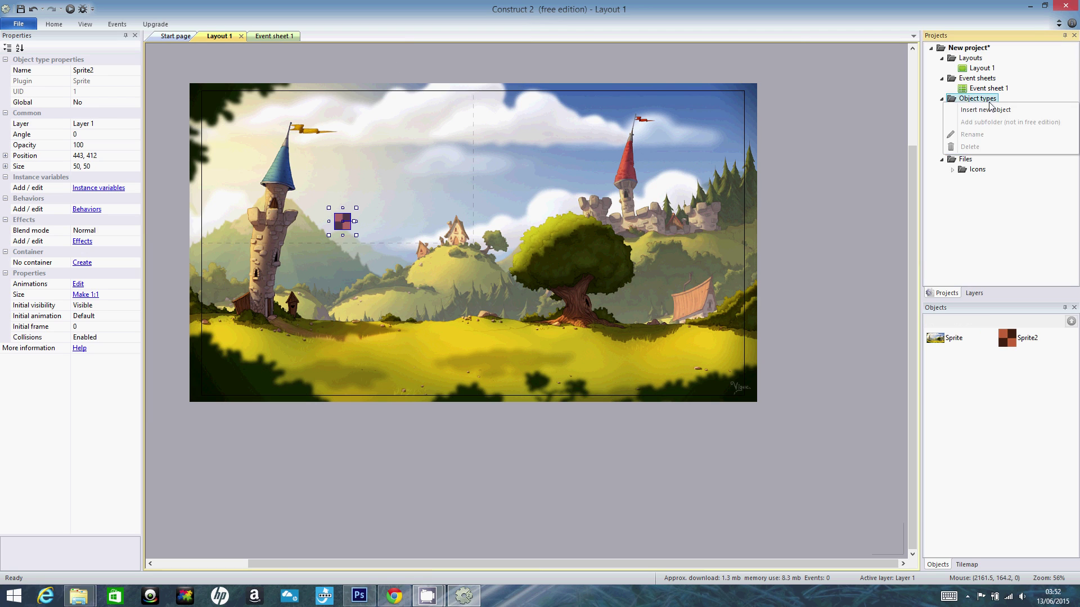
left_click(987, 110)
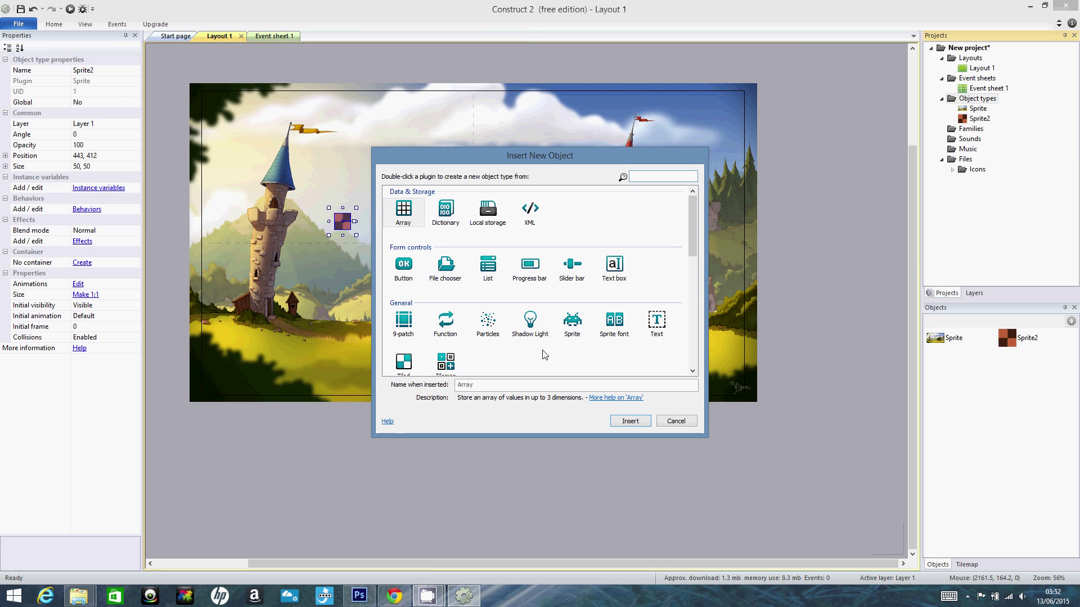
left_click(405, 363)
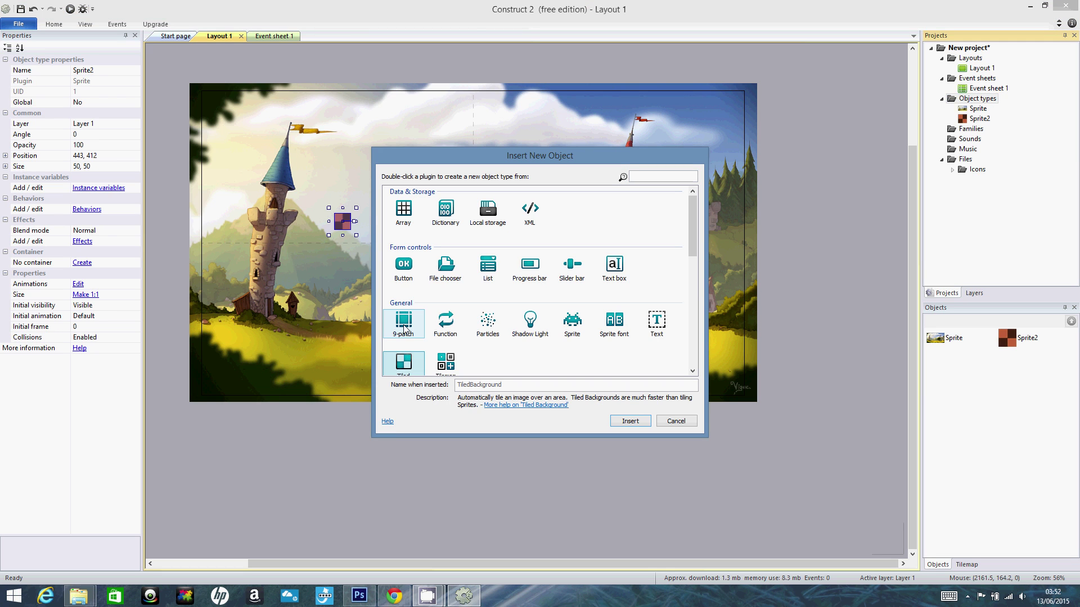
left_click(630, 422)
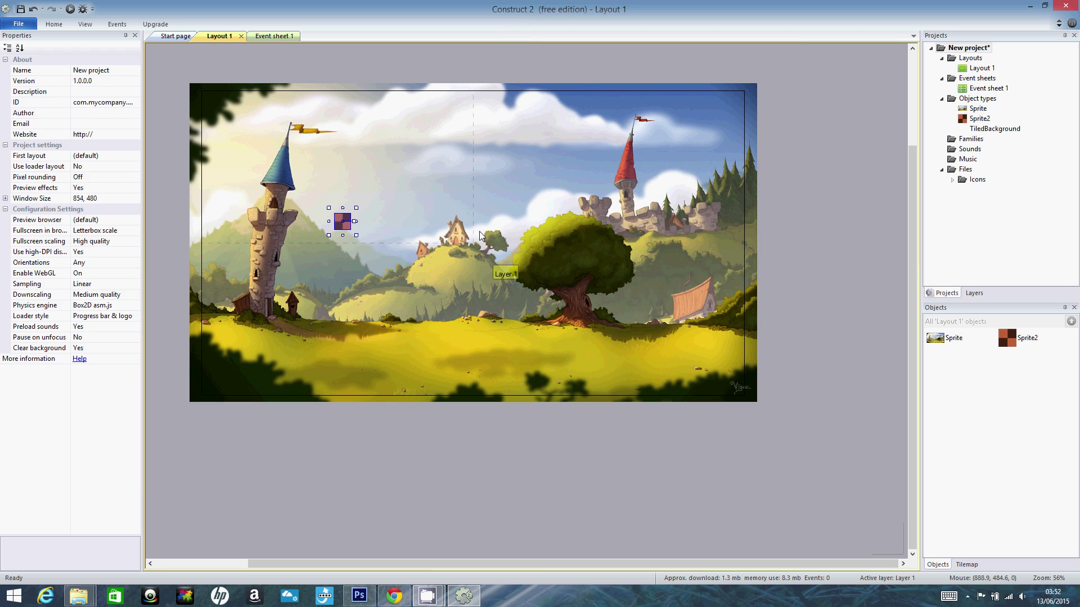
left_click(479, 231)
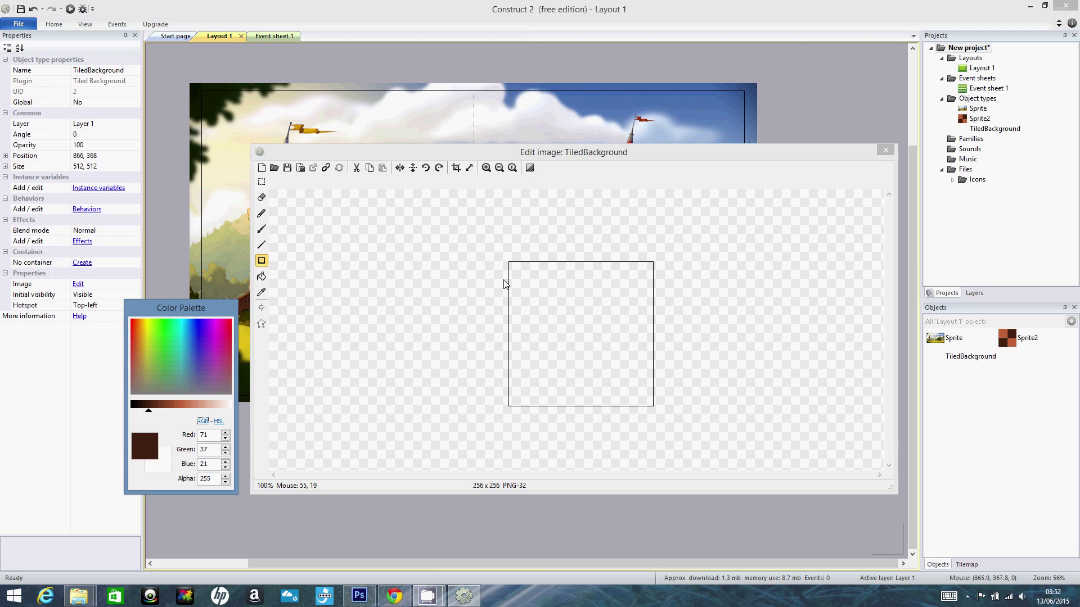
- Resize the tiled background's image canvas to 50 x 50 pixels
left_click(469, 169)
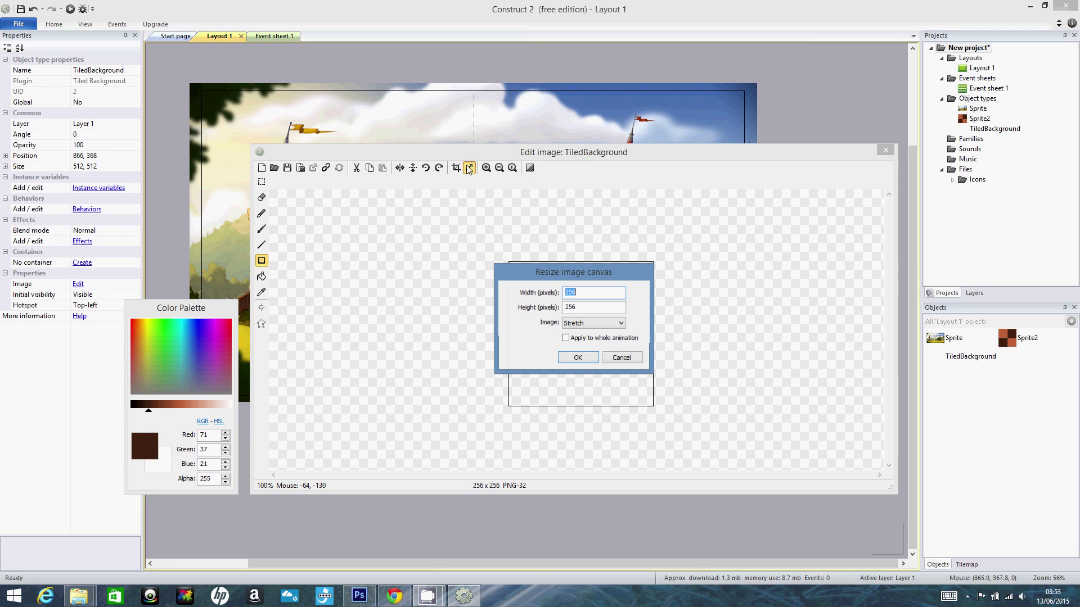
type("1")
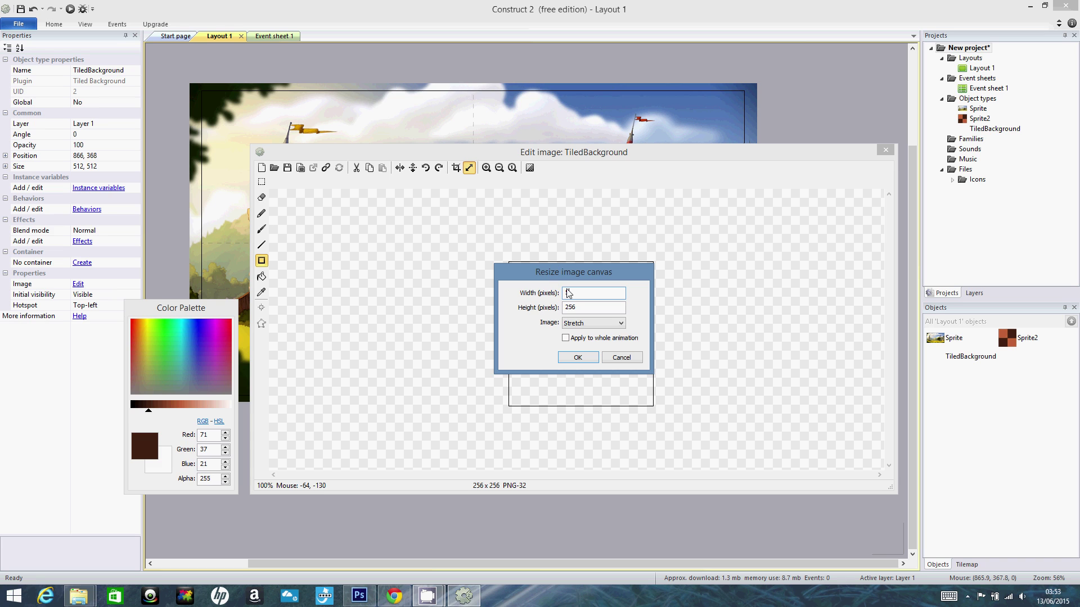
type("0")
left_click(581, 359)
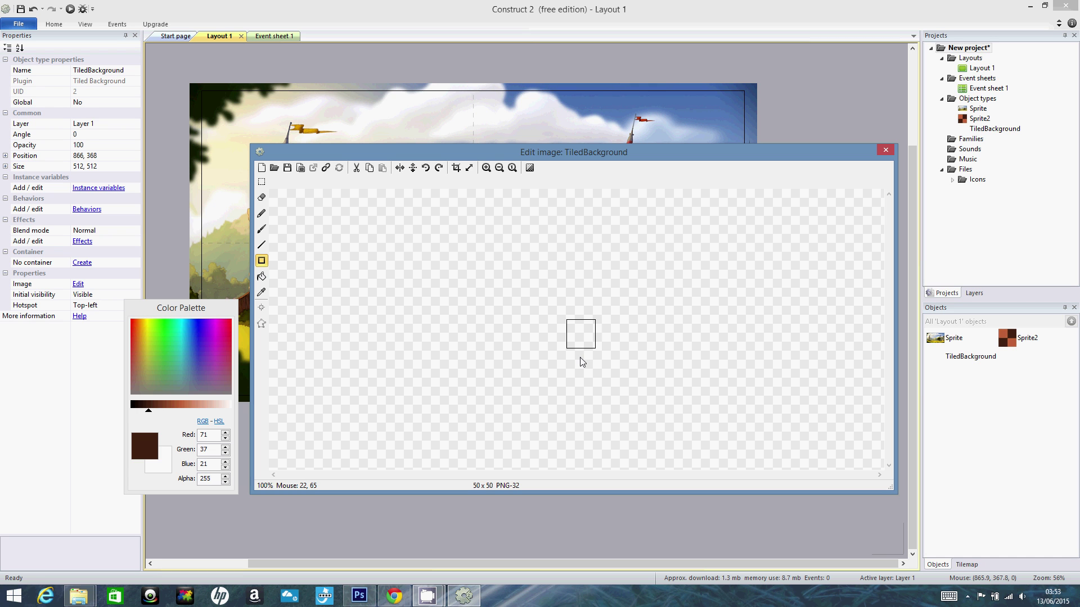
- Fill the tiled background's whole canvas with a brown rectangle, colour RGB 134, 70, 40
left_click(162, 404)
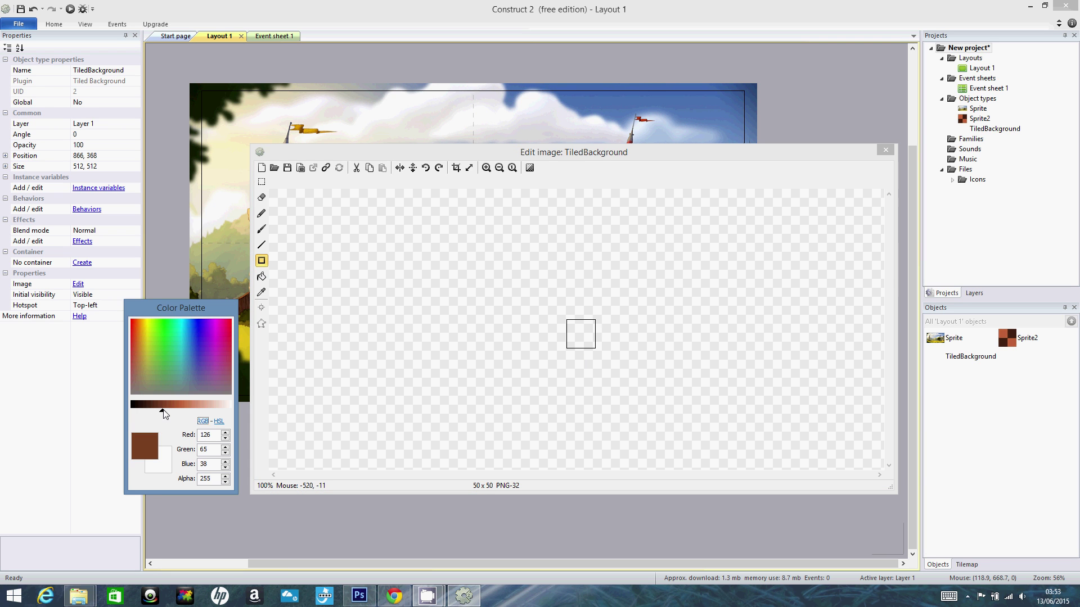
left_click(165, 409)
left_click_drag(535, 301, 601, 358)
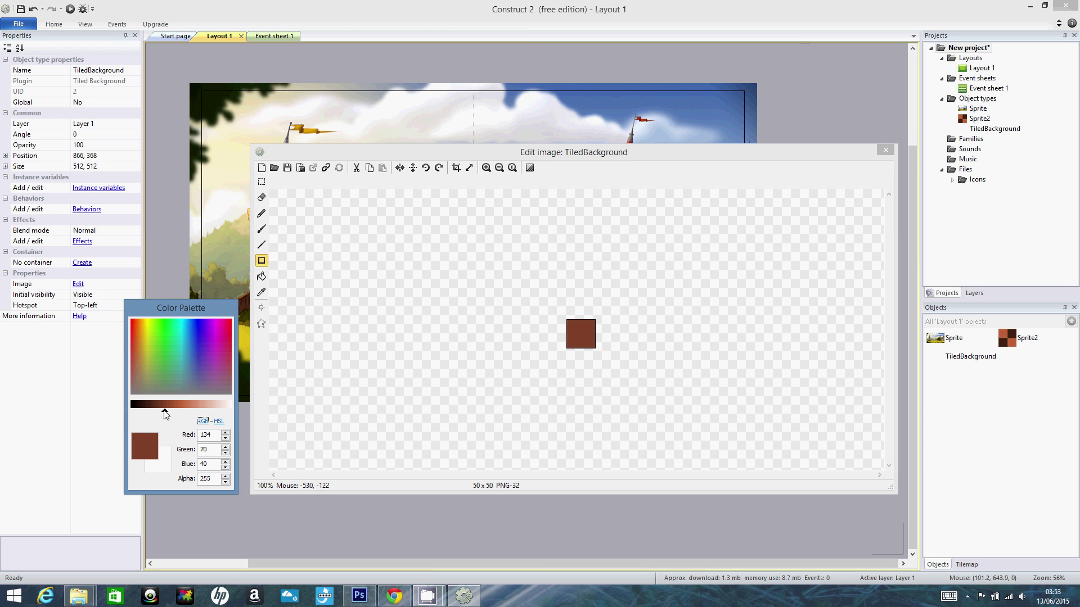
left_click_drag(472, 248, 693, 413)
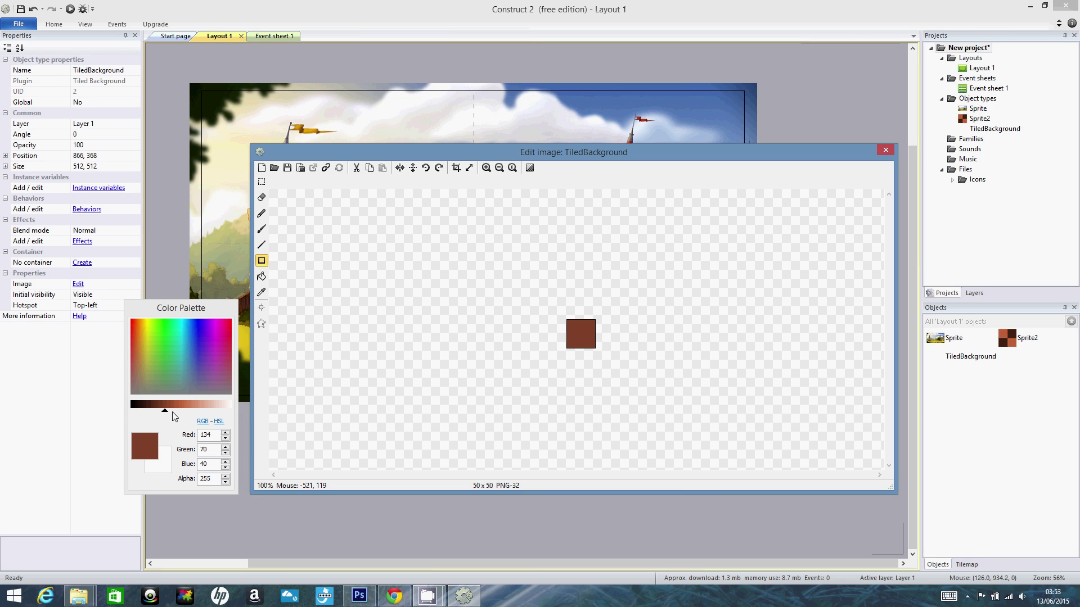
- Paint the upper-left and lower-right quarters dark brown, RGB 59, 31, 18, and close the image editor
left_click(151, 412)
left_click_drag(152, 412, 146, 412)
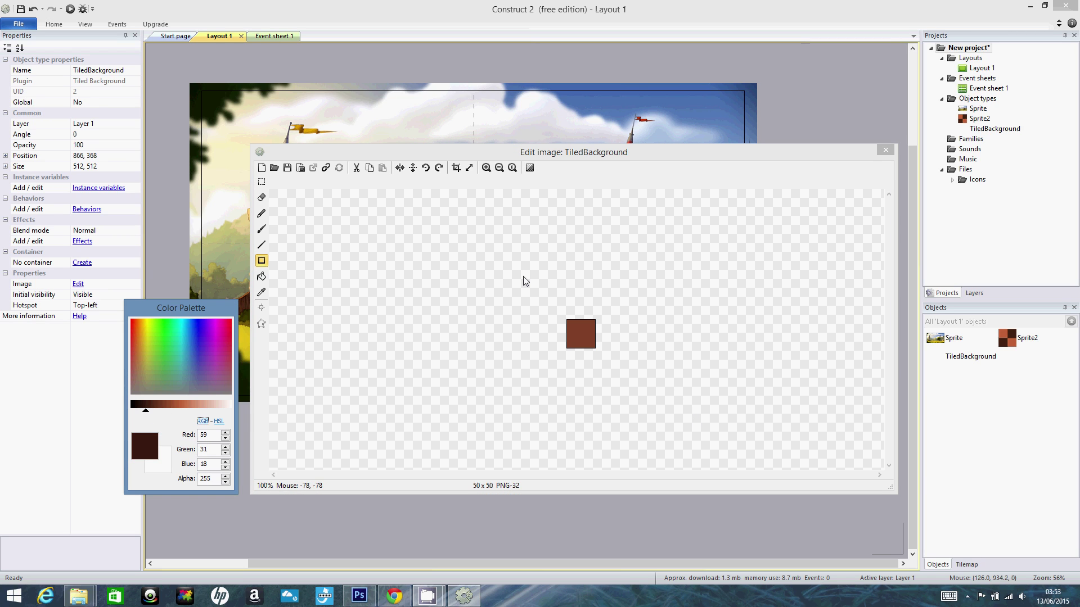
left_click_drag(567, 319, 579, 333)
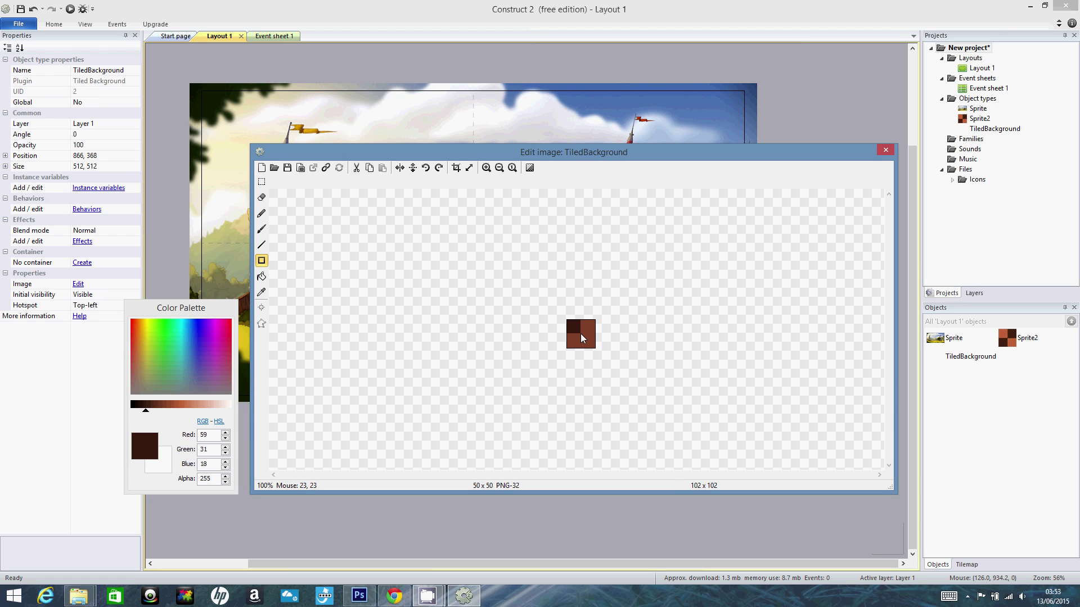
left_click(582, 335)
left_click_drag(582, 335, 596, 349)
key("ctrl+z")
key("ctrl+z")
left_click_drag(545, 289, 582, 335)
left_click_drag(582, 335, 601, 354)
left_click(885, 149)
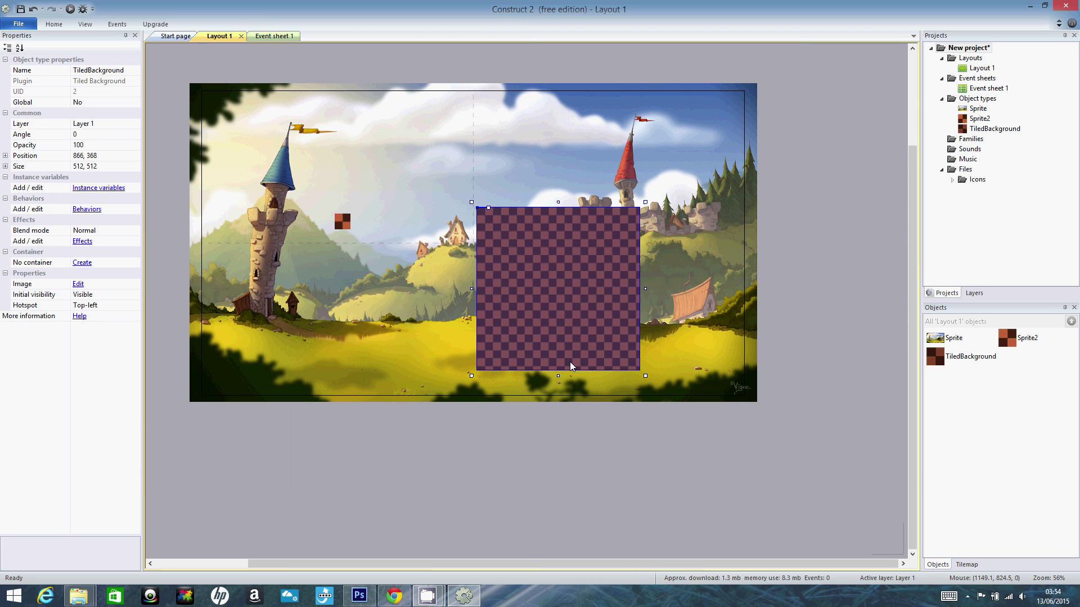
- Move the tiled background over the large tree and the small checkered sprite beside the blue-roofed tower
left_click_drag(529, 238, 577, 181)
left_click(345, 224)
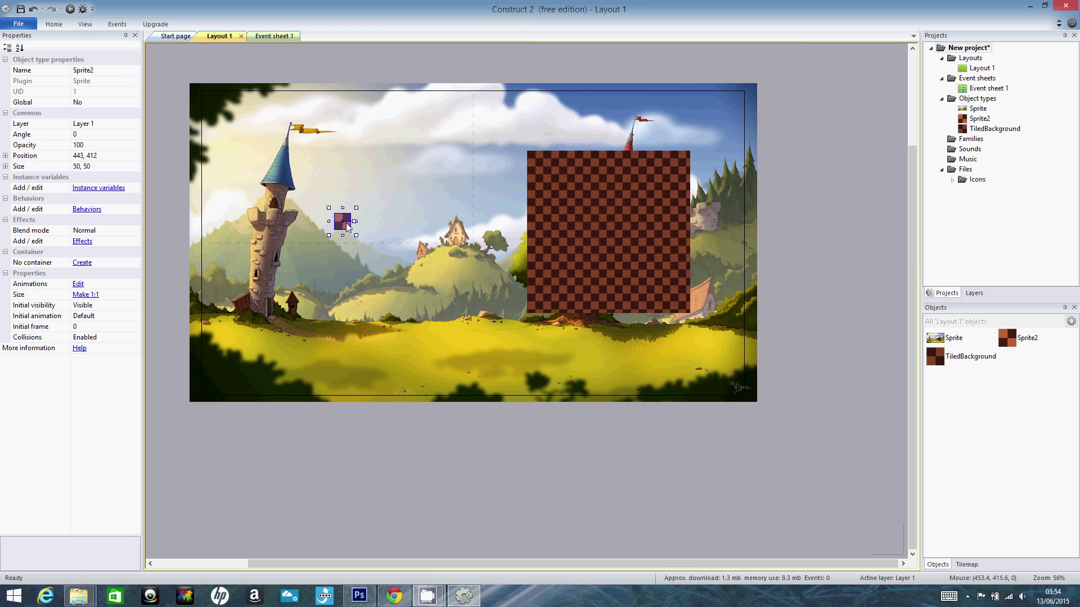
left_click_drag(346, 218, 309, 206)
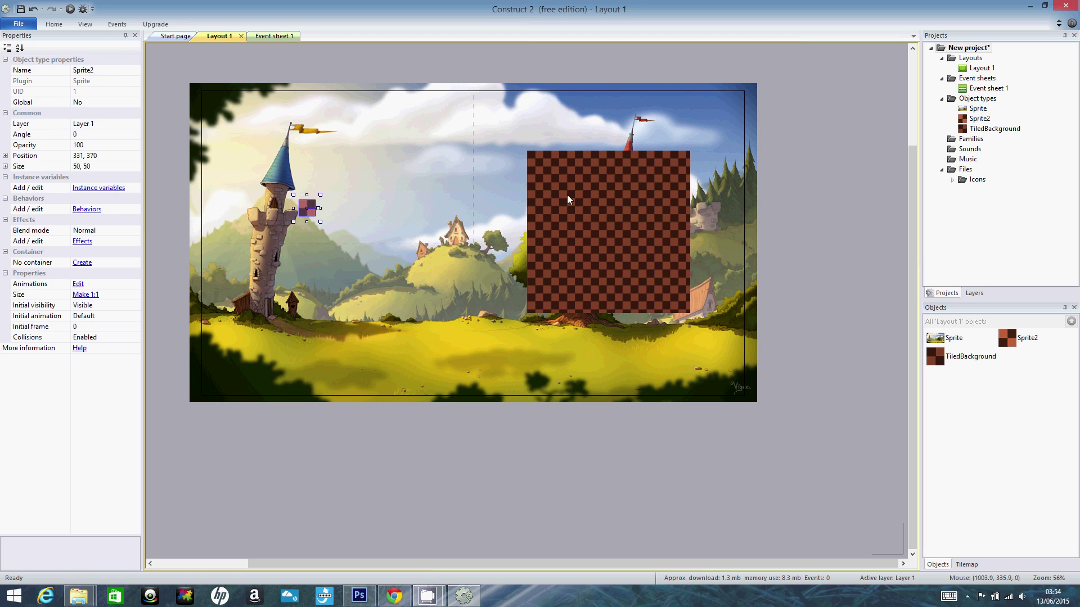
- Stretch the small checkered sprite to about 583 x 558 and shrink the tiled background to about 436 x 376 to compare their scaling
left_click_drag(320, 222, 444, 376)
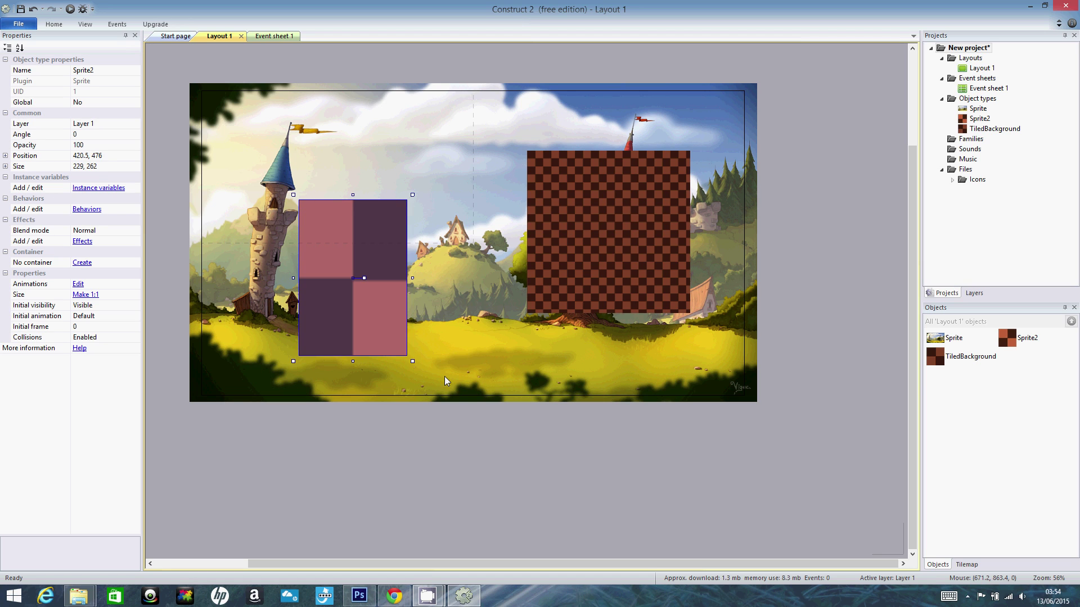
key("ctrl+z")
key("ctrl+z")
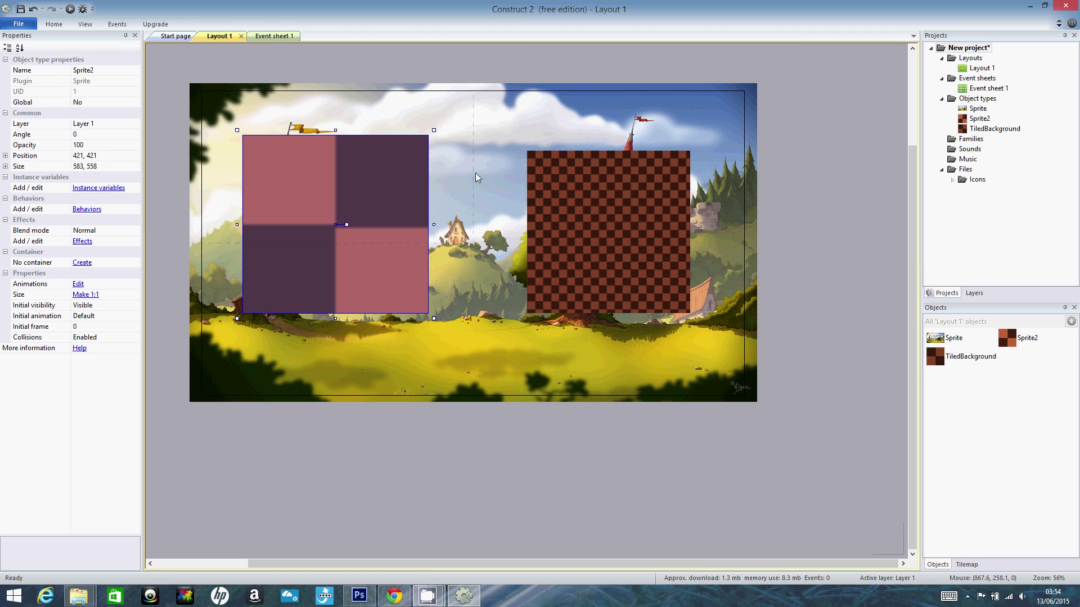
left_click(565, 183)
left_click_drag(522, 319, 546, 275)
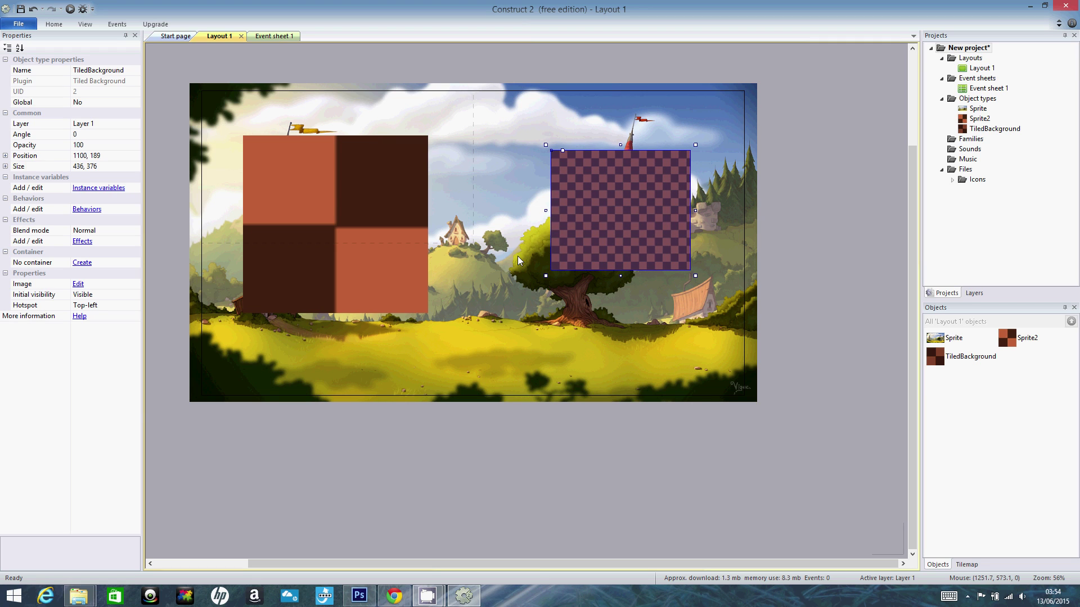
- Delete the stretched checkered sprite and move the tiled background into its place over the blue-roofed tower
left_click(380, 210)
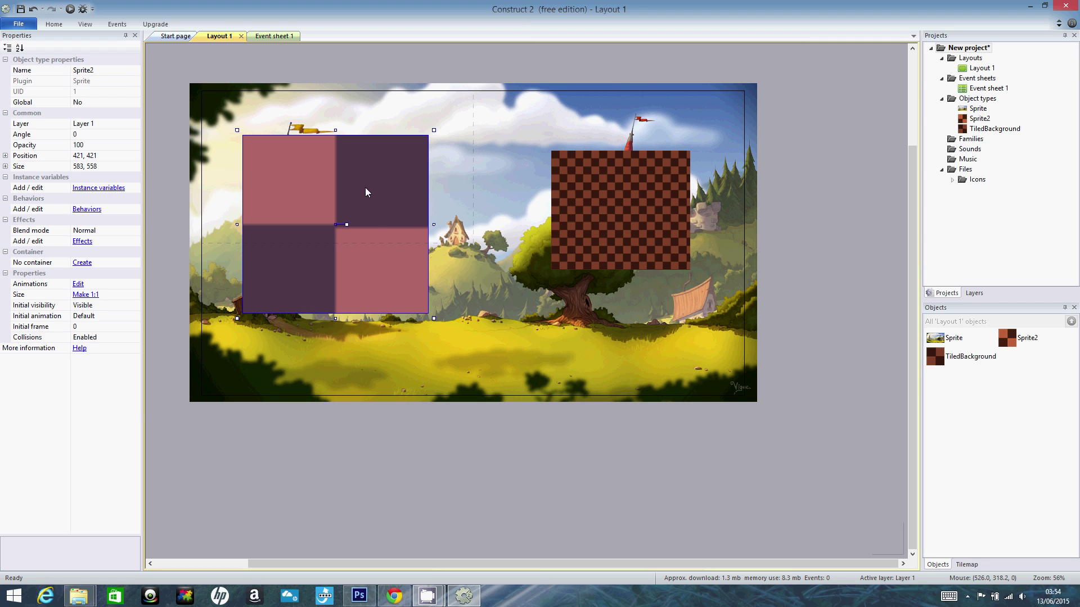
key("Delete")
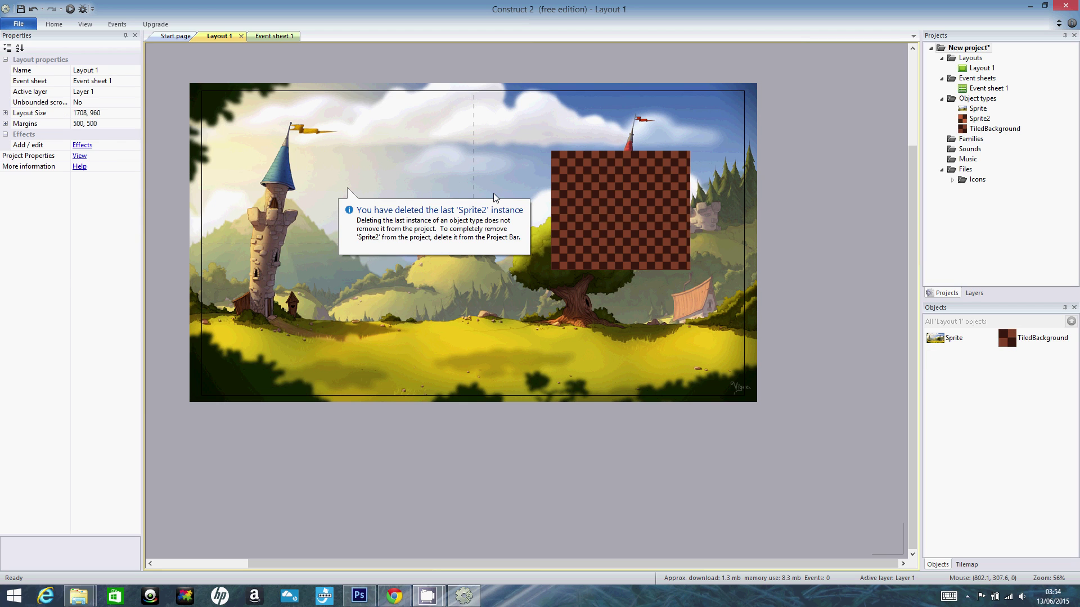
left_click_drag(623, 194, 334, 216)
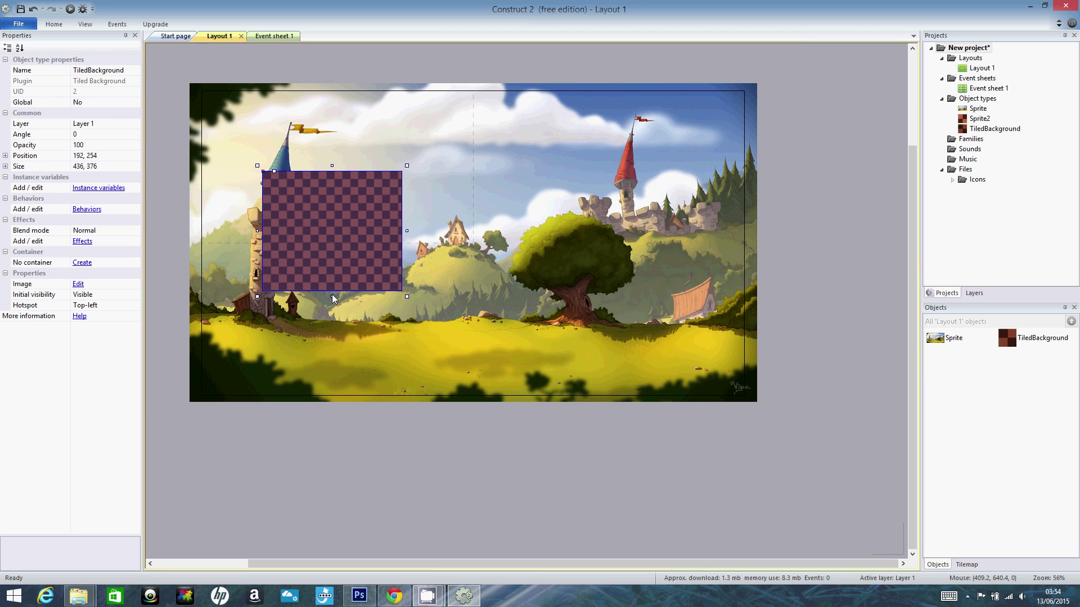
- Reshape the tiled background into a thin platform about 231 x 54 and place it across the blue-roofed tower at about 72, 334
left_click_drag(332, 297, 330, 235)
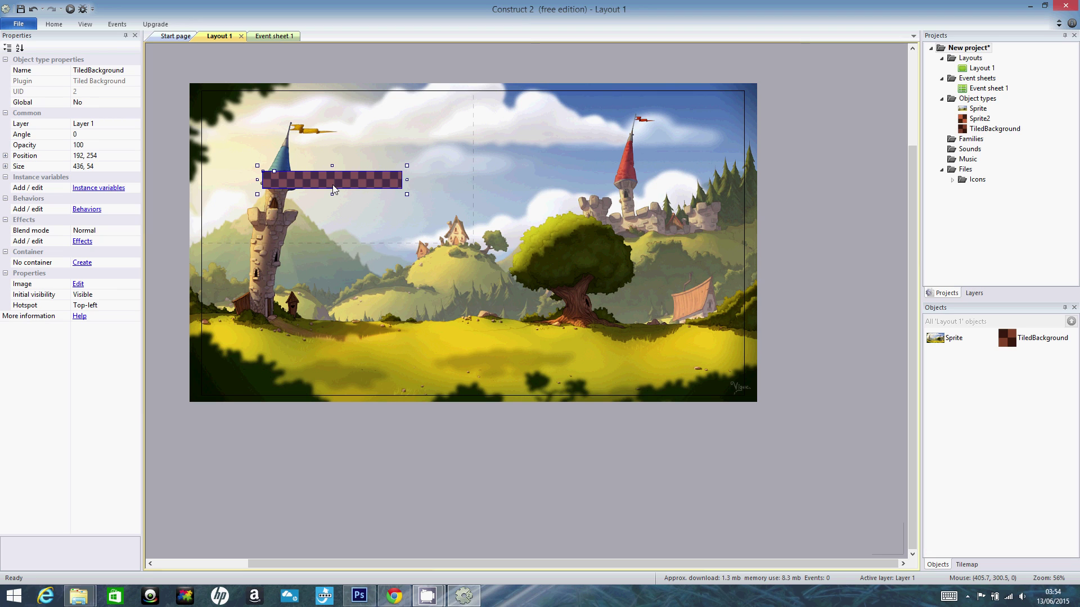
left_click_drag(334, 189, 310, 272)
left_click_drag(300, 271, 288, 217)
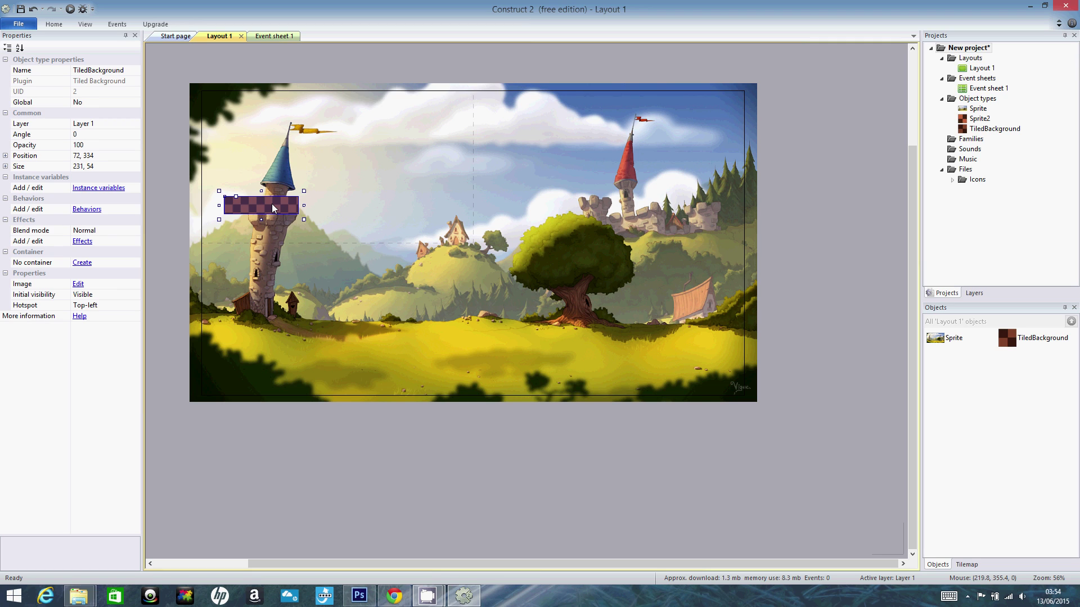
- Duplicate the platform into wider copies about 49 high near the hill house, below the wooden hut and along the bottom, extending the bottom one leftward
left_click_drag(273, 208, 495, 231, "ctrl")
left_click_drag(413, 245, 696, 334)
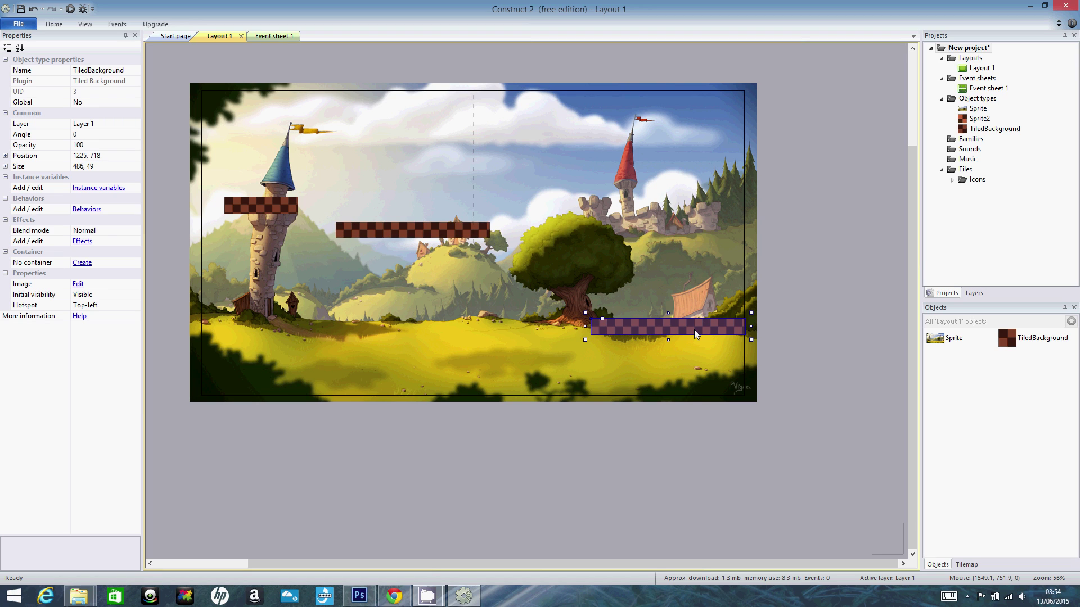
left_click_drag(586, 329, 397, 392, "ctrl")
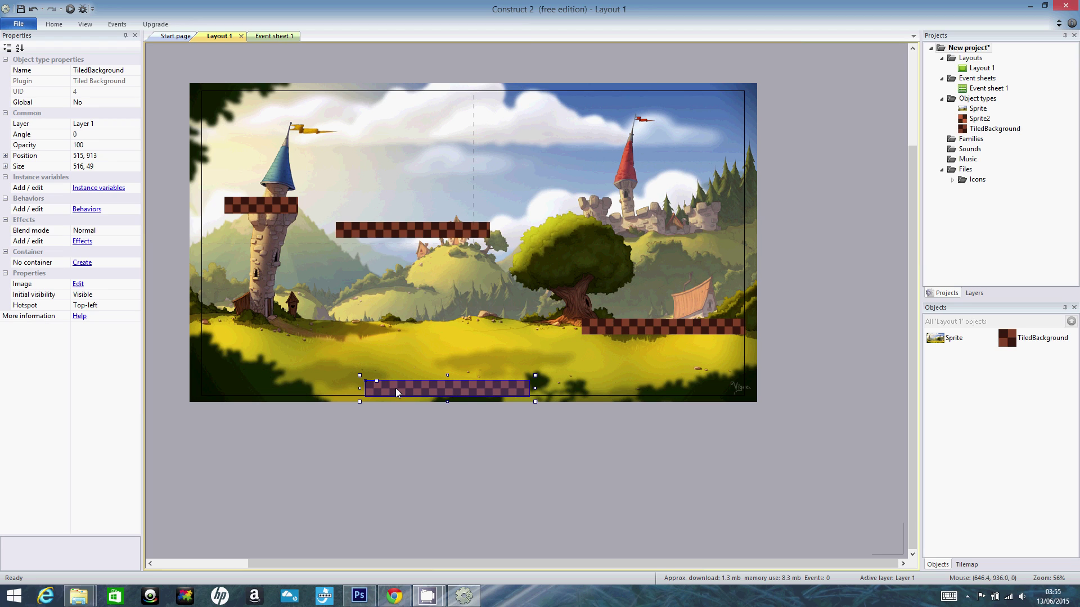
left_click_drag(360, 388, 194, 402)
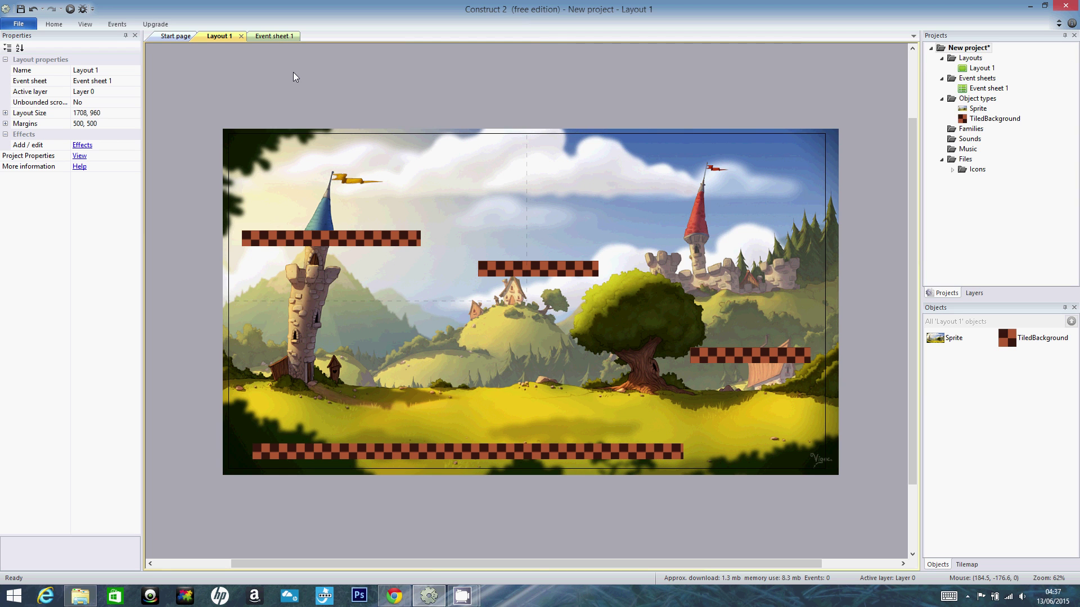
left_click(22, 25)
left_click(50, 117)
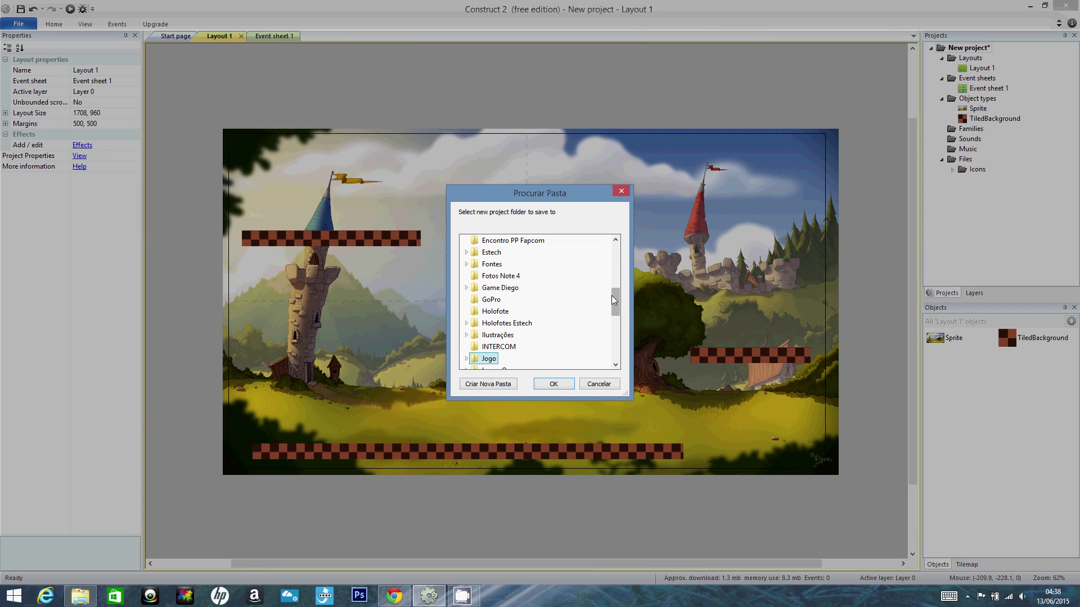
scroll(612, 295, "down", 1)
scroll(612, 288, "up", 2)
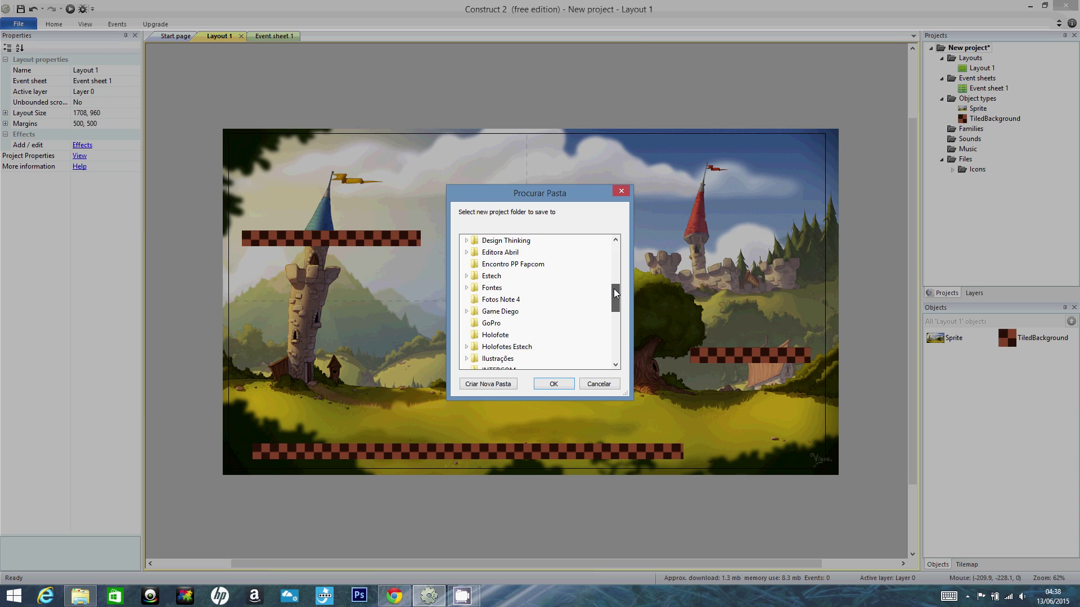
scroll(613, 288, "down", 2)
left_click(489, 335)
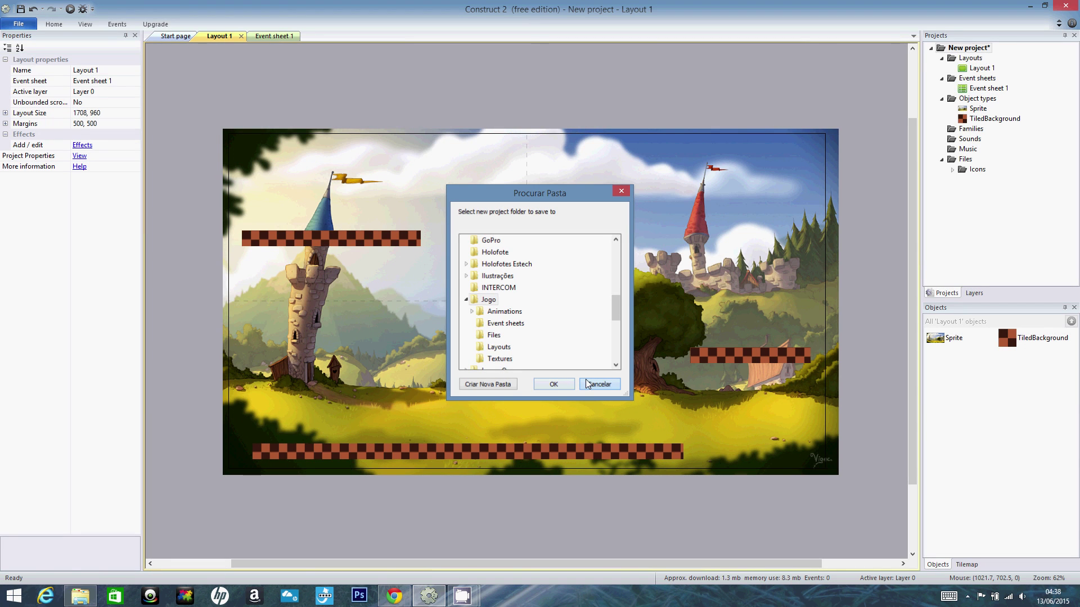
left_click(586, 379)
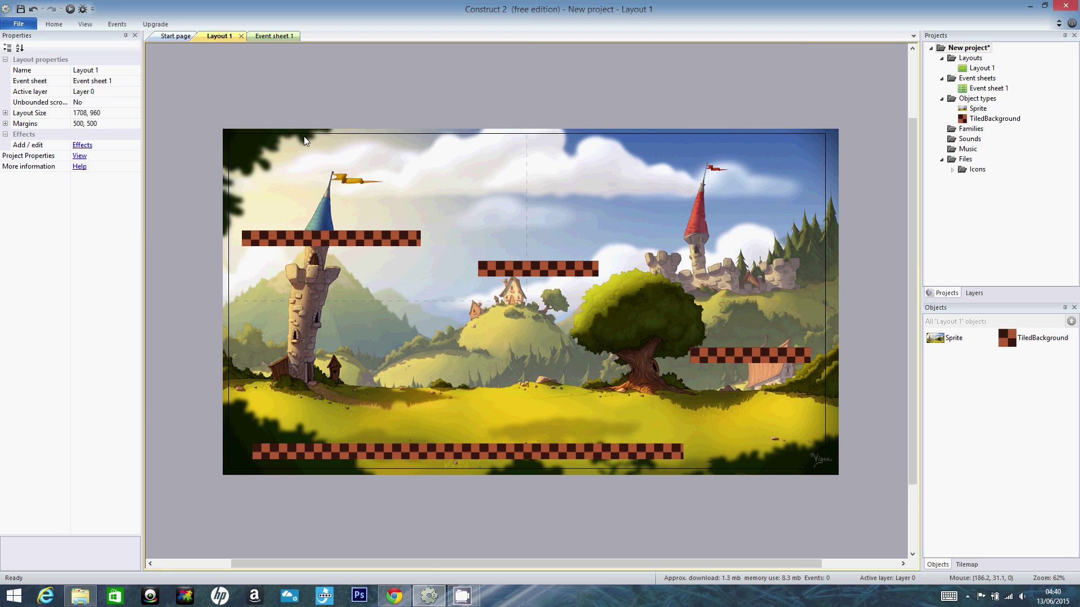
- Insert a new Sprite object and place it in the sky just left of the blue-roofed tower's tip
right_click(990, 101)
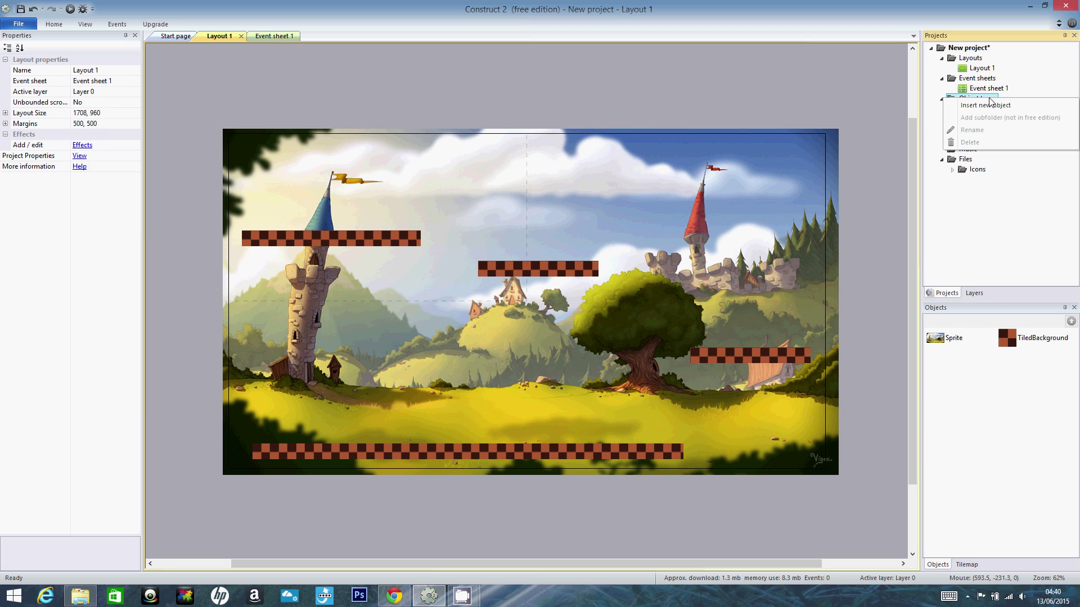
left_click(994, 106)
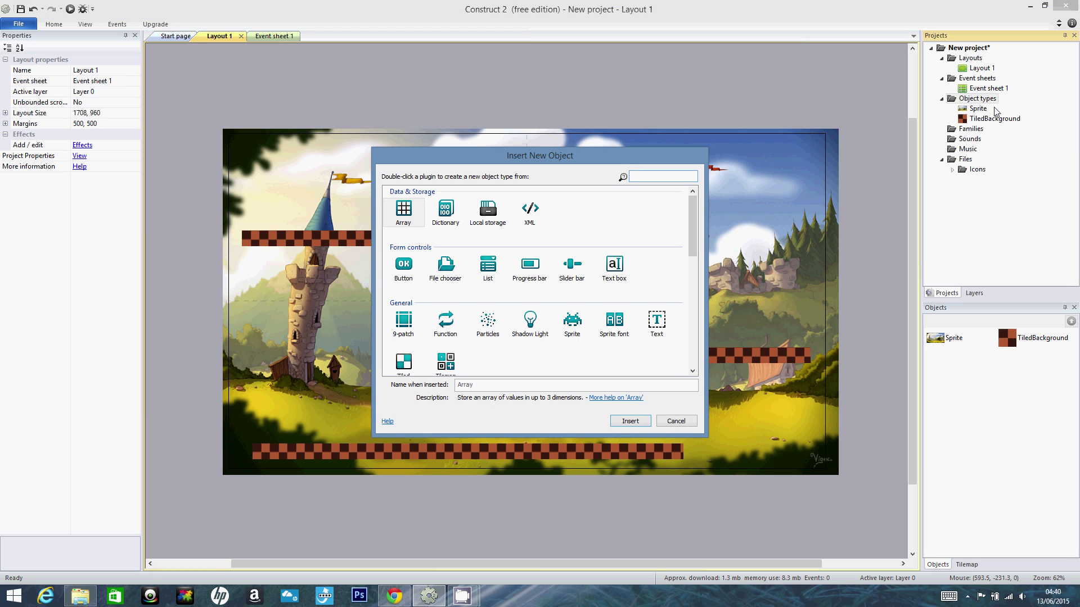
left_click(572, 322)
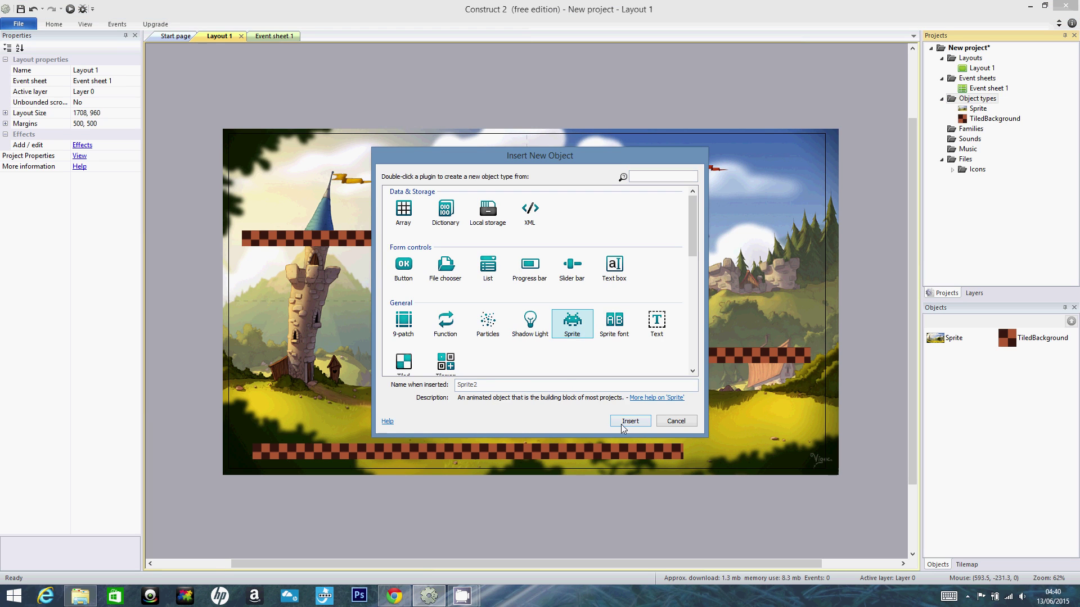
left_click(623, 426)
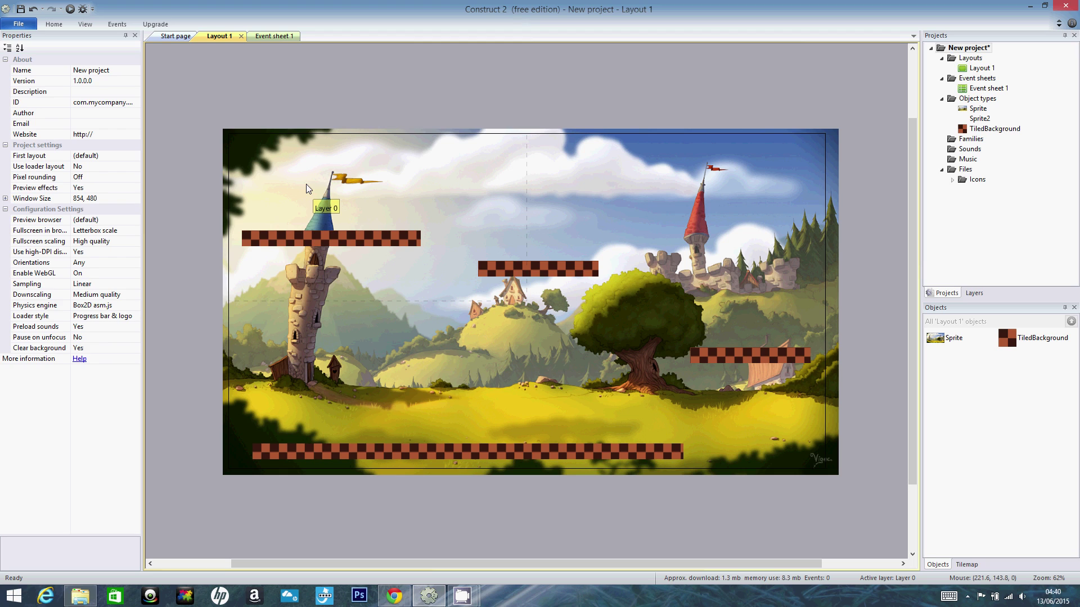
left_click(262, 168)
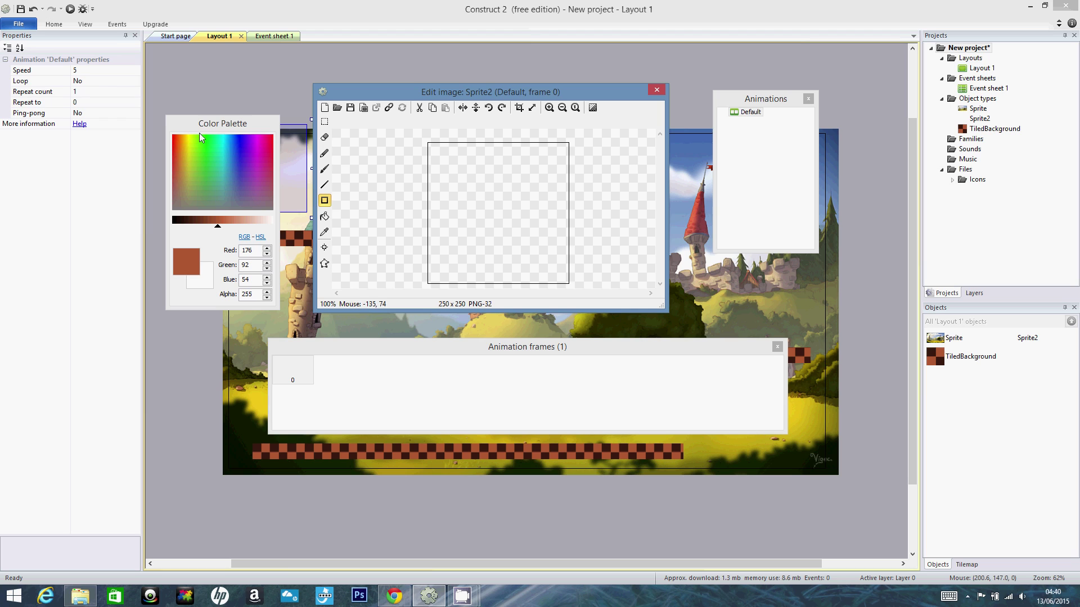
- Rearrange the image editor's floating windows so the color palette, canvas, animations and animation frames sit closer together
left_click_drag(199, 123, 196, 87)
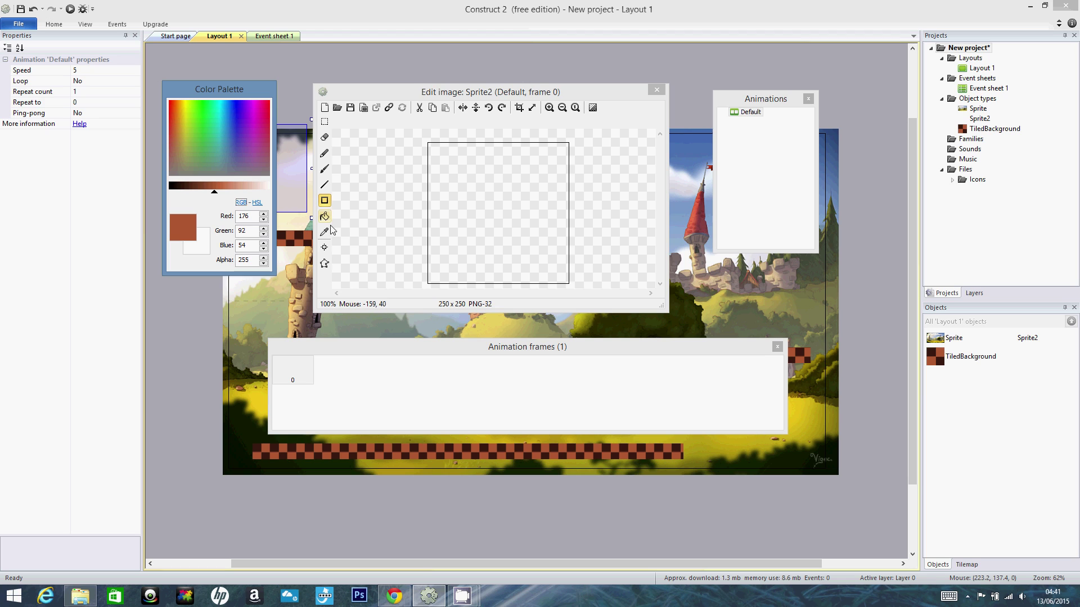
left_click(455, 93)
left_click_drag(453, 90, 456, 83)
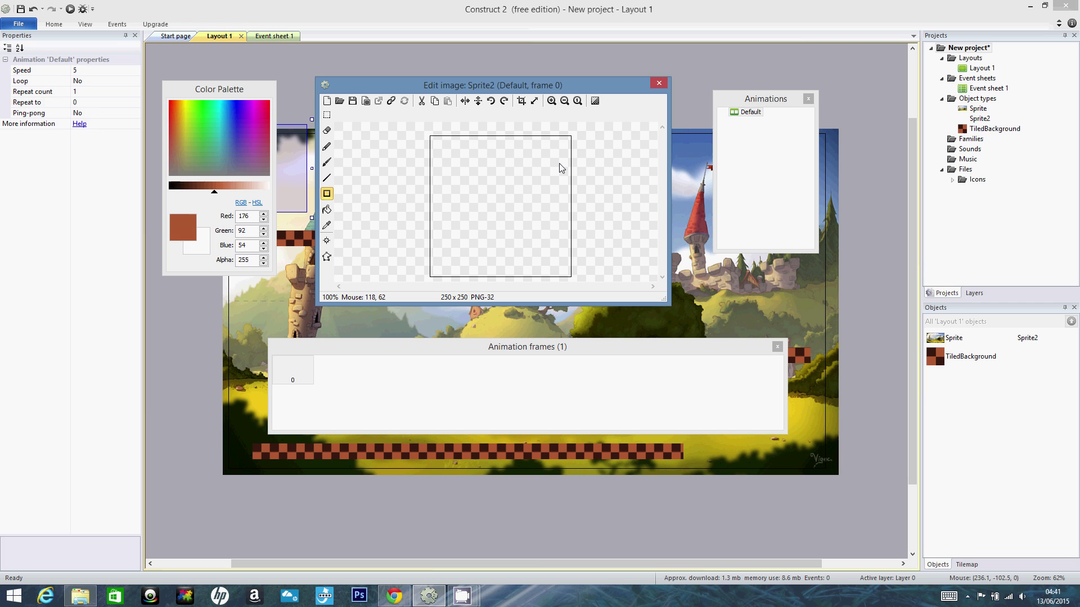
left_click_drag(727, 90, 704, 79)
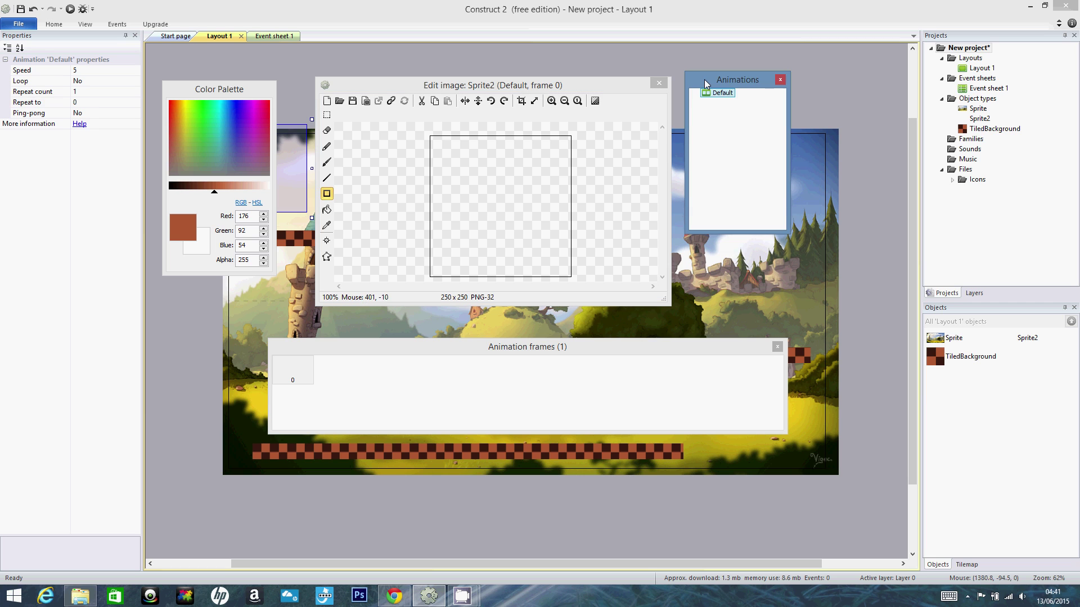
left_click(531, 385)
key("ctrl+z")
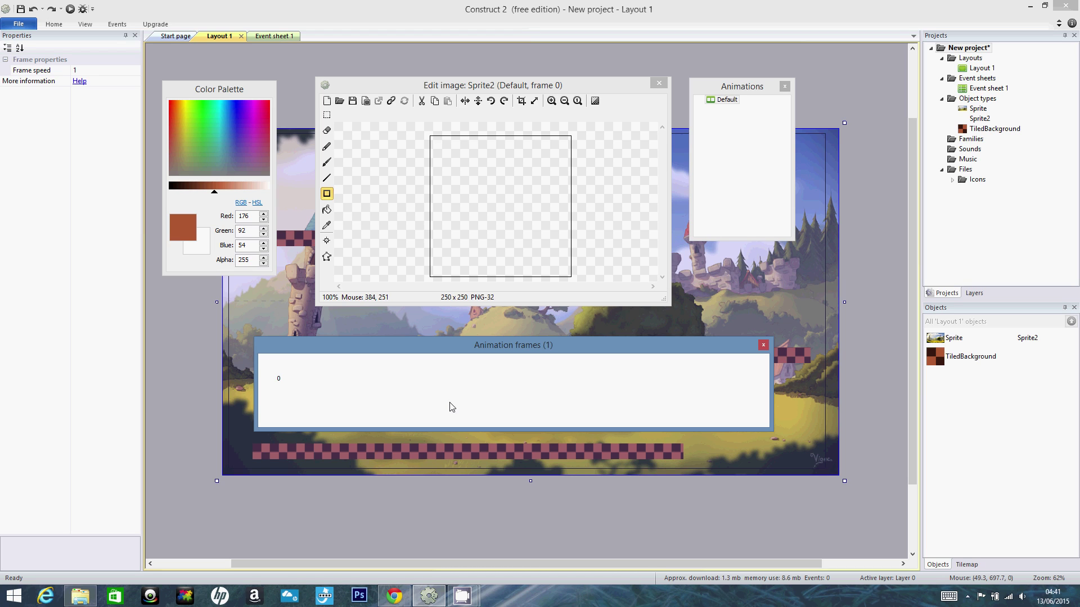
- Look at the animation frame import options, from files and from sprite strip, for the new sprite
right_click(416, 383)
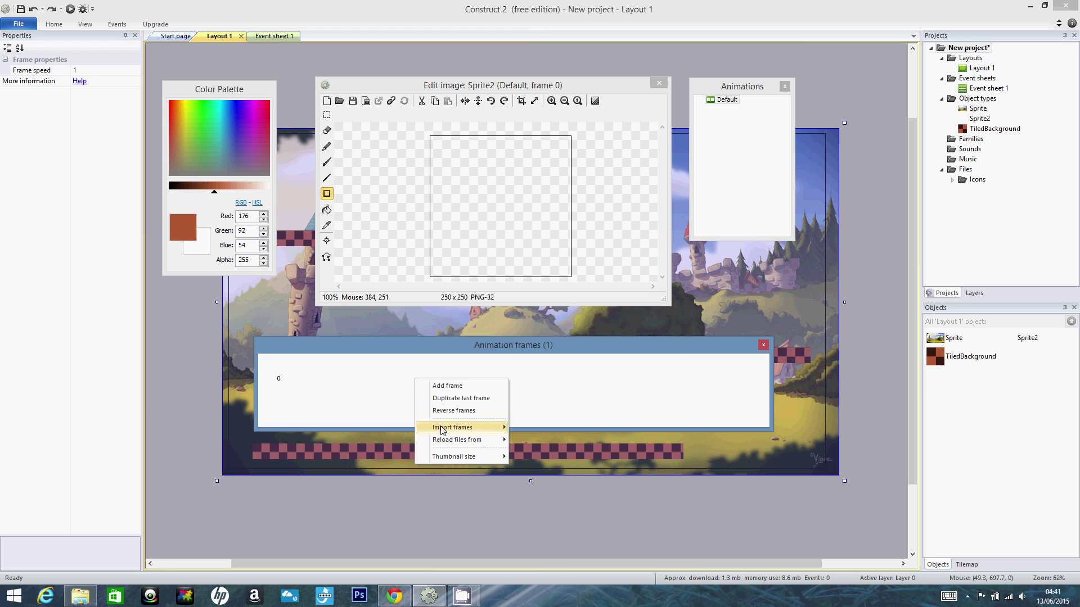
mouse_move(449, 432)
right_click(357, 388)
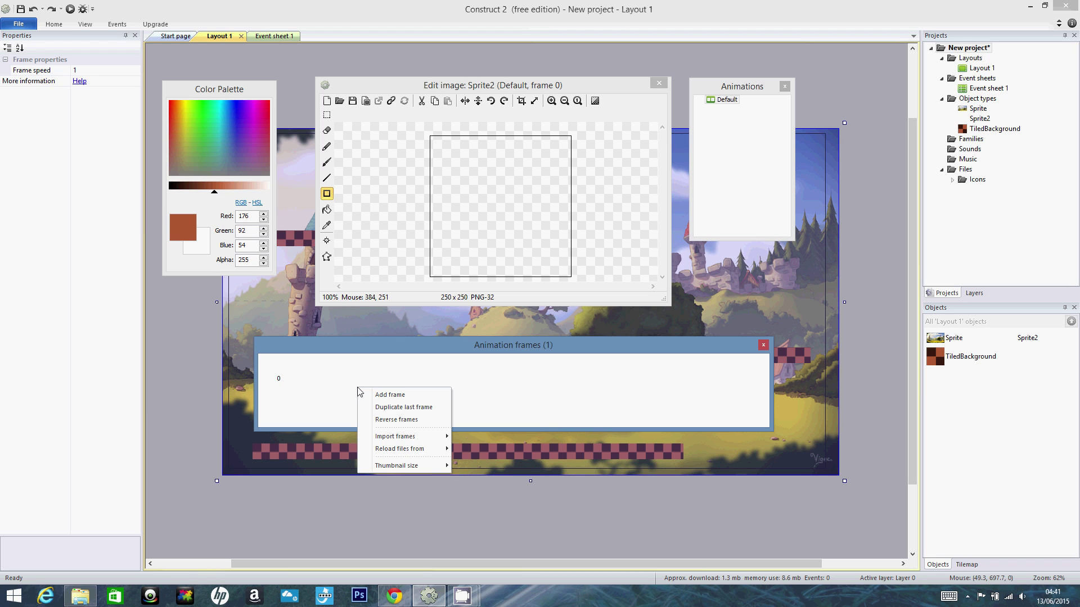
mouse_move(390, 440)
right_click(393, 383)
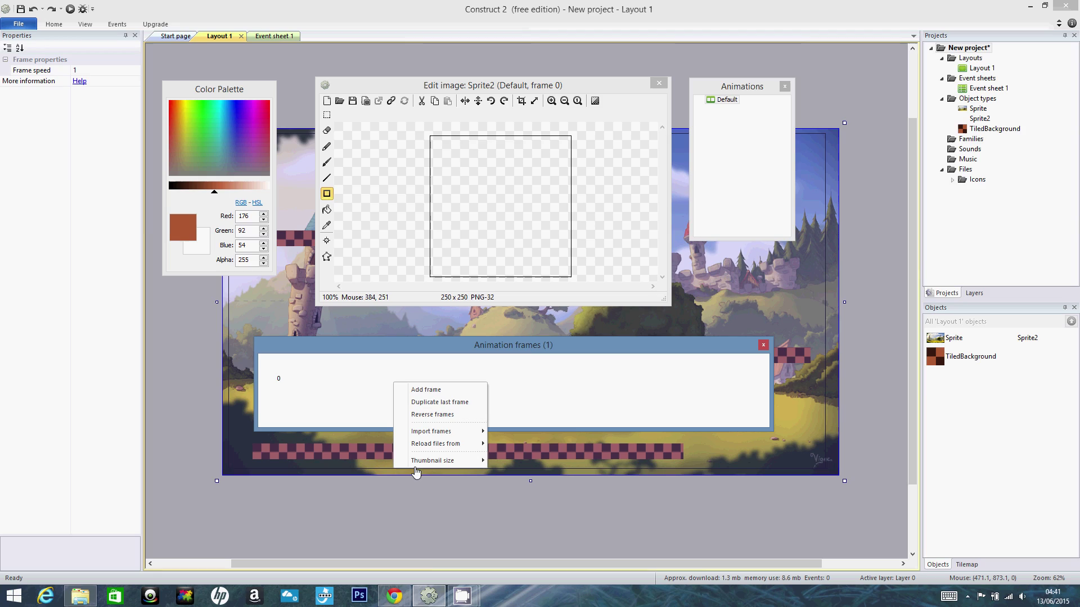
mouse_move(431, 435)
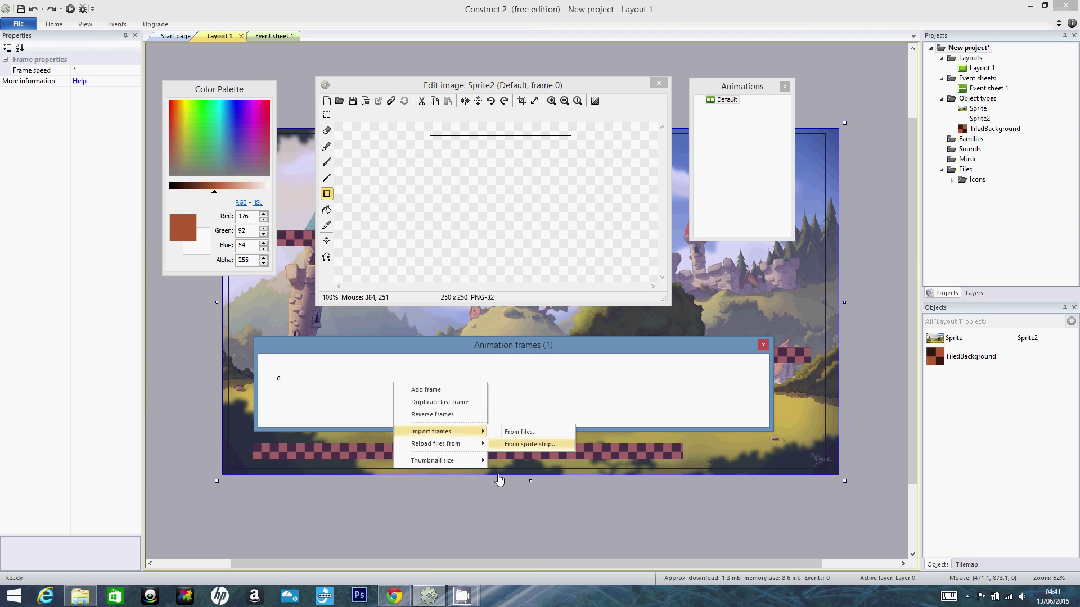
- Switch to Chrome, preview the 670 × 391 sprite sheet of the girl with sunglasses, and return to Construct 2
key("alt+Tab")
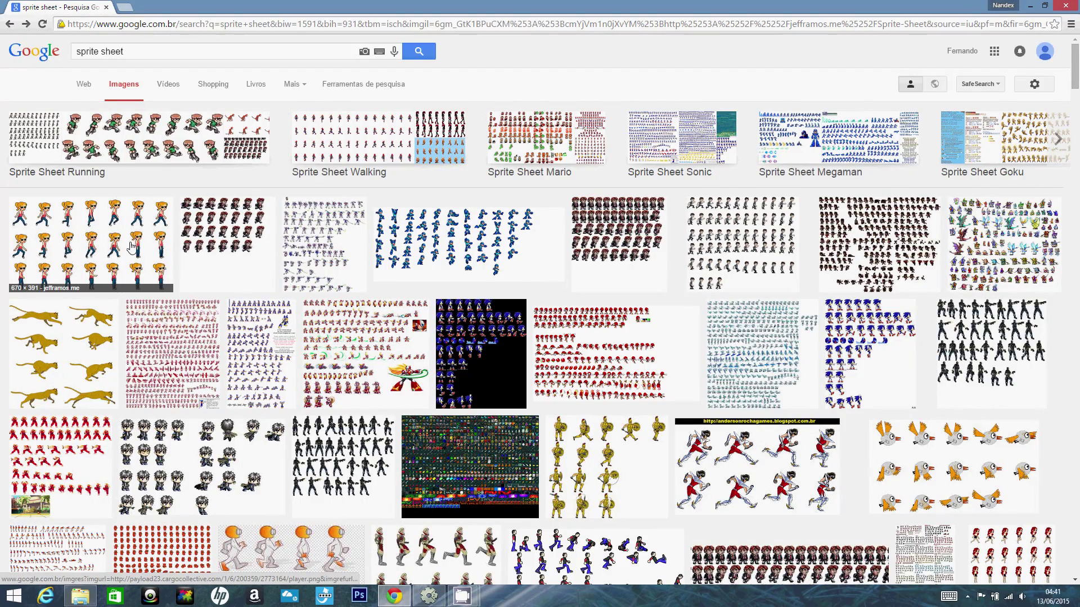
left_click(131, 247)
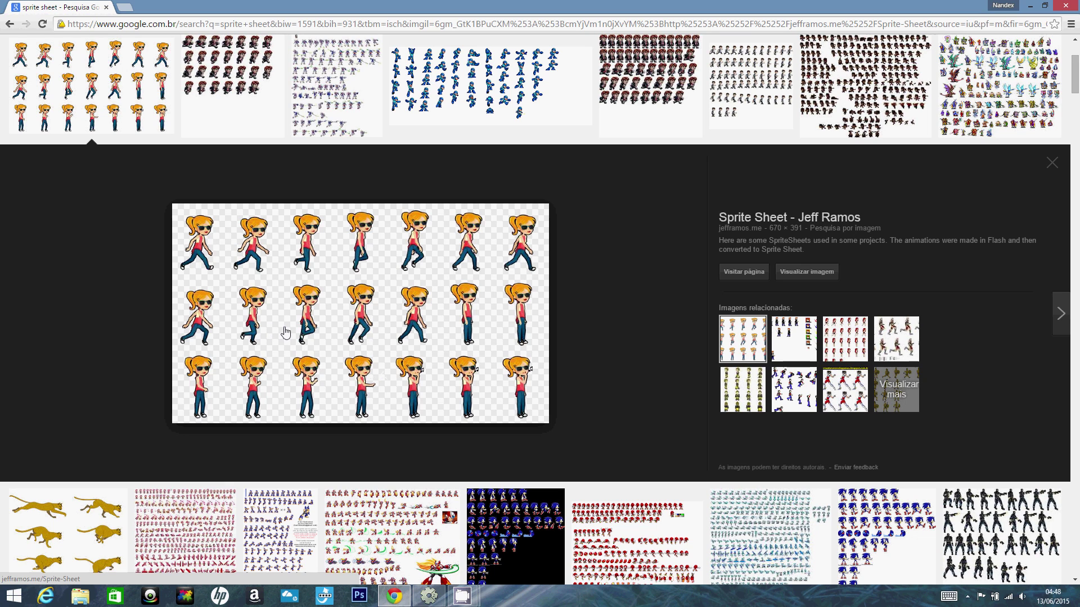
key("alt+Tab")
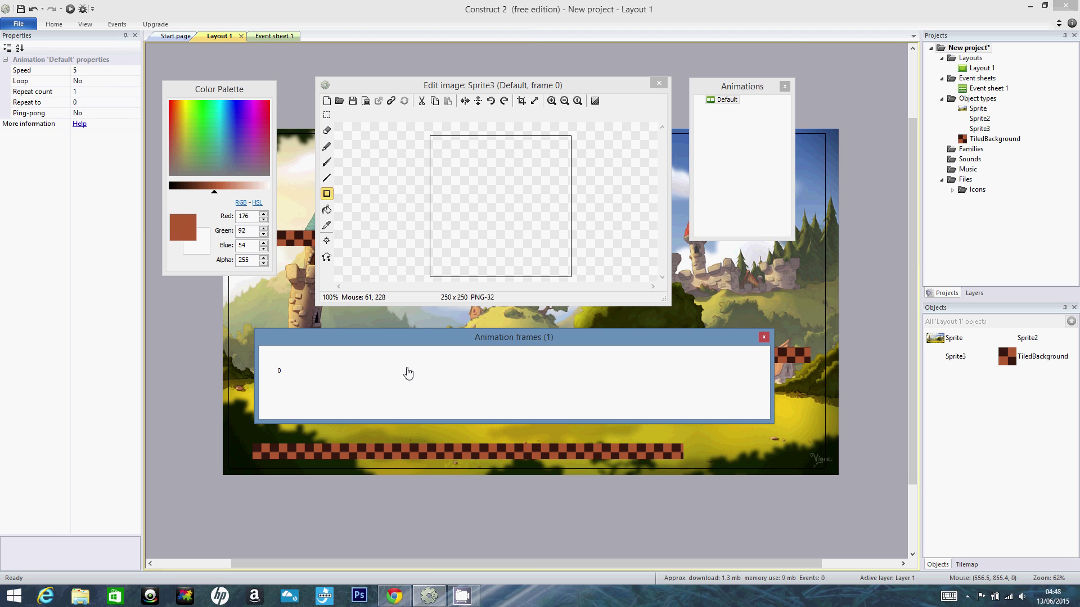
- Start importing animation frames from the sprite strip player.png and move the strip layout dialog over the image editor
right_click(408, 370)
mouse_move(459, 420)
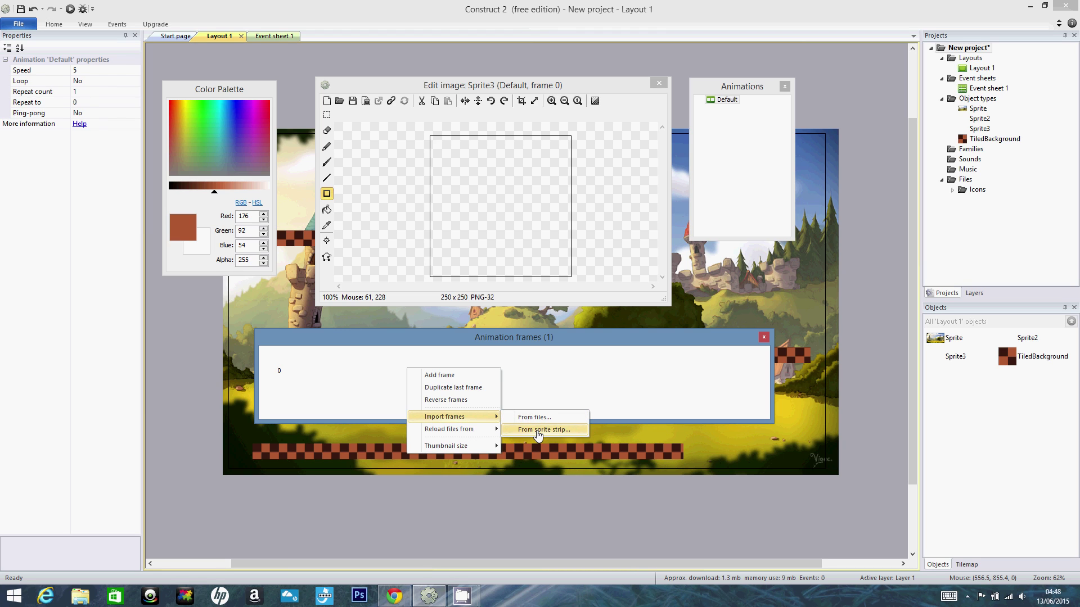
left_click(538, 430)
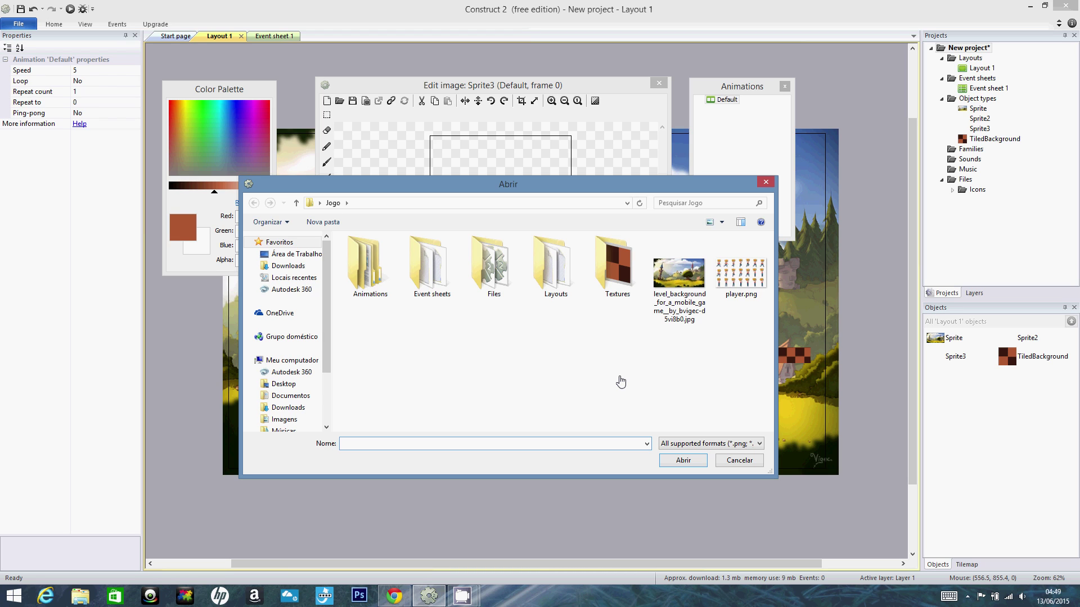
left_click(742, 285)
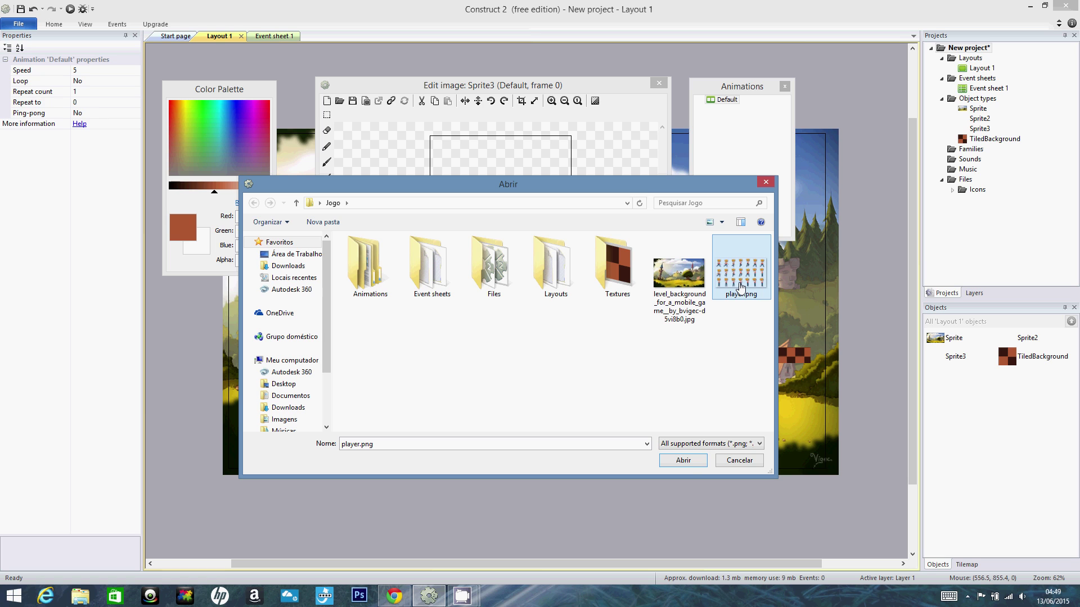
left_click(696, 465)
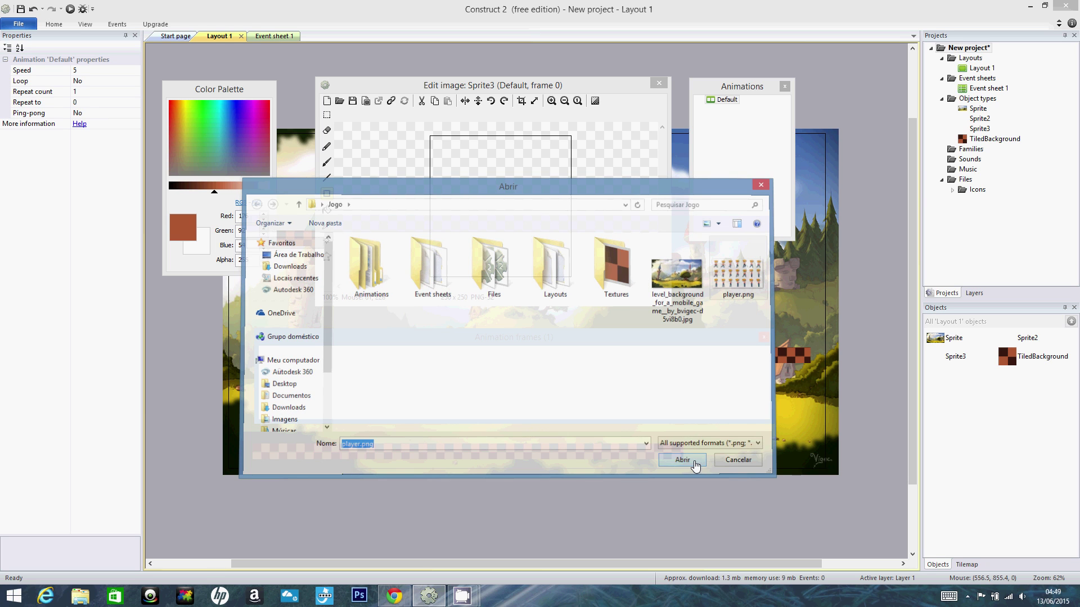
left_click_drag(533, 332, 502, 88)
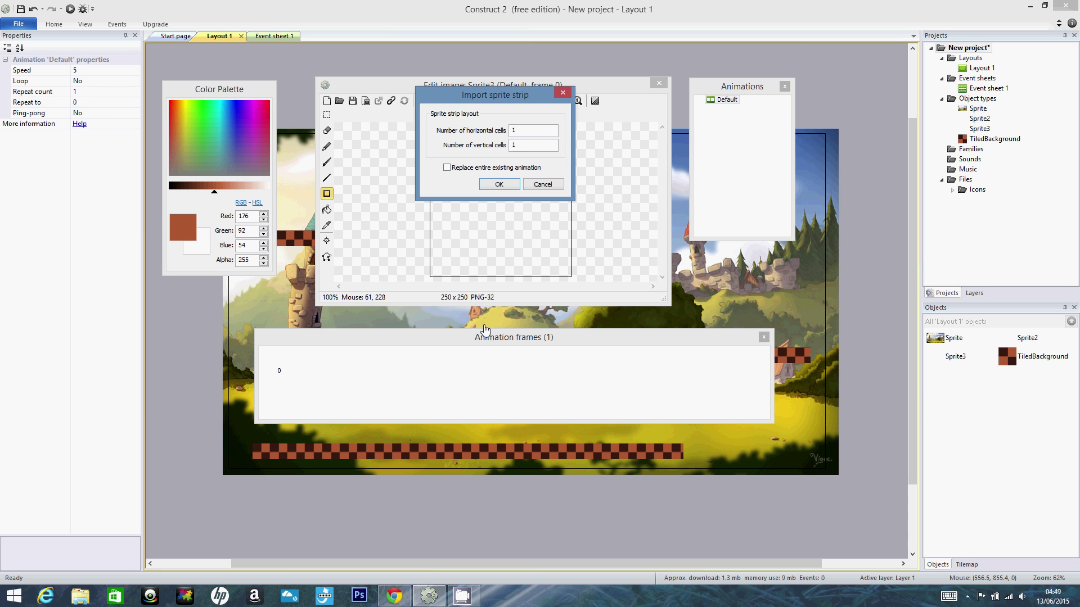
- Check the sheet's grid in Chrome, then import the strip in Construct 2 with 7 horizontal and 3 vertical cells
left_click(406, 602)
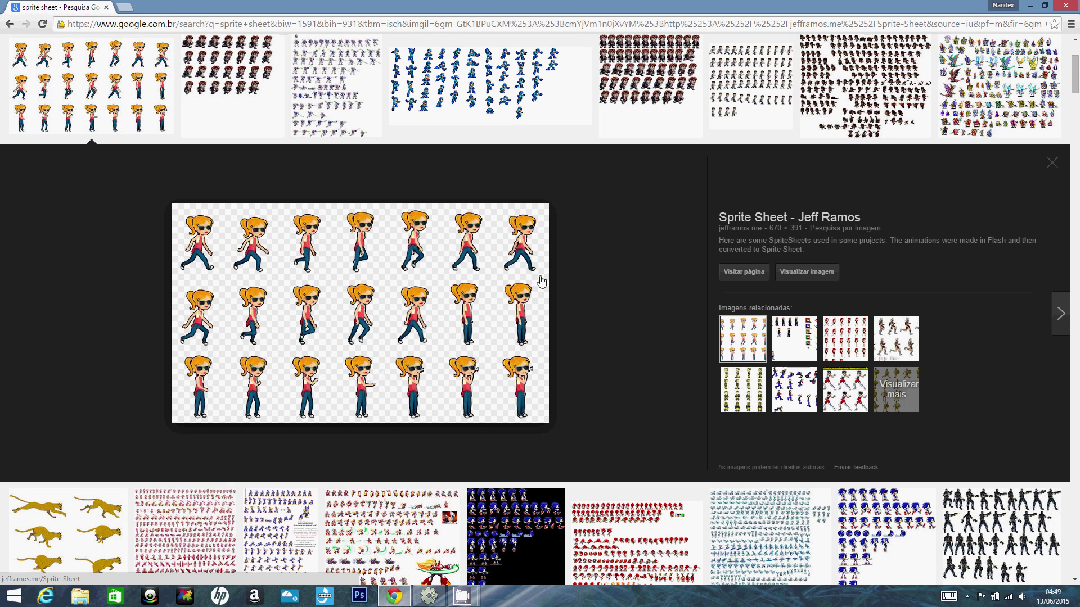
left_click(429, 597)
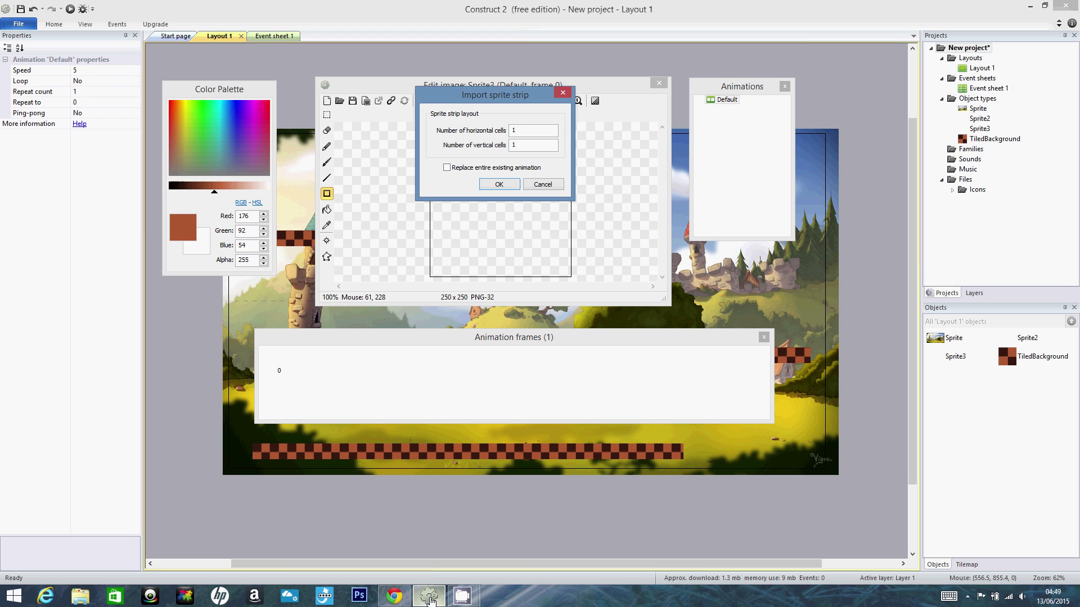
double_click(531, 135)
type("7")
key("Tab")
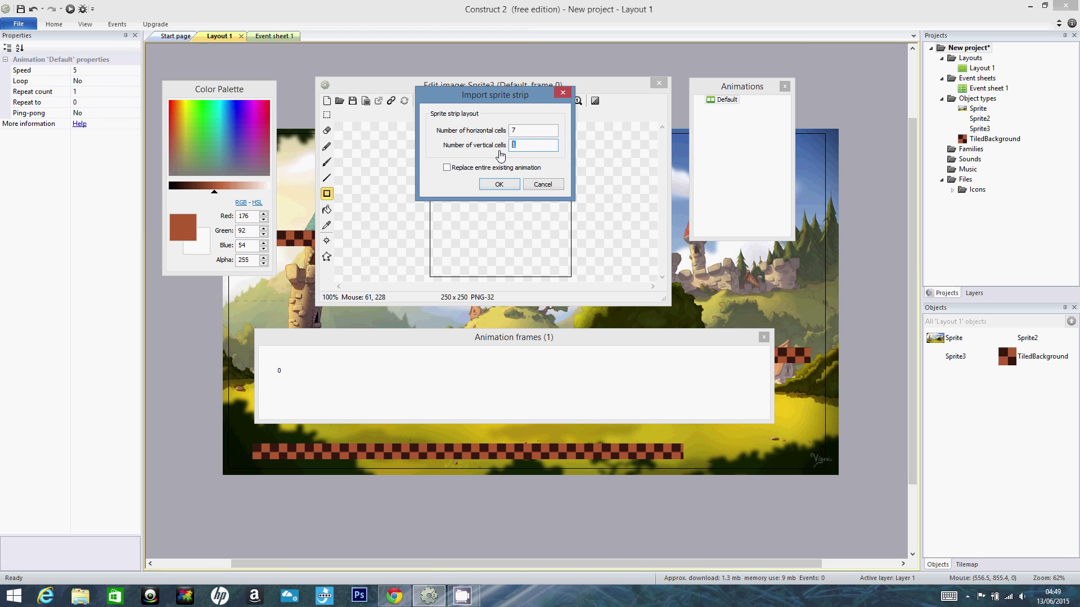
type("3")
left_click(499, 185)
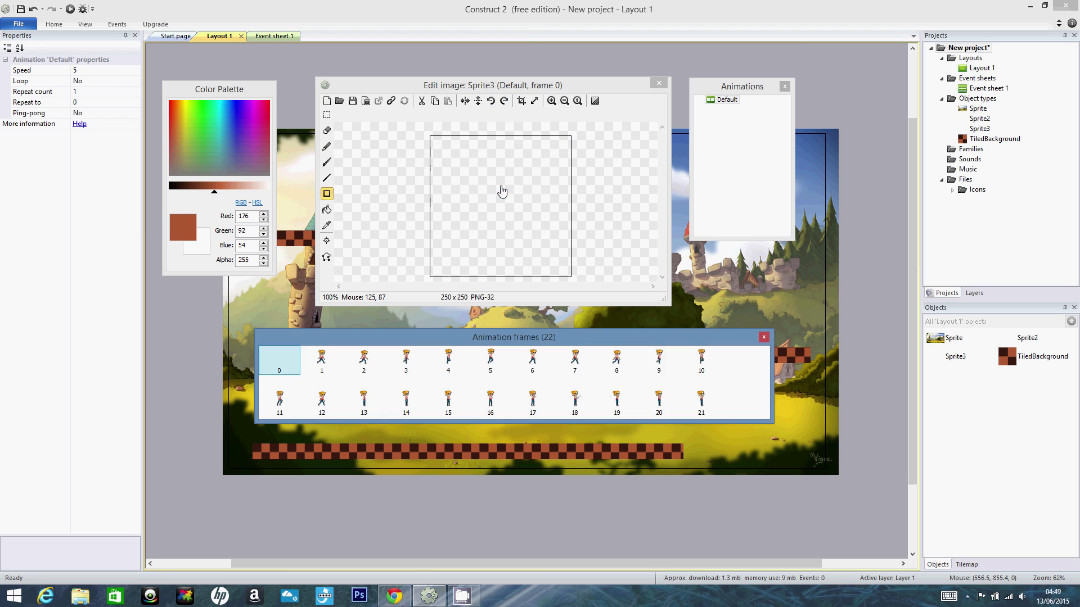
- Look through the imported animation frames to examine the character's walking and standing poses, ending on frame 1
left_click(364, 360)
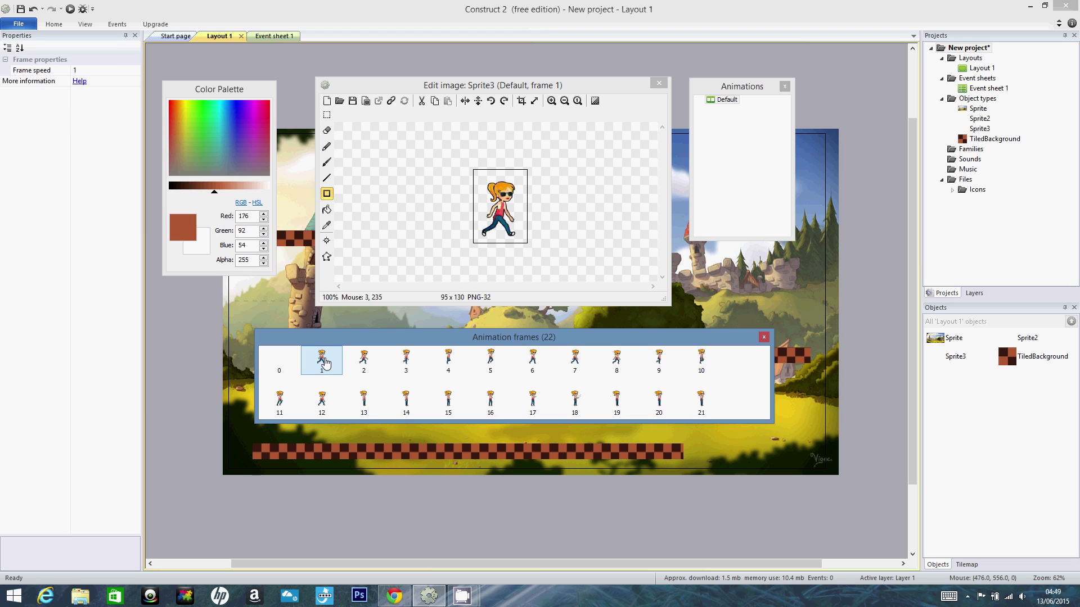
key("Right")
key("Right")
key("Right")
key("Right")
key("Right")
key("Right")
key("Right")
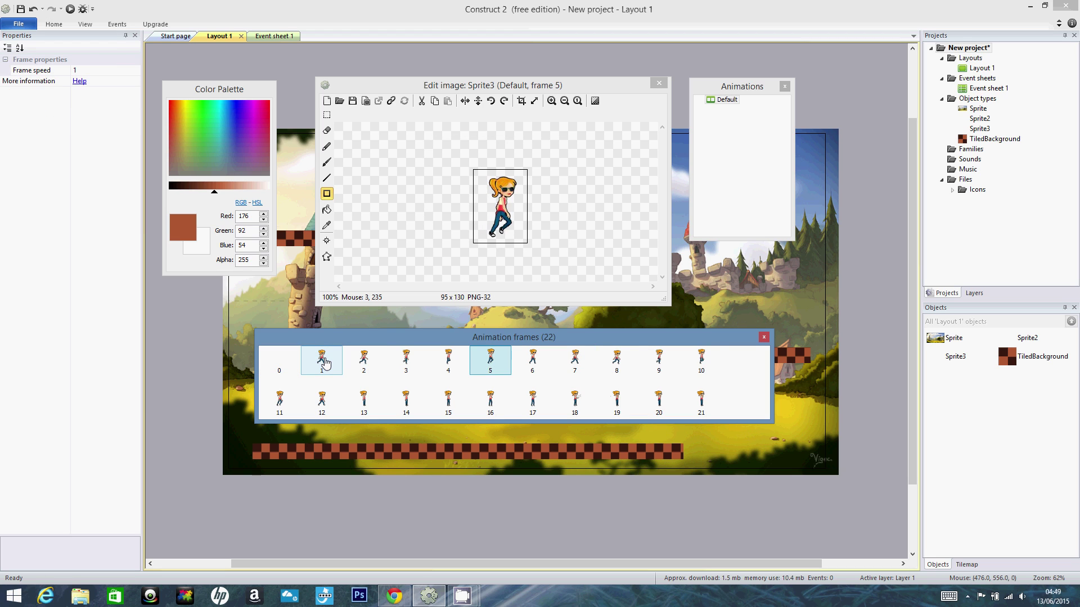
key("Right")
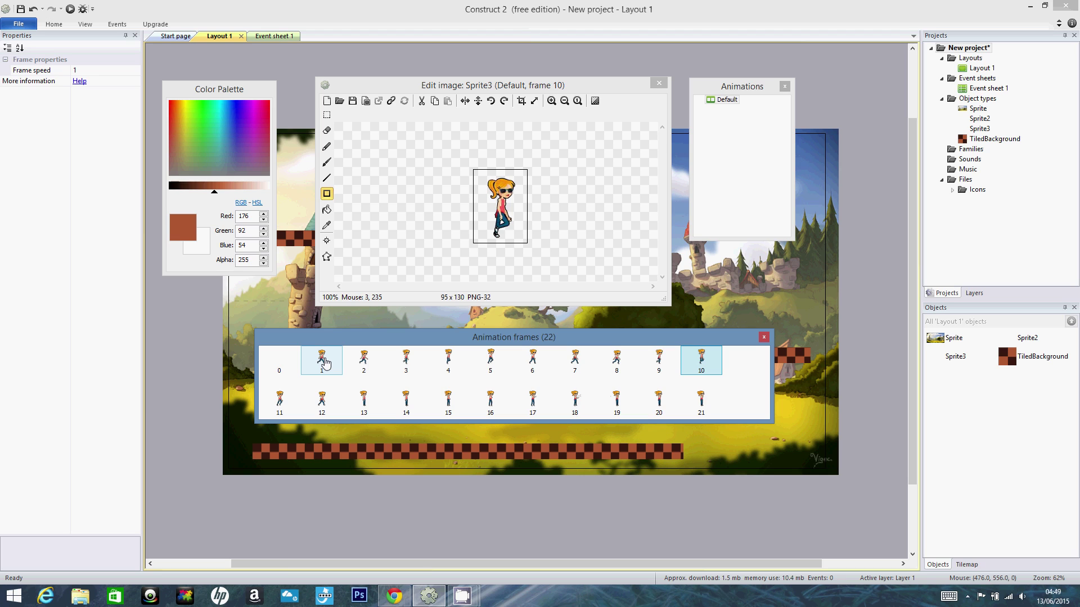
left_click(280, 402)
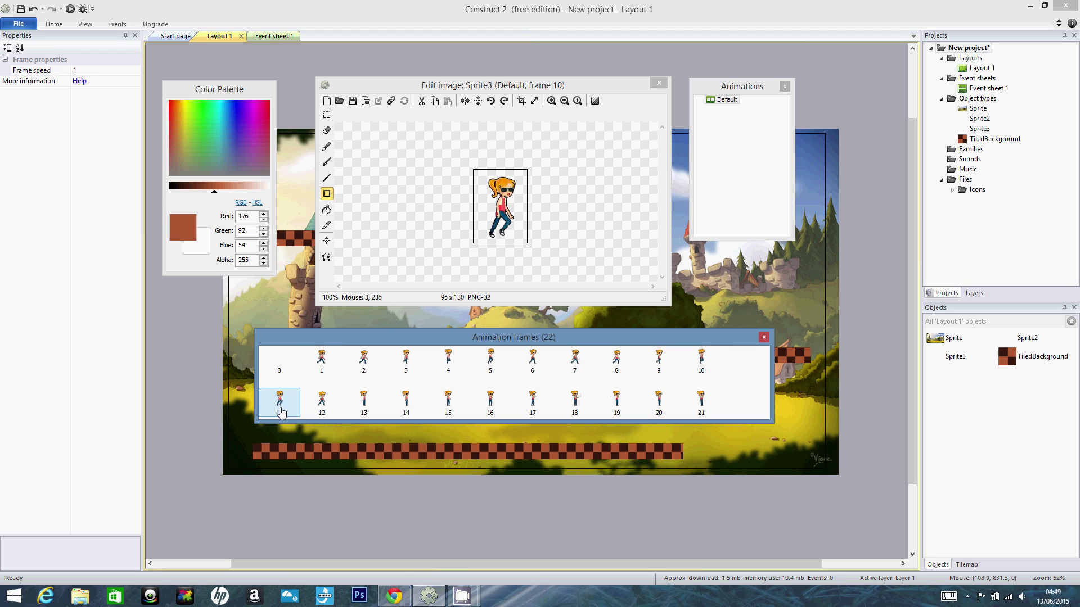
left_click(351, 403)
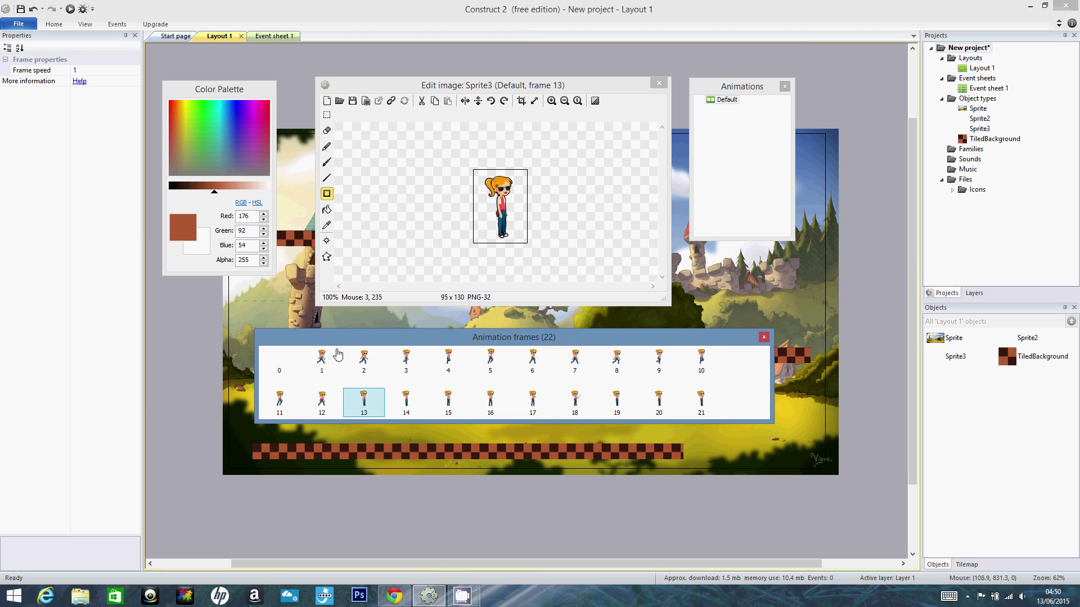
left_click(337, 353)
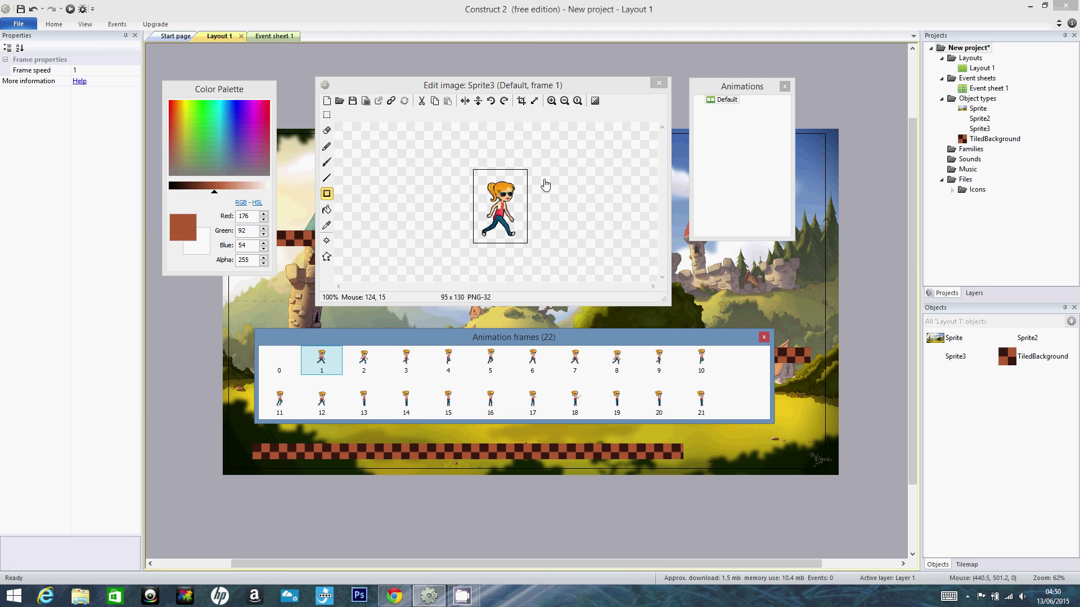
- Switch to Chrome and examine the rows and columns of the girl's sprite sheet
mouse_move(429, 600)
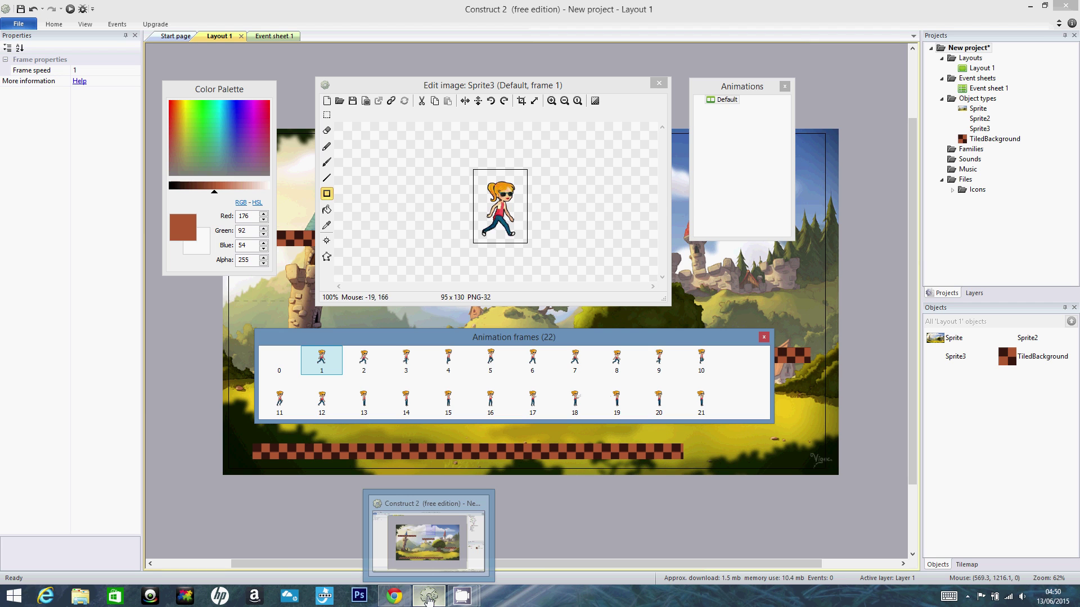
left_click(438, 596)
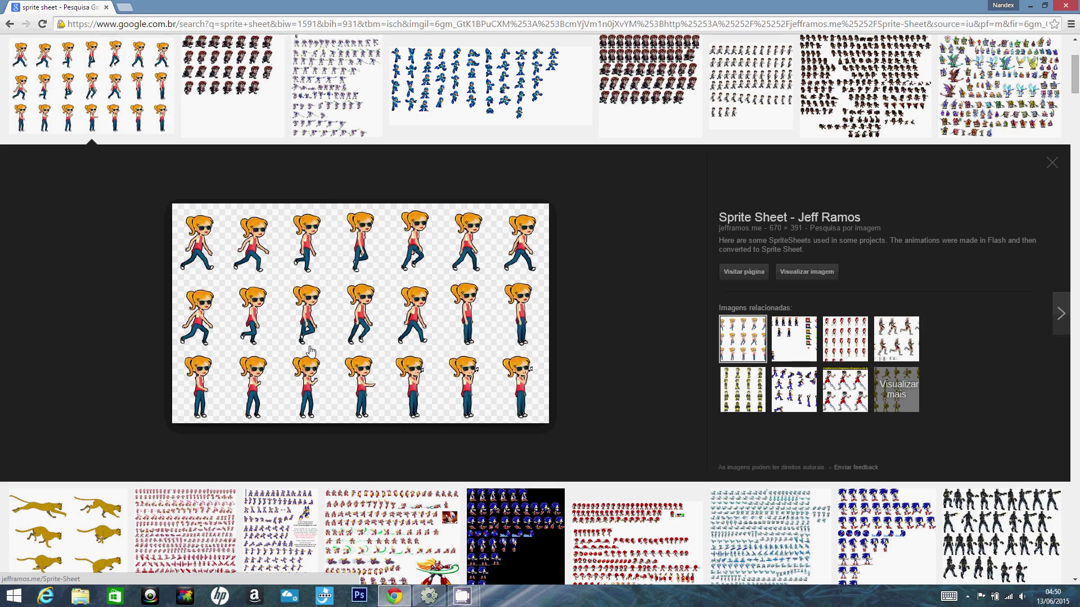
scroll(422, 281, "up", 2)
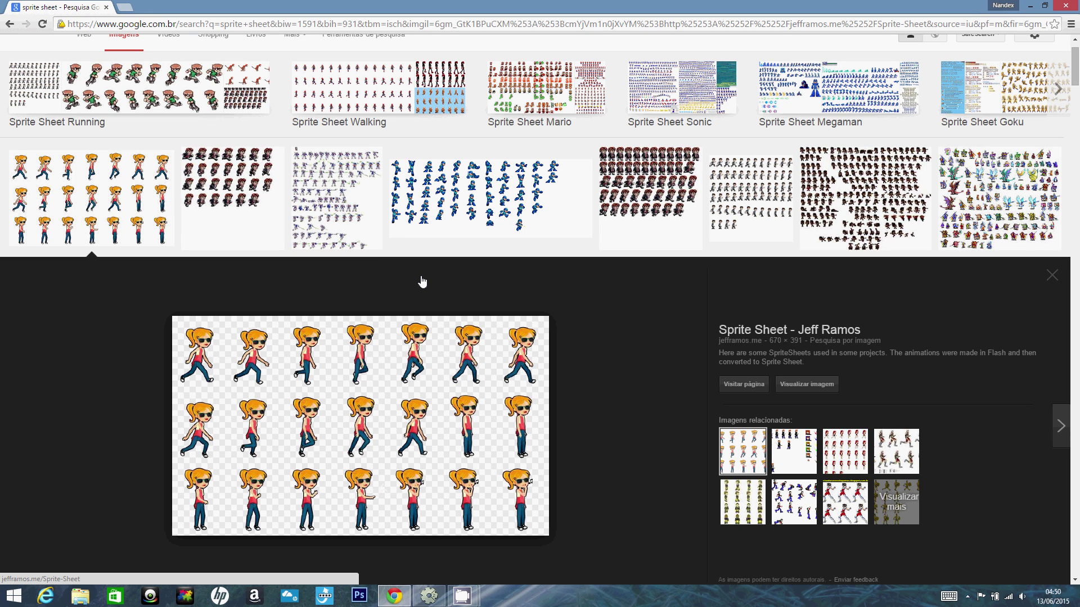
scroll(422, 282, "down", 3)
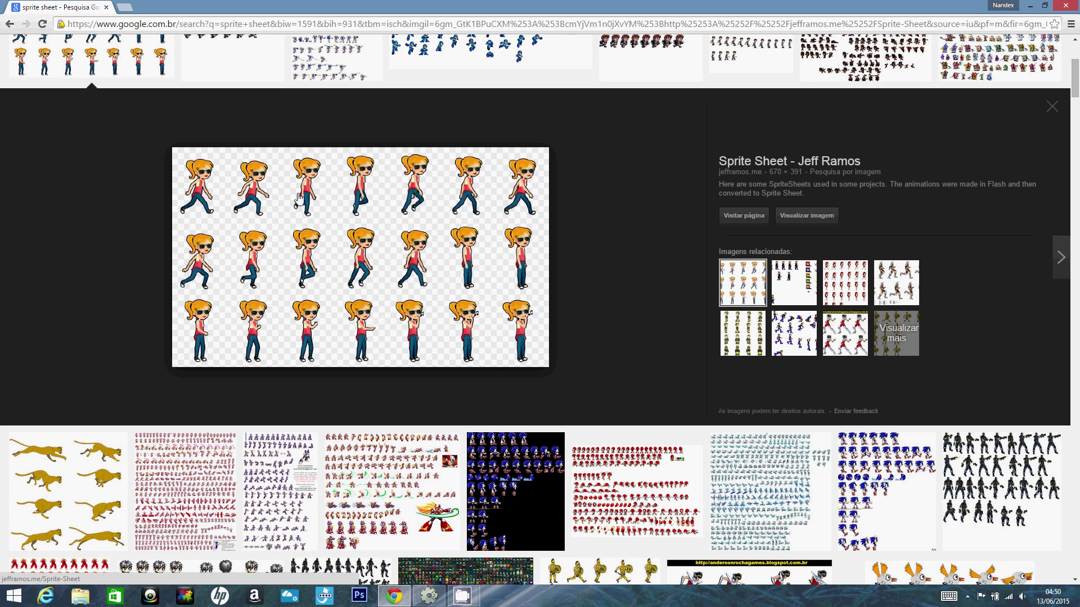
- Browse the sprite sheet image results for other example sheets and open the Flare battle sprite sheet preview
scroll(114, 397, "down", 2)
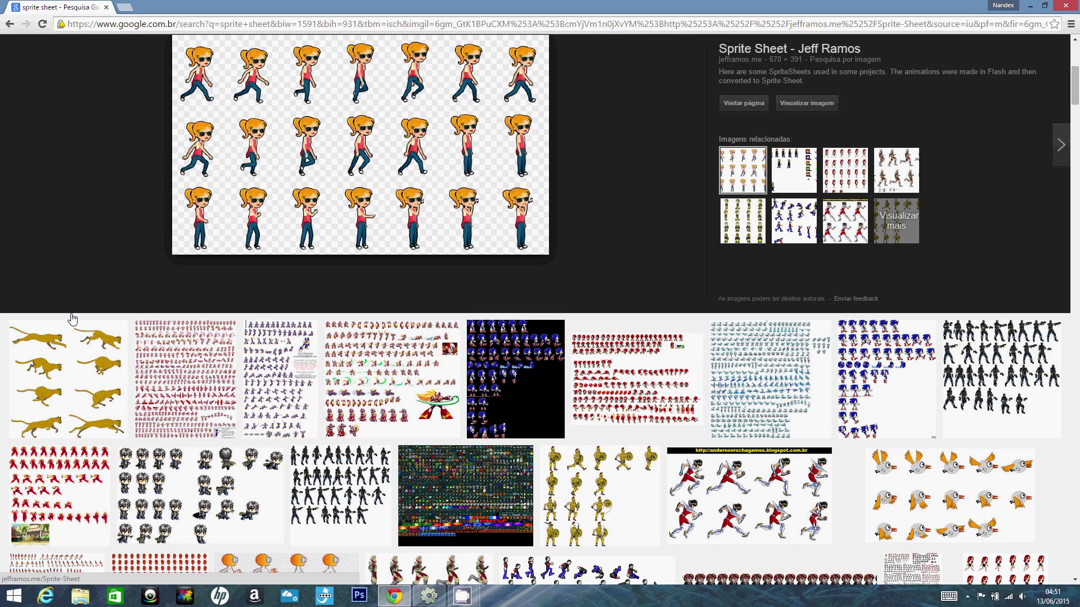
scroll(72, 442, "up", 5)
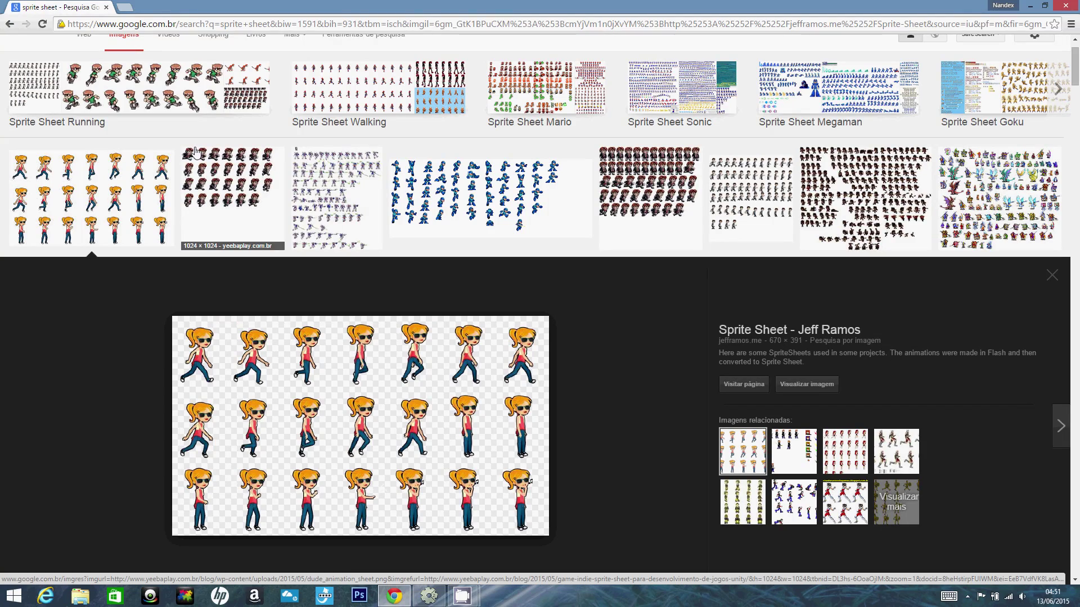
scroll(196, 225, "down", 5)
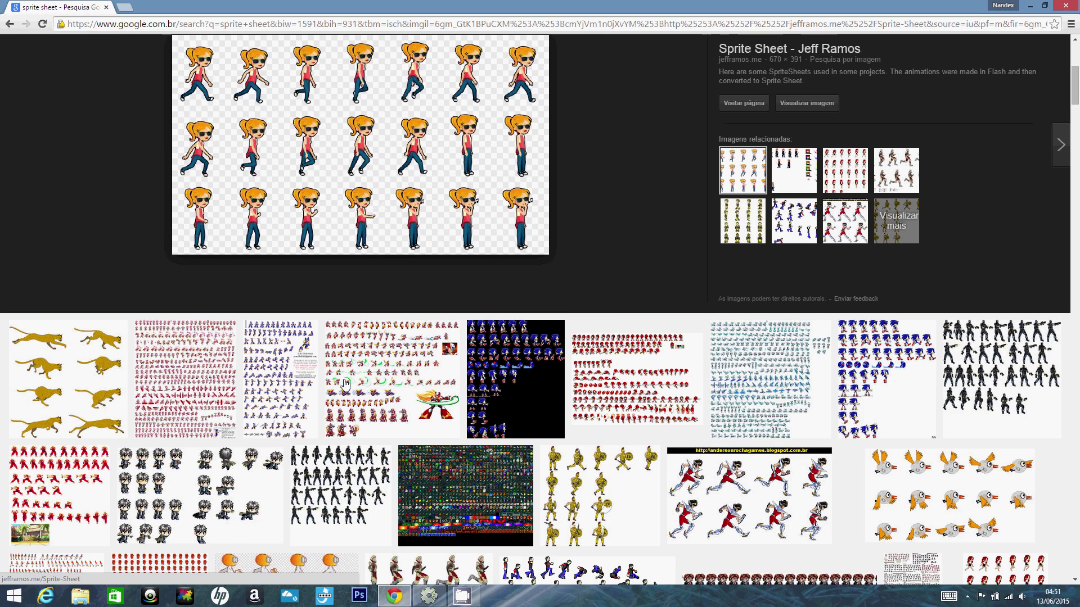
scroll(535, 394, "down", 2)
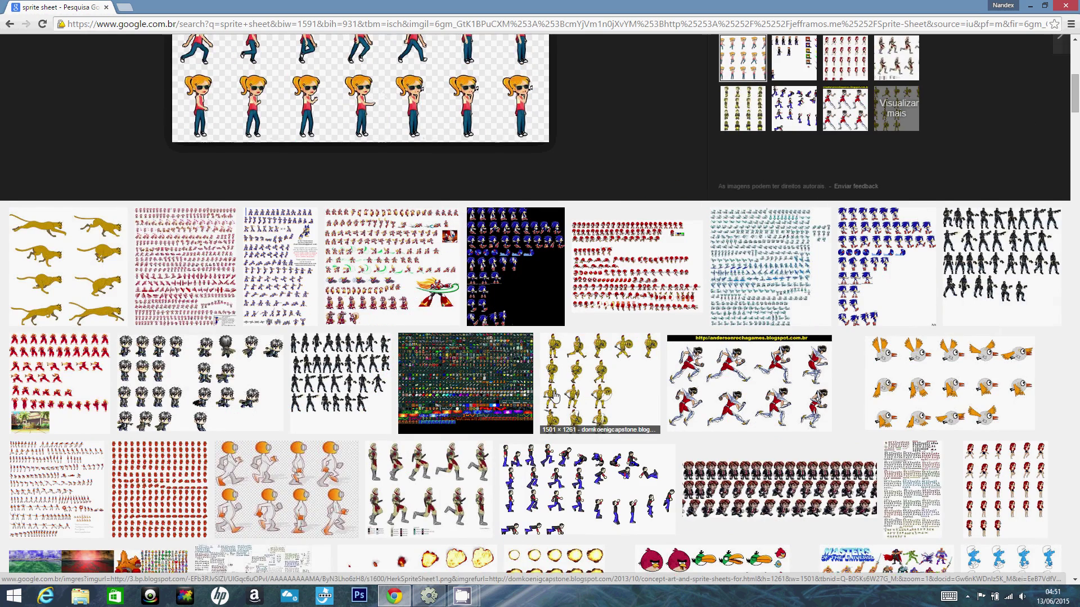
scroll(250, 374, "down", 1)
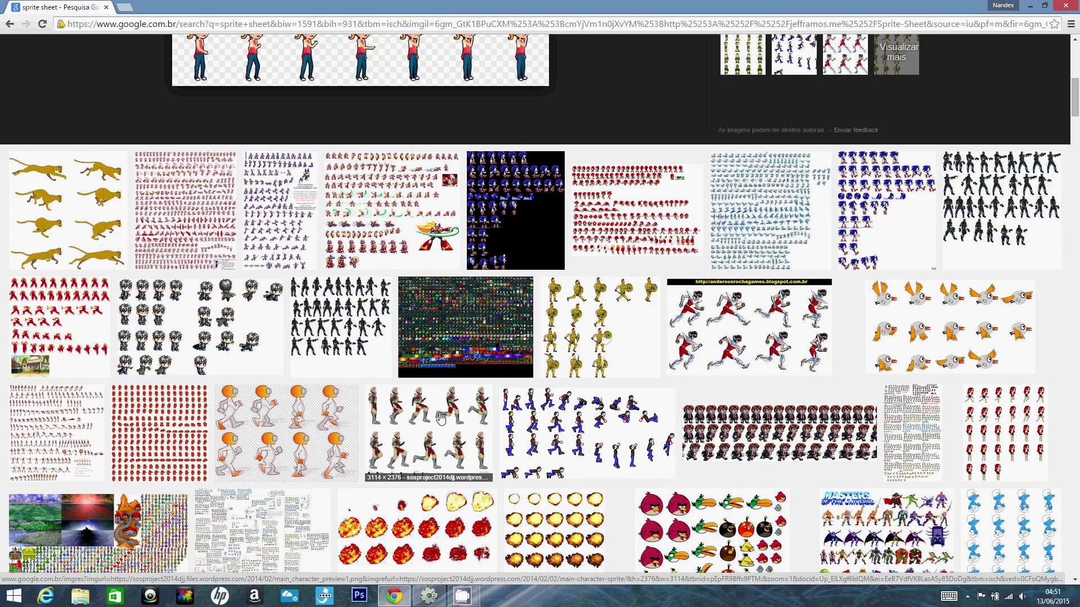
scroll(441, 417, "down", 2)
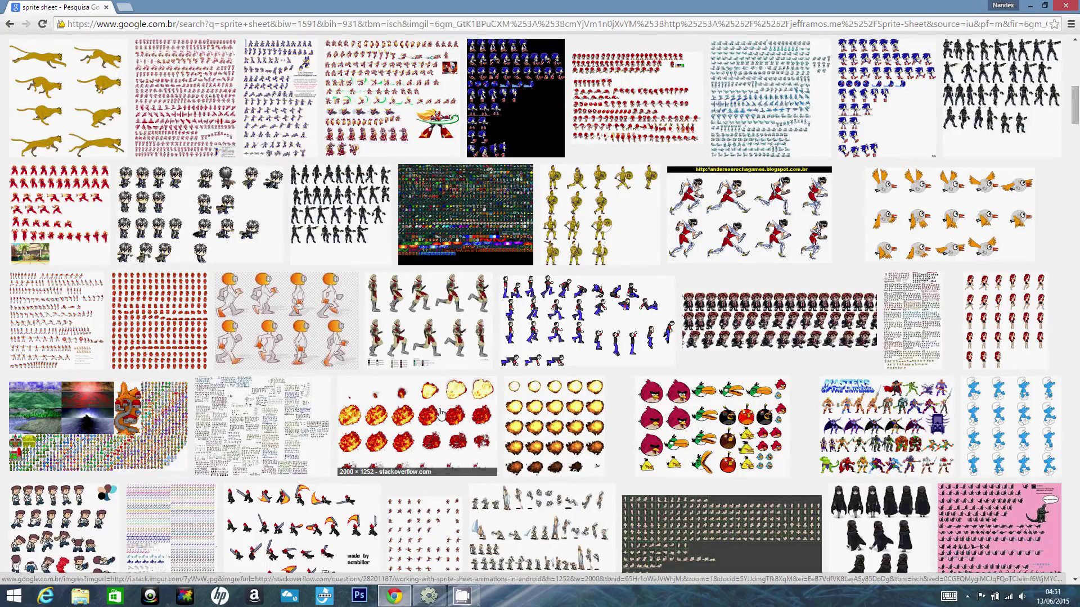
scroll(441, 415, "down", 2)
left_click(306, 417)
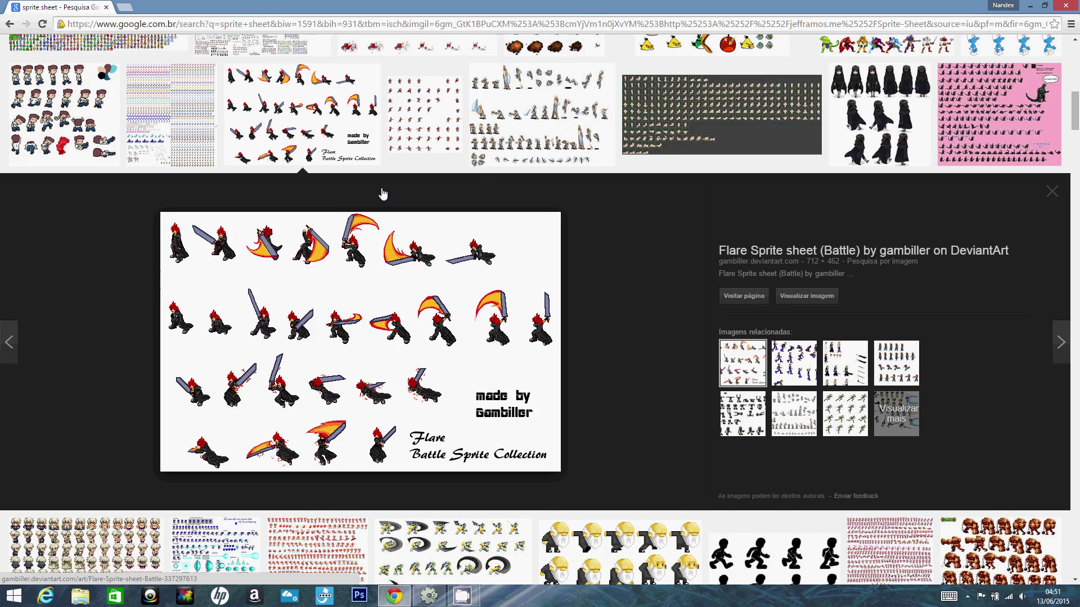
- Return to the first image results and open the preview of the girl's sprite sheet again
scroll(383, 194, "up", 6)
scroll(393, 213, "up", 6)
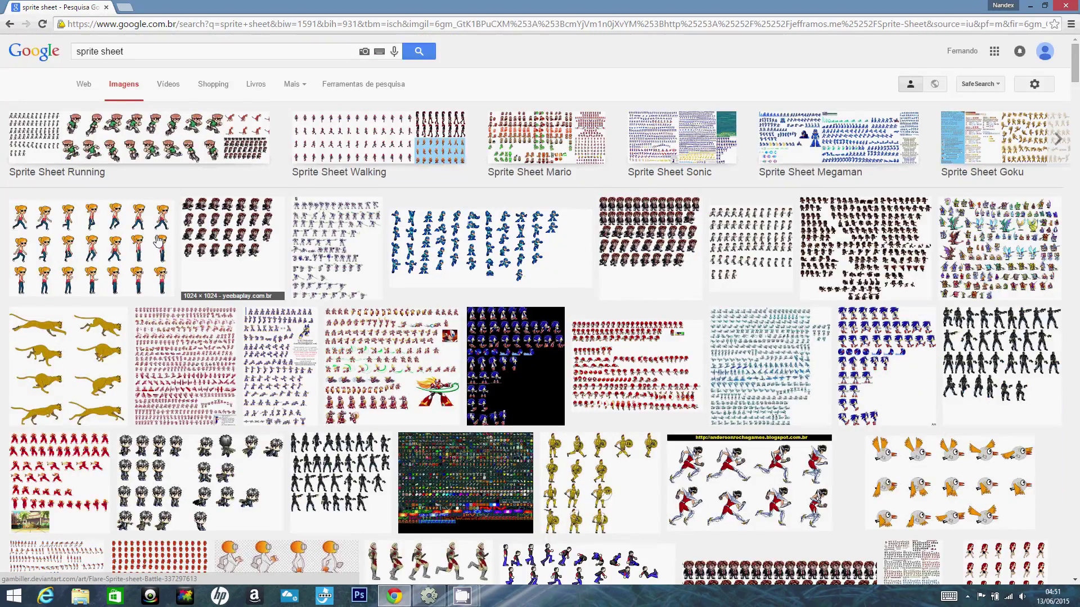
left_click(159, 241)
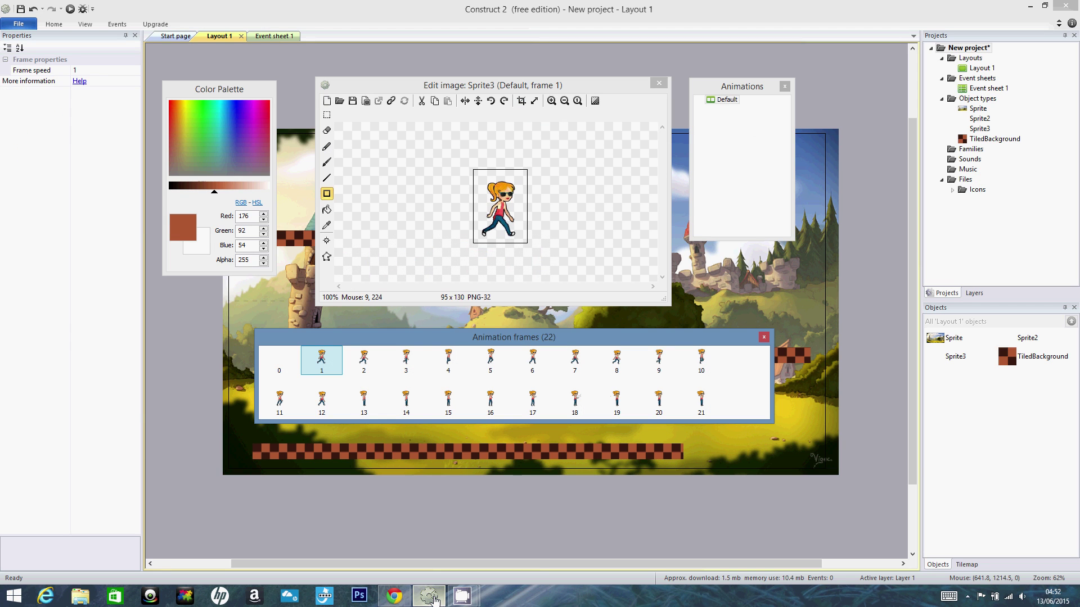
- In Construct 2, examine the walking poses in the imported animation frames from frame 1 to frame 9
left_click(448, 359)
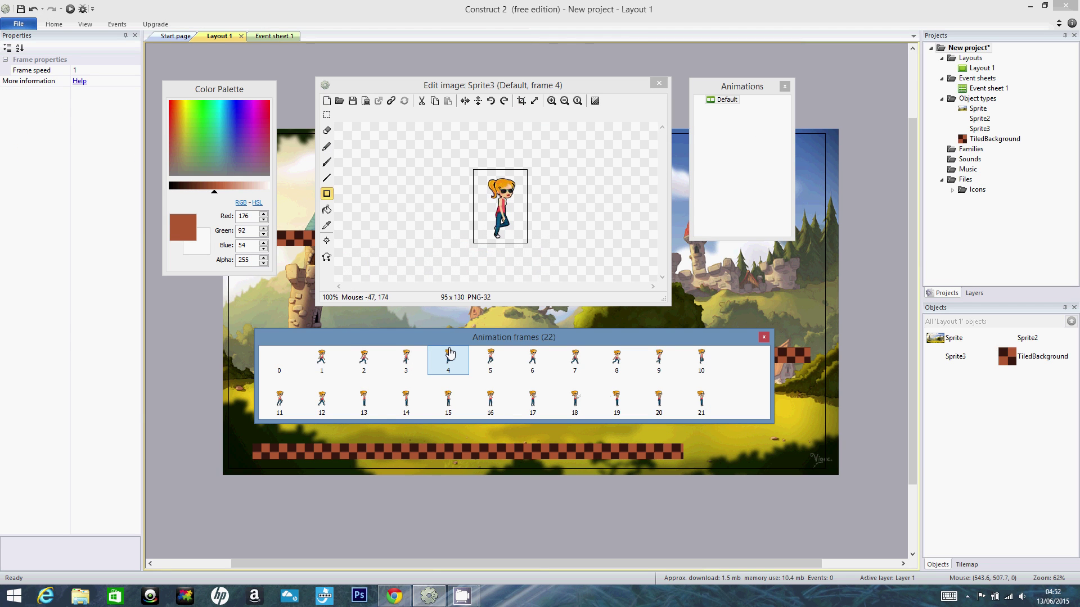
left_click(492, 358)
left_click(575, 359)
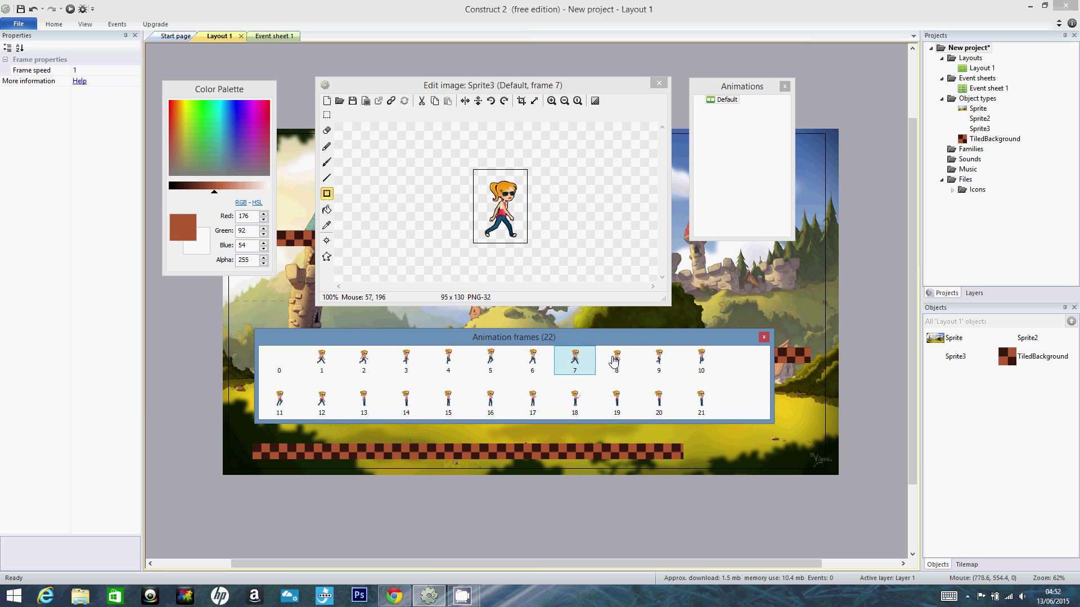
left_click(659, 358)
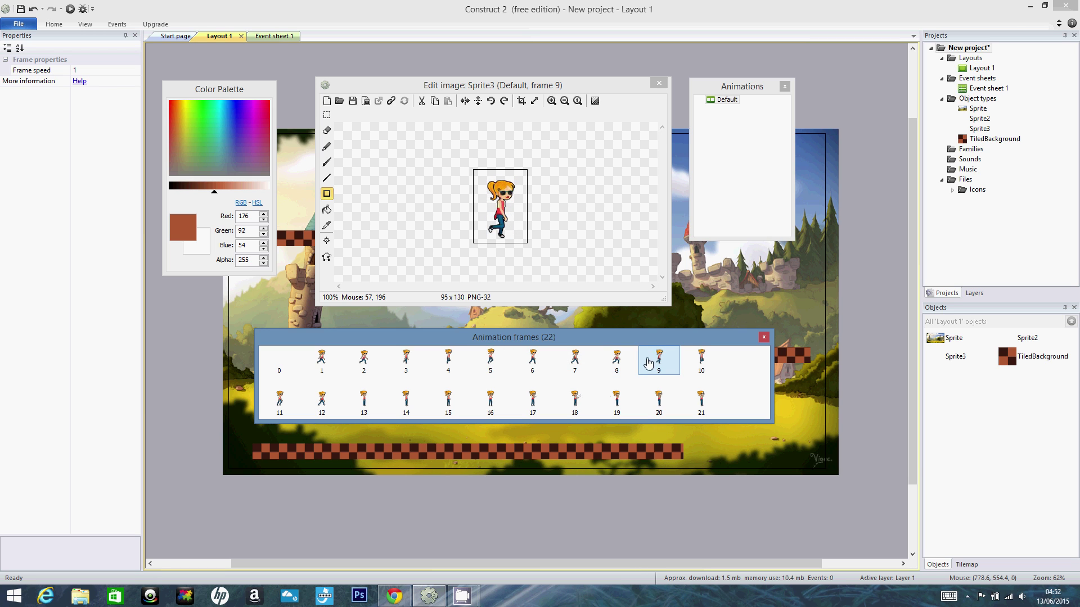
left_click(1022, 15)
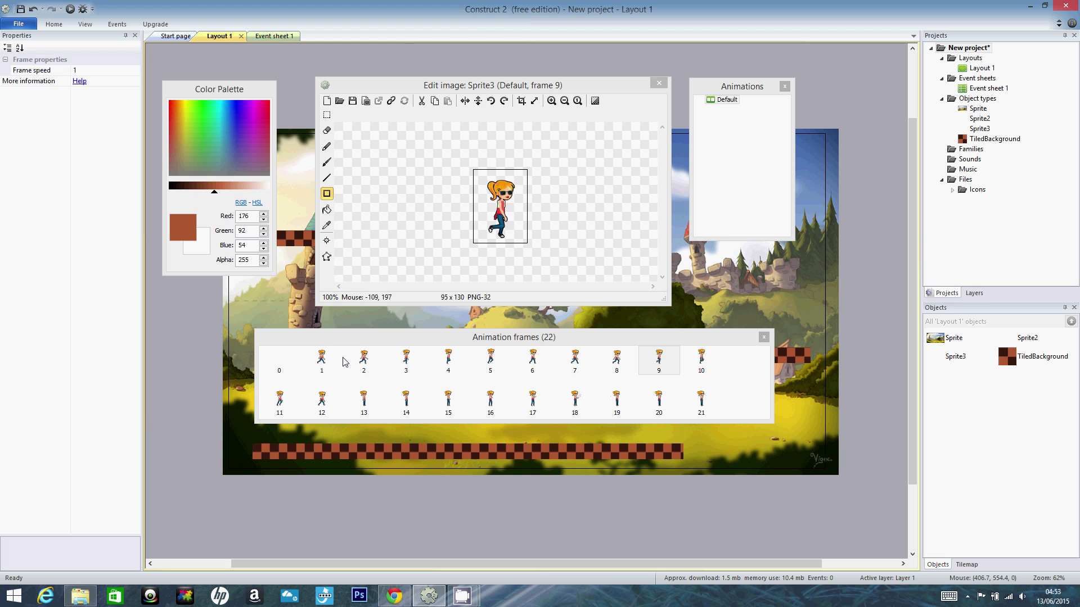
left_click(323, 360)
left_click(408, 358)
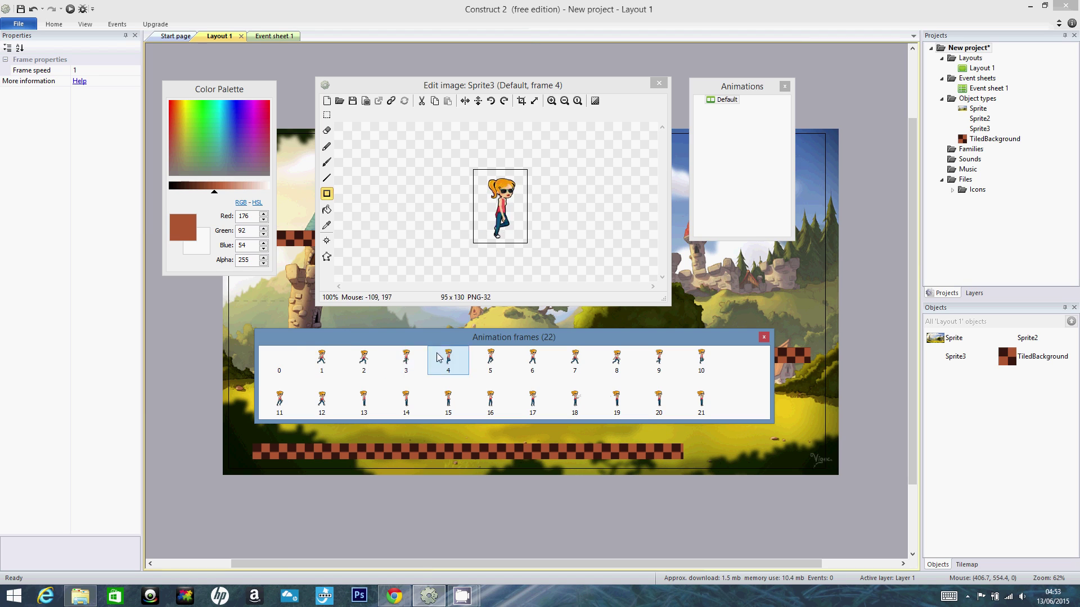
key("Right")
- Delete the empty frame 0 from the sprite's Default animation
left_click(291, 365)
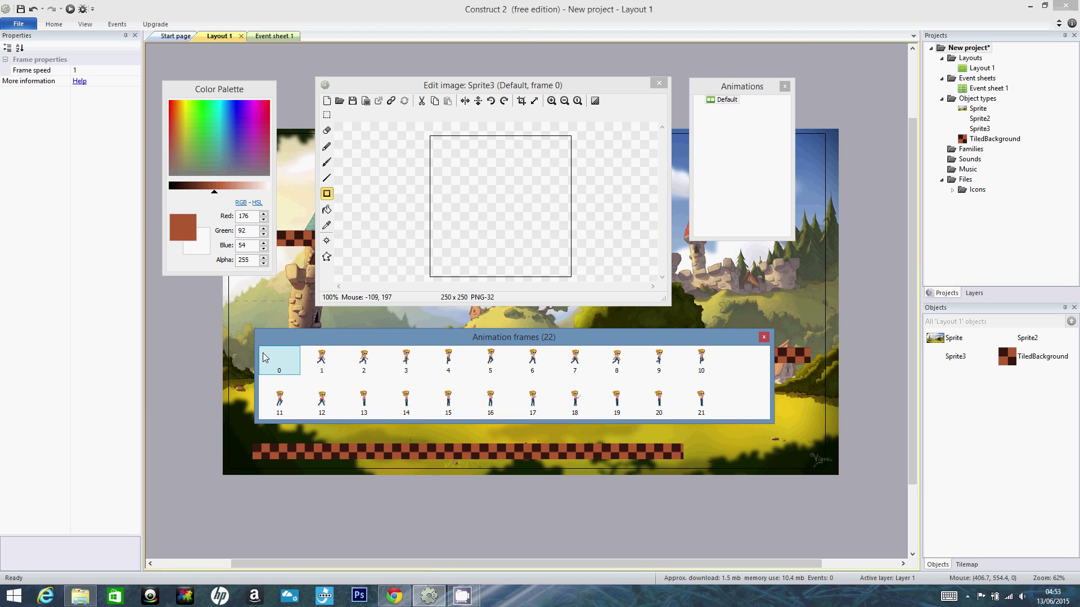
right_click(279, 356)
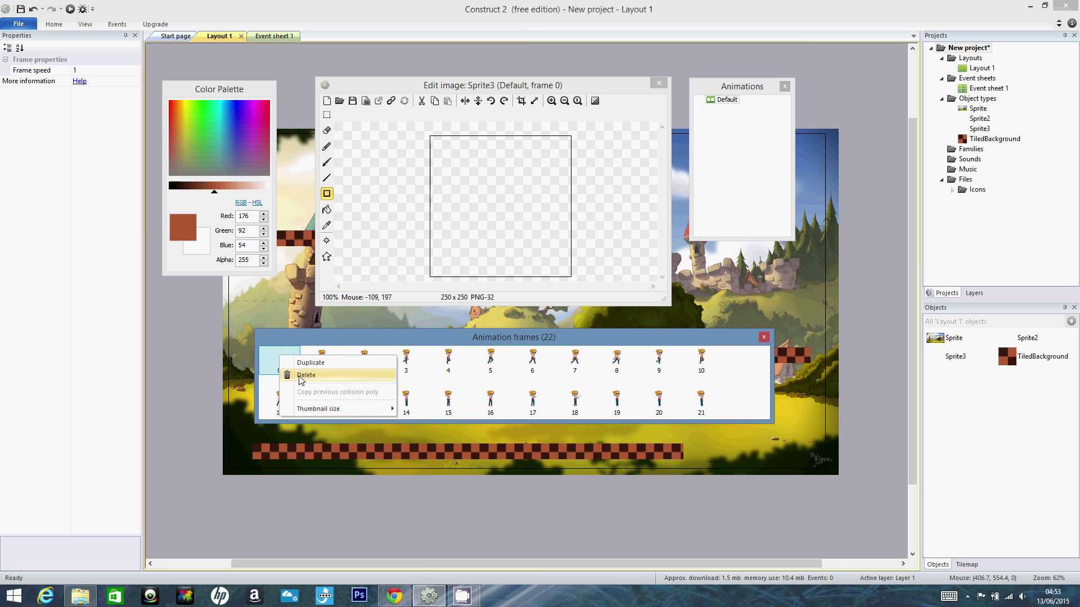
left_click(306, 375)
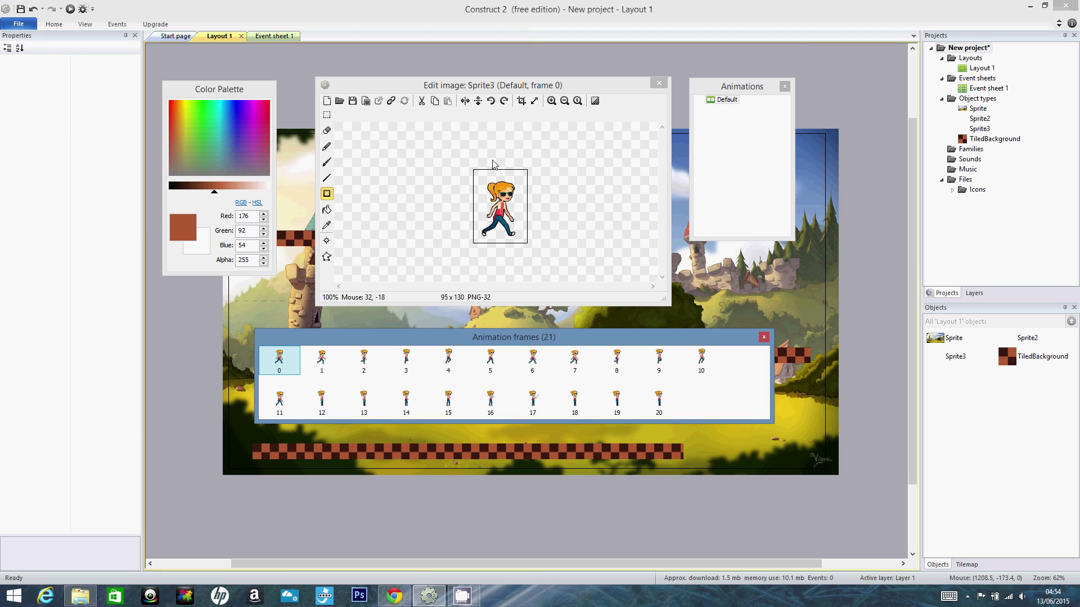
- Crop the transparent edges of animation frames 0, 1 and 2 one at a time
left_click(521, 102)
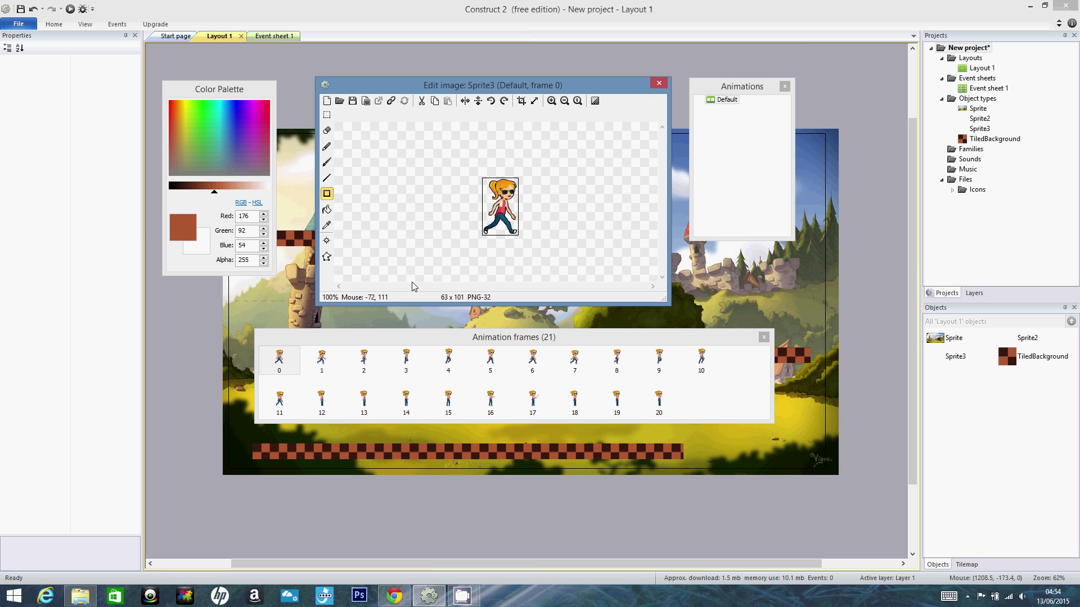
left_click(321, 360)
left_click(521, 101)
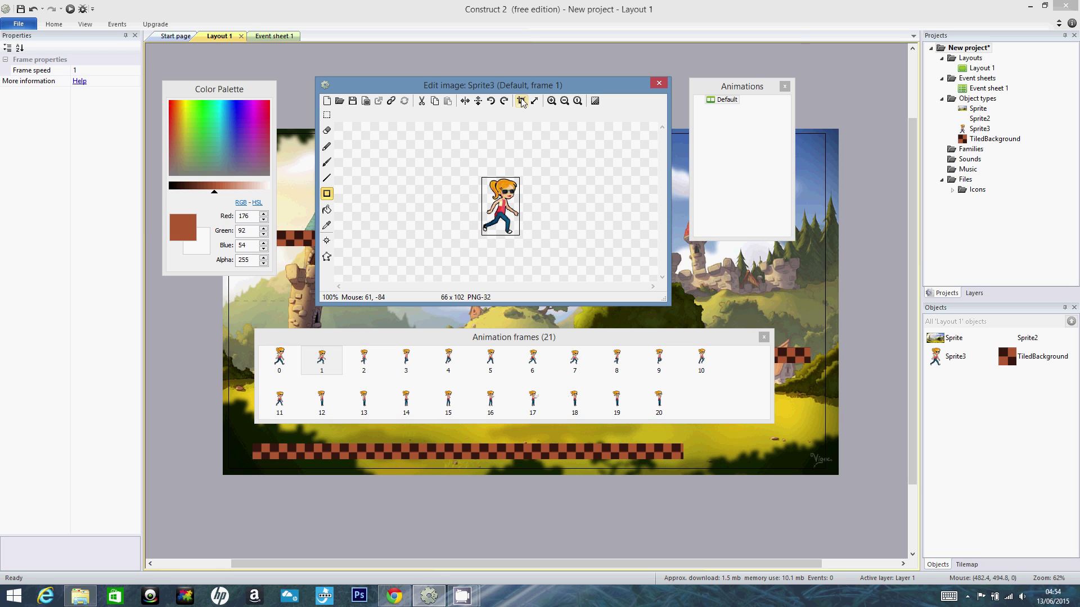
left_click(365, 360)
left_click(522, 101)
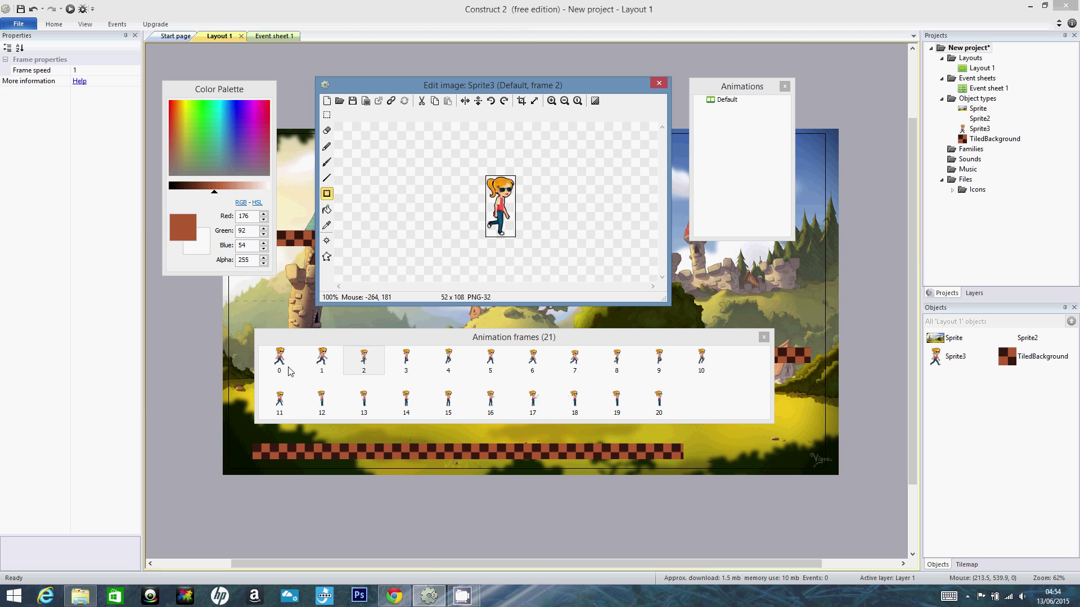
- Crop the transparent edges of all the animation's frames at once, starting from frame 3
left_click(375, 361)
left_click(408, 365)
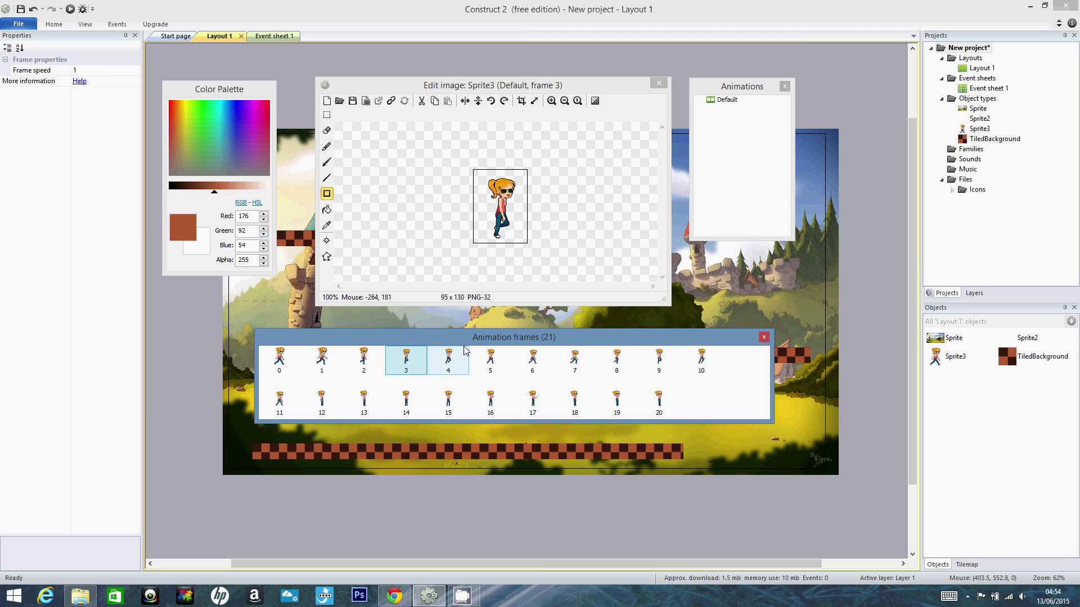
left_click(521, 102, "shift")
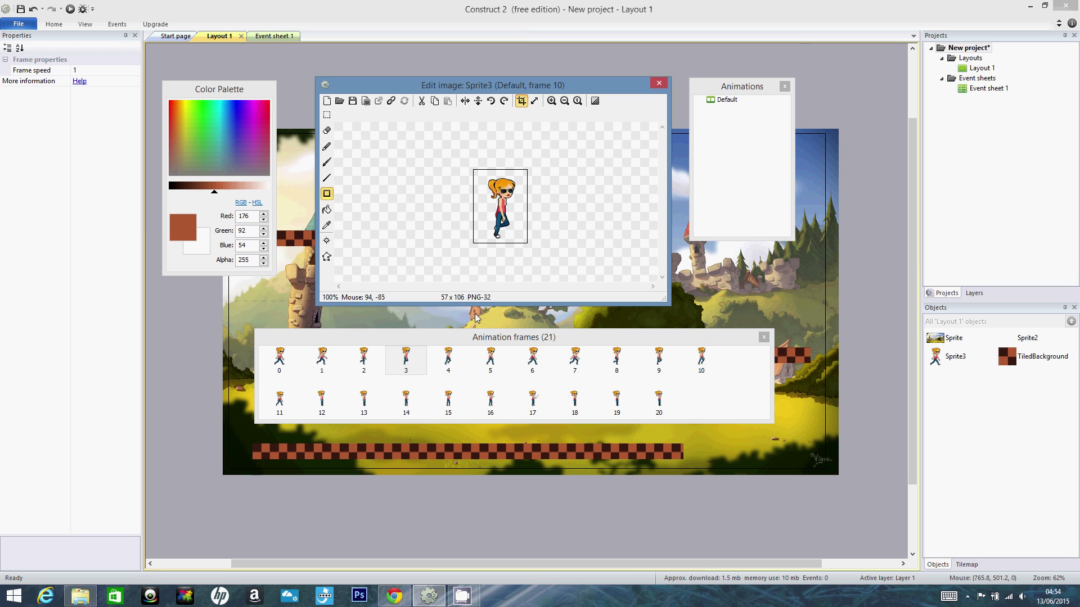
- Look through the cropped animation frames to check their borders, ending on frame 0
left_click(446, 362)
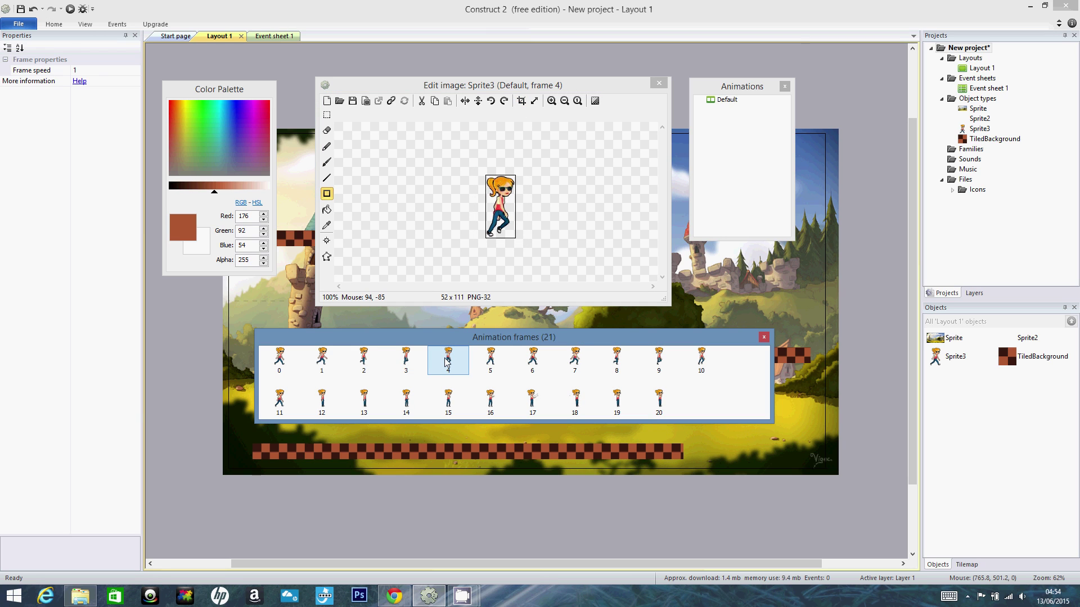
left_click(532, 360)
left_click(617, 360)
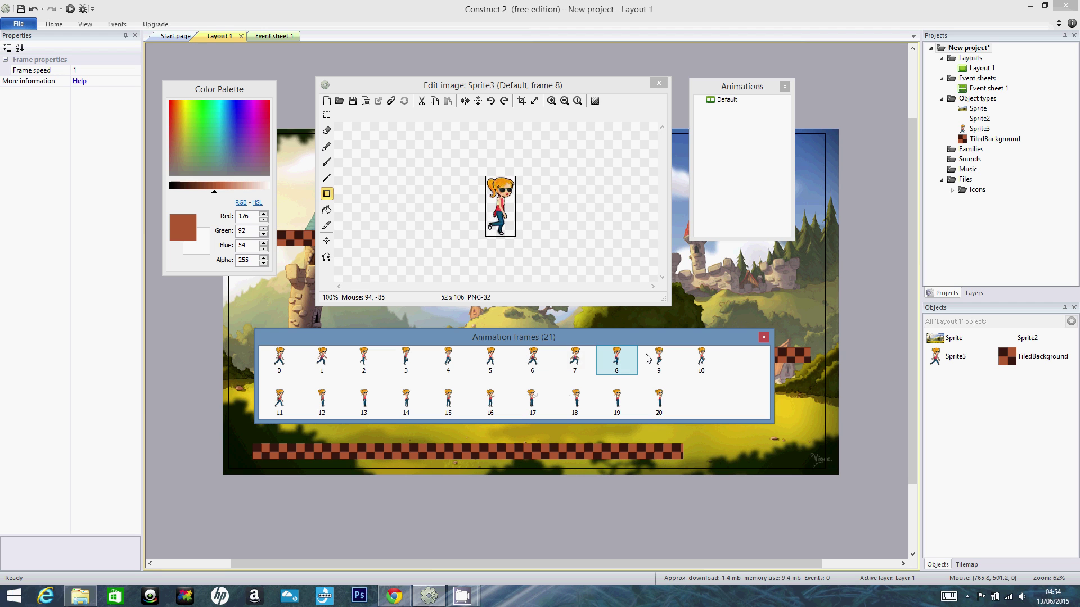
left_click(701, 360)
left_click(270, 367)
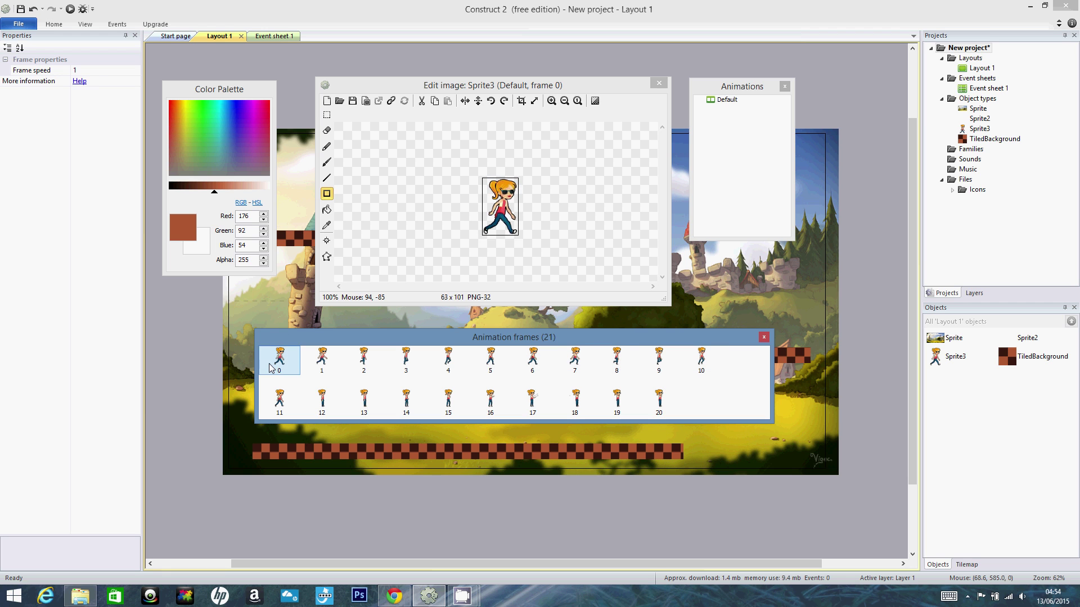
- Review the girl's sprite sheet in Chrome, then examine frames 2 to 20 in Construct 2 to tell walking from standing poses
left_click(395, 597)
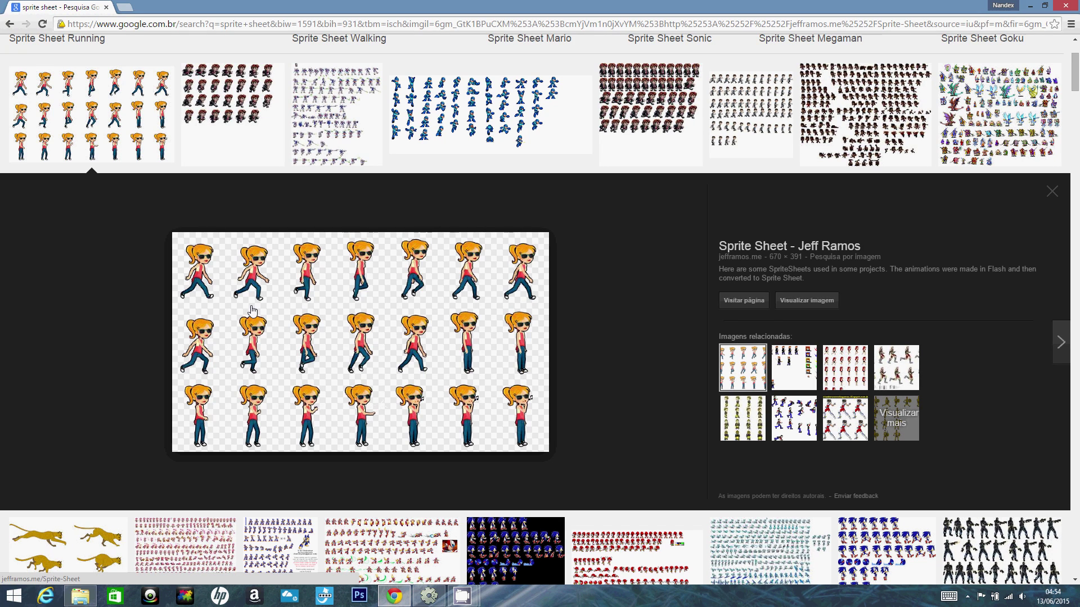
mouse_move(438, 601)
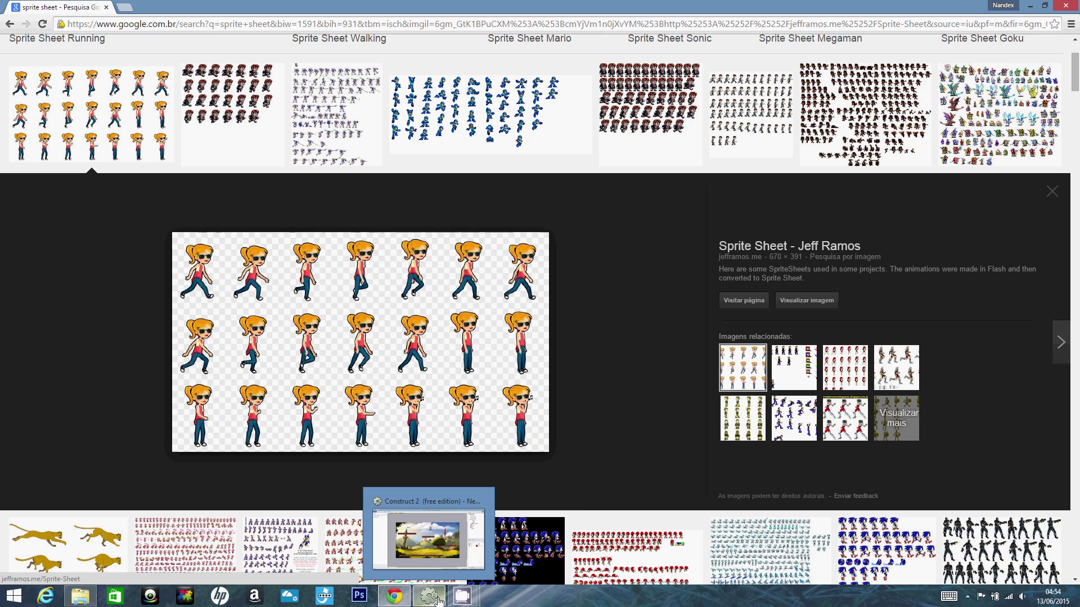
left_click(436, 602)
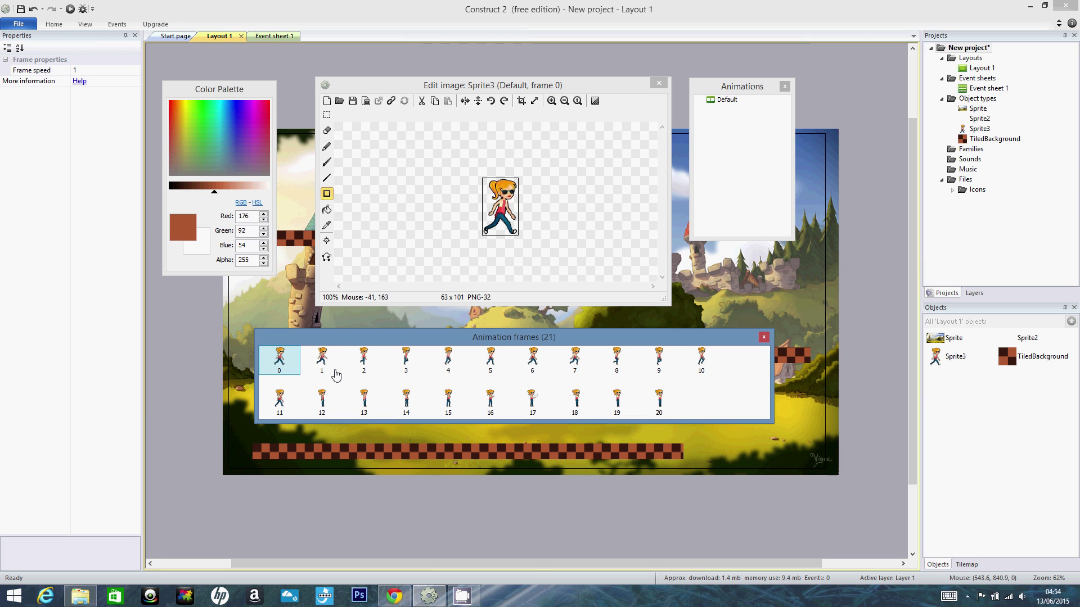
left_click(364, 363)
left_click(448, 361)
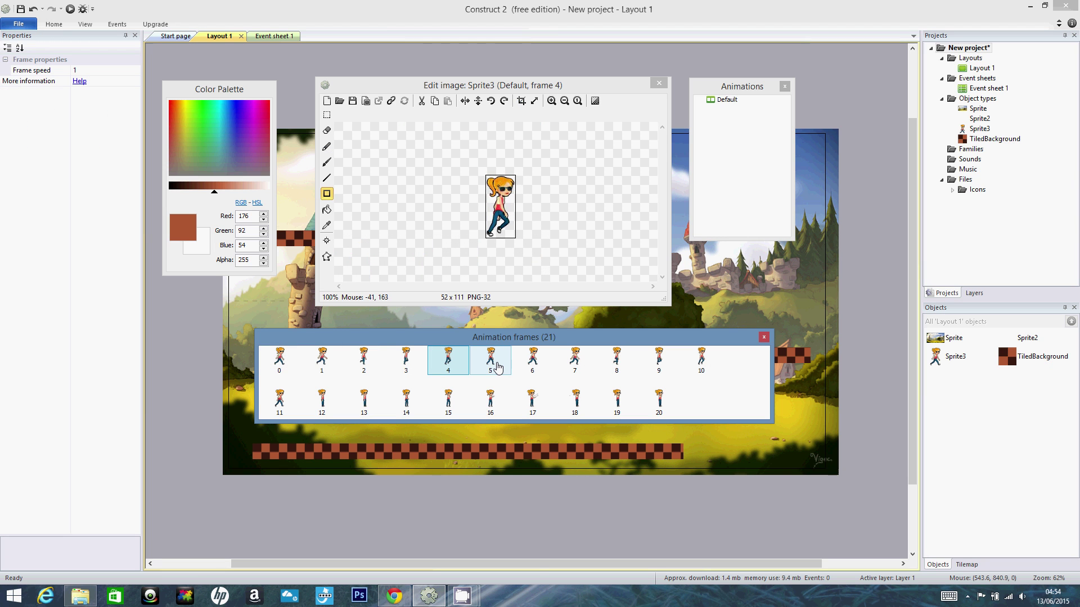
left_click(574, 361)
left_click(701, 359)
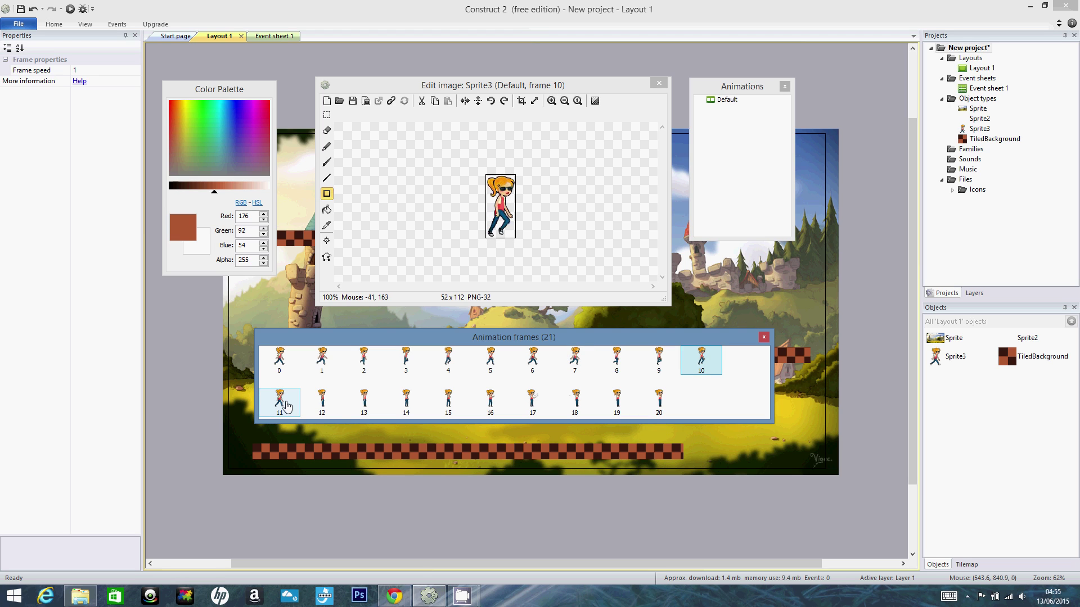
left_click(364, 401)
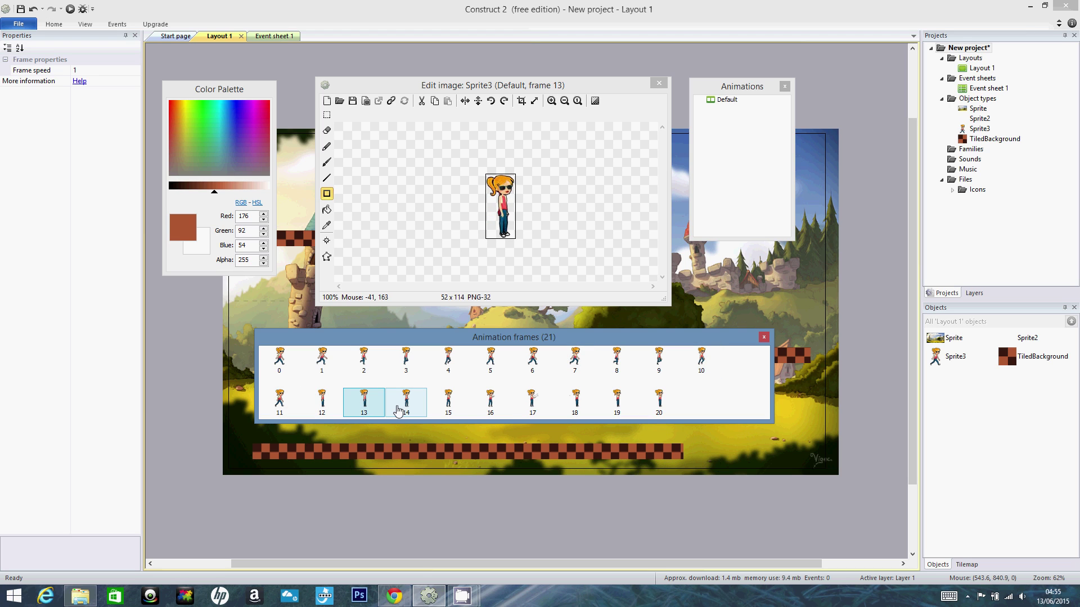
left_click(490, 402)
left_click(574, 401)
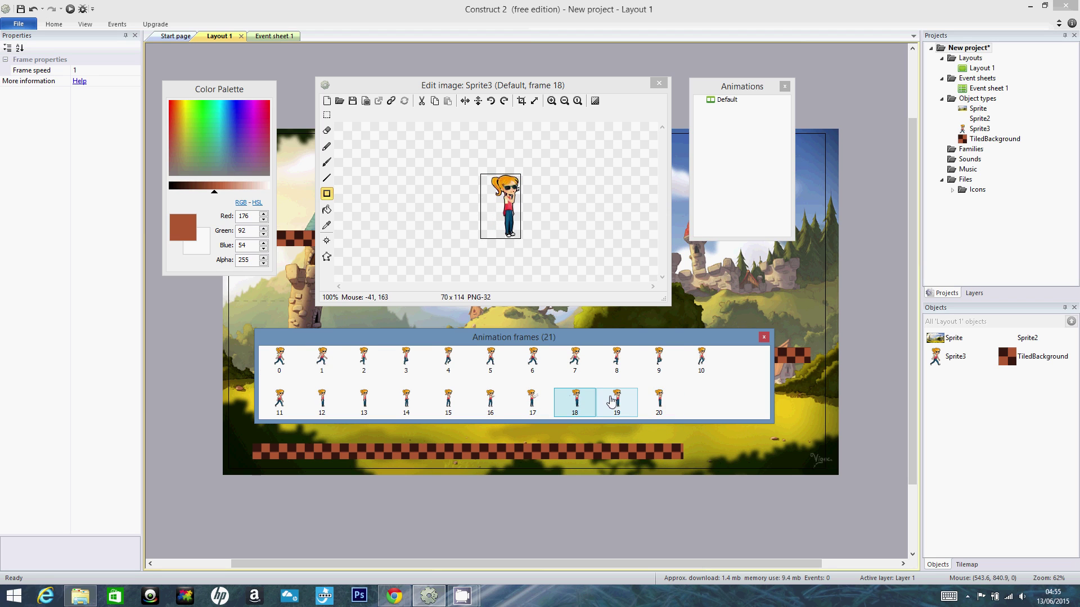
left_click(659, 401)
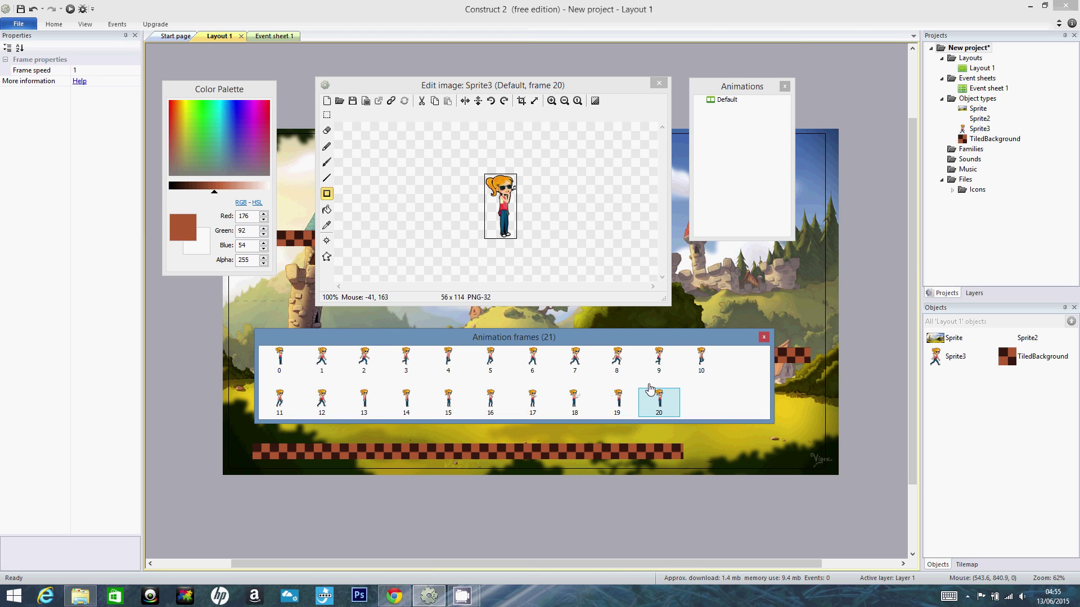
- Delete the standing-pose frames 13 to 20 and frame 0 from the sprite's animation
left_click(371, 411)
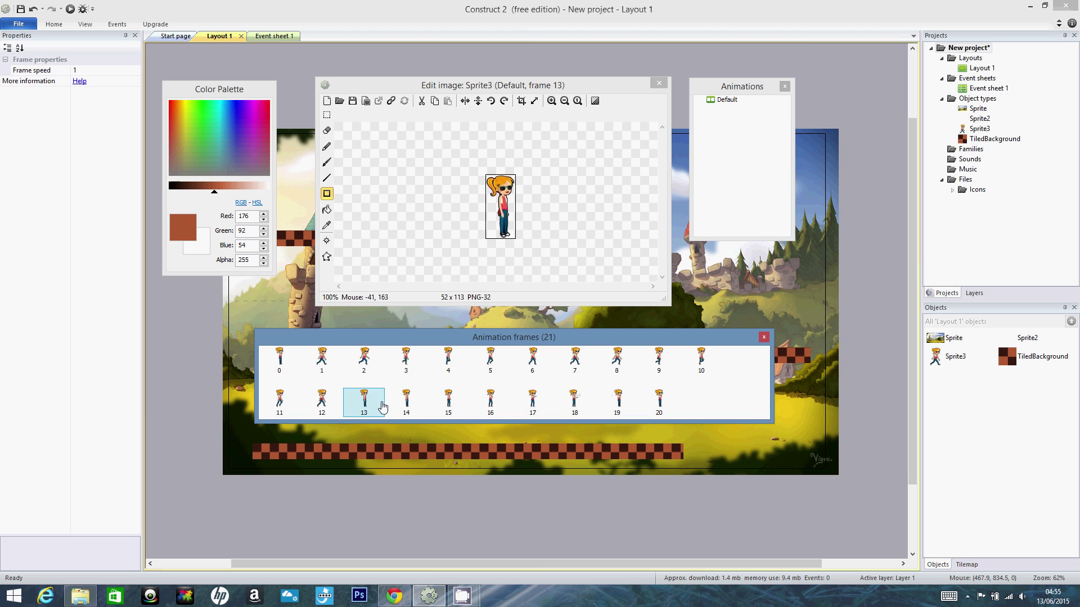
key("Delete")
key("Delete")
key("Delete")
key("Delete")
key("Delete")
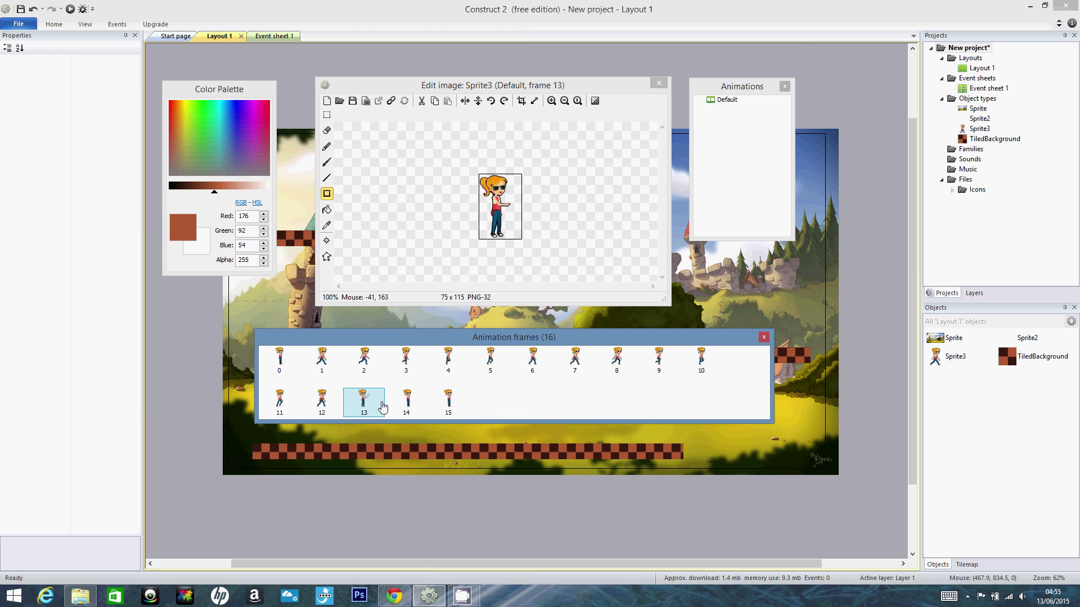
key("Delete")
key("Delete")
key("Delete")
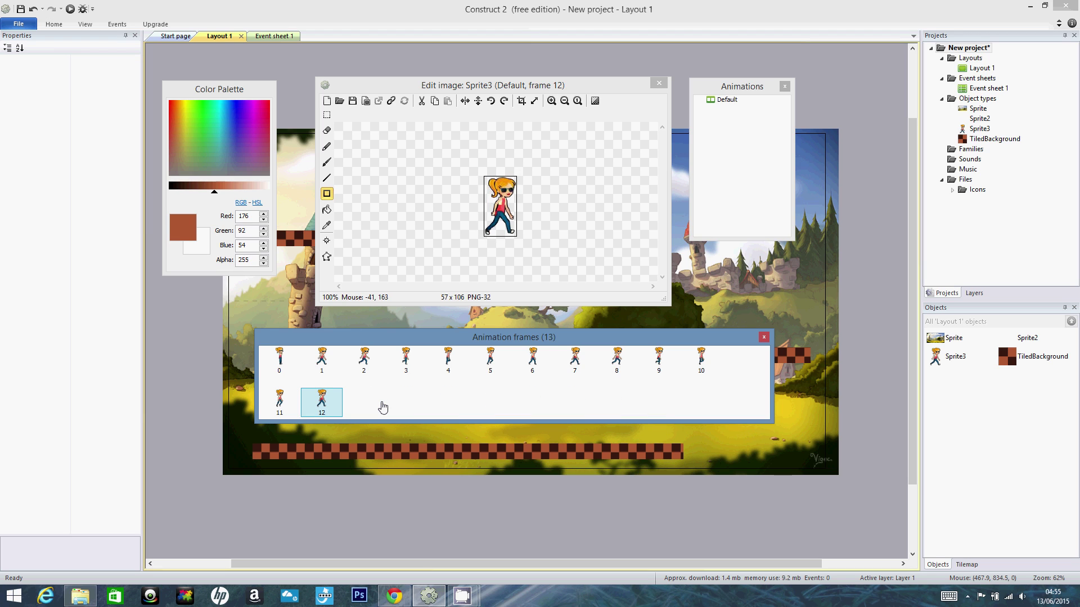
left_click(283, 362)
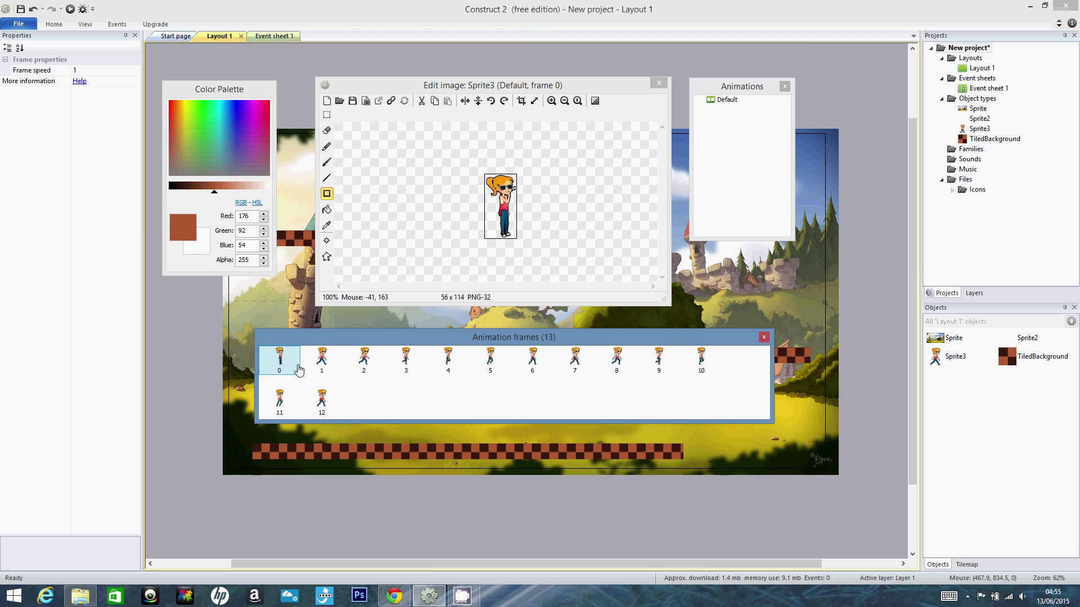
key("Delete")
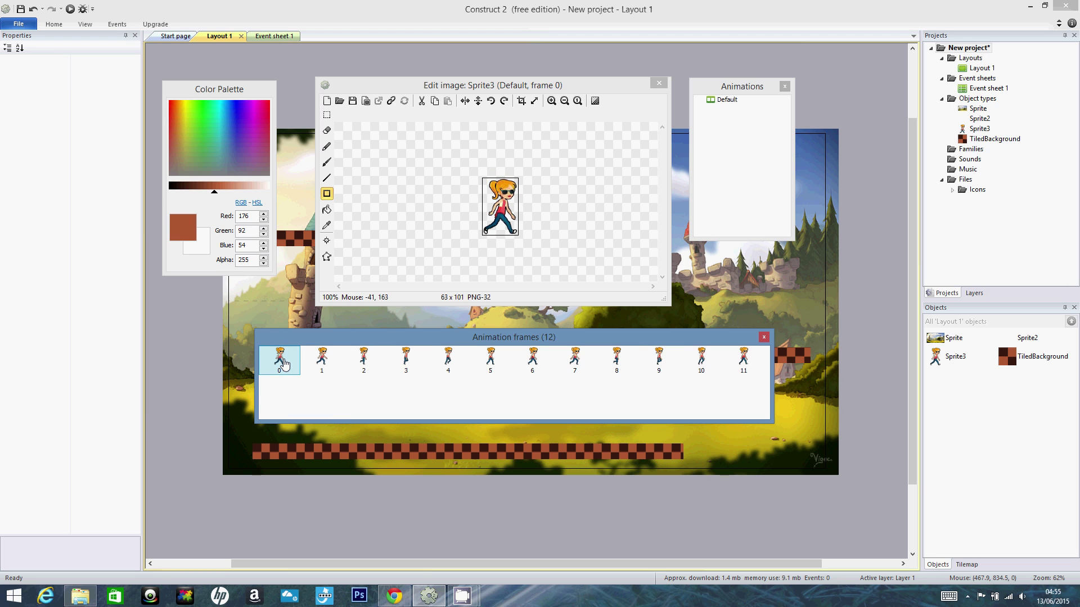
- Look through the remaining animation frames from 1 to 11 to check that only walking poses are left
left_click(322, 361)
left_click(406, 361)
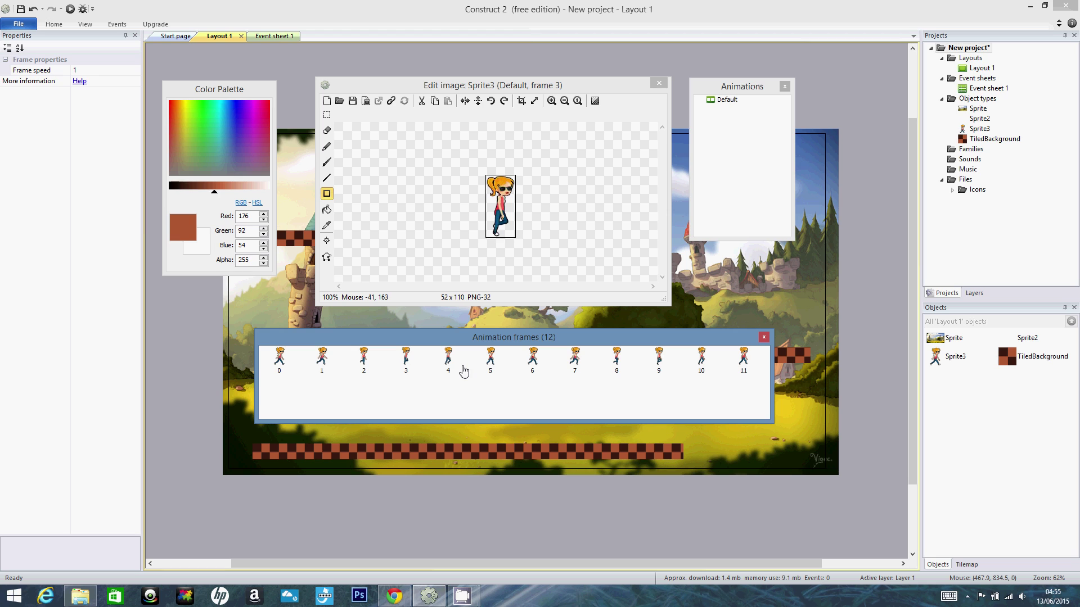
left_click(533, 361)
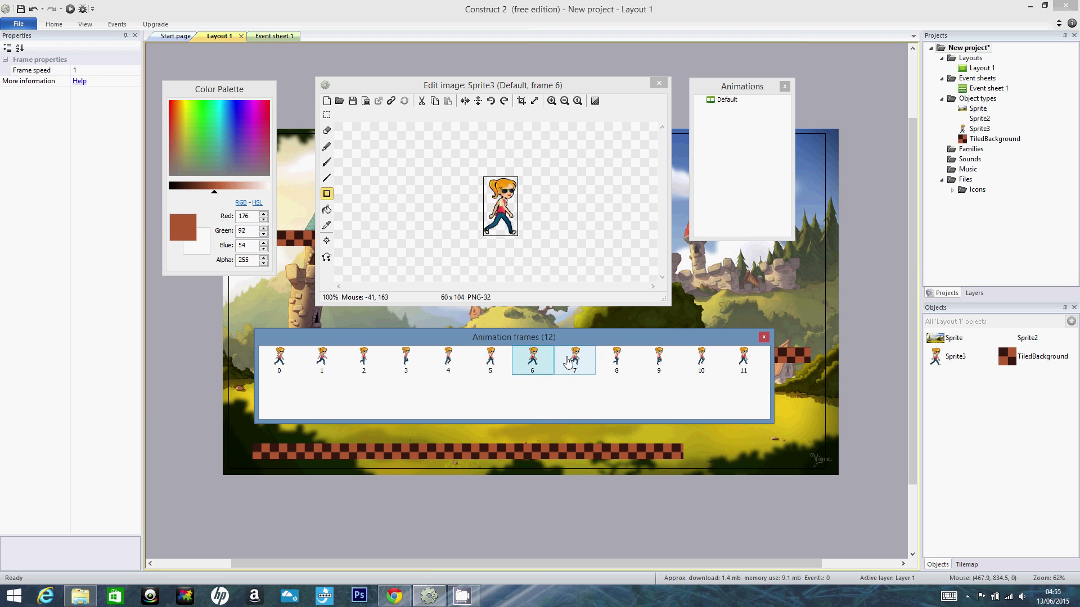
left_click(659, 360)
left_click(744, 360)
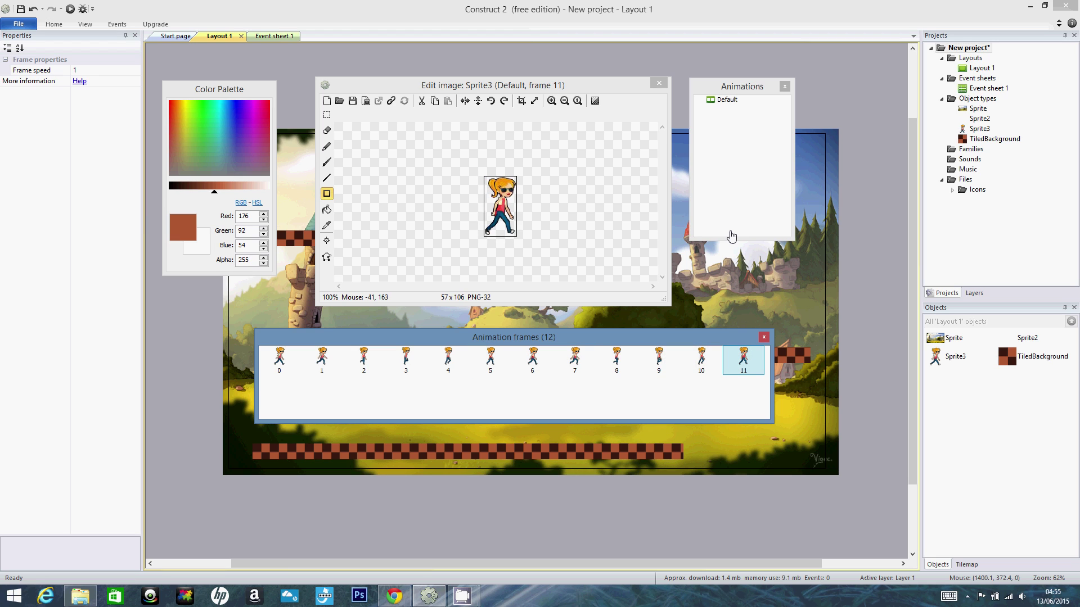
mouse_move(732, 85)
left_mouse_down()
mouse_move(754, 88)
mouse_move(733, 80)
left_mouse_up()
right_click(725, 123)
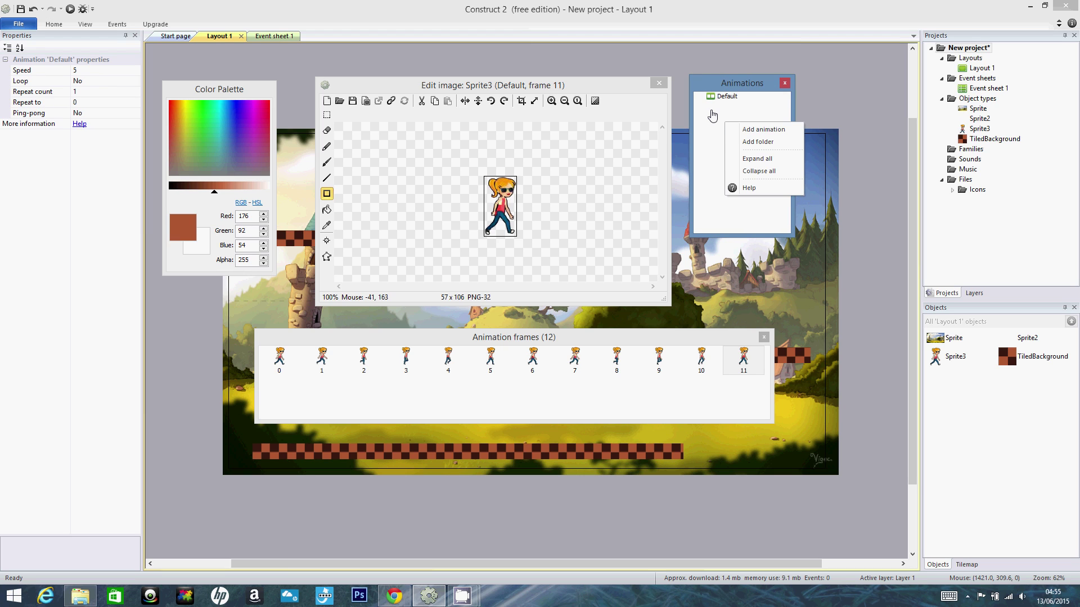
right_click(711, 111)
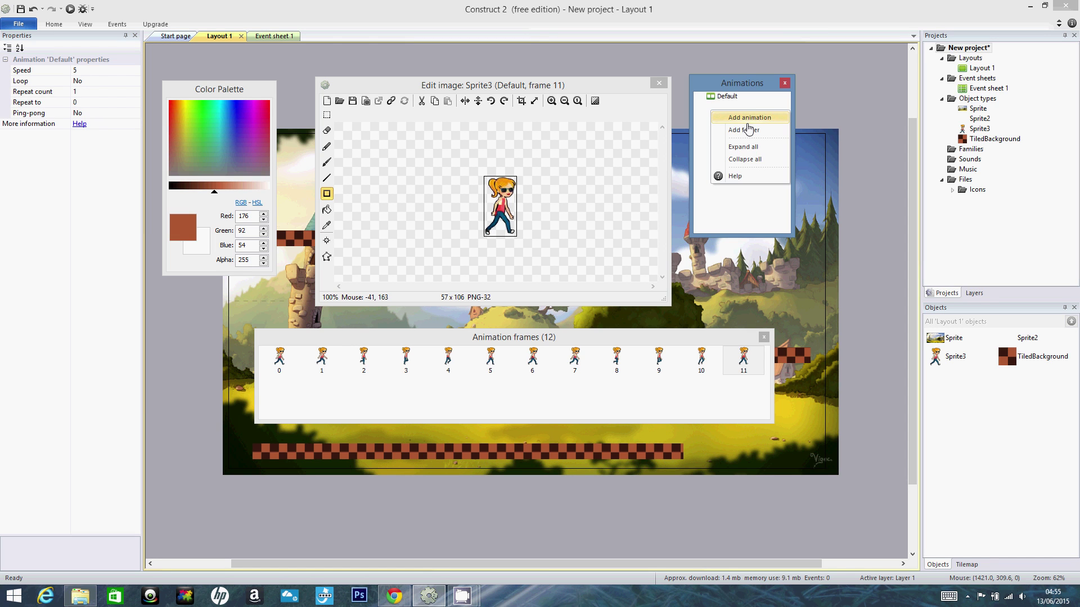
left_click(748, 122)
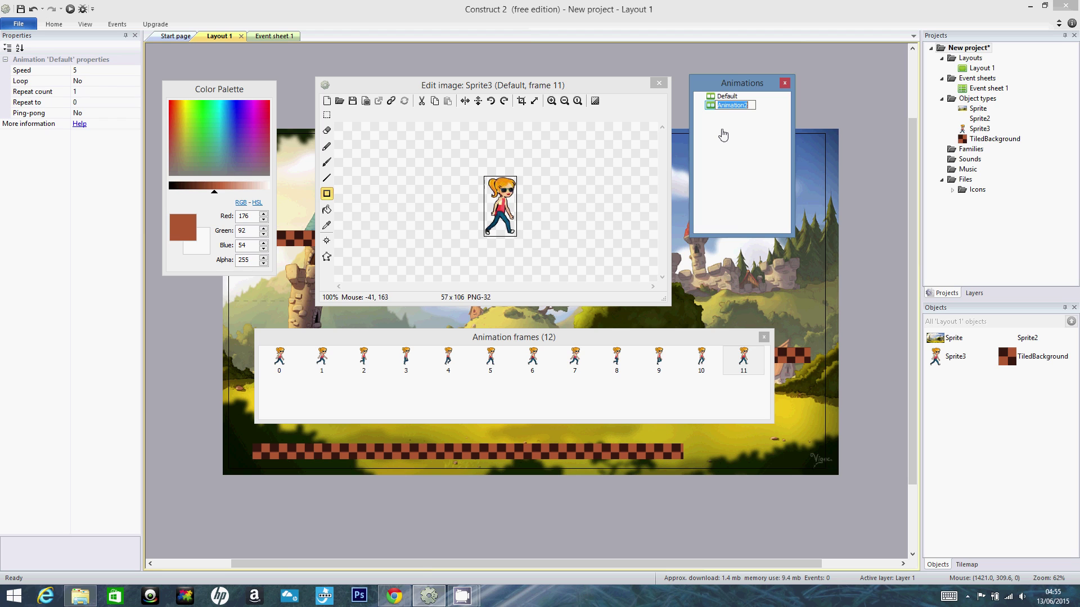
right_click(727, 107)
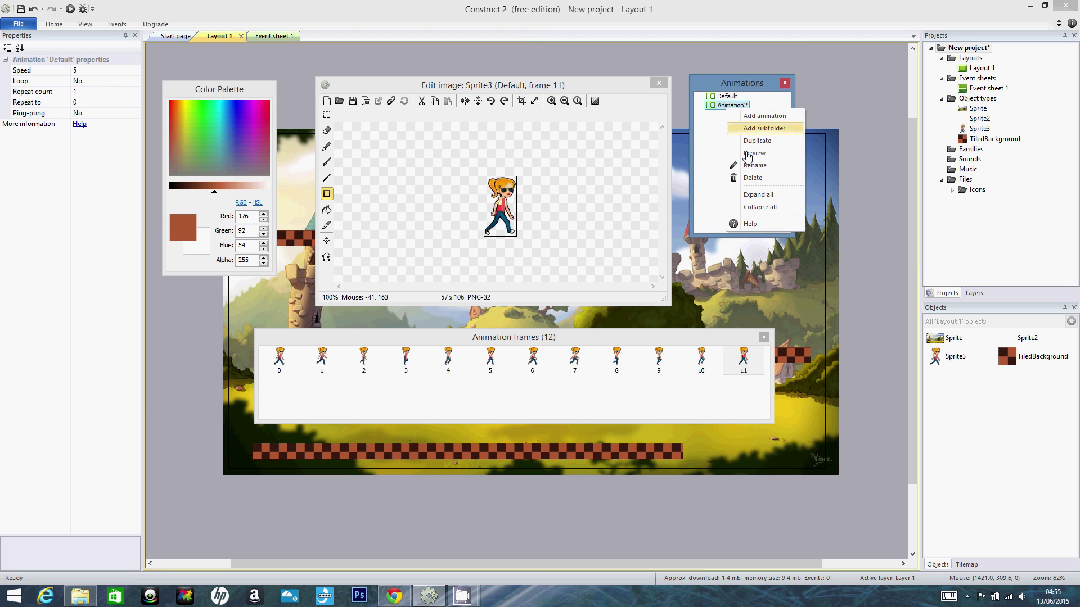
left_click(752, 178)
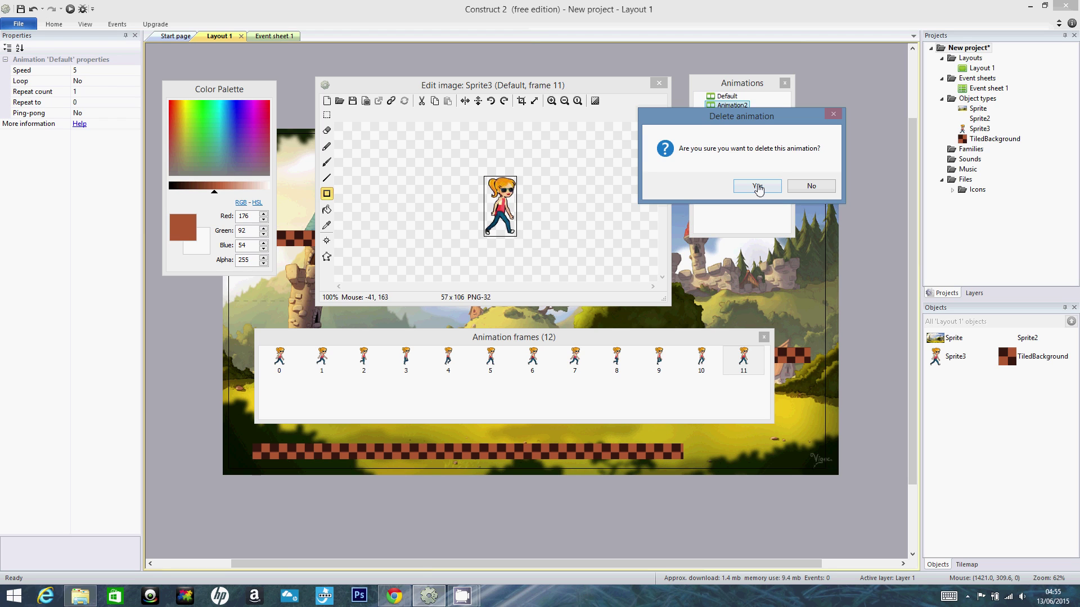
left_click(757, 186)
- Rename the Default animation as Andando
right_click(723, 99)
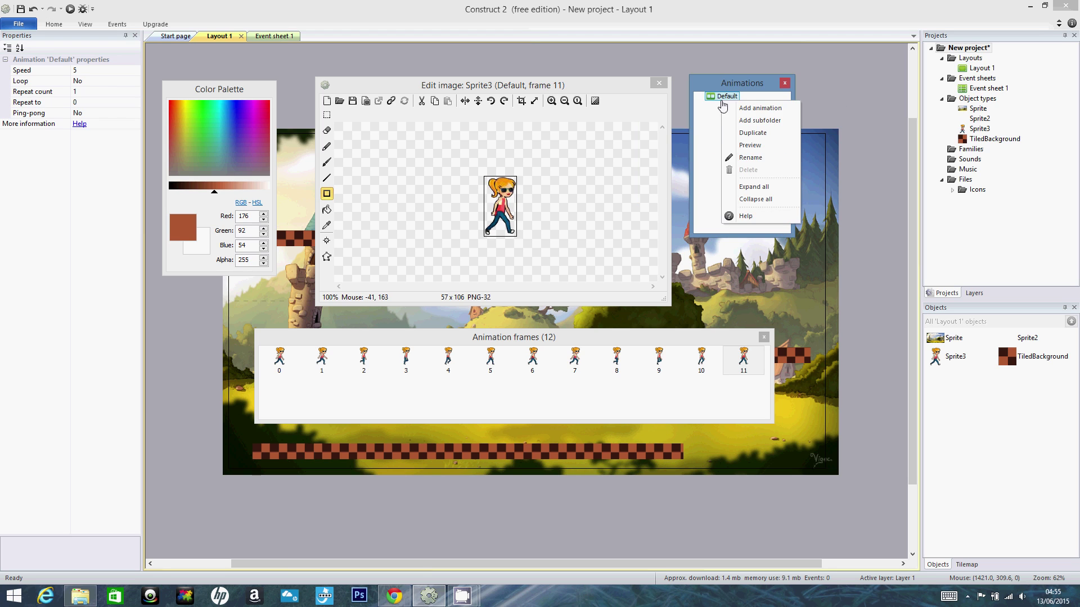
left_click(765, 159)
type("An")
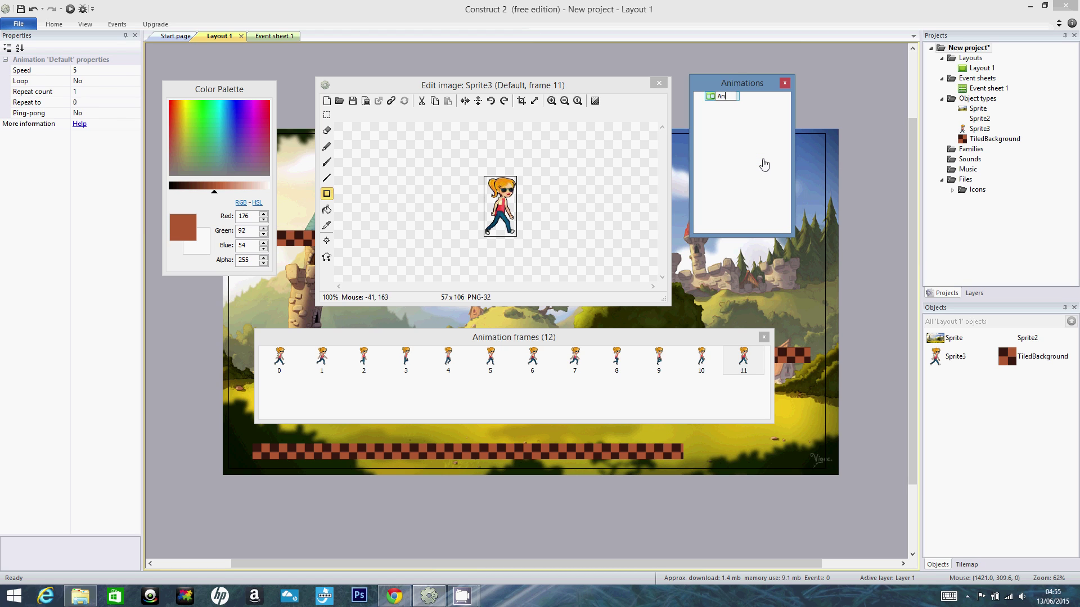
type("danndo")
key("BackSpace")
key("BackSpace")
key("BackSpace")
type("do")
key("Return")
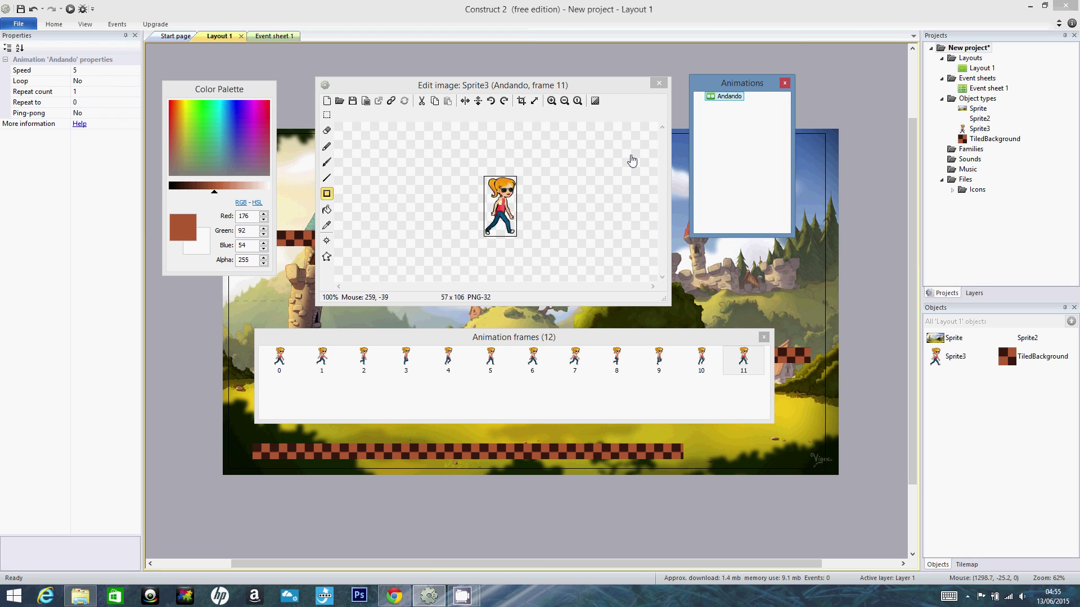
- Preview the Andando animation twice to check how the walk cycle plays
right_click(720, 102)
left_click(745, 144)
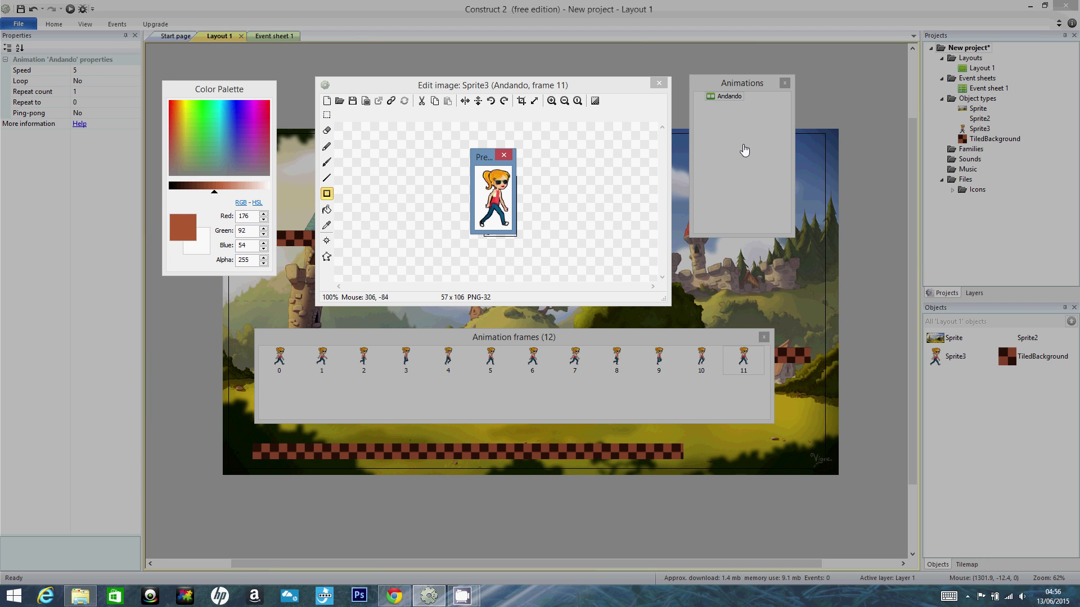
left_click(504, 156)
right_click(720, 102)
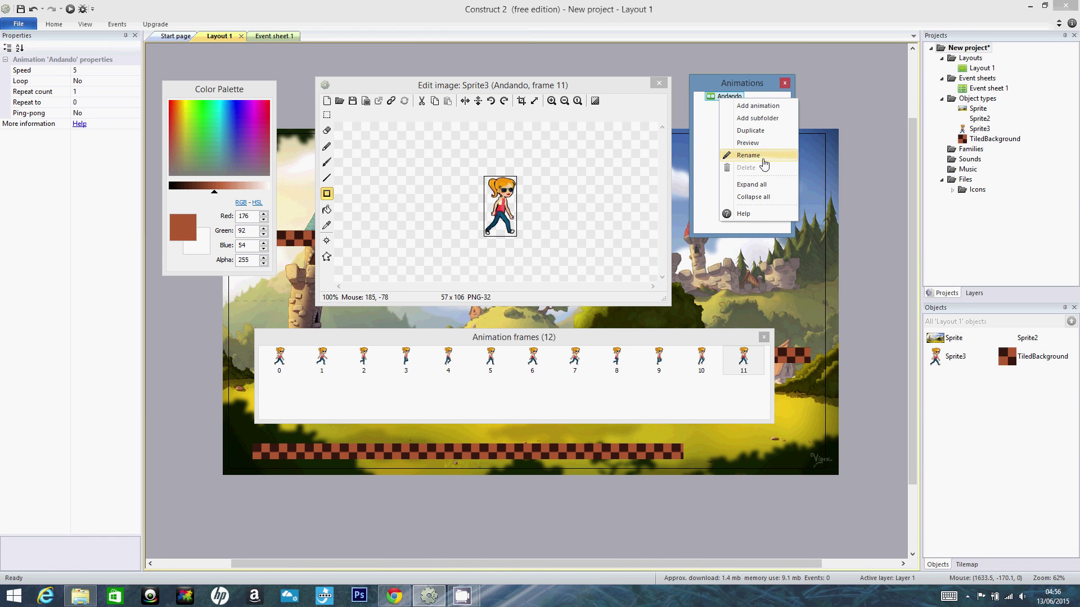
left_click(761, 144)
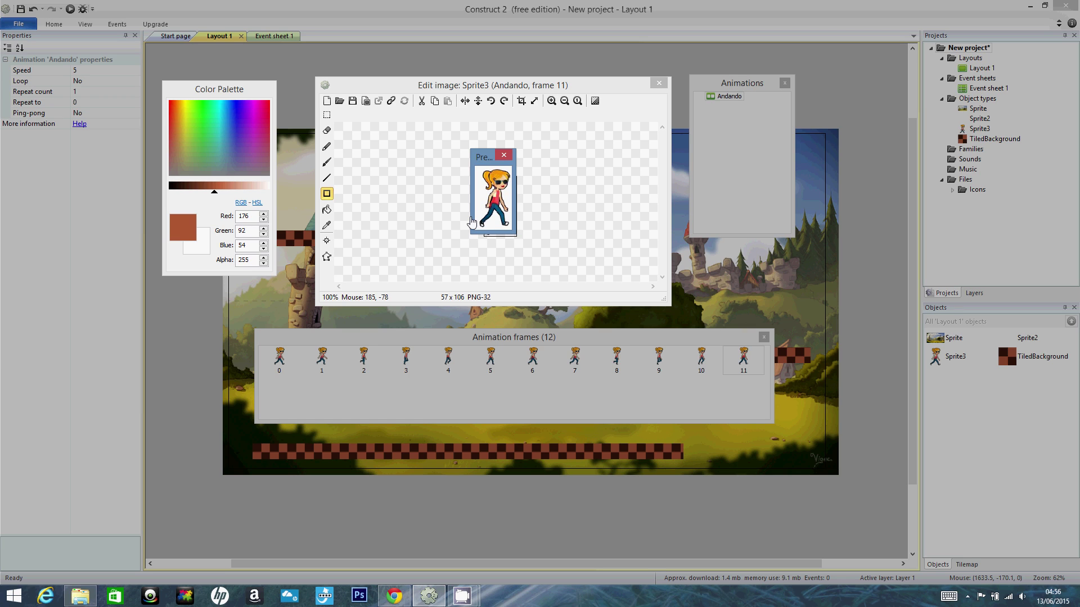
left_click(504, 155)
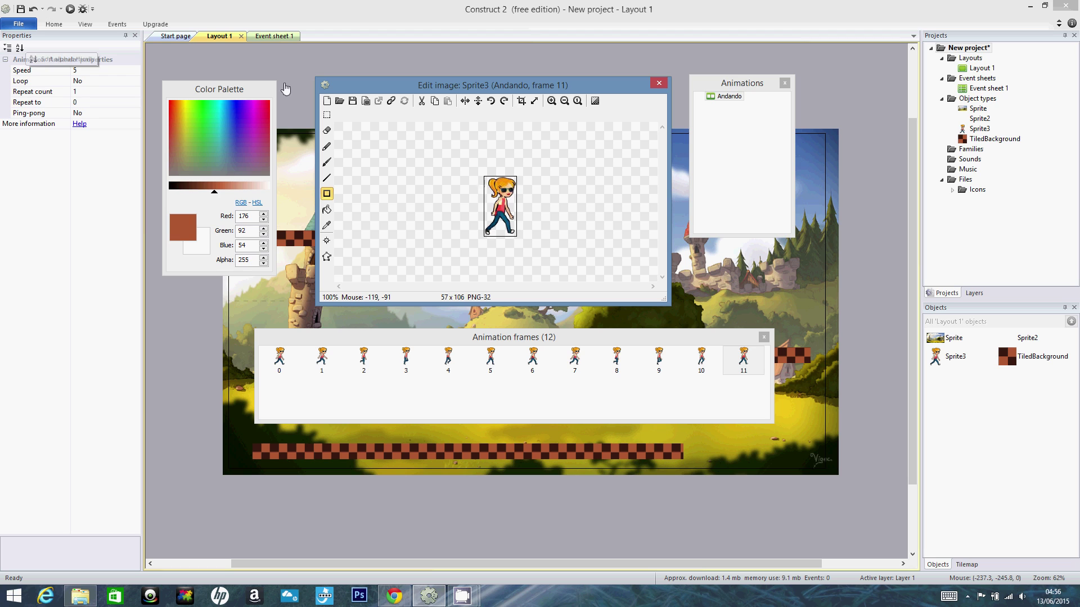
- Set the Andando animation's Loop property to Yes and preview the looping walk
left_click(727, 97)
left_click(727, 98)
left_click(113, 83)
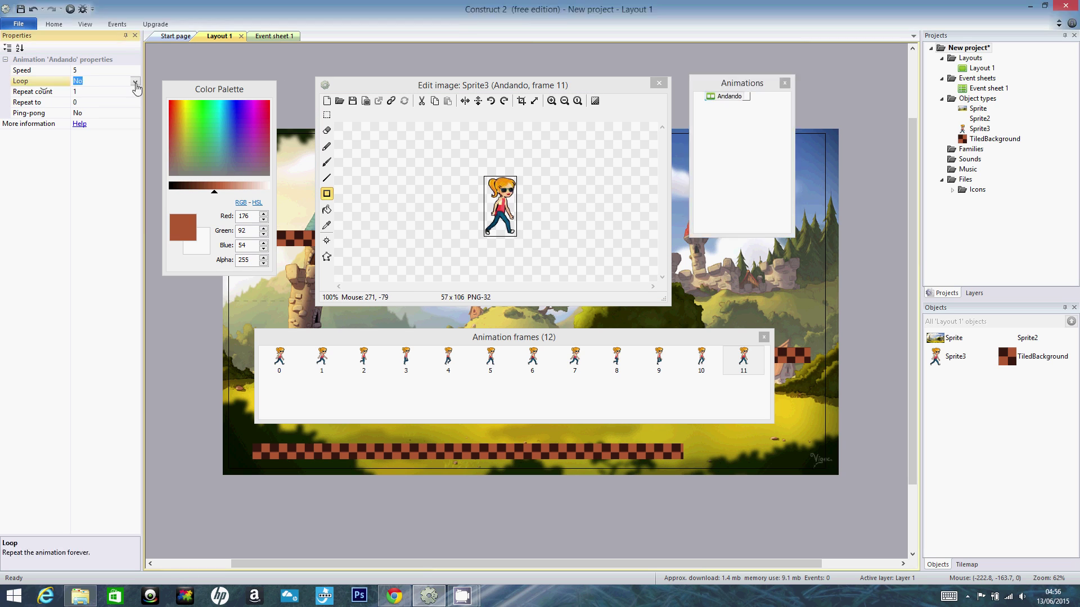
left_click(135, 82)
left_click(122, 92)
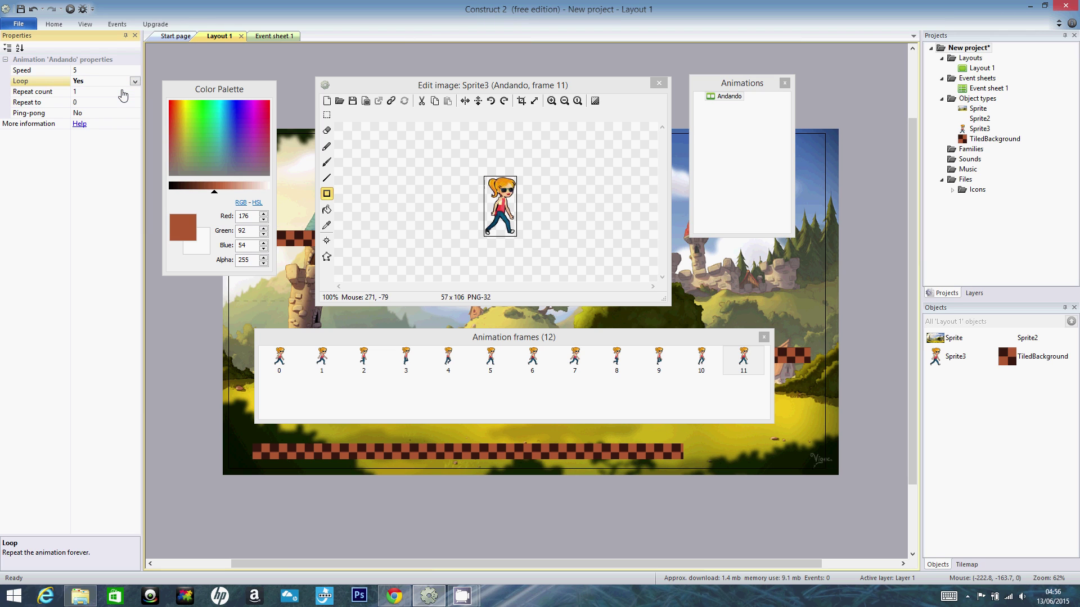
right_click(737, 99)
left_click(776, 143)
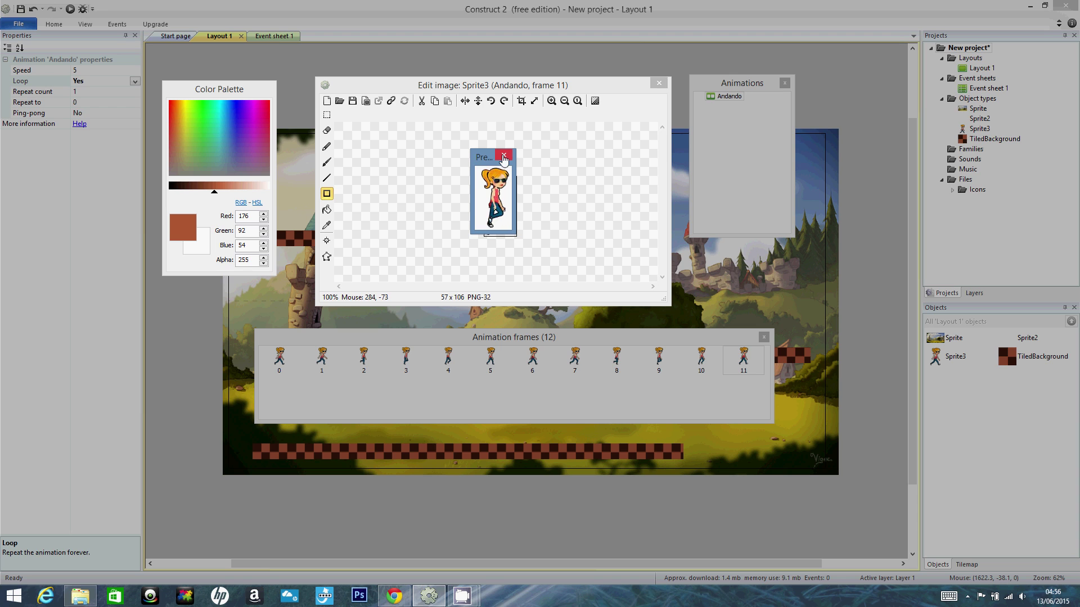
left_click(504, 156)
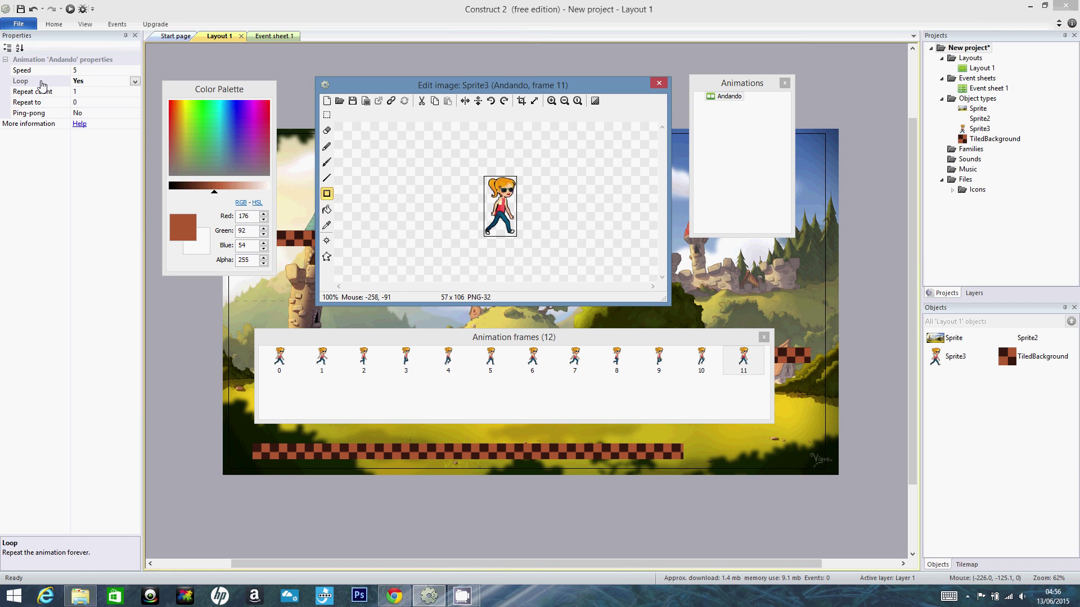
- Set the Andando animation's speed to 15, preview it and close the image editor
double_click(730, 96)
left_click(99, 71)
type("1")
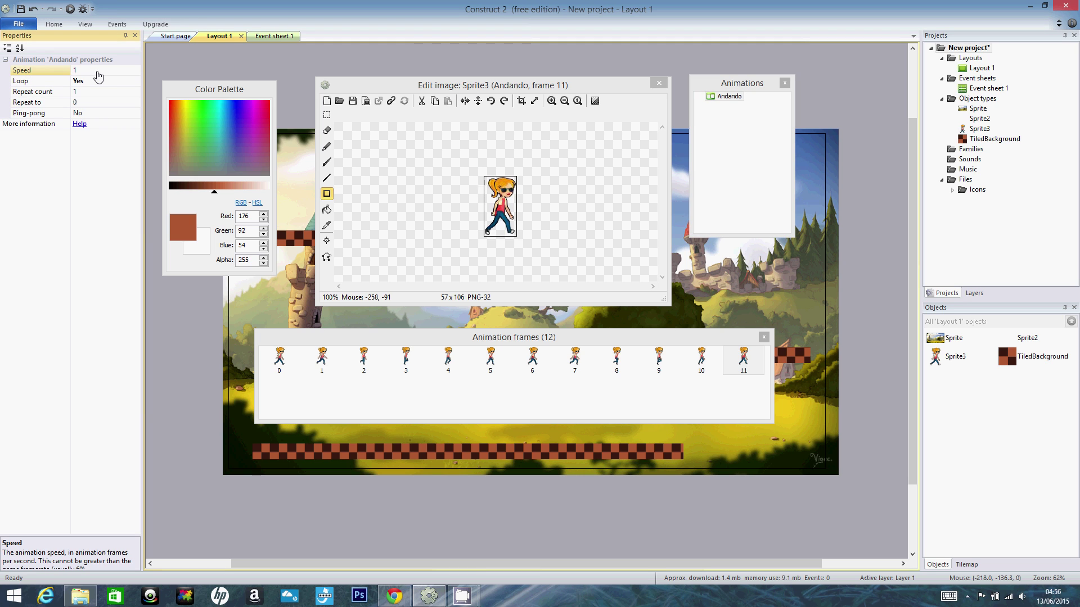
right_click(738, 99)
left_click(771, 142)
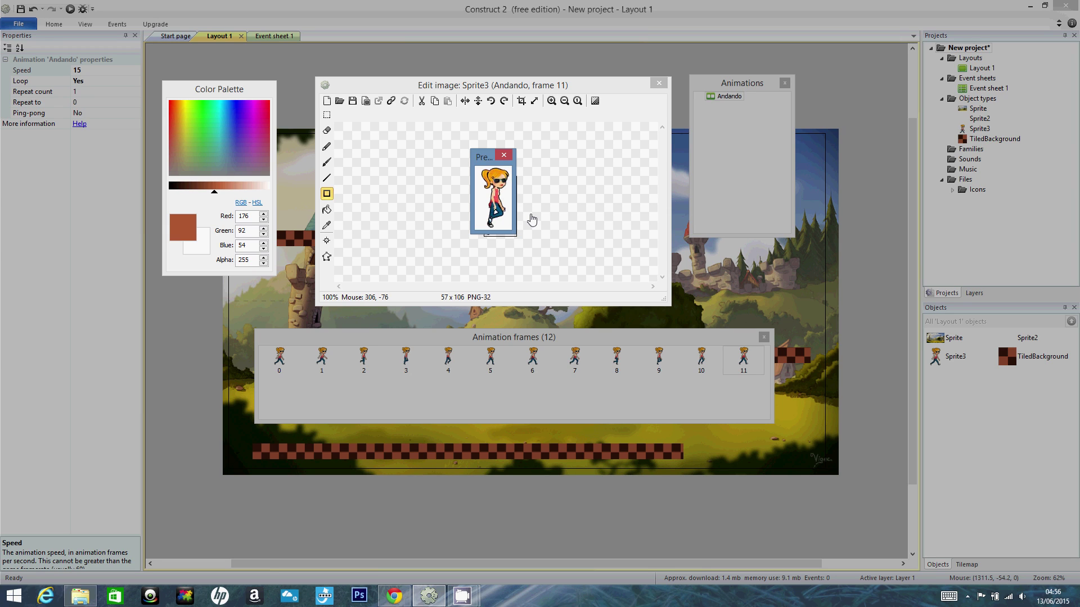
left_click(504, 154)
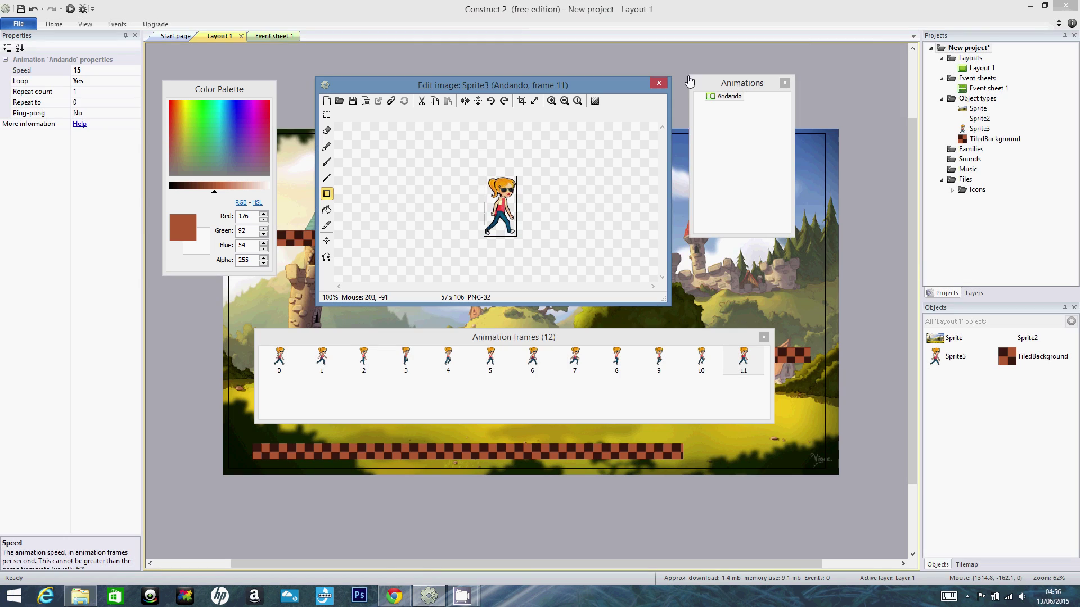
left_click(659, 82)
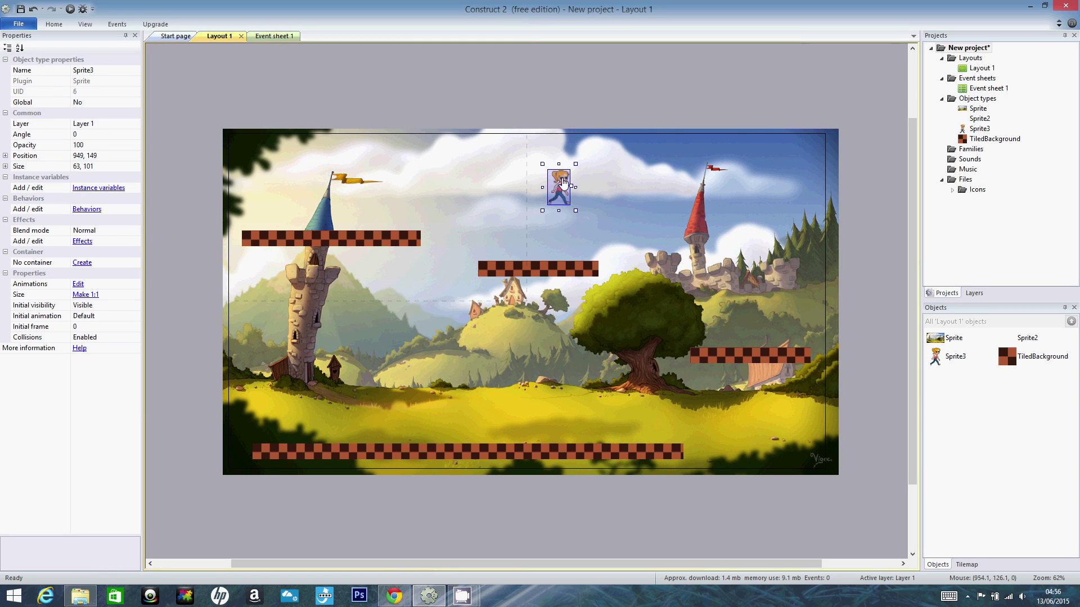
left_click_drag(564, 181, 547, 184)
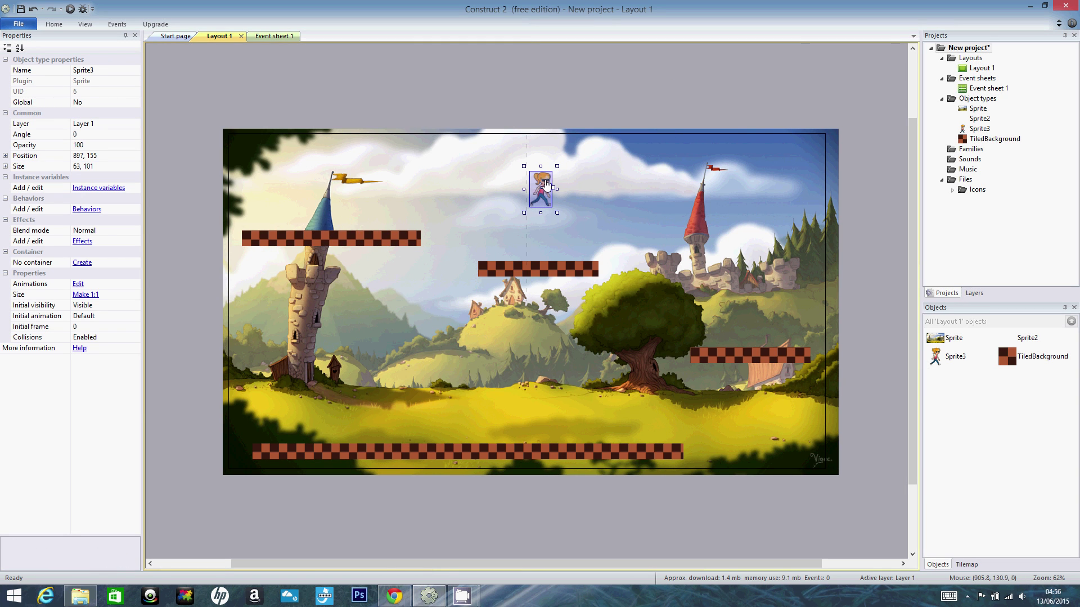
double_click(543, 181)
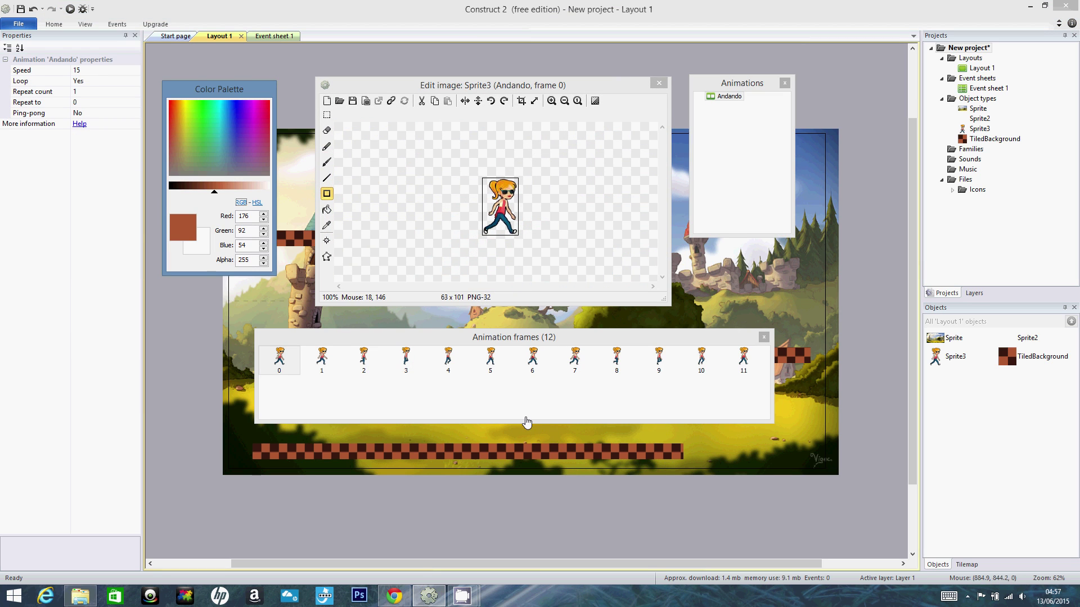
left_click(659, 82)
double_click(539, 185)
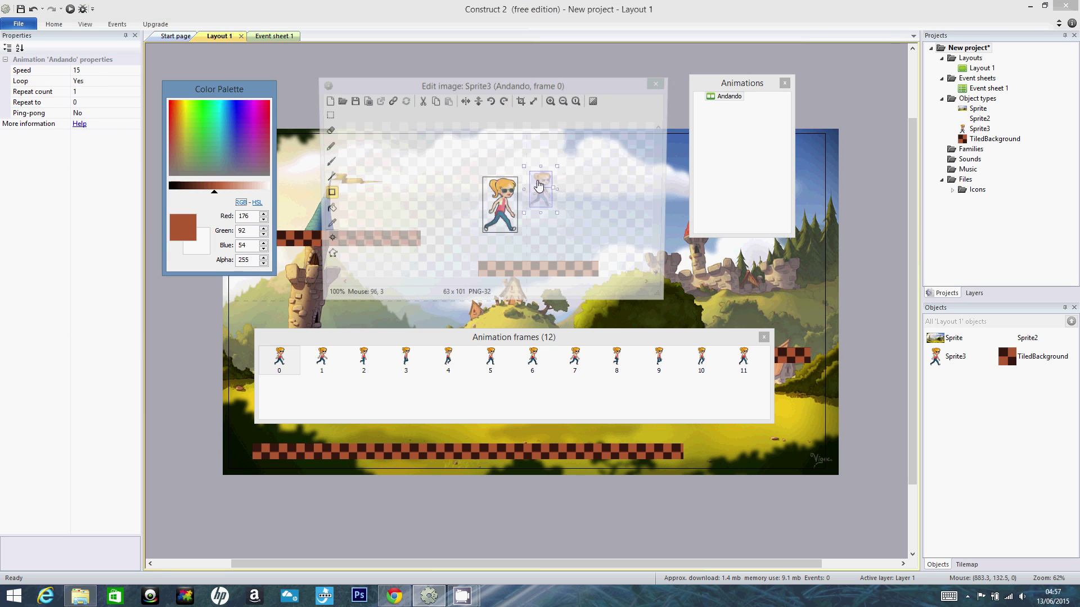
key("Escape")
- Move the girl sprite above the upper-left platform, beside the blue tower roof, and deselect it
left_click_drag(535, 183, 292, 163)
left_click(171, 475)
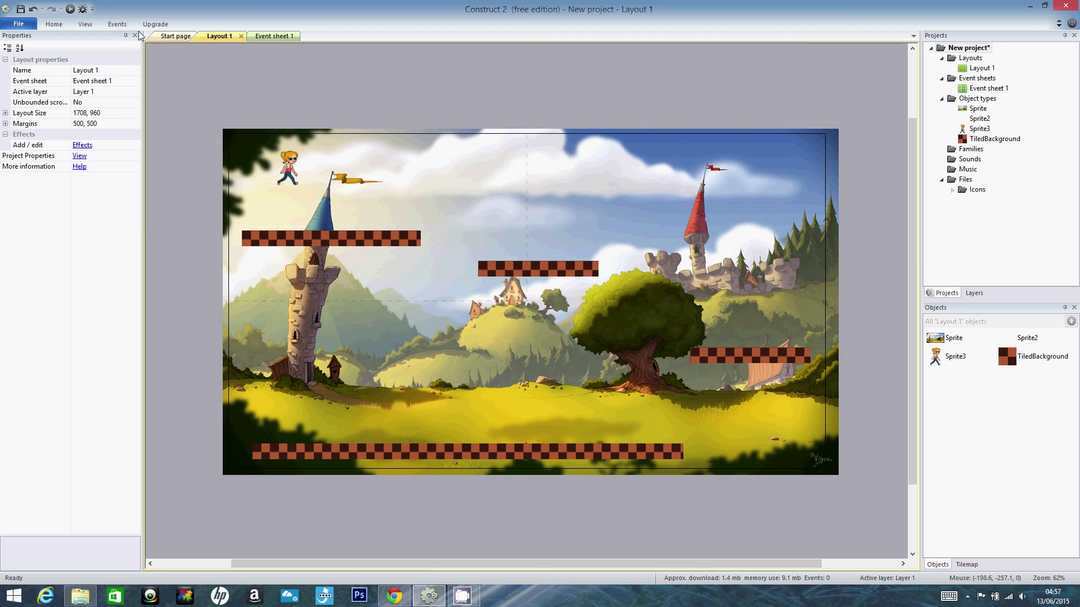
- Run the layout and check the character and platforms in the Chrome preview, comparing it with the Construct 2 layout
left_click(70, 9)
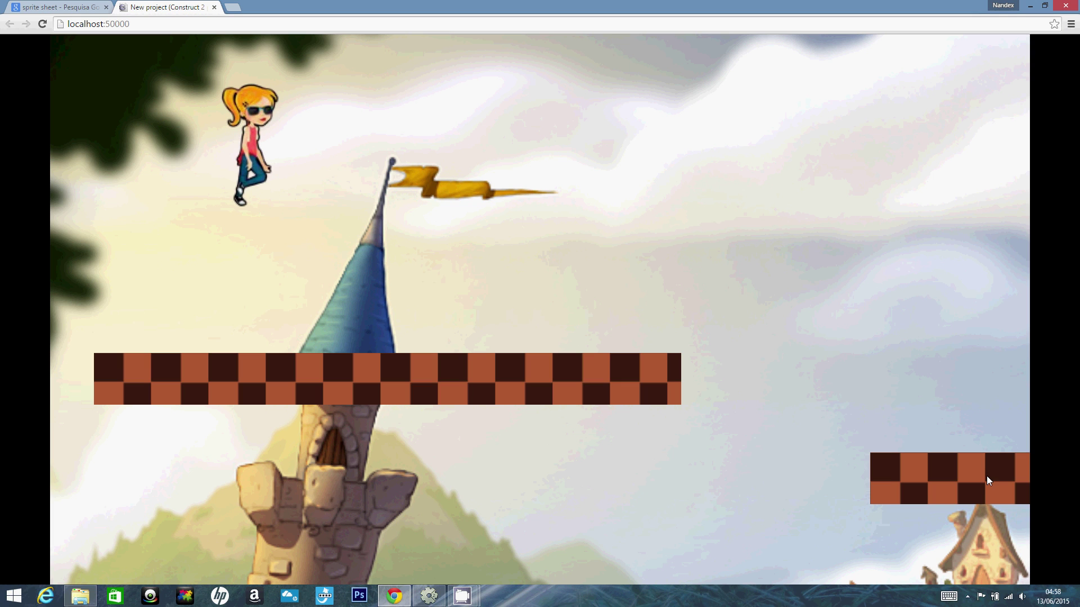
left_click(434, 600)
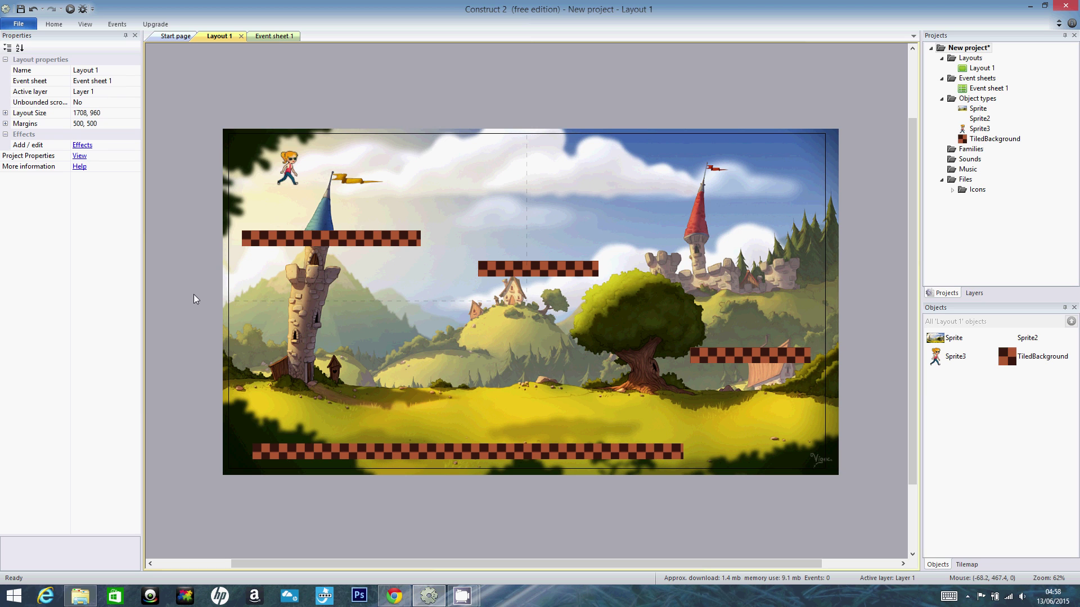
left_click(395, 596)
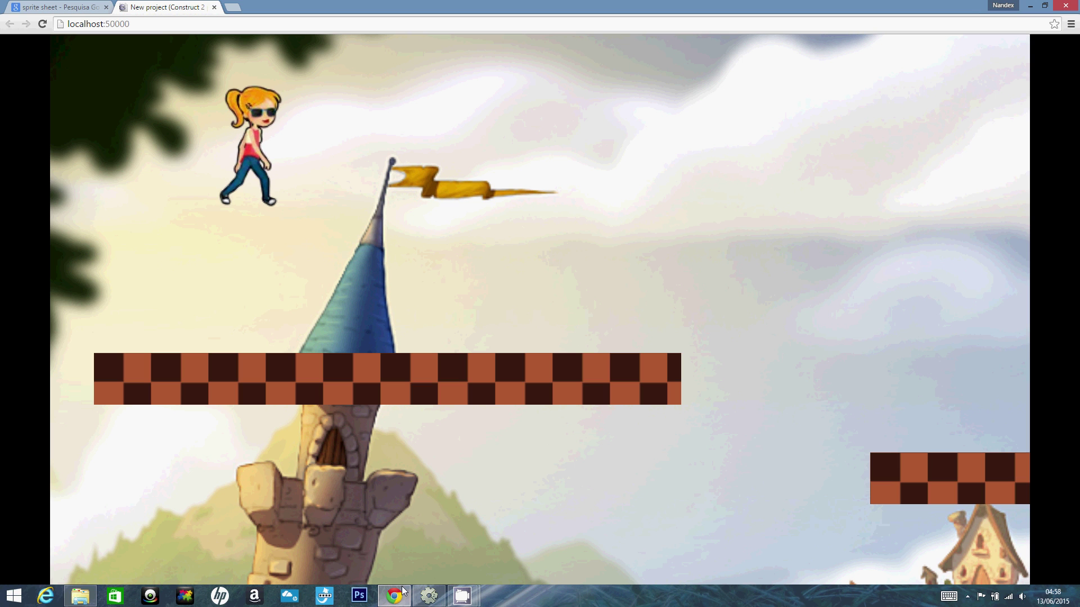
mouse_move(404, 601)
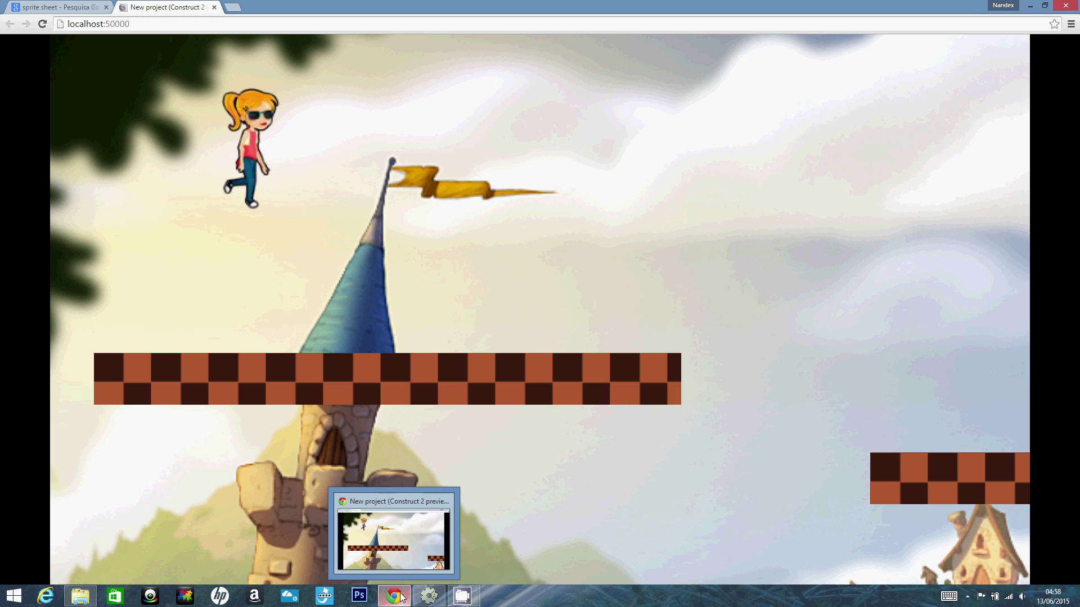
left_click(403, 597)
left_click(298, 160)
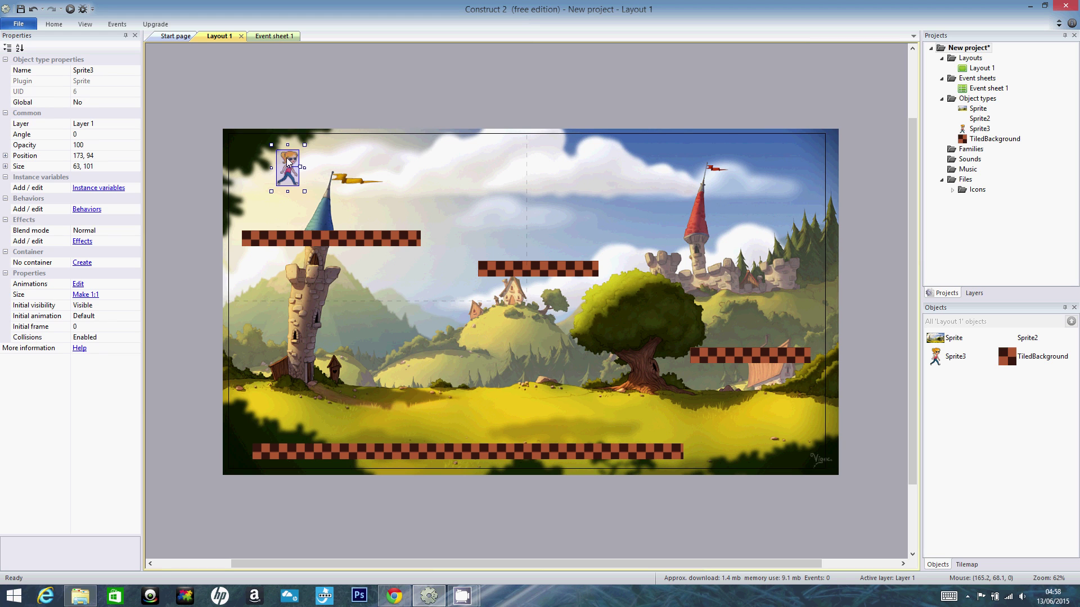
right_click(287, 160)
left_click(405, 163)
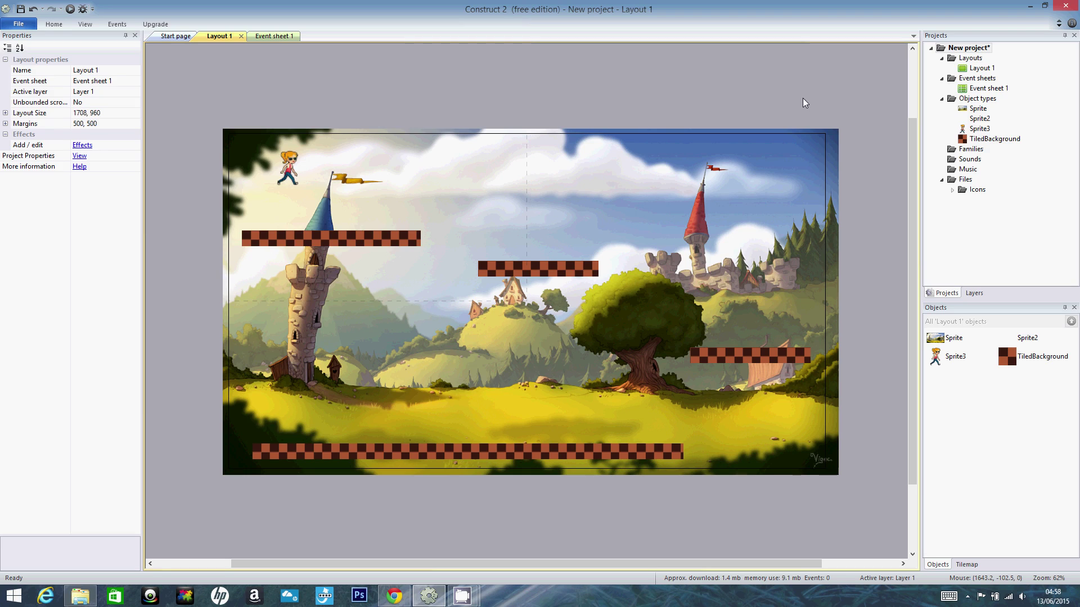
- Add the Platform movement behavior to the character object Sprite3
right_click(978, 130)
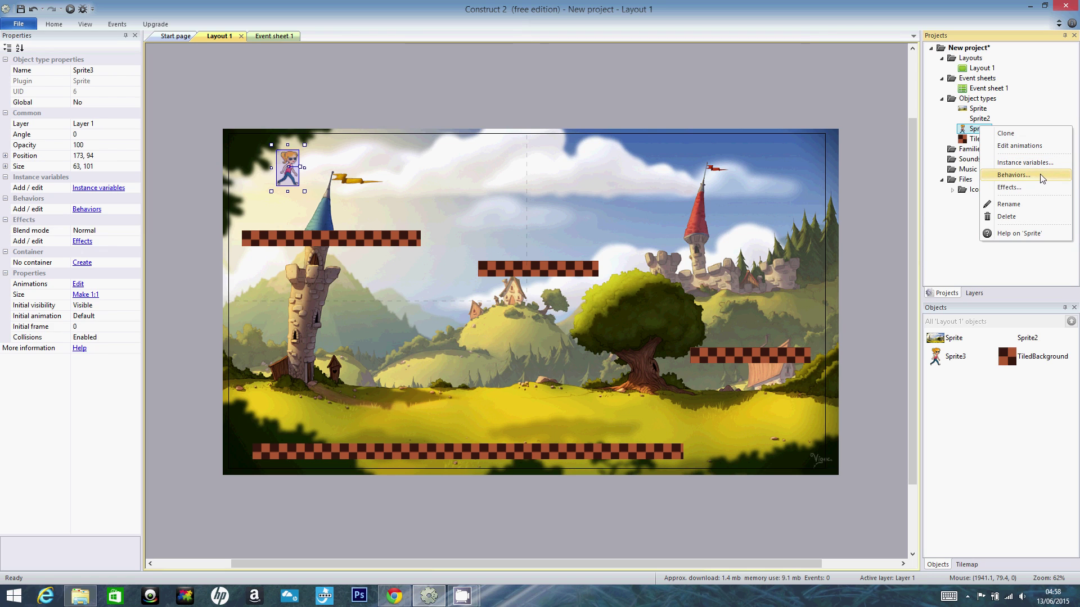
left_click(1042, 177)
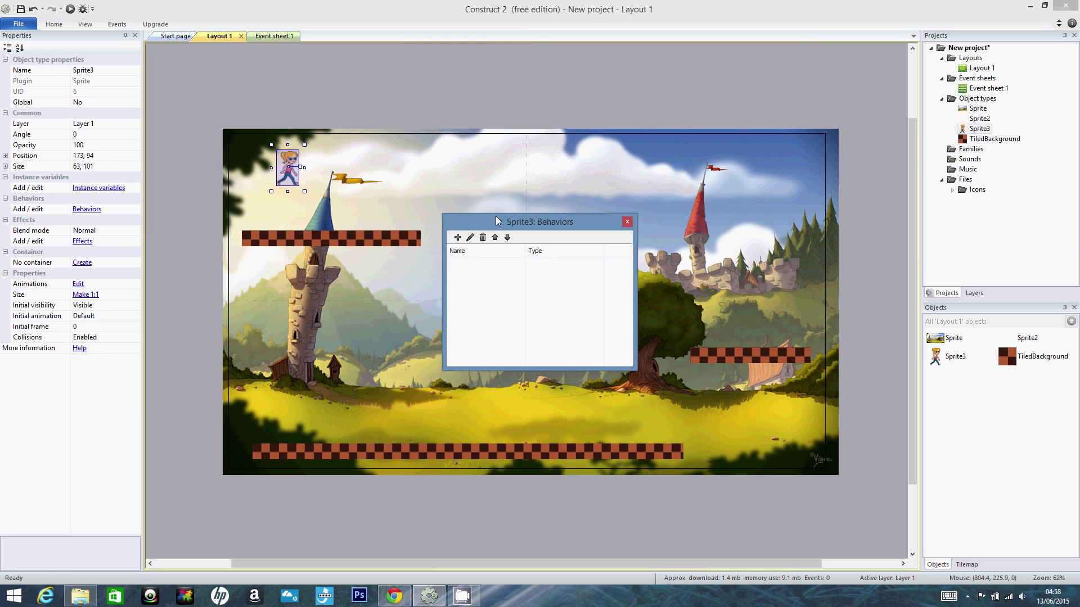
left_click_drag(533, 223, 525, 186)
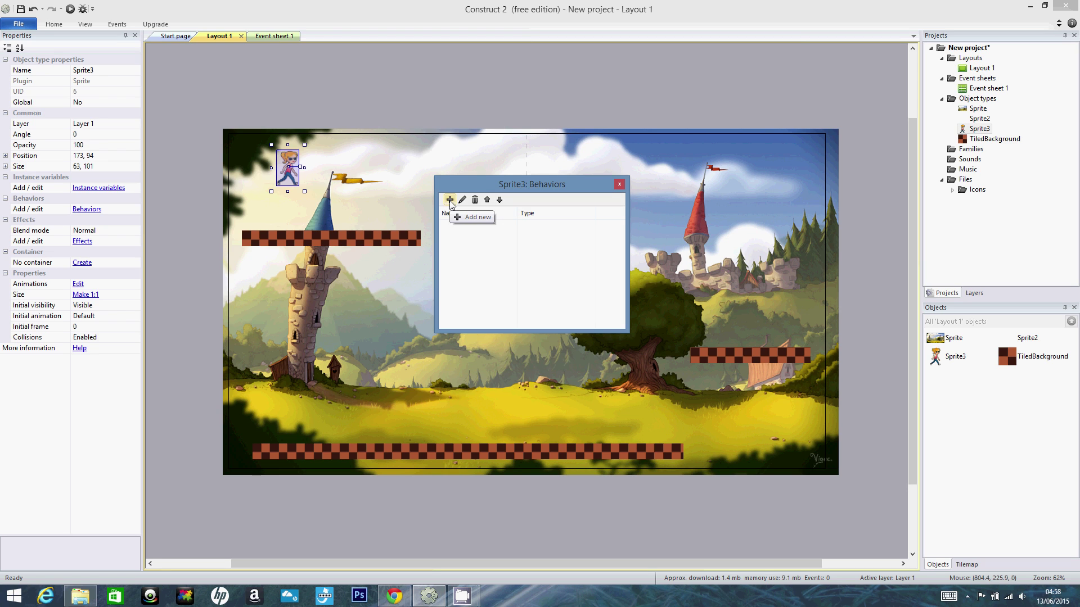
left_click(449, 200)
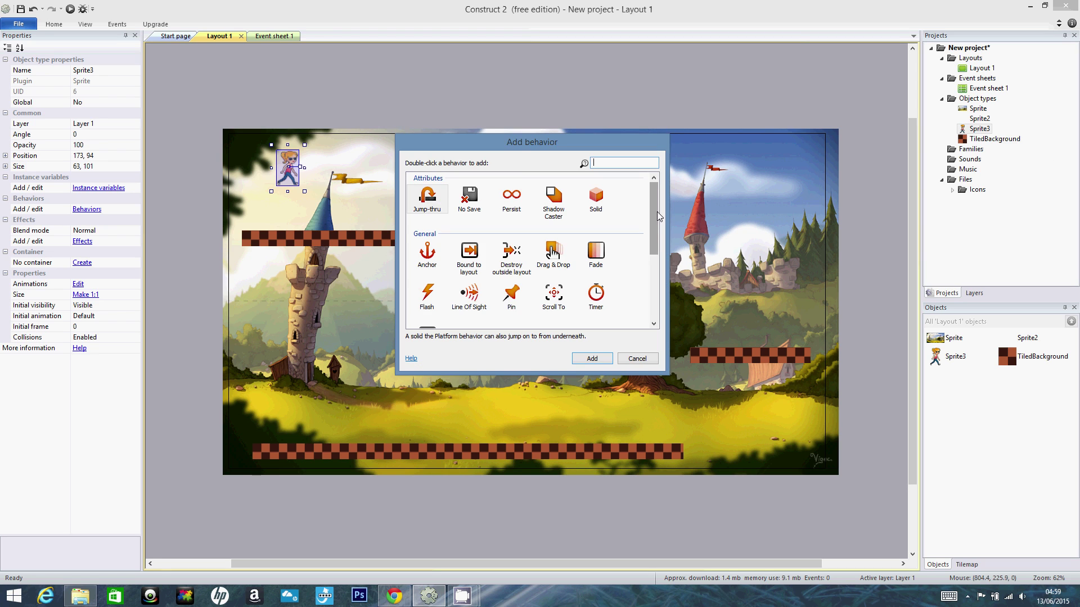
scroll(657, 211, "down", 1)
scroll(653, 213, "down", 5)
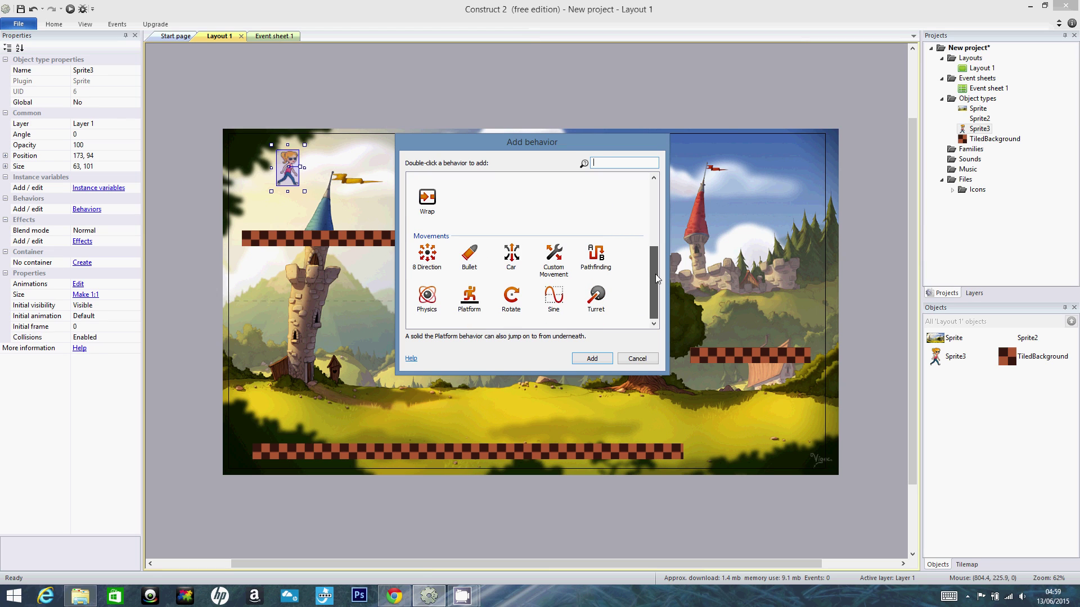
left_click(474, 309)
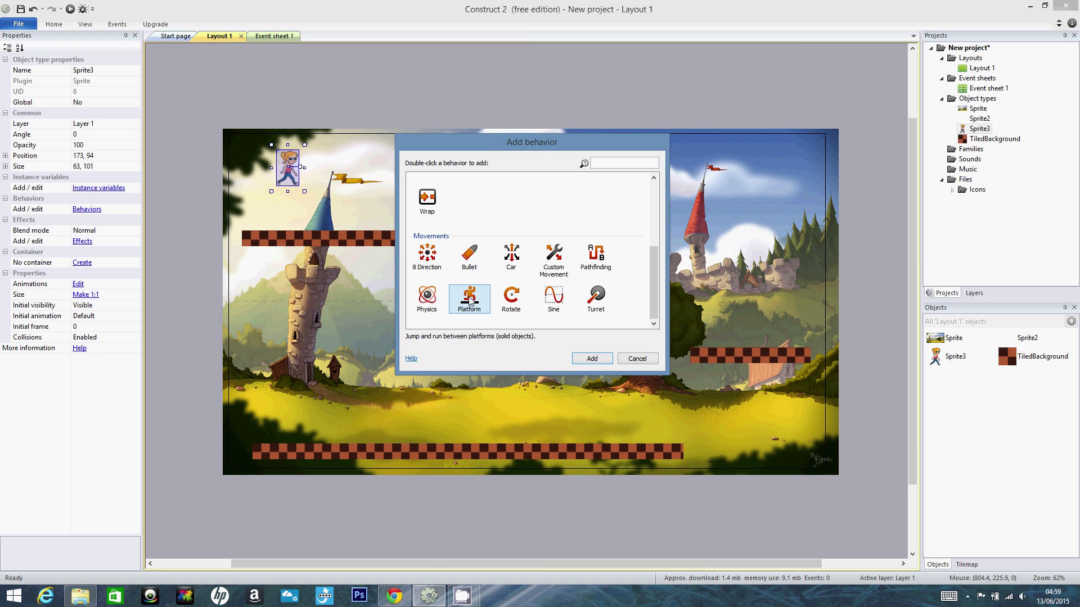
left_click(592, 359)
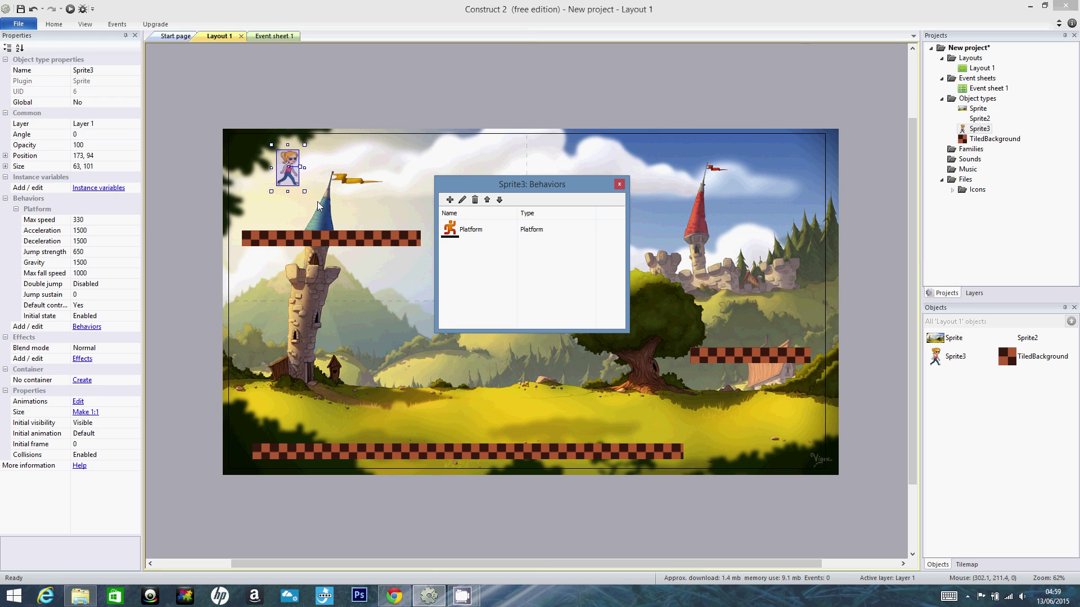
left_click(620, 185)
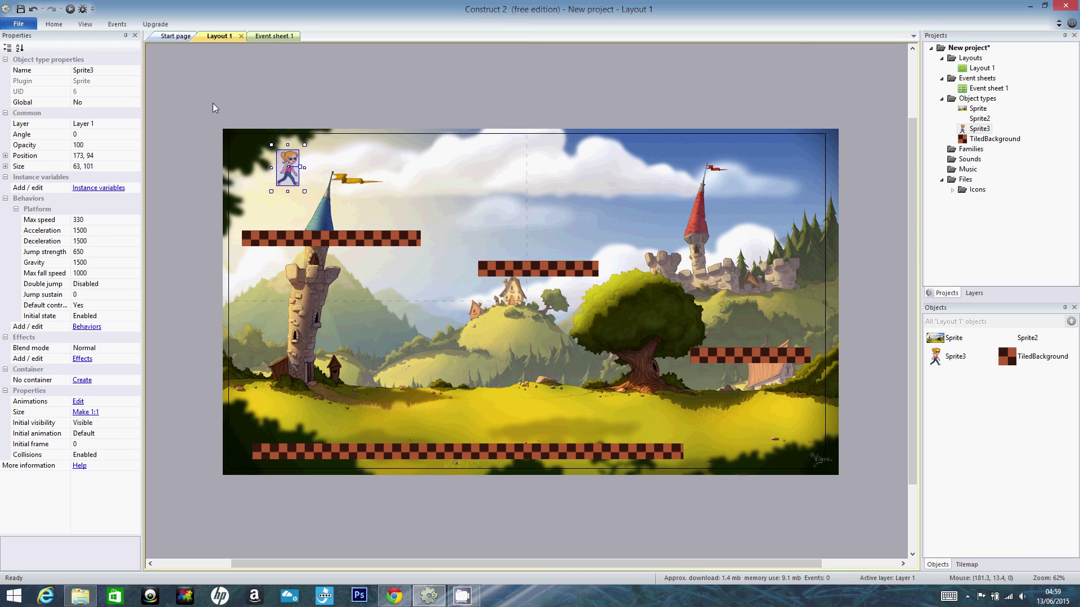
- Run the layout and reload its Chrome preview to test how the character behaves with the Platform behavior
left_click(70, 9)
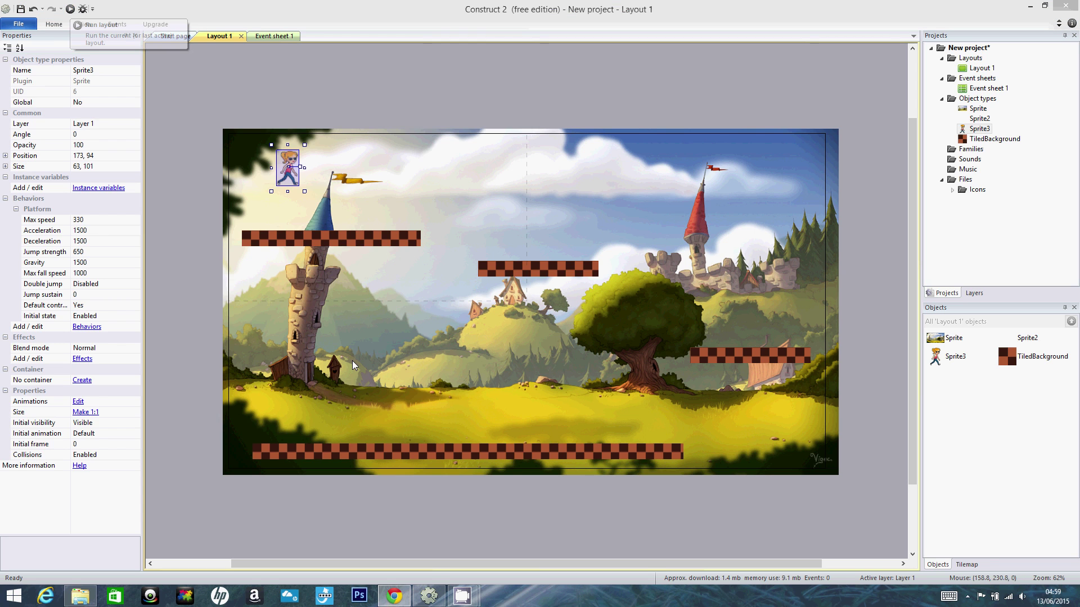
left_click(396, 598)
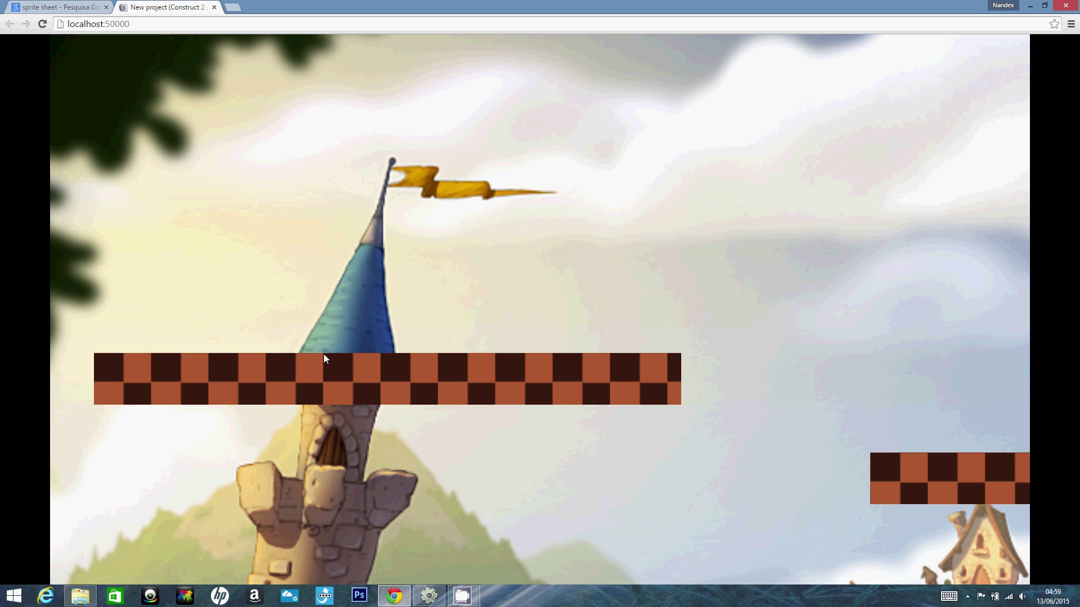
left_click(152, 26)
key("Return")
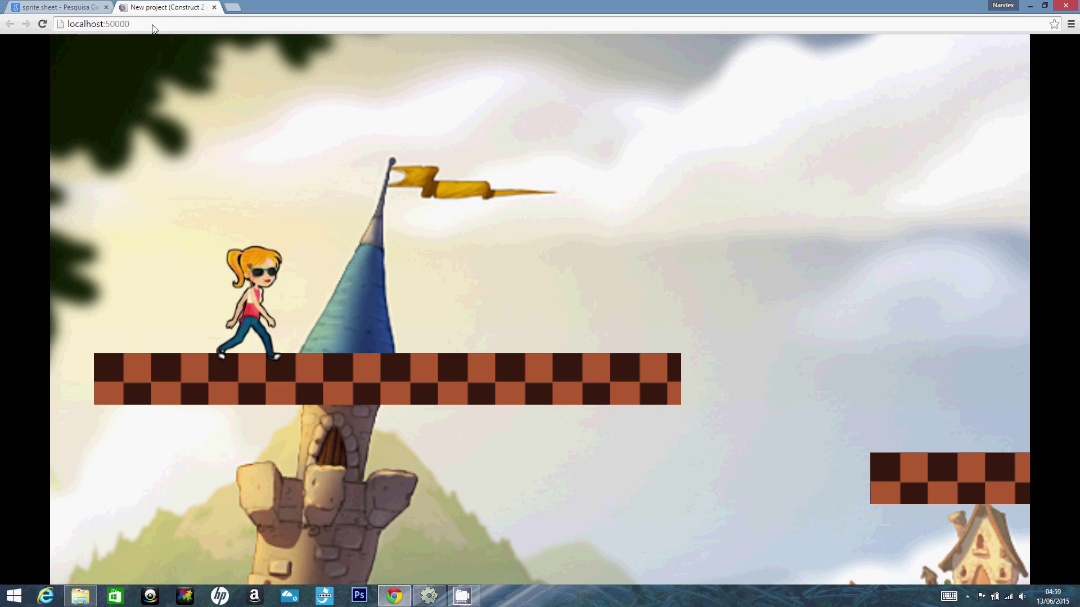
key("F5")
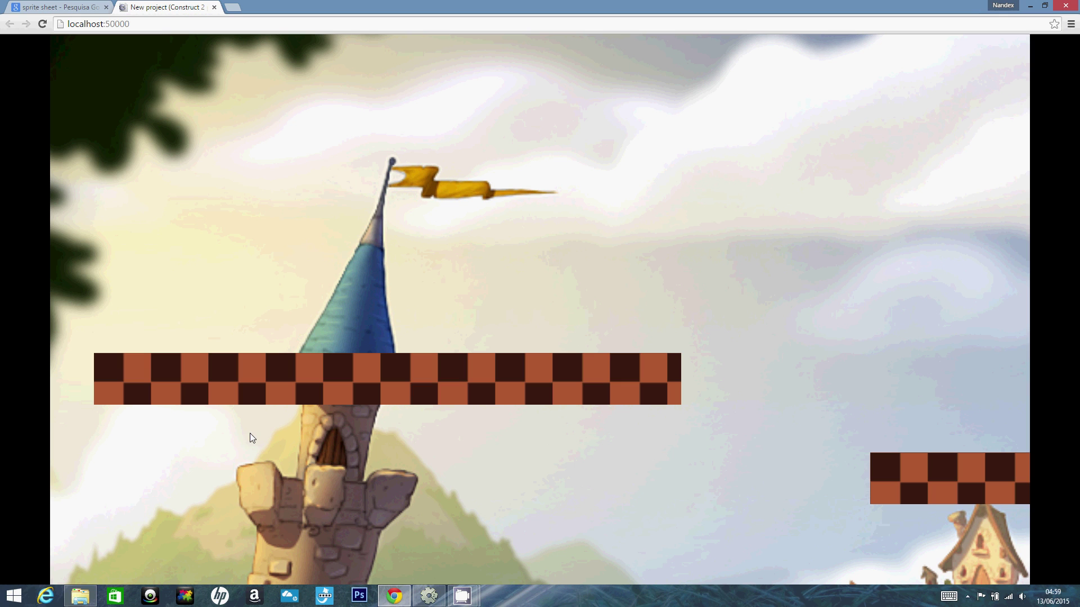
- Switch back to Construct 2 and add the Solid behavior to the TiledBackground platforms
left_click(429, 596)
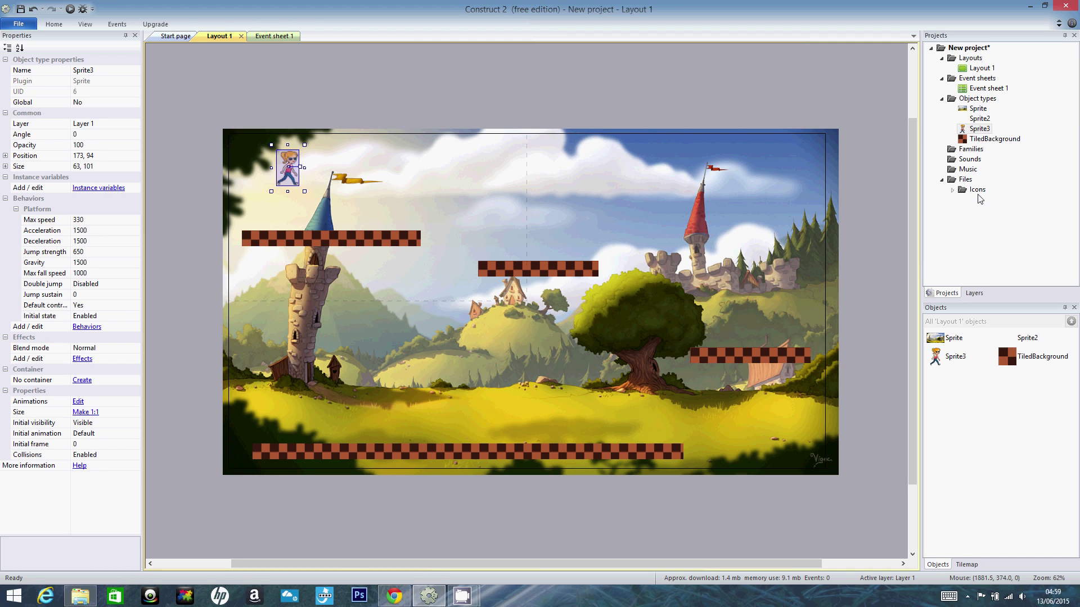
right_click(990, 141)
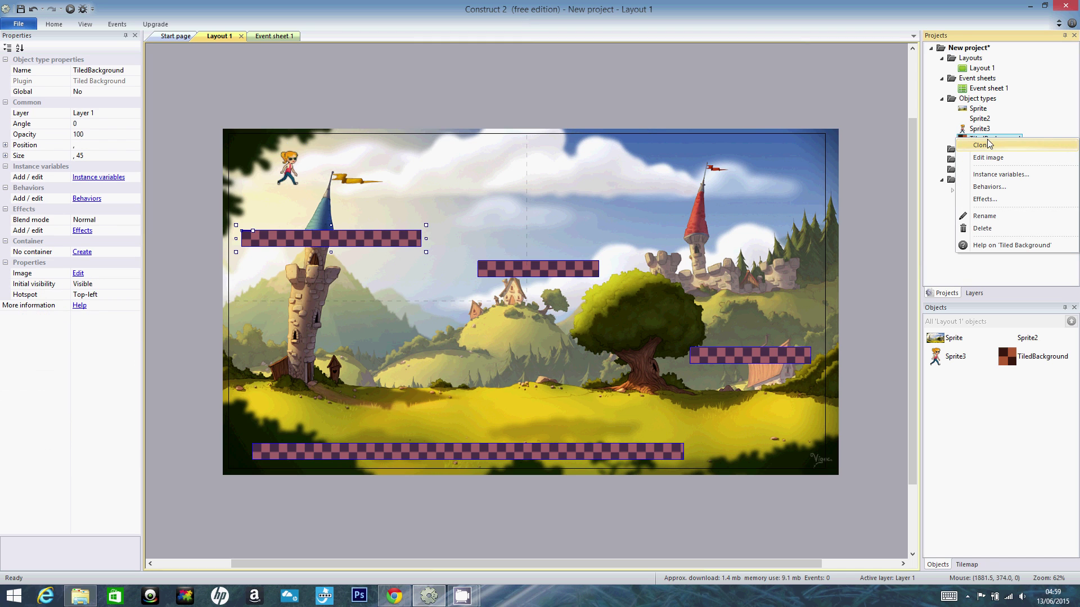
left_click(999, 193)
left_click(457, 237)
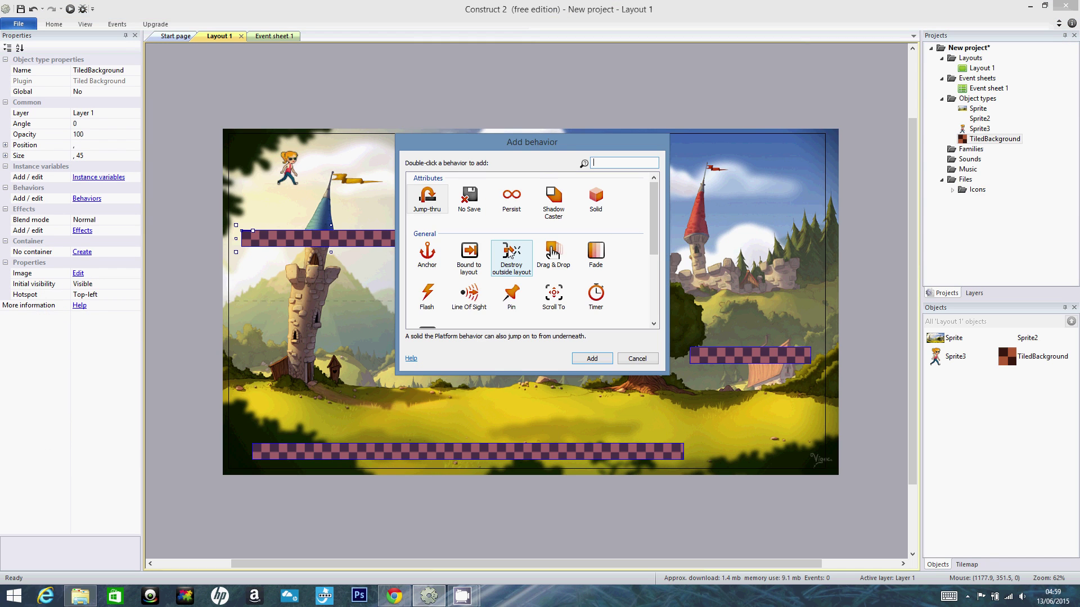
left_click(600, 196)
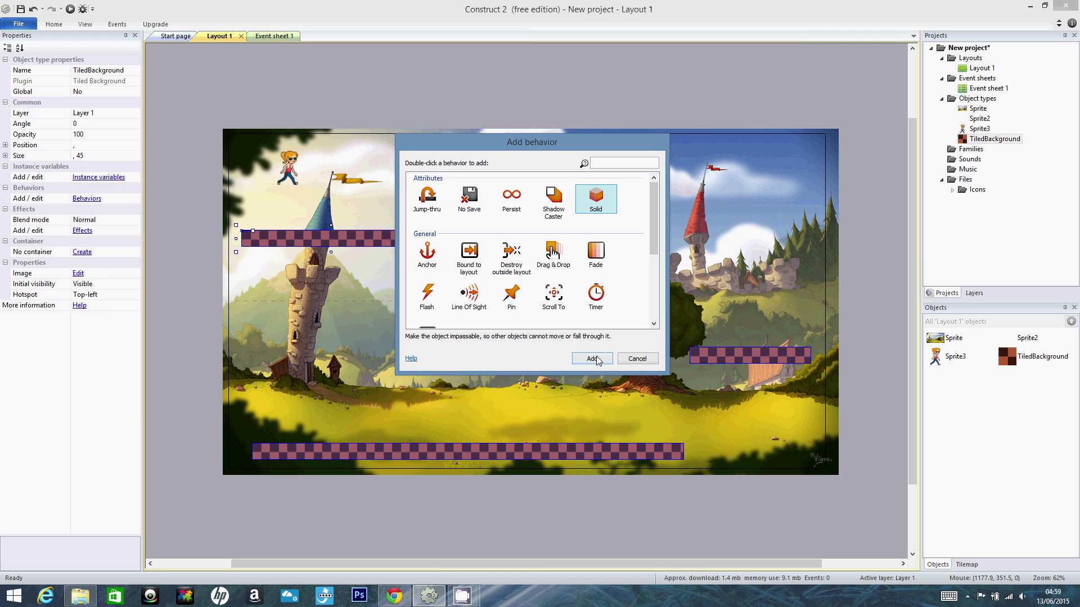
left_click(593, 359)
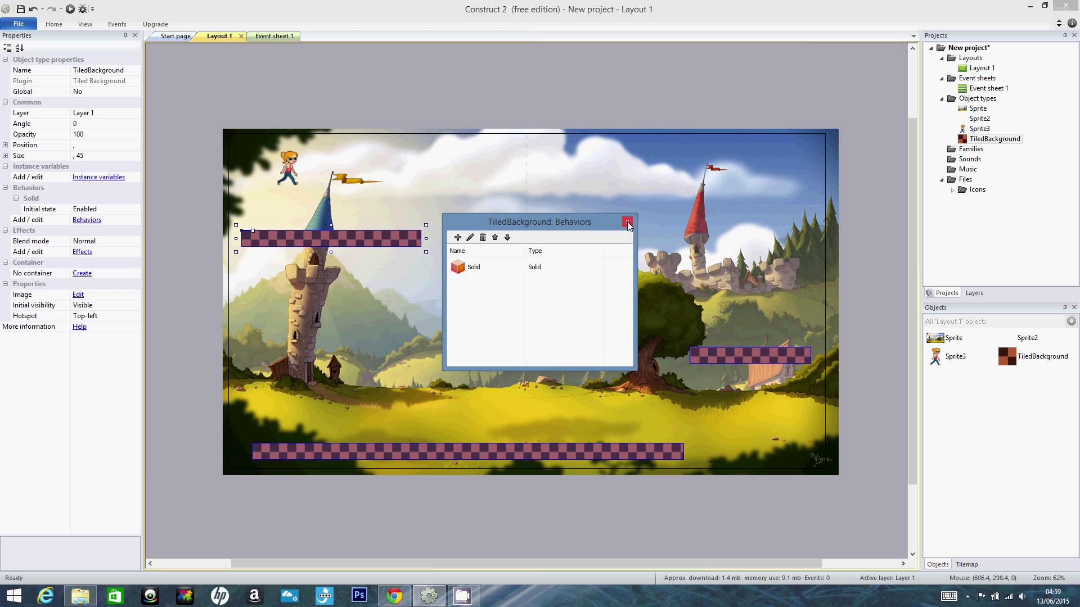
left_click(627, 222)
- Run the layout and test walking the character back and forth along the upper checkered platform
left_click(71, 9)
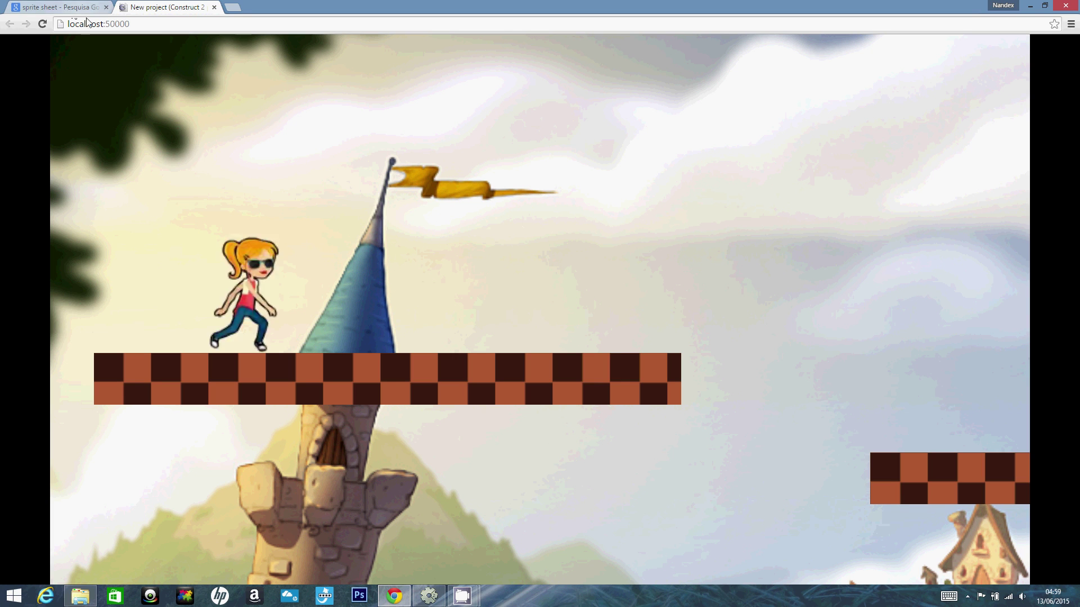
key("Right")
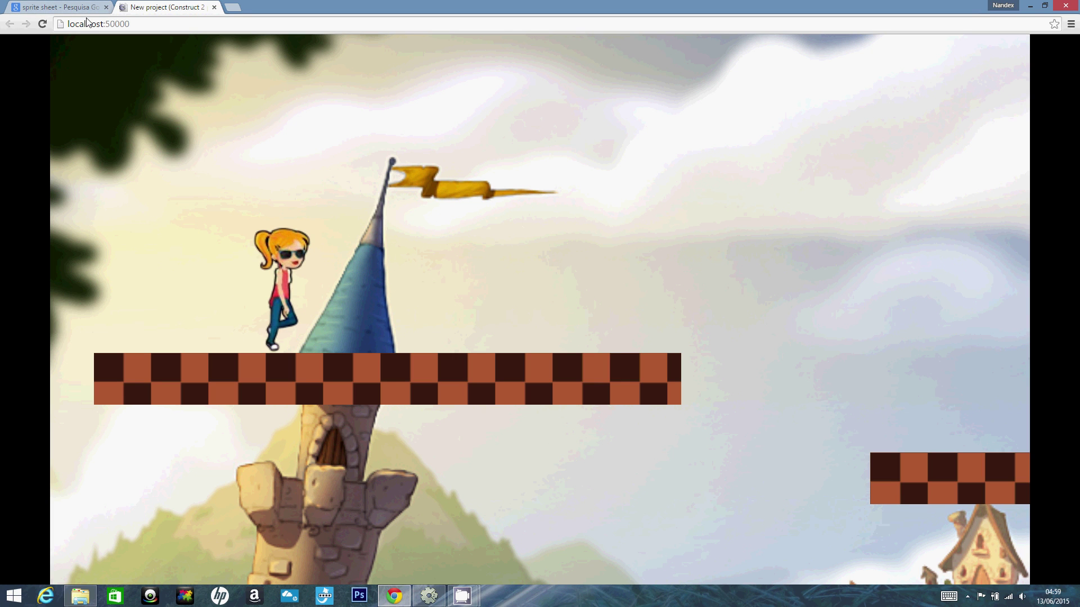
key("Right")
key("Right")
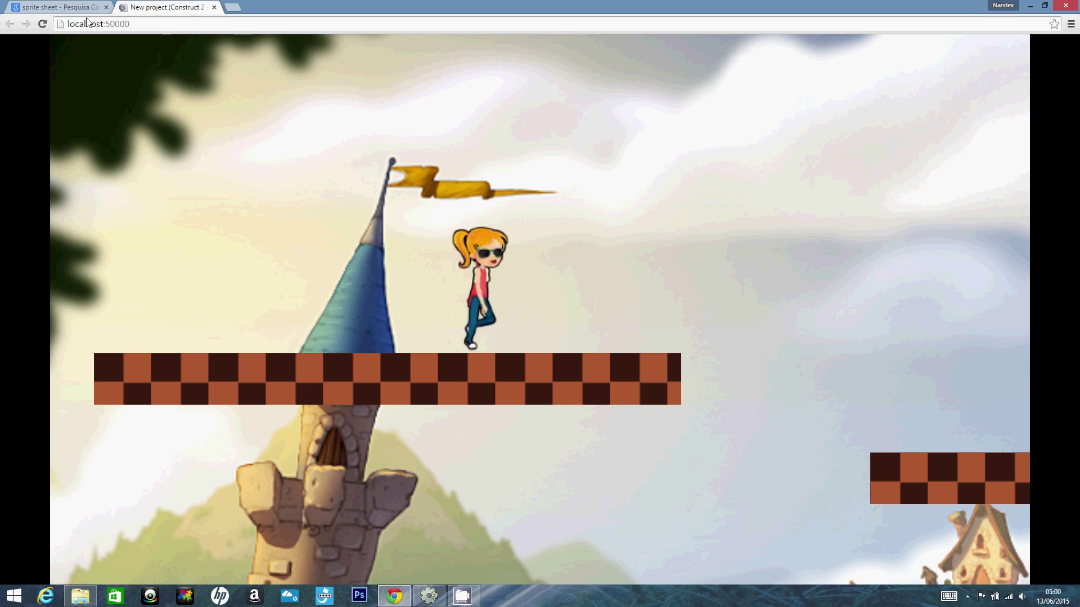
key("Right")
key("Left")
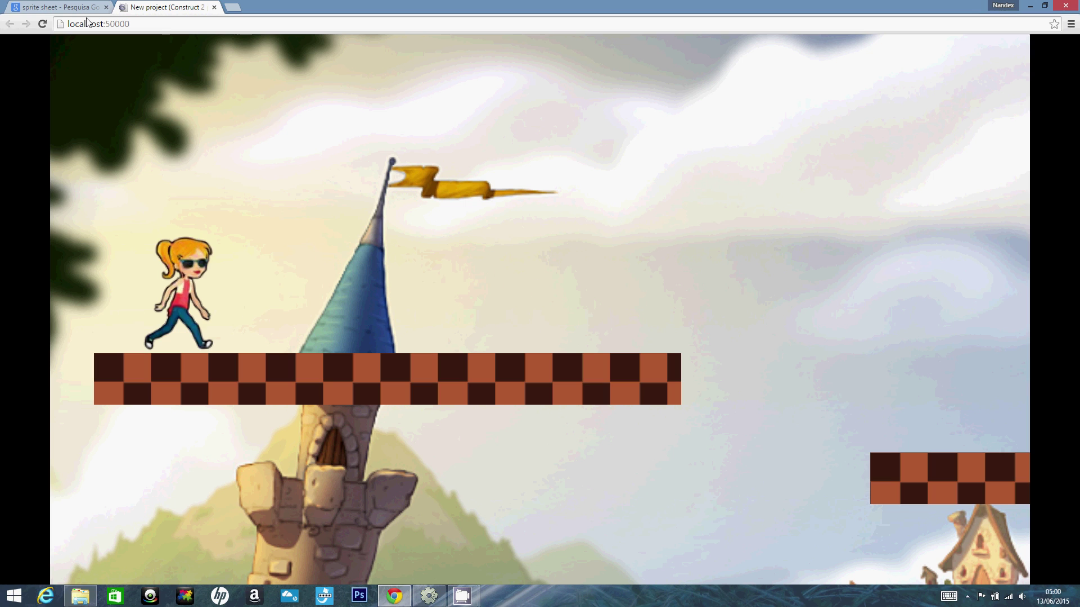
key("Right")
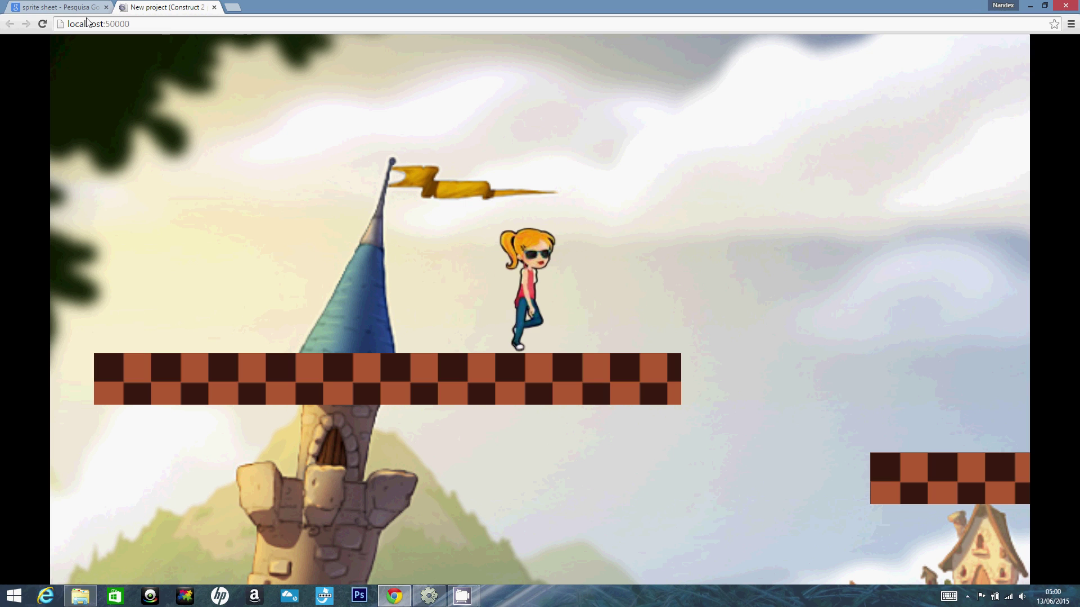
key("Left")
- Test jumping in the preview by making the character leap from the upper platform toward the next one
key("Up")
key("Right")
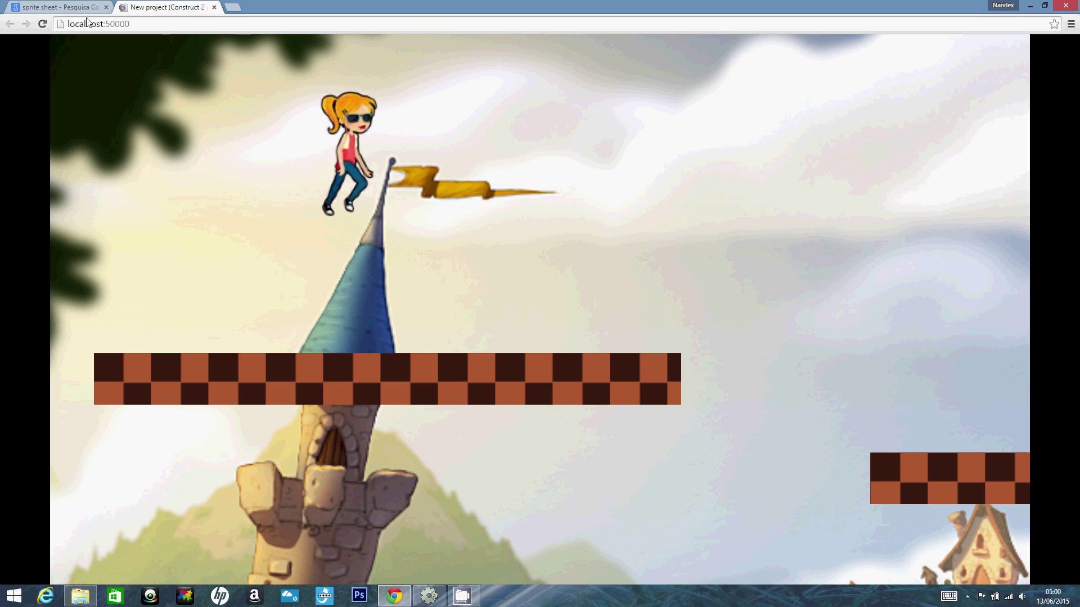
key("Right")
key("Right")
key("Up")
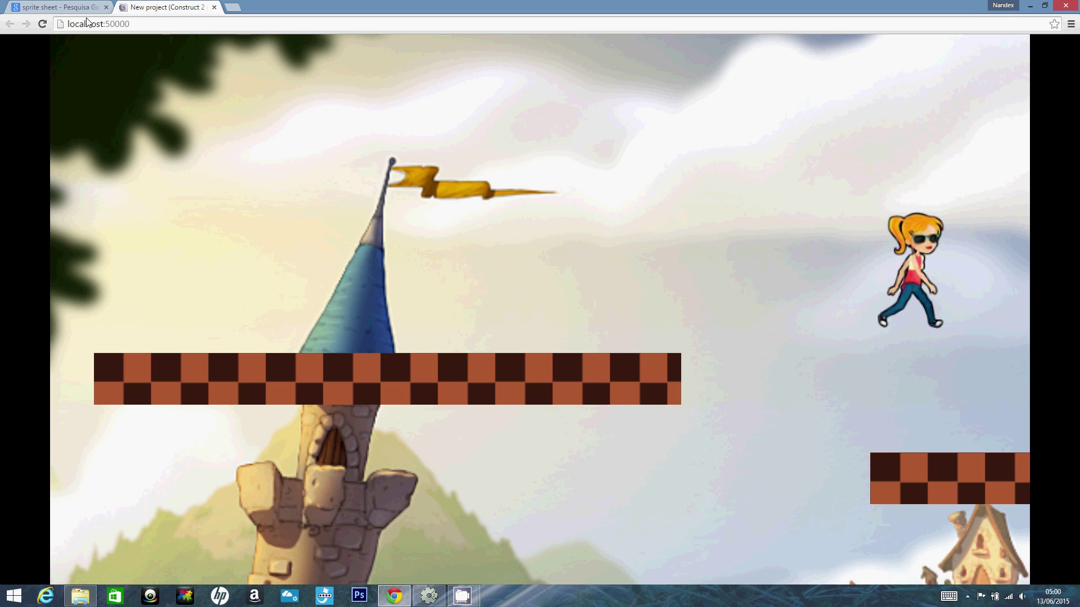
key("Left")
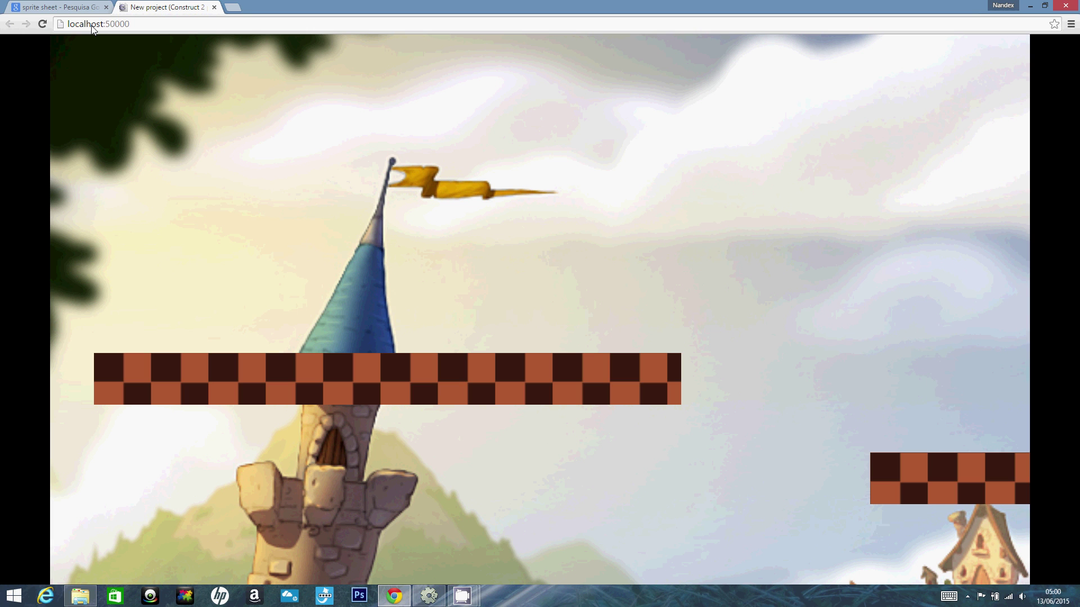
- Switch back to Construct 2 and add the Scroll To behavior to the Sprite3 character
left_click(426, 597)
left_click(285, 189)
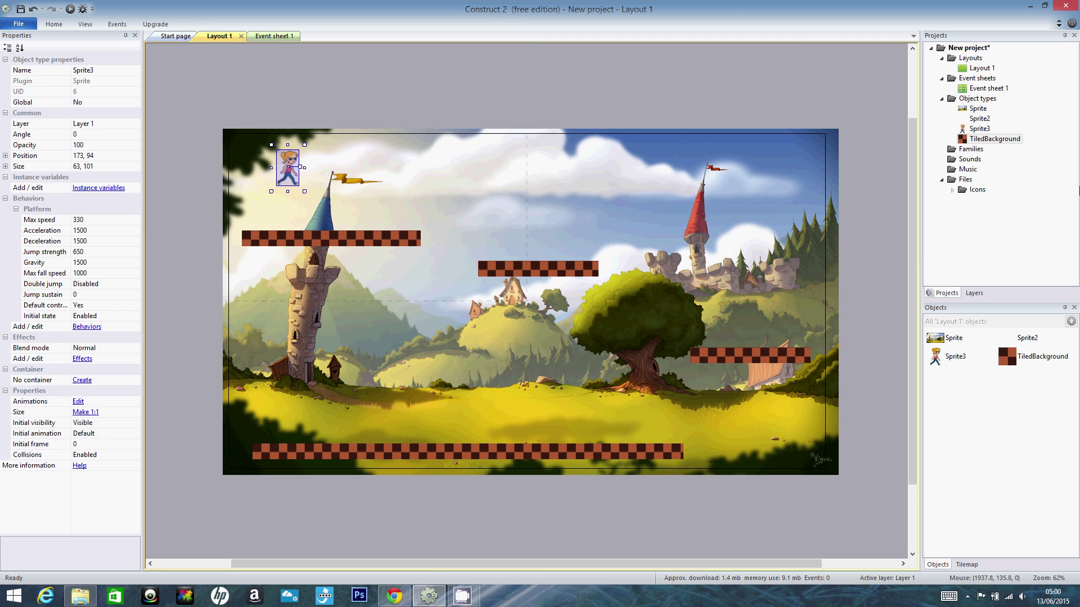
right_click(981, 130)
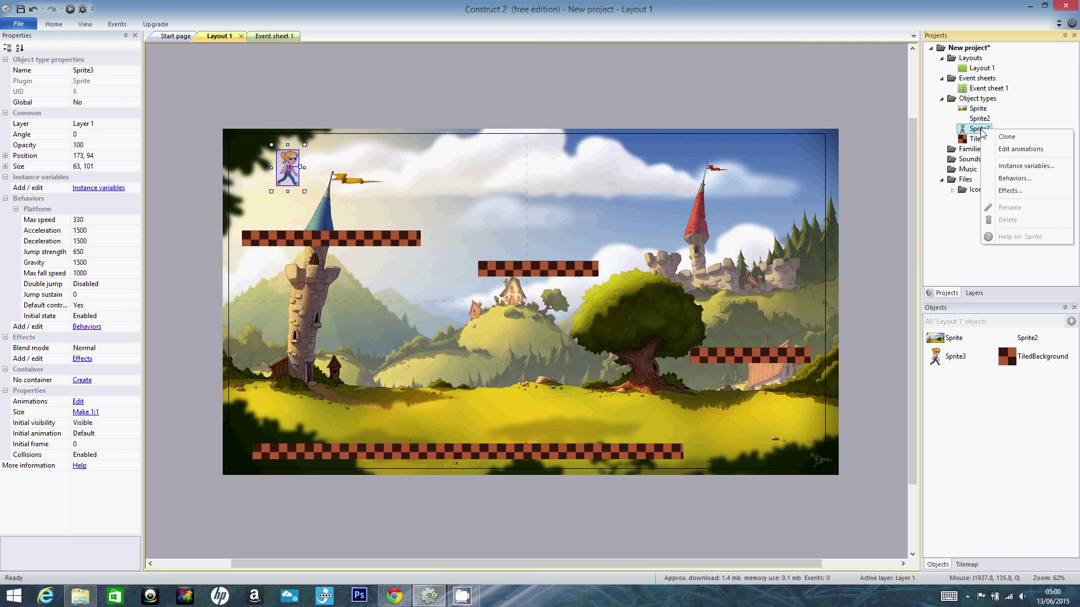
left_click(1003, 178)
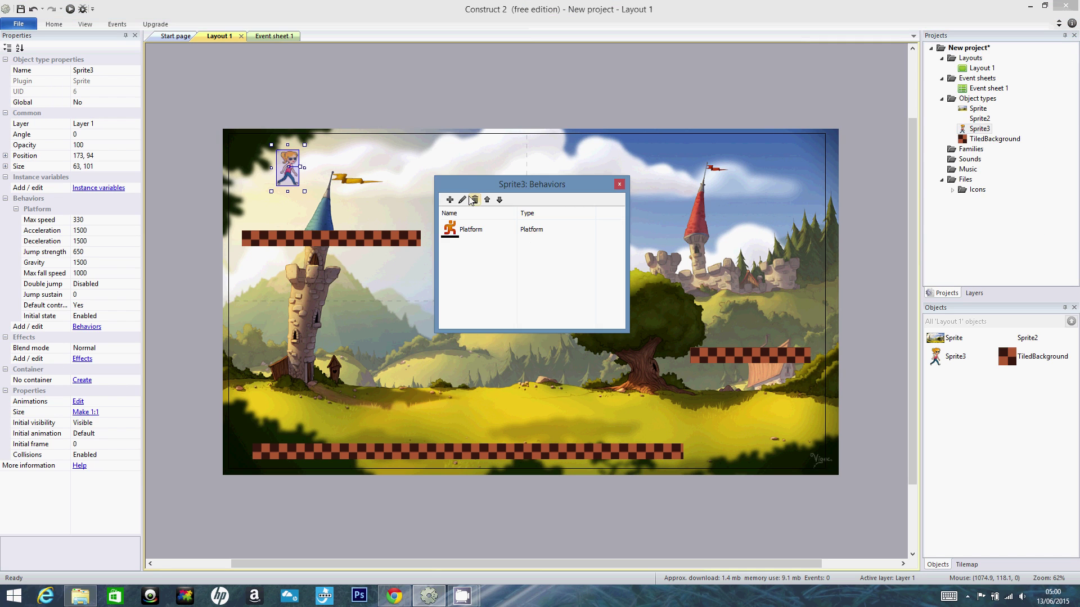
left_click(446, 197)
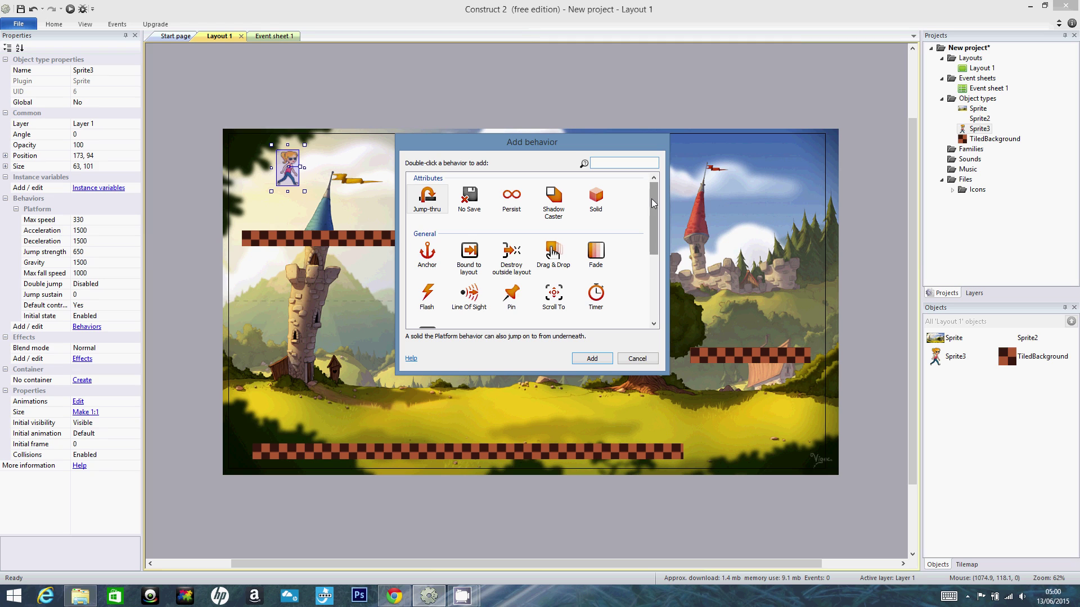
mouse_move(651, 198)
left_mouse_down()
mouse_move(656, 272)
mouse_move(648, 204)
left_mouse_up()
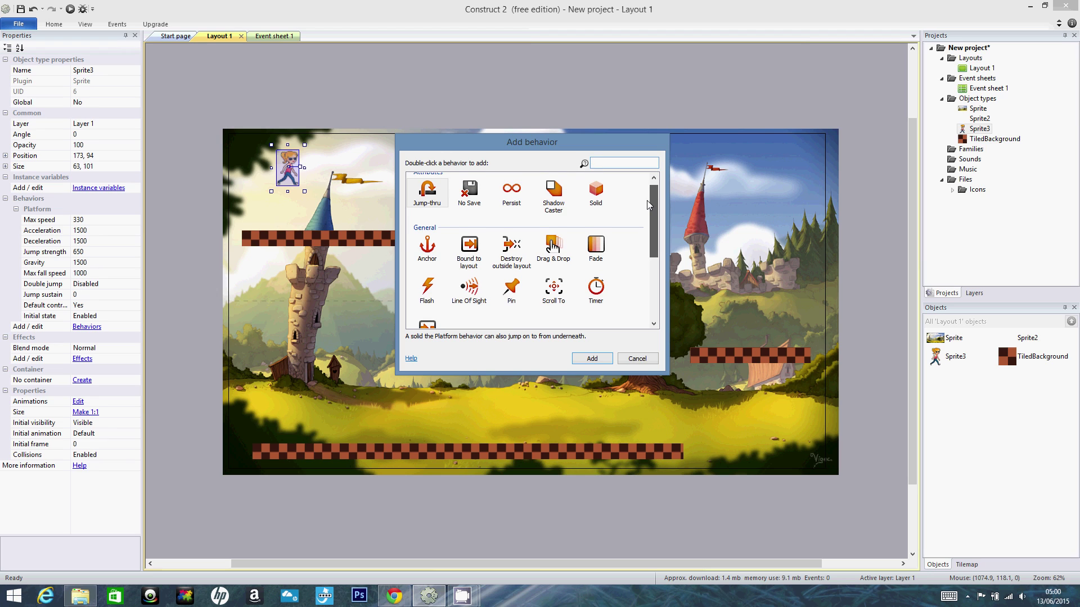
left_click(540, 292)
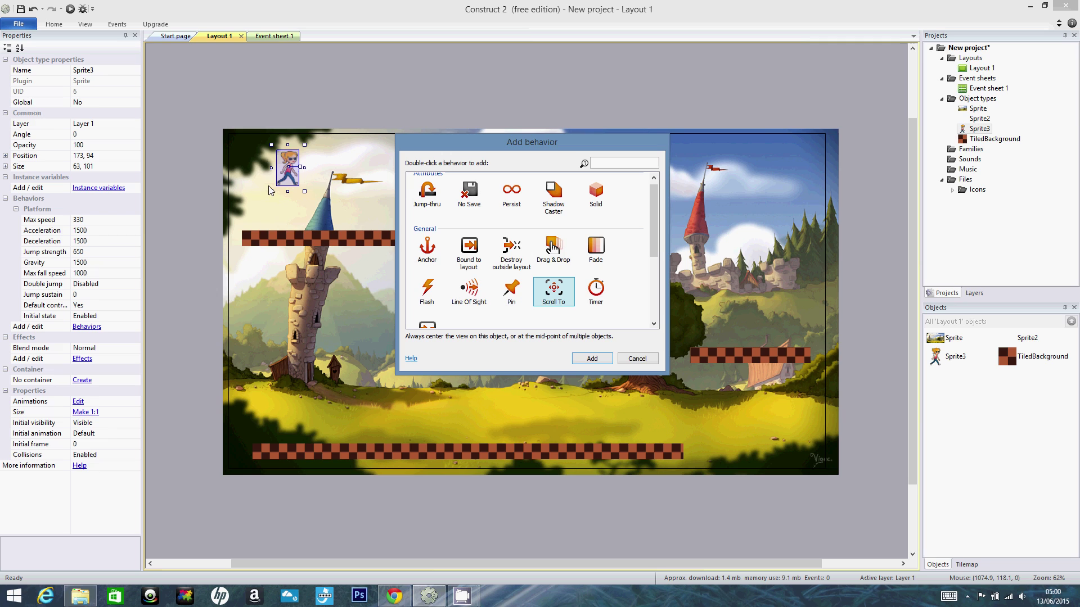
left_click(608, 363)
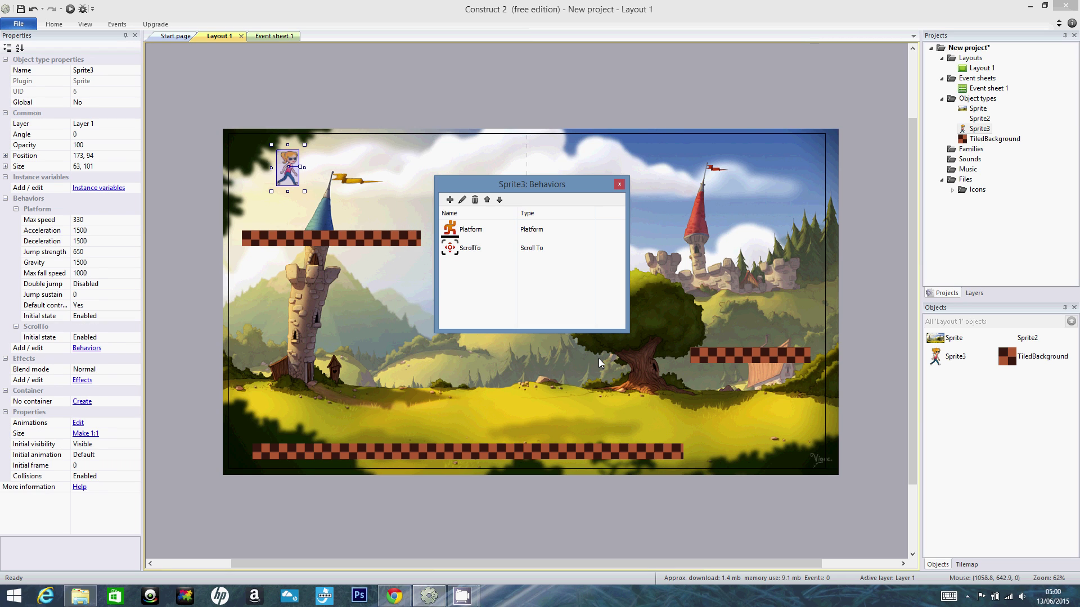
left_click(619, 184)
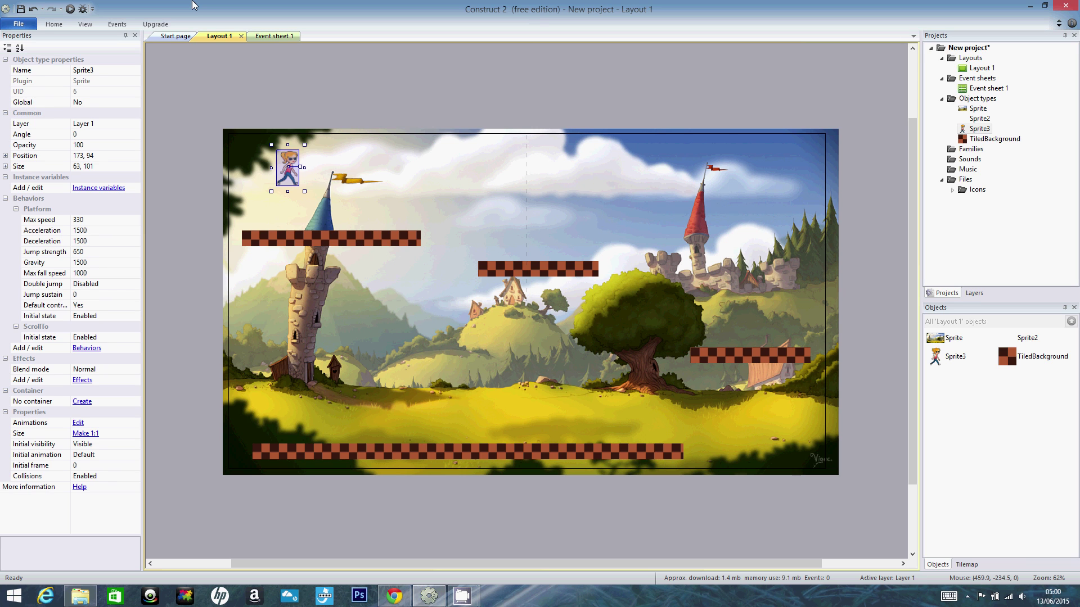
- Run the layout and test the scrolling view by moving the character off the upper platform and along the lowest one
left_click(71, 9)
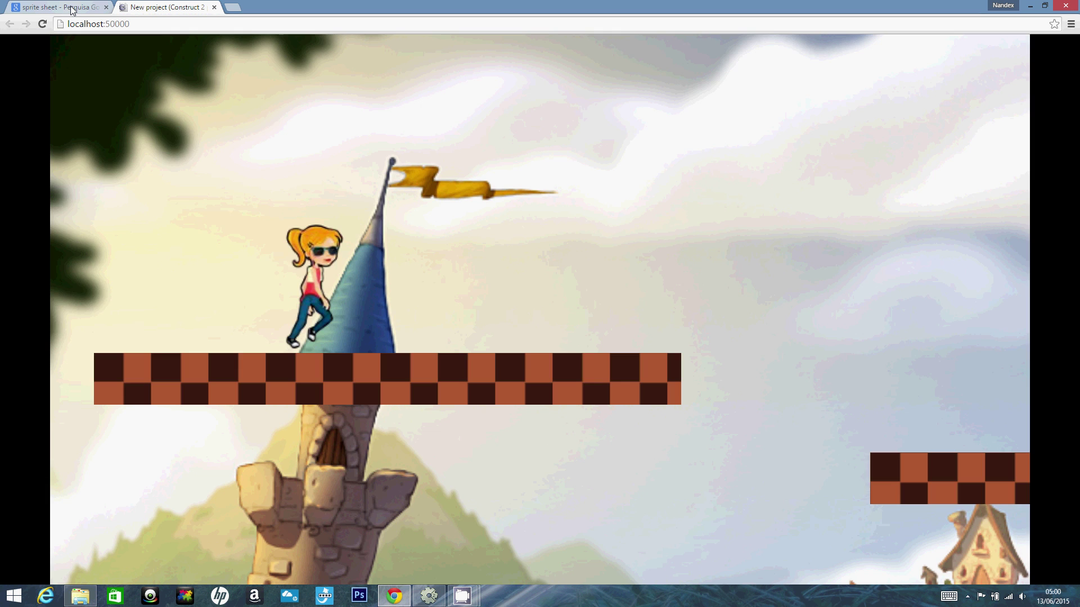
key("Right")
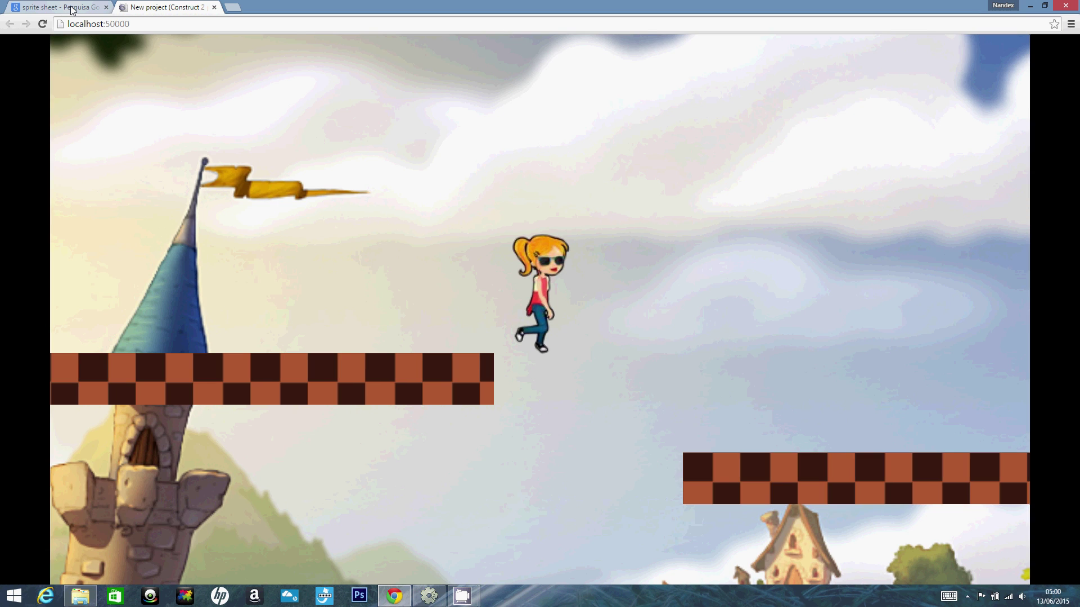
key("Right")
key("Up")
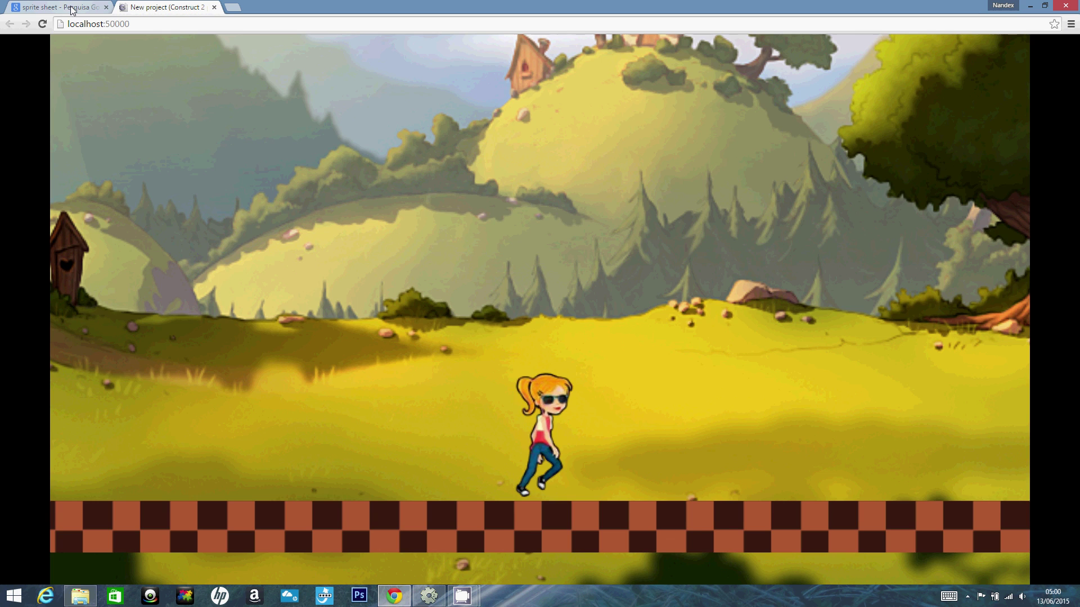
key("Left")
key("Right")
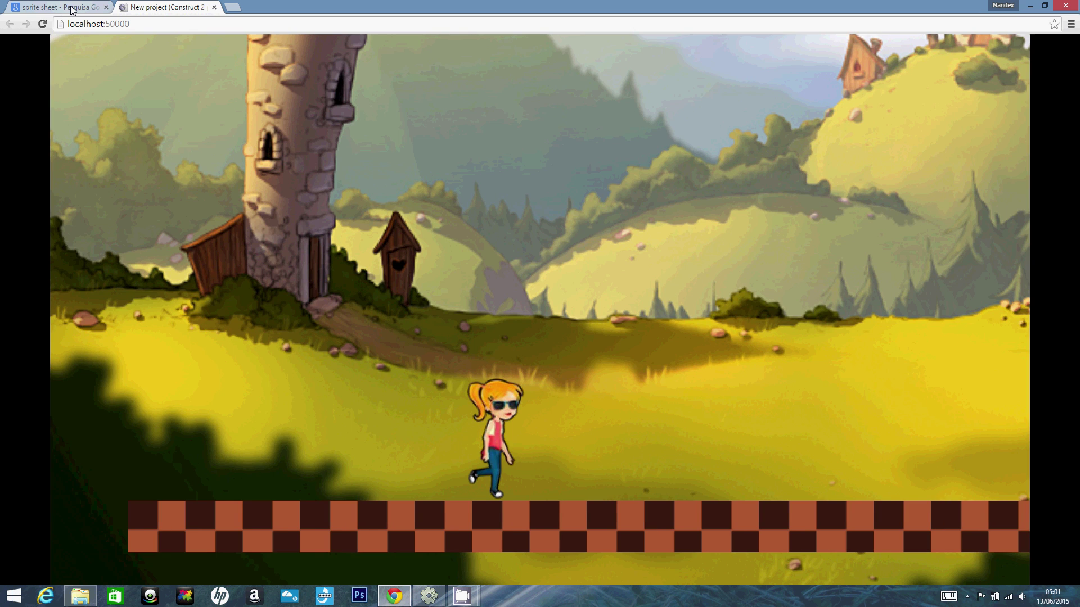
- Test running along the lowest platform and jumping off its far end toward the platform beyond the tree
key("Right")
key("Up")
key("Right")
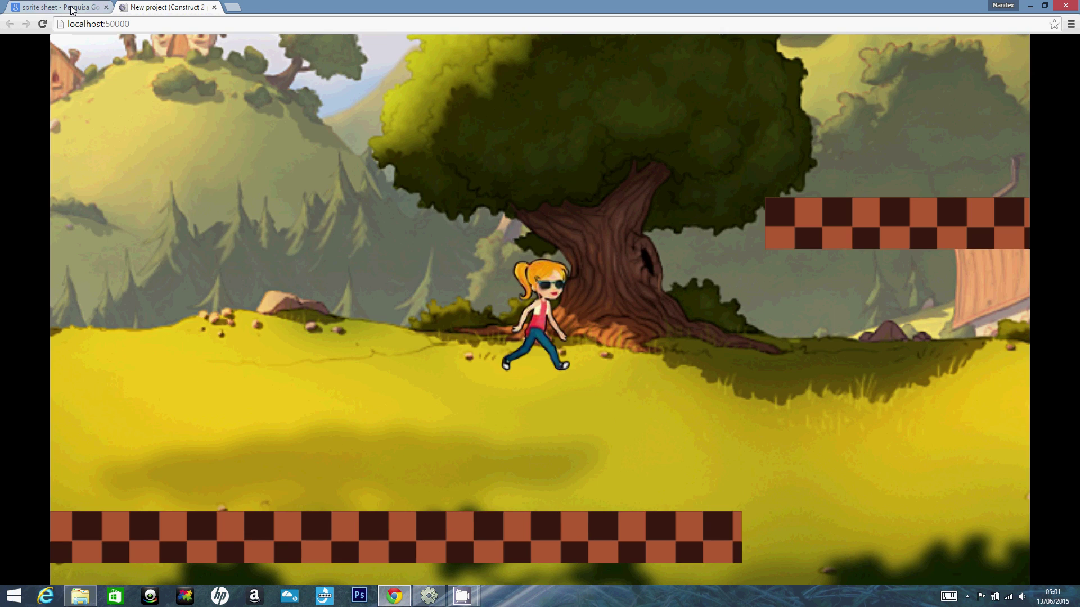
key("Right")
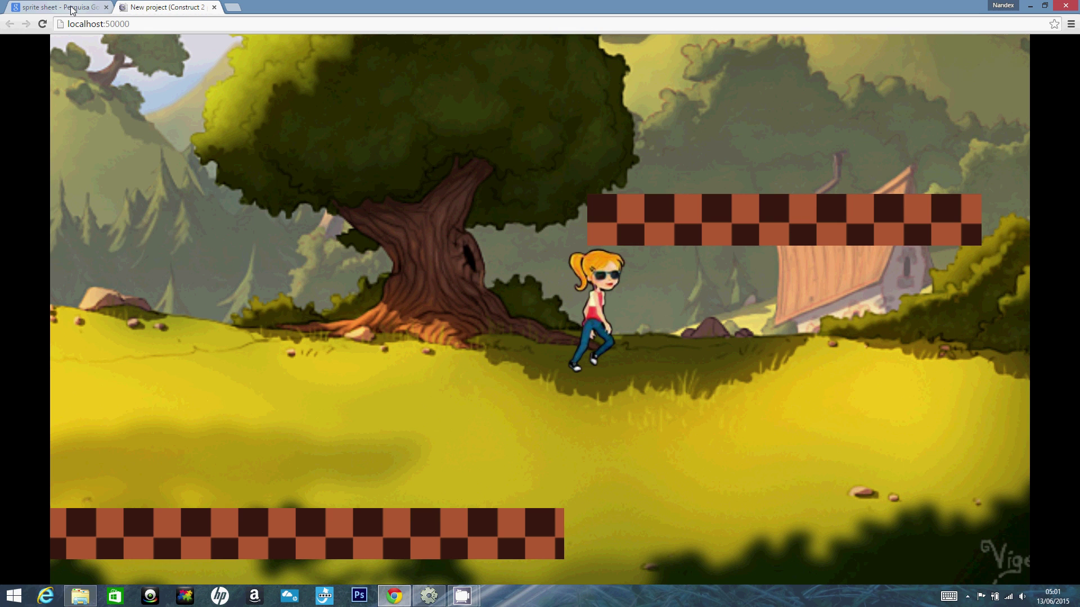
- Return to Construct 2, run the layout again and test jumping from the upper platform onto the middle one
key("alt+Tab")
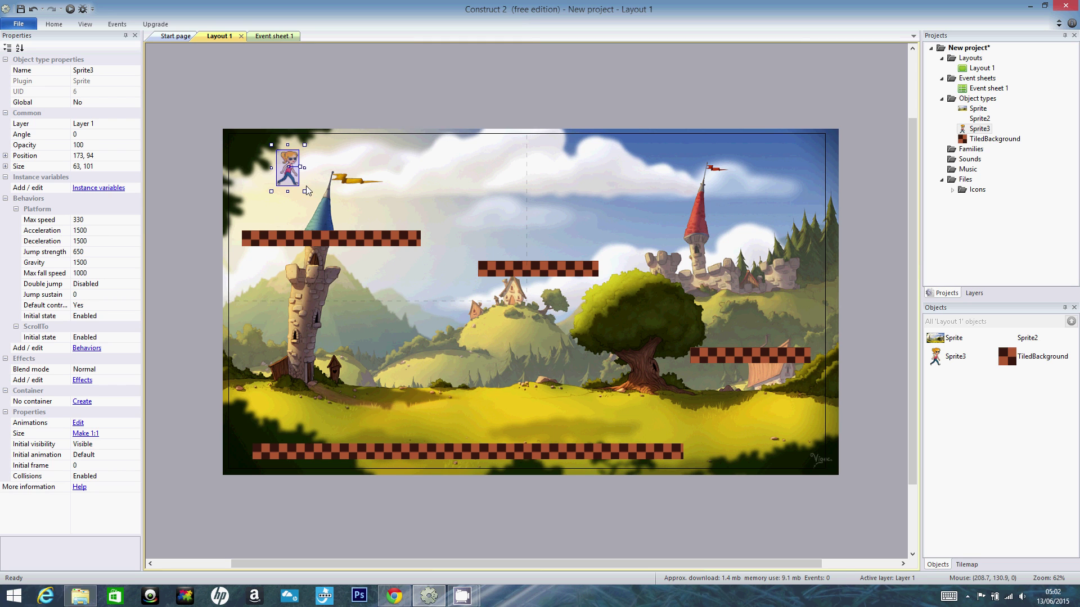
left_click(71, 9)
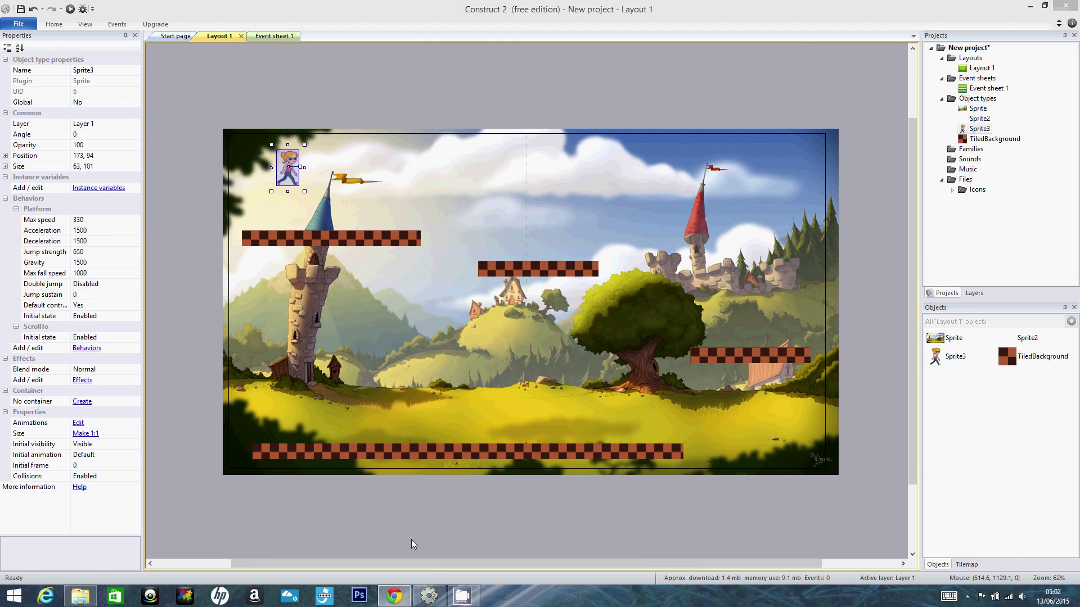
key("Right")
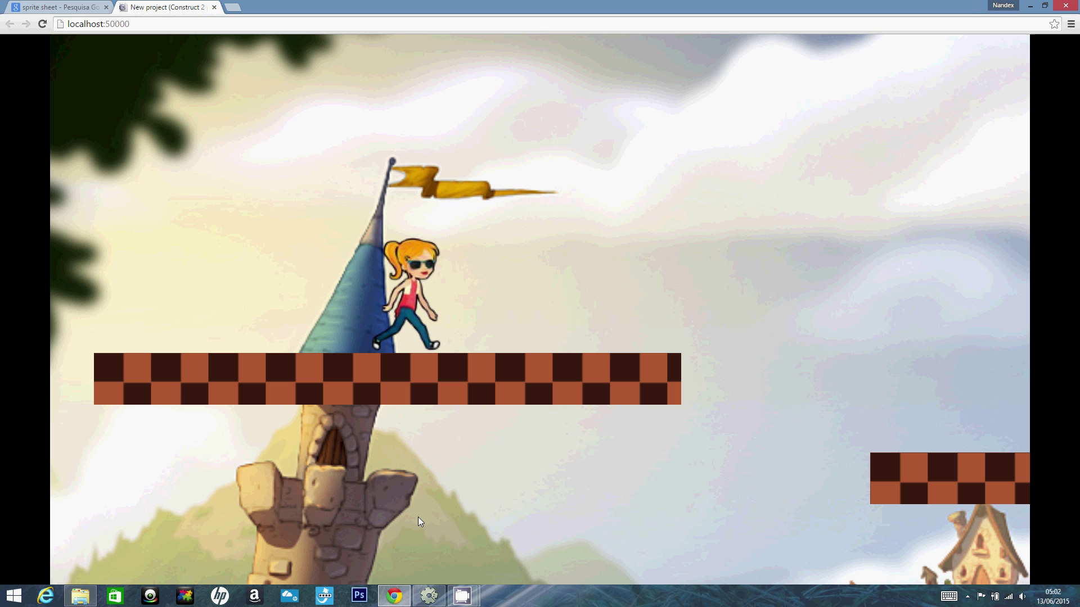
key("Left")
key("Right")
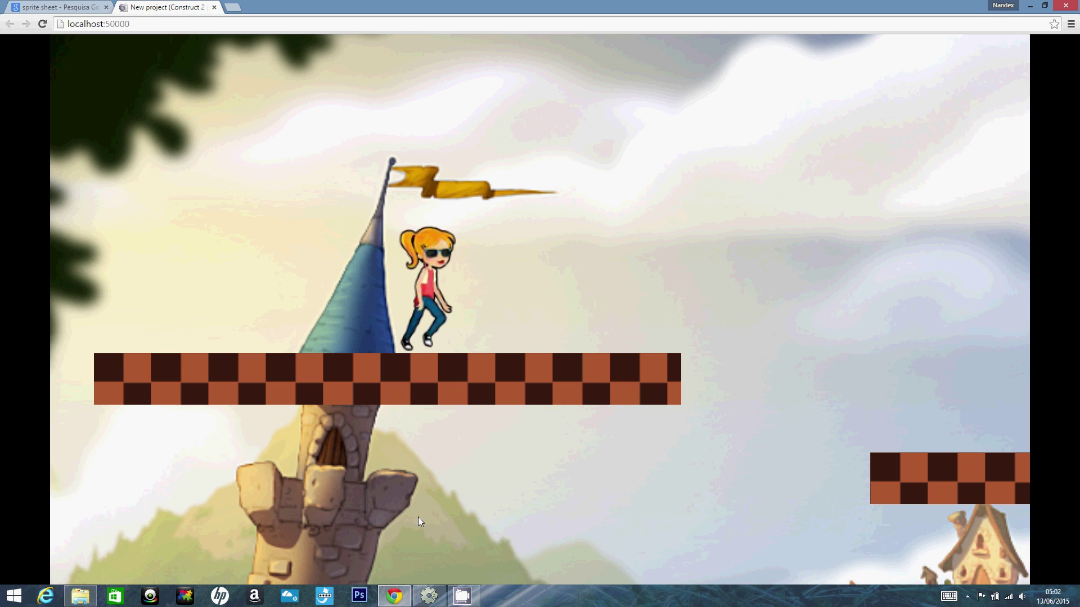
key("Right")
key("Up")
key("Right")
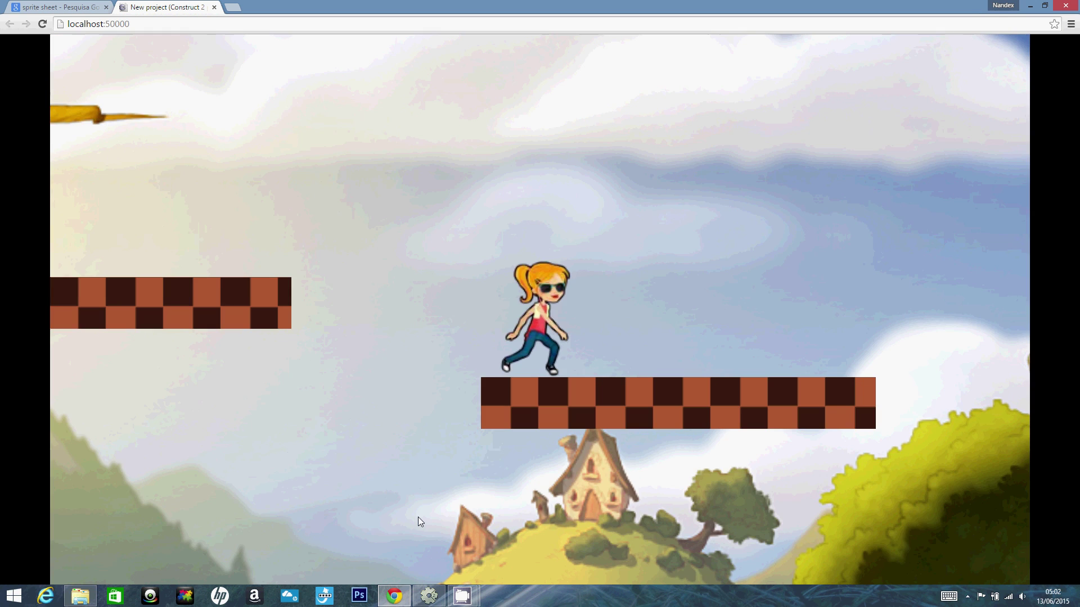
- Test walking and jumping along the lowest platform in the preview, and return to Construct 2
key("Right")
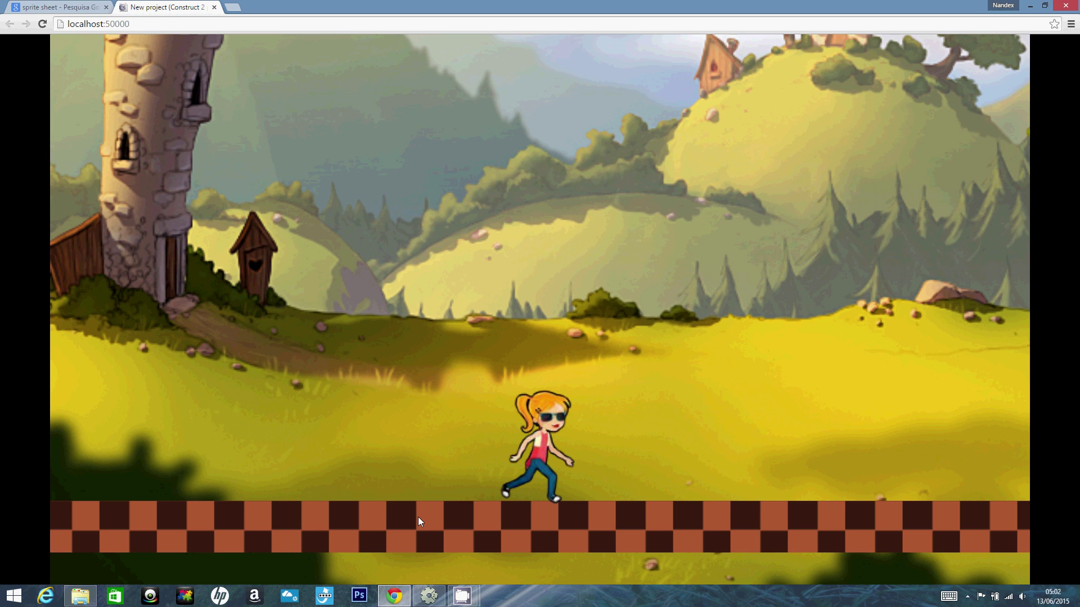
key("Right")
key("Up")
key("Right")
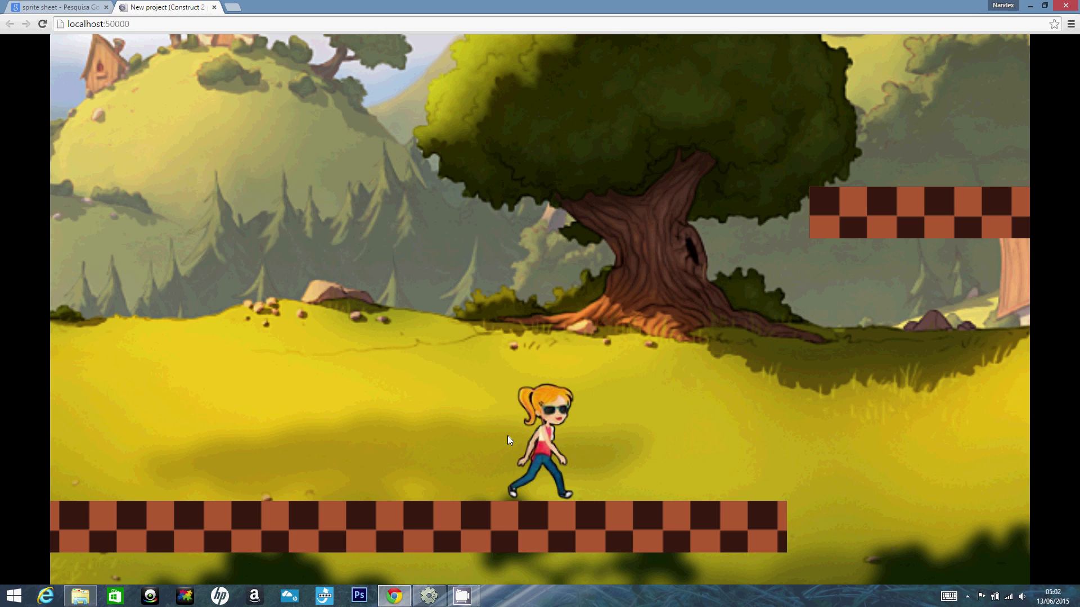
key("alt+Tab")
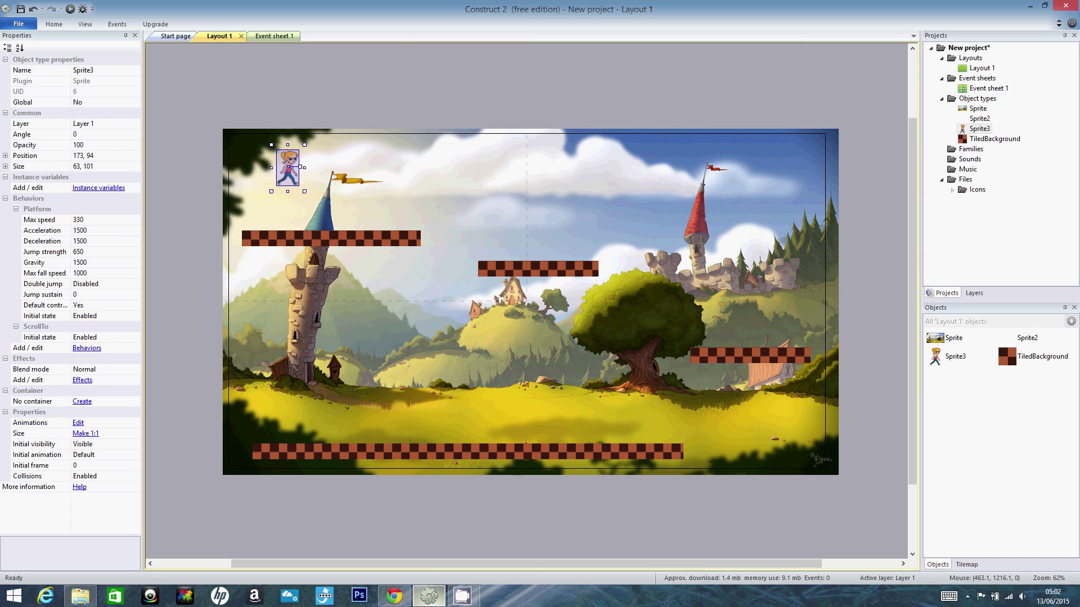
left_click(267, 37)
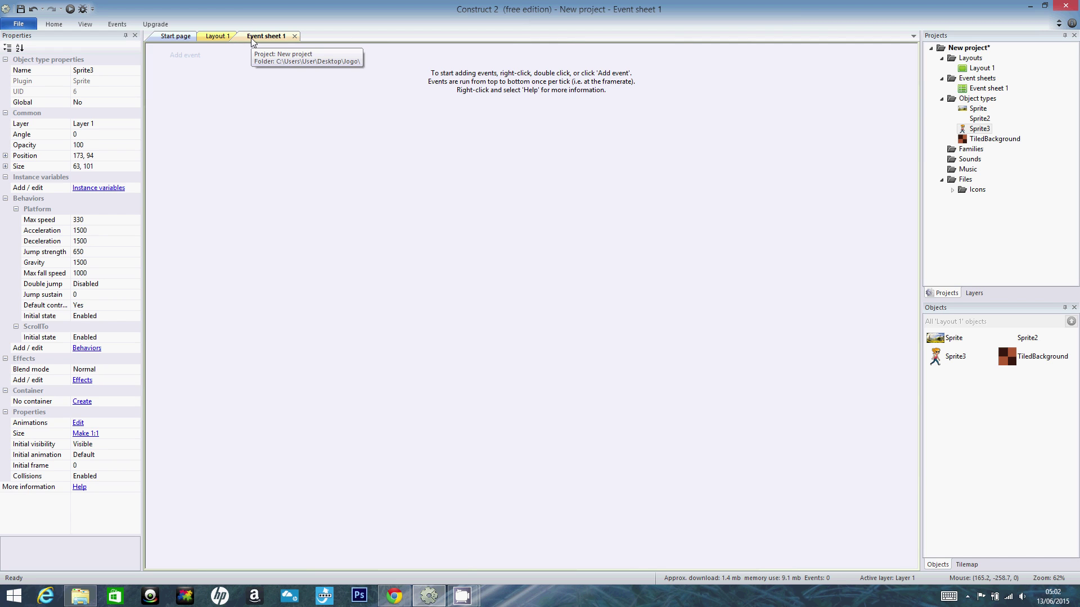
left_click(185, 55)
key("Escape")
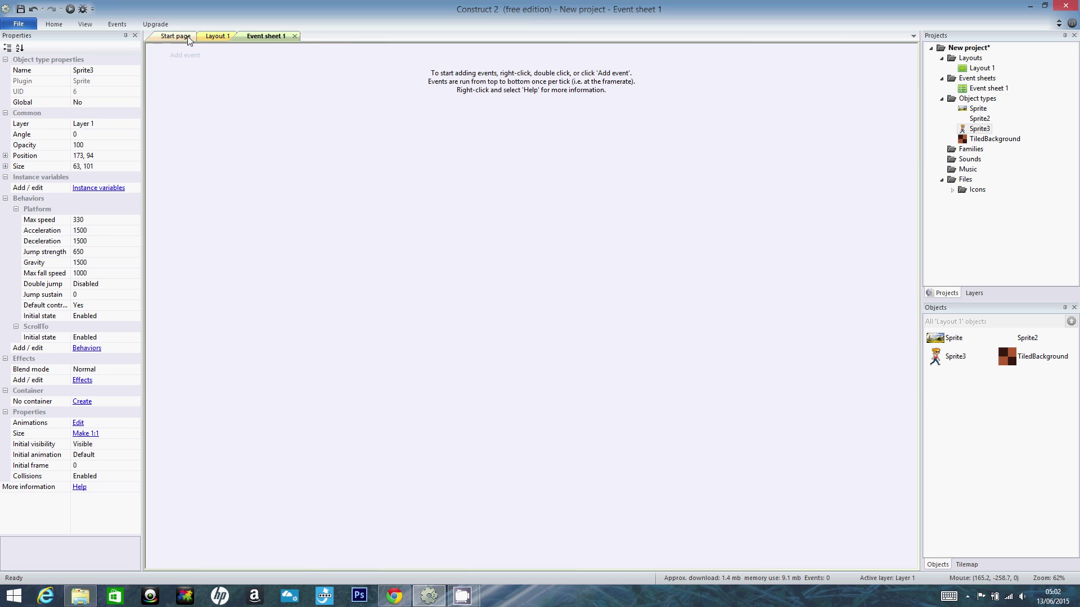
left_click(216, 36)
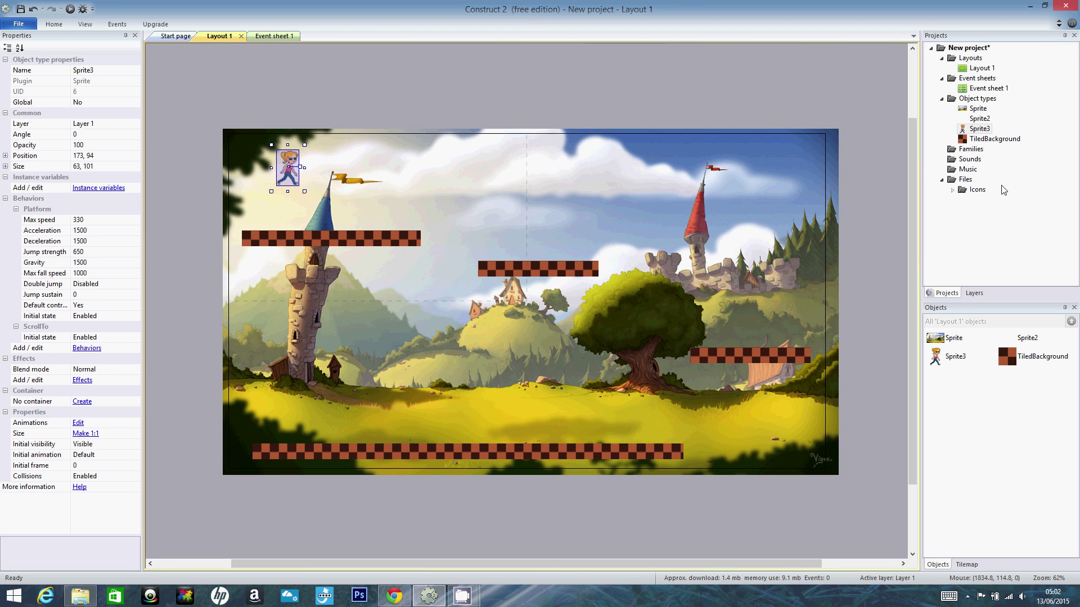
right_click(977, 99)
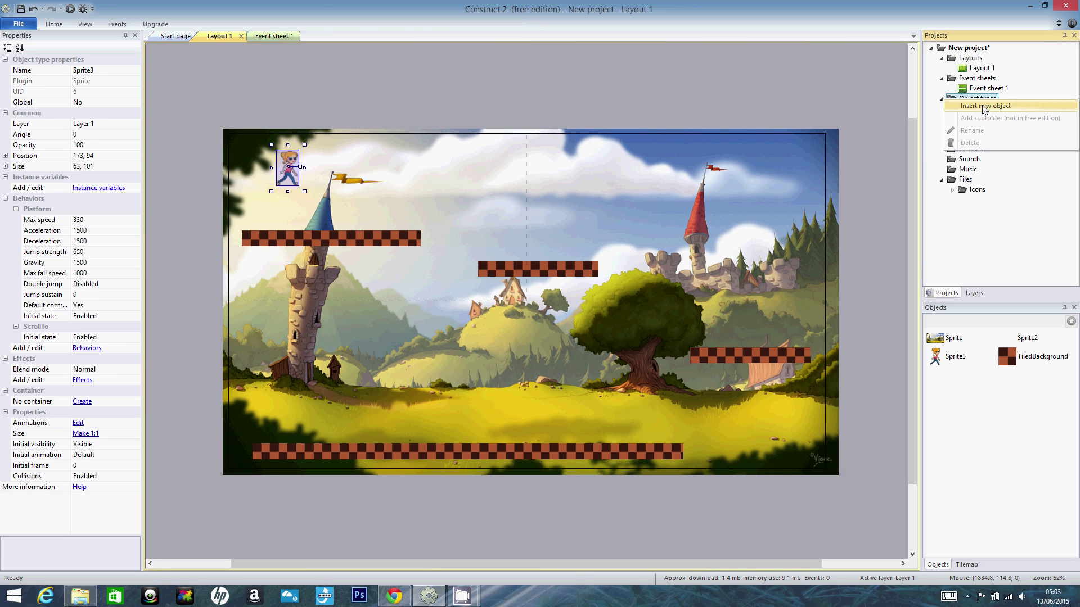
left_click(337, 68)
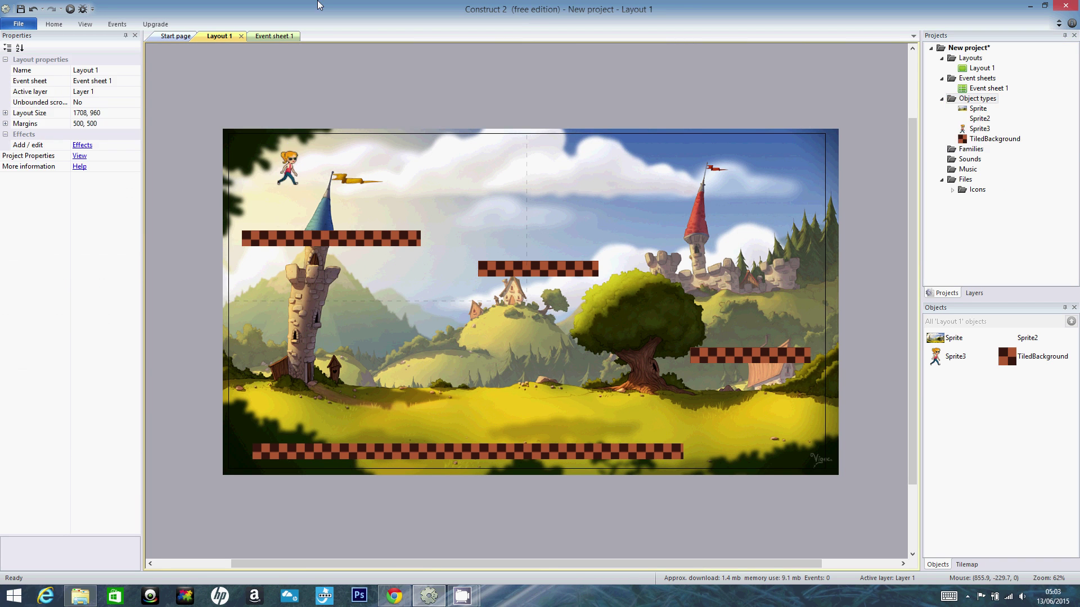
- Insert a Keyboard input object into the project's object types
right_click(981, 99)
left_click(990, 108)
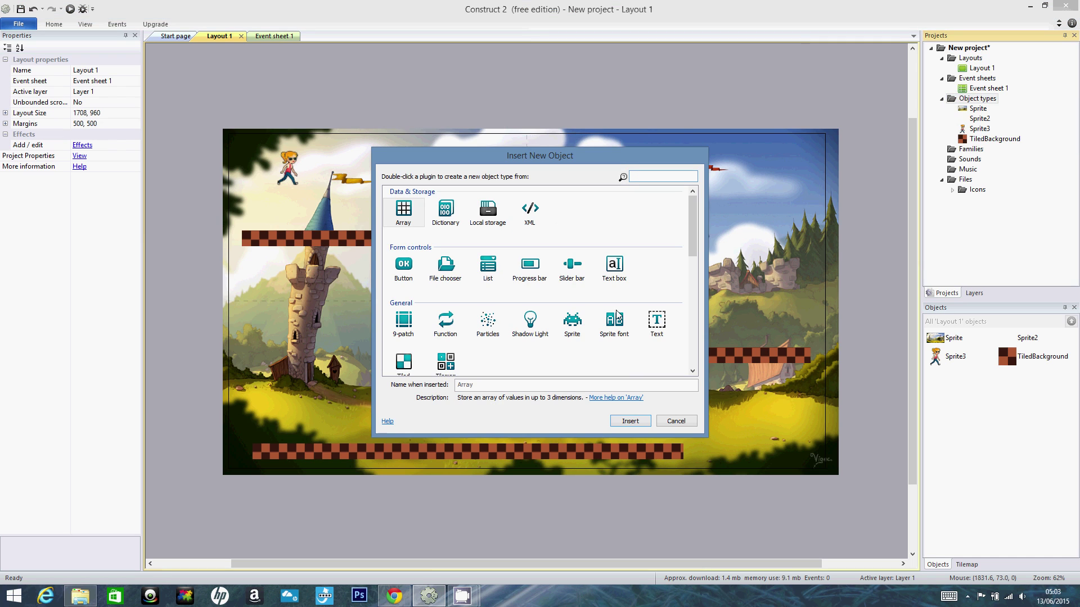
left_click_drag(693, 247, 693, 300)
left_click(446, 256)
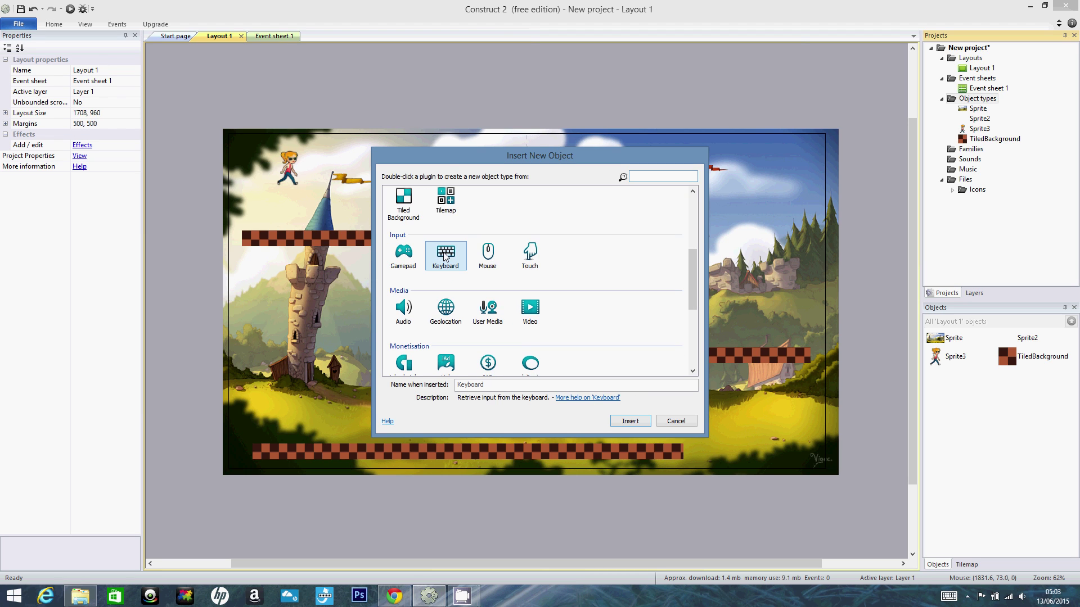
left_click(630, 421)
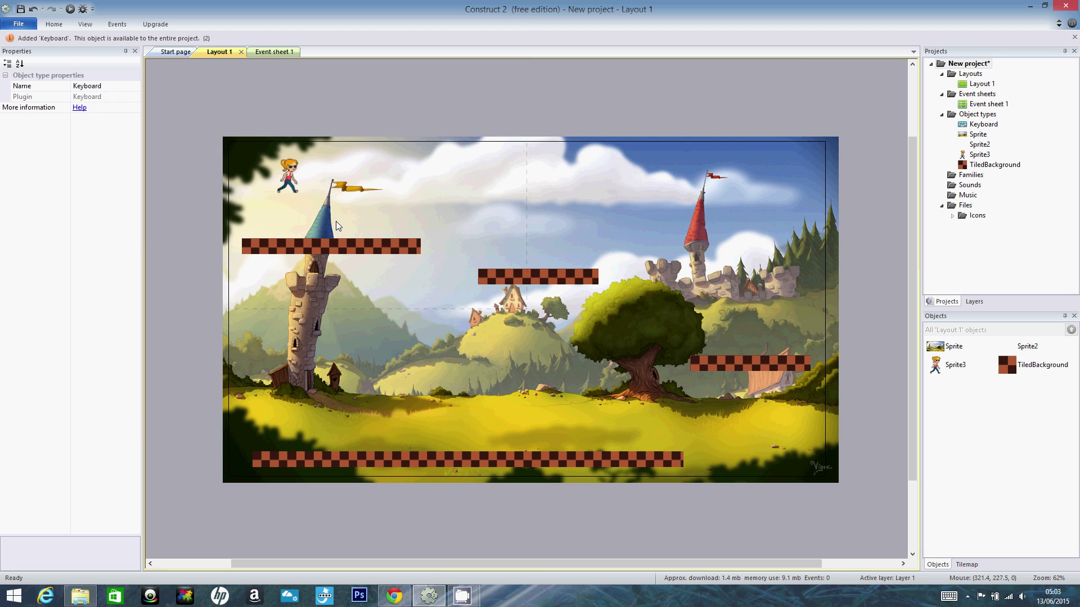
- In Event sheet 1, add a Keyboard "On key pressed" event for the Left arrow key
left_click(269, 37)
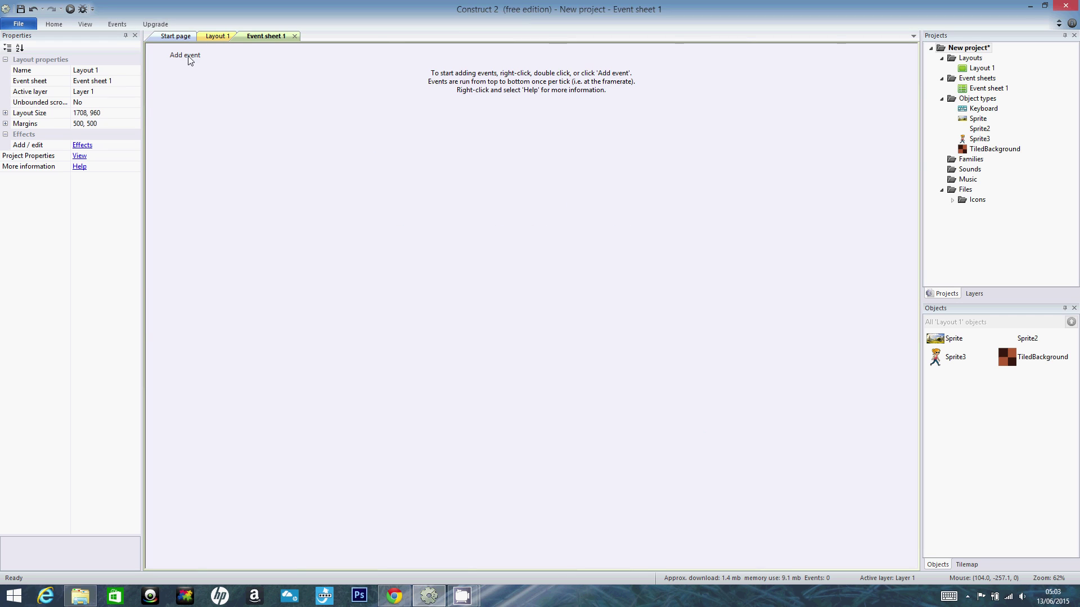
double_click(291, 187)
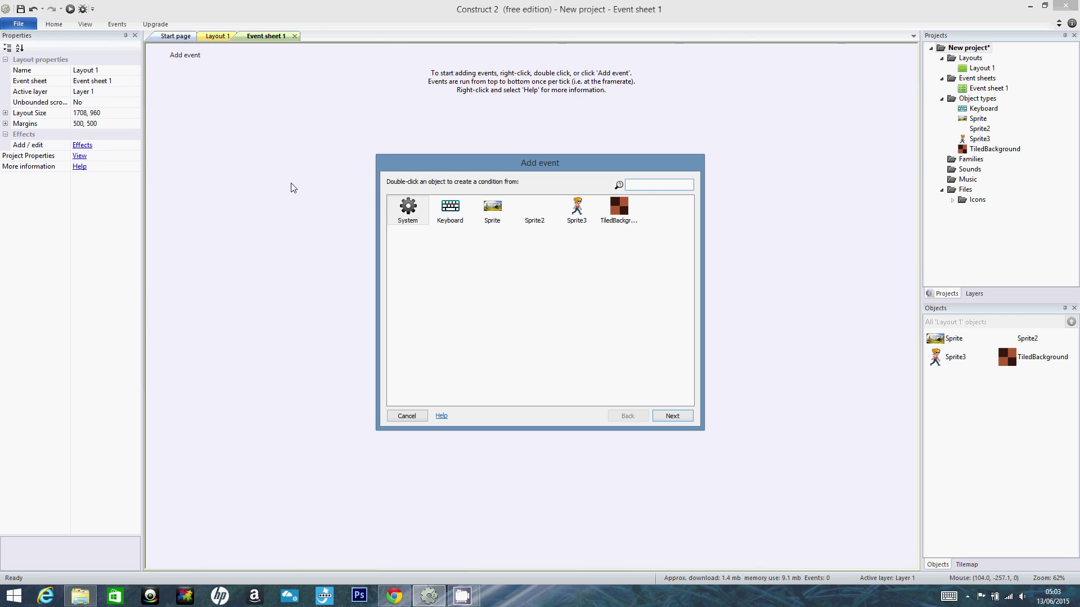
double_click(450, 213)
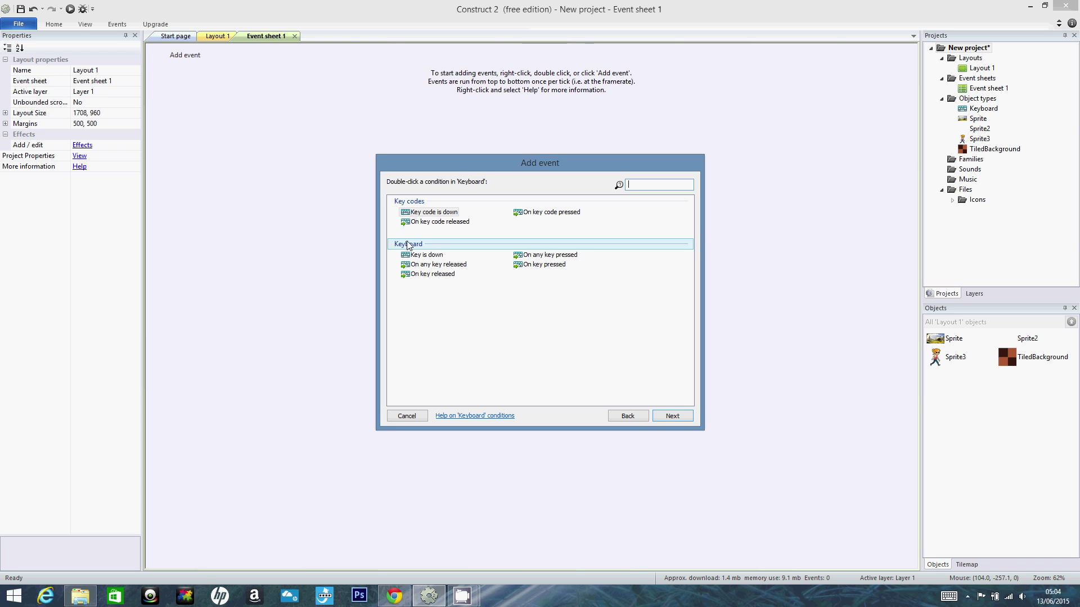
double_click(534, 266)
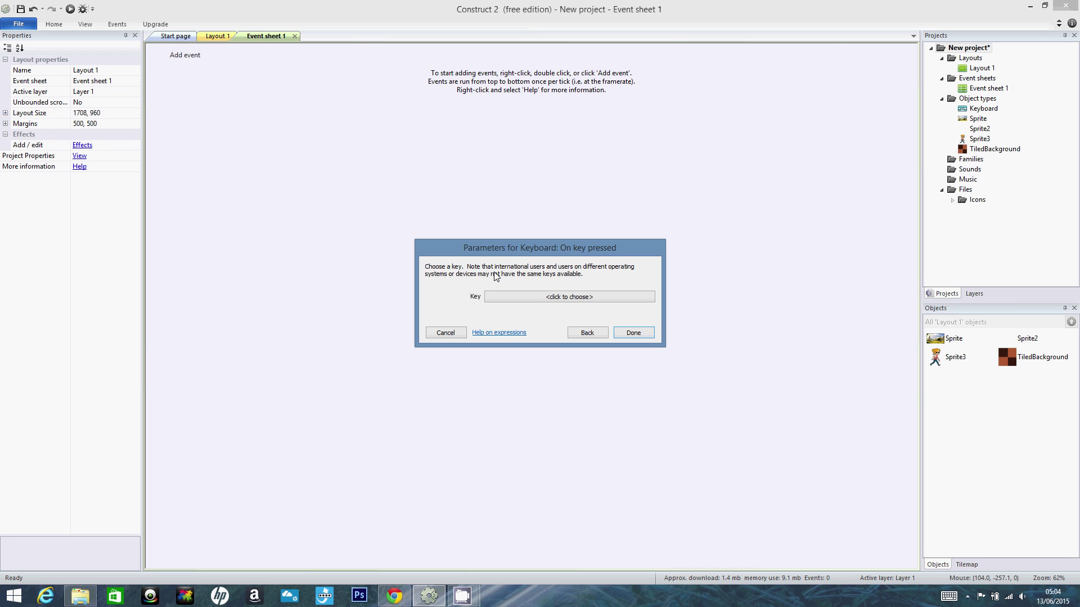
left_click(566, 297)
left_click(605, 297)
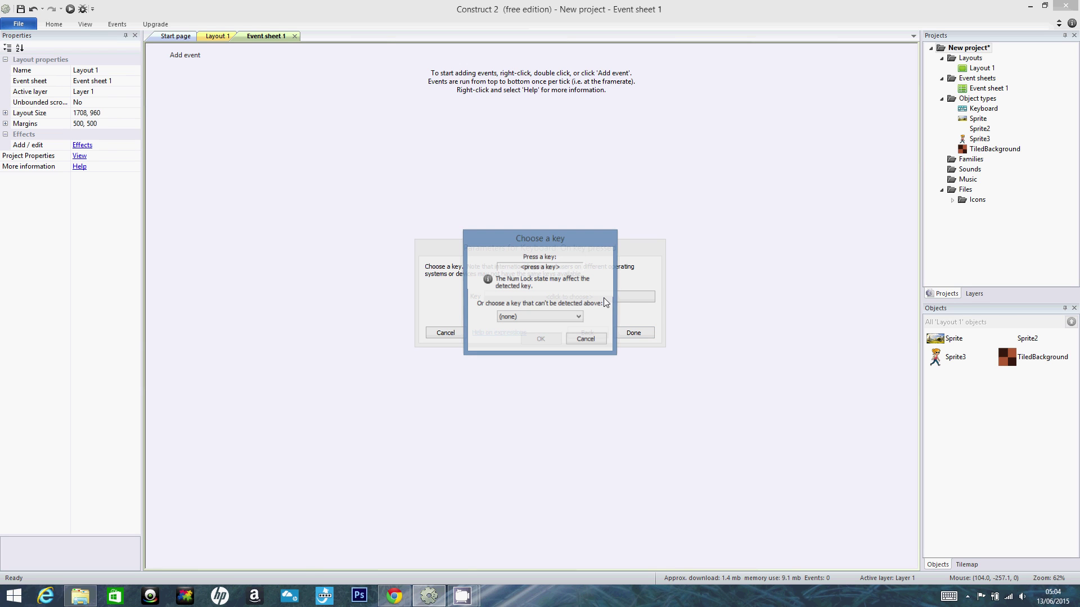
left_click_drag(586, 237, 502, 240)
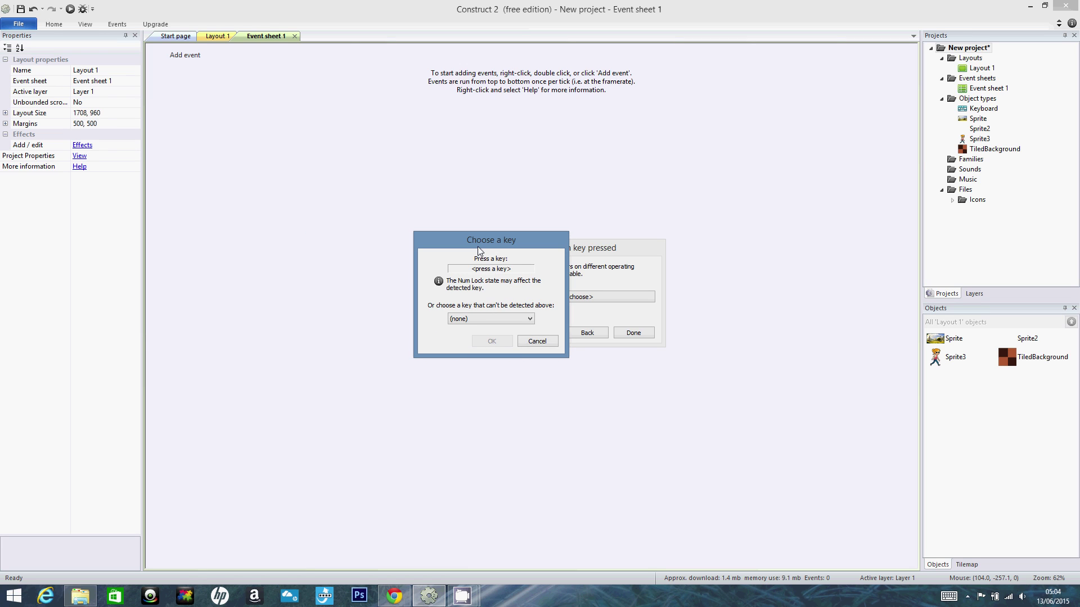
key("Left")
left_click(492, 341)
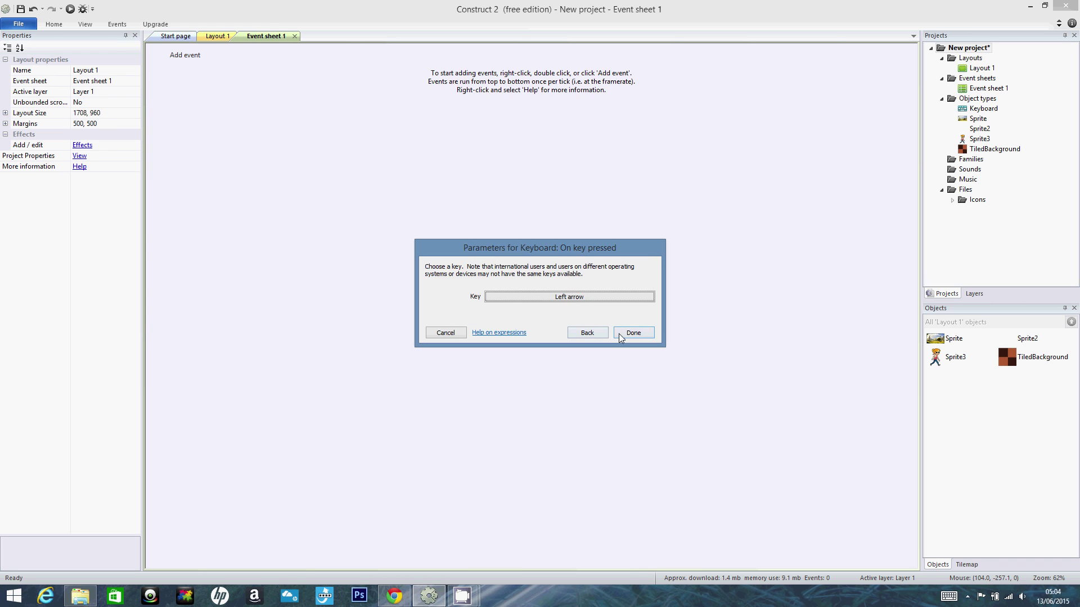
left_click(633, 333)
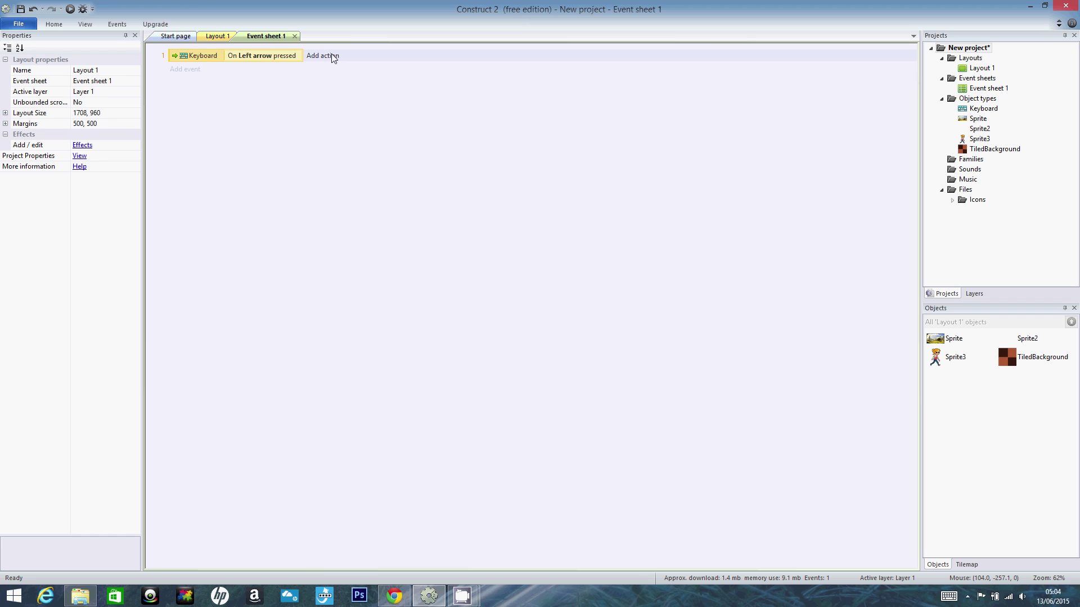
- Add a Set mirrored action for Sprite3 to the Left arrow event with the state Mirrored
left_click(330, 57)
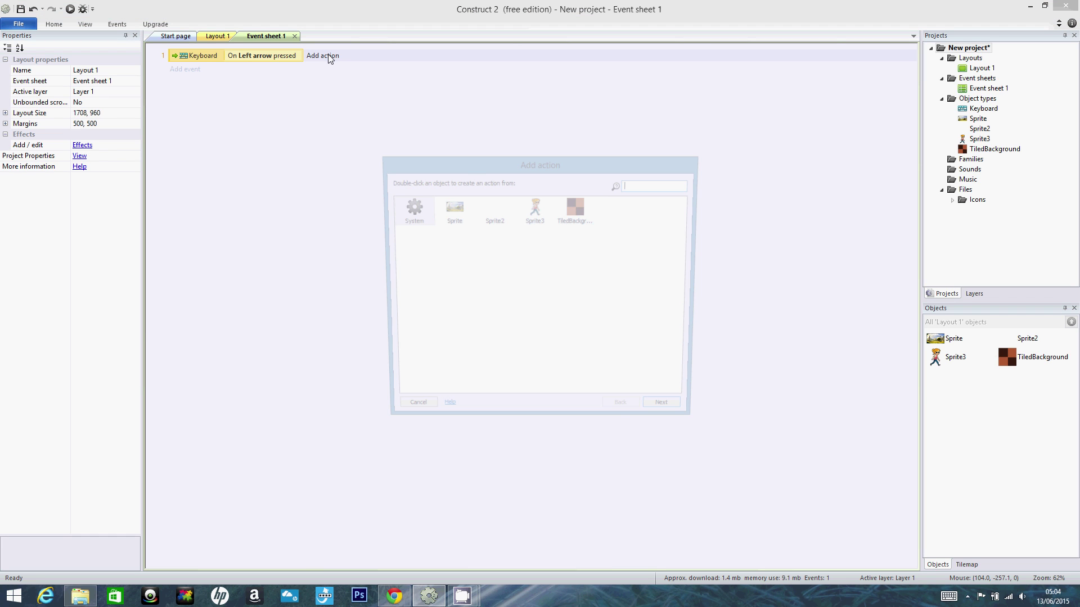
left_click(537, 206)
double_click(535, 206)
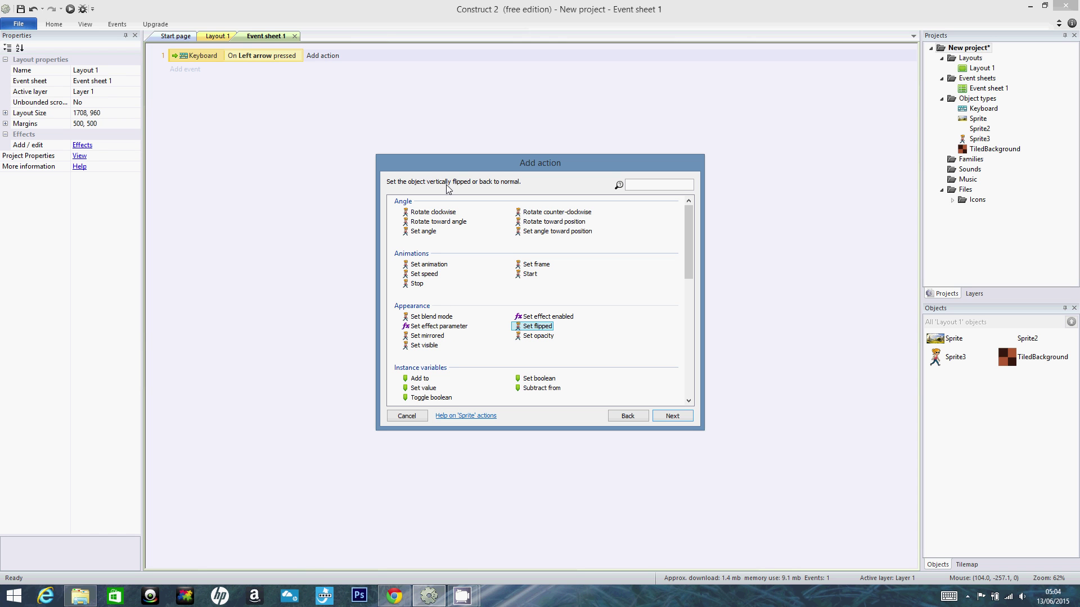
left_click(422, 338)
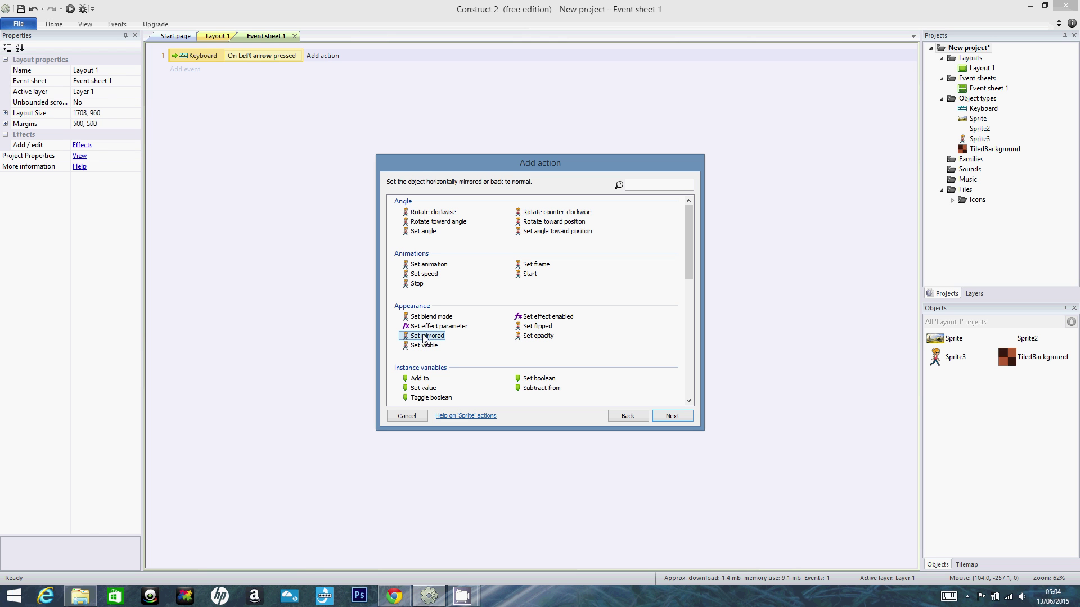
left_click(689, 419)
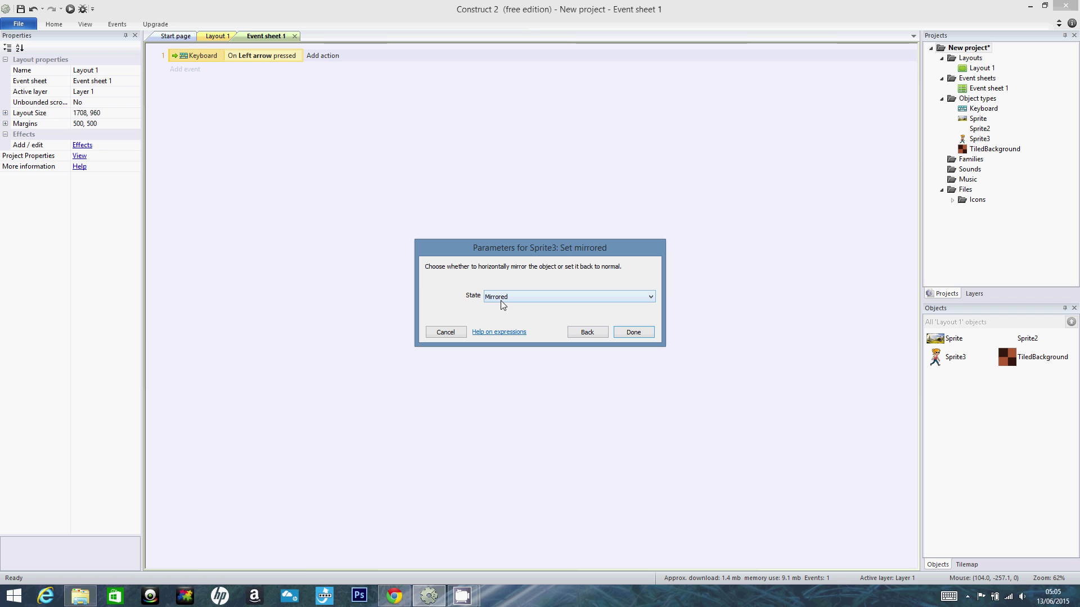
left_click(632, 333)
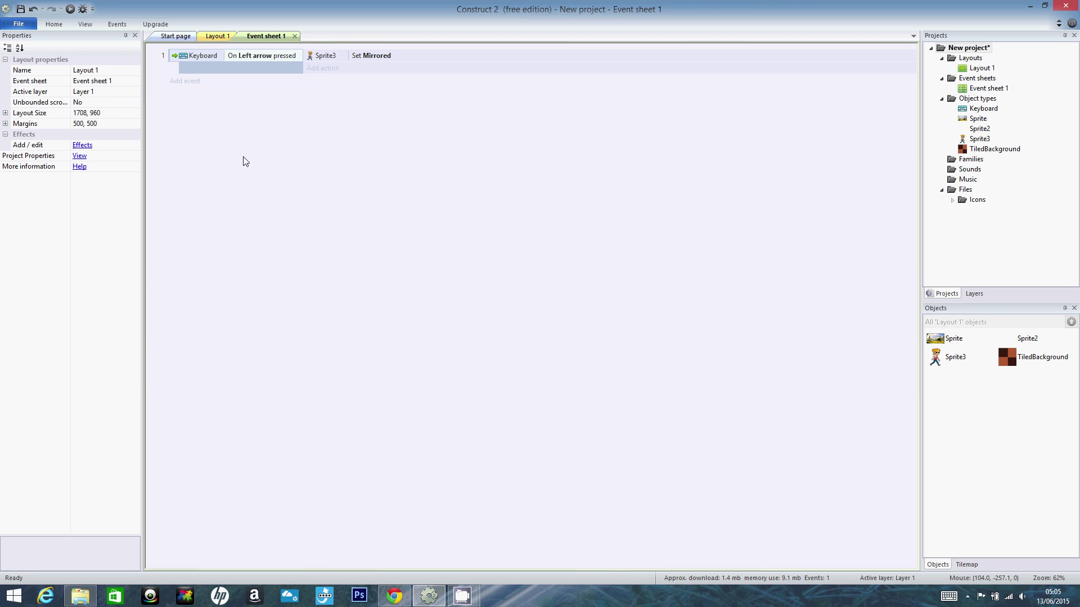
- Run the layout, test how the character faces when walking left and right, and return to Construct 2
left_click(70, 10)
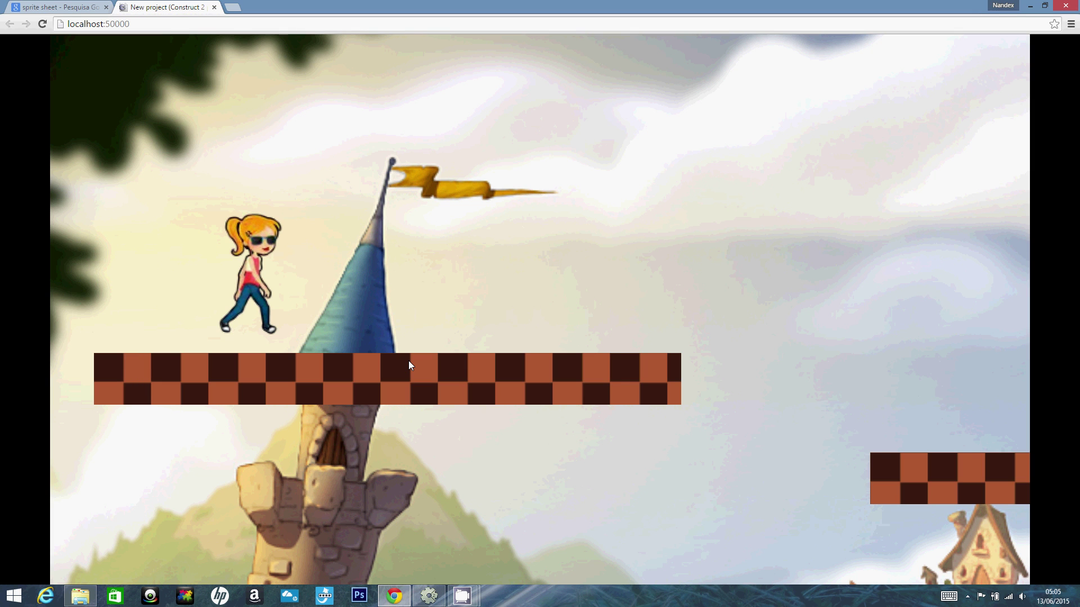
key("Right")
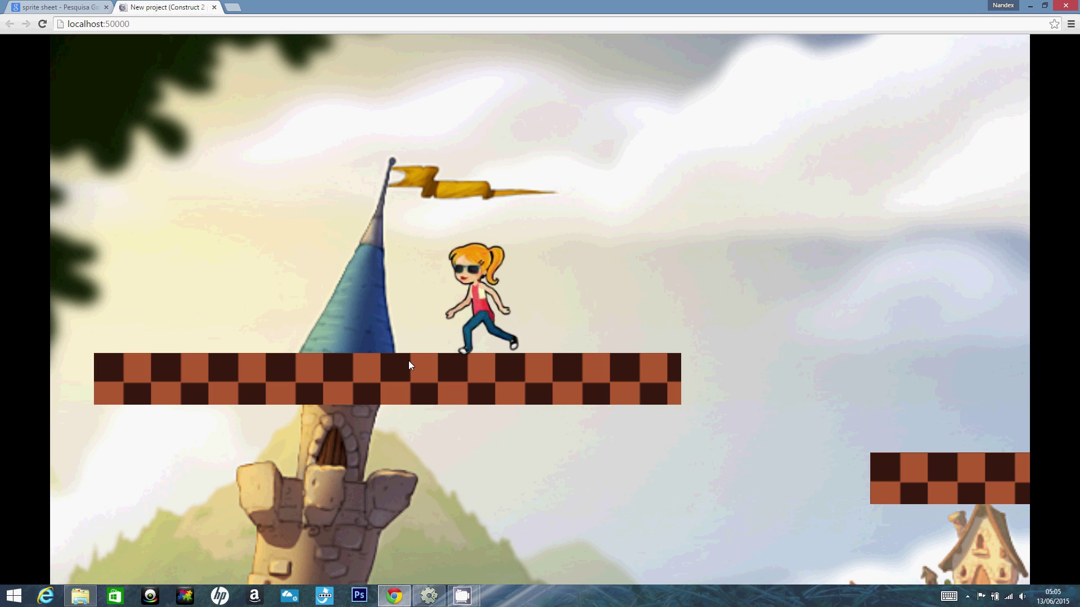
key("Left")
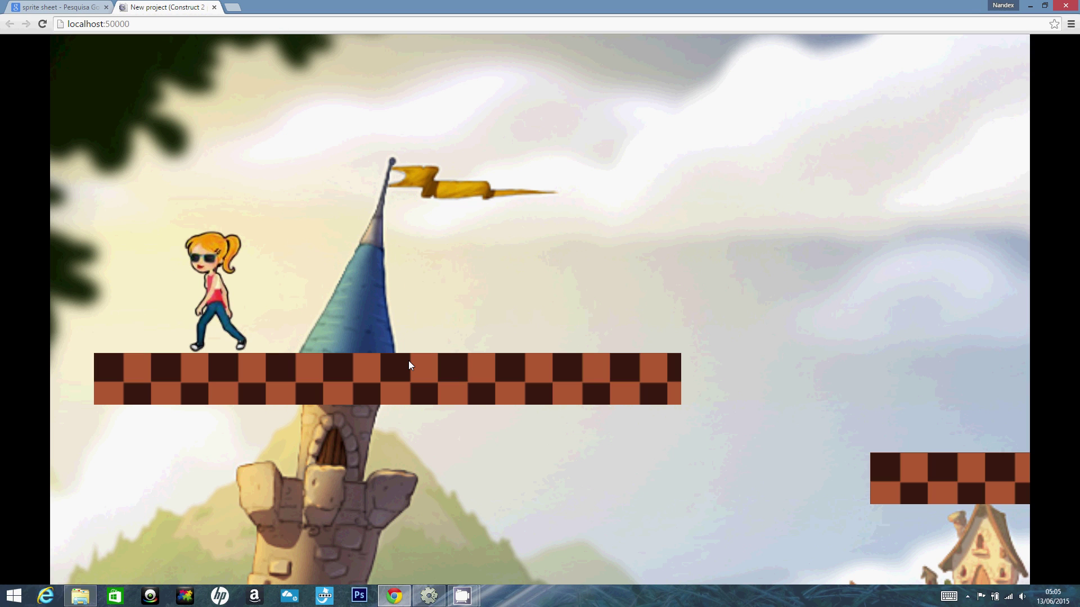
key("Right")
key("Right")
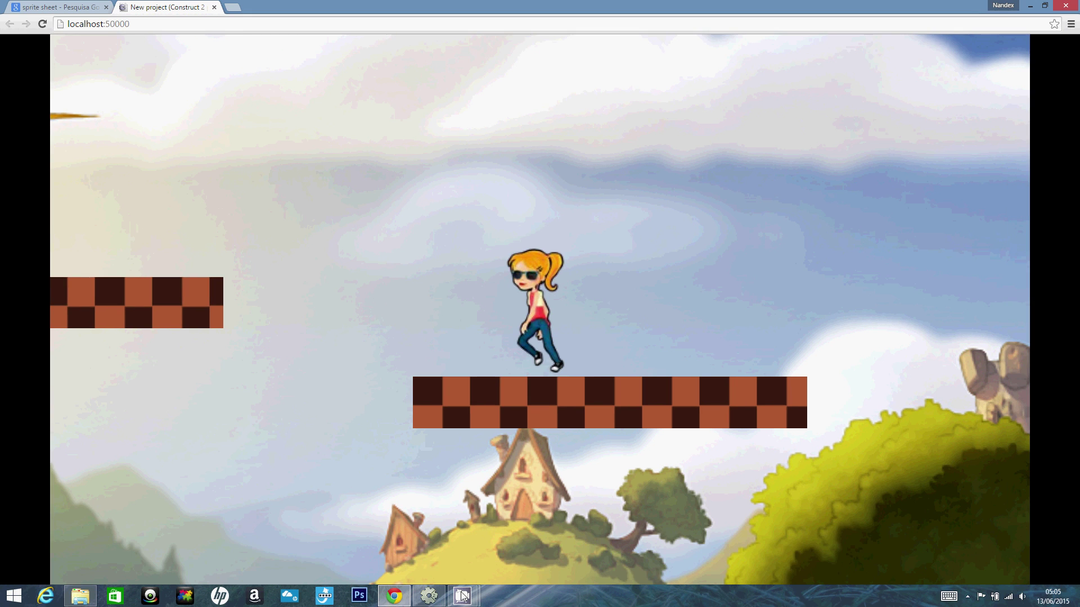
left_click(462, 596)
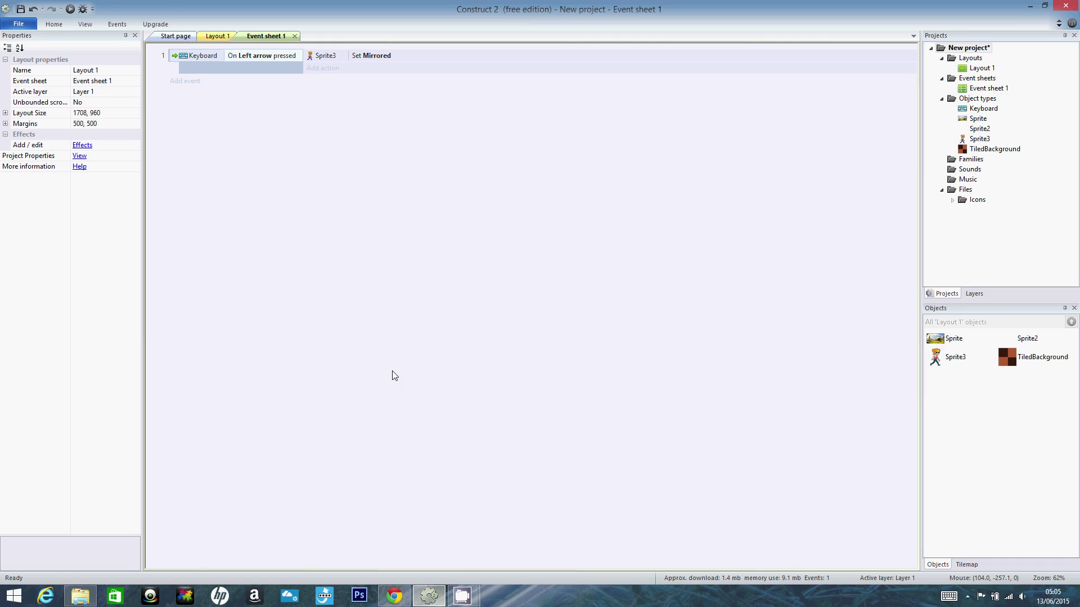
- Add a second Keyboard "On key pressed" event for the Right arrow key
left_click(186, 82)
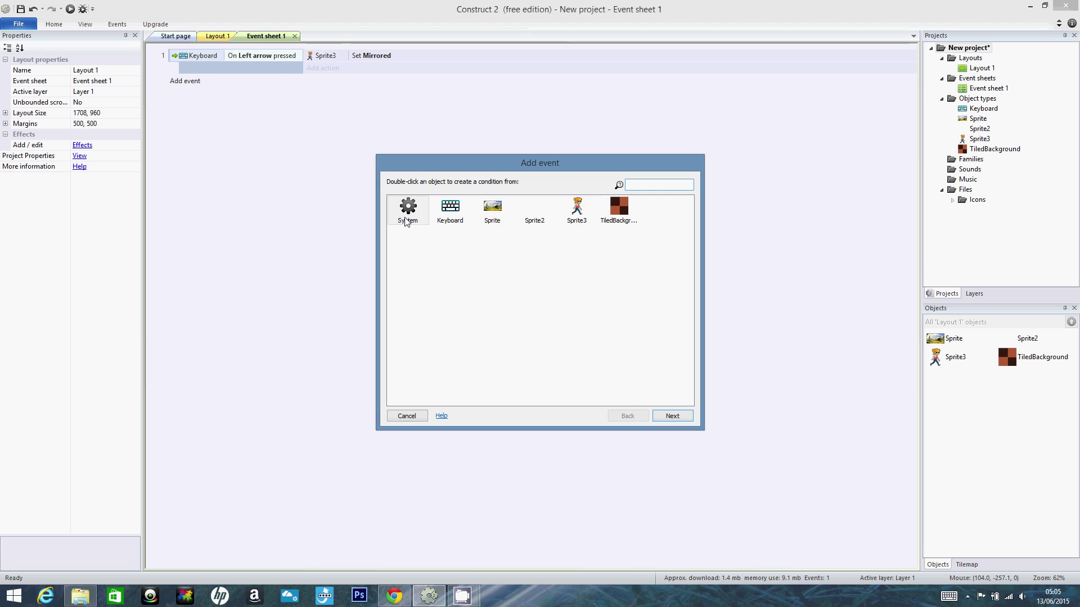
double_click(447, 210)
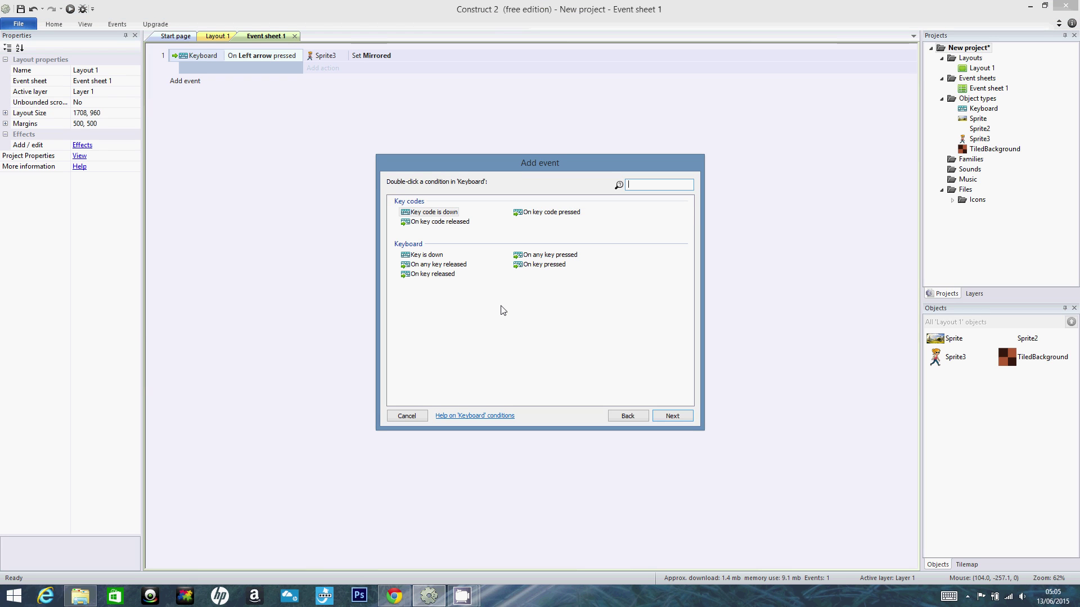
double_click(549, 268)
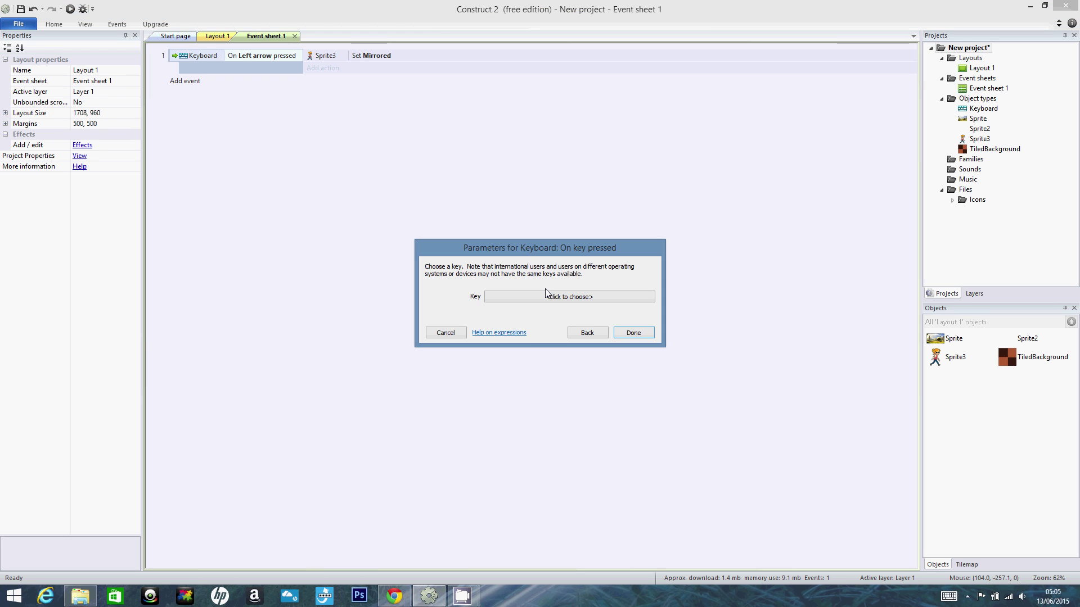
left_click(543, 297)
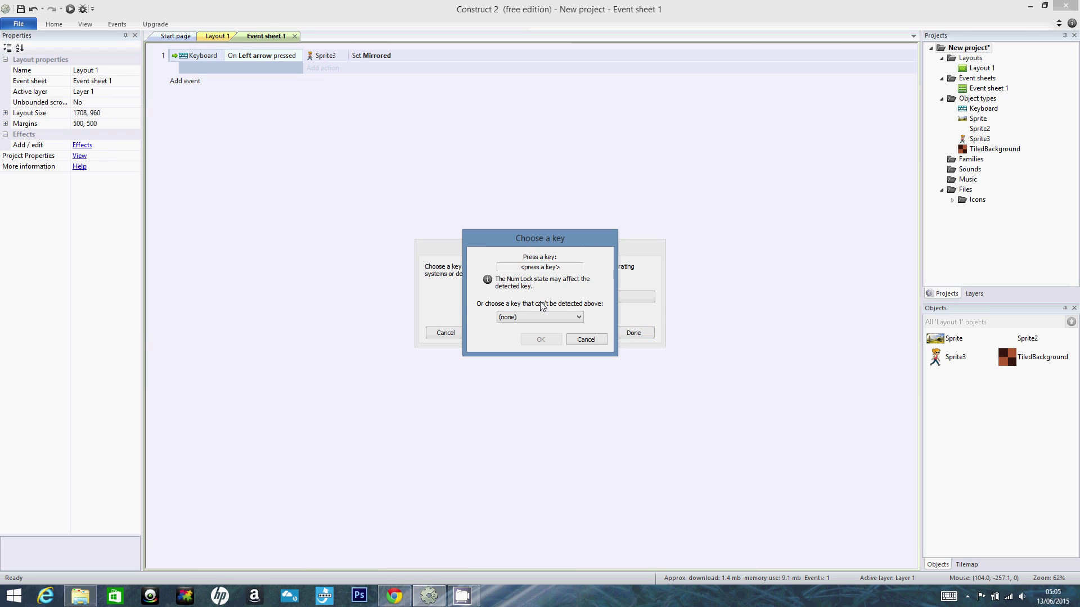
key("Right")
left_click(539, 340)
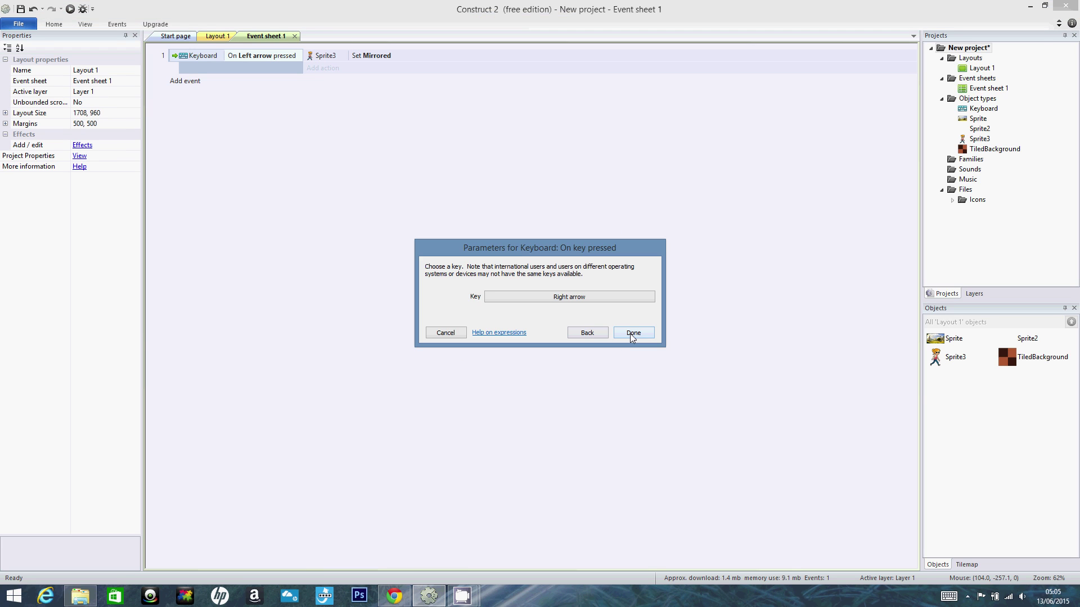
left_click(632, 333)
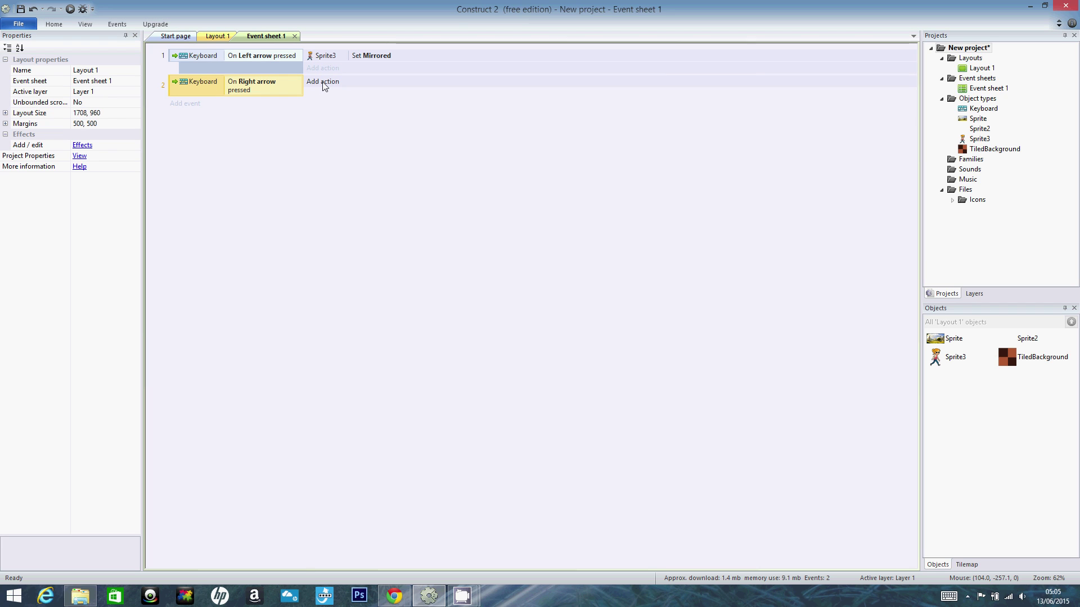
- Add a Set mirrored action for Sprite3 to the Right arrow event with the state Not mirrored
left_click(324, 83)
double_click(526, 213)
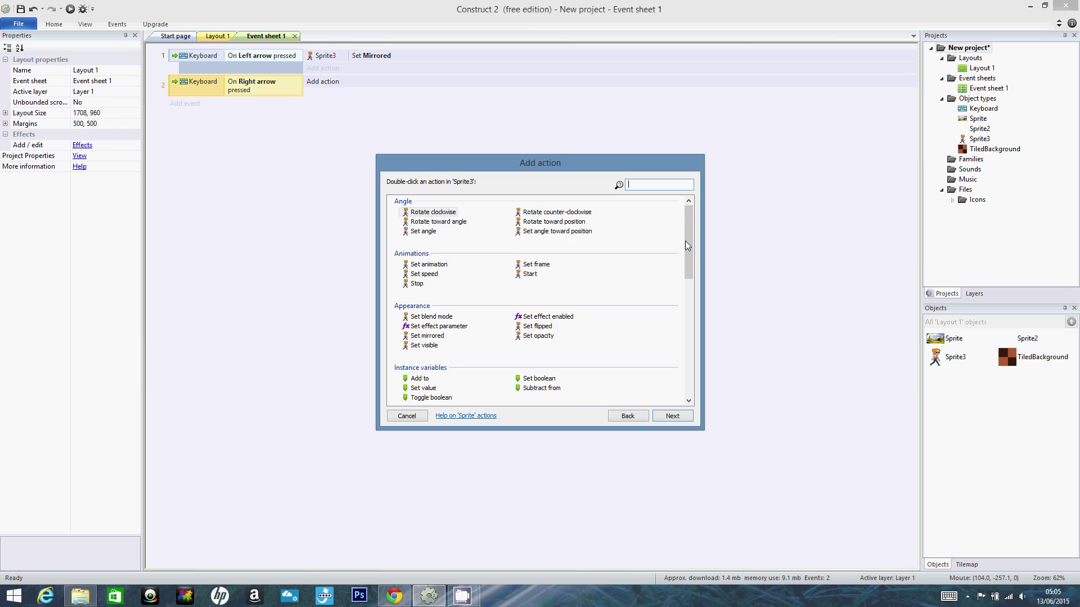
left_click_drag(685, 241, 688, 268)
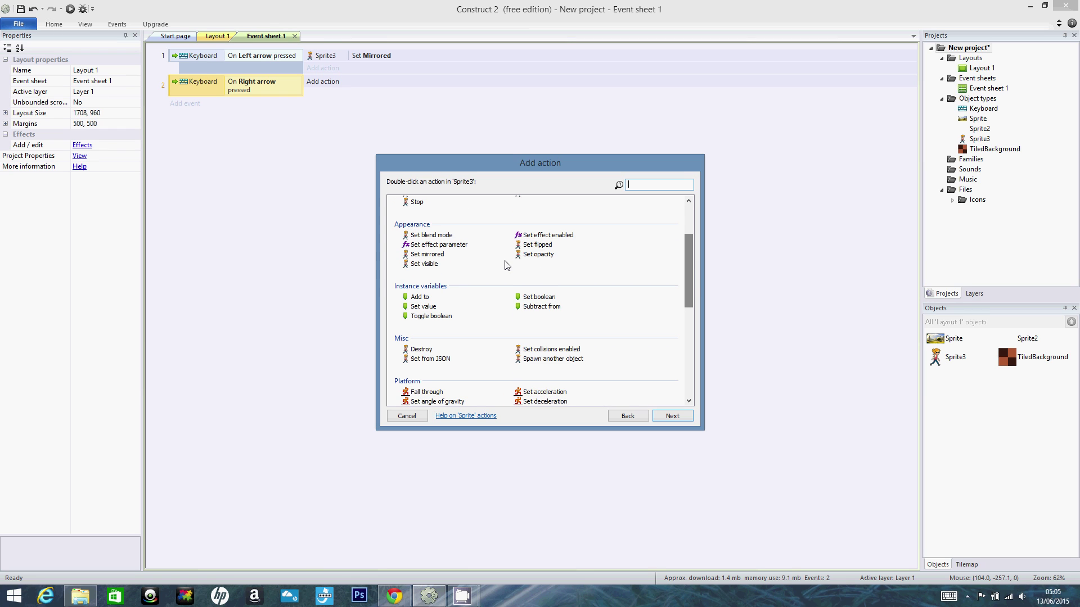
left_click(434, 255)
double_click(436, 256)
left_click(505, 294)
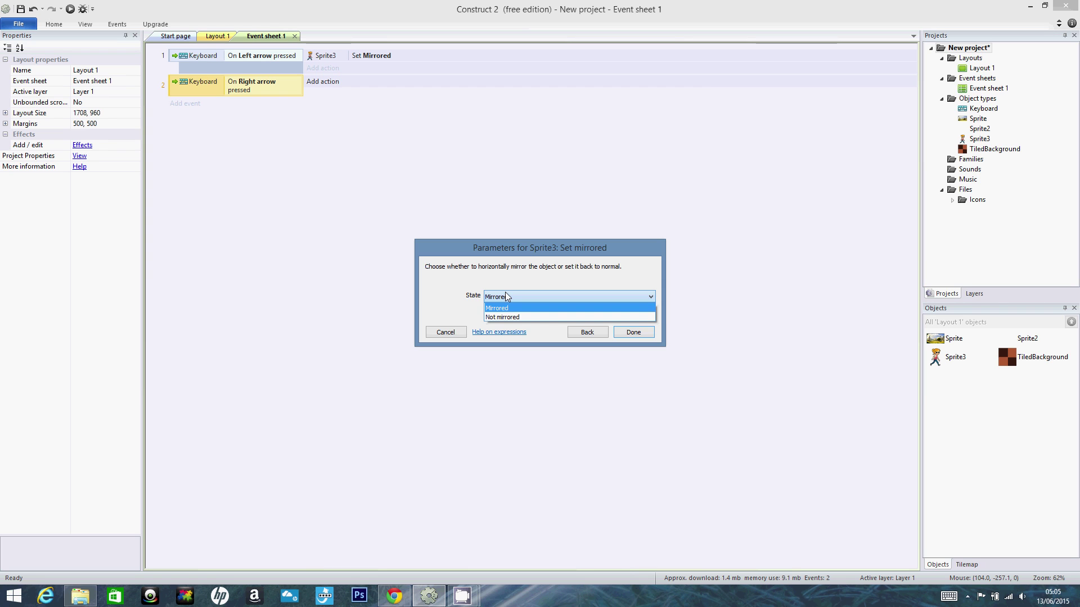
left_click(506, 318)
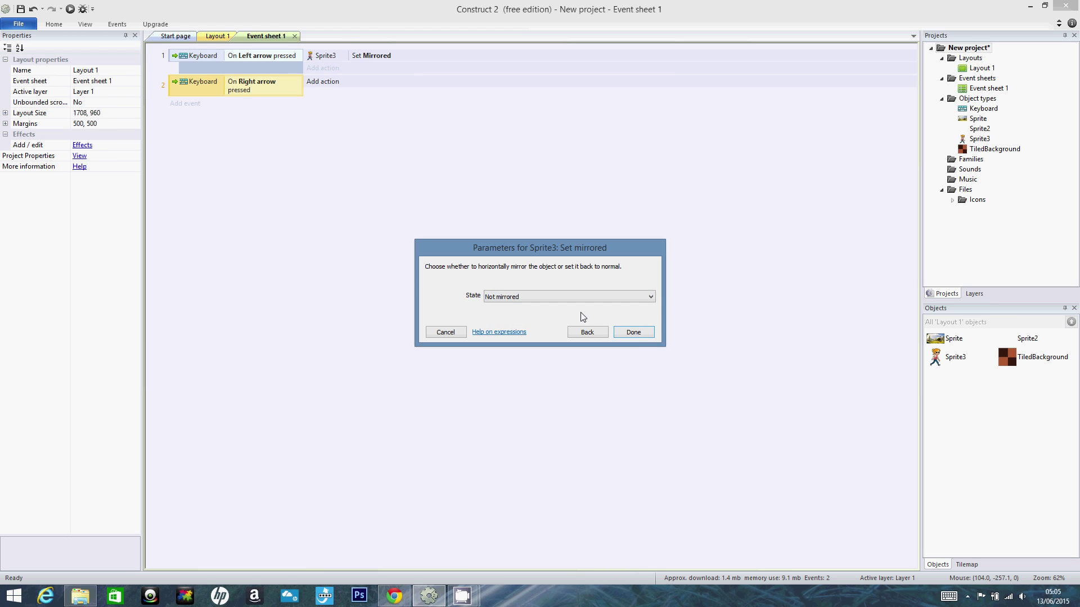
left_click(633, 332)
- Run the layout and test walking right and jumping from the upper platform onto the middle one
left_click(70, 9)
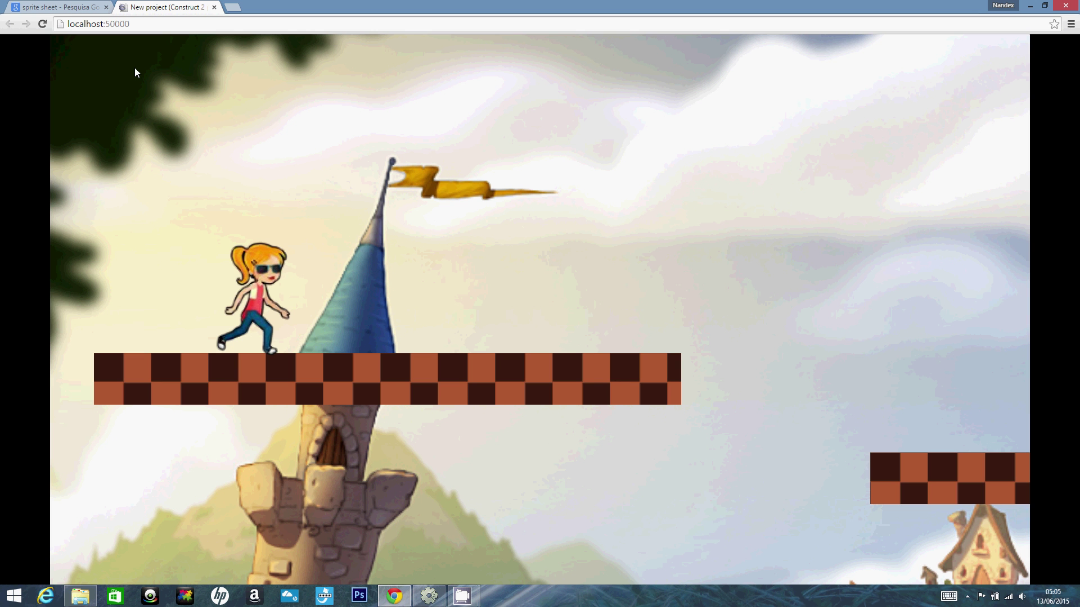
key("Right")
key("Right")
key("Up")
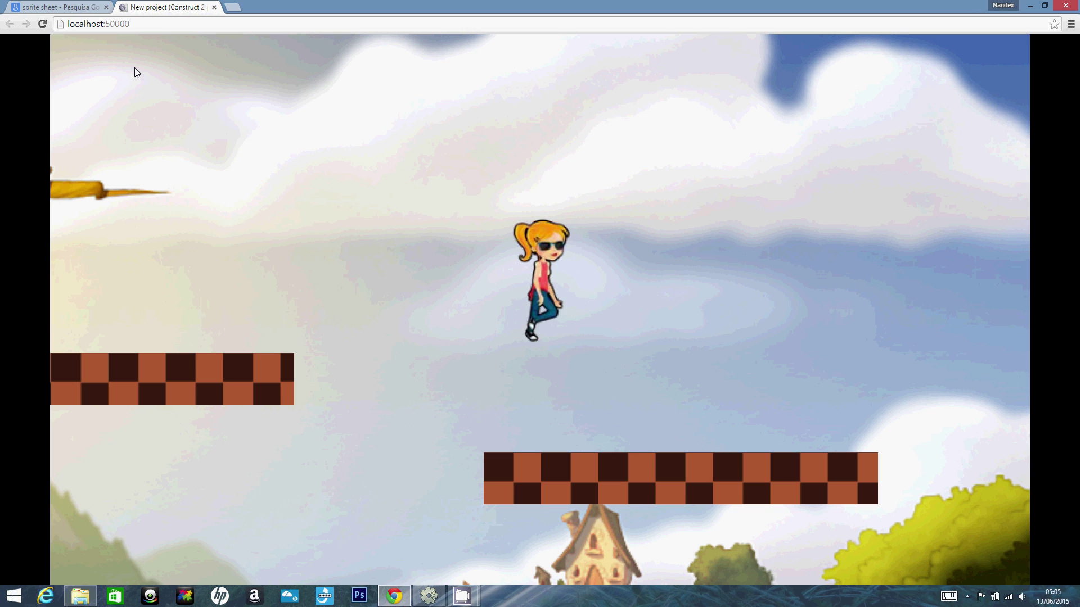
key("Right")
key("Right")
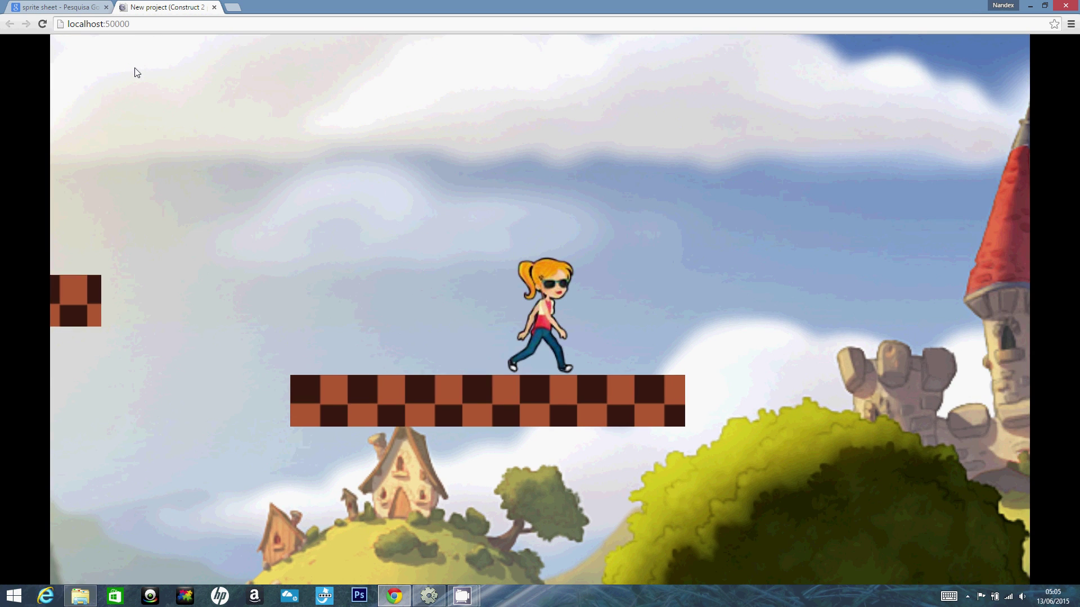
- Walk the character left off the middle platform and test turning it left and right on the lowest platform
key("Left")
key("Left")
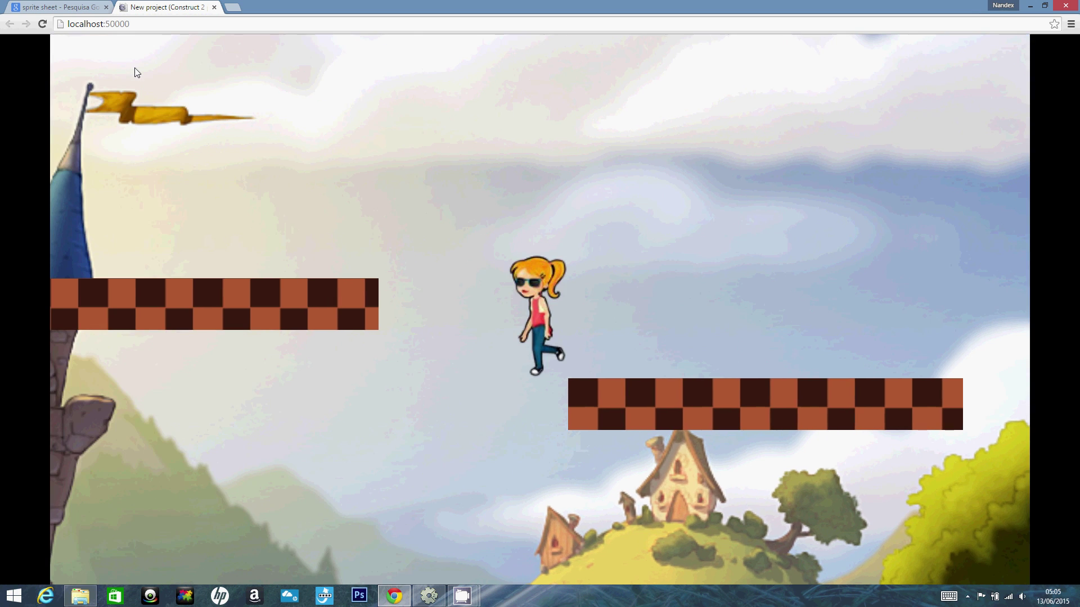
key("Left")
key("Right")
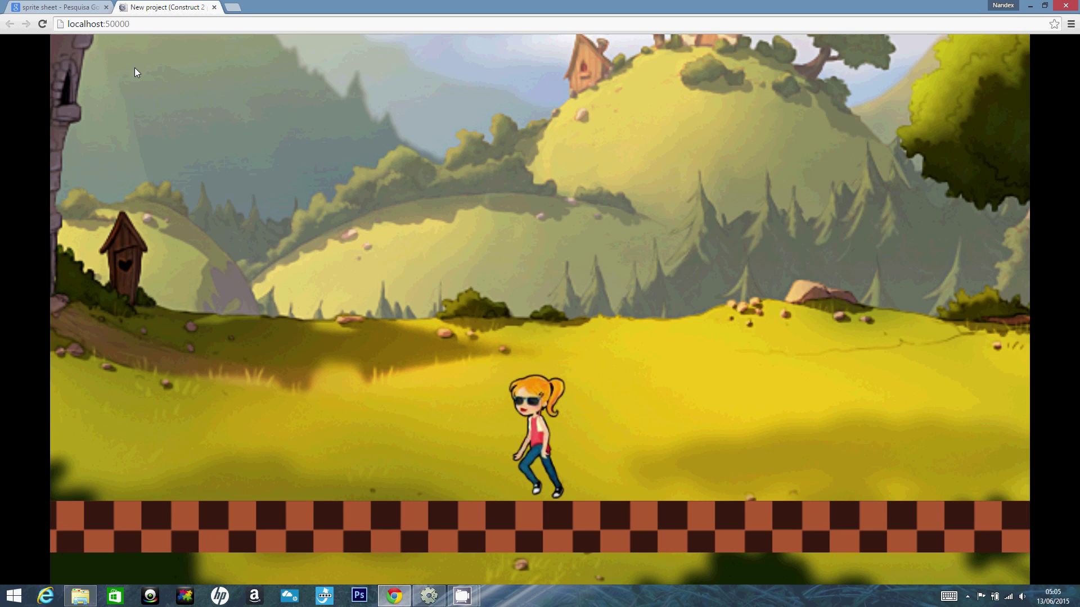
key("Left")
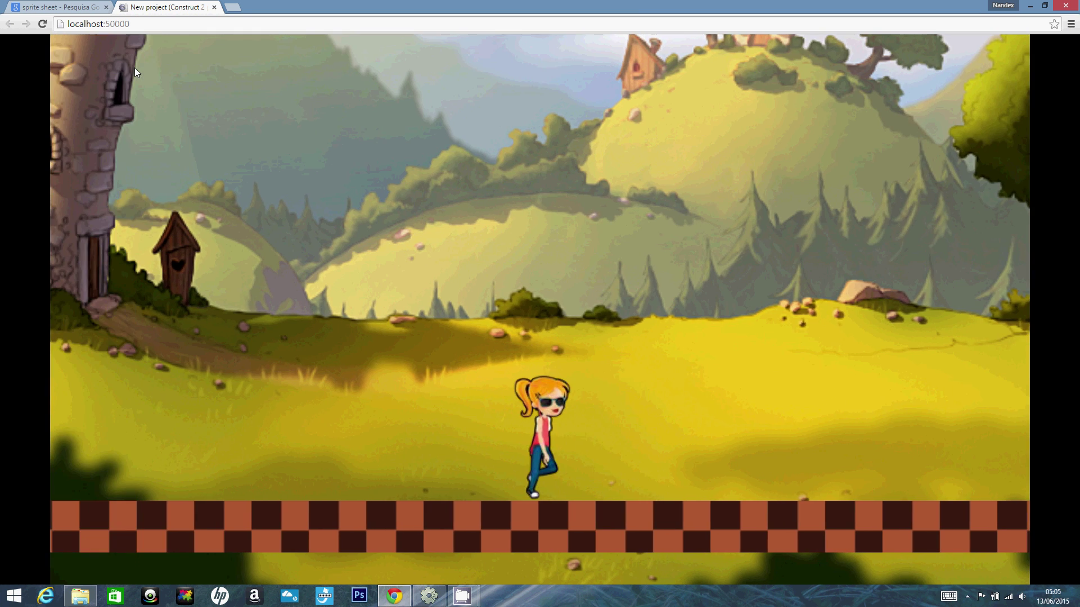
key("Right")
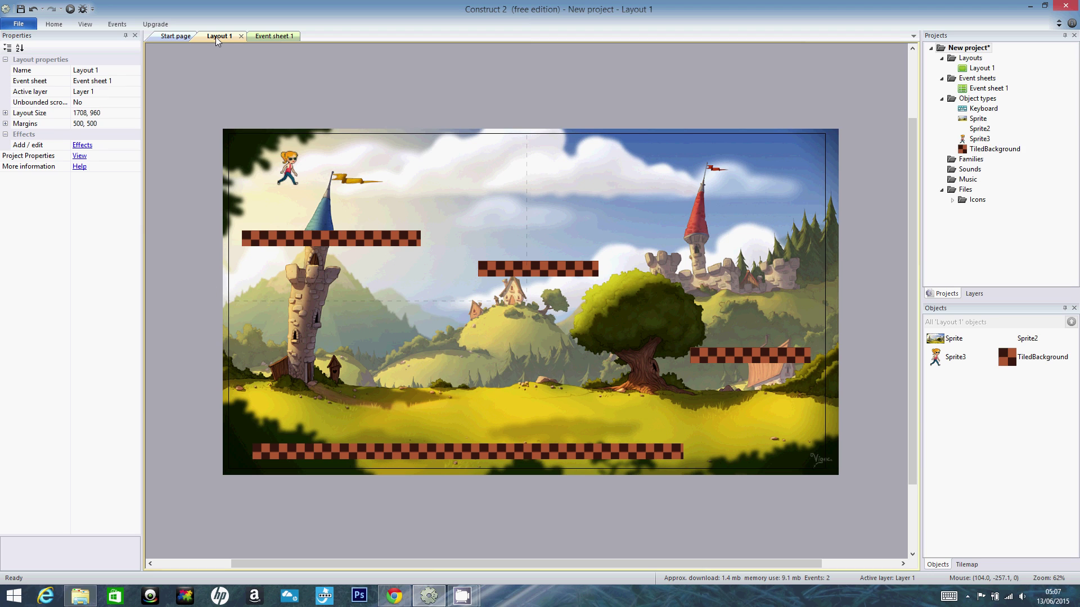
- Run the layout and walk the character between the upper and middle platforms, turning it left and right
left_click(72, 9)
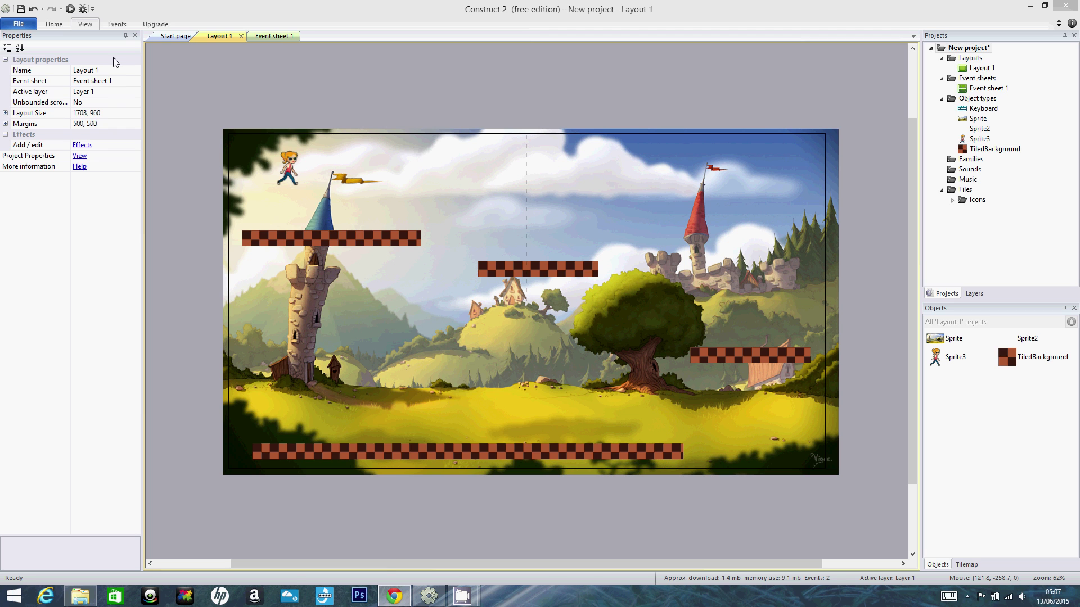
key("Right")
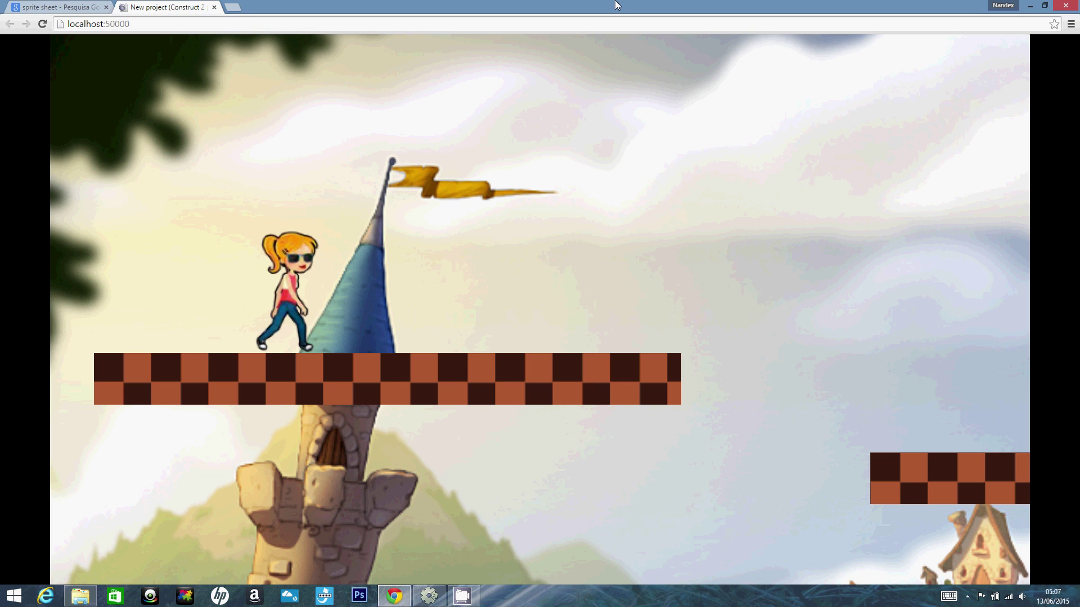
key("Right")
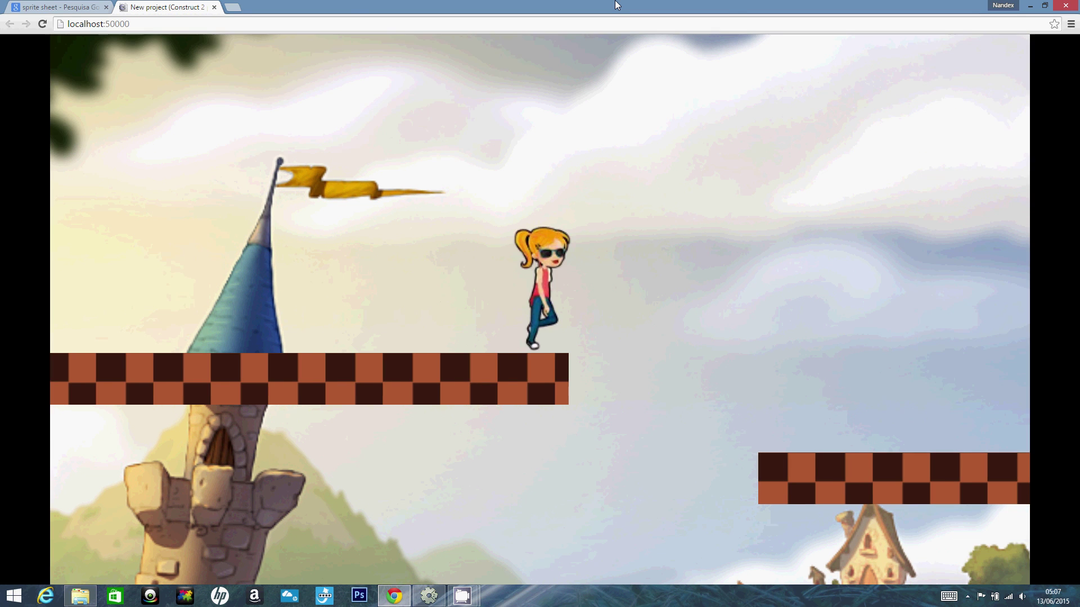
key("Right")
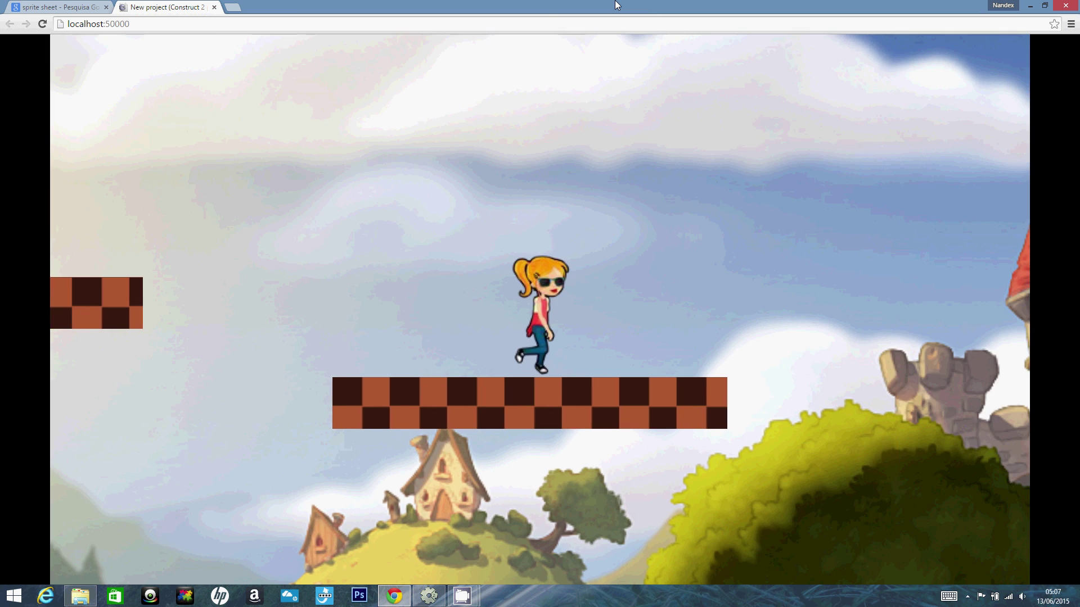
key("Left")
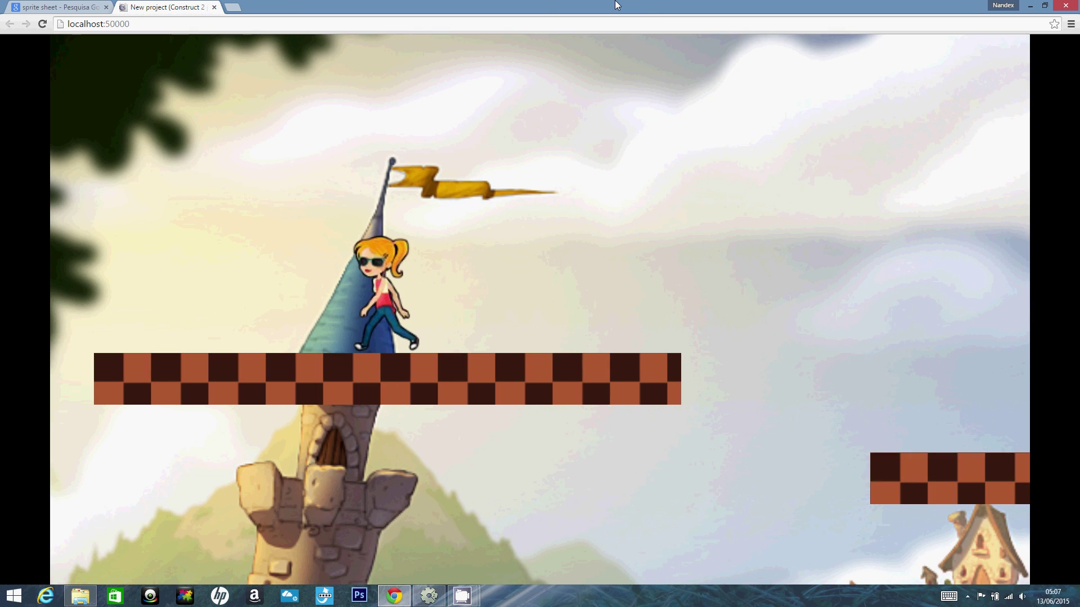
key("Right")
key("Right")
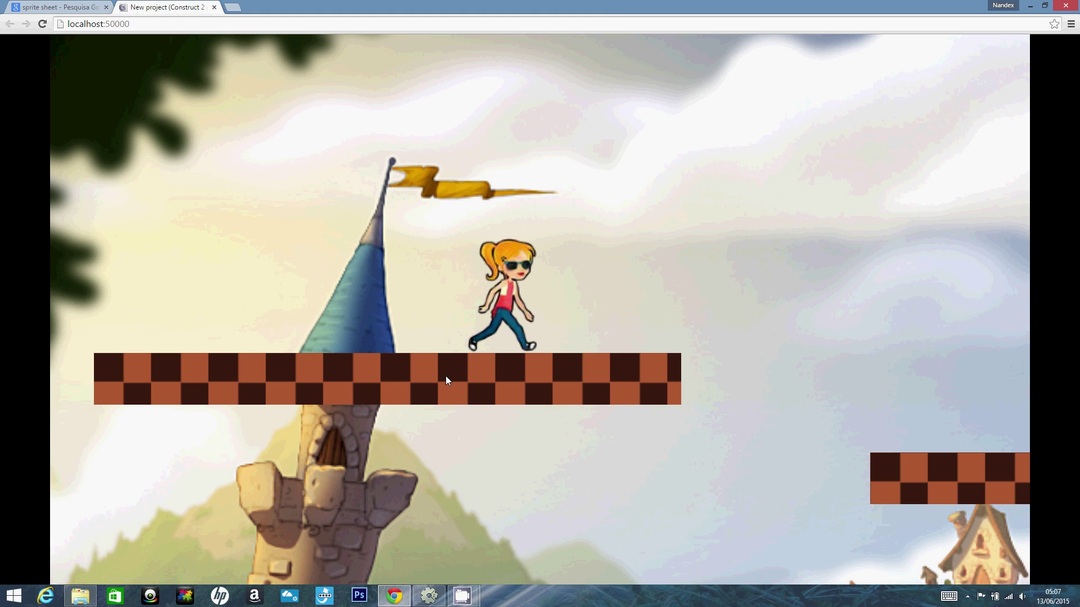
- Switch back to Construct 2 and add a new animation named Parada to Sprite3
left_click(428, 598)
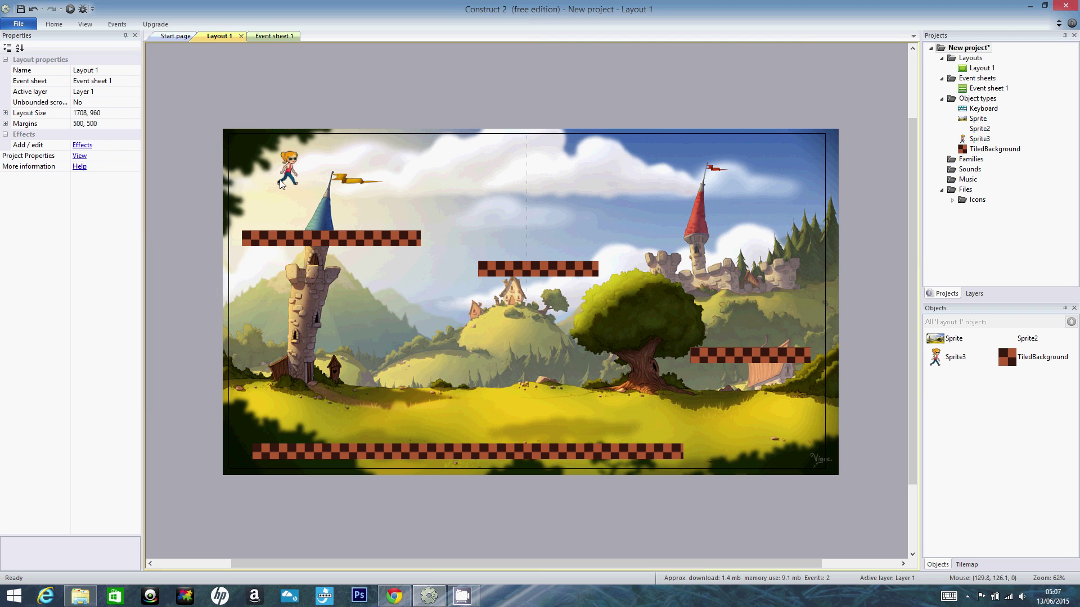
left_click(290, 163)
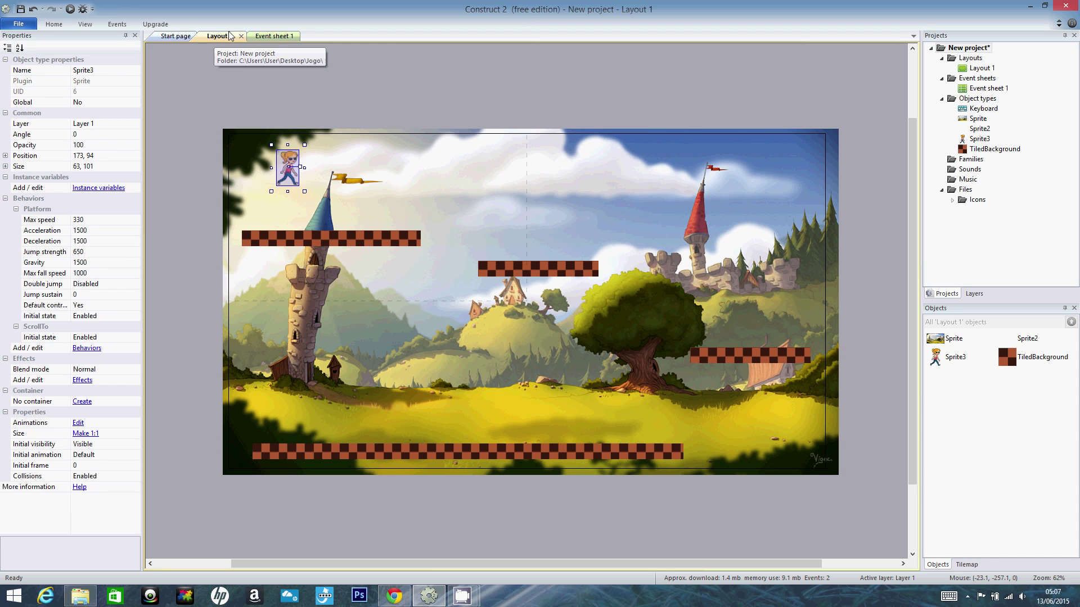
double_click(291, 163)
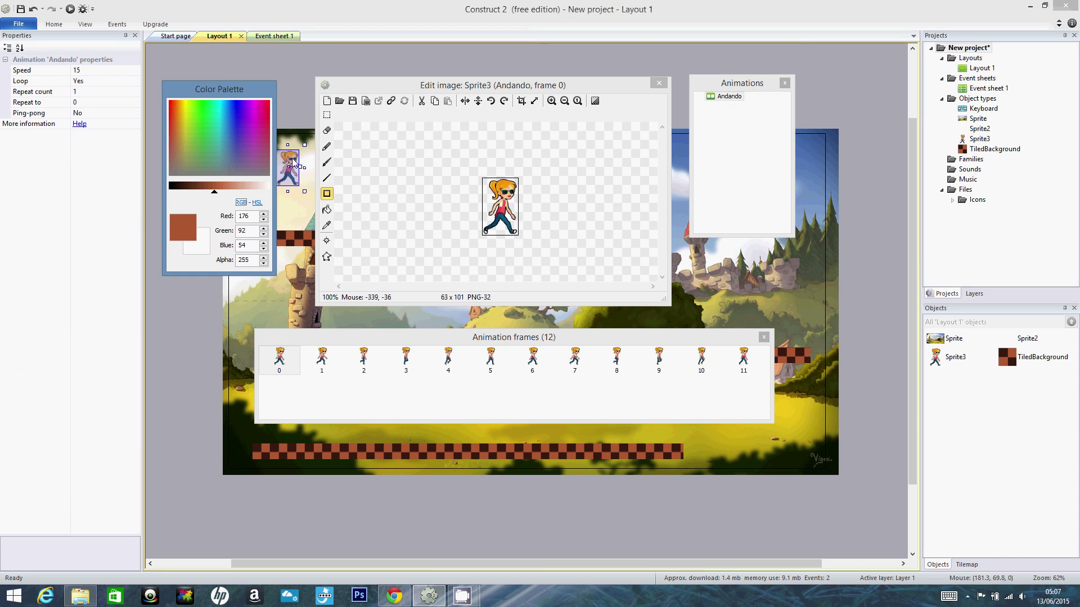
right_click(729, 134)
left_click(751, 137)
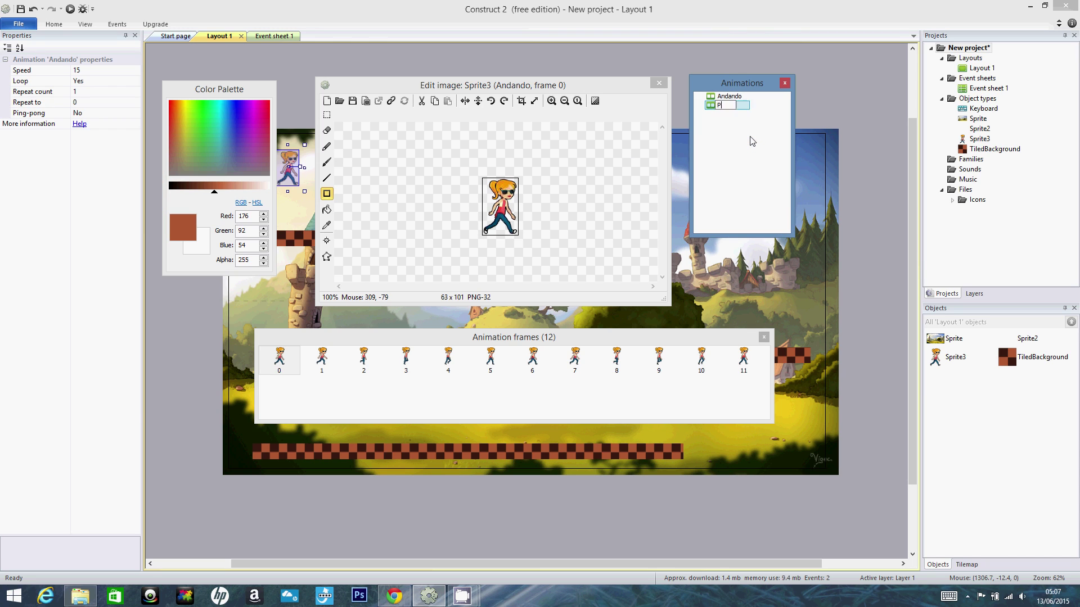
type("Parada")
key("Return")
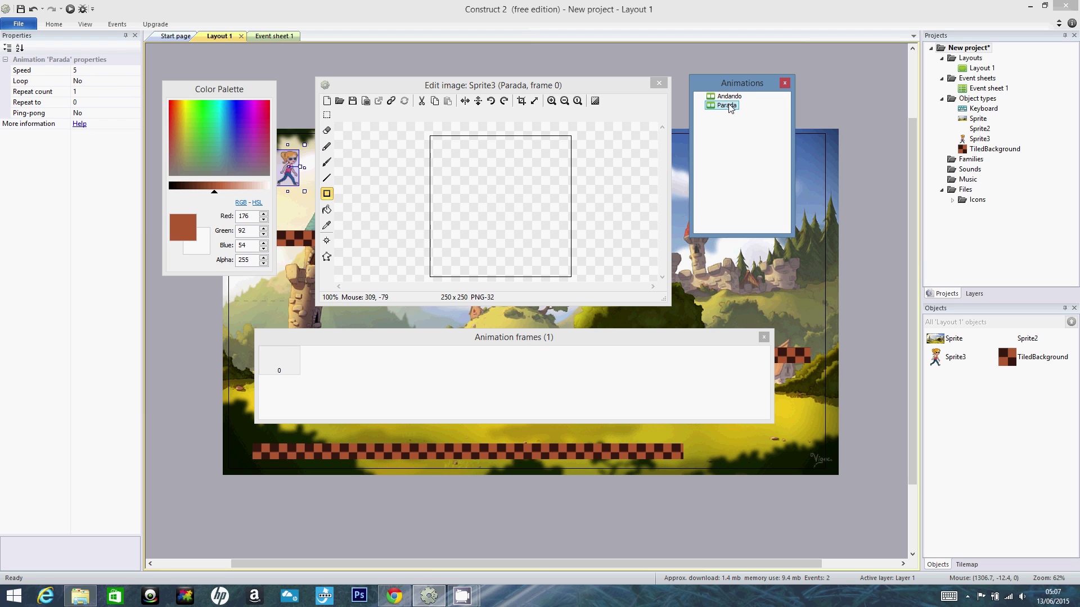
- Import player.png into the Parada animation as a sprite strip with 7 horizontal and 3 vertical cells
right_click(335, 377)
mouse_move(366, 423)
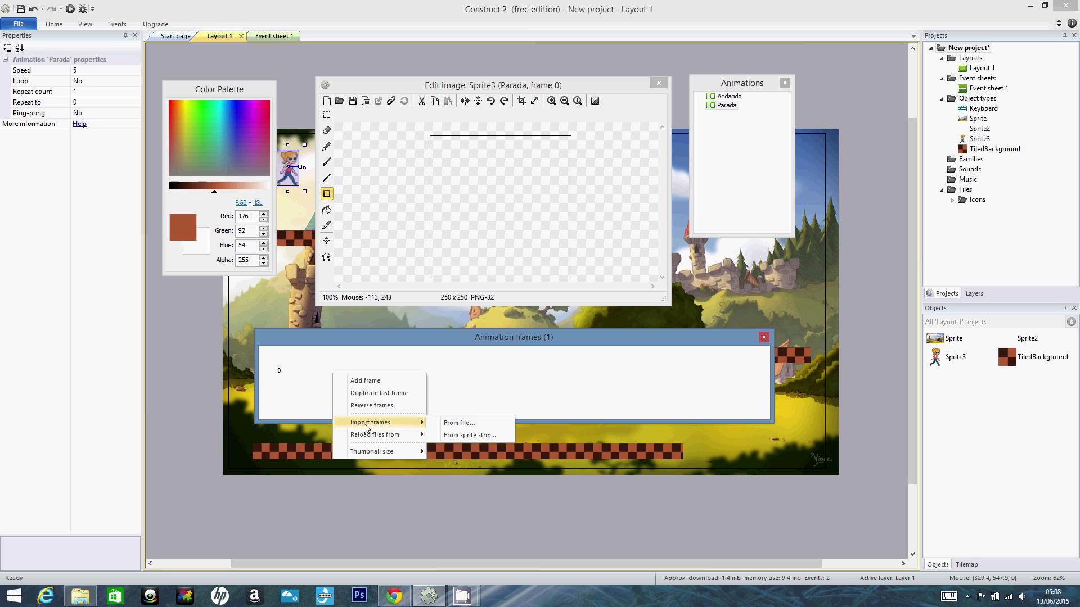
left_click(469, 436)
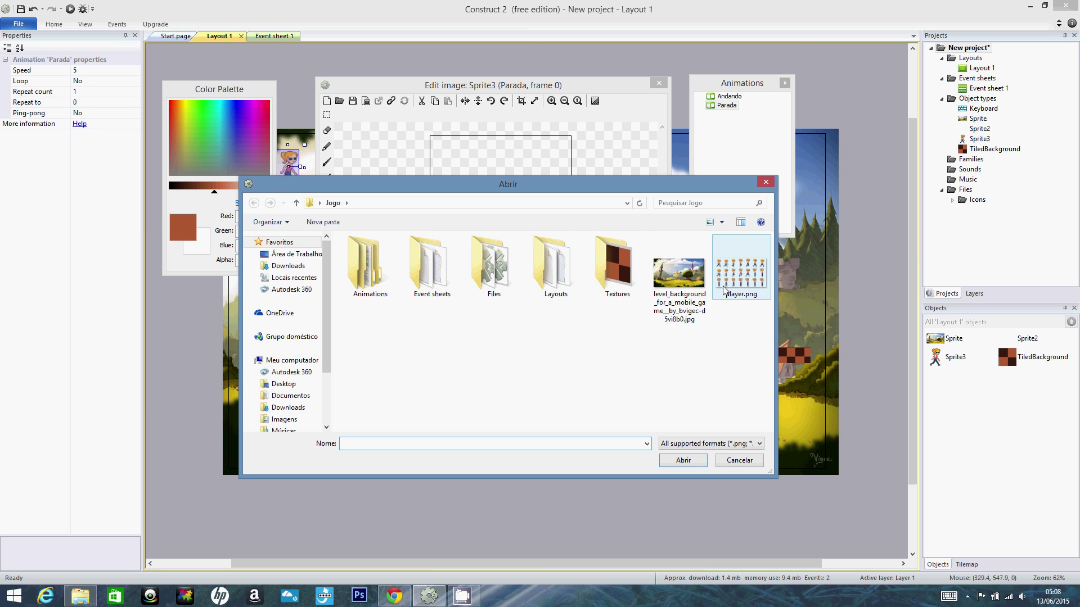
double_click(724, 289)
type("7")
key("Tab")
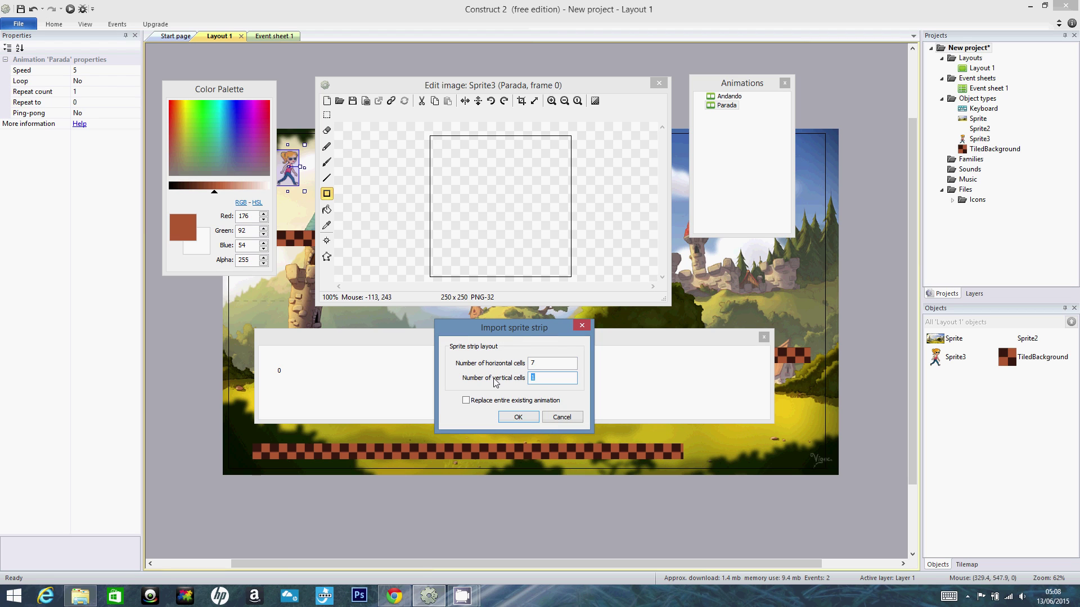
type("3")
left_click(522, 422)
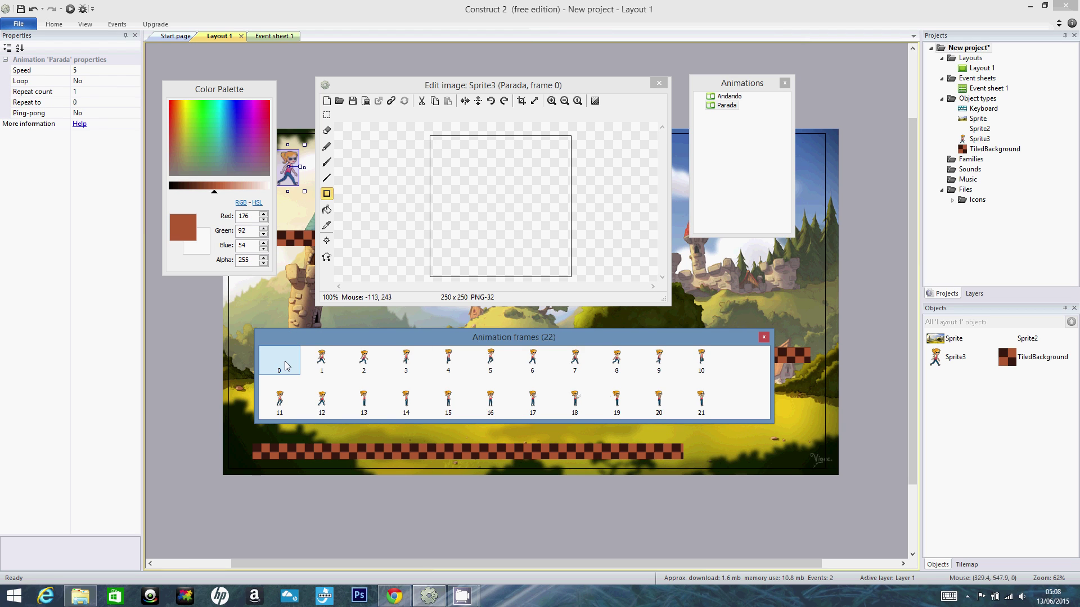
- Delete the blank frame and all walking frames from the Parada animation, keeping the nine standing frames, and look through those
key("Delete")
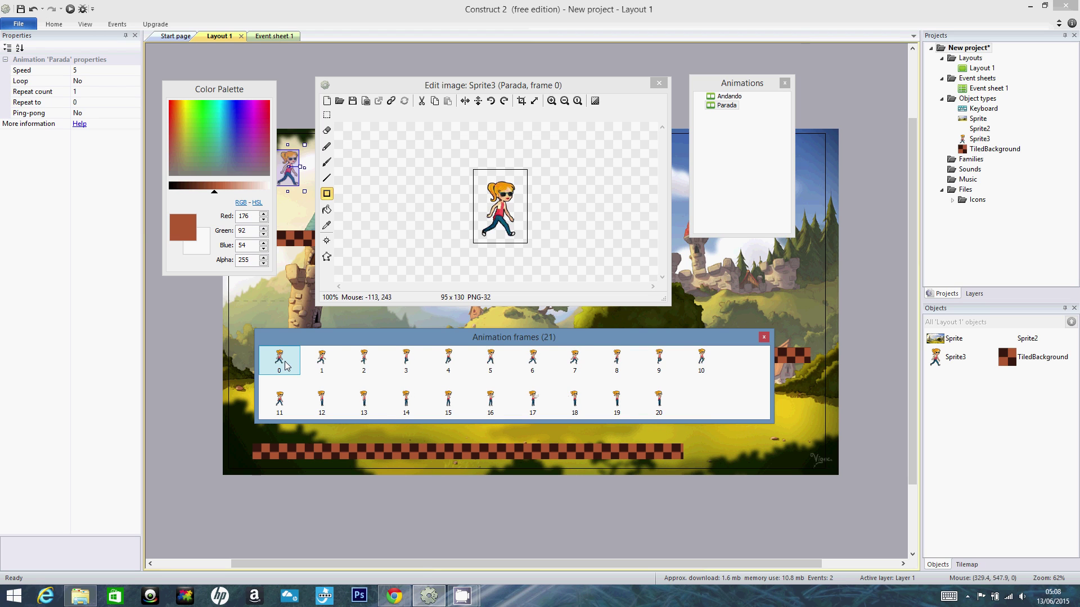
key("Delete")
key("Delete")
key("Delete")
key("Delete")
key("Delete")
key("Delete")
key("Delete")
key("Delete")
key("Delete")
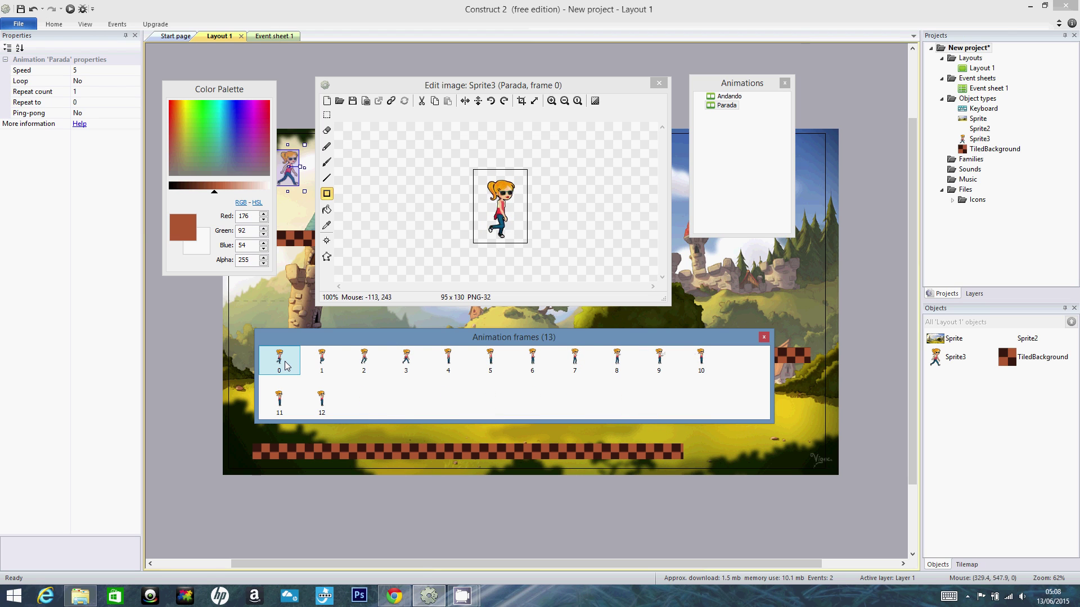
key("Delete")
key("Delete")
key("Delete")
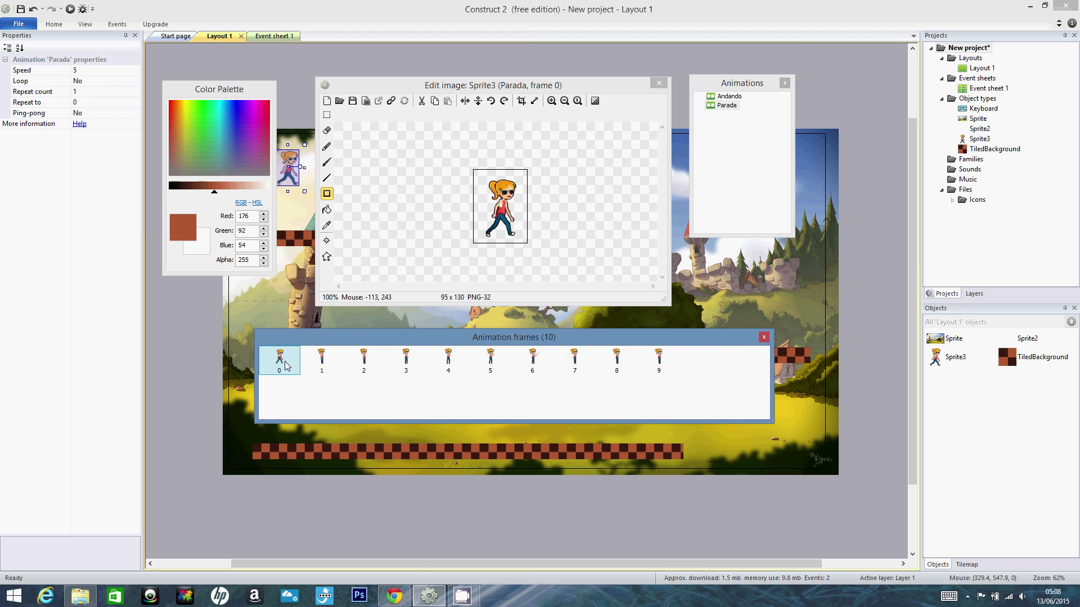
left_click(321, 360)
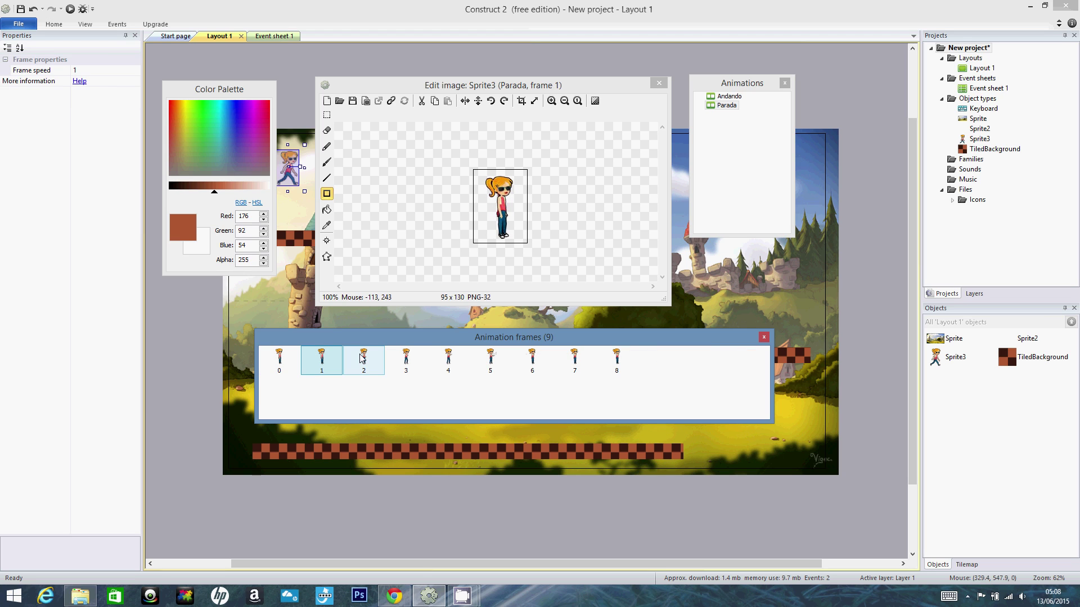
left_click(406, 361)
left_click(532, 360)
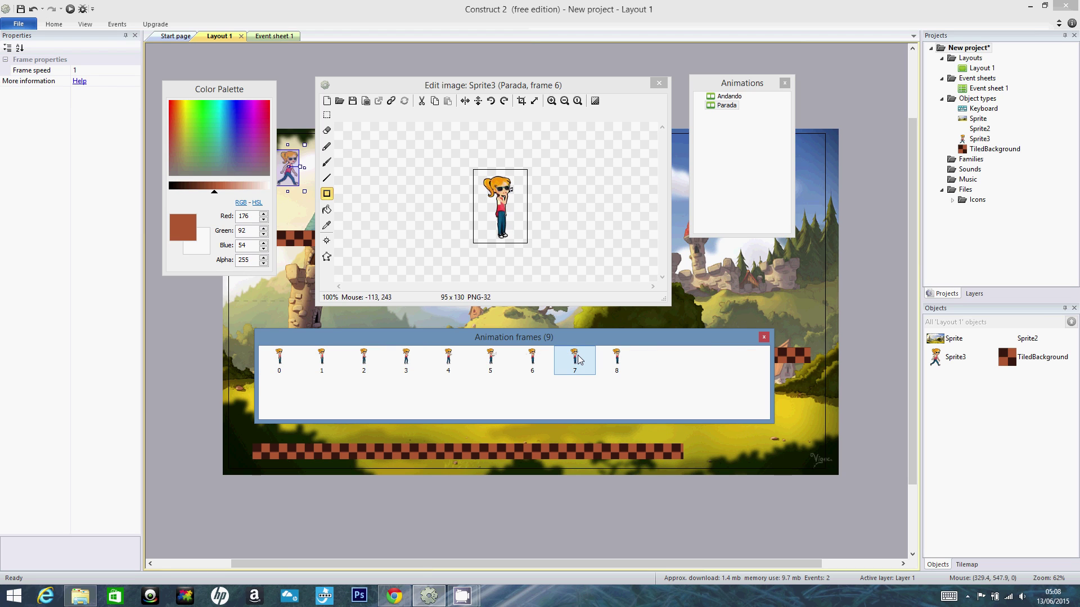
left_click(616, 360)
- Set the Parada animation to loop with a speed of 9 and preview it
right_click(726, 107)
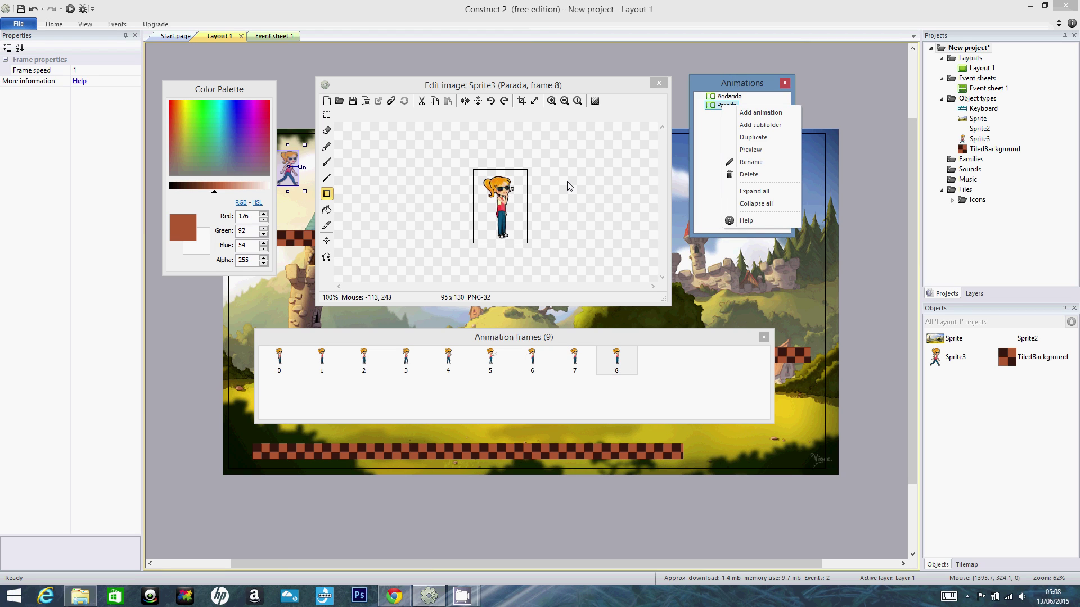
left_click(709, 107)
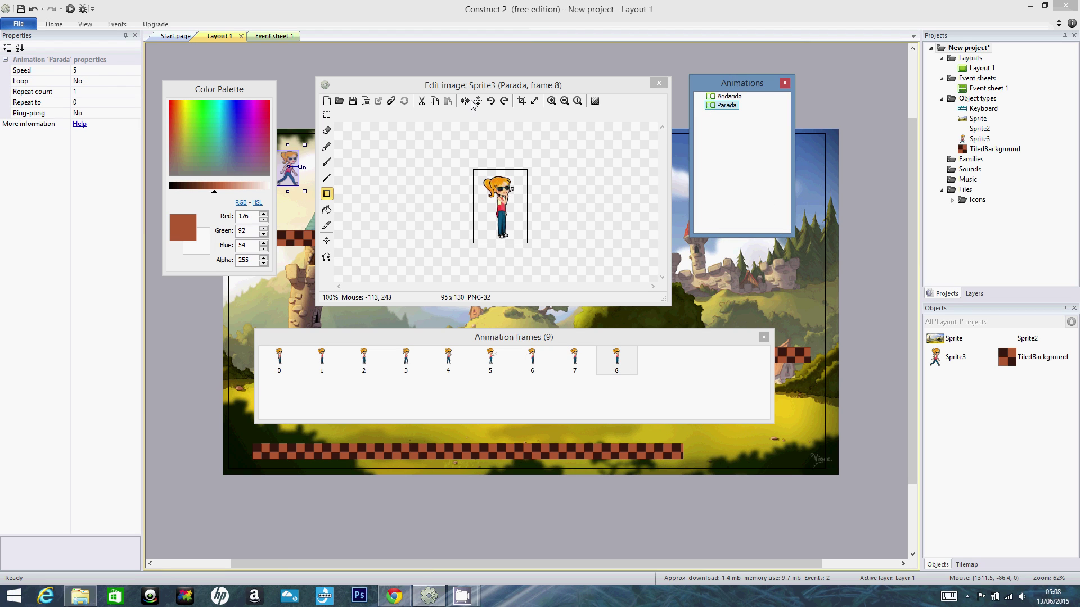
left_click(101, 81)
left_click(135, 81)
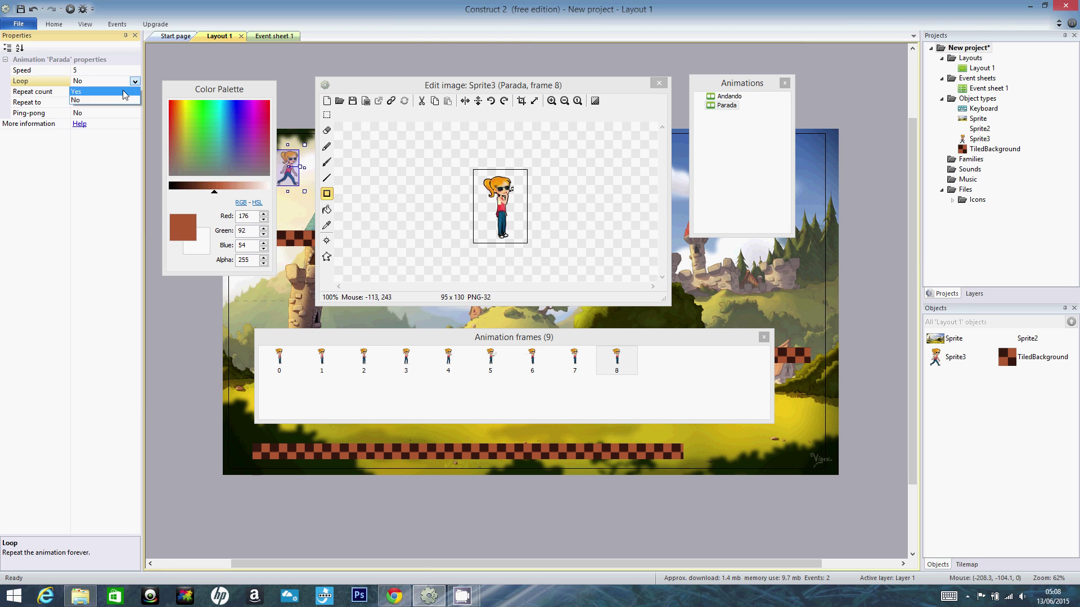
left_click(124, 92)
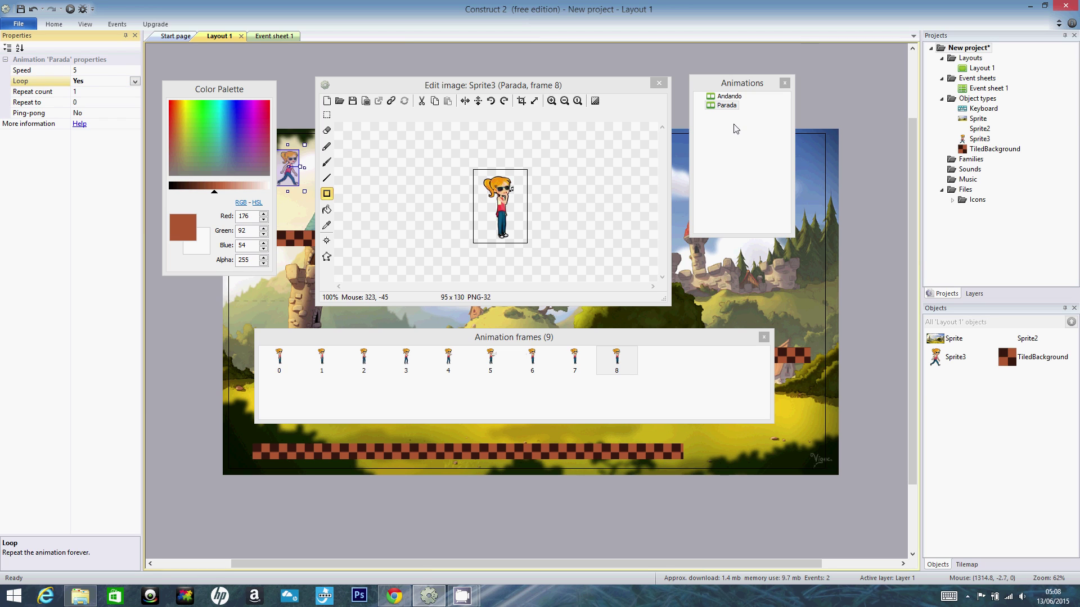
left_click(82, 71)
type("9")
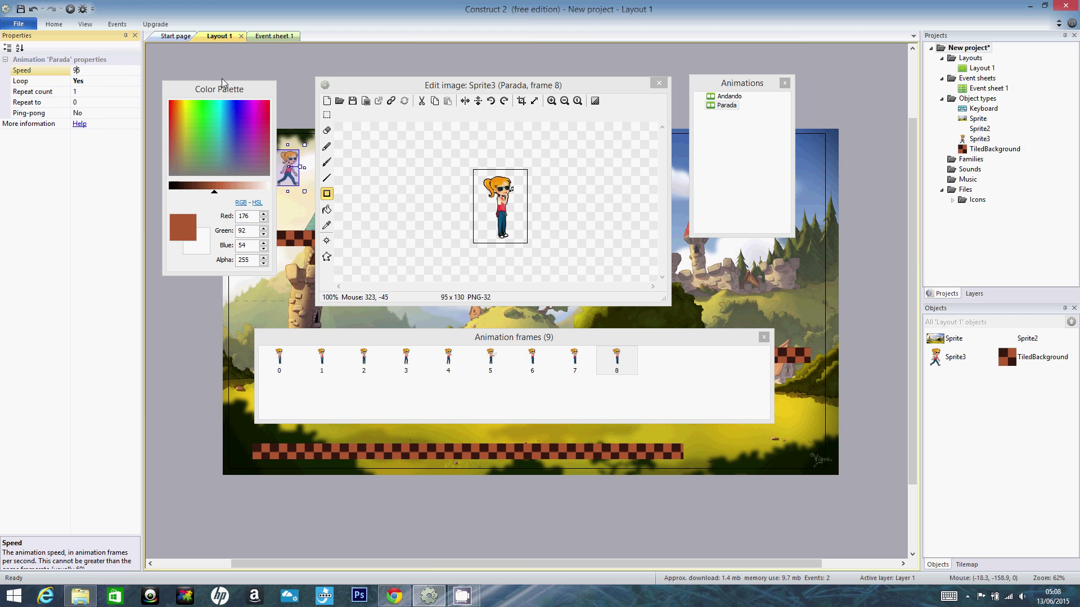
key("BackSpace")
right_click(713, 109)
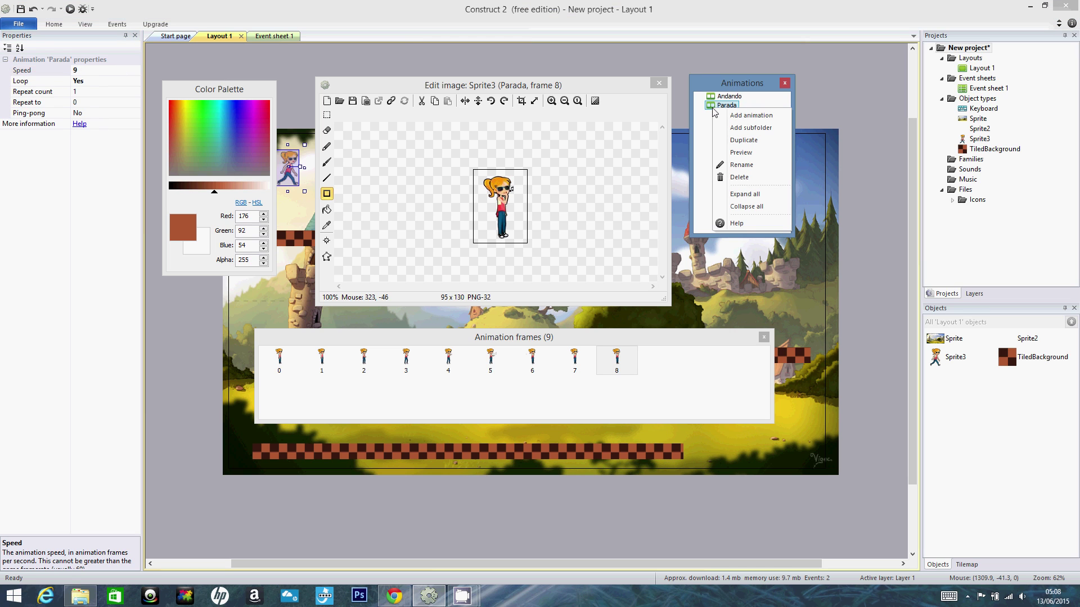
left_click(751, 153)
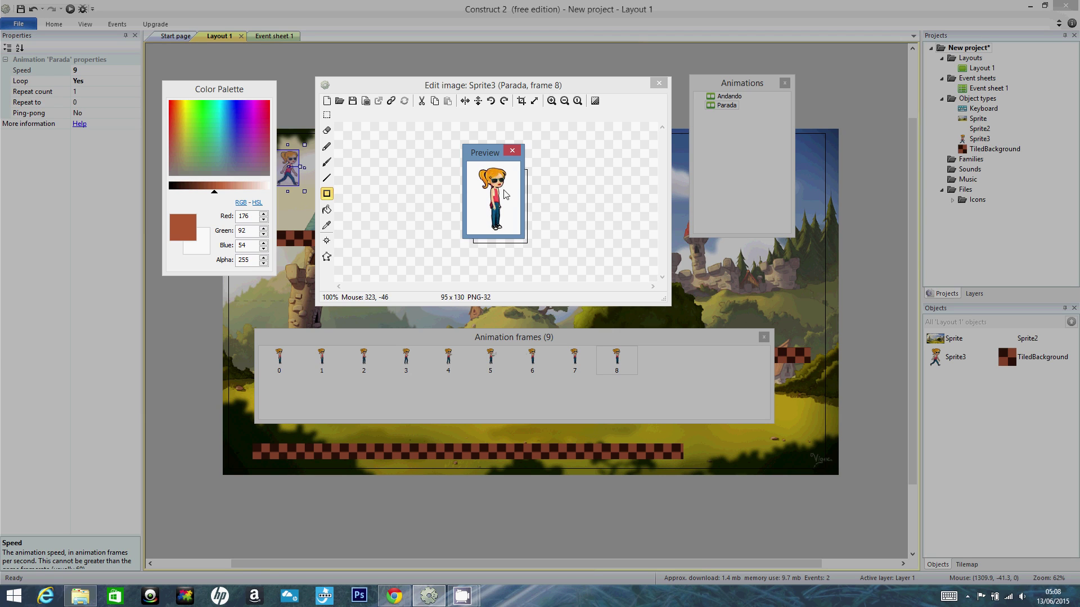
key("Escape")
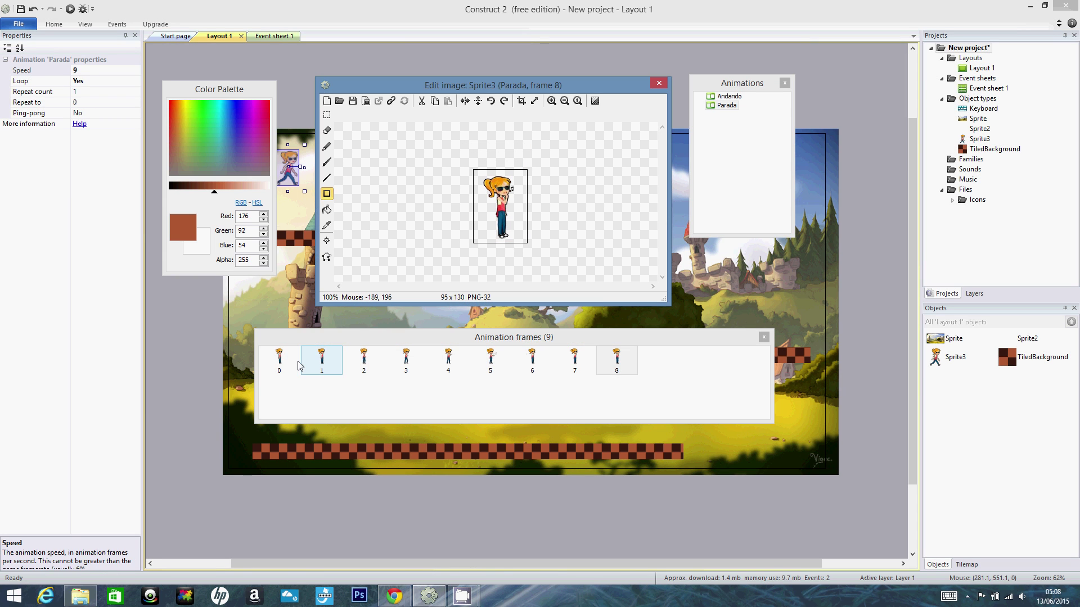
- Duplicate the first standing frame of the Parada animation repeatedly until the animation has 22 frames
left_click(286, 361)
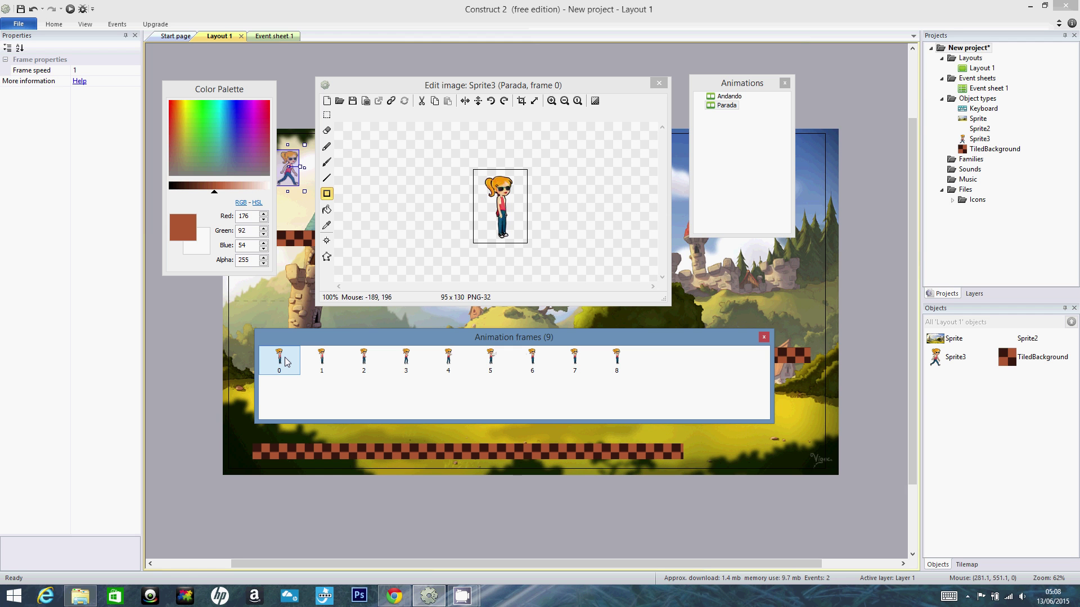
right_click(292, 367)
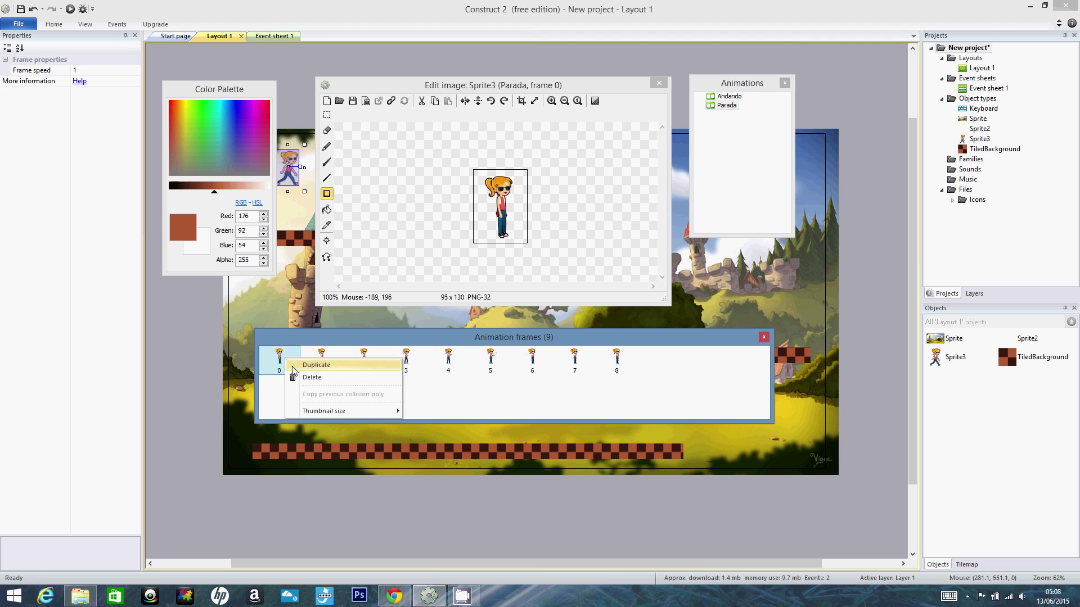
left_click(290, 365)
right_click(287, 369)
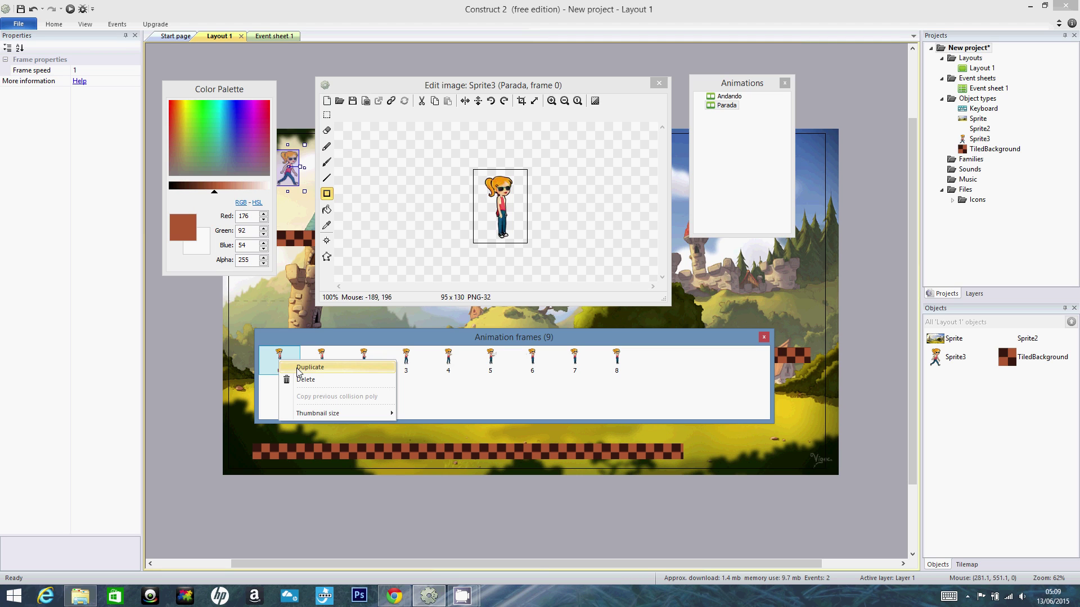
left_click(297, 369)
right_click(293, 364)
left_click(294, 366)
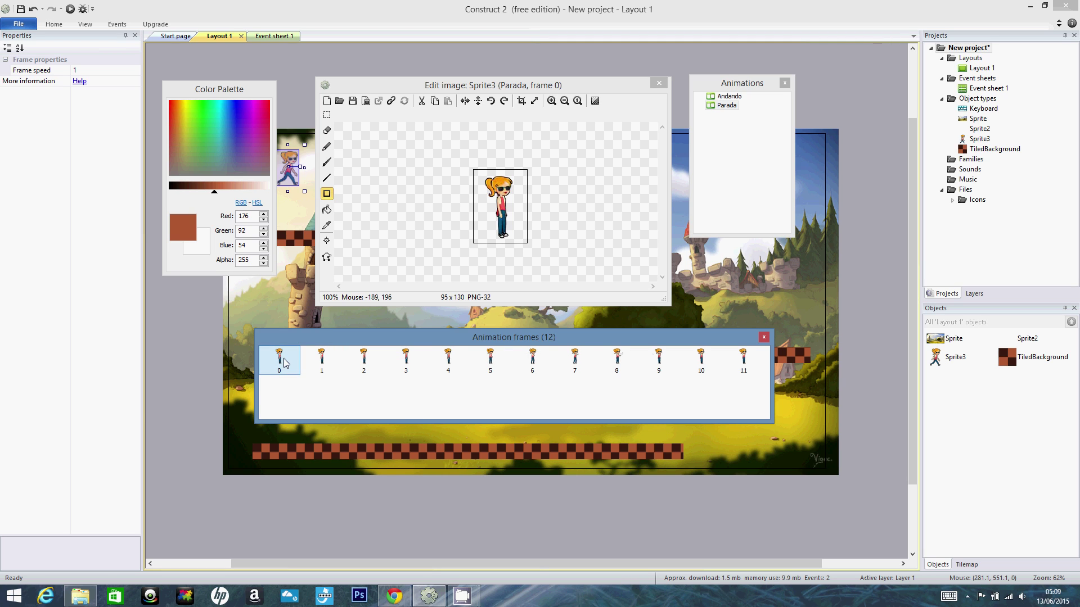
right_click(288, 363)
left_click(297, 368)
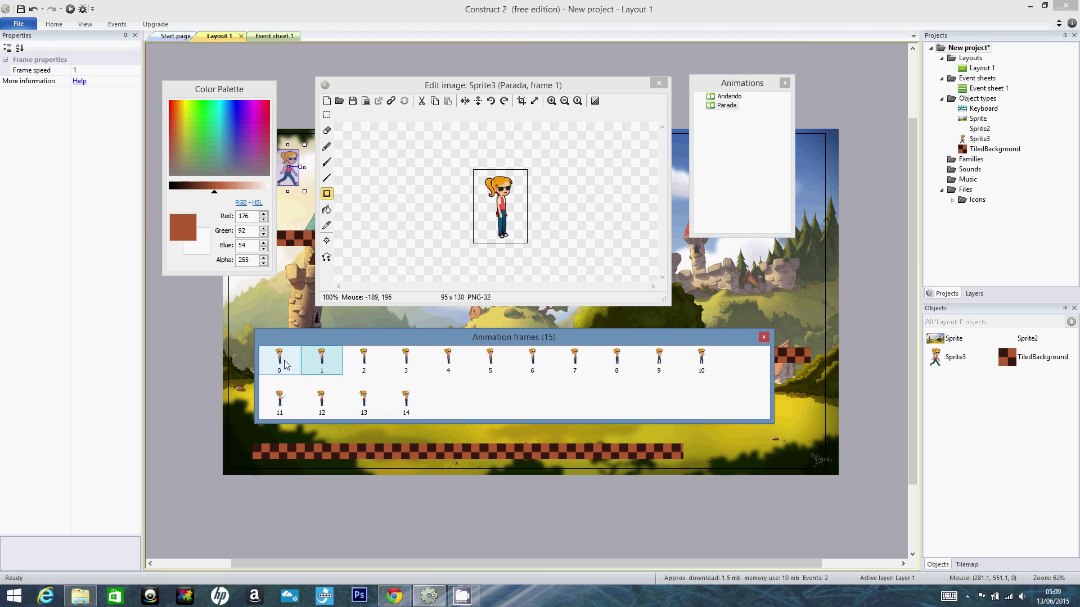
right_click(283, 363)
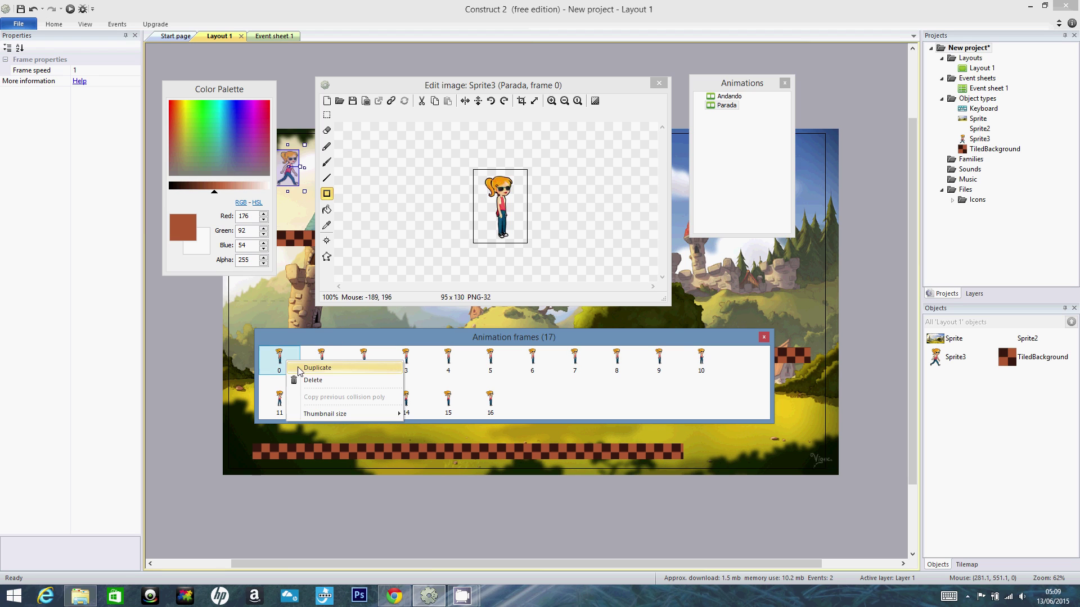
left_click(298, 368)
right_click(288, 362)
left_click(299, 369)
right_click(288, 364)
left_click(295, 369)
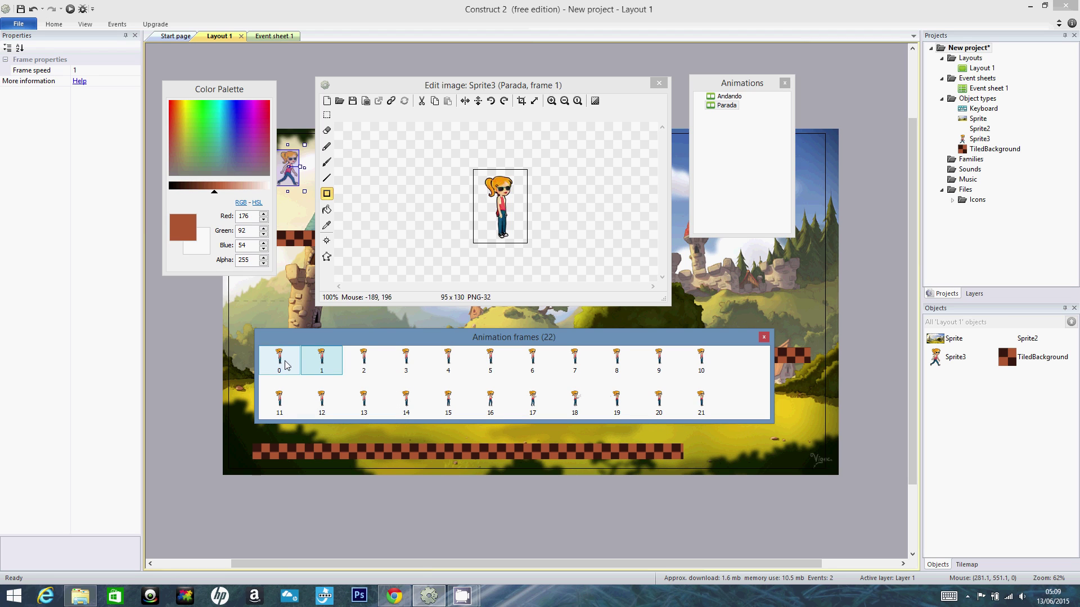
- Duplicate the first standing frame of the Parada animation until the animation has 27 frames
right_click(287, 365)
left_click(293, 369)
right_click(291, 370)
left_click(292, 369)
right_click(288, 364)
left_click(294, 369)
right_click(288, 364)
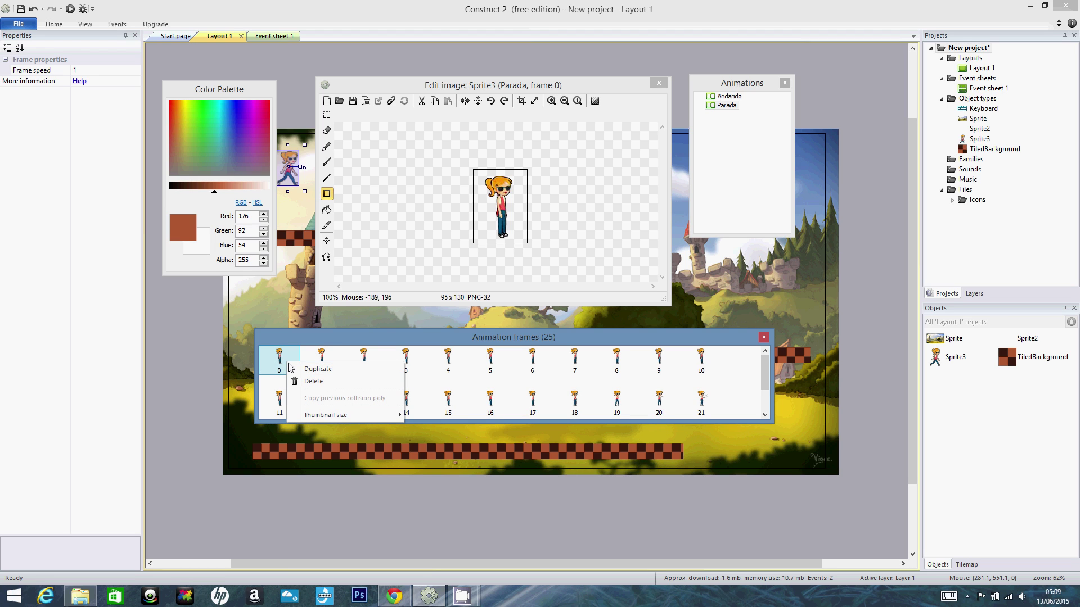
left_click(293, 369)
right_click(288, 364)
left_click(293, 369)
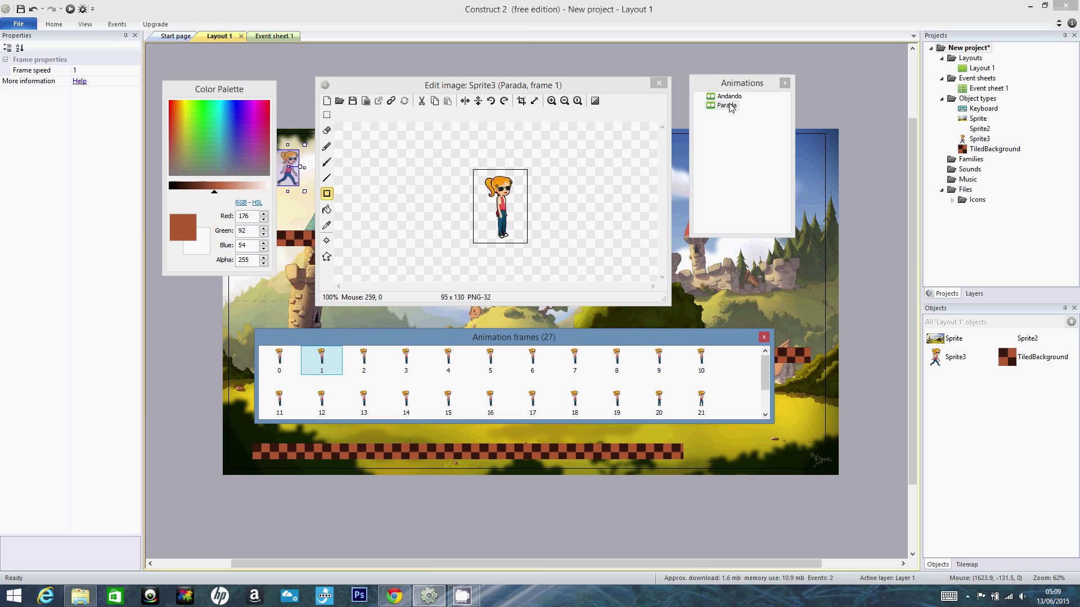
- Preview the Parada animation with the extra standing frames and close the preview
right_click(731, 107)
left_click(771, 149)
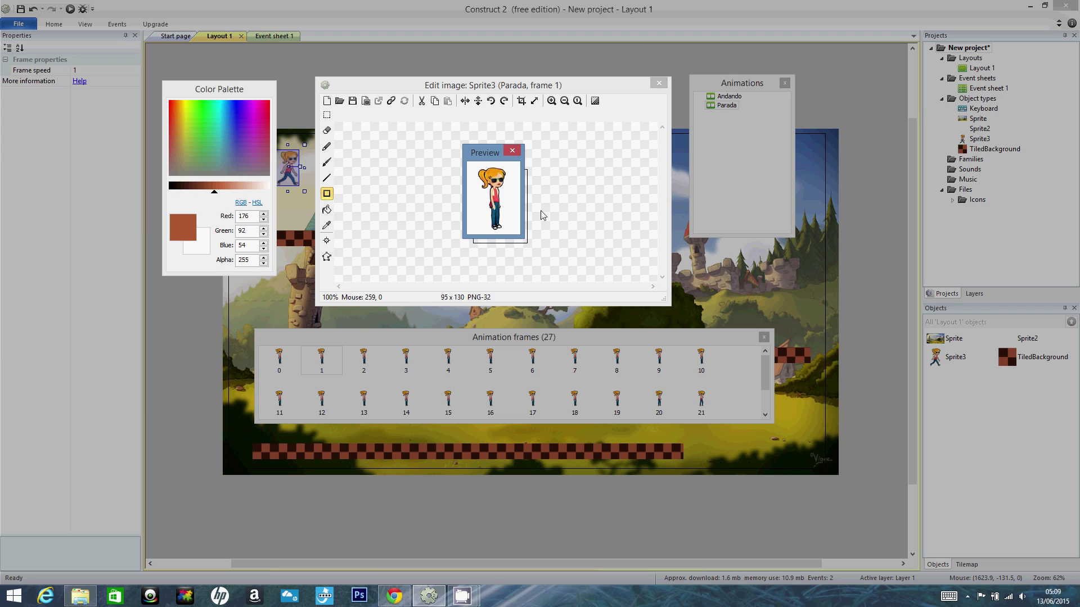
left_click(433, 524)
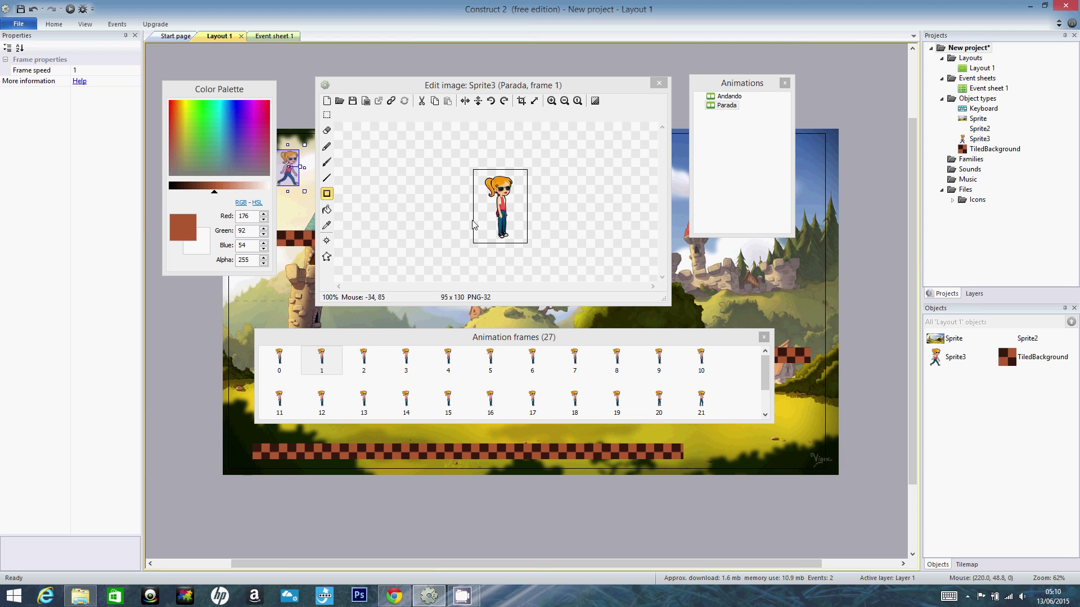
- Crop the transparent borders of all Parada frames at once and close the image editor
left_click(280, 358)
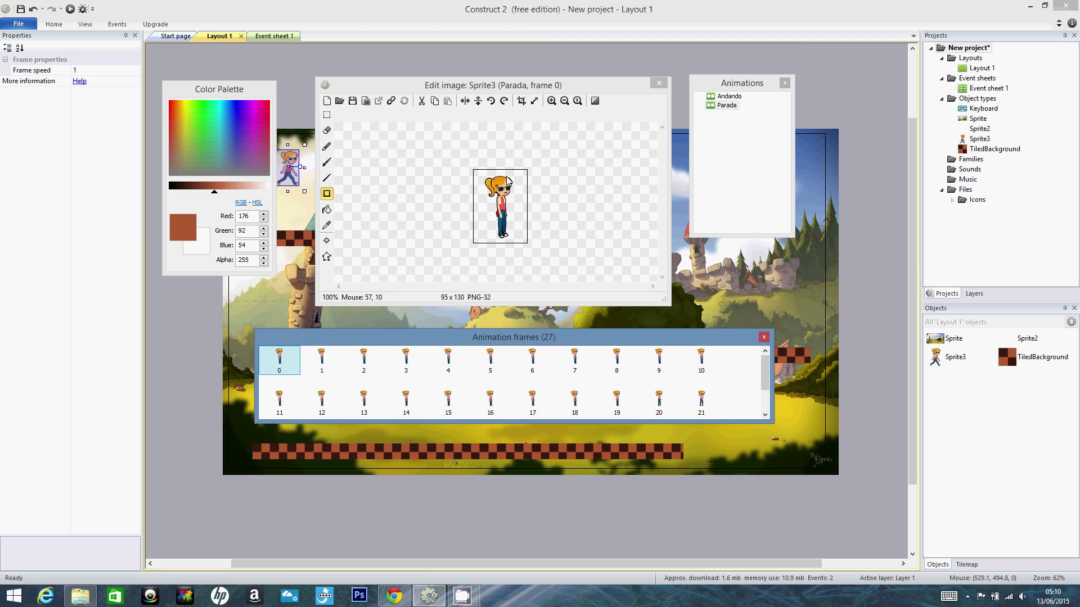
left_click(521, 101, "shift")
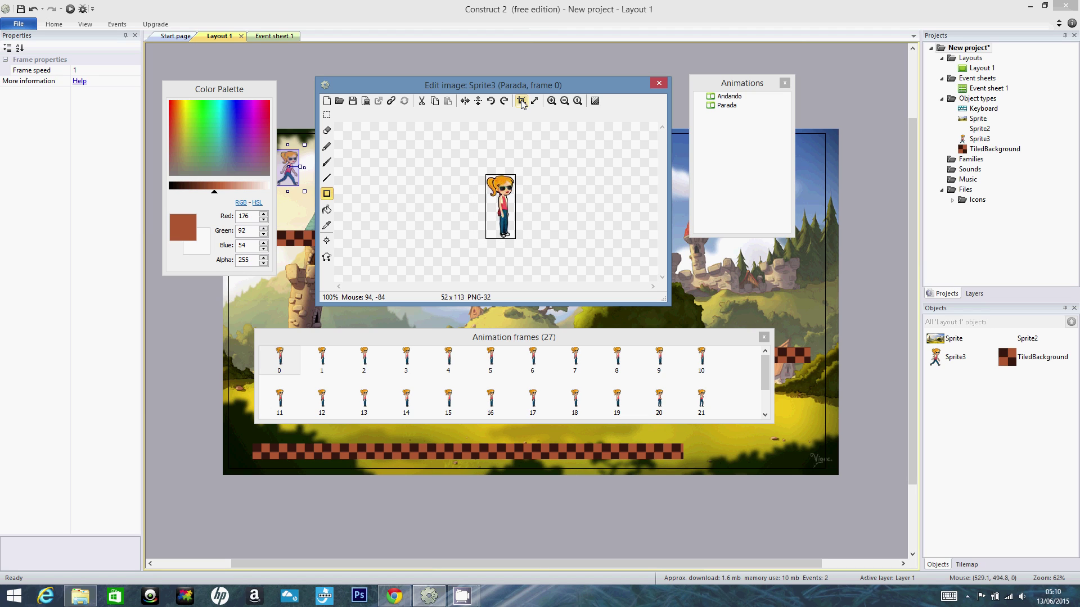
left_click(662, 90)
left_click(657, 83)
- Add a Keyboard "On any key released" event to Event sheet 1
left_click(265, 36)
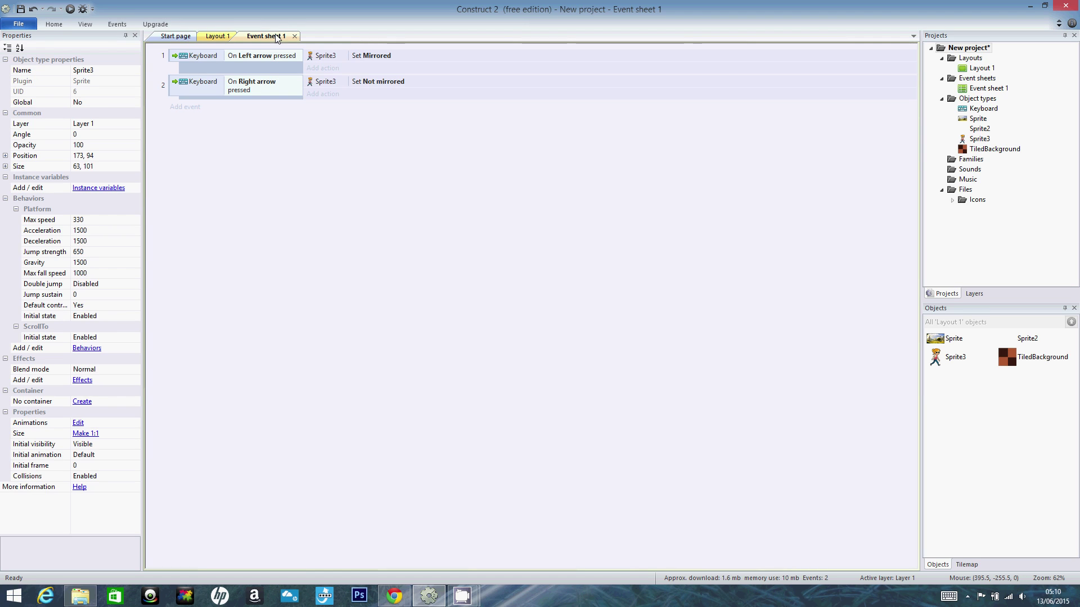
left_click(190, 110)
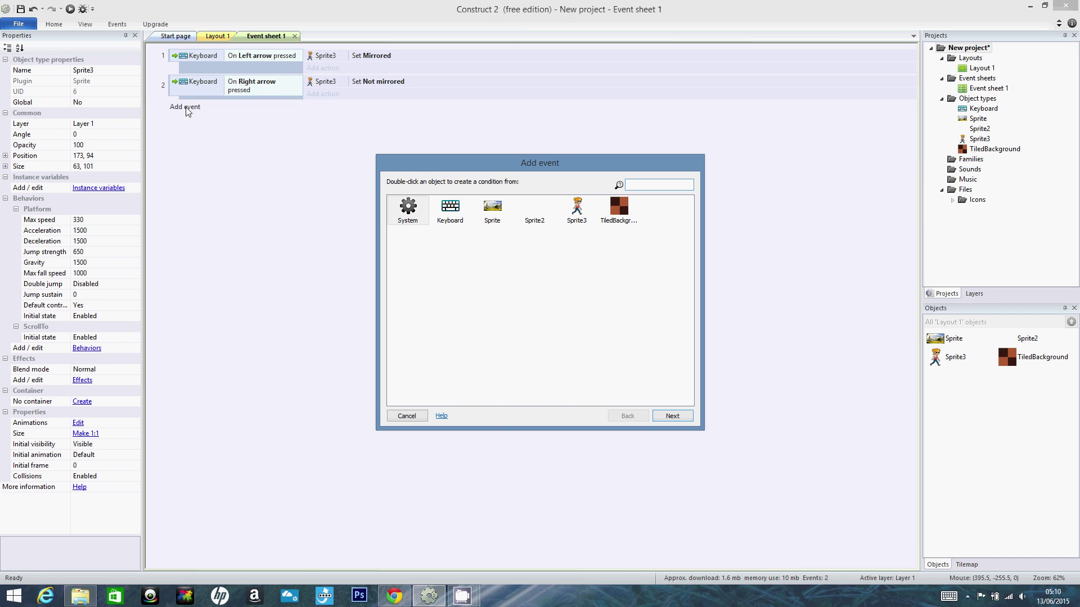
double_click(450, 213)
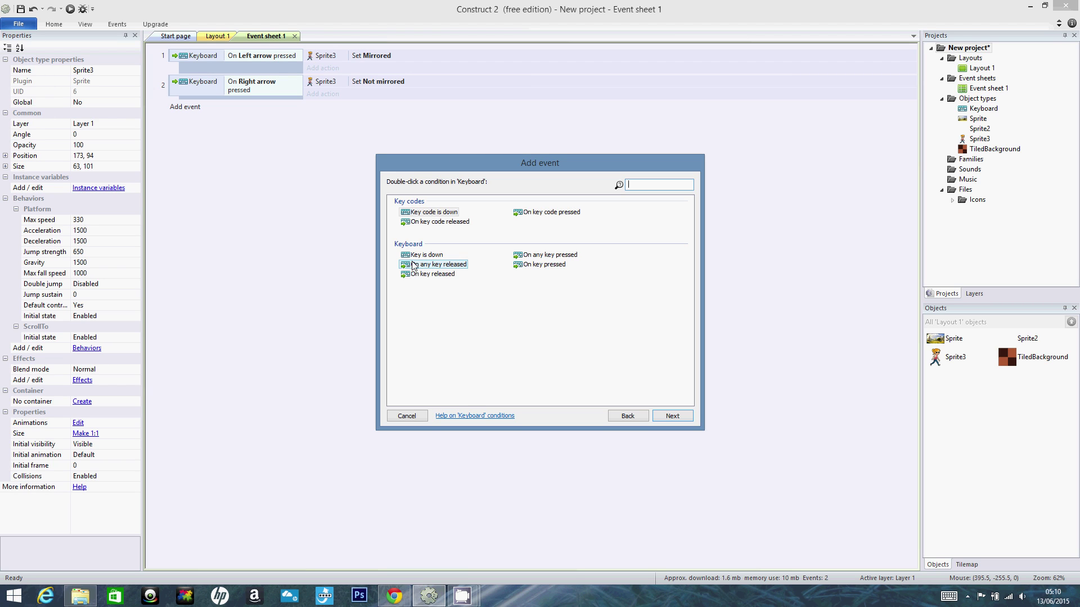
left_click(430, 264)
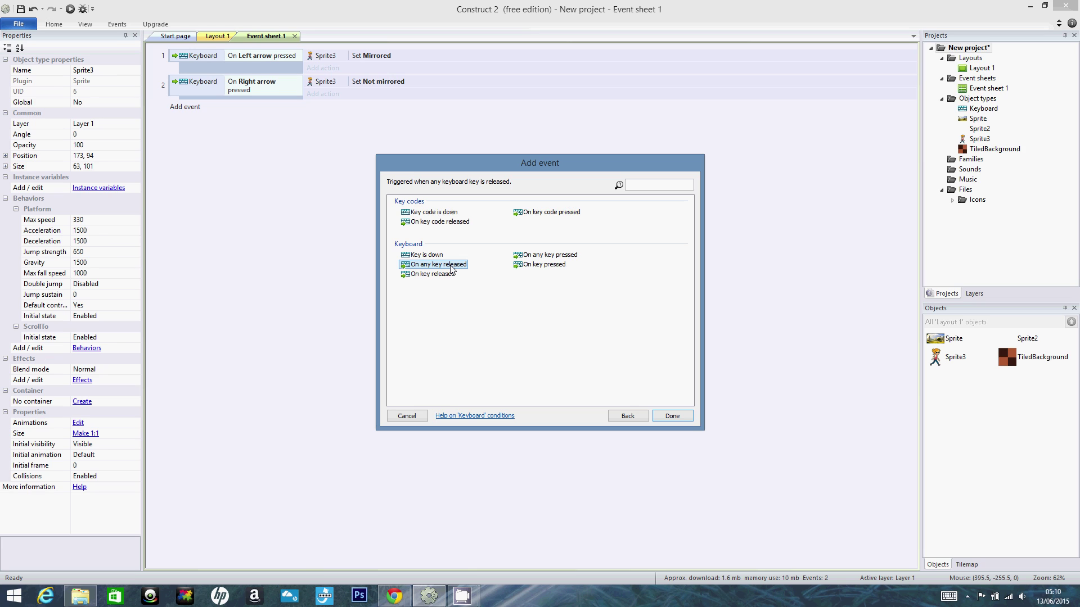
double_click(450, 268)
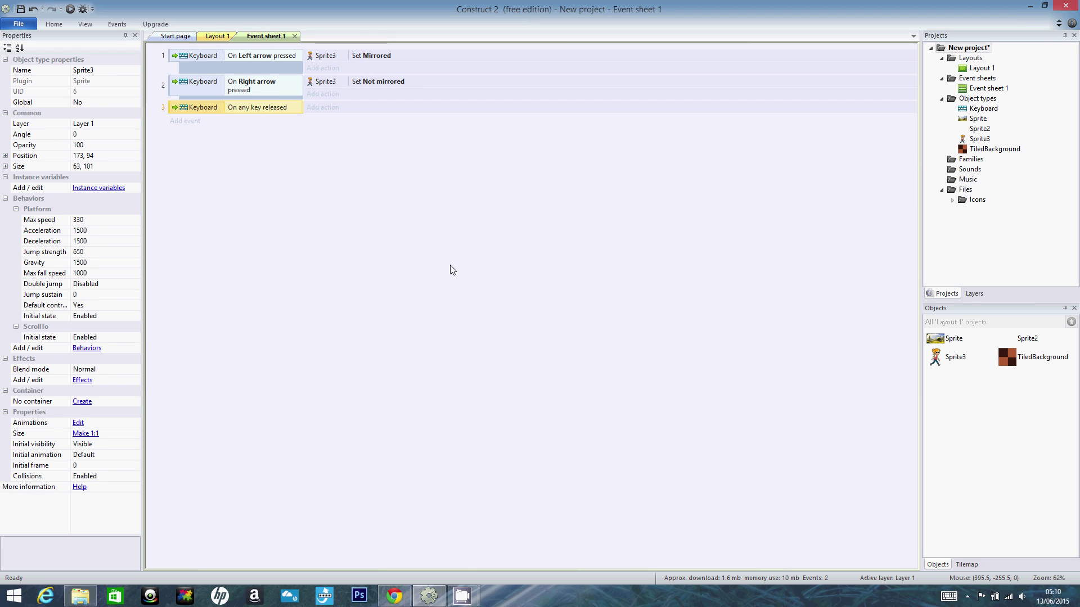
- Give the any-key-released event a Sprite3 Set animation action that plays "Parada" from the beginning
left_click(323, 108)
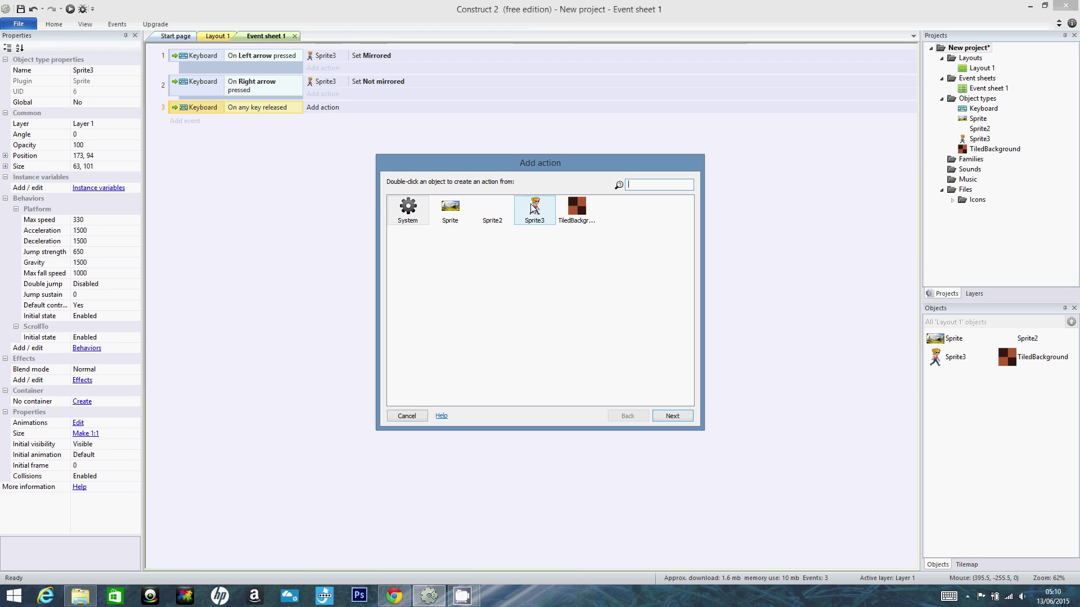
double_click(533, 209)
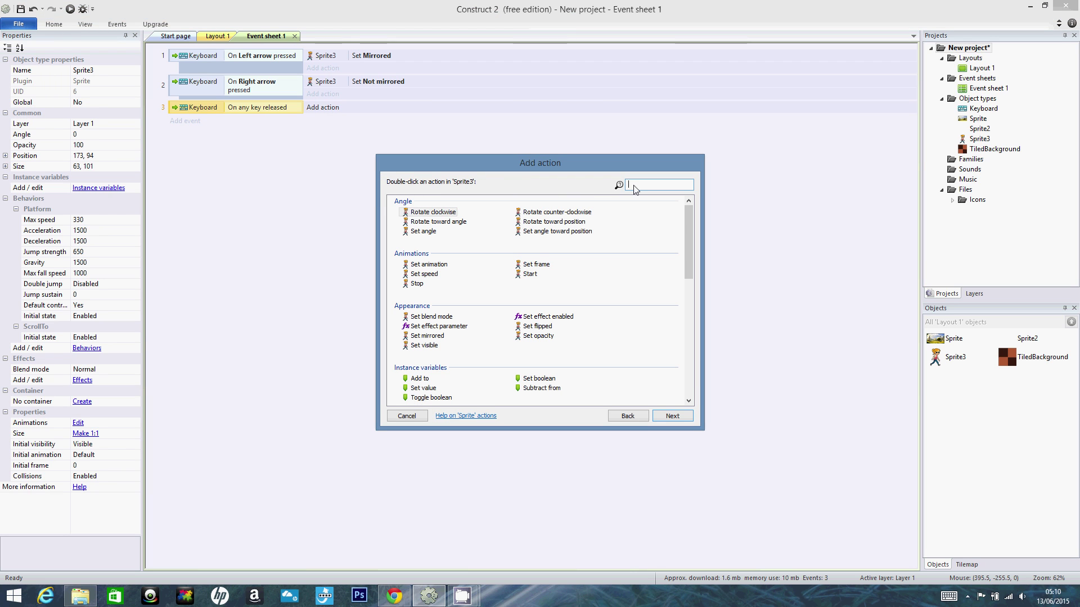
type("set a")
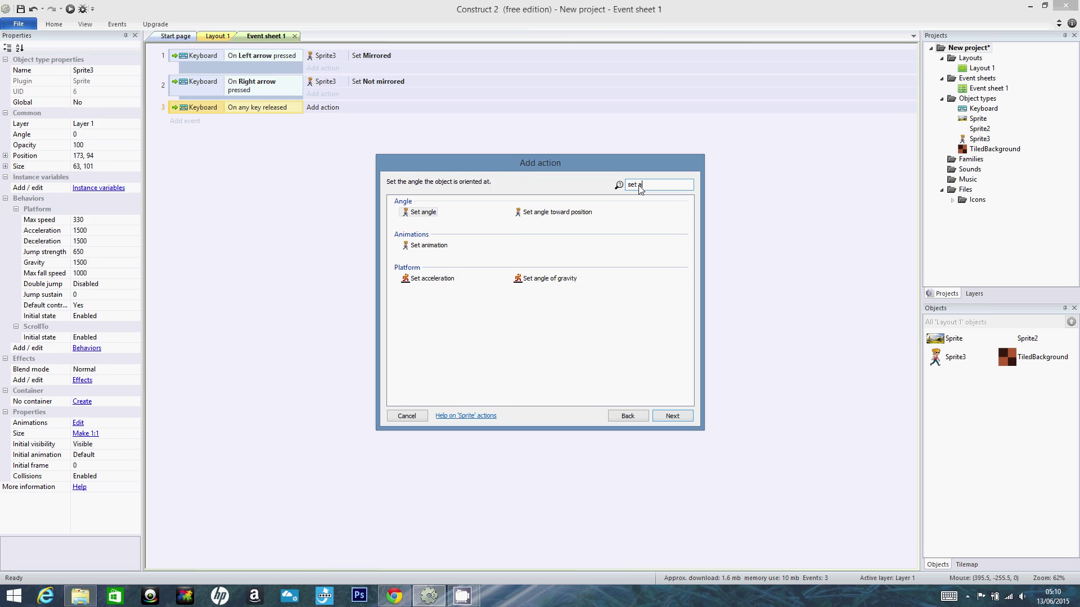
type("ni")
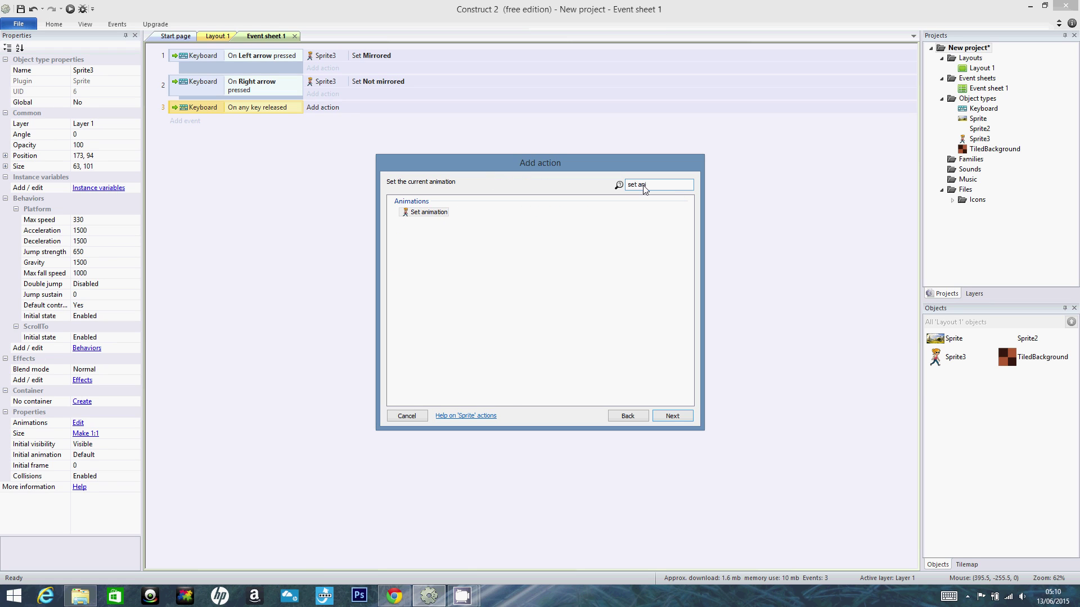
double_click(428, 212)
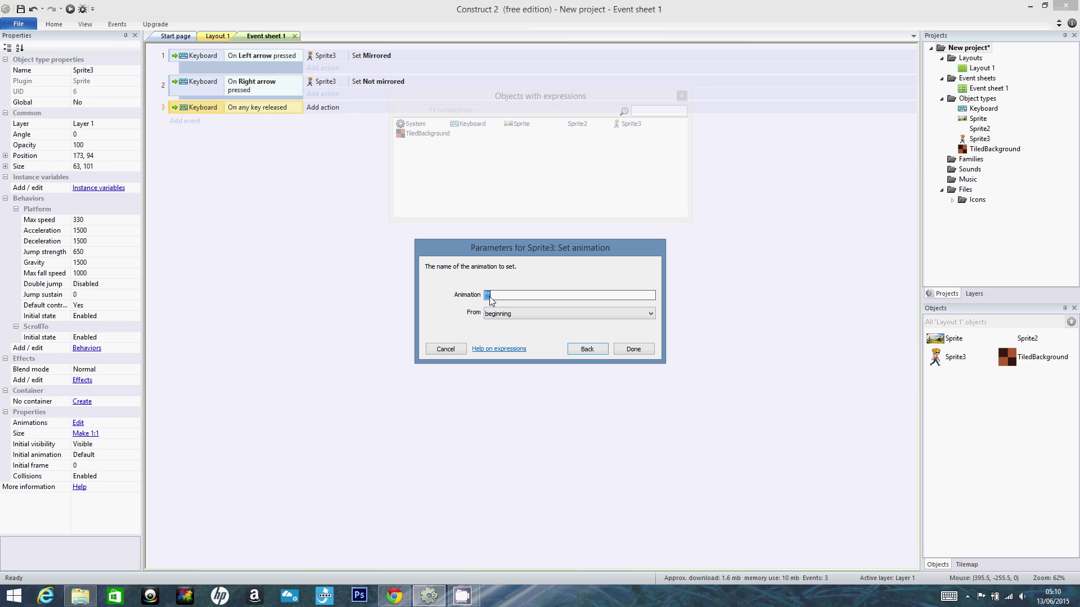
left_click(560, 293)
key("Left")
type("Parada")
left_click(632, 349)
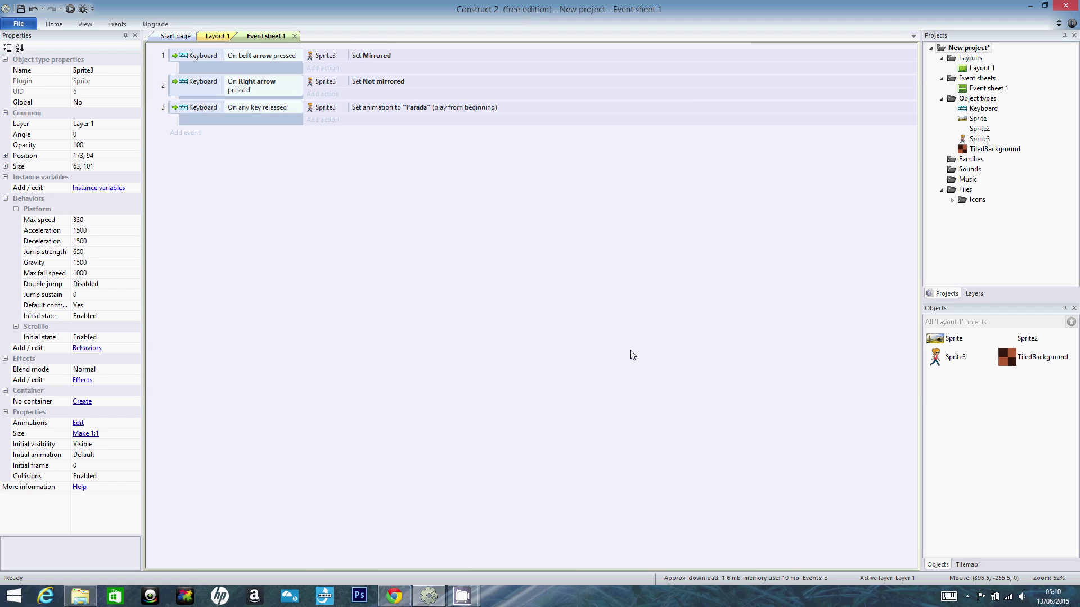
- Run the layout in the browser, move the character right and left to test the Parada switch, and return to Construct 2
left_click(71, 9)
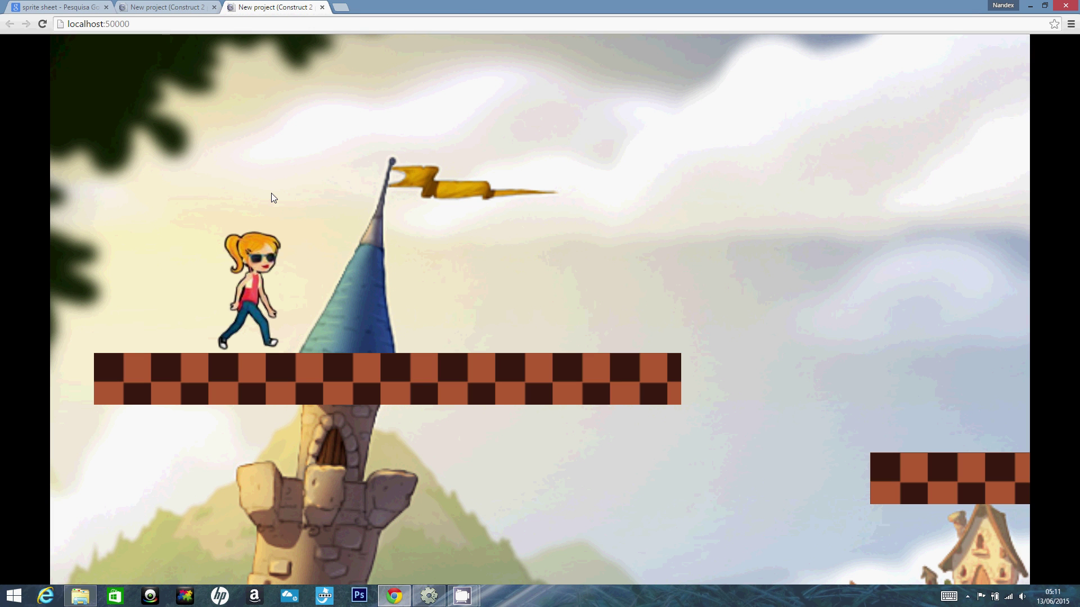
key("Right")
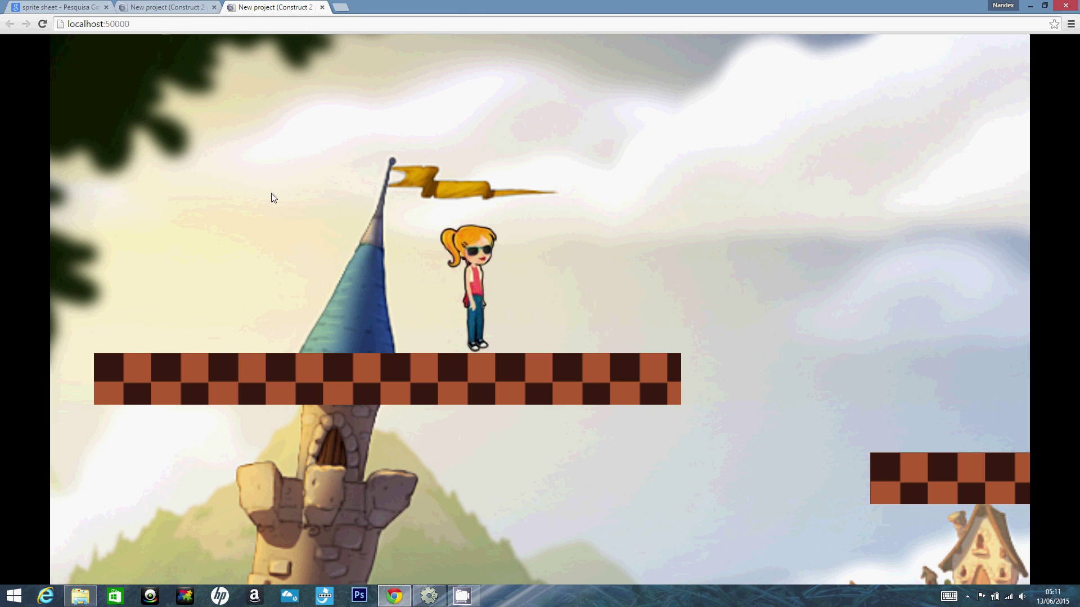
key("Right")
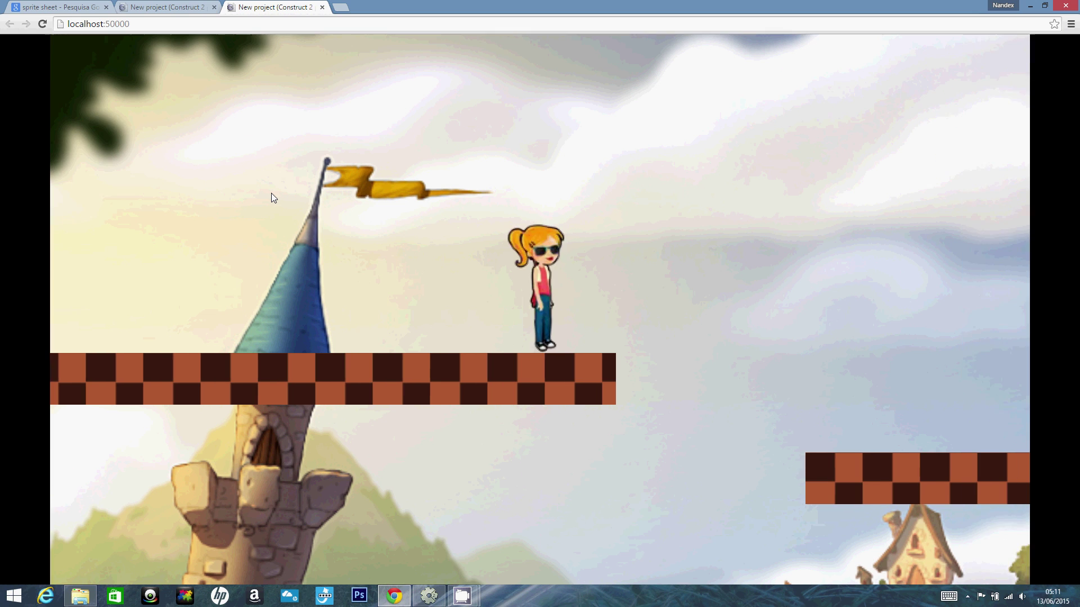
key("Left")
key("Right")
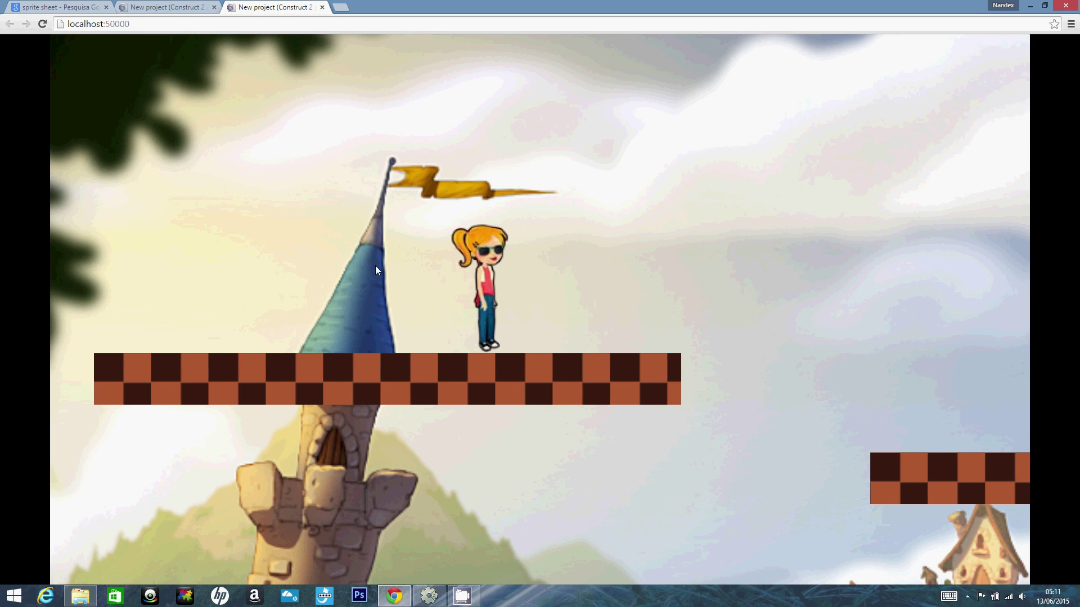
key("alt+Tab")
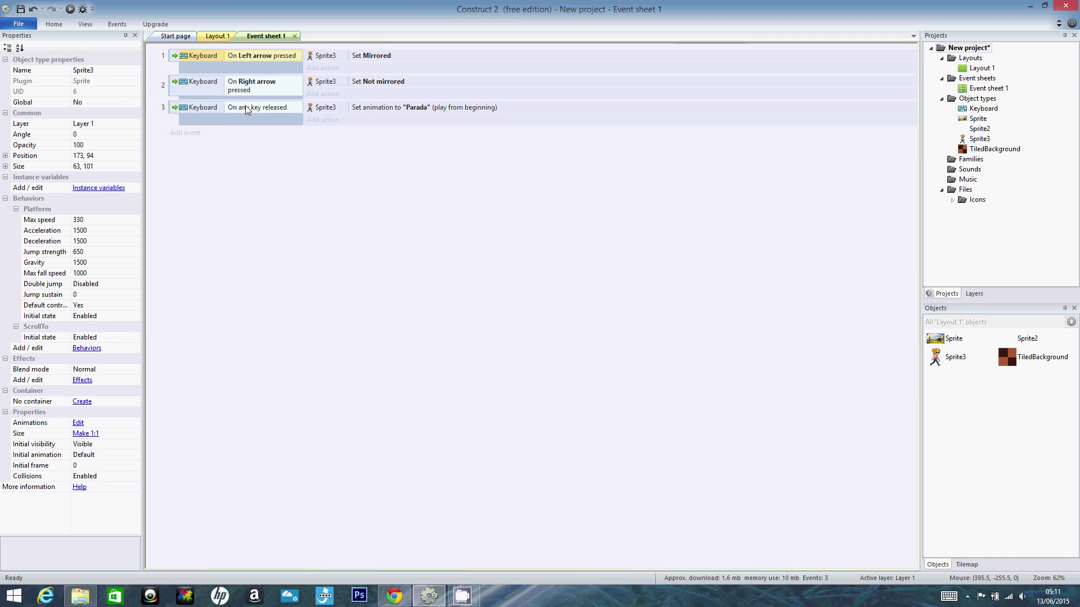
- Add a Sprite3 Set animation action to the Left arrow event that plays "Andando" from the beginning
left_click(202, 86)
left_click(208, 59)
left_click(336, 69)
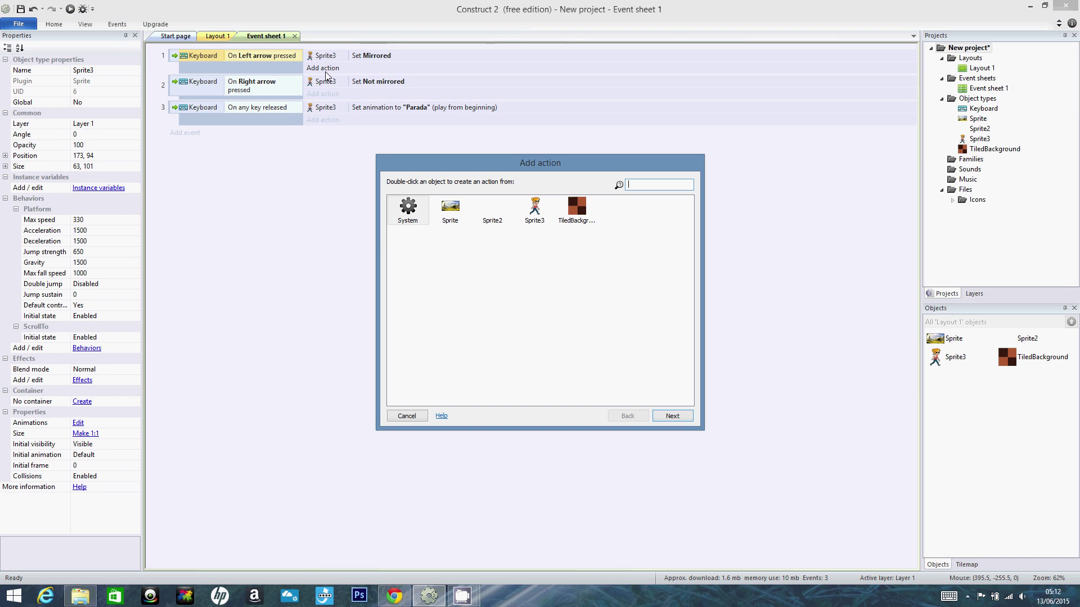
left_click(537, 209)
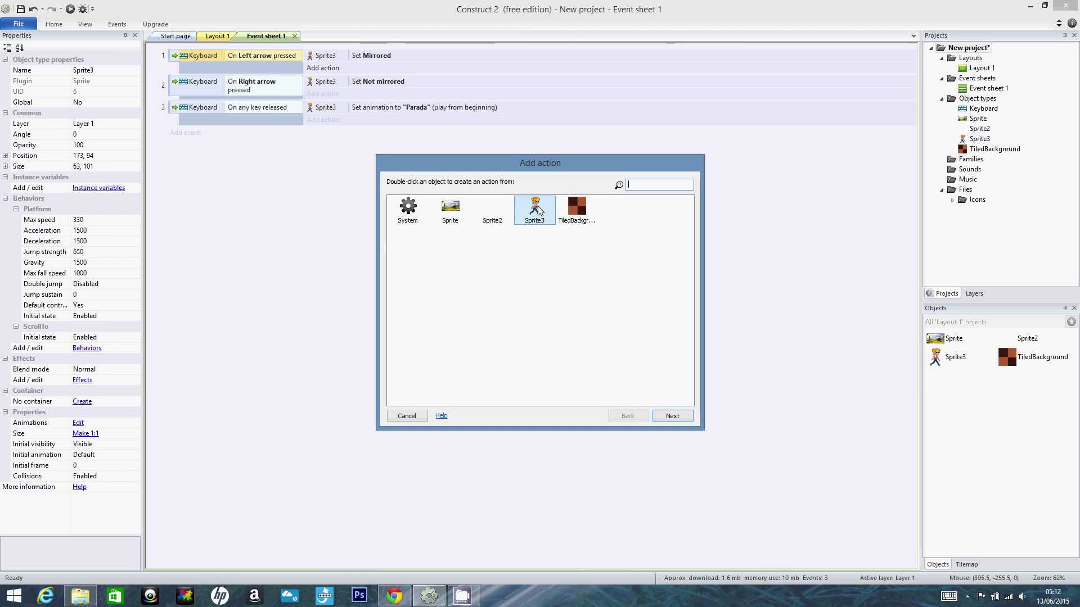
double_click(537, 209)
type("set")
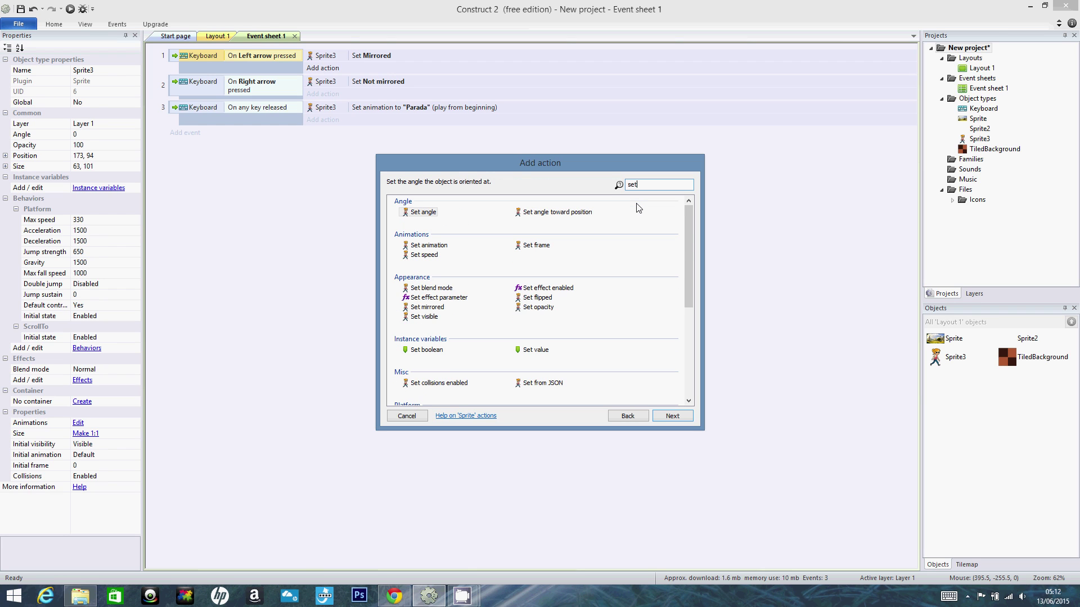
type(" animation")
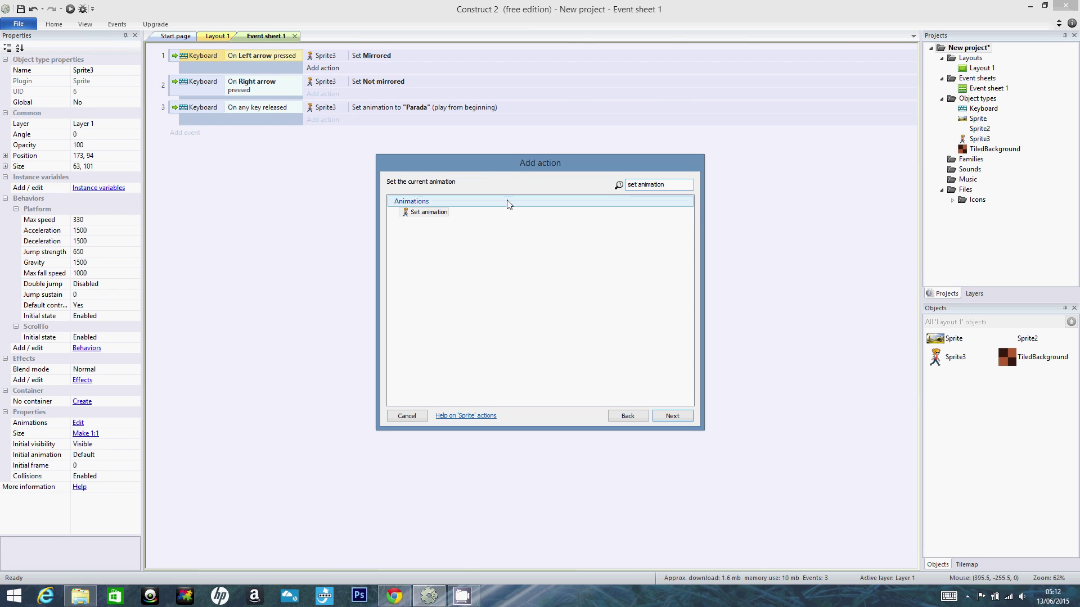
key("Return")
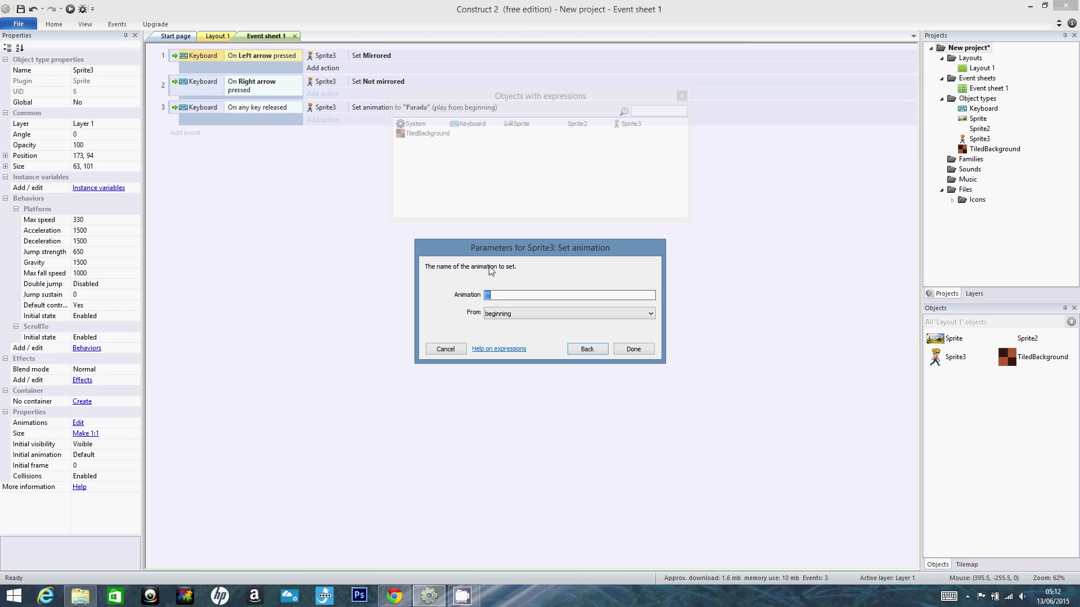
type("\"A\"")
type("ndando")
left_click(633, 349)
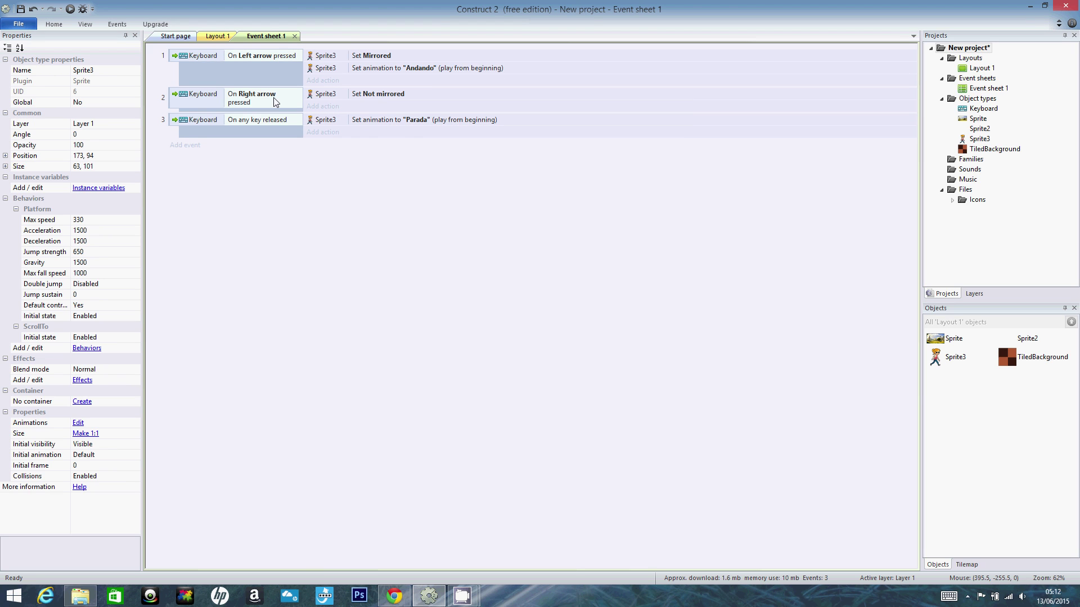
- Add a Sprite3 Set animation action to the Right arrow event that plays "Andando" from the beginning
left_click(322, 107)
double_click(535, 212)
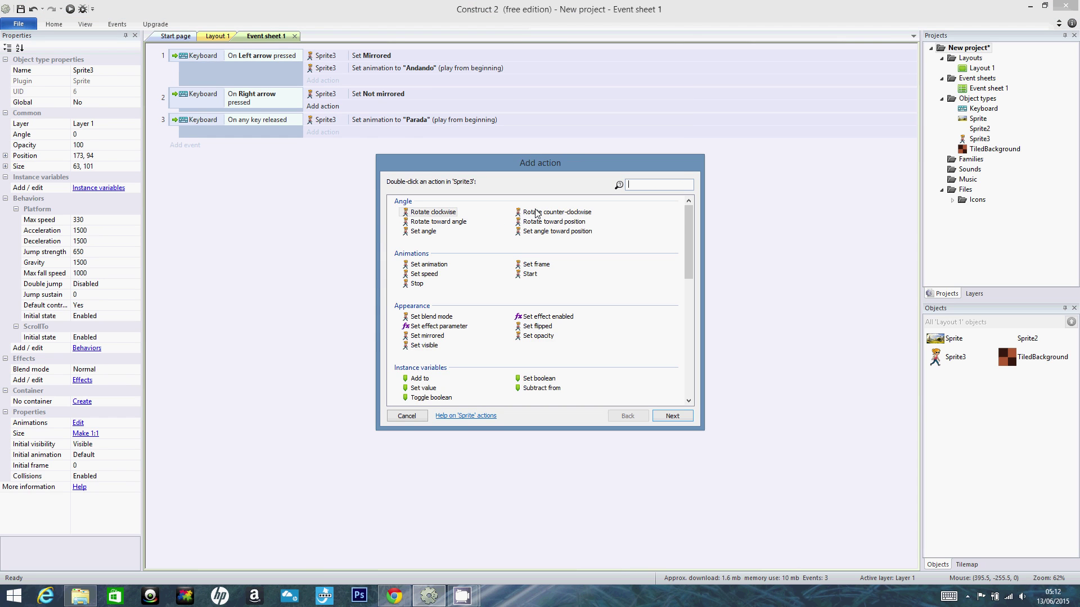
type("set ani")
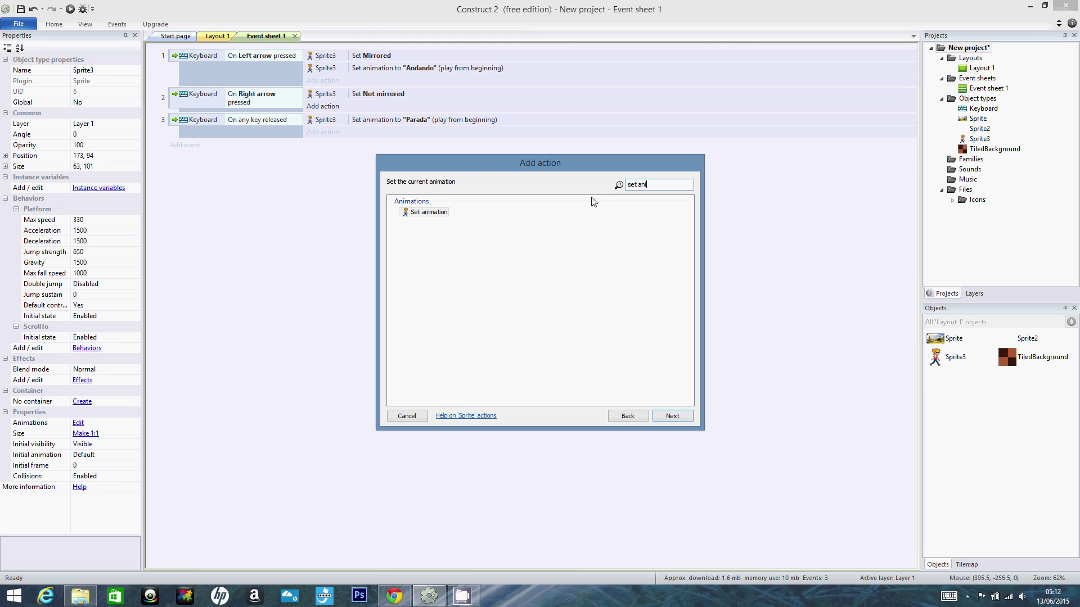
type("mation")
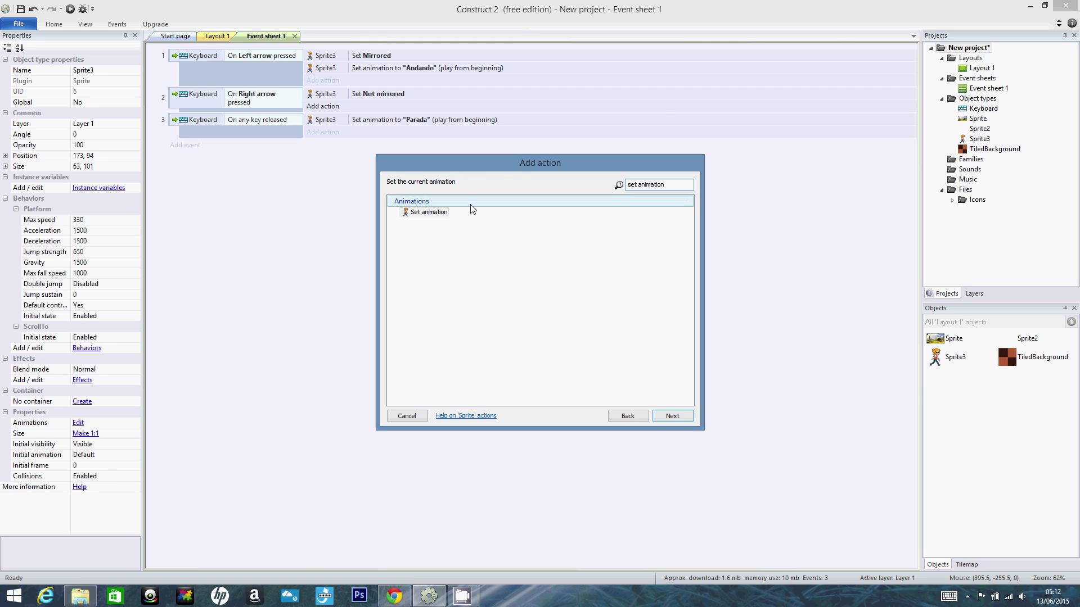
key("Return")
left_click(488, 297)
type("Andando")
left_click(641, 350)
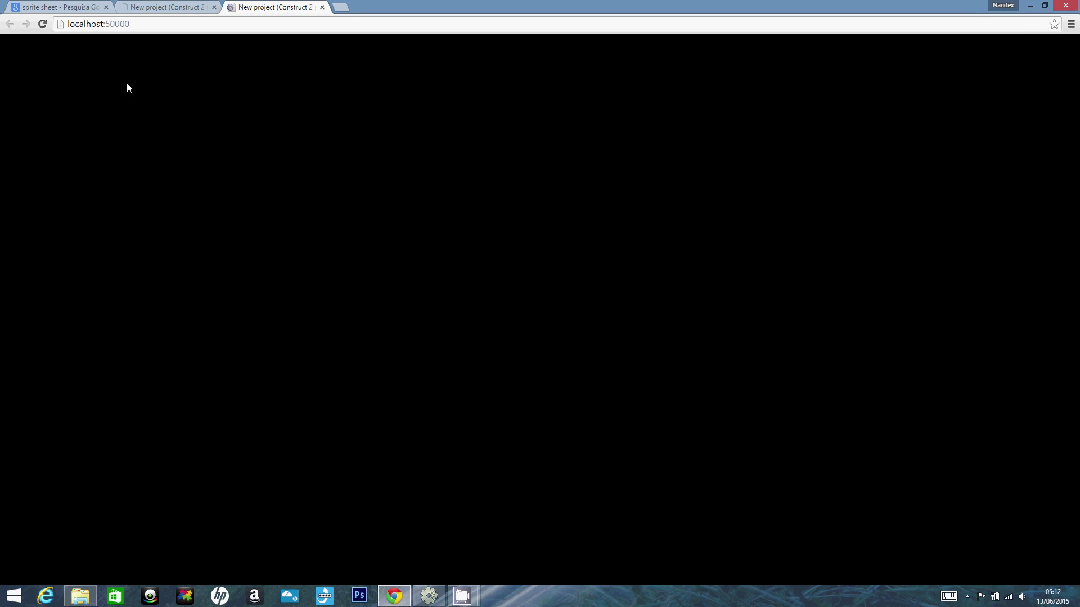
- Test the running game in the browser by walking the character right and left and stopping in between
key("Right")
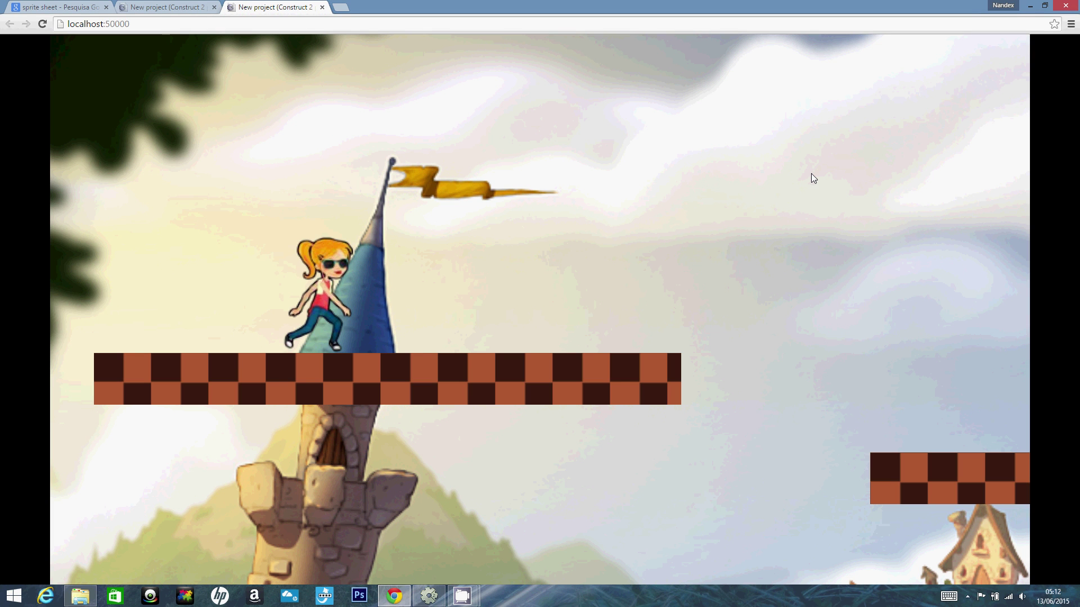
key("Right")
key("Right")
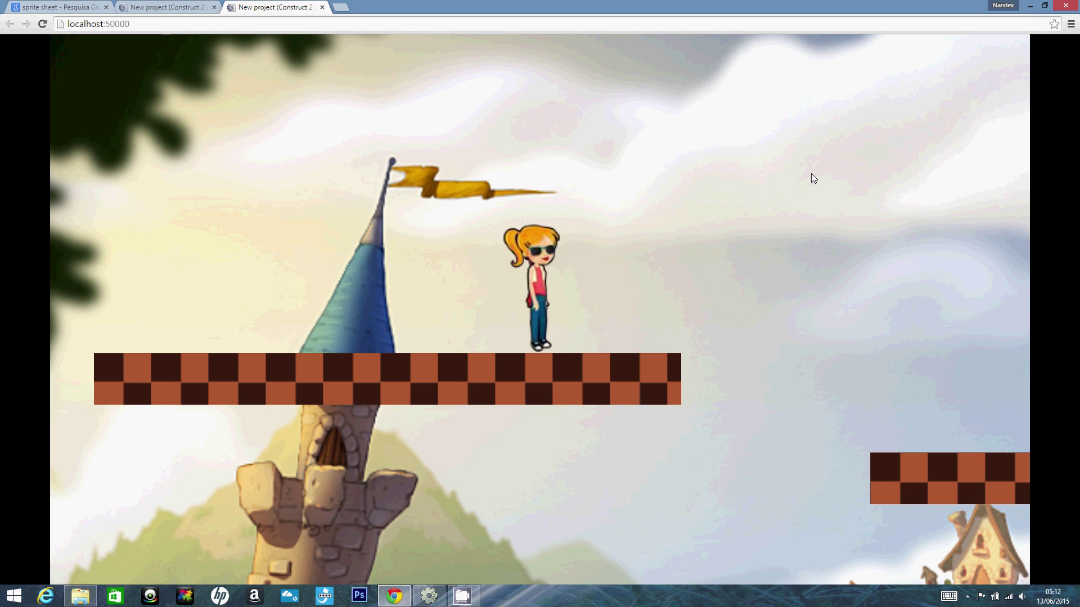
key("Left")
key("Left")
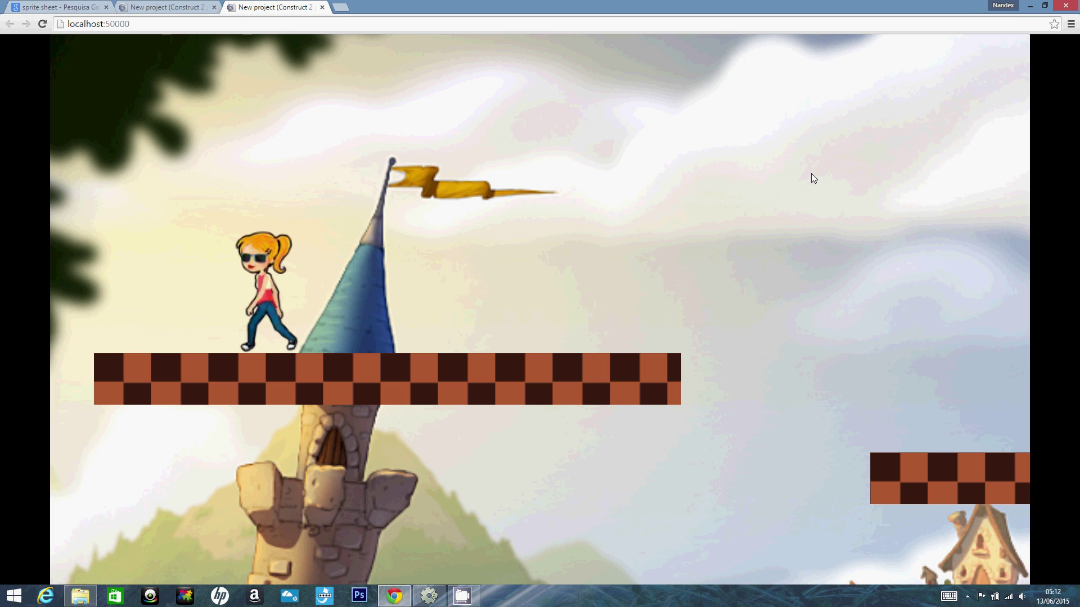
- Walk the character back and forth on the first platform to recheck the walking and standing animations in both directions
key("Right")
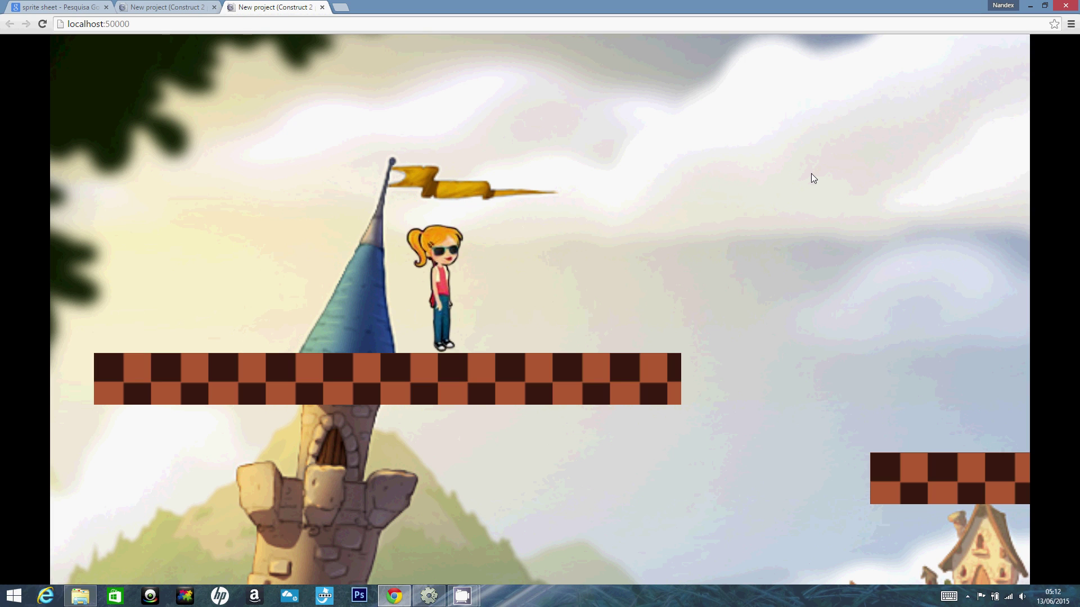
key("Left")
key("Right")
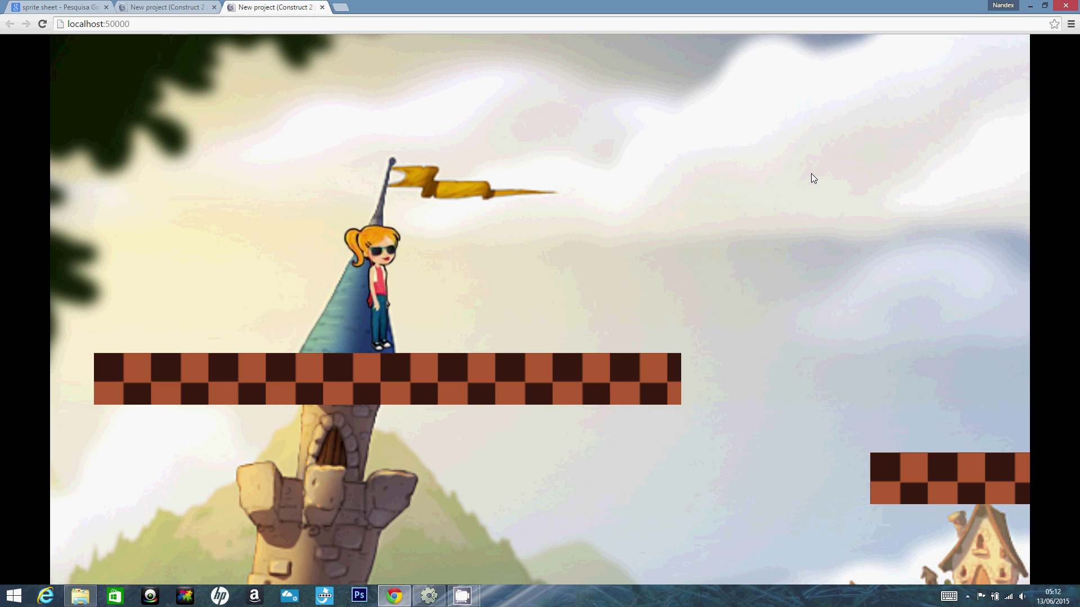
key("Right")
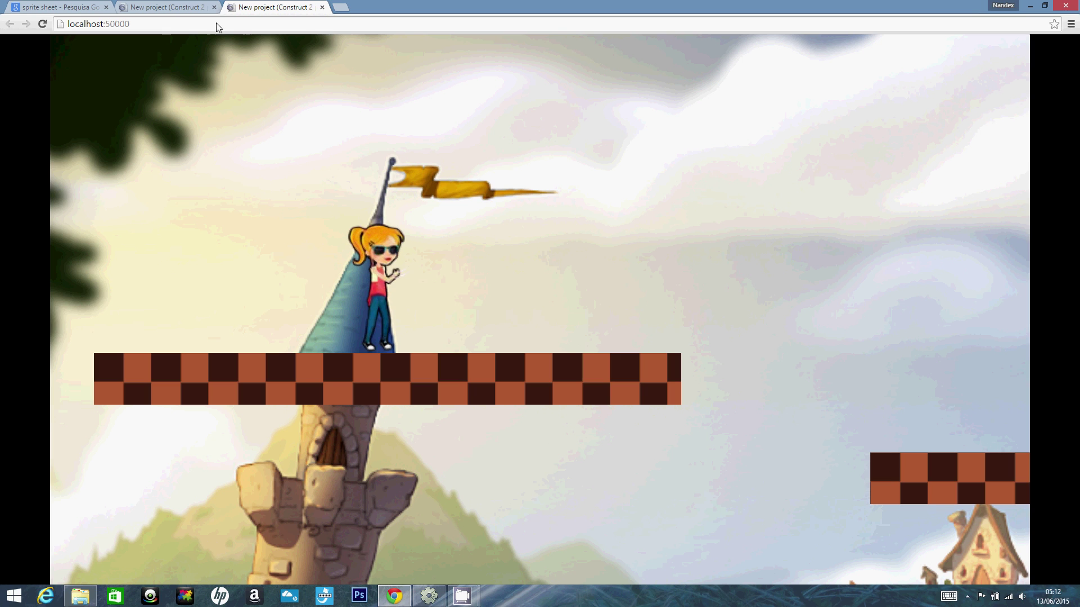
left_click(218, 25)
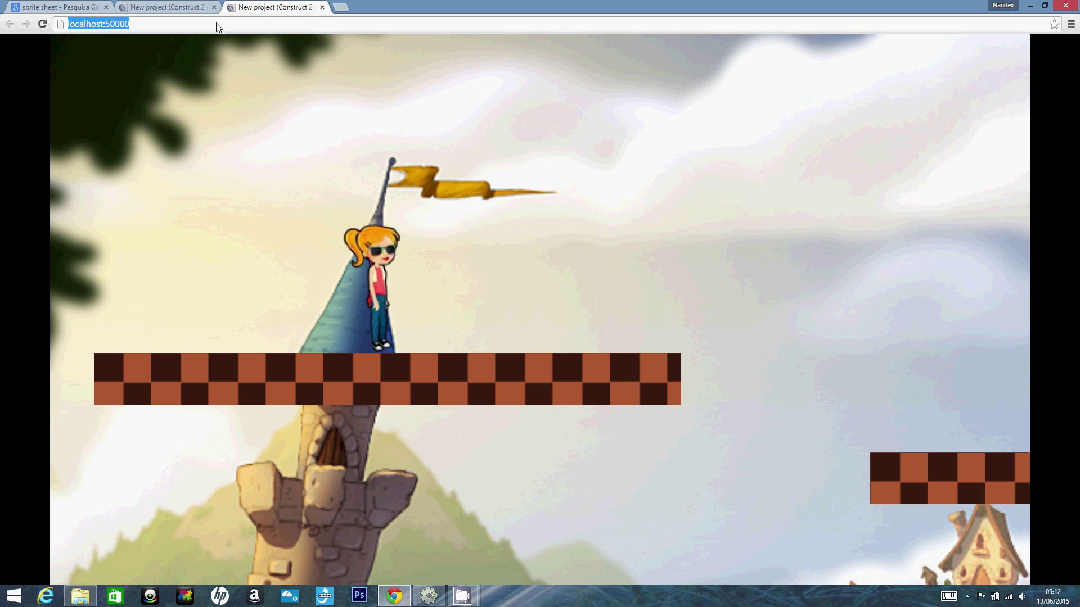
key("Left")
key("Right")
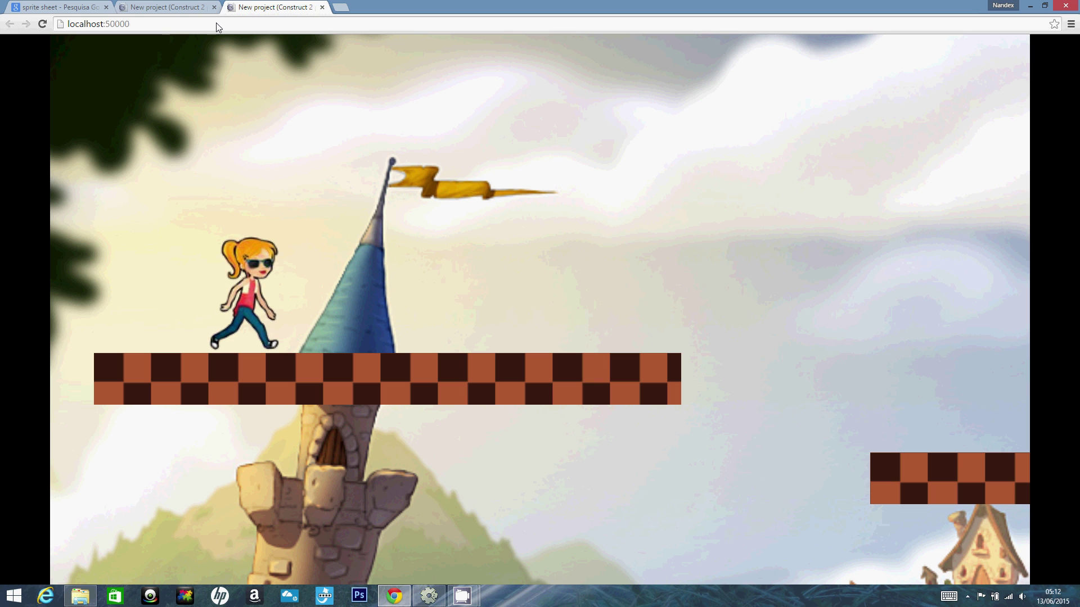
- Switch back to Construct 2 and add a System event with the condition On start of layout
left_click(428, 596)
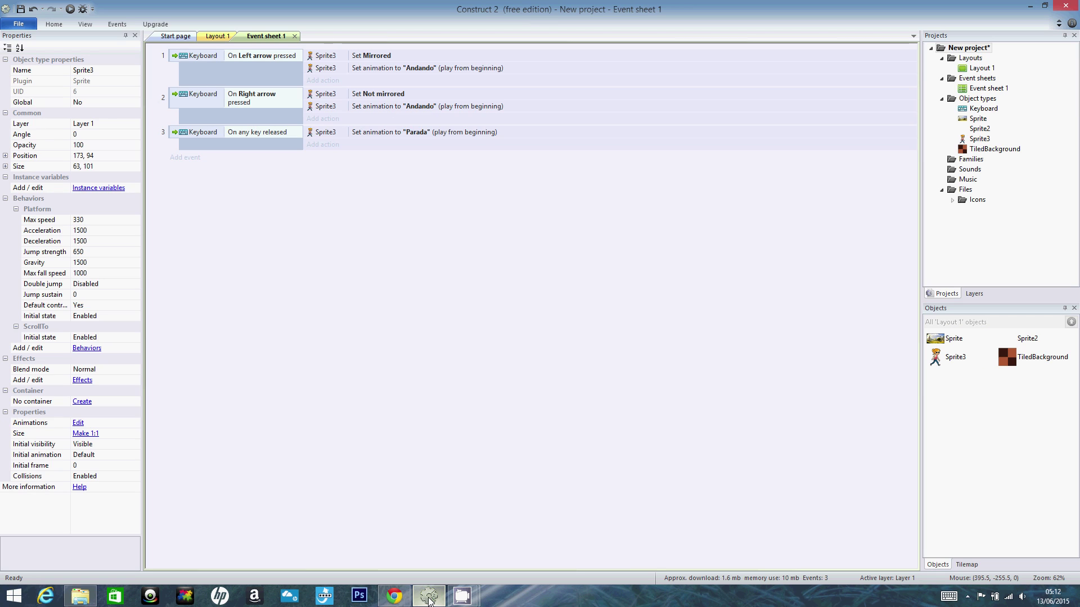
left_click(186, 158)
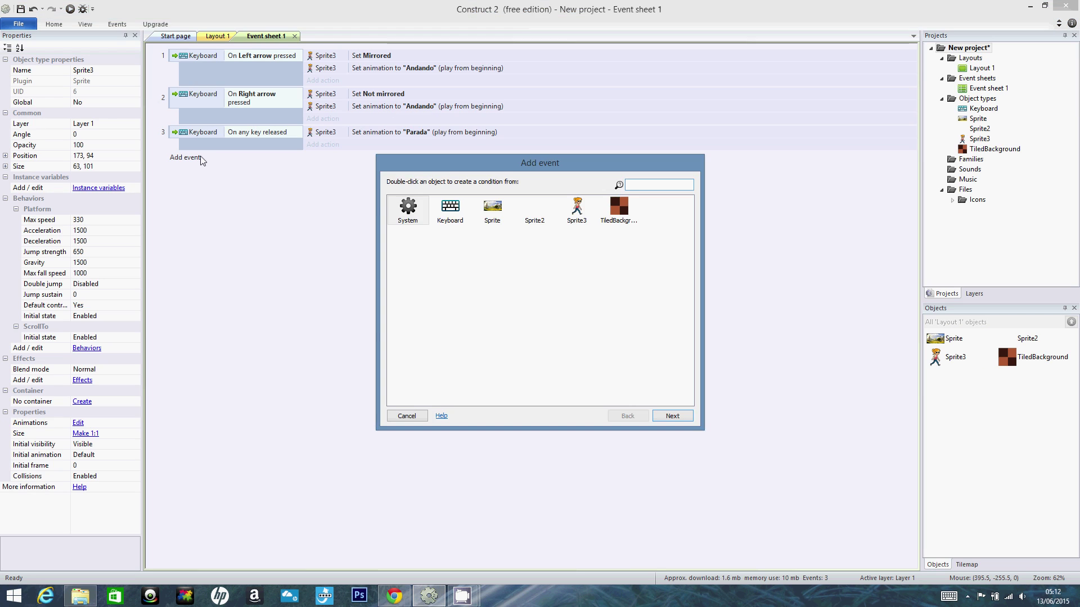
double_click(401, 218)
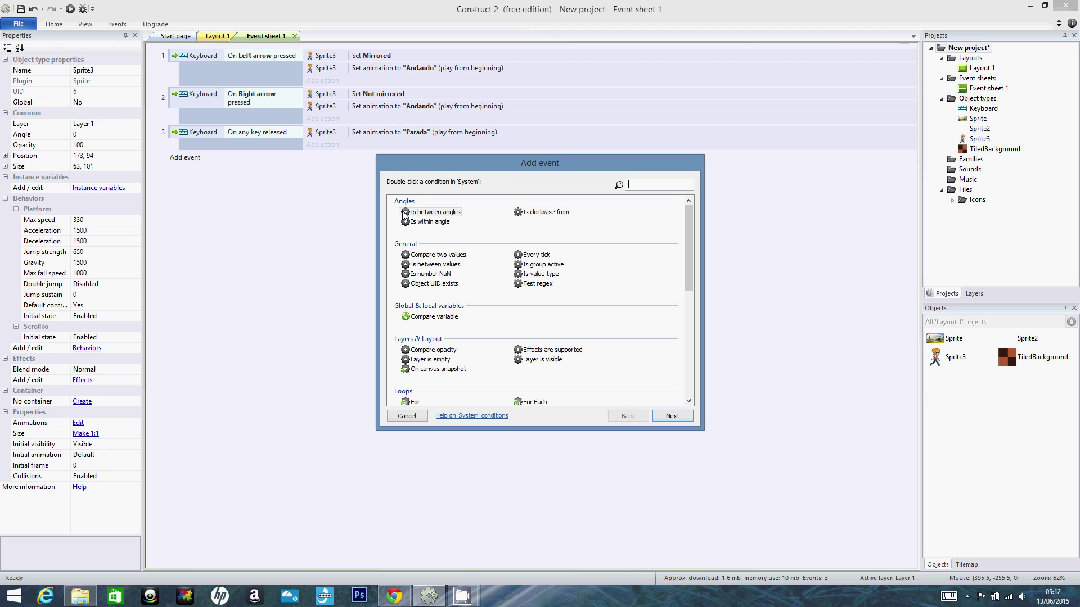
type("start")
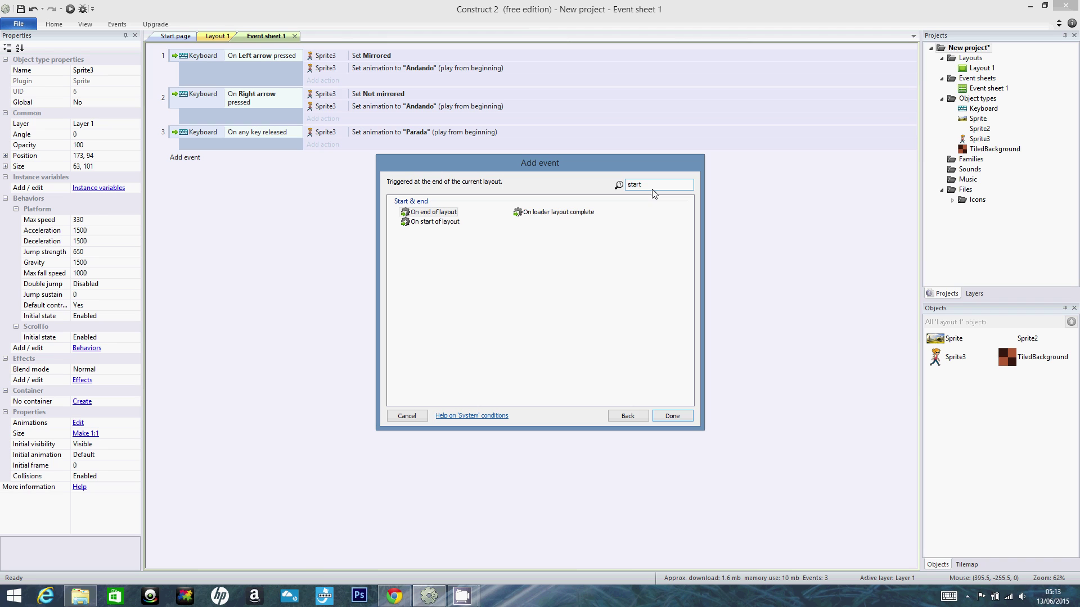
double_click(416, 221)
- Add a Sprite3 Set animation action to the On start of layout event that plays "Parada" from the beginning
left_click(322, 157)
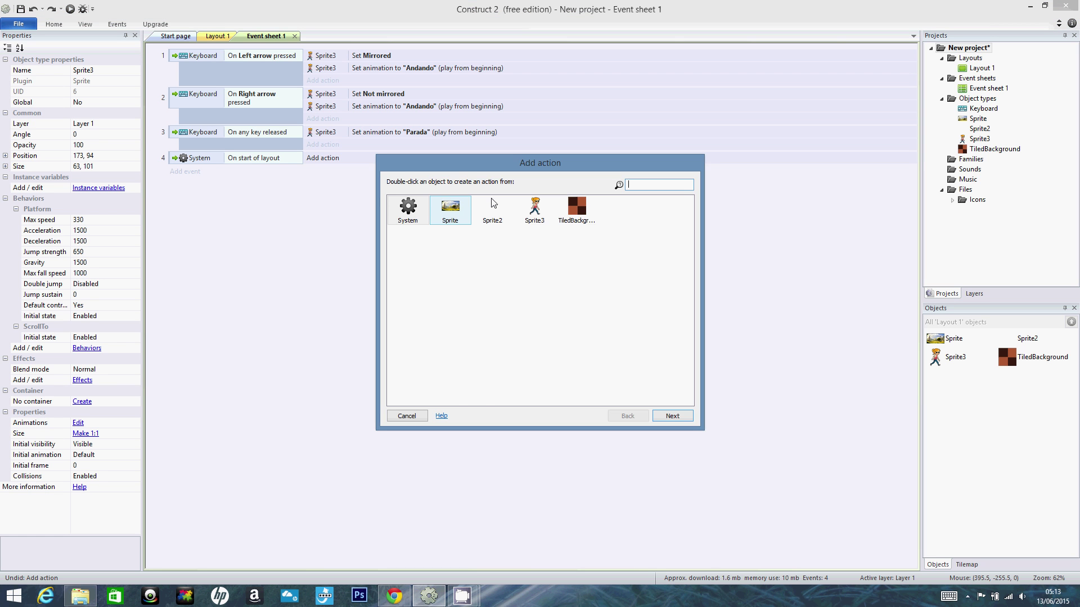
double_click(535, 208)
type("s")
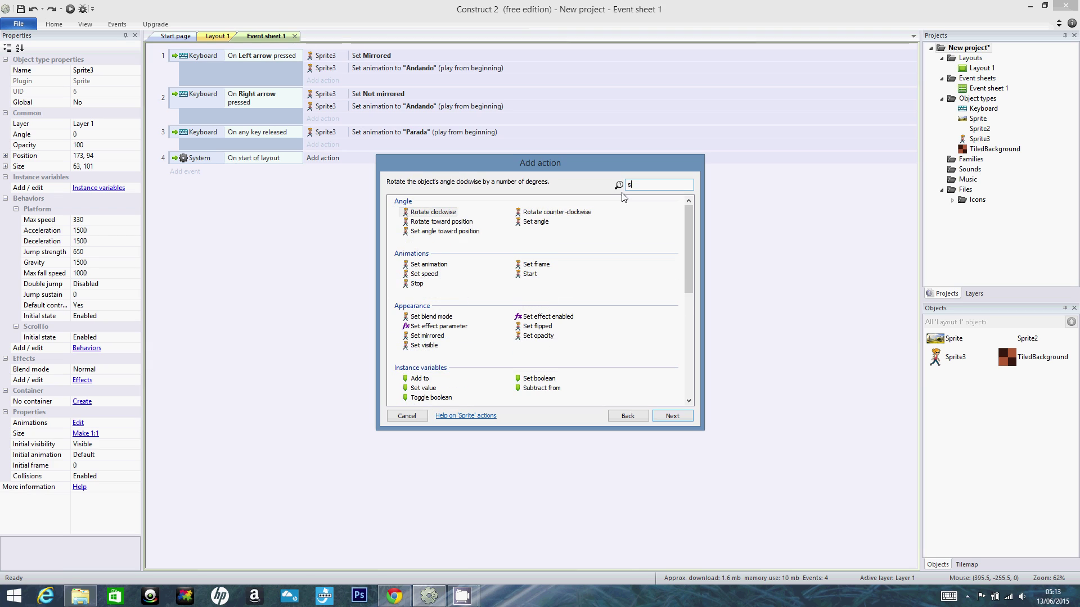
type("et")
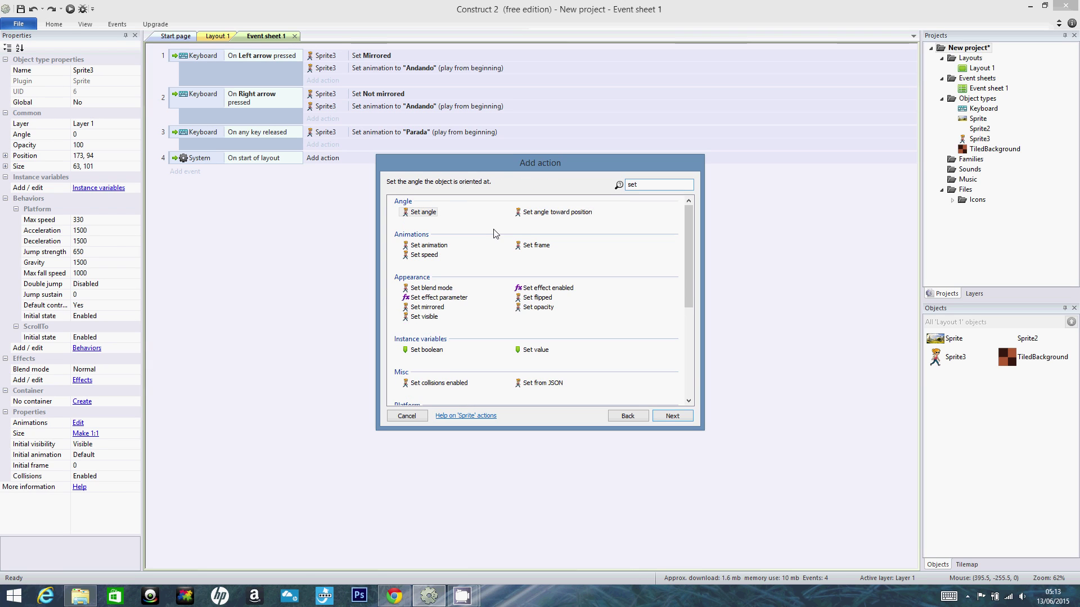
double_click(448, 246)
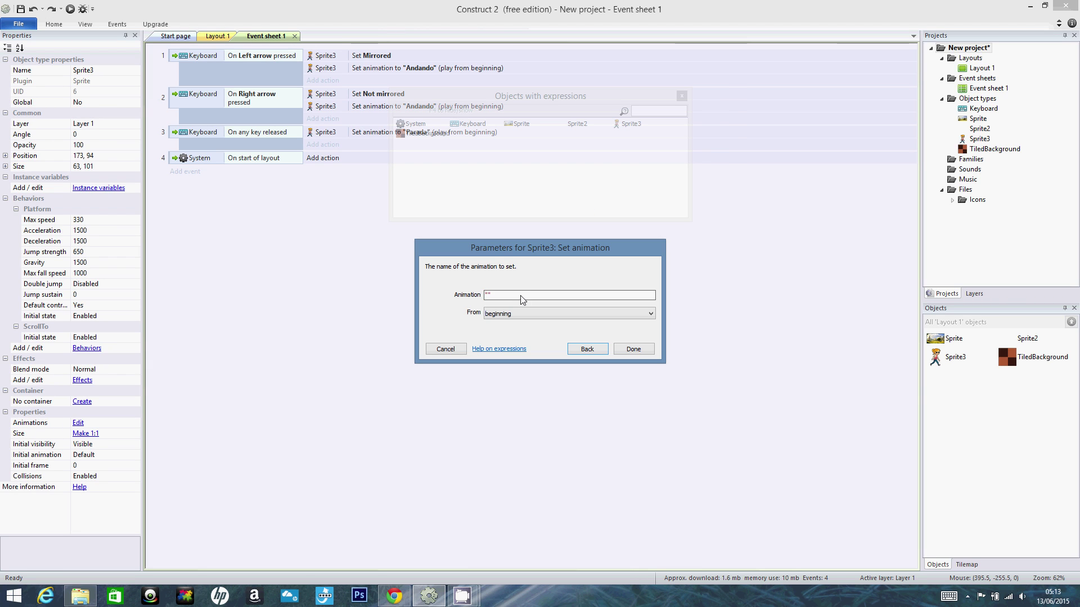
type("Parada")
left_click(624, 349)
- Run the layout in the browser, check the starting pose, walk the character both ways, and return to Construct 2
left_click(71, 9)
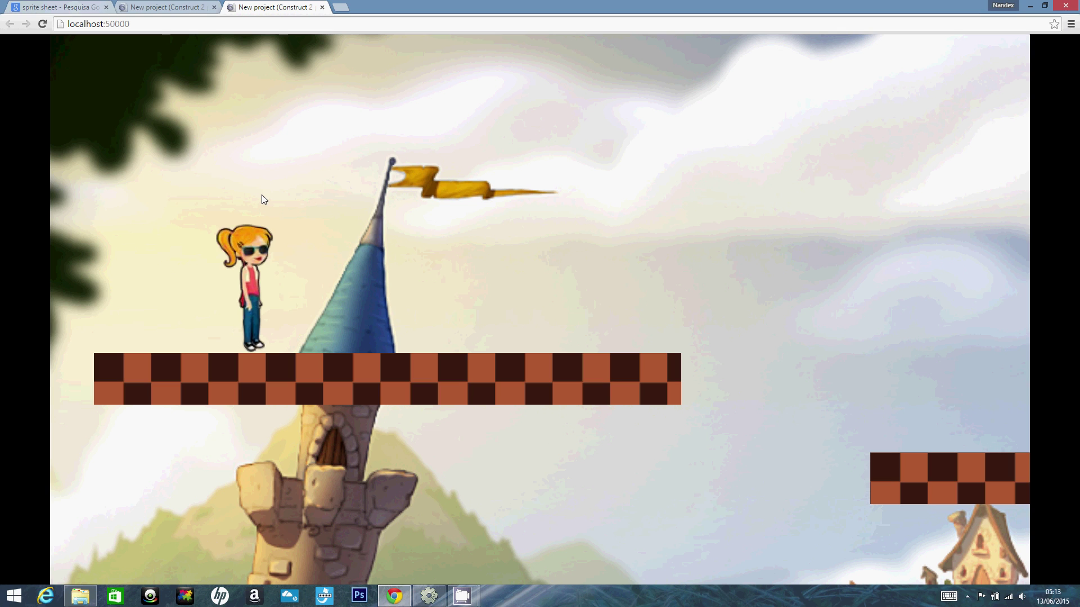
key("Right")
key("Left")
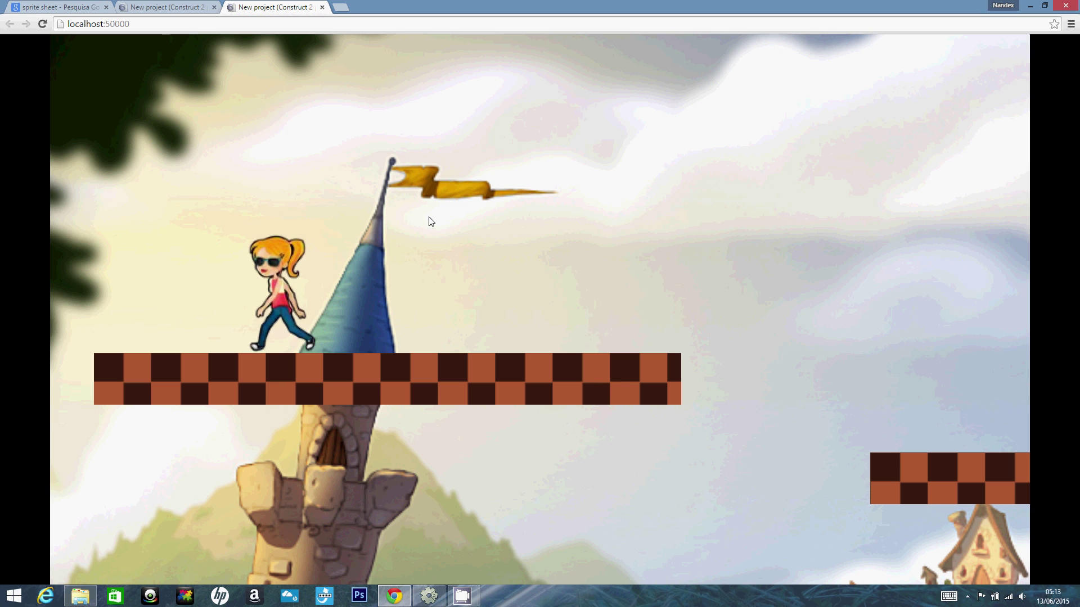
key("Right")
key("Left")
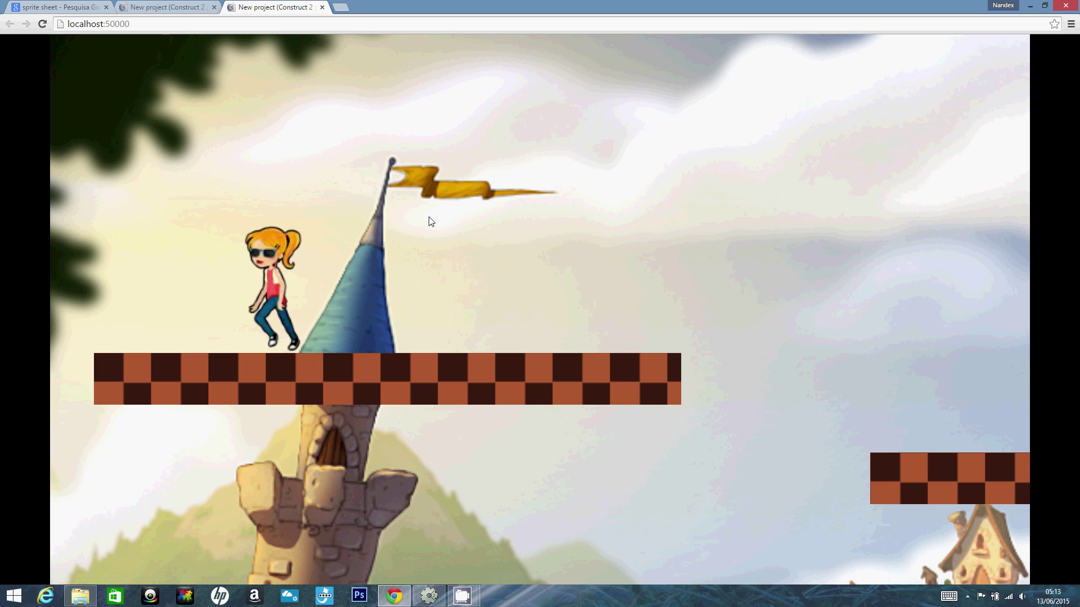
key("Right")
key("alt+Tab")
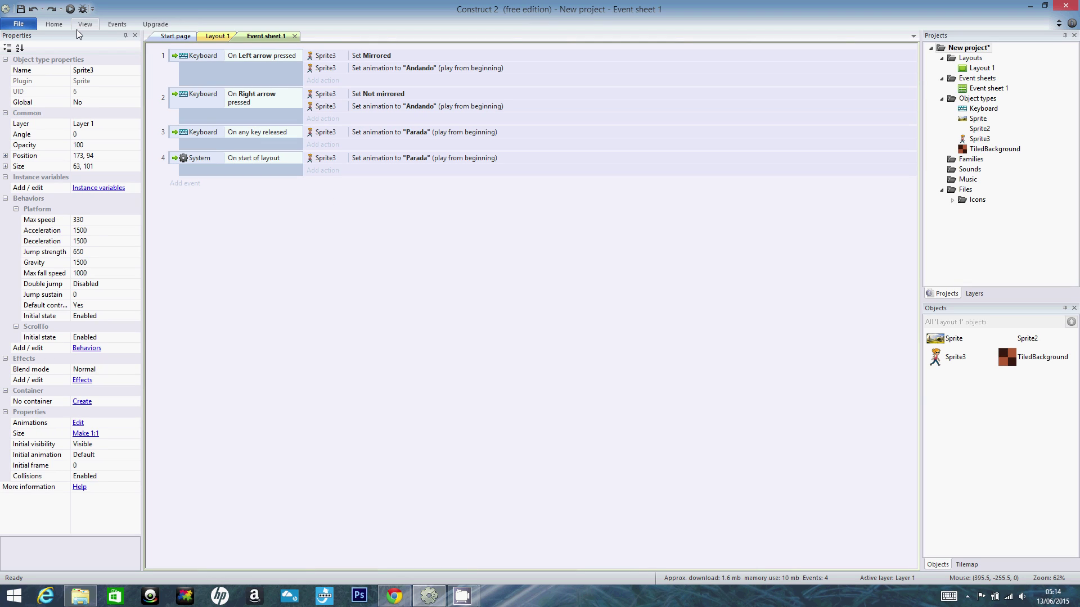
- Run the layout again and move the character rightward across the platforms until it falls out of the level
left_click(70, 10)
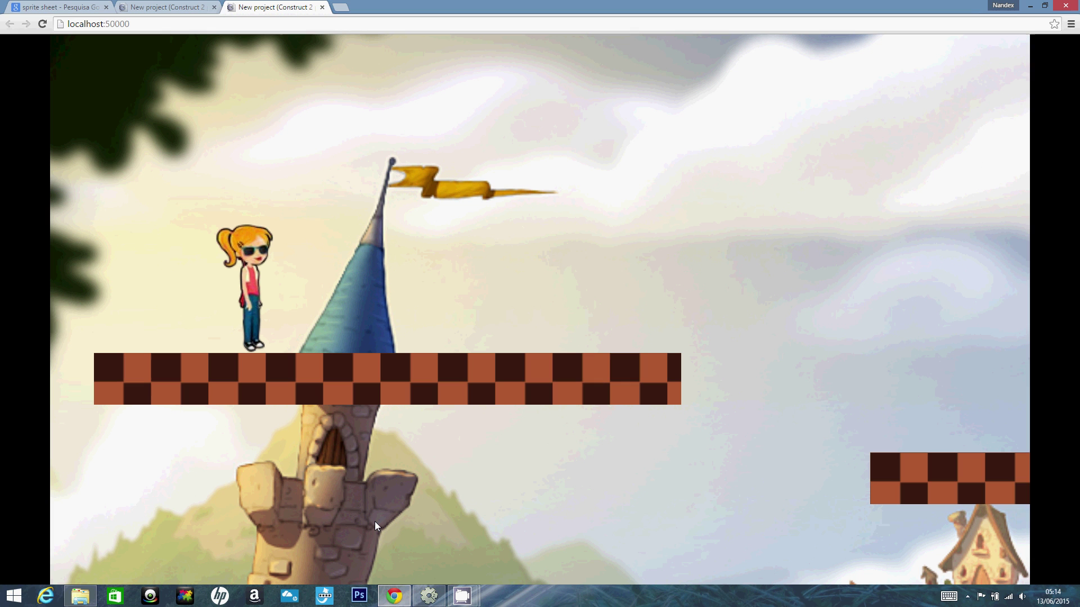
key("Right")
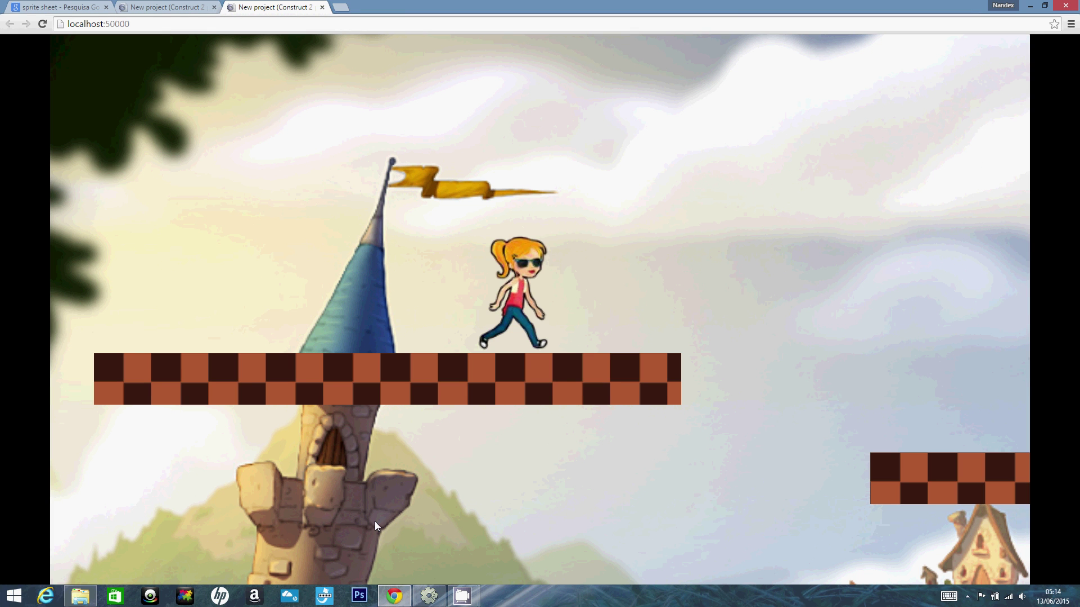
key("Right")
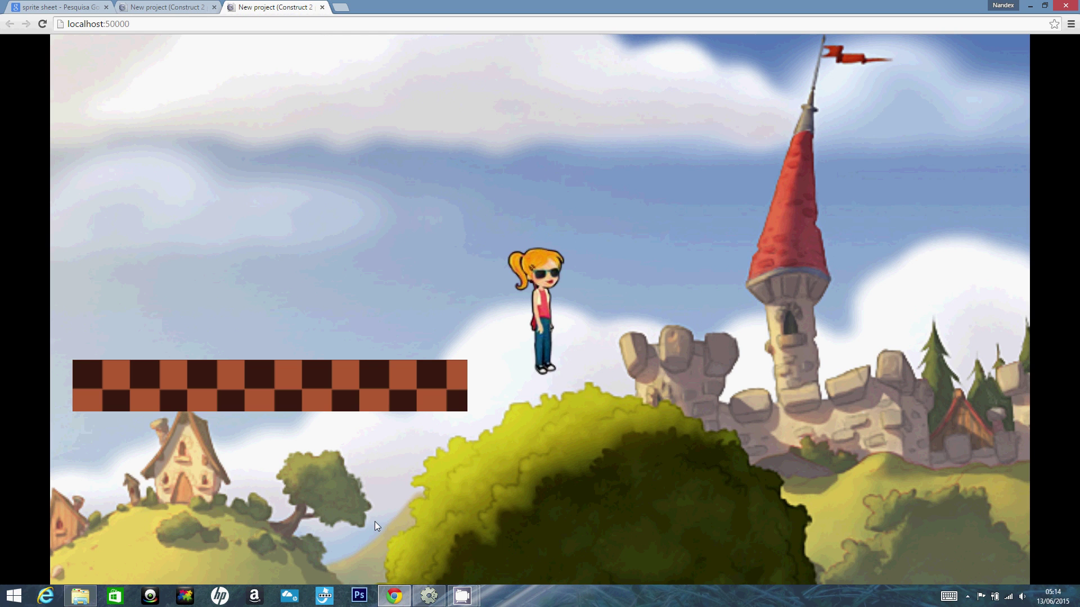
key("Right")
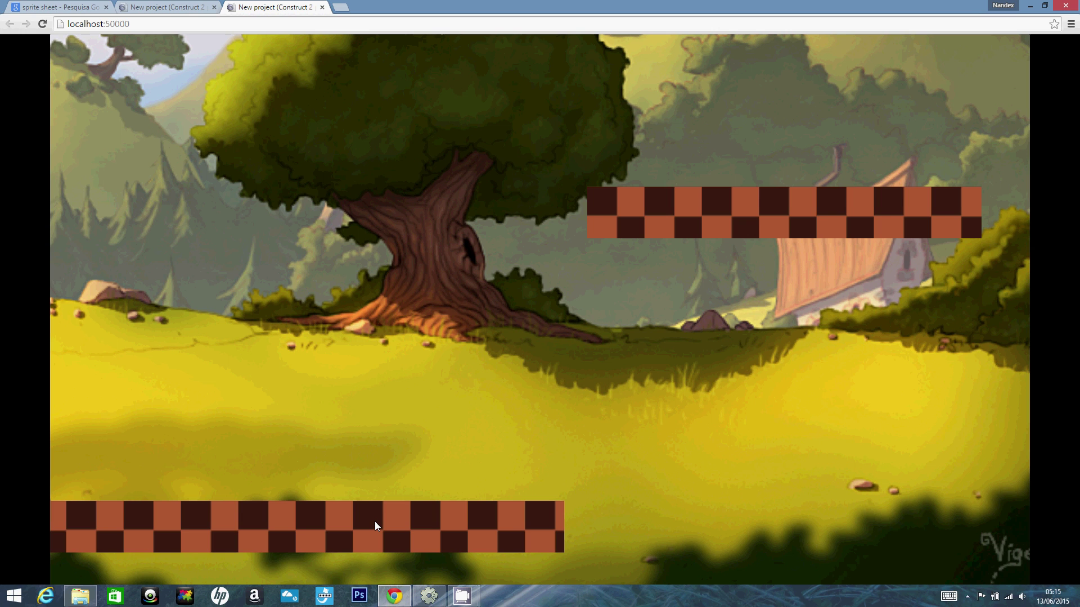
- Switch back to Construct 2 and add a Sprite3 event with the condition Is outside layout
left_click(419, 599)
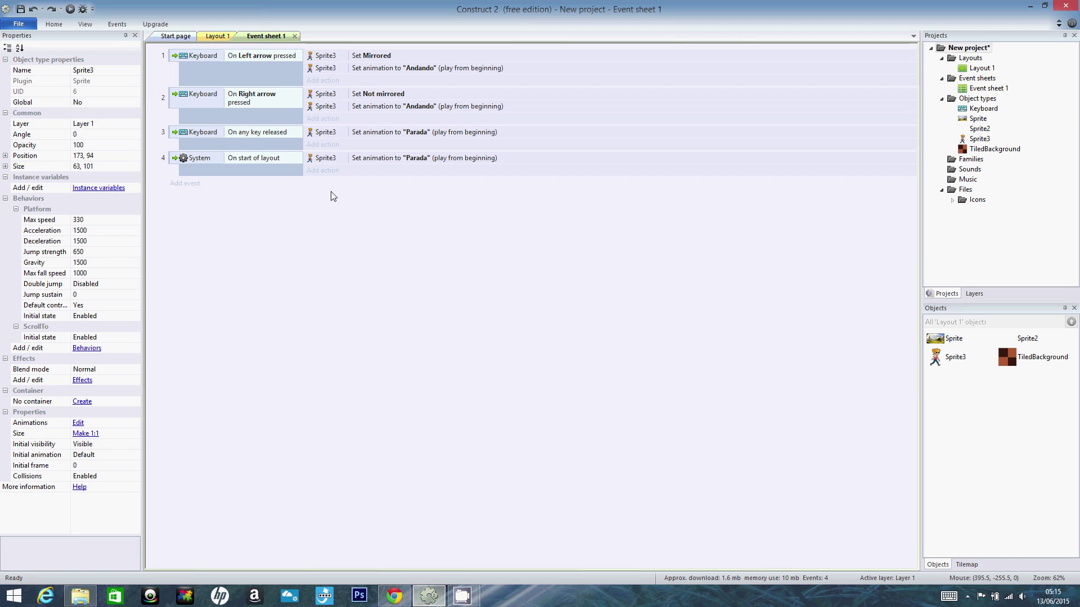
double_click(178, 186)
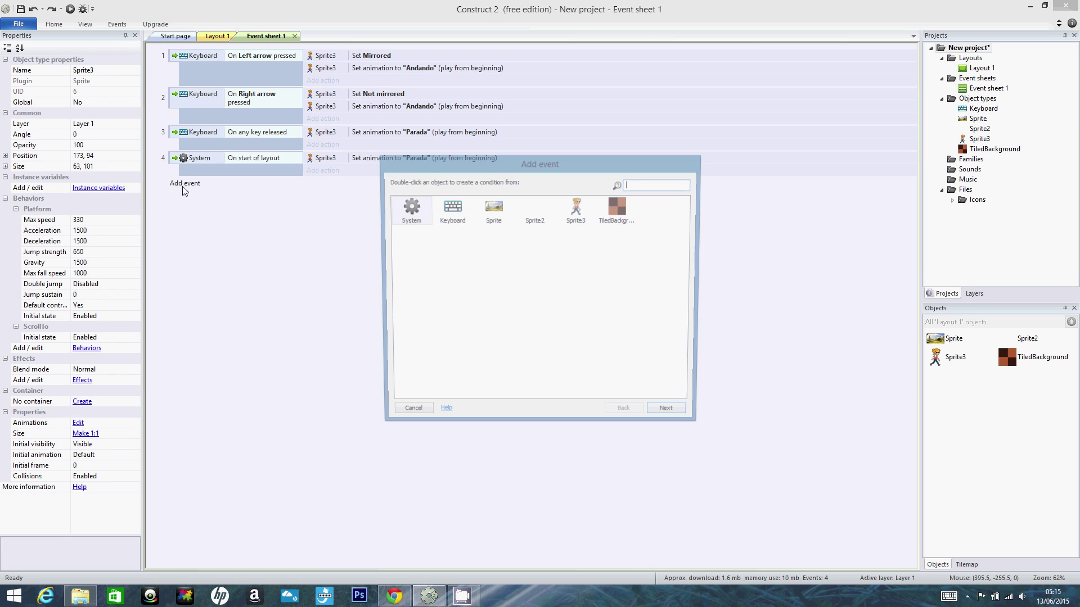
double_click(575, 214)
type("jut")
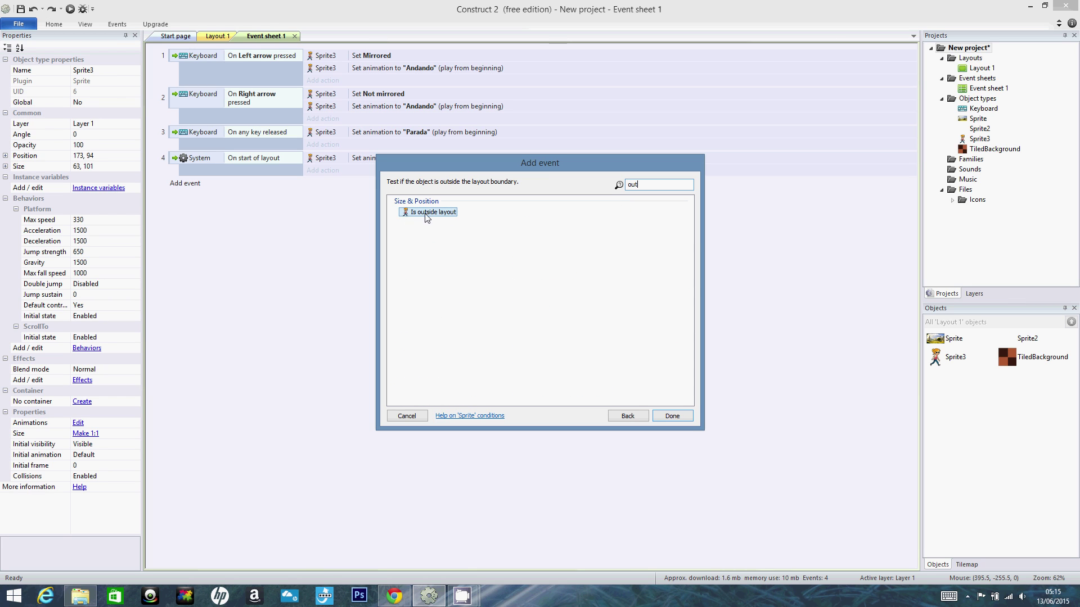
key("Return")
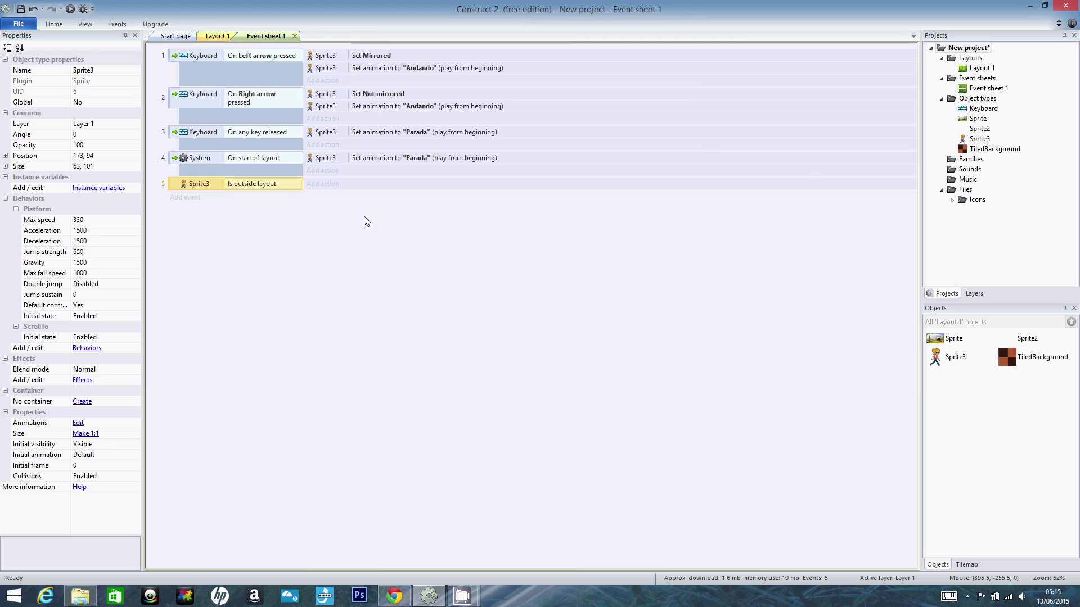
- Add a Sprite3 Destroy action to the Is outside layout event
left_click(322, 184)
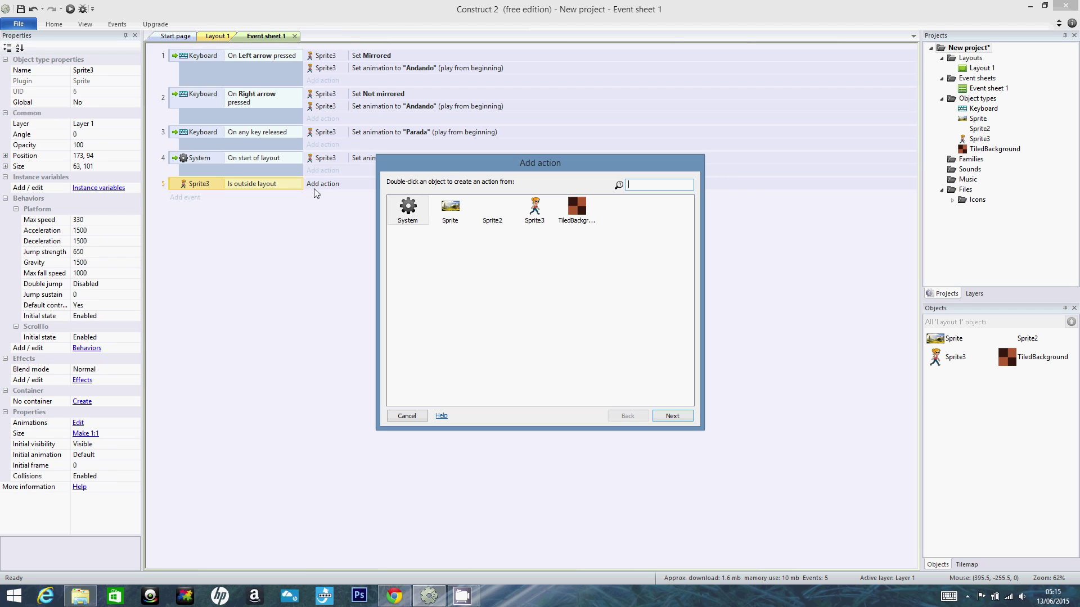
double_click(533, 209)
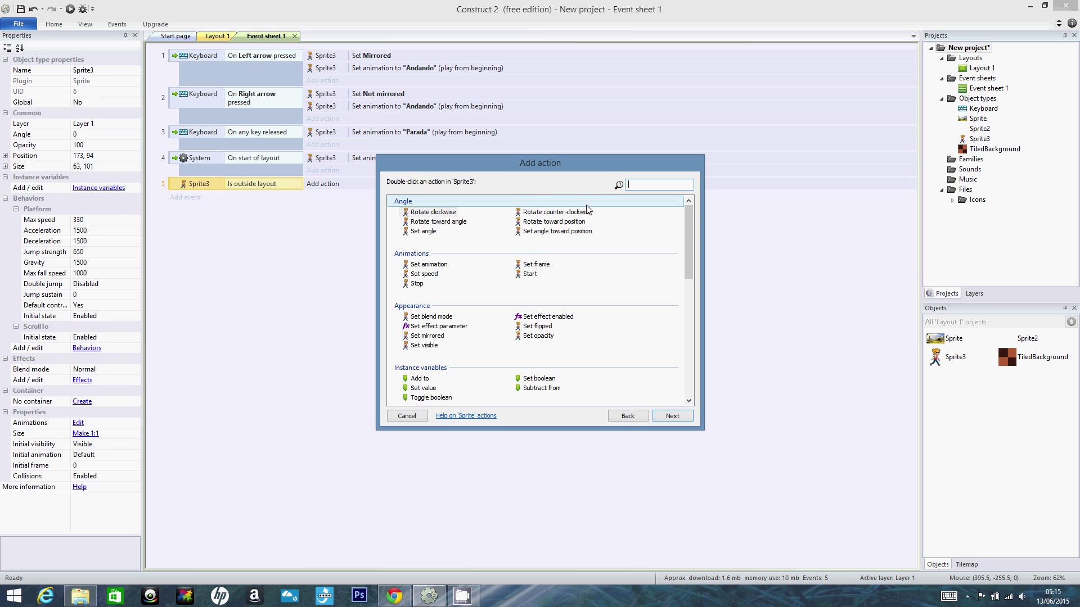
type("des")
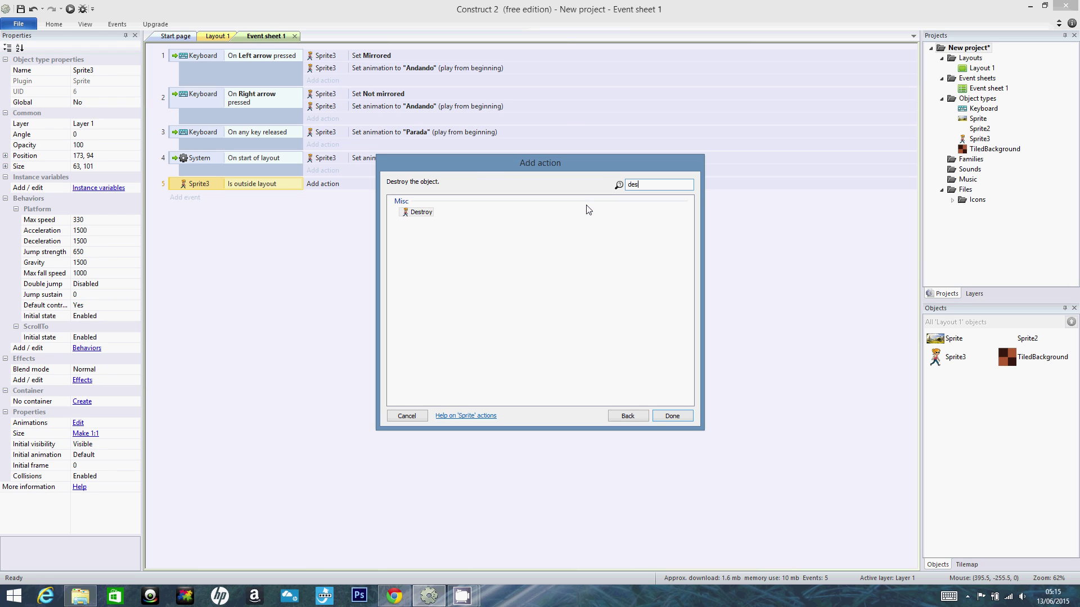
double_click(421, 212)
double_click(713, 199)
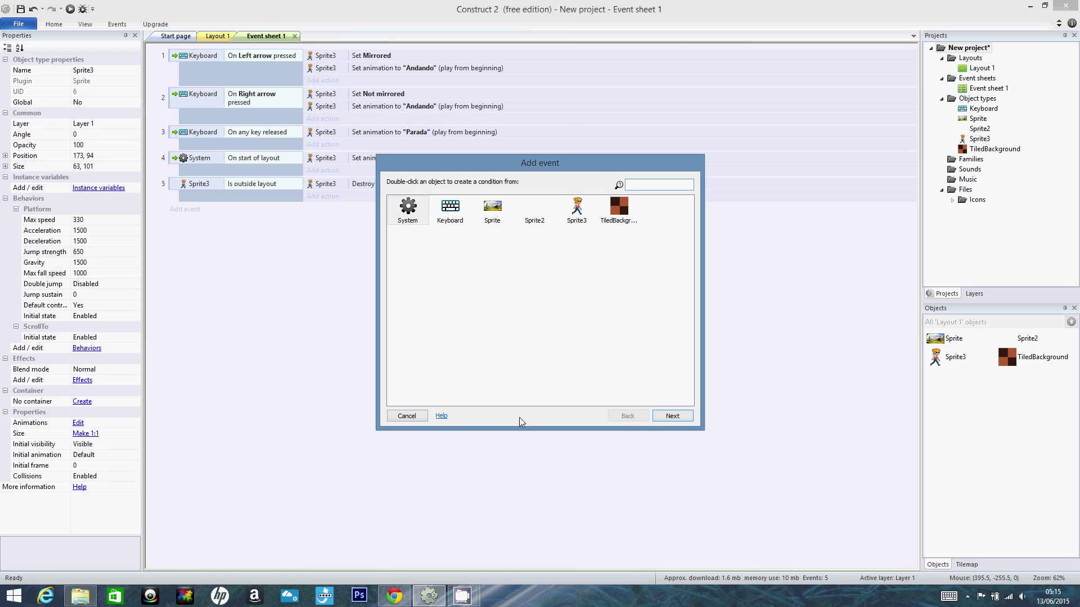
left_click(407, 415)
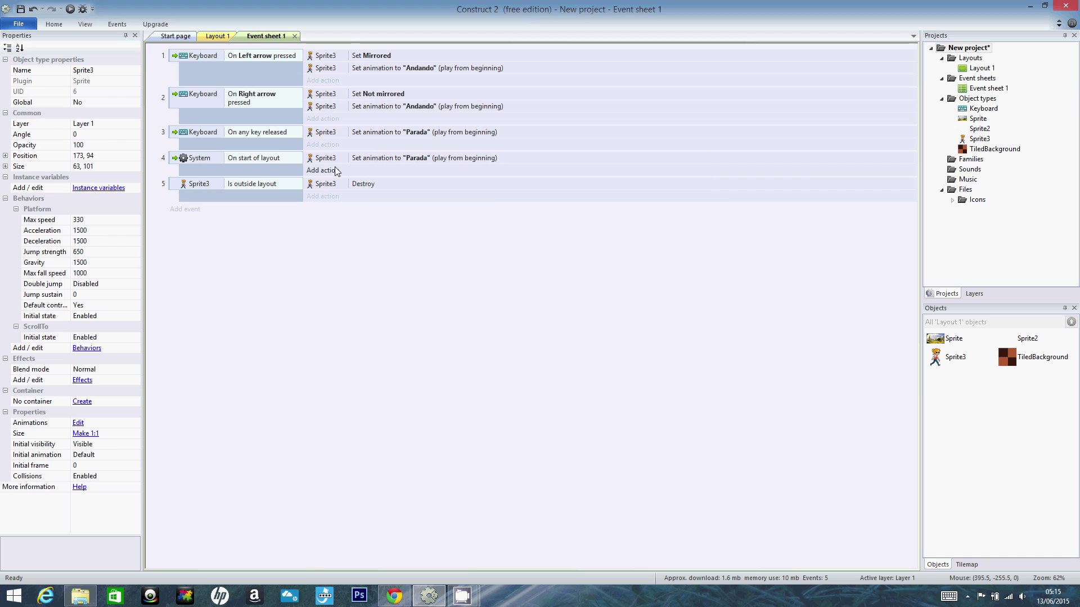
- Run the layout in the browser and move the character right off the platforms to test the Destroy action
left_click(70, 10)
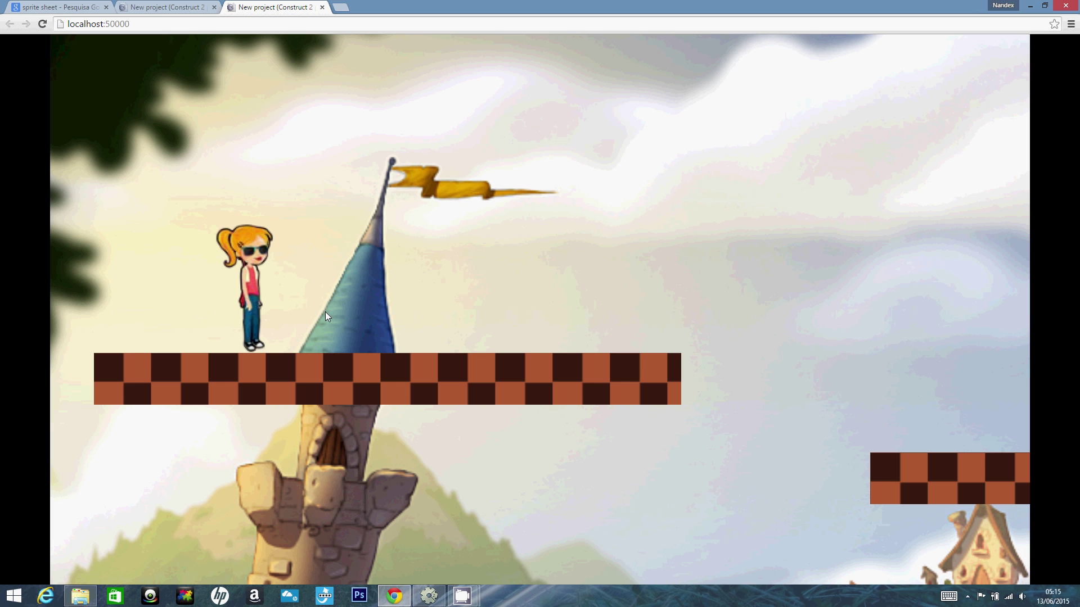
key("Right")
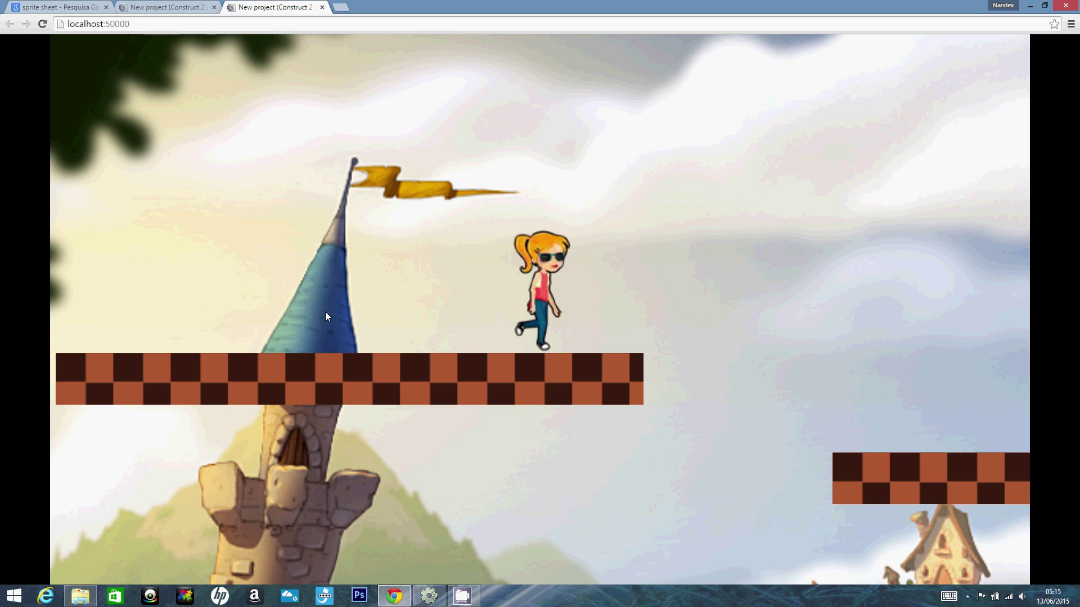
key("Right")
key("Right")
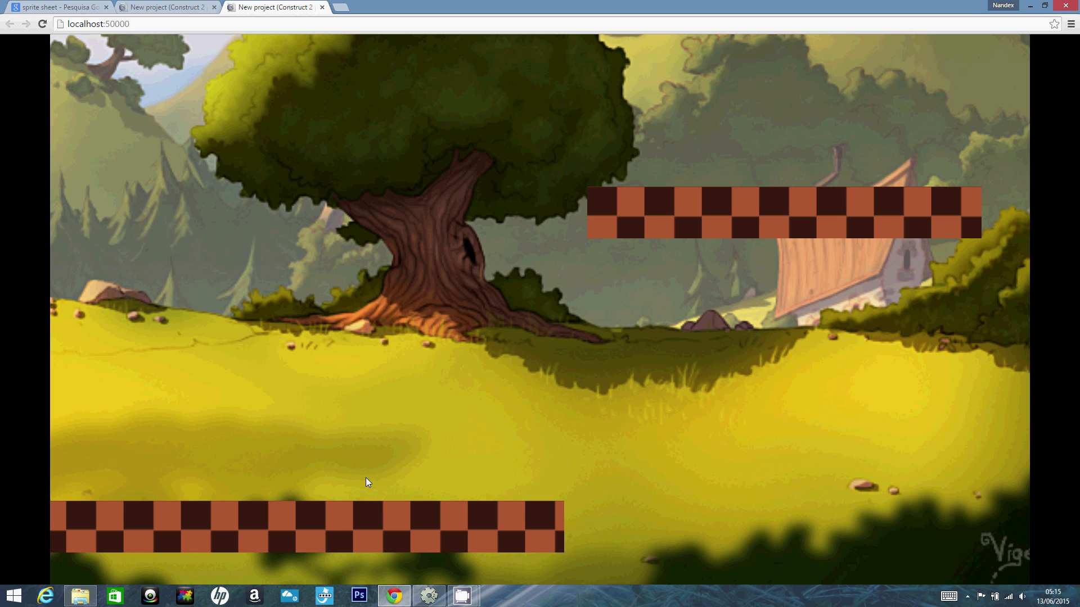
- Switch back to Construct 2 and add a Sprite3 event with the condition On destroyed
left_click(427, 598)
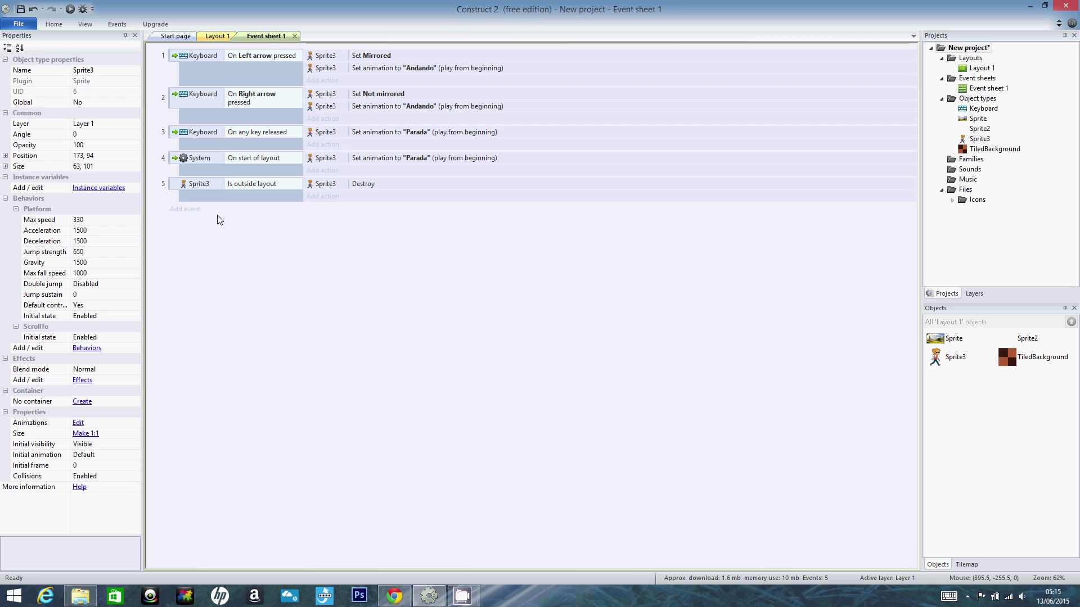
left_click(191, 210)
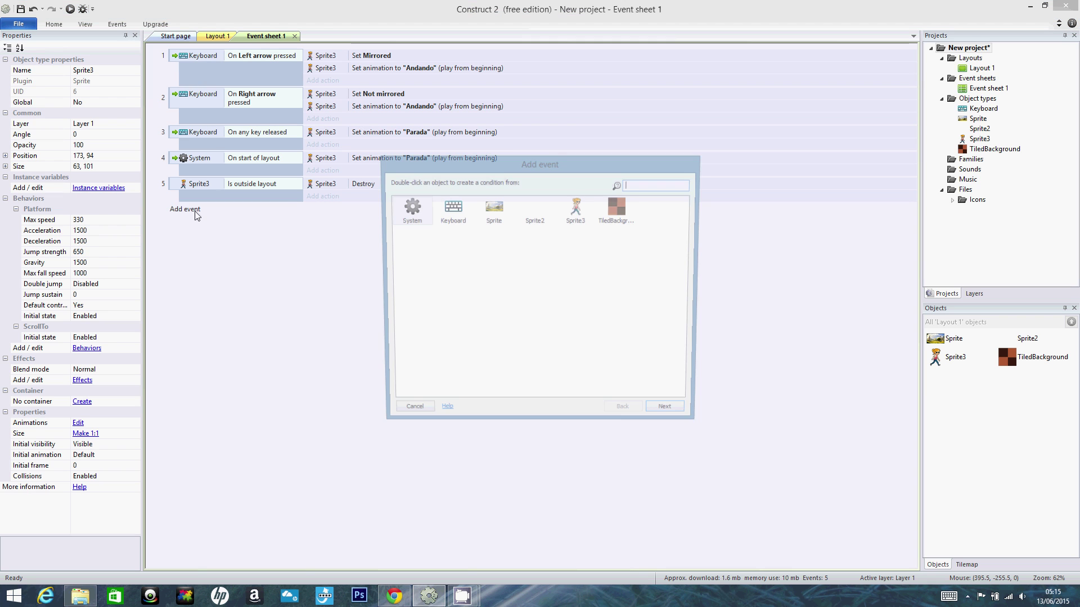
double_click(569, 209)
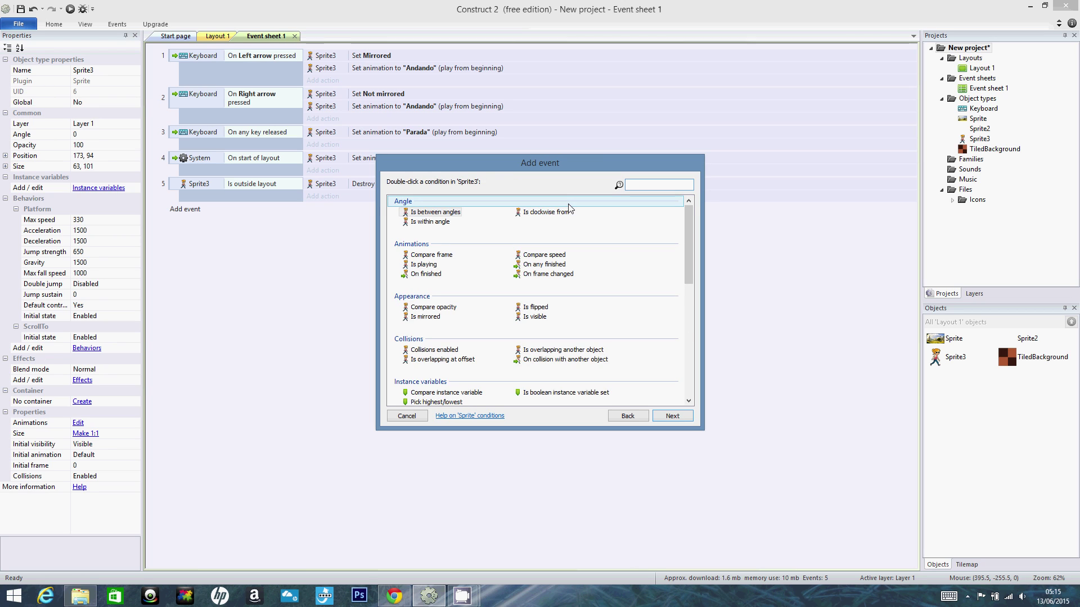
type("destr")
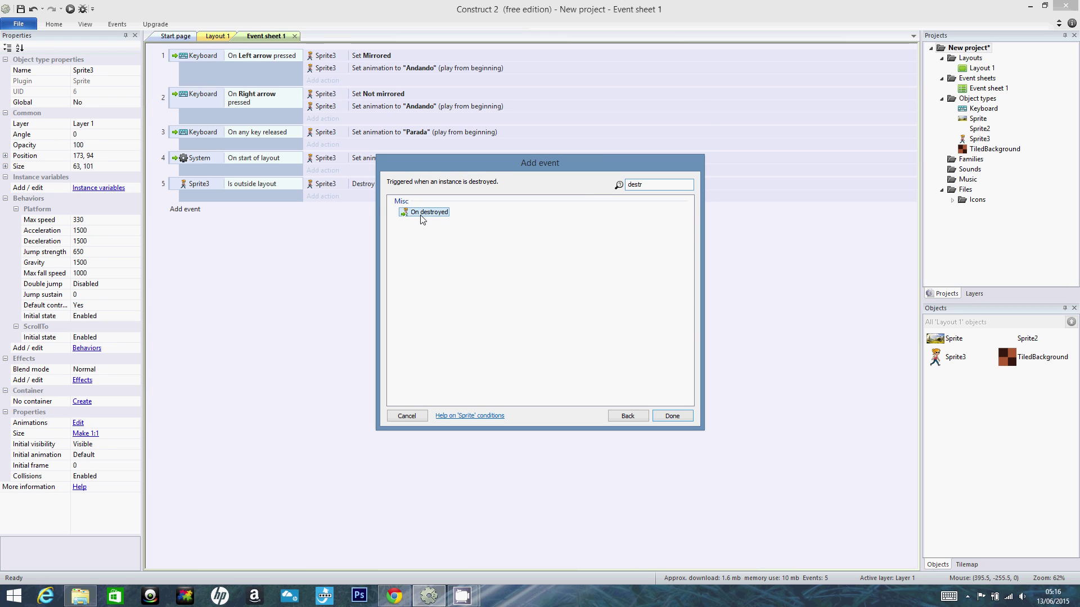
double_click(427, 212)
- Add a System Restart layout action to the Sprite3 On destroyed event
left_click(322, 209)
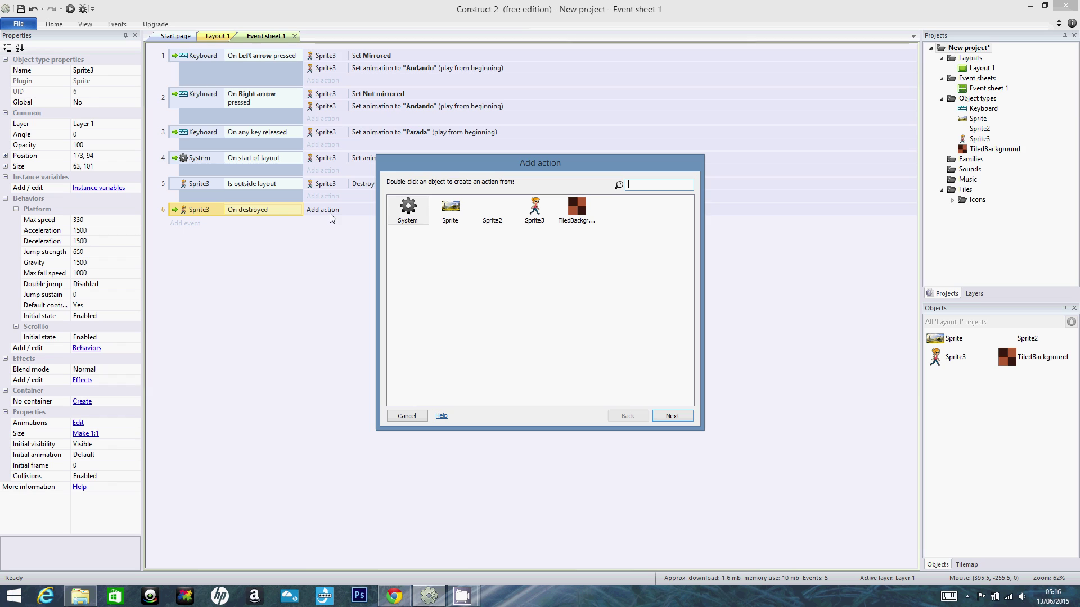
double_click(408, 210)
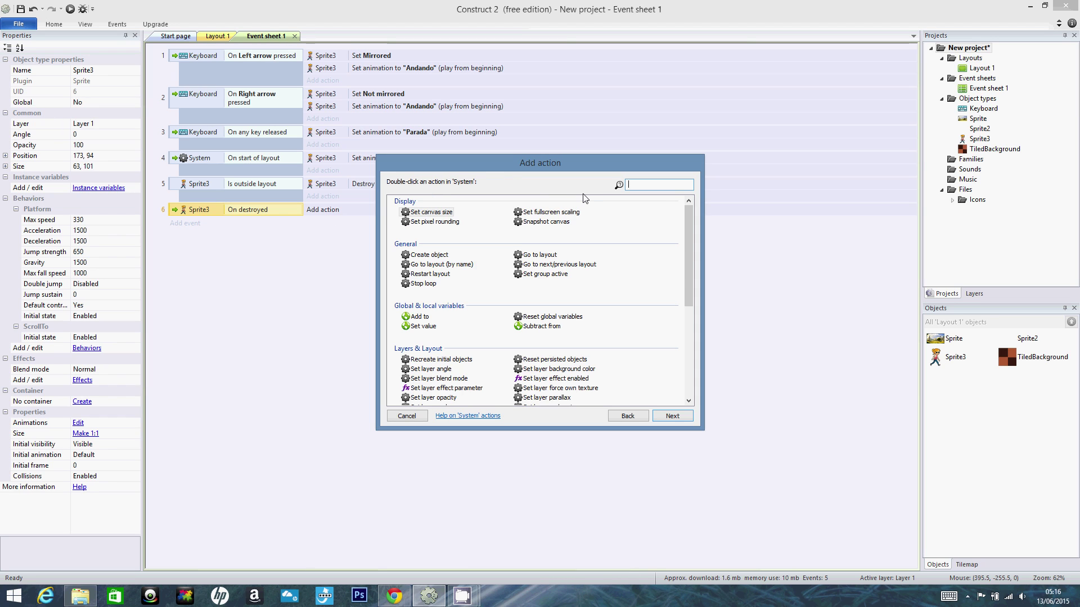
type("restart")
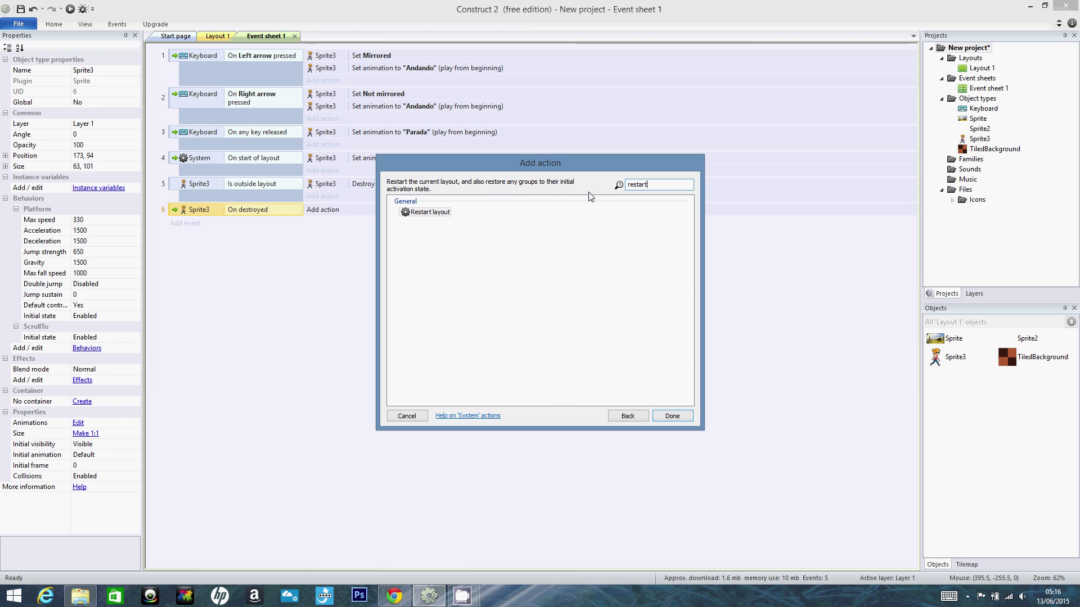
left_click(425, 212)
double_click(426, 212)
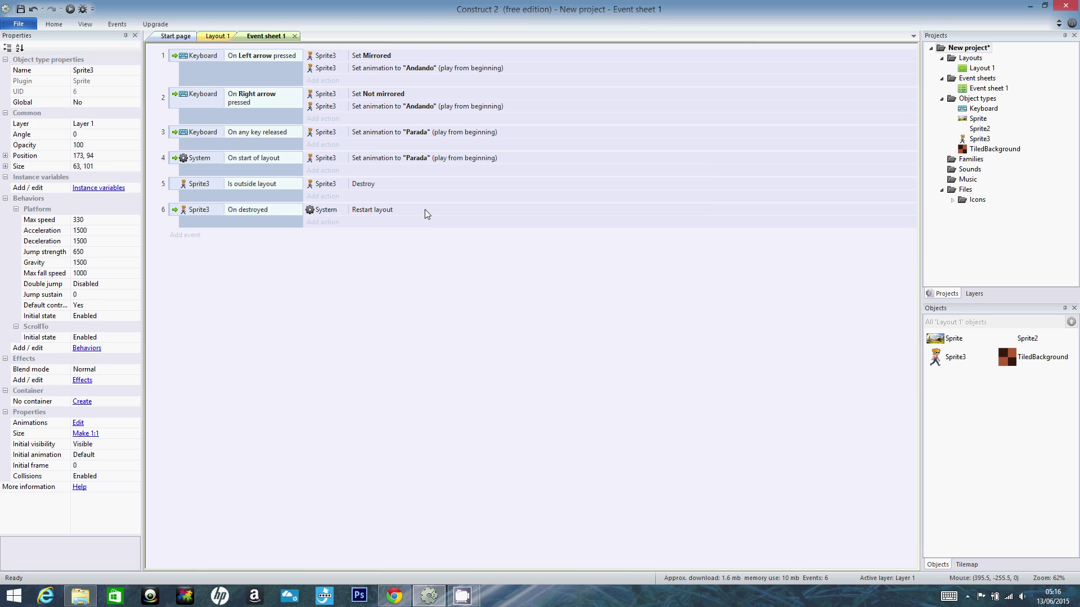
- Run the layout in the browser and move the character right off the platforms to test the layout restart
left_click(79, 11)
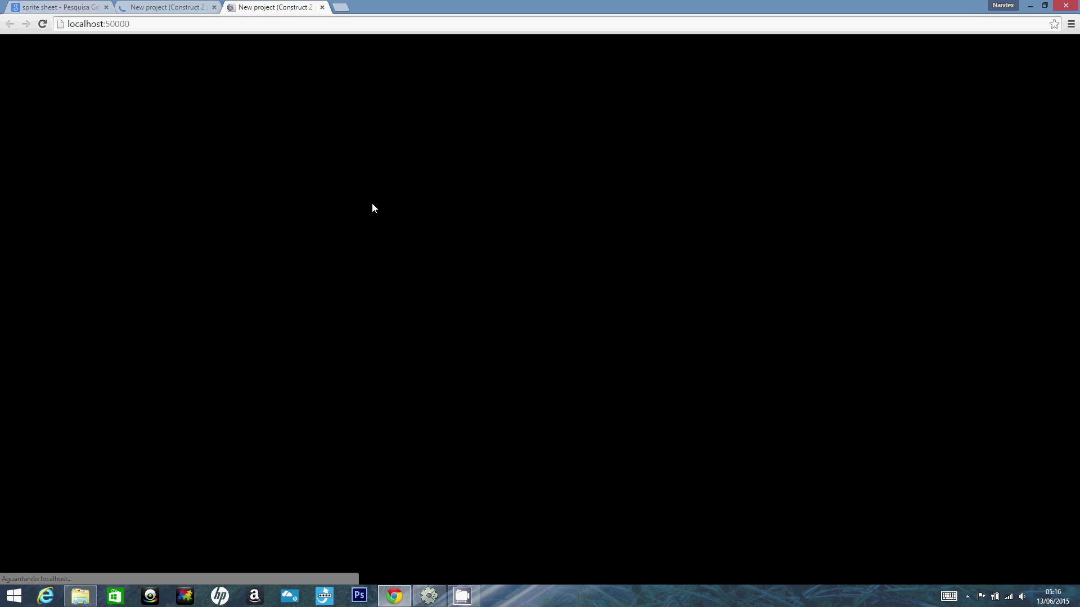
key("Right")
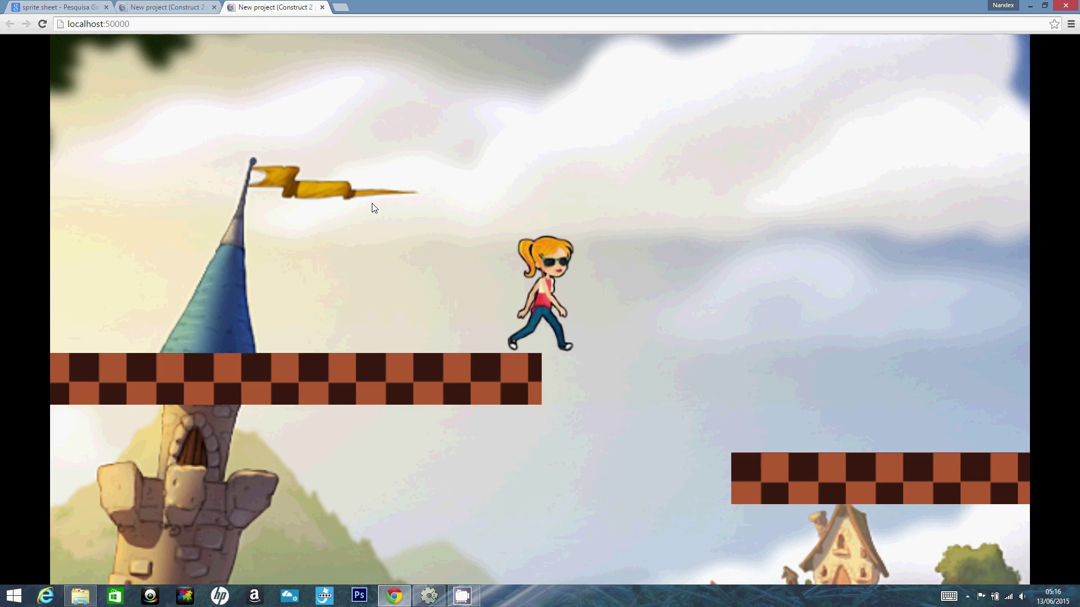
key("Right")
key("Right")
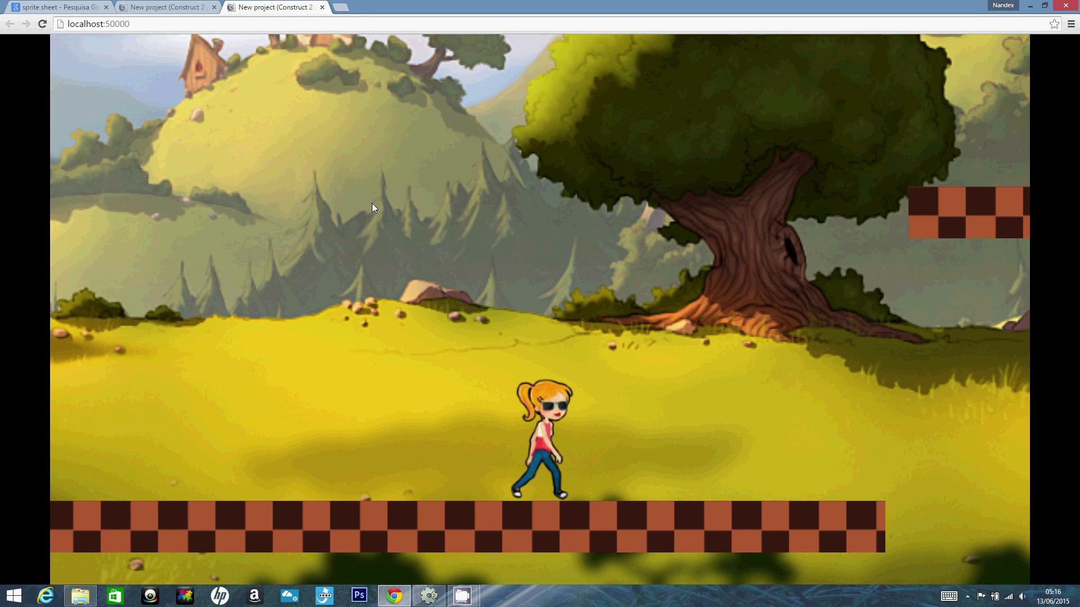
key("Right")
key("Up")
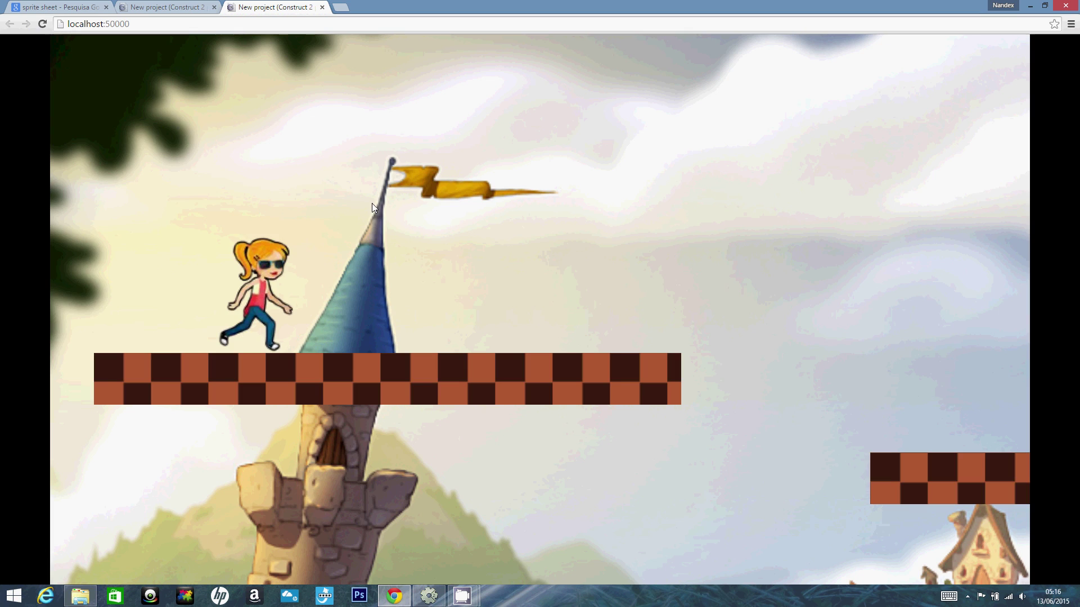
key("Right")
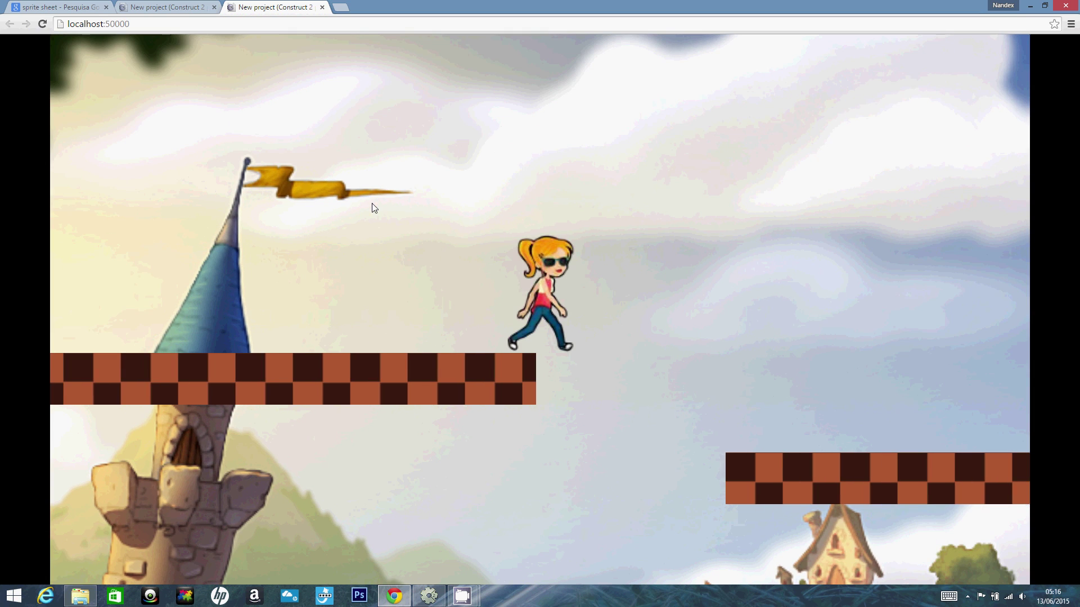
key("Right")
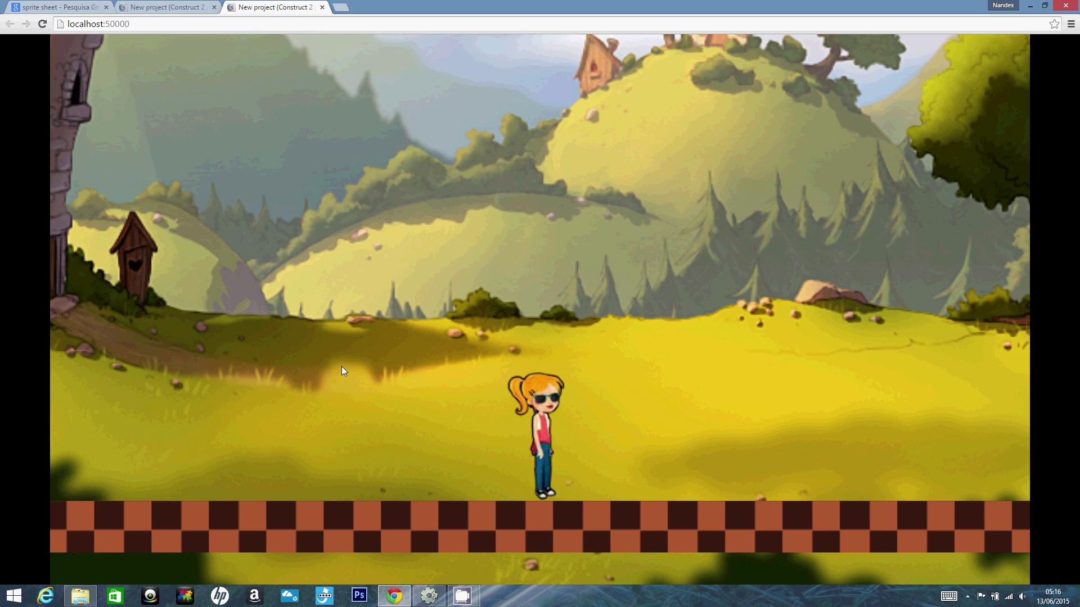
- Switch back to Layout 1 in Construct 2 and widen the platform below the character past the layout's left edge, to about 583 by 45
left_click(427, 595)
left_click(217, 35)
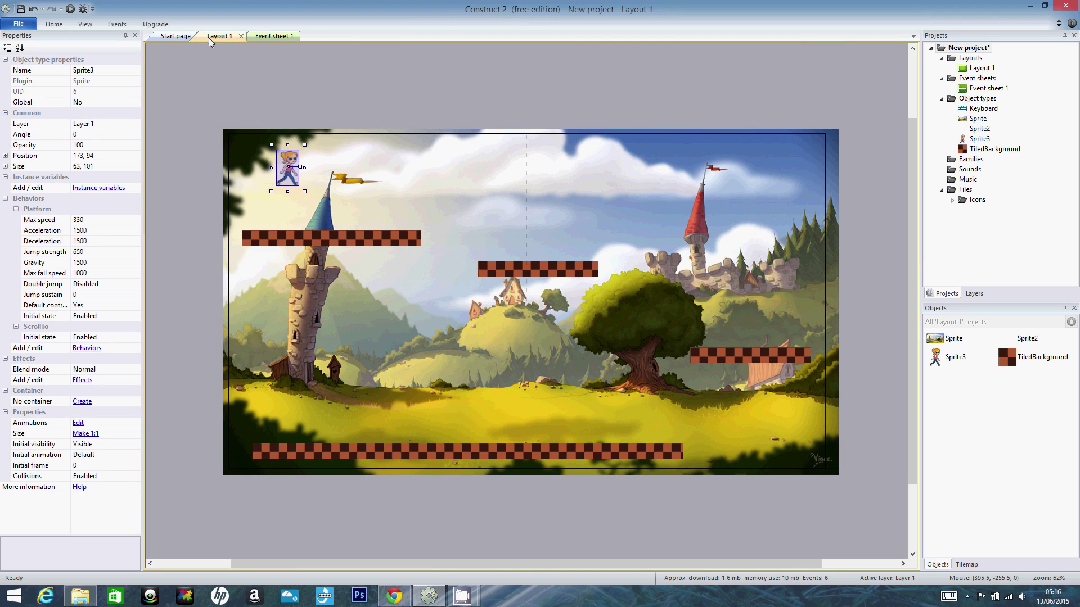
left_click(244, 239)
left_click_drag(245, 239, 212, 242)
- Run the layout in the browser and walk and jump the character around the widened platform's left end
left_click(69, 9)
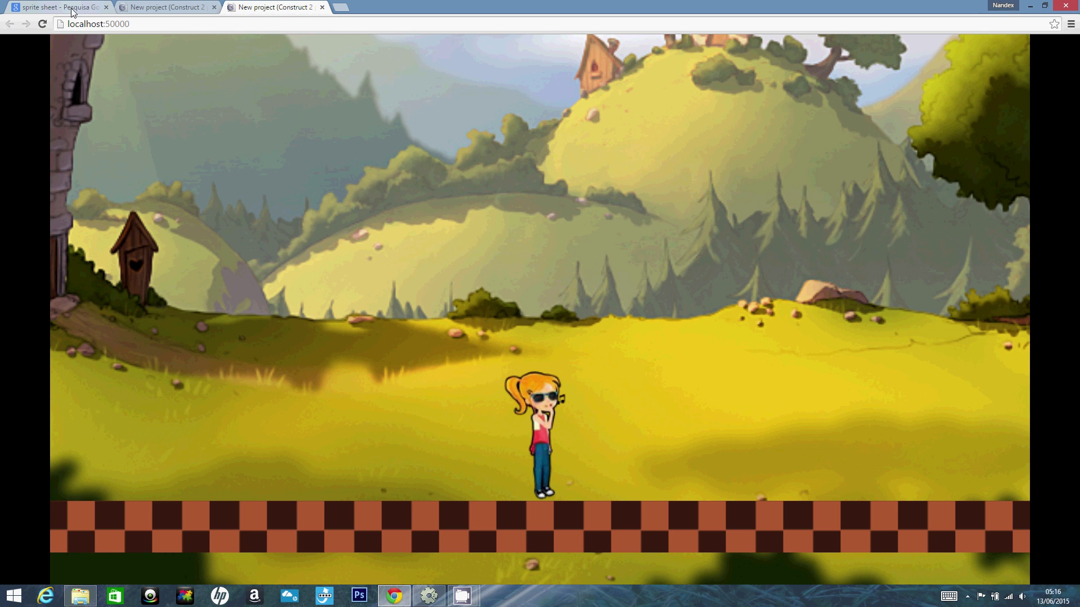
key("Left")
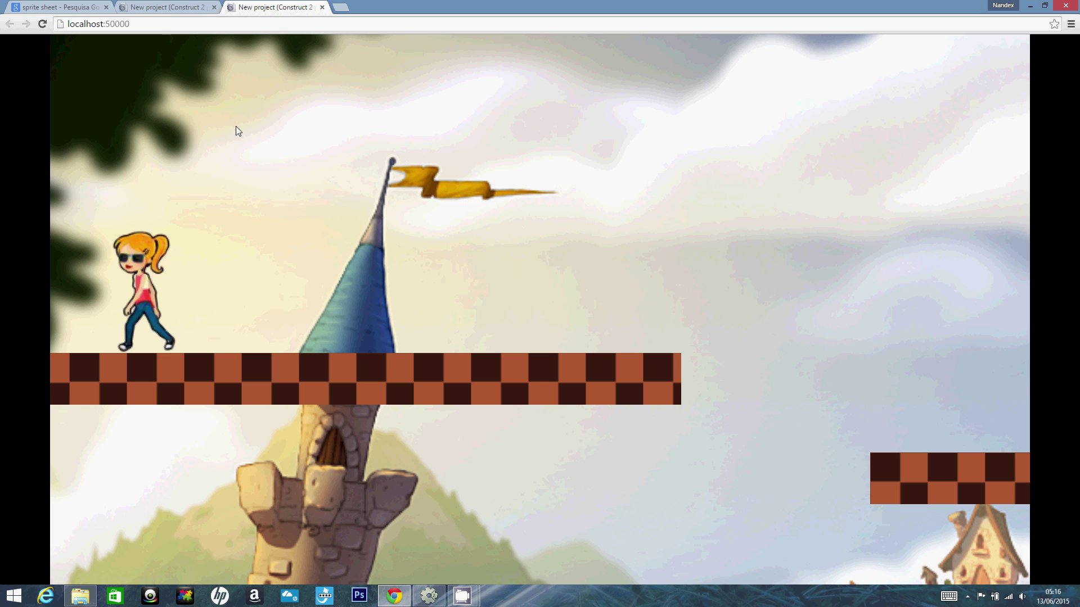
key("Up")
key("Right")
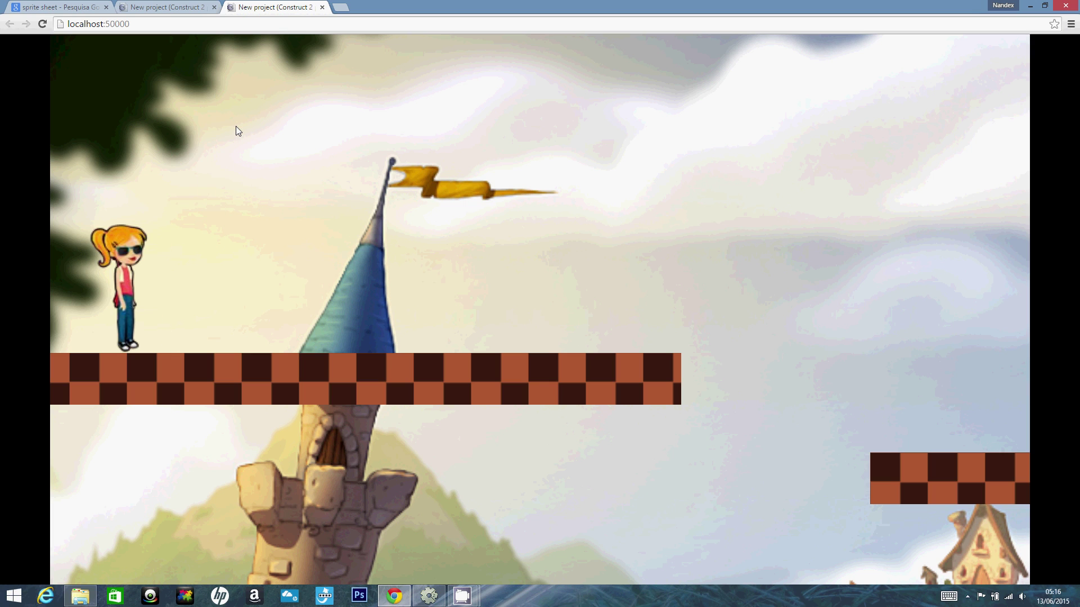
key("Right")
key("Left")
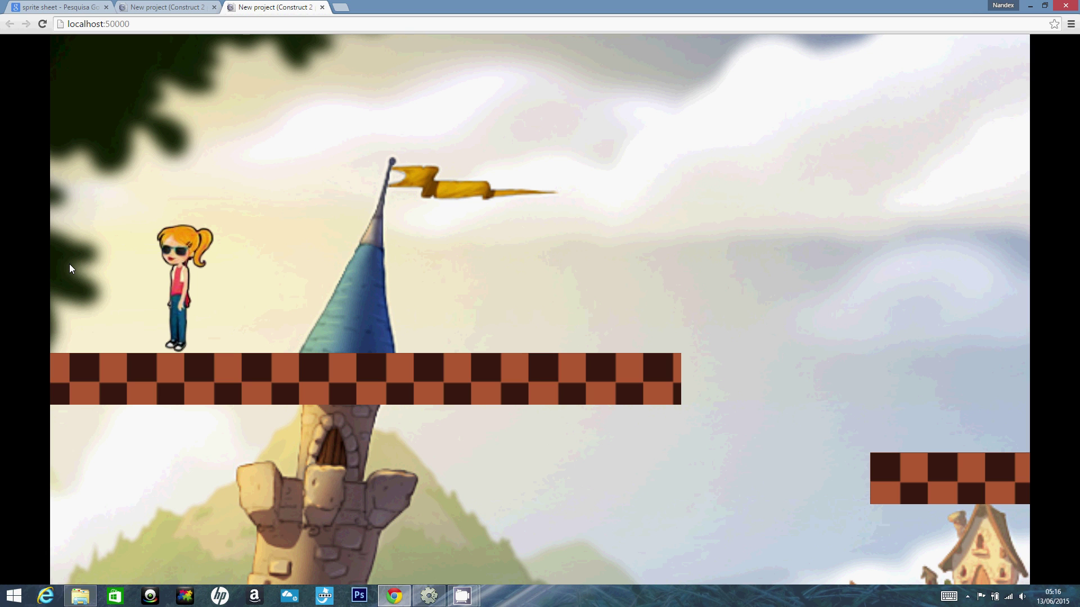
- Back in Construct 2, duplicate the upper-left platform and reshape the copy into a wall about 201 by 747 outside the layout's left edge
left_click(429, 596)
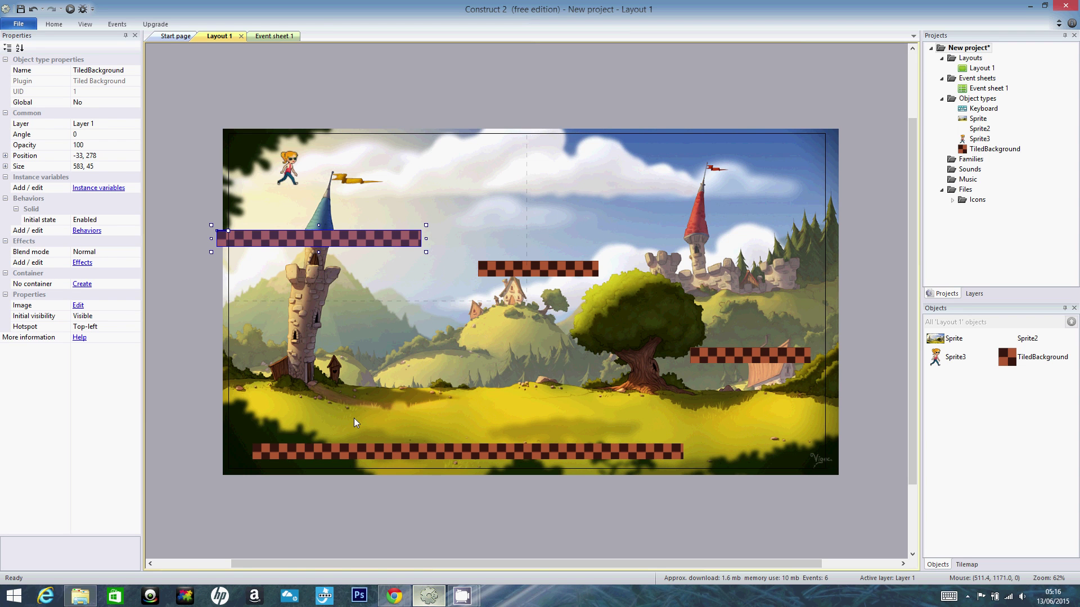
left_click(223, 166)
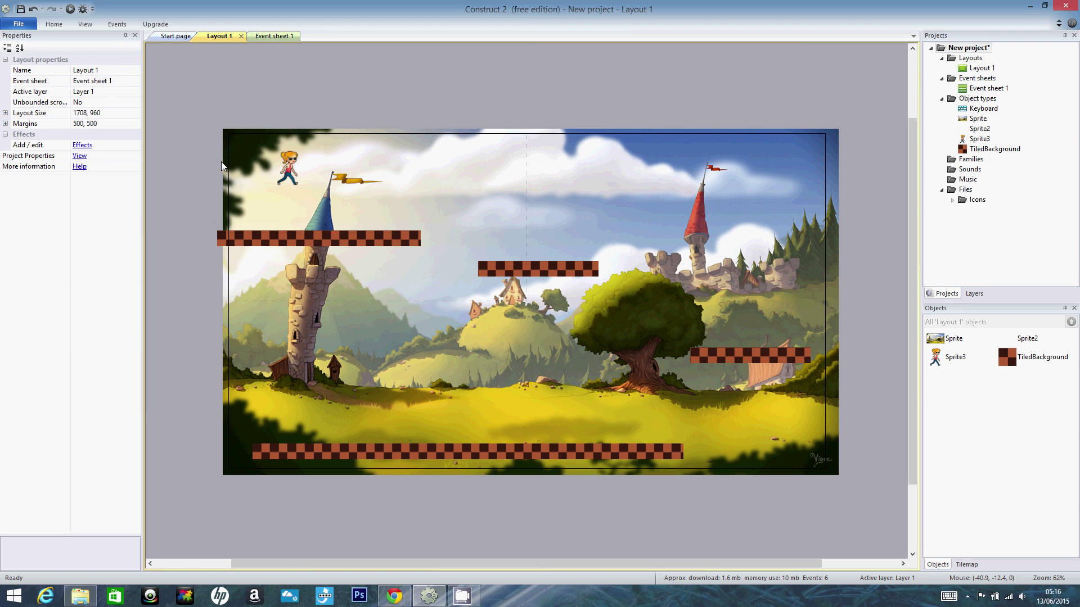
left_click(355, 242)
left_click_drag(355, 242, 260, 476)
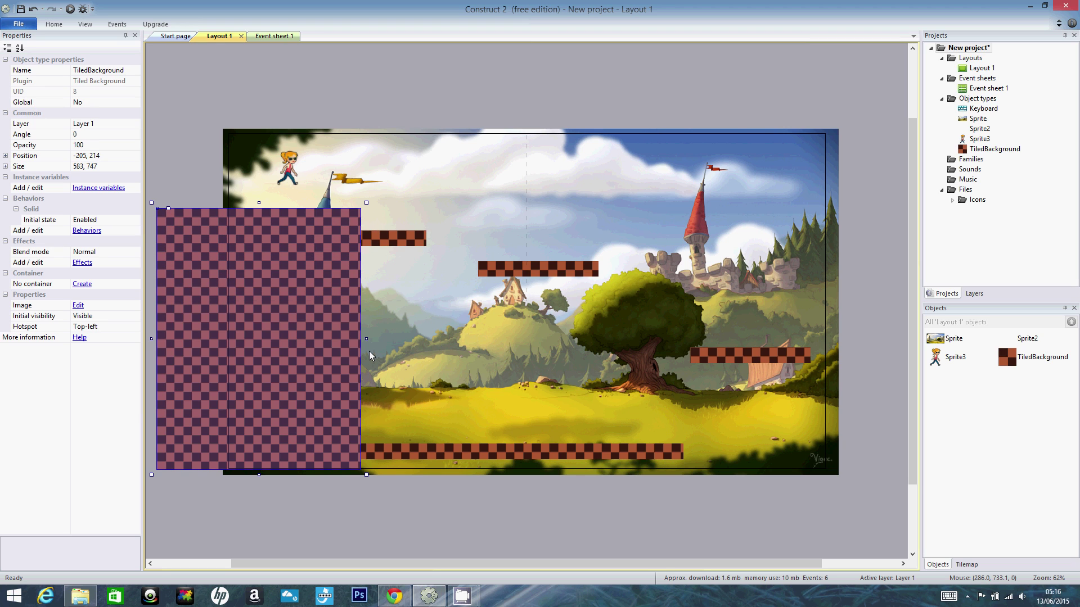
left_click_drag(367, 339, 233, 332)
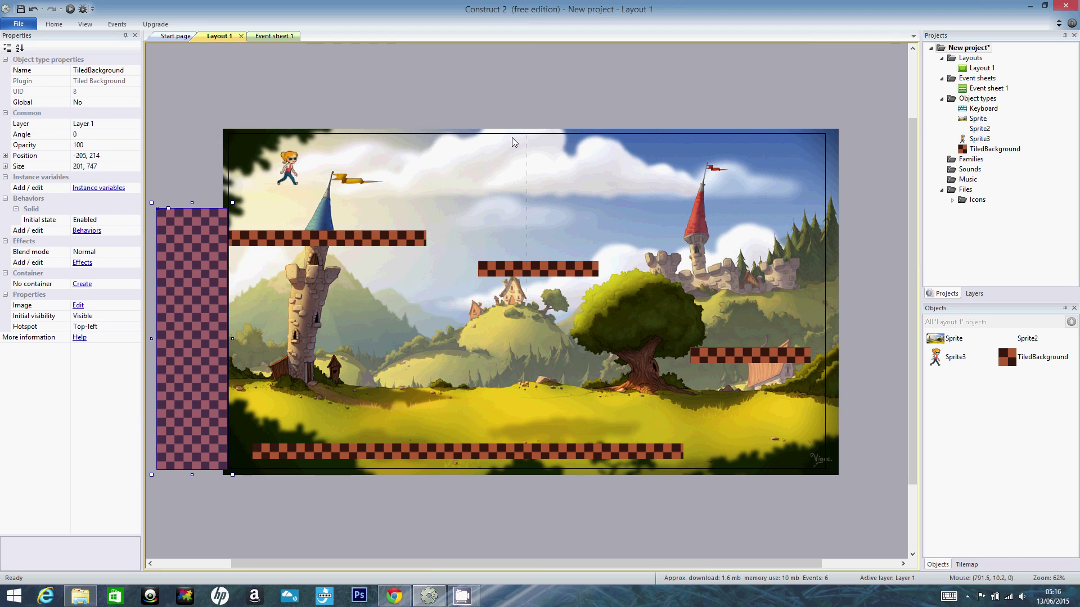
- Extend the left wall up to the layout's top, about 968 high, and place a copy along the layout's right edge
left_click(241, 131)
left_click(193, 205)
left_click_drag(194, 205, 575, 155)
left_click_drag(714, 224, 863, 213)
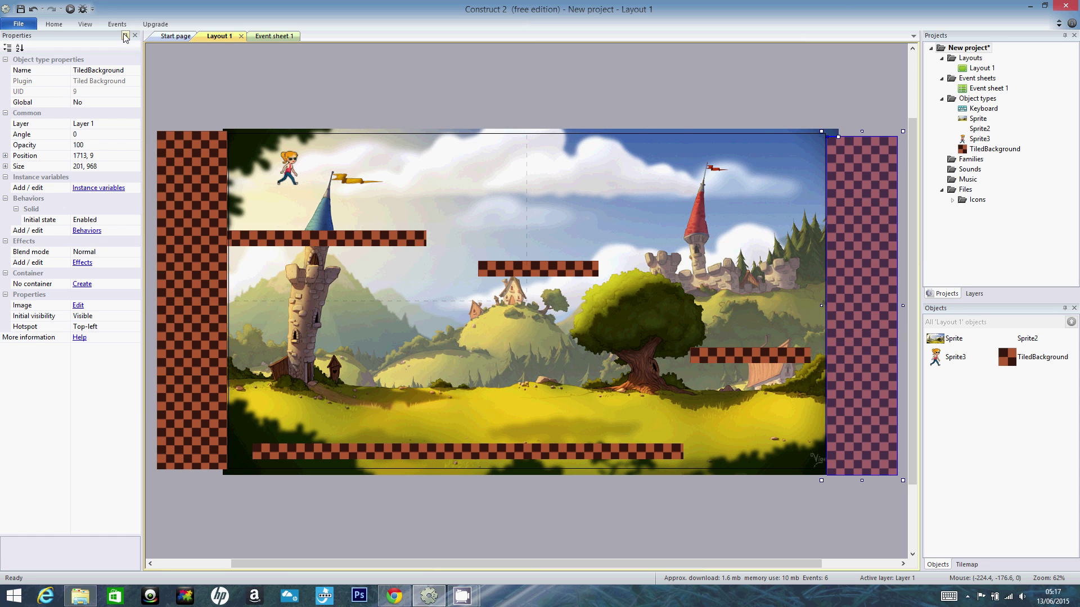
- Run the layout in the browser and move the character against the left wall, then right across the platforms to test the boundaries
left_click(69, 9)
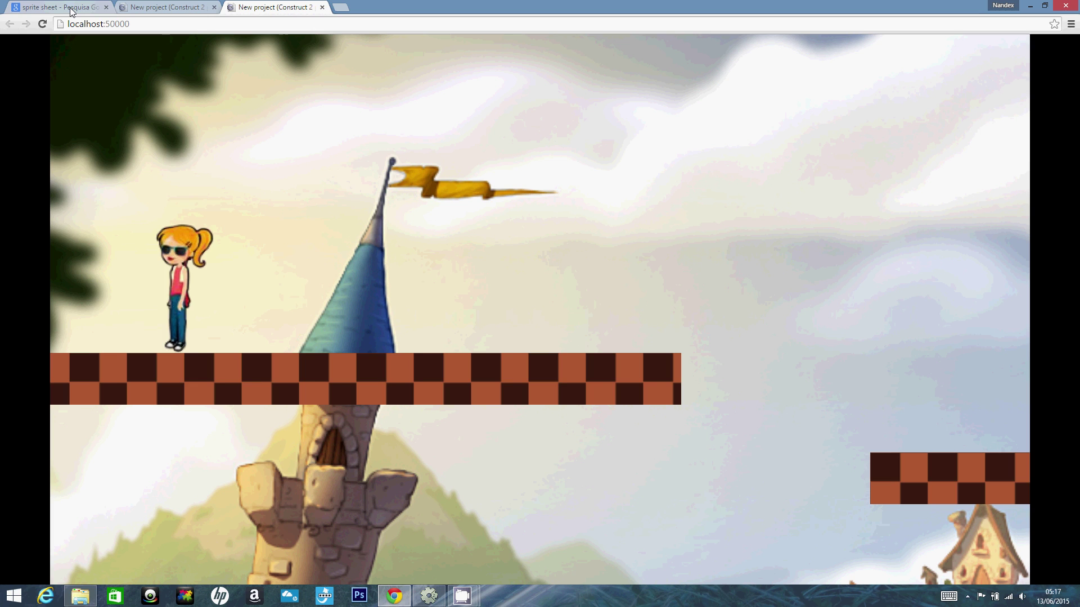
key("Right")
key("Left")
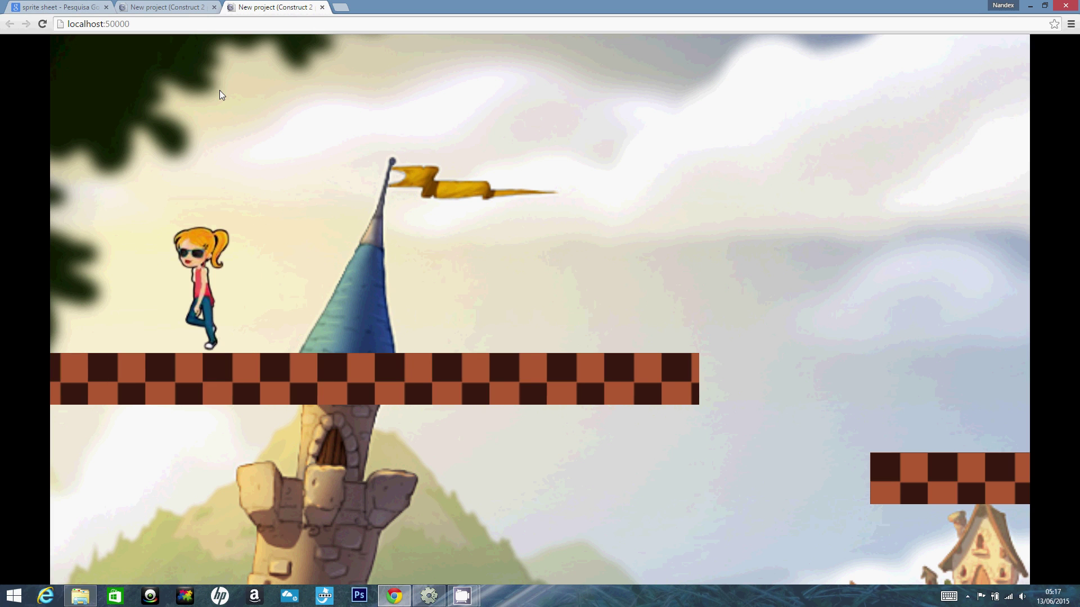
key("Left")
key("Right")
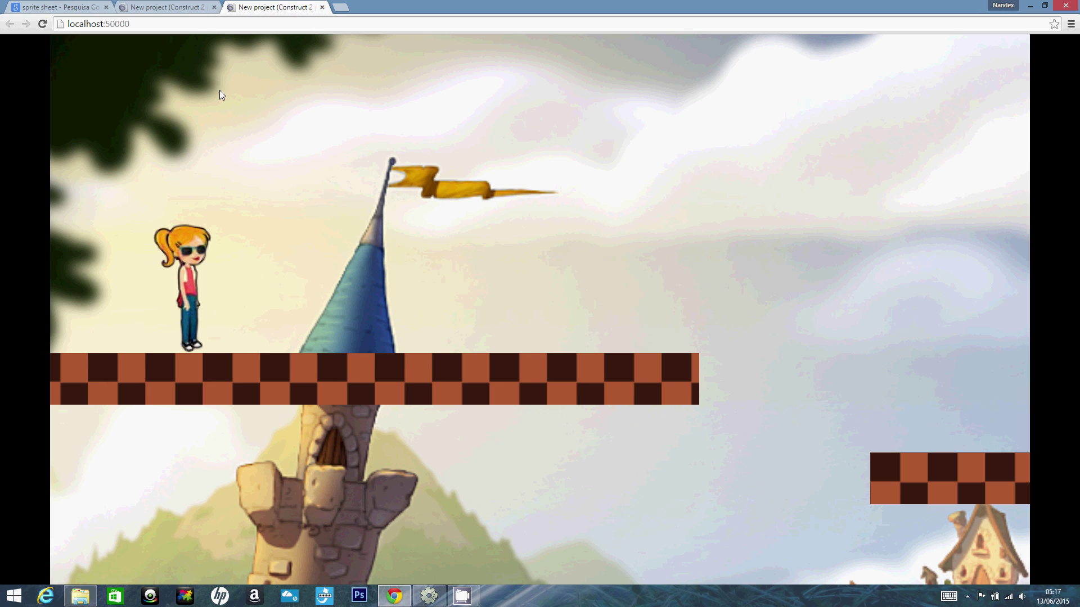
key("Left")
key("Right")
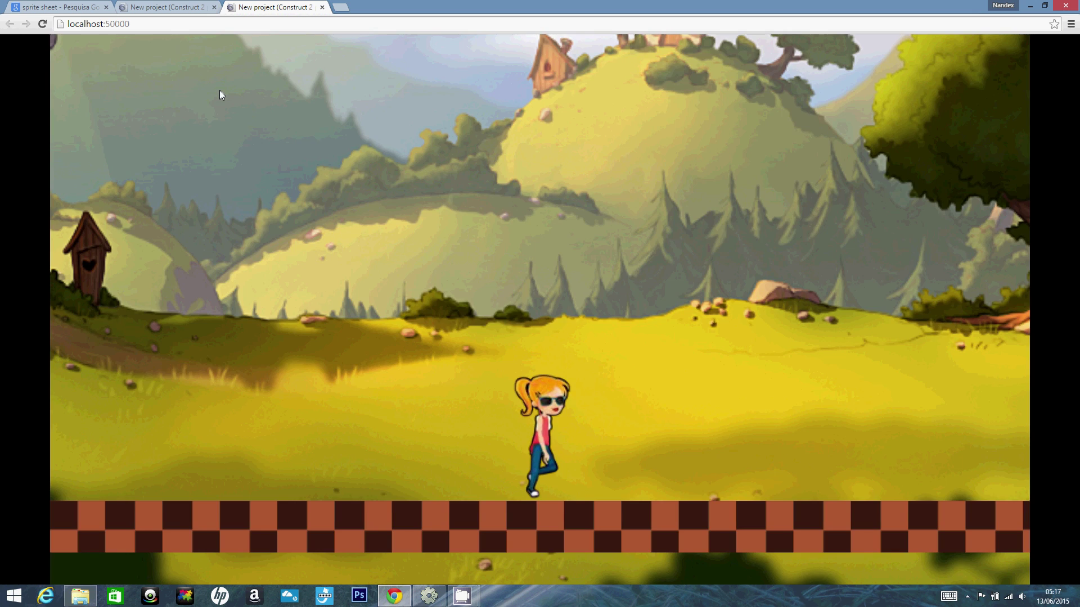
key("Right")
key("Right")
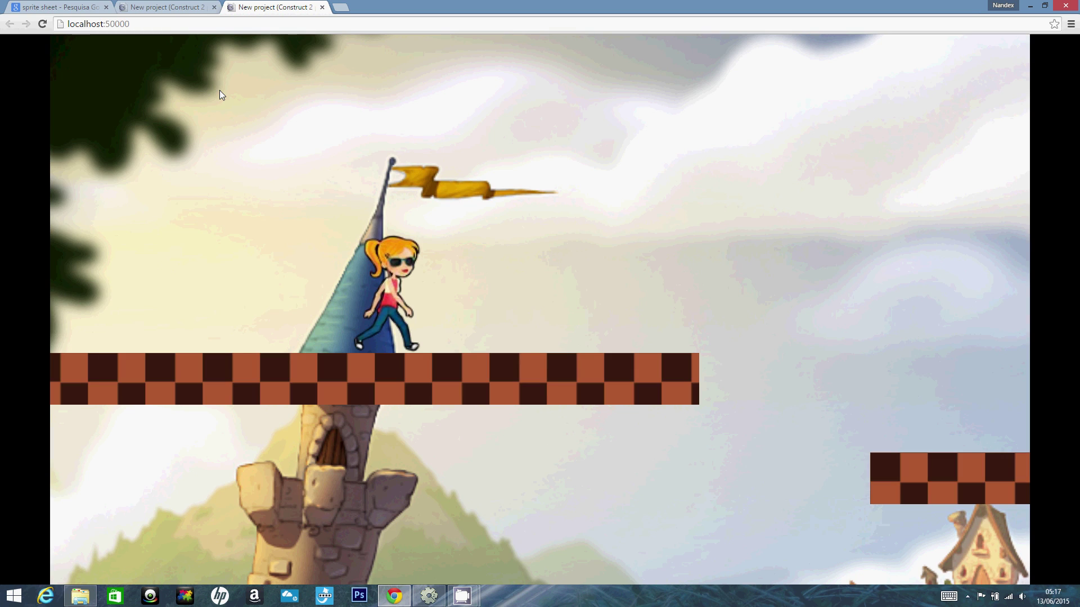
key("Right")
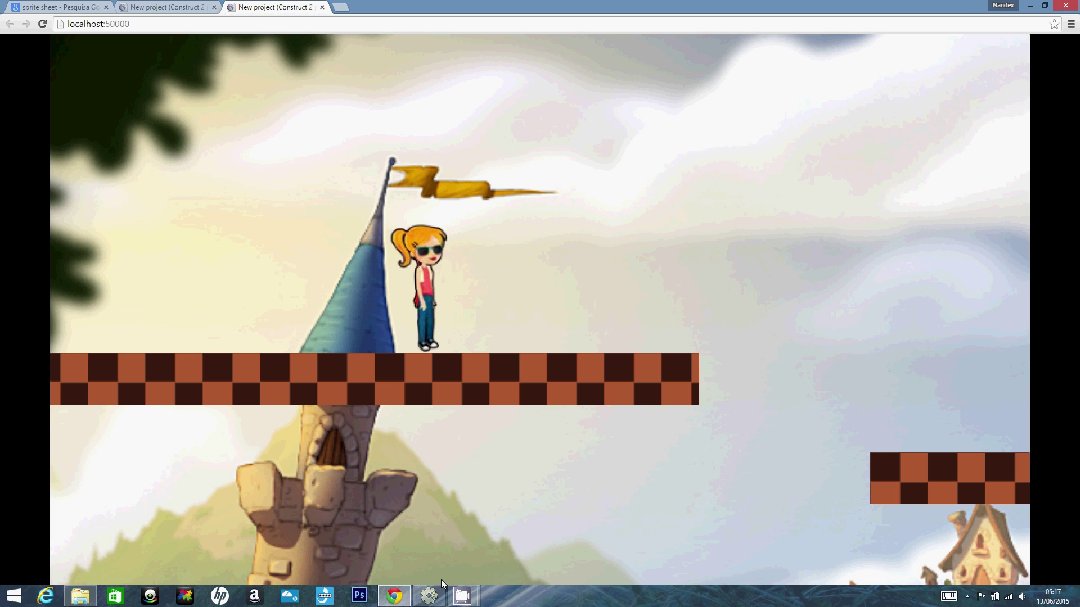
- Back in Construct 2, insert a new Sprite object into the layout, placed over the upper-left platform beside the blue tower
left_click(1030, 6)
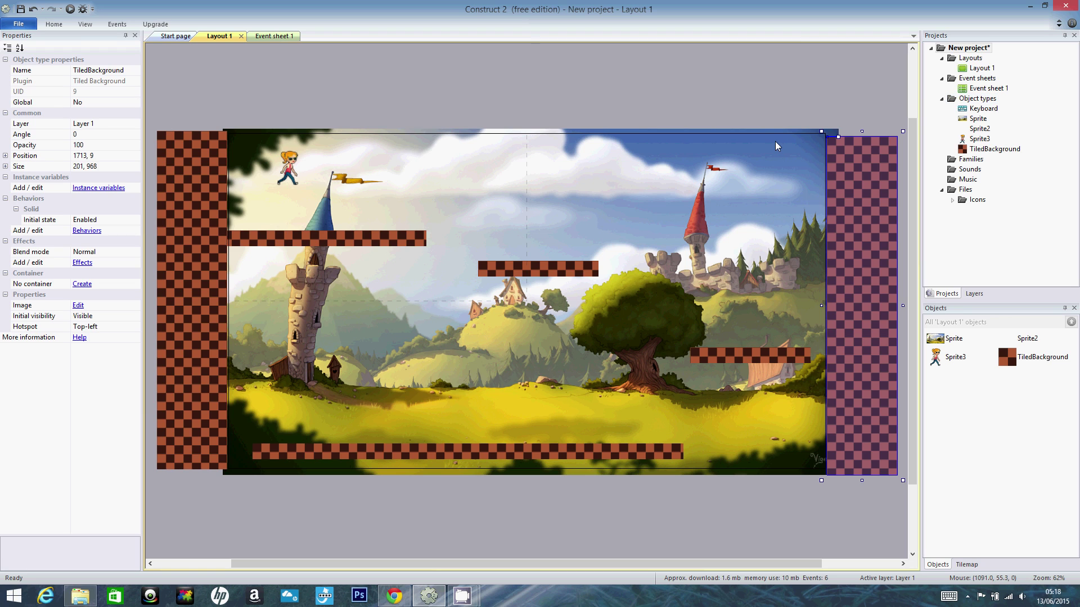
right_click(978, 101)
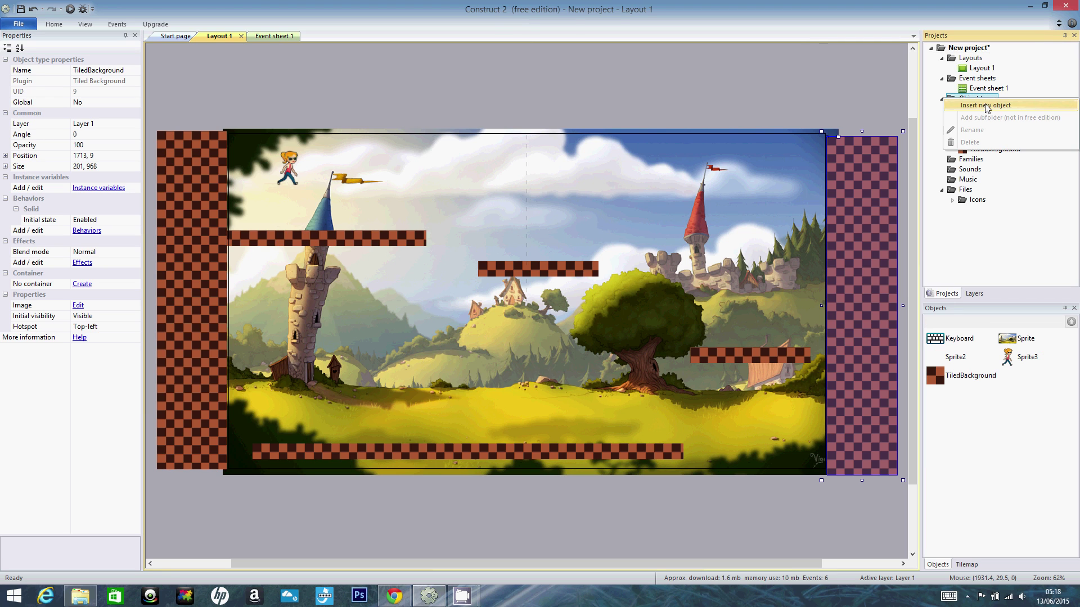
left_click(987, 107)
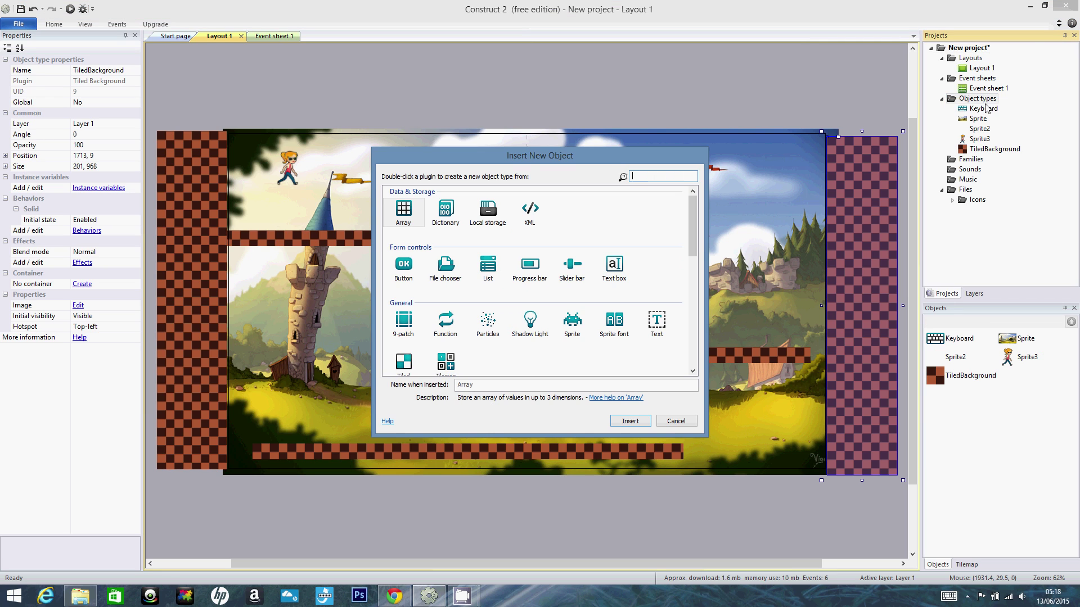
left_click(576, 326)
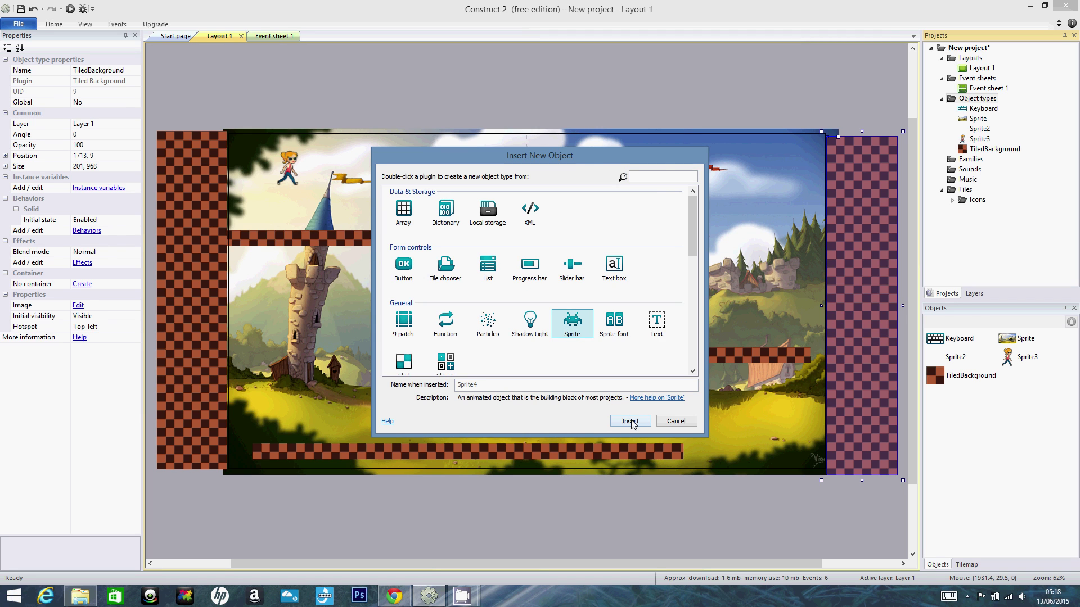
left_click(631, 421)
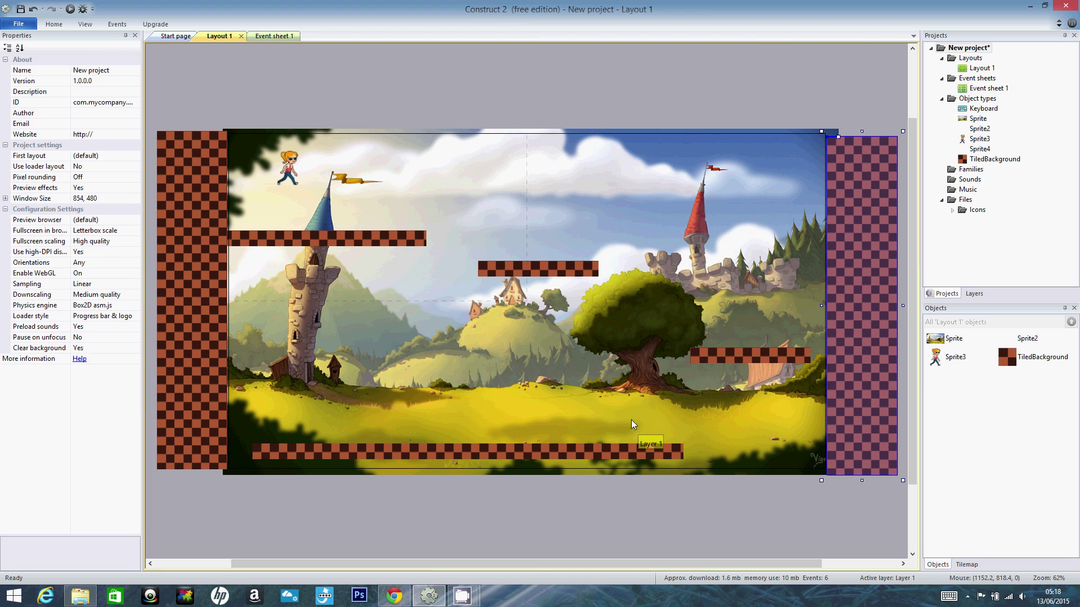
left_click(396, 194)
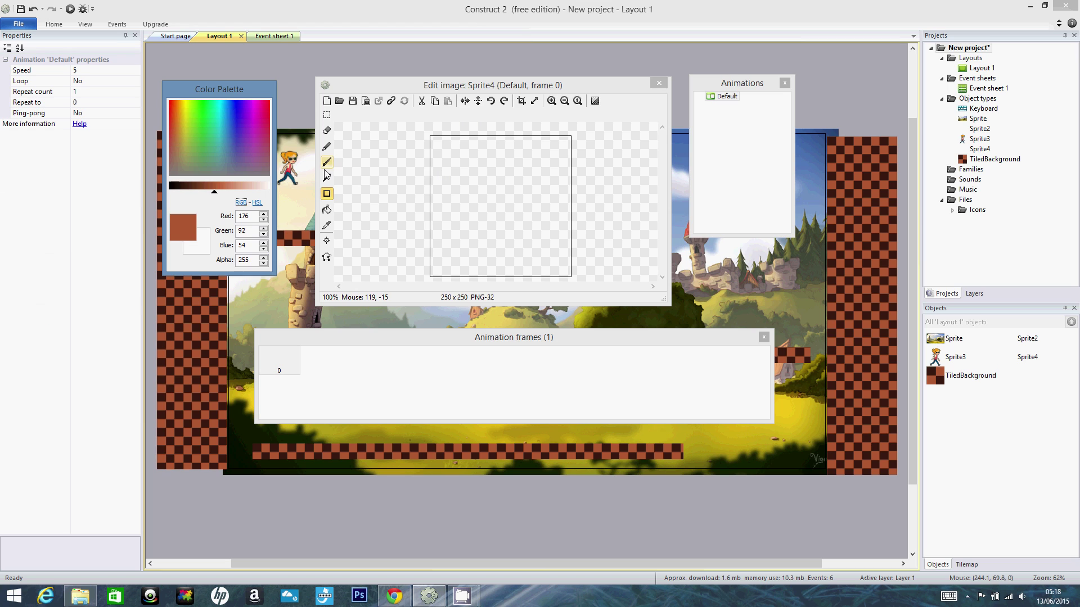
- Fill the new sprite's image with red and shrink it to about 52 by 42, resting on the upper-left platform
left_click(327, 209)
left_click(251, 111)
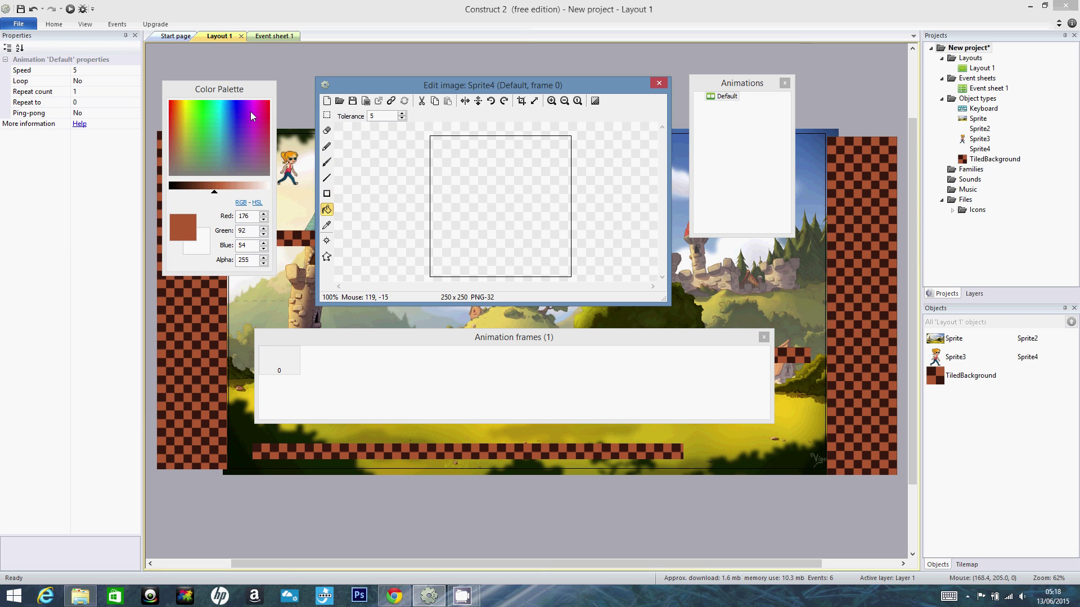
left_click(515, 168)
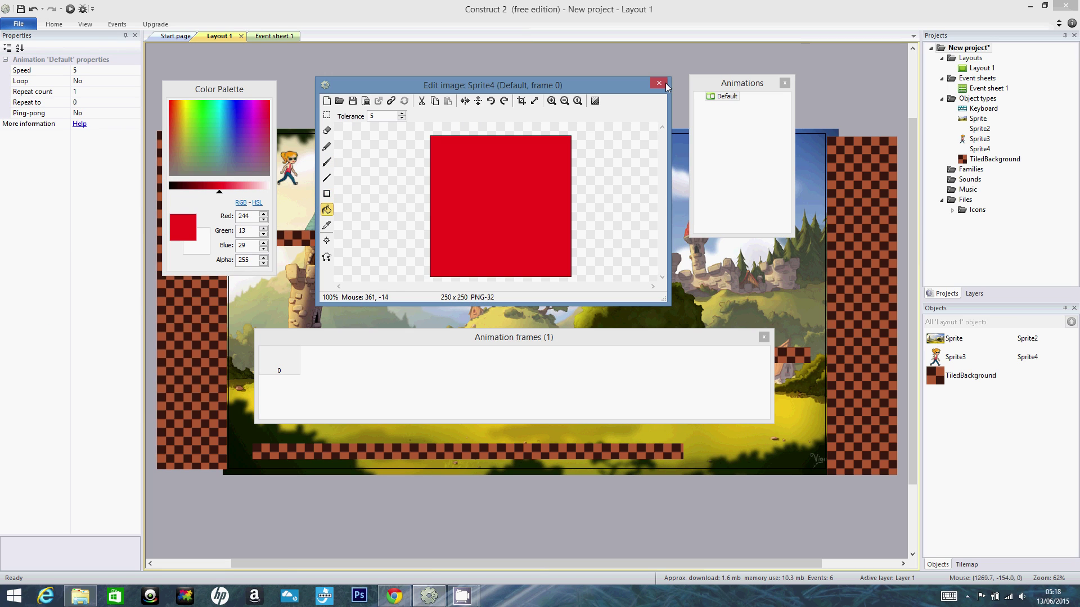
left_click(659, 83)
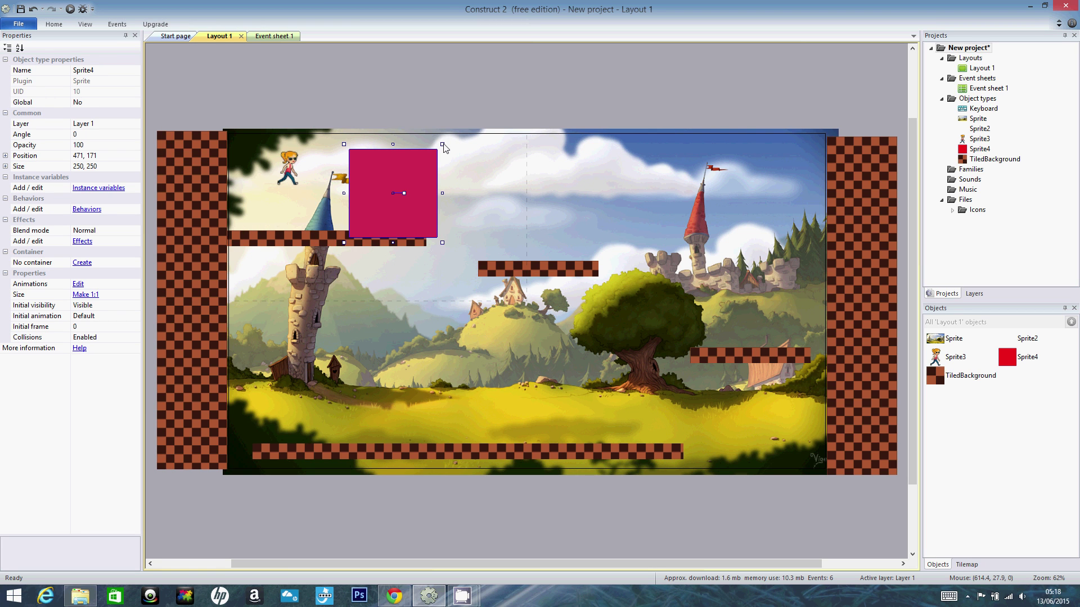
left_click_drag(442, 145, 369, 223)
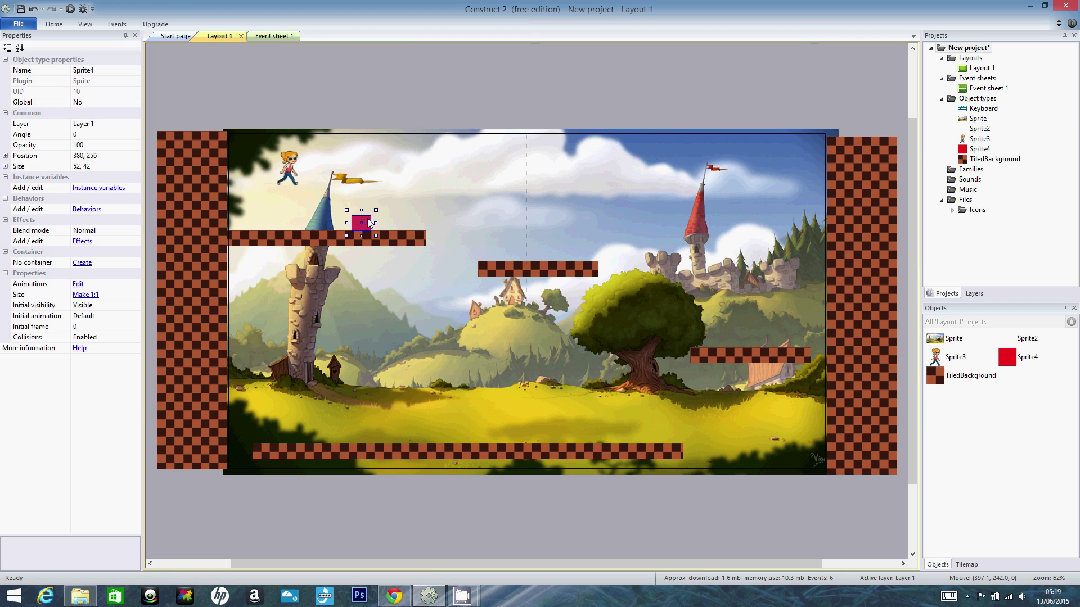
- Run the layout in the browser and walk the character right past the red block and back left
left_click(70, 10)
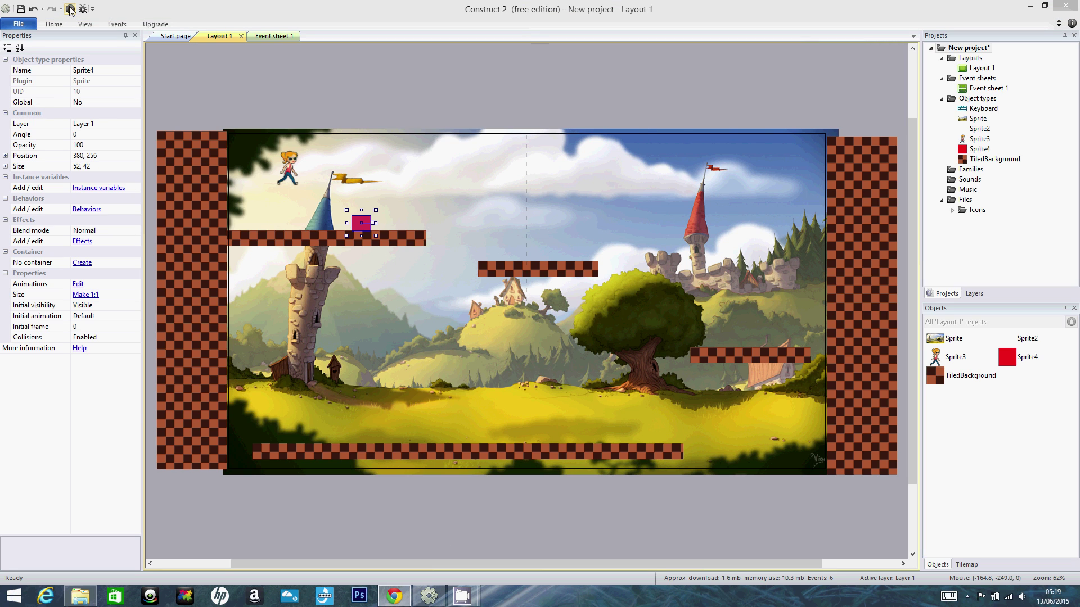
left_click(400, 594)
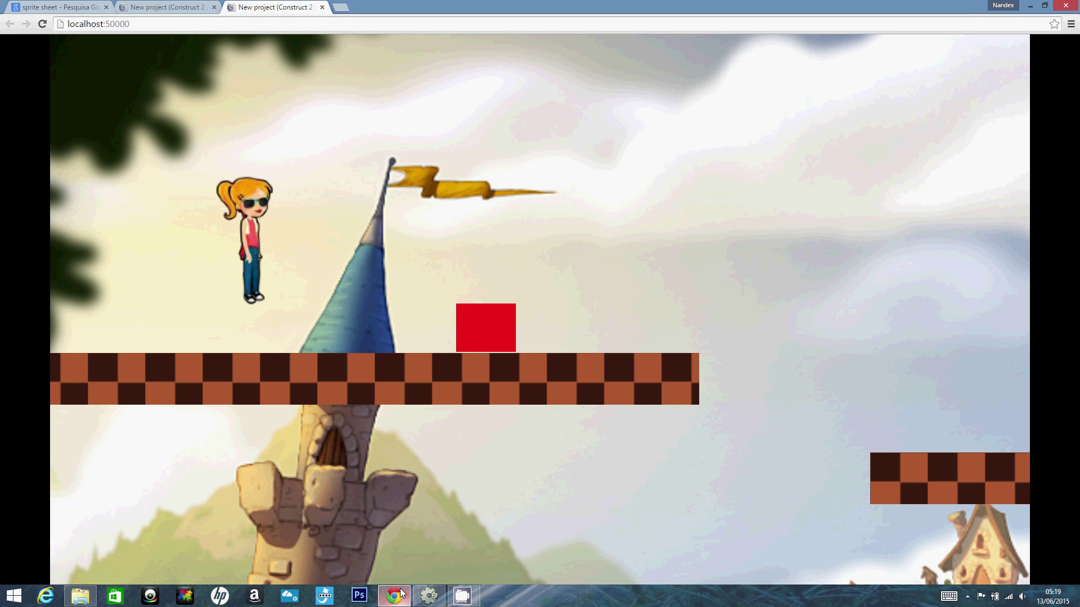
key("Right")
key("Right")
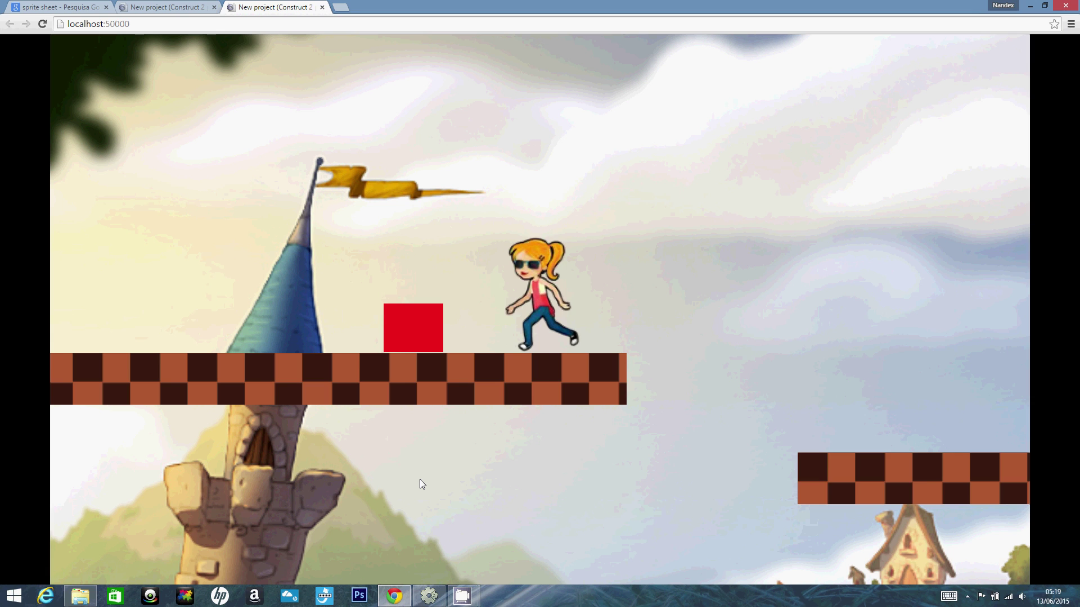
key("Left")
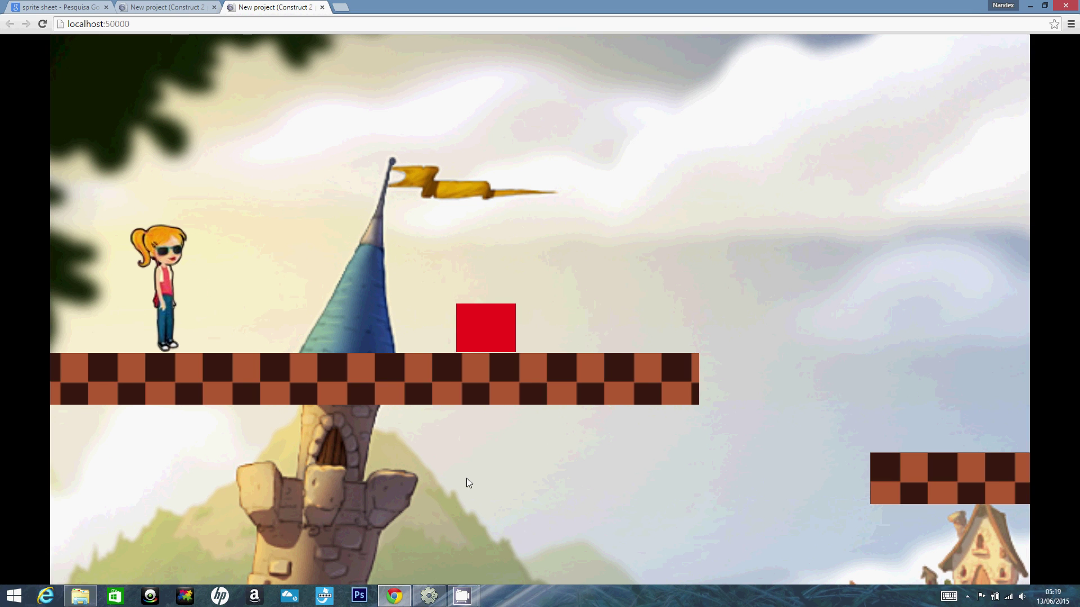
- Back in Construct 2, add the Sine behavior to the red block sprite
key("alt+Tab")
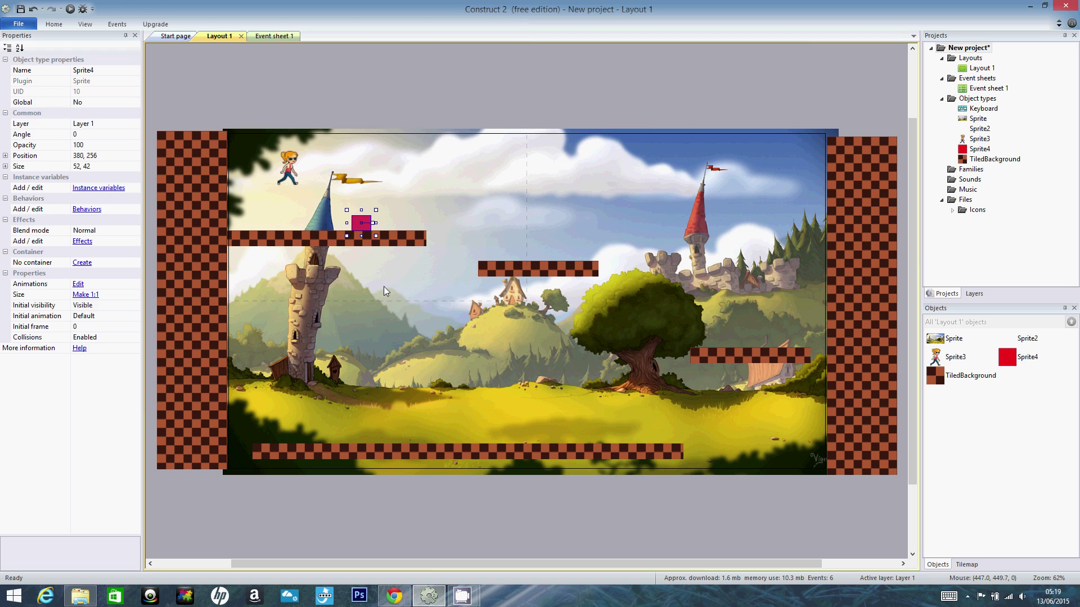
right_click(985, 153)
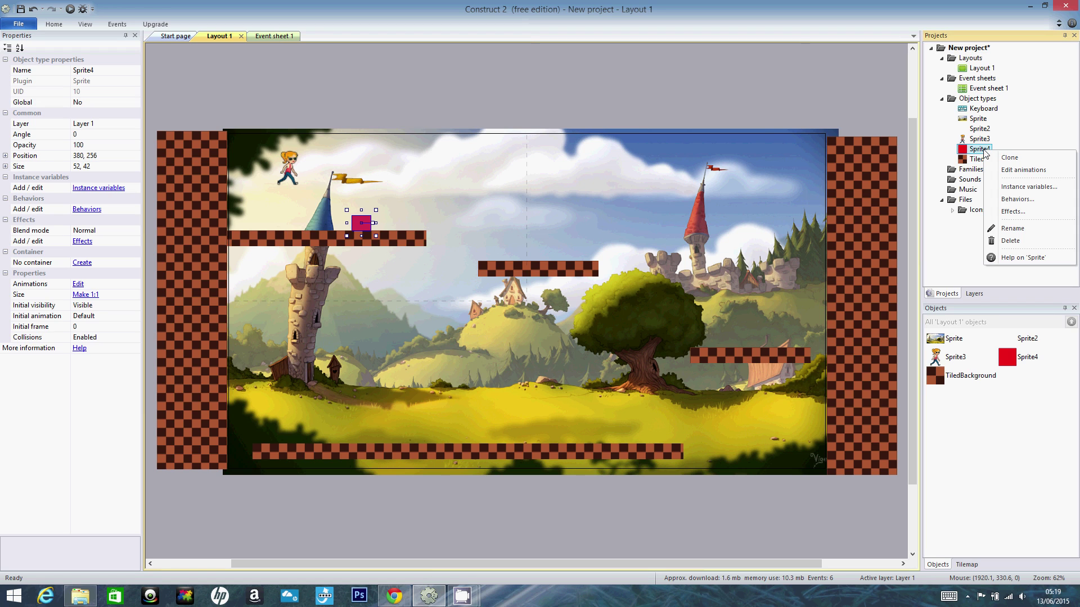
left_click(1017, 199)
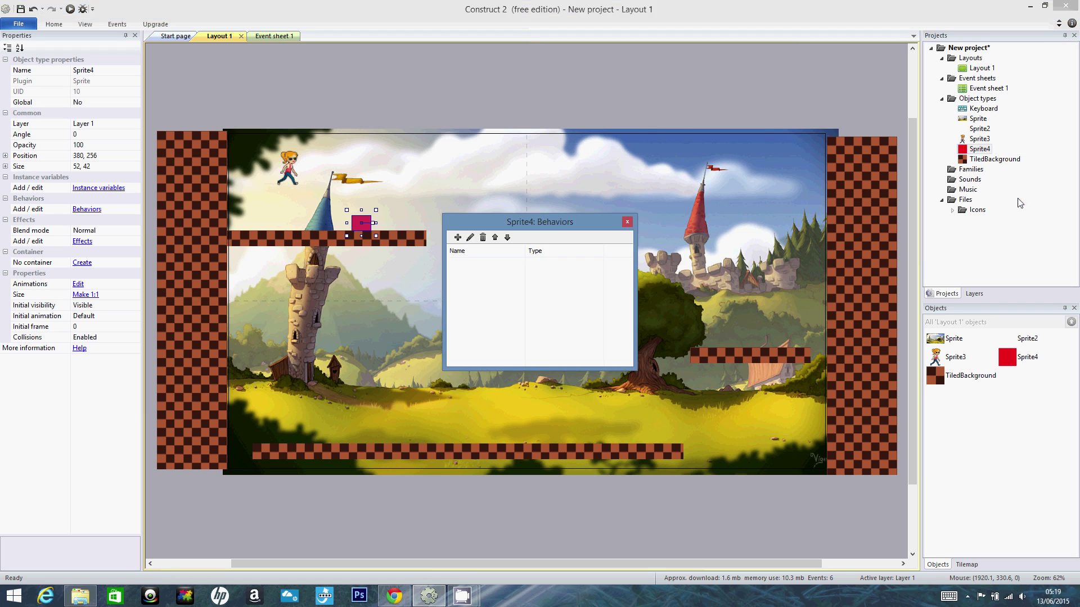
left_click(457, 238)
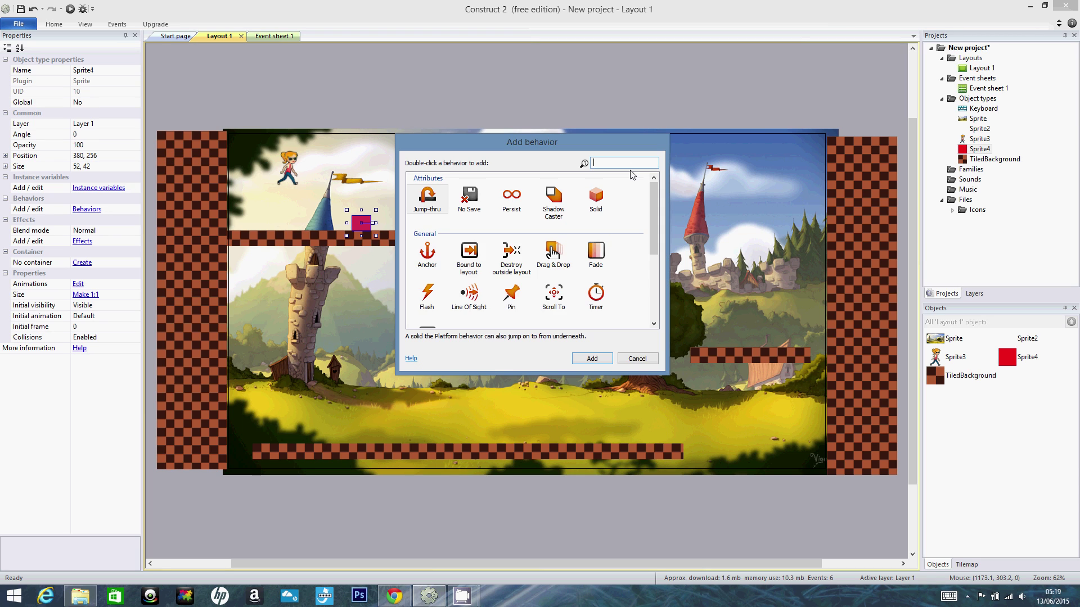
type("sine")
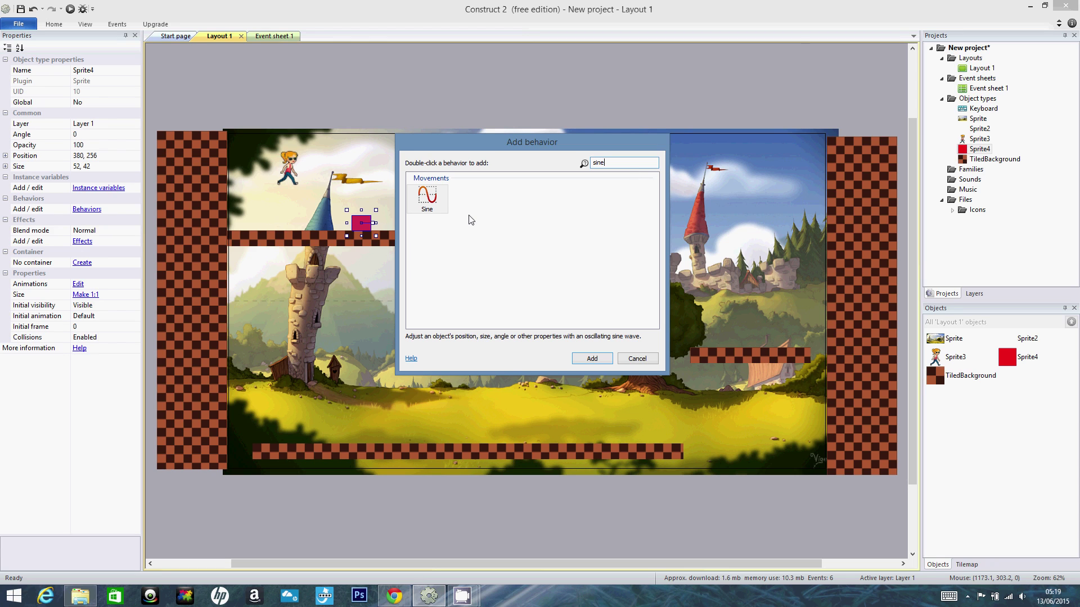
left_click(426, 198)
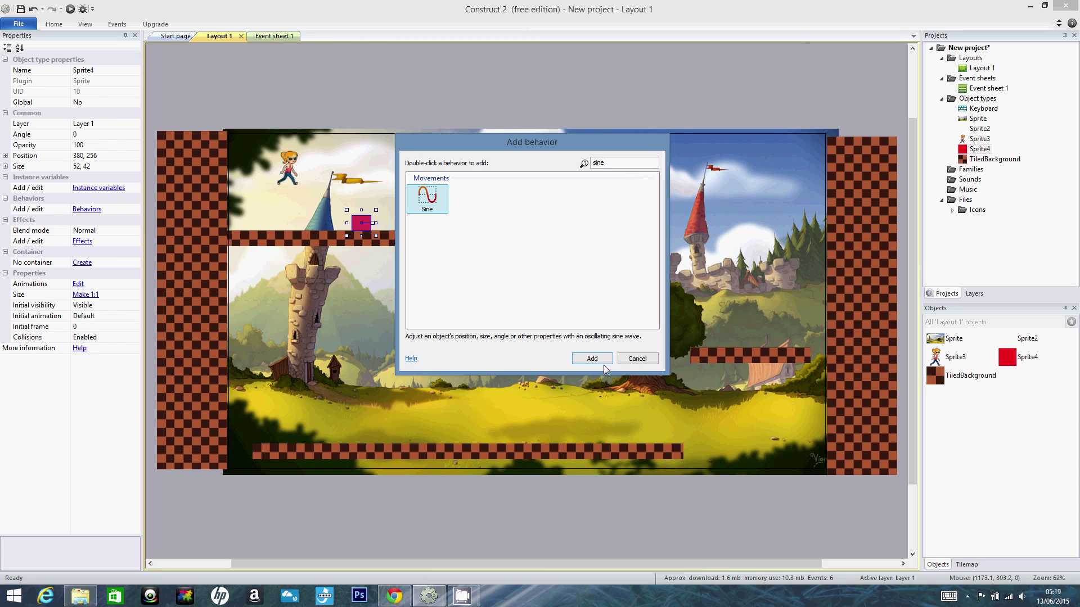
left_click(592, 359)
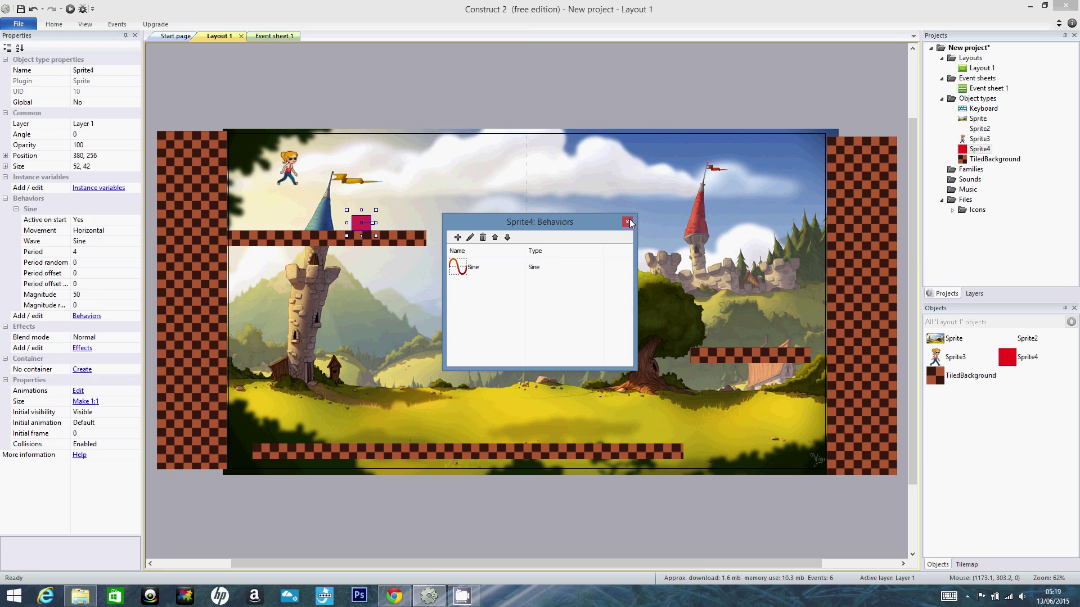
left_click(628, 222)
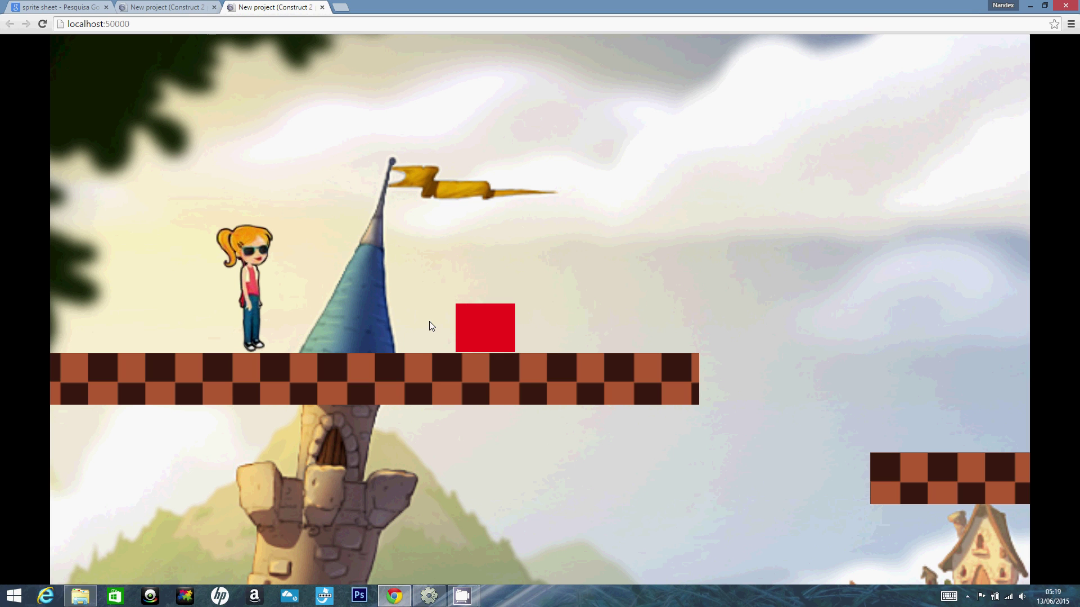
- Back in Construct 2, shift the red block slightly to 383, 256 and test its Sine movement in the browser with a period of 2
left_click(429, 596)
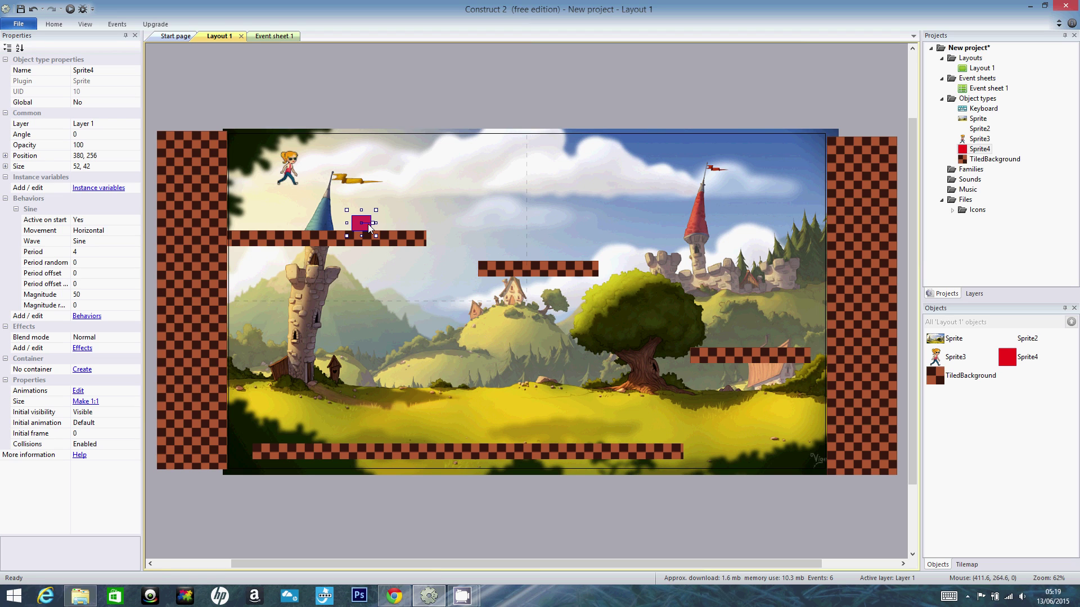
left_click_drag(364, 223, 365, 224)
left_click(85, 254)
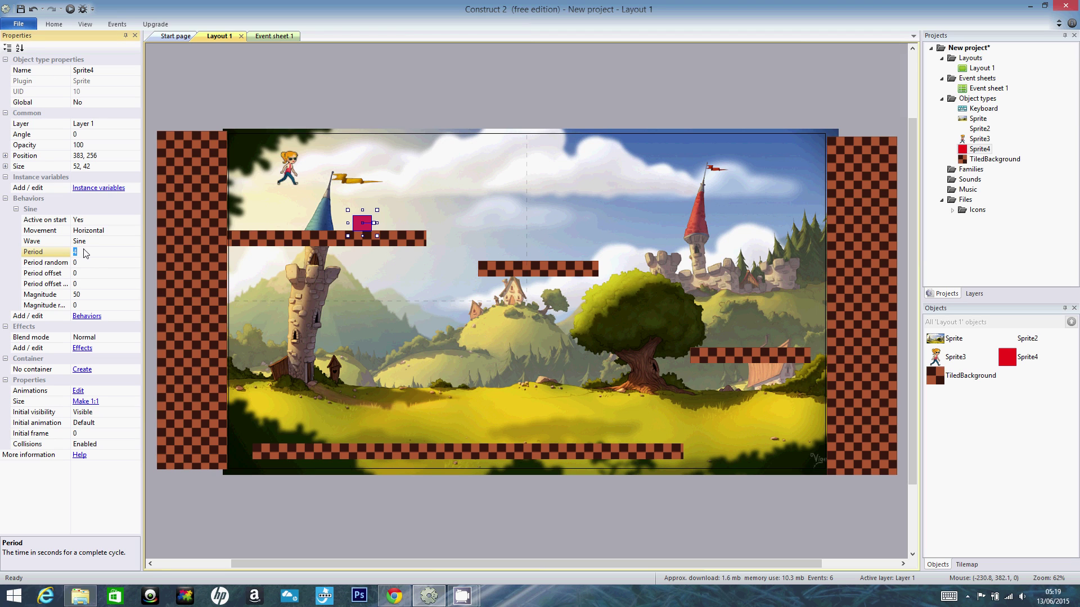
left_click(81, 297)
left_click(89, 254)
type("2")
left_click(69, 9)
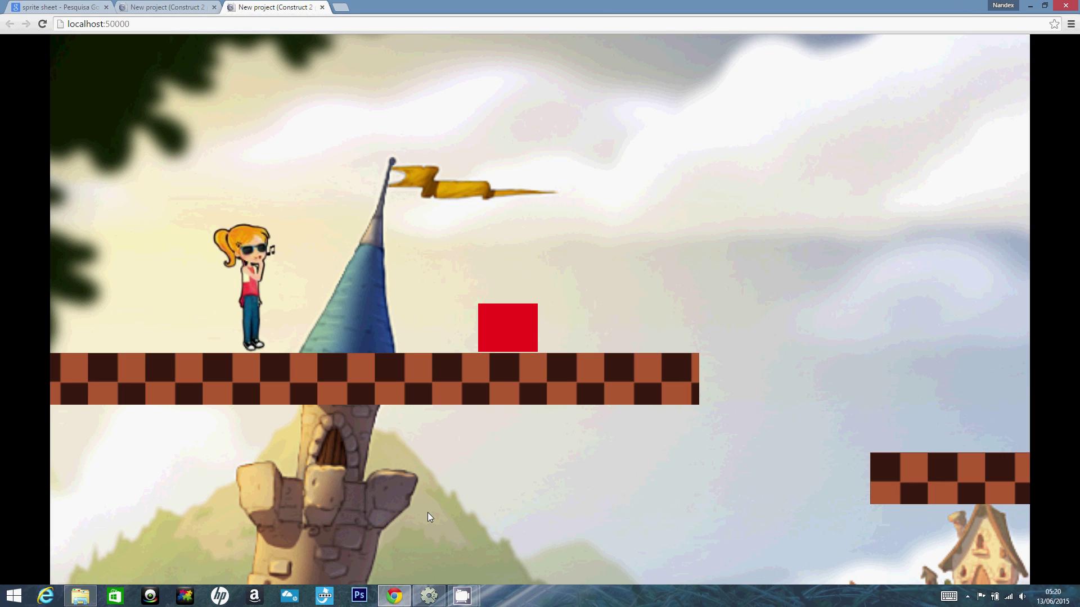
- Back in Construct 2, set the red block's Sine period to 8 and run the layout in the browser
left_click(440, 602)
left_click(77, 254)
type("8")
left_click(70, 9)
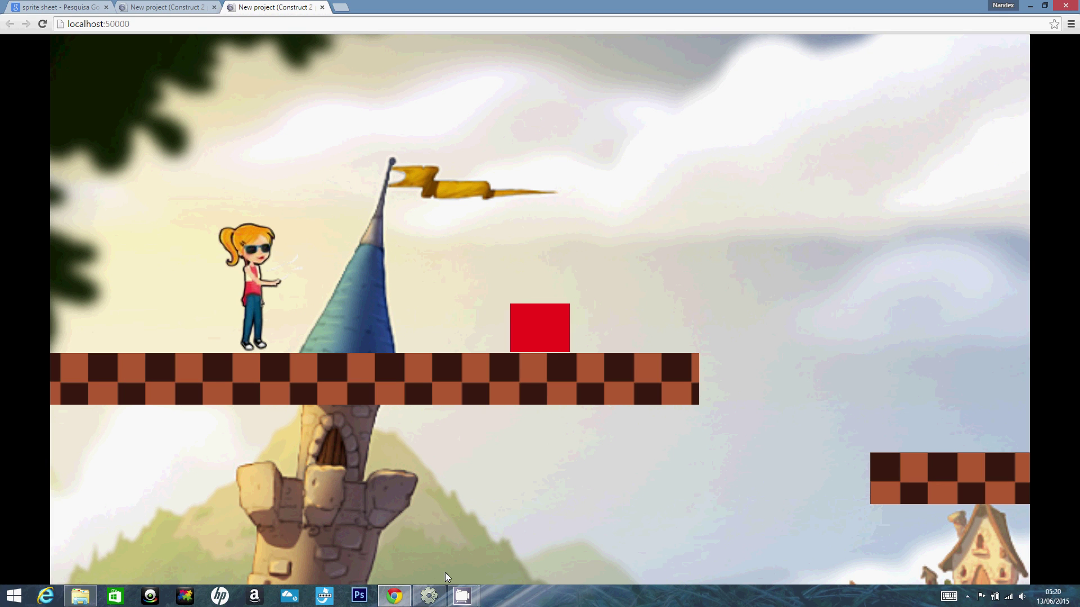
- Back in Construct 2, set the red block's Sine magnitude to 150 and its period to 4
key("alt+Tab")
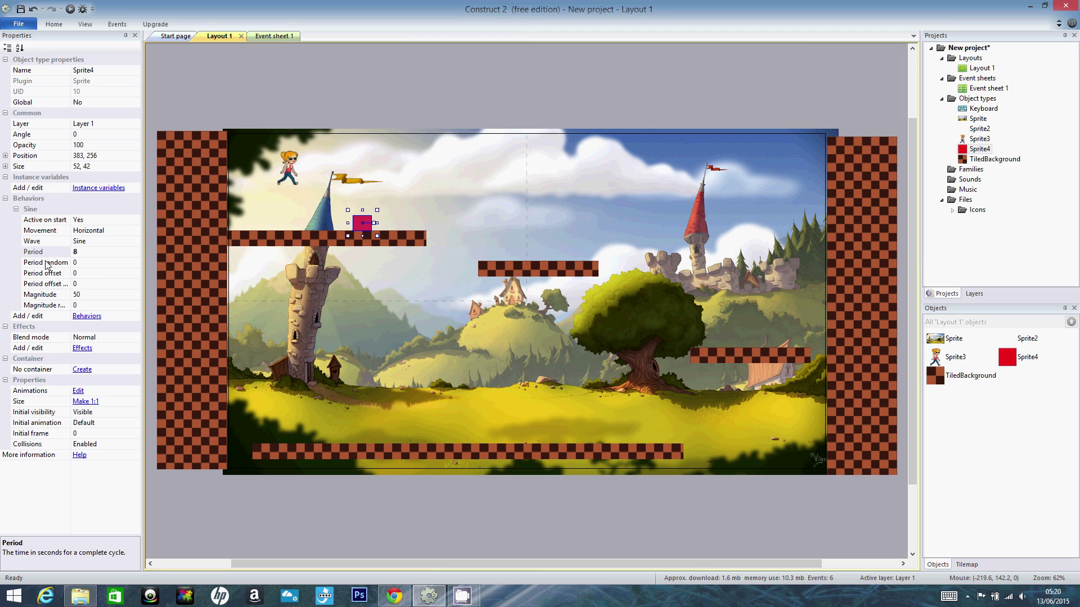
left_click(110, 298)
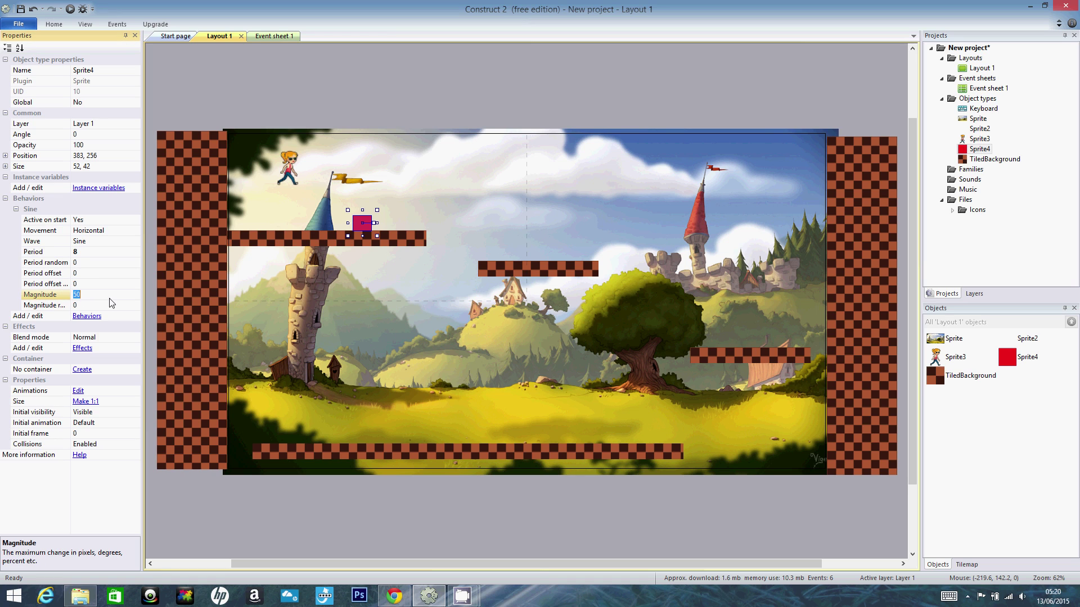
type("159")
key("BackSpace")
type("0")
left_click(83, 253)
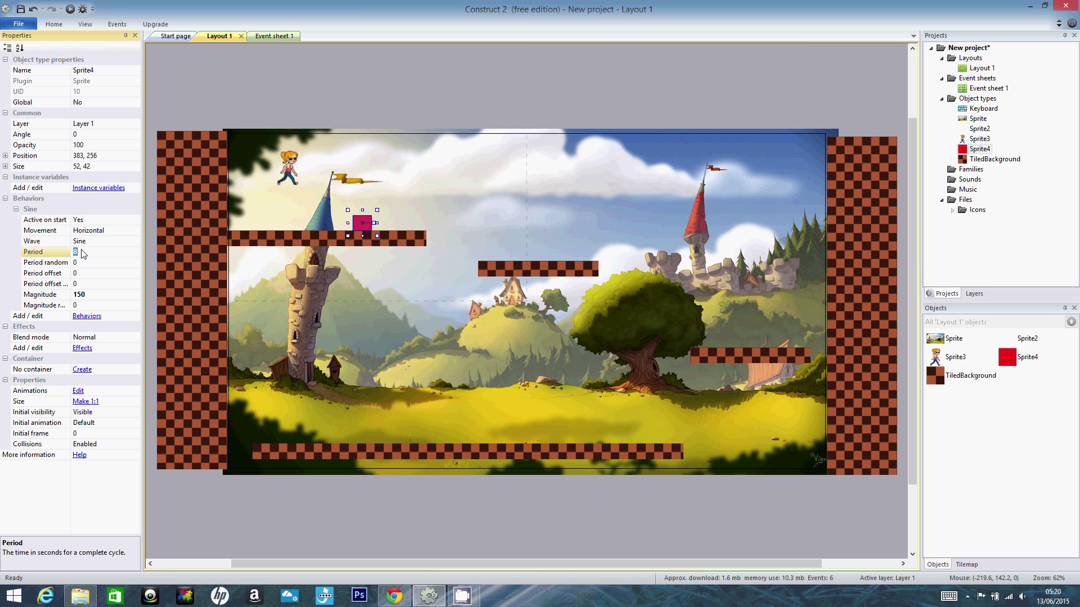
type("4")
key("Return")
- Run the layout in the browser and move the character through the moving red block, jump over it, and go down to the lowest platform
key("F5")
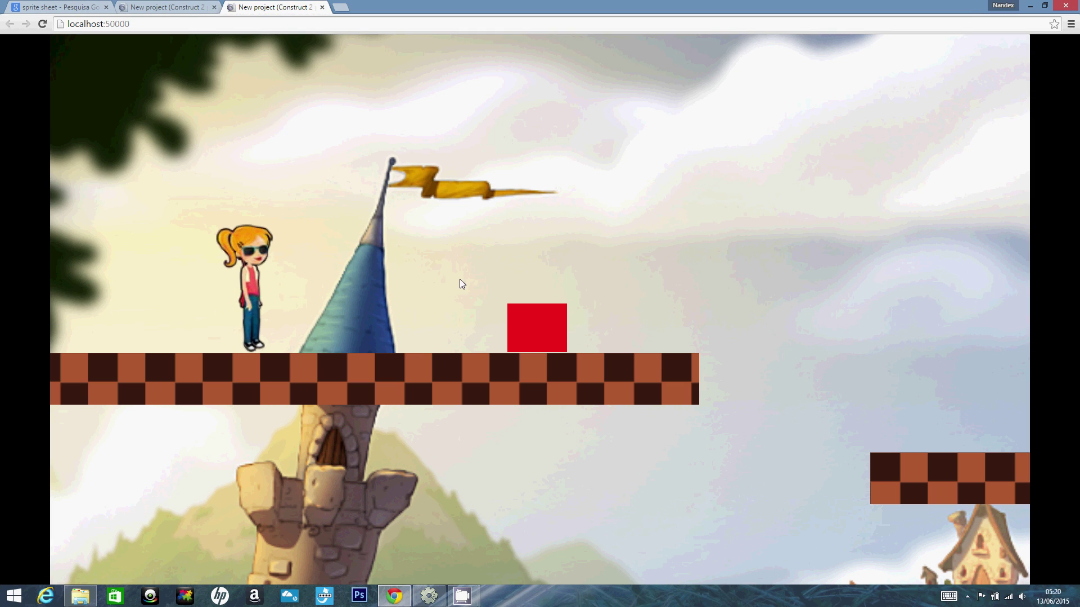
key("Right")
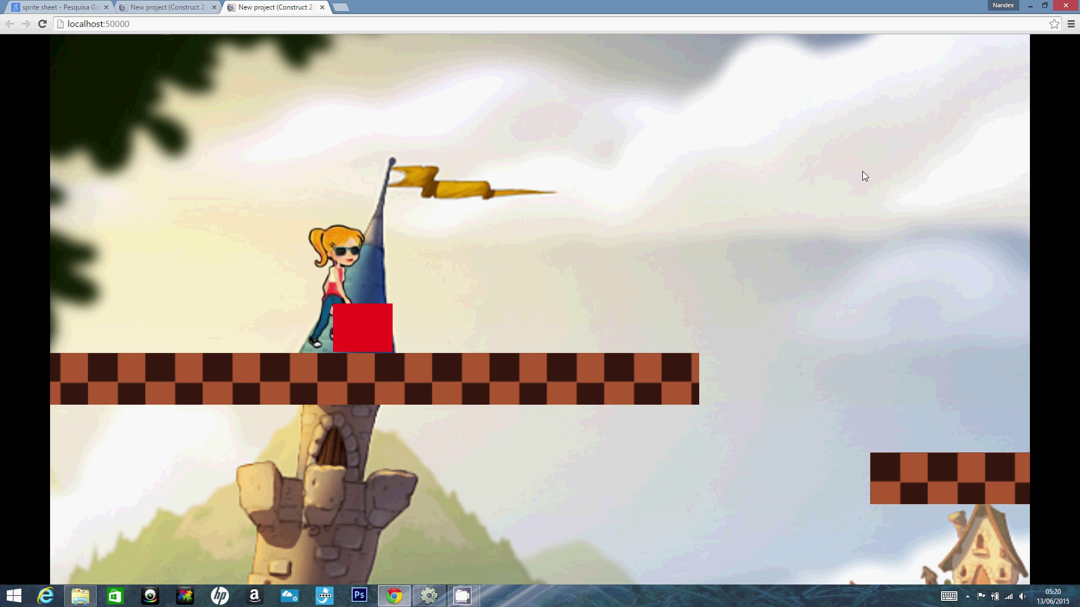
key("Right")
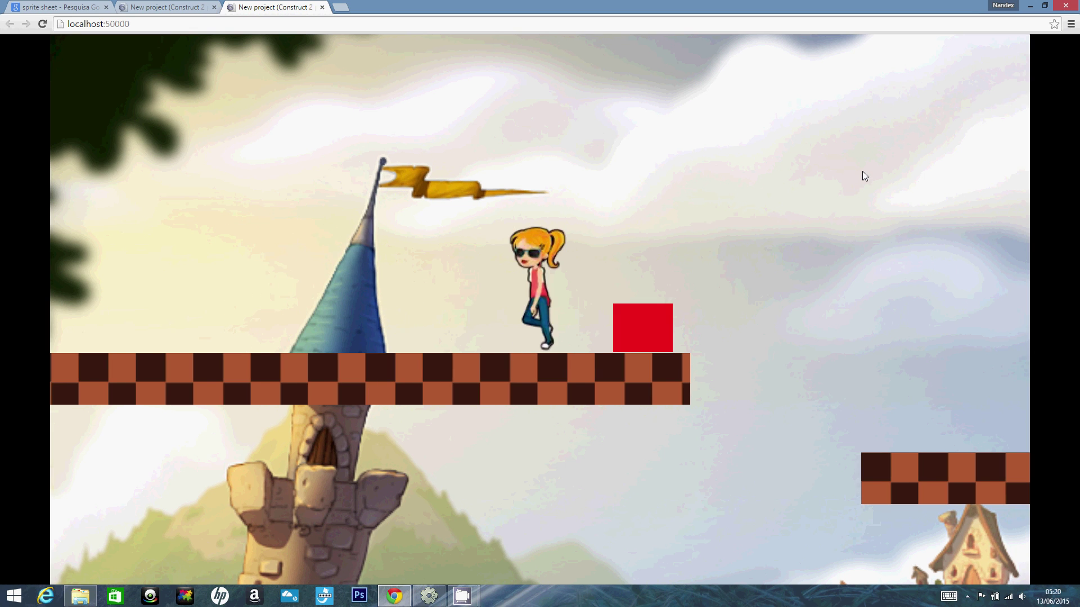
key("Up")
key("Right")
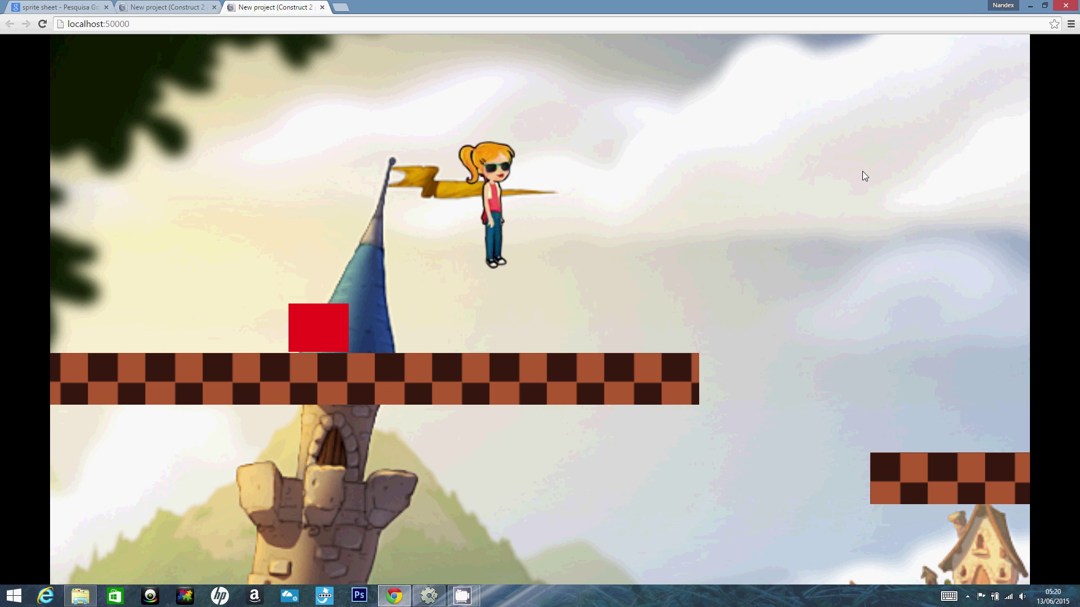
key("Right")
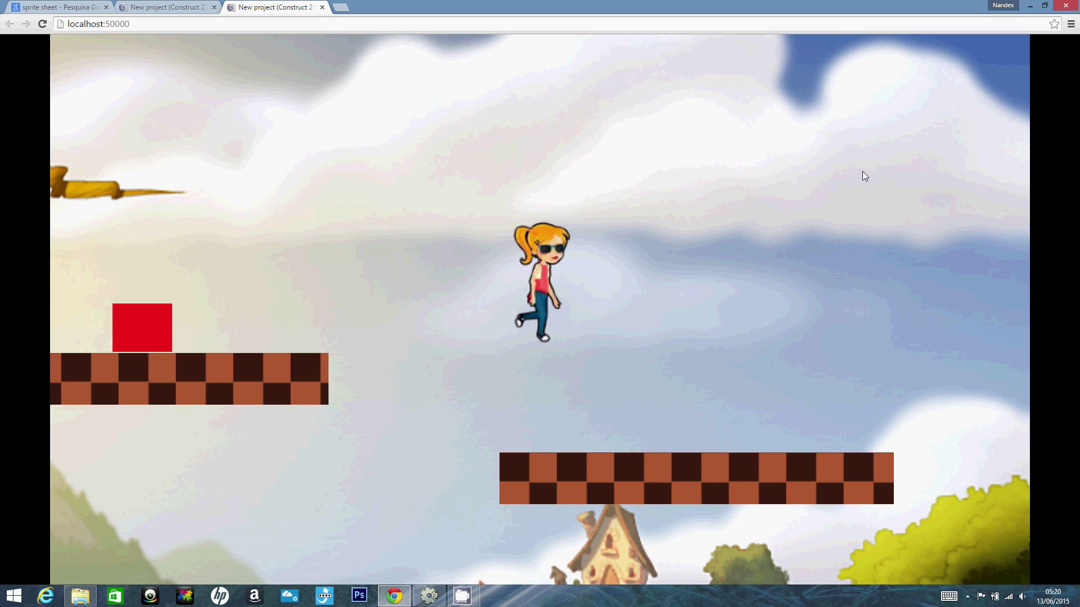
key("Left")
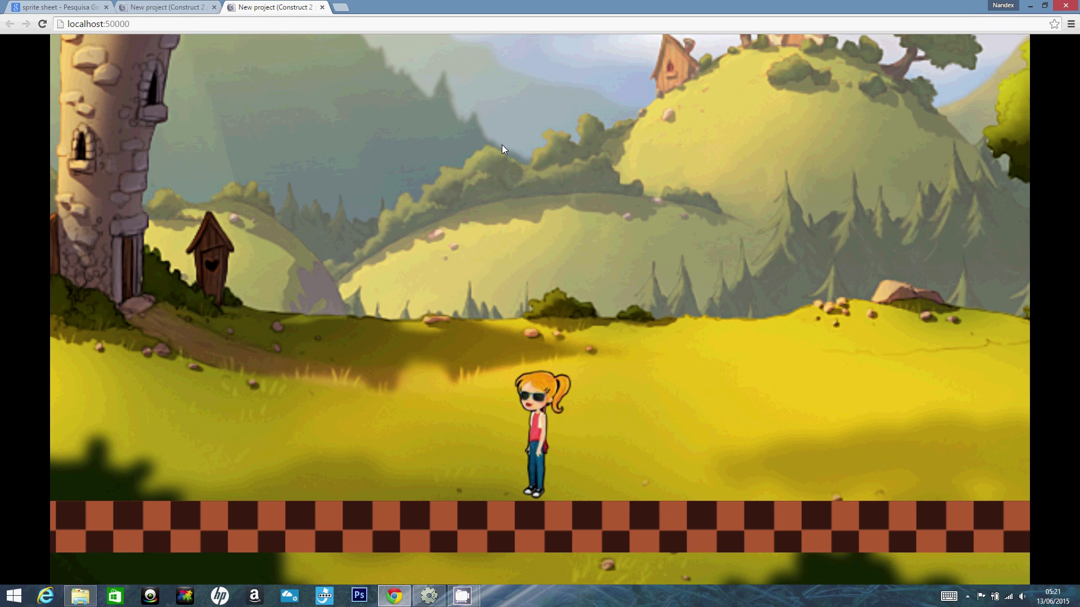
- Back in Construct 2, add an event to Event sheet 1 for Sprite3's On collision with another object condition, with Sprite4 as the object
mouse_move(432, 601)
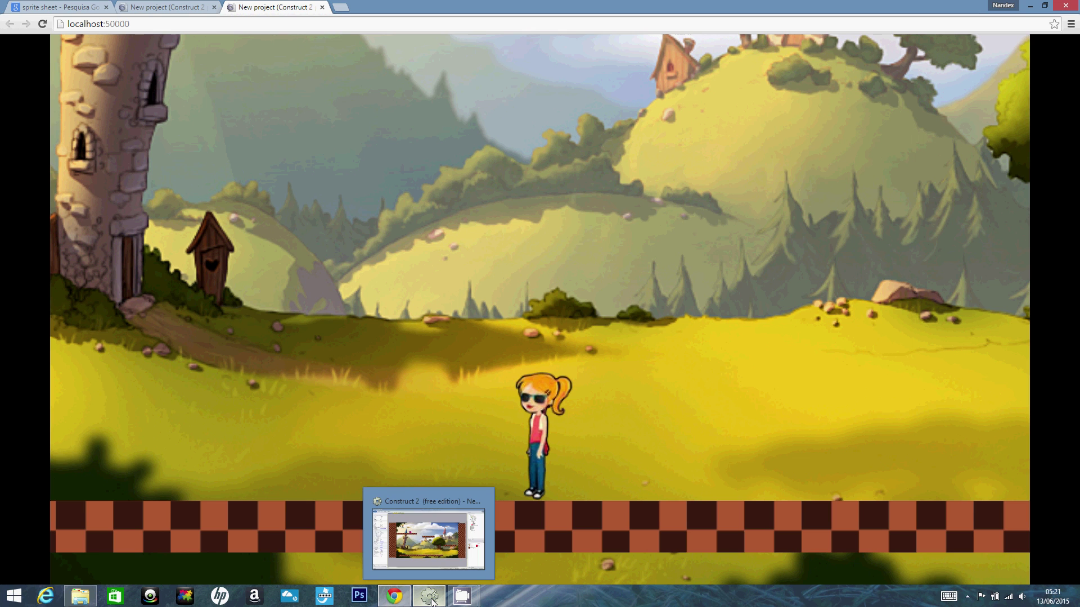
left_click(427, 538)
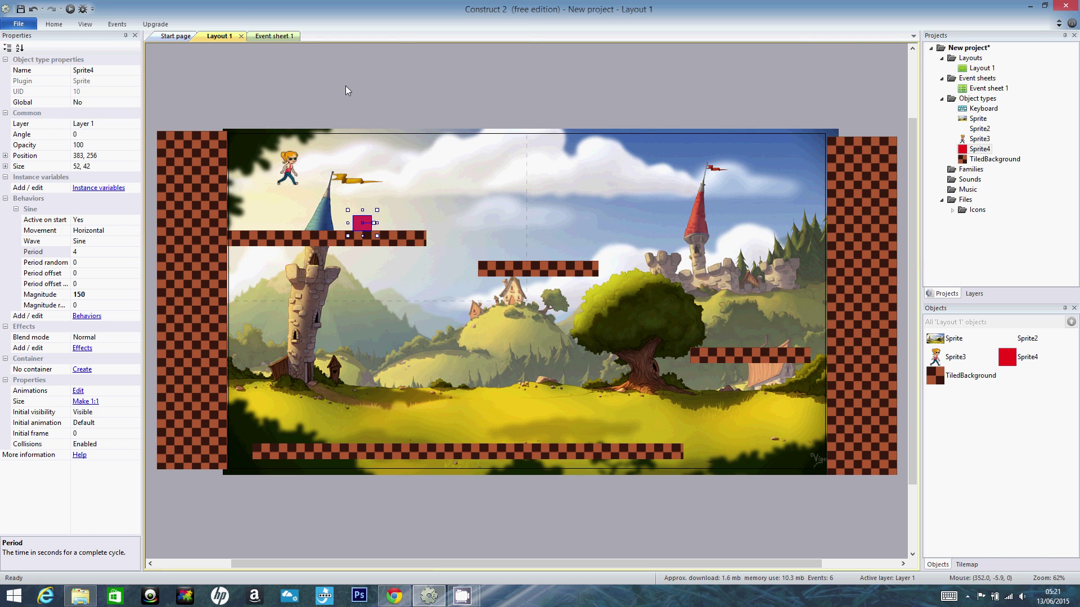
left_click(281, 35)
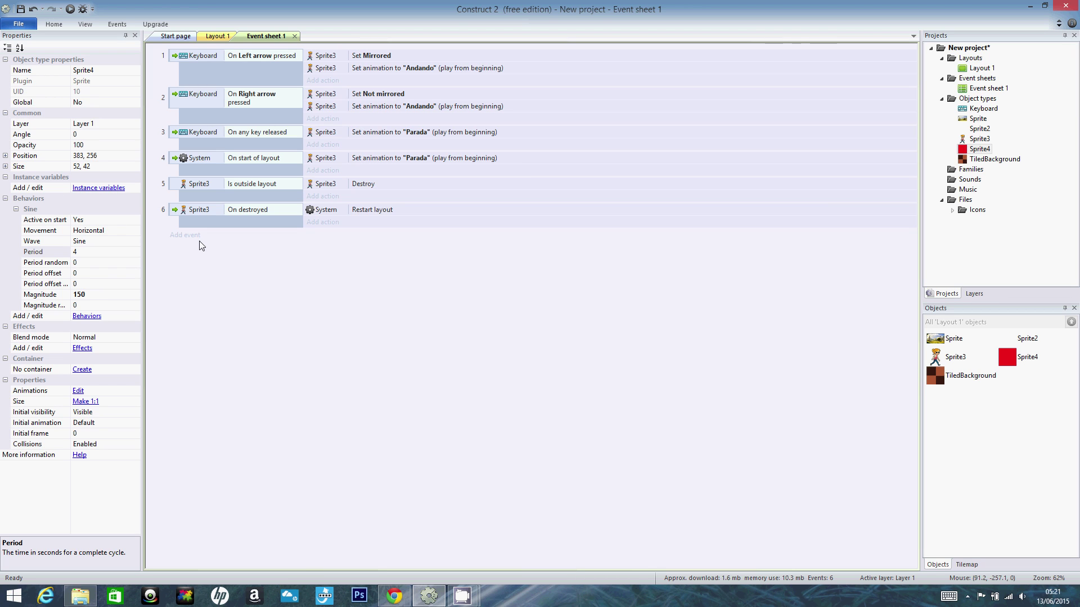
left_click(186, 235)
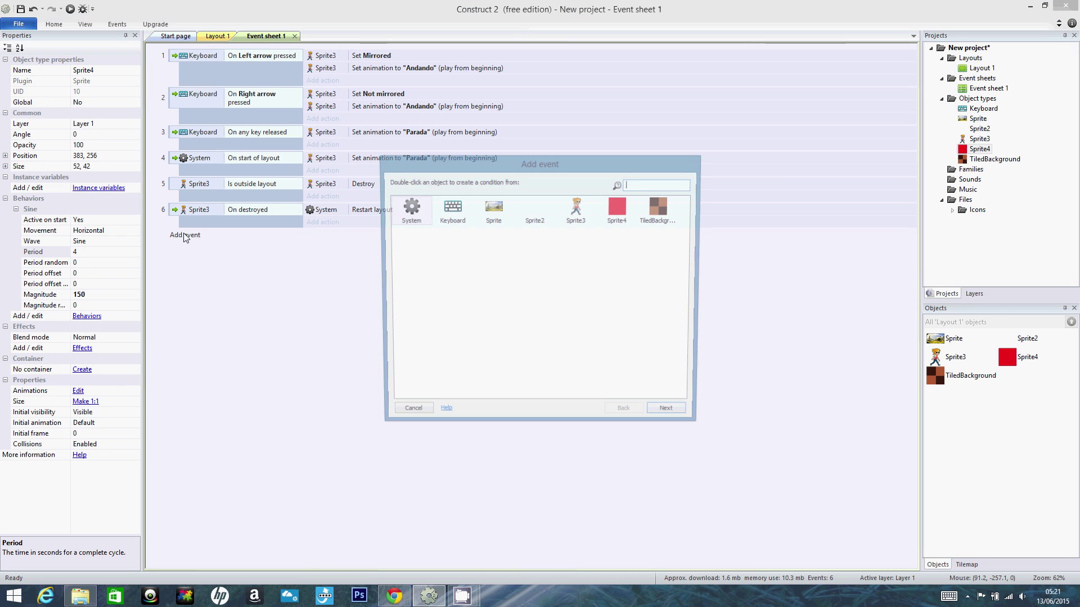
left_click(578, 218)
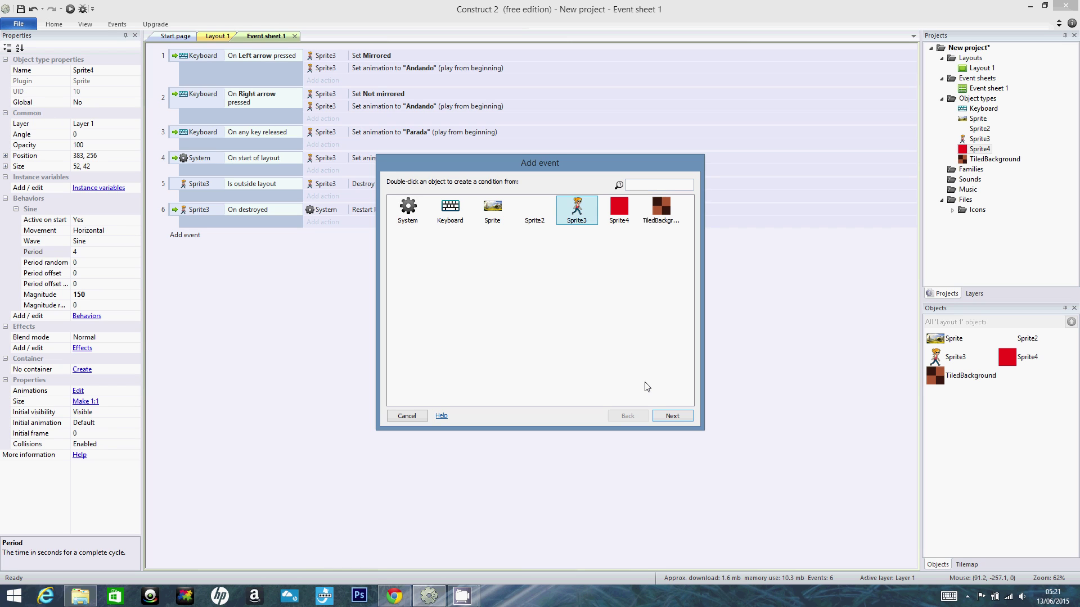
double_click(592, 217)
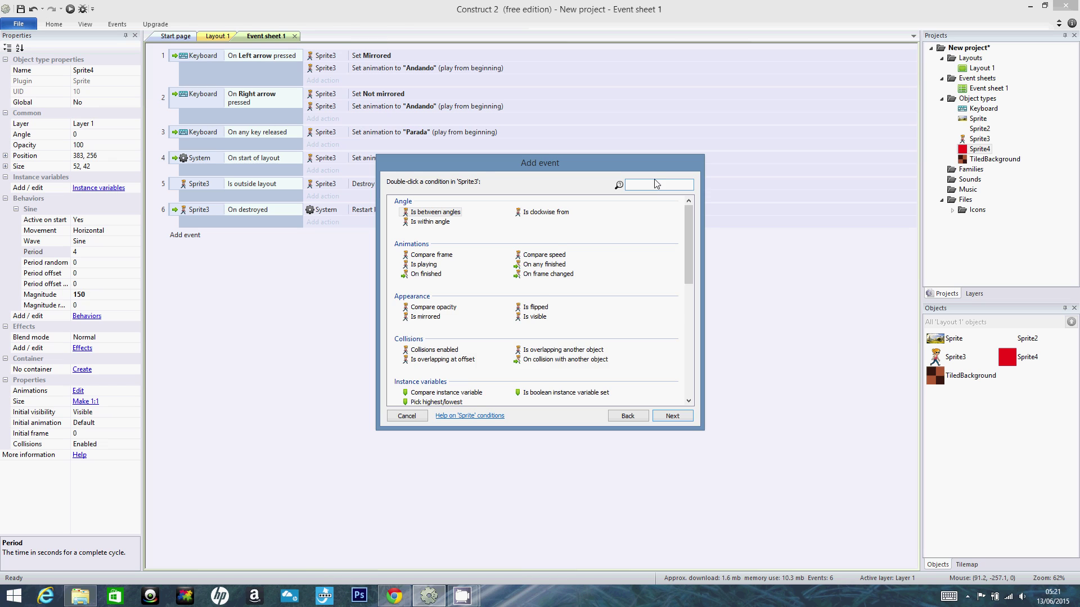
type("coll")
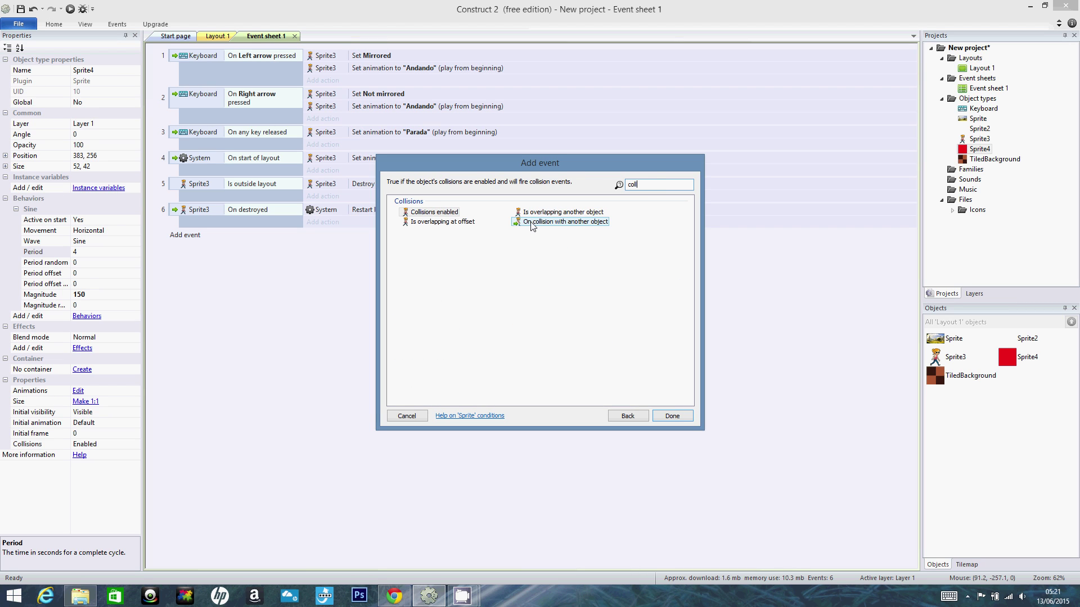
left_click(678, 419)
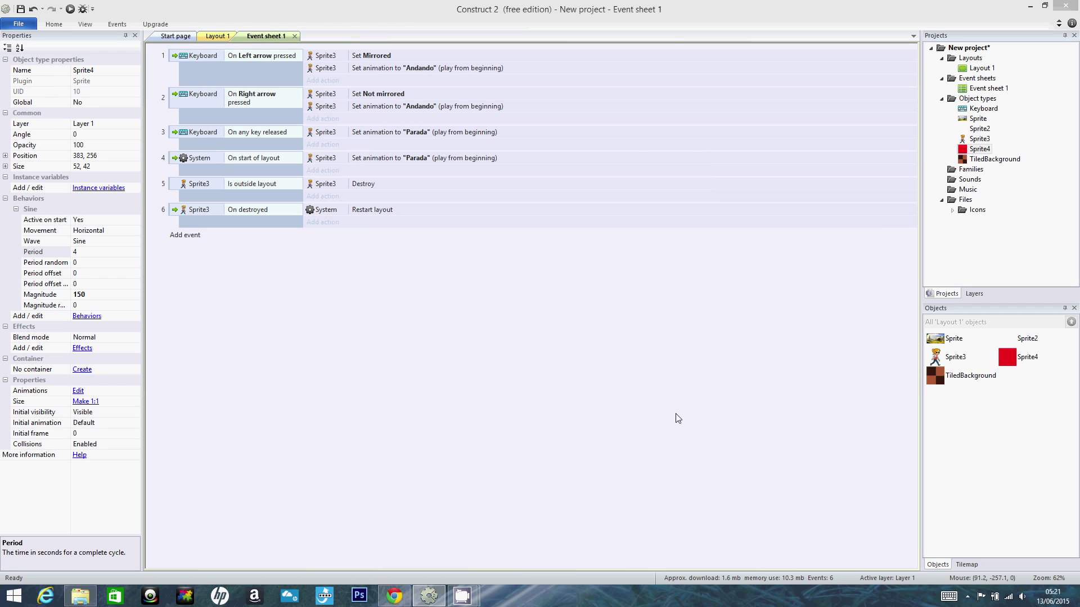
left_click(489, 297)
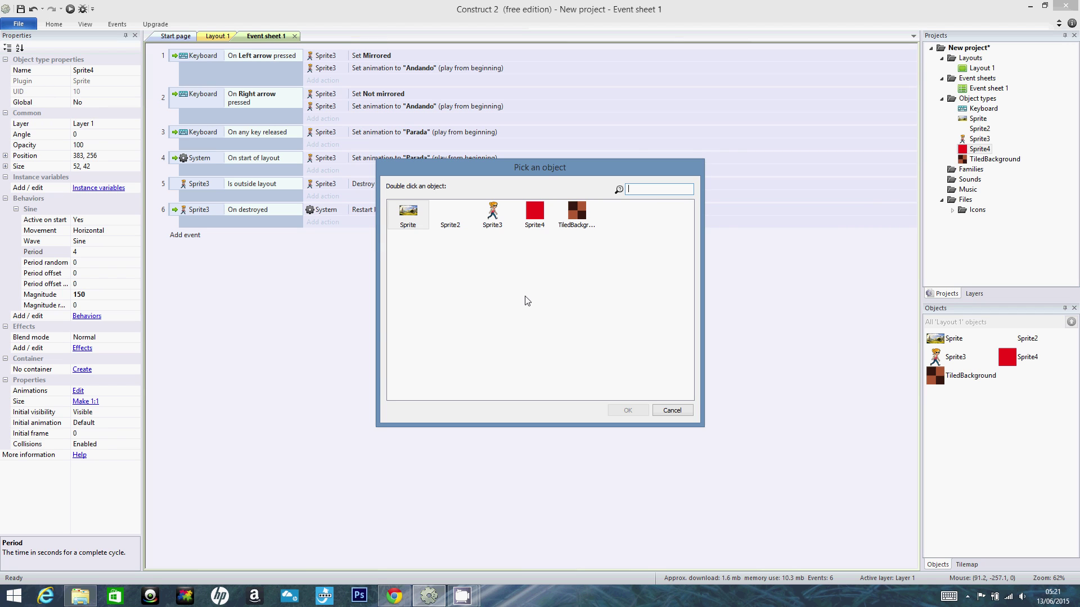
left_click(535, 221)
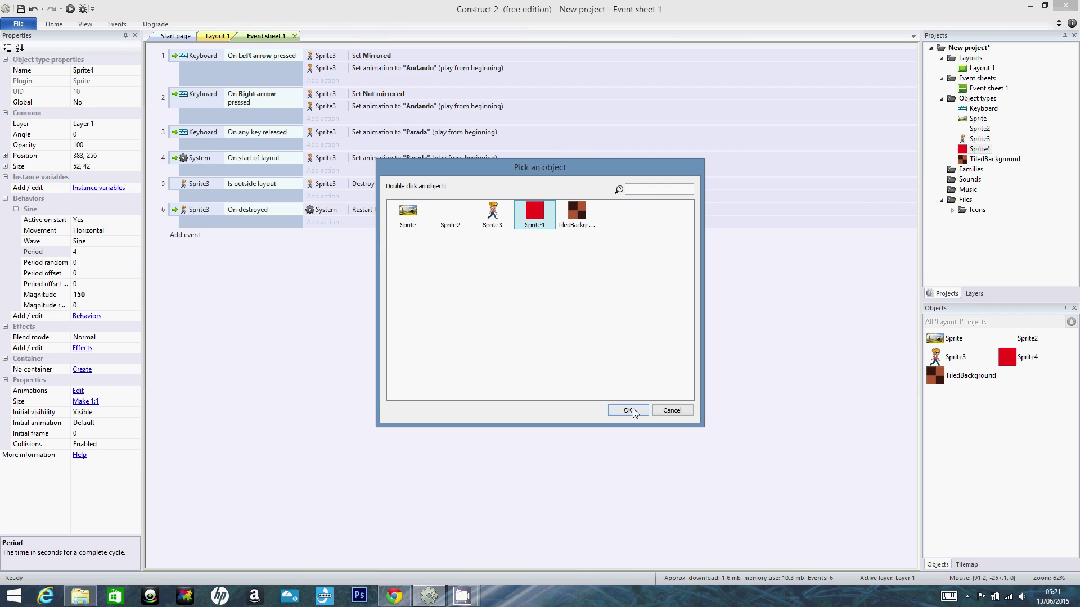
left_click(629, 411)
left_click(633, 343)
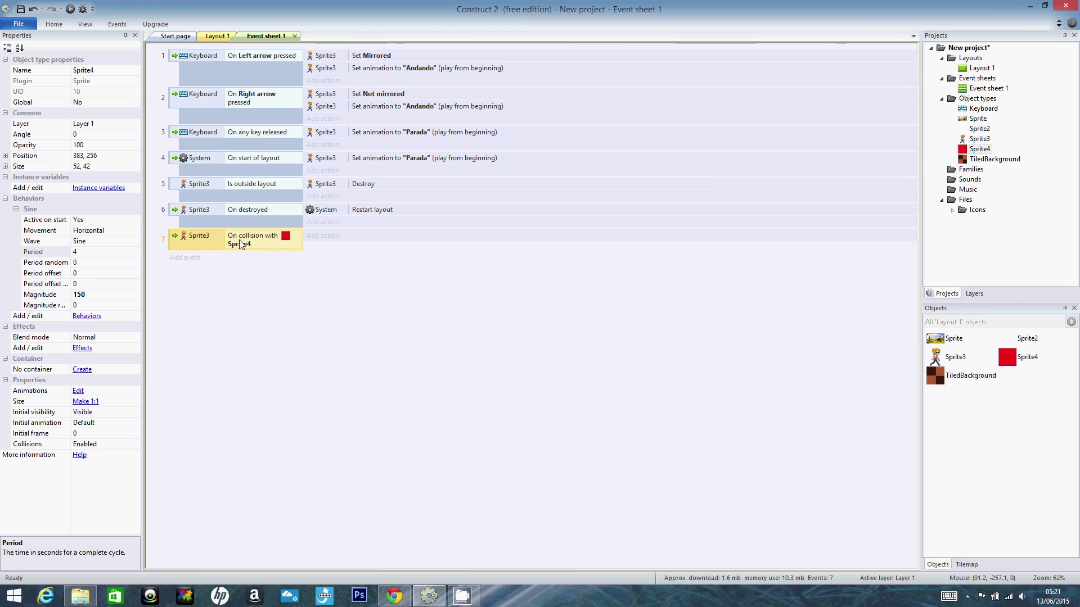
- Add a Destroy action for Sprite3 to the event for its collision with Sprite4
left_click(322, 235)
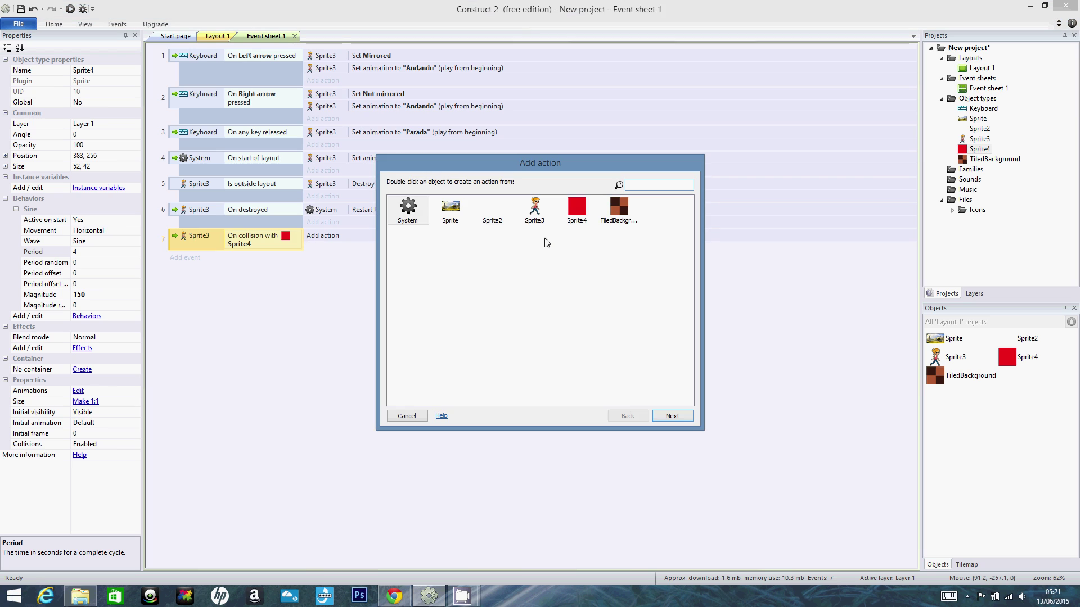
double_click(534, 208)
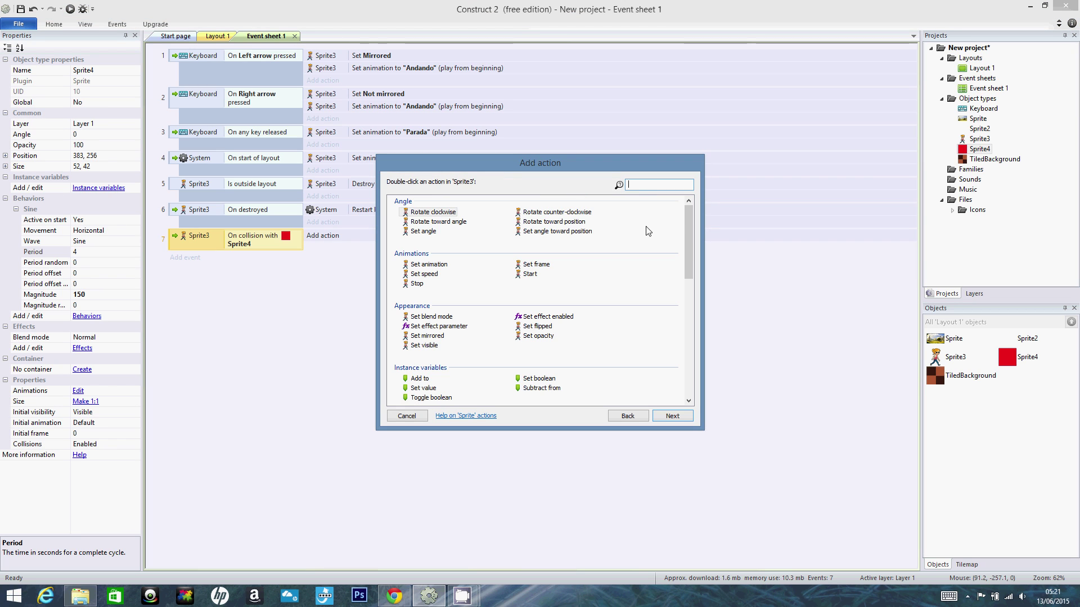
type("destr")
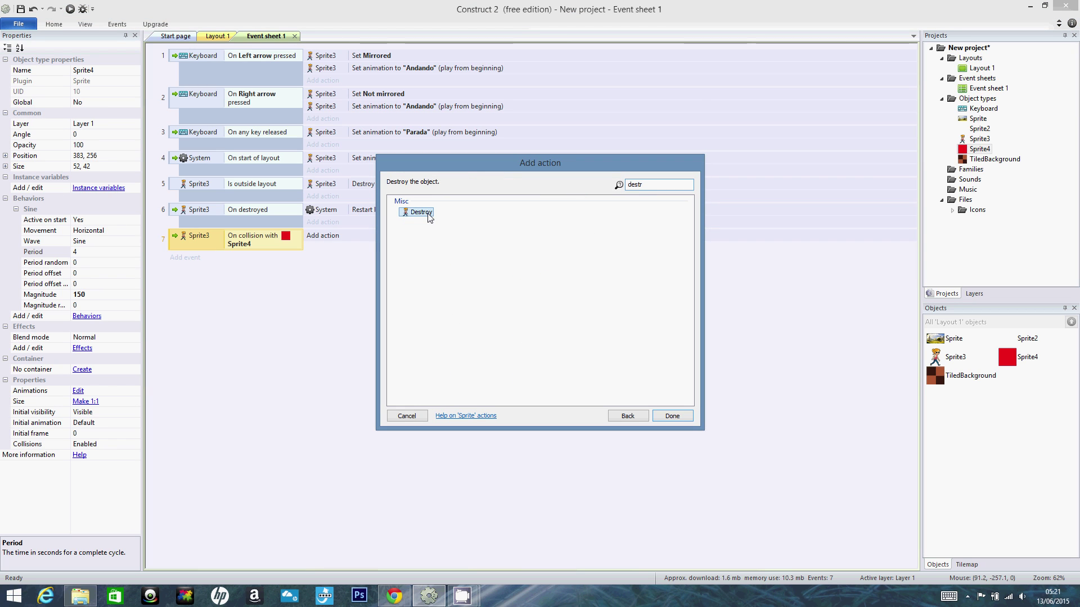
double_click(429, 216)
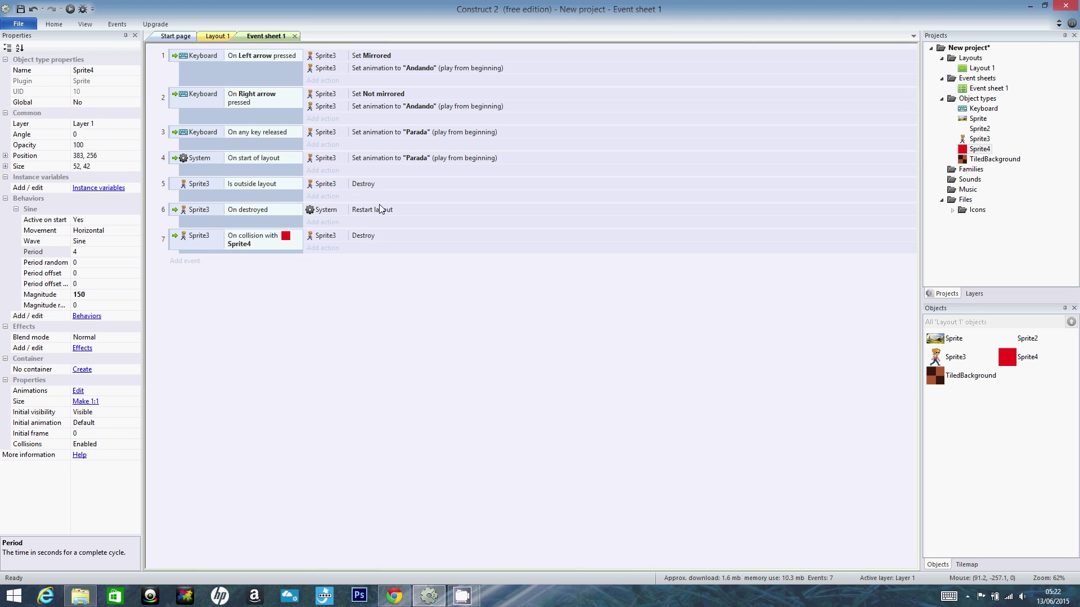
- Run the layout in the browser and move the character into the red block to test the collision restart
left_click(72, 10)
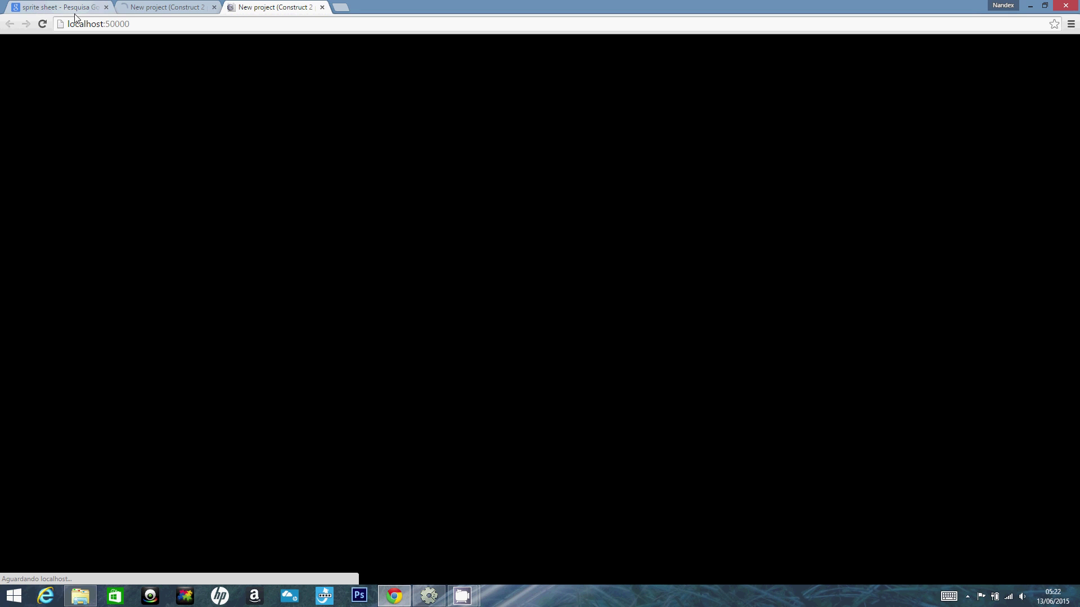
key("Up")
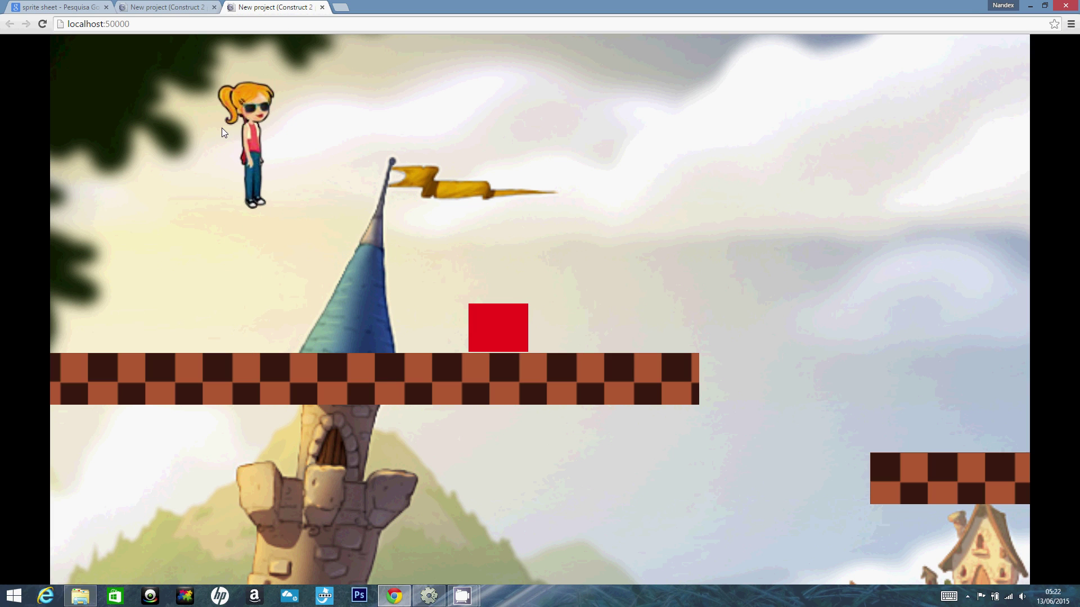
key("Right")
key("Left")
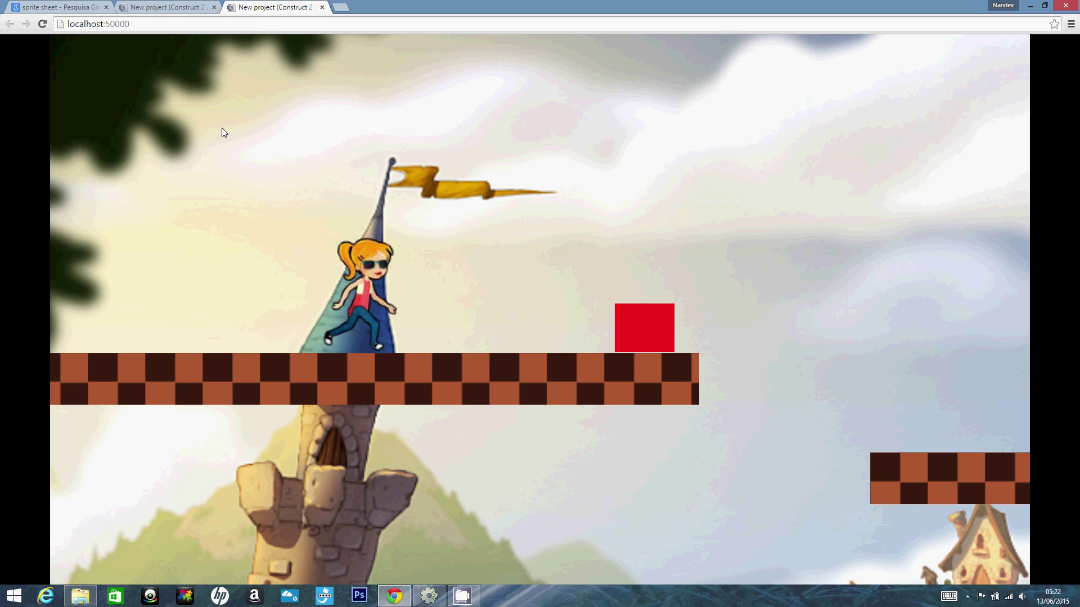
key("Up")
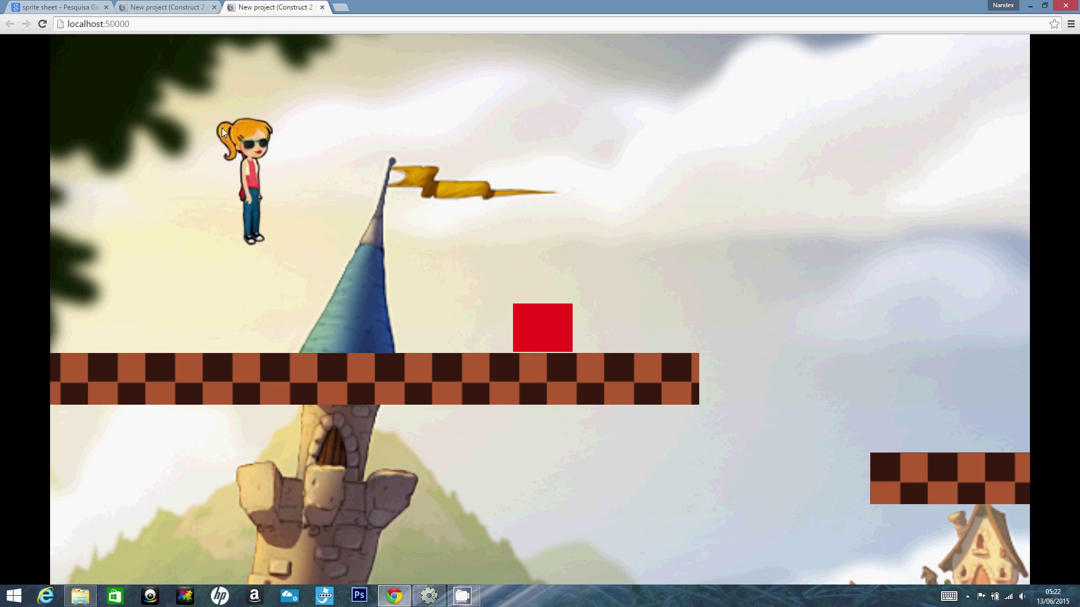
key("Right")
key("Left")
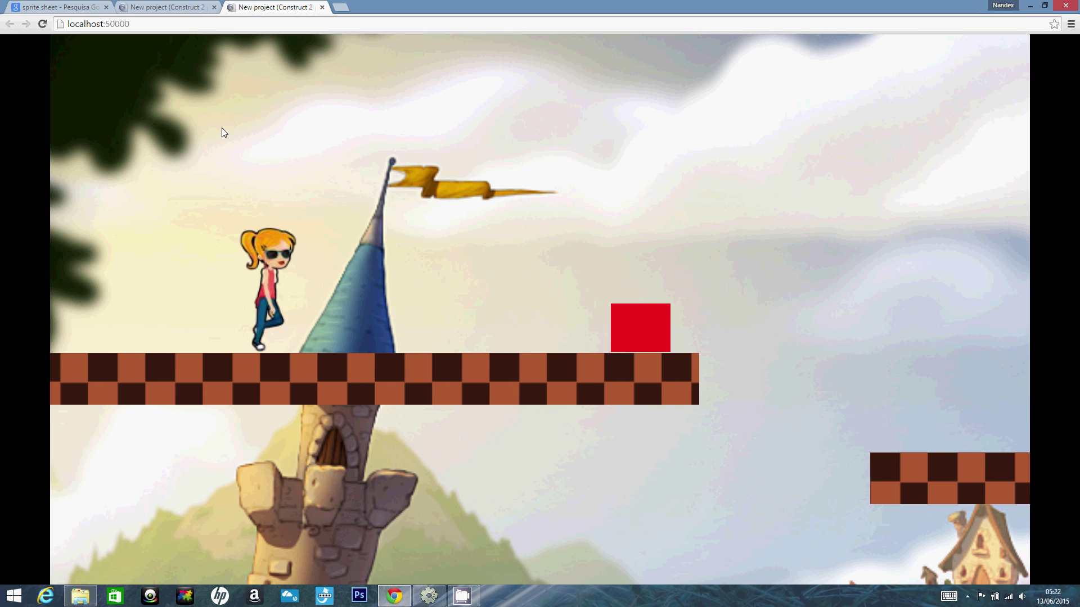
- Jump the character over the moving red block and go down to the lowest platform
key("Right")
key("Up")
key("Right")
key("Right")
key("Left")
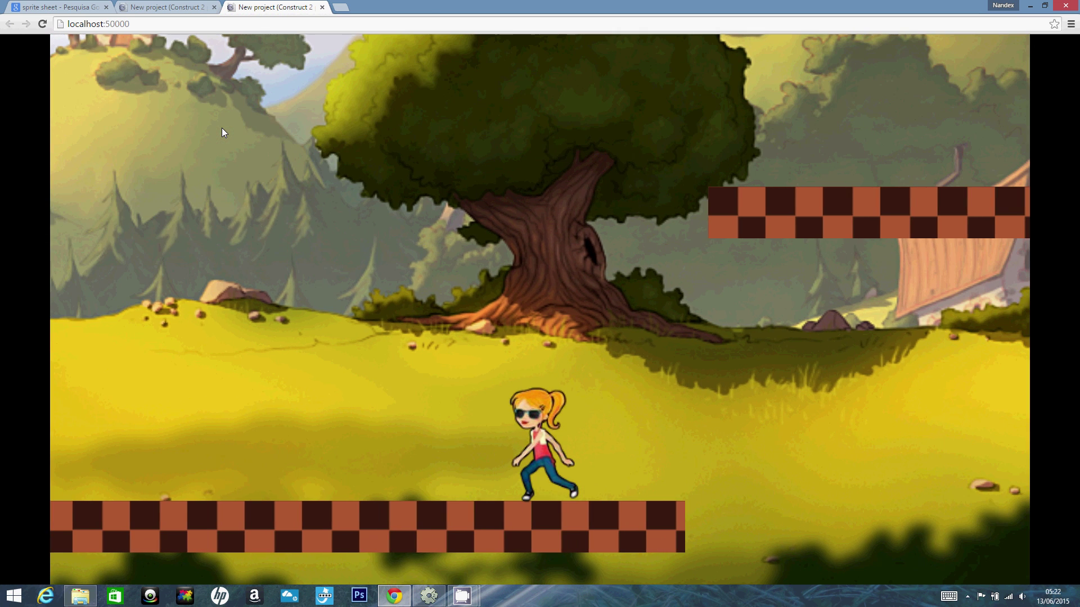
- Walk and jump the character back and forth along the lowest platform, and finish by leaving the browser preview
key("Up")
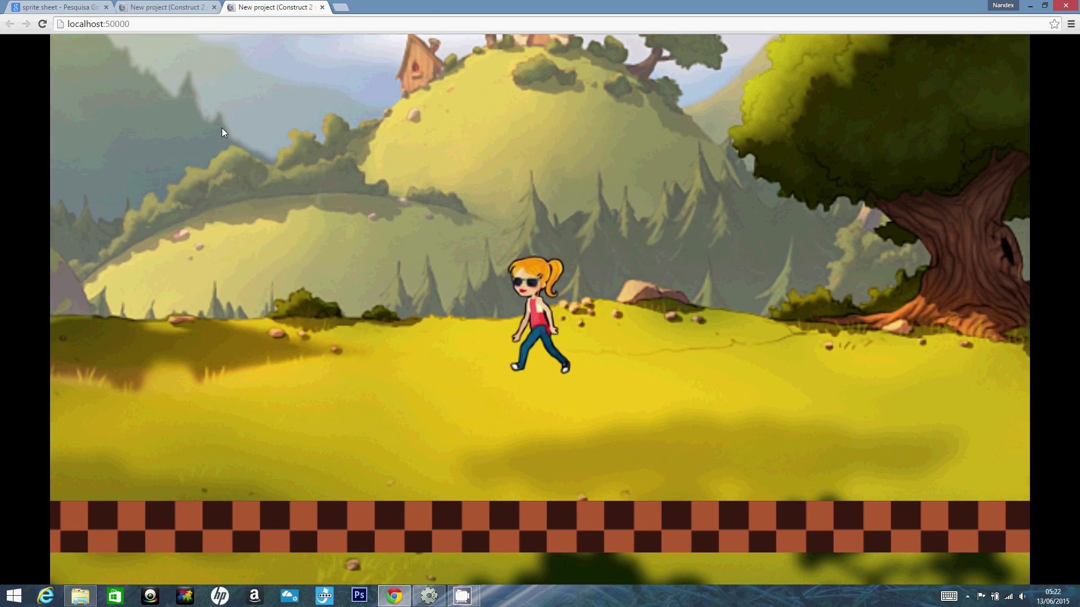
key("Right")
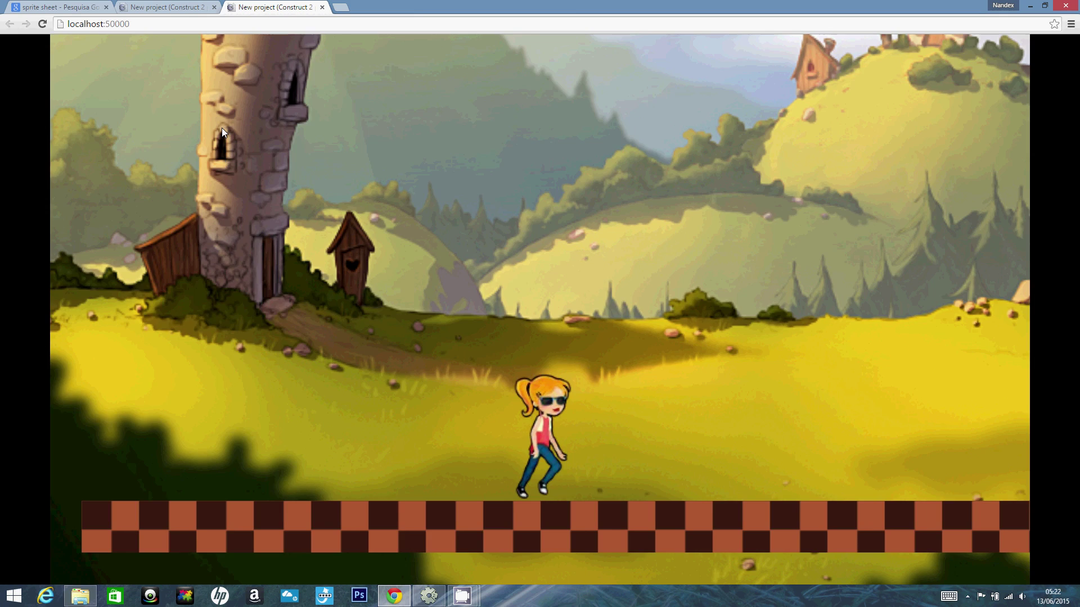
key("Up")
key("Right")
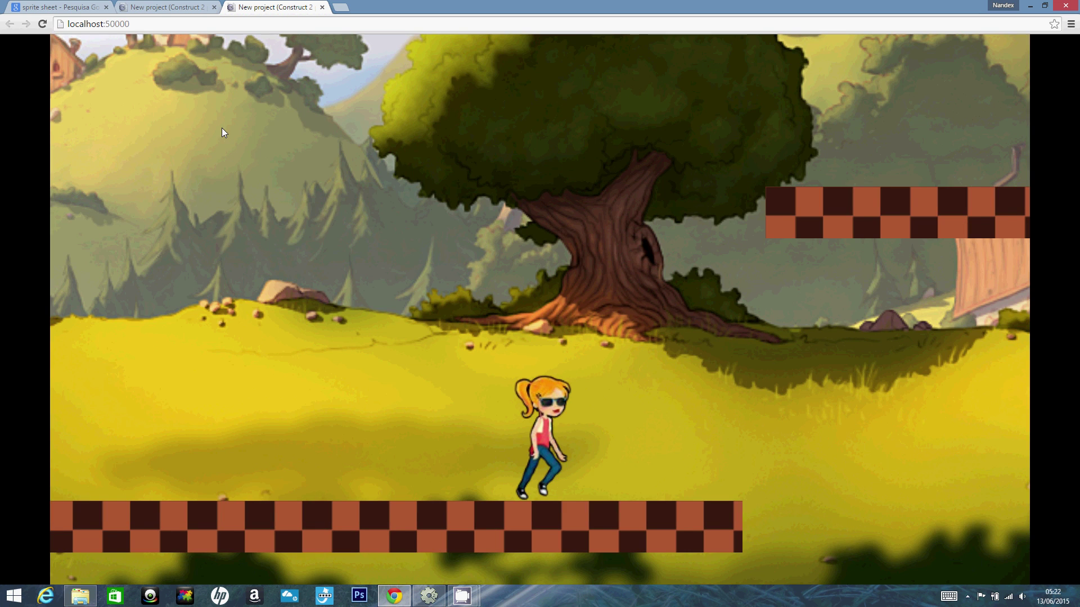
key("Left")
key("Up")
key("Left")
key("Left")
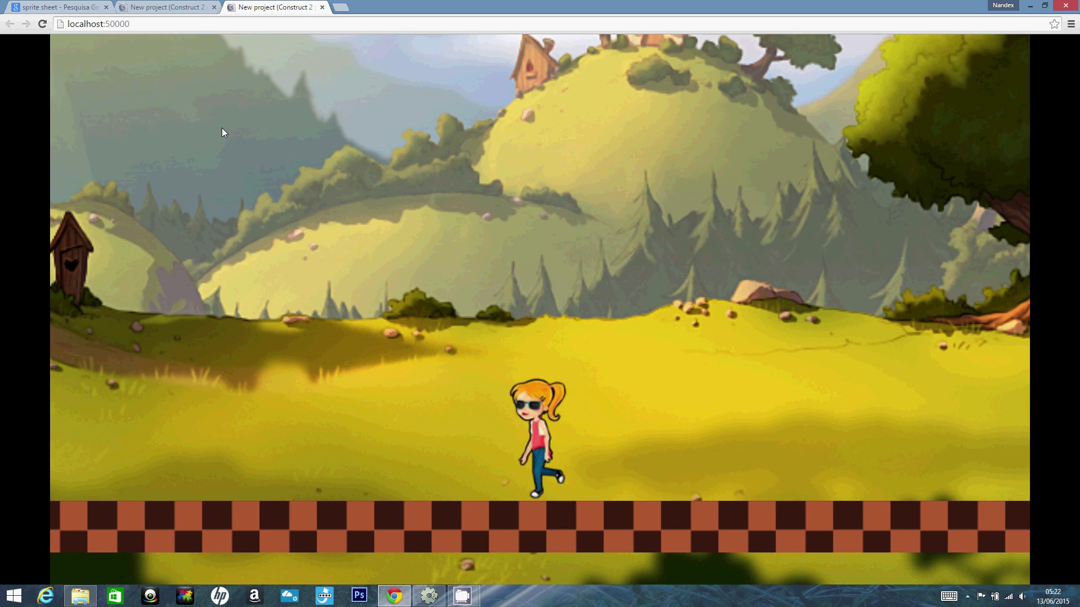
key("Left")
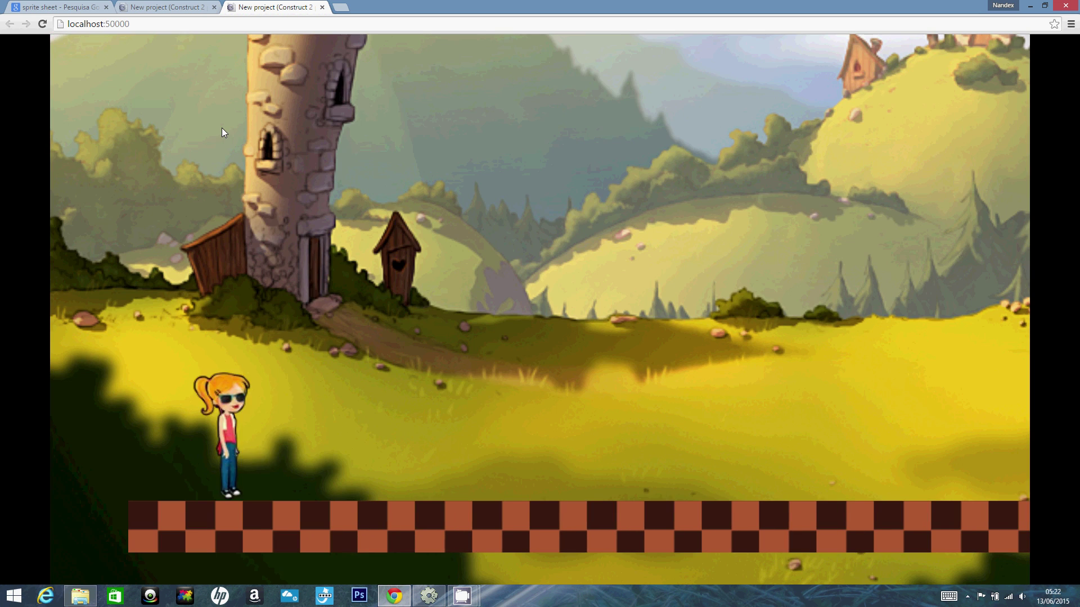
key("Right")
key("Right")
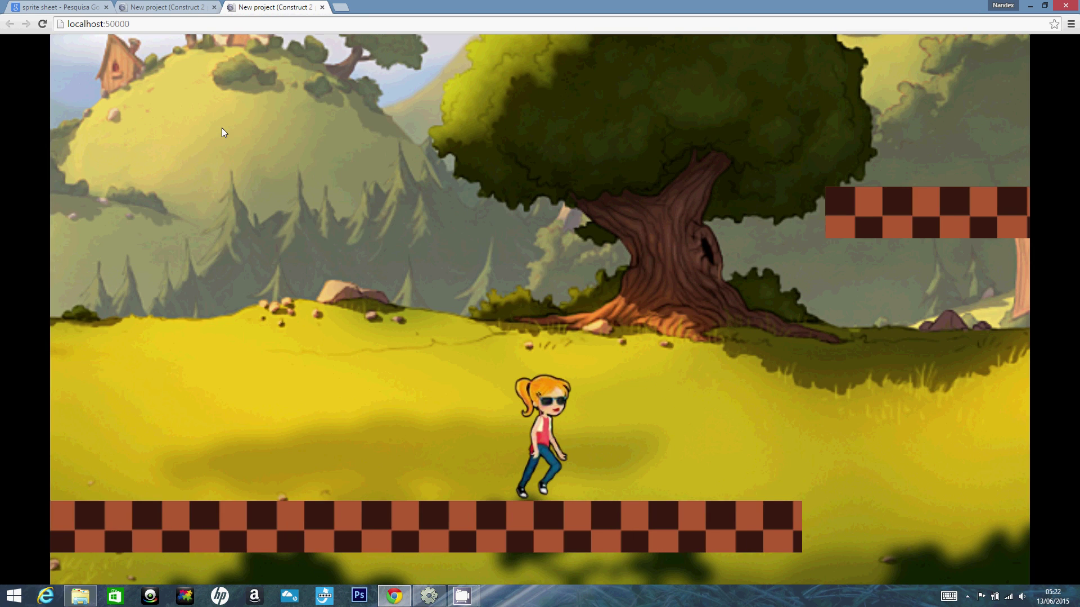
key("Left")
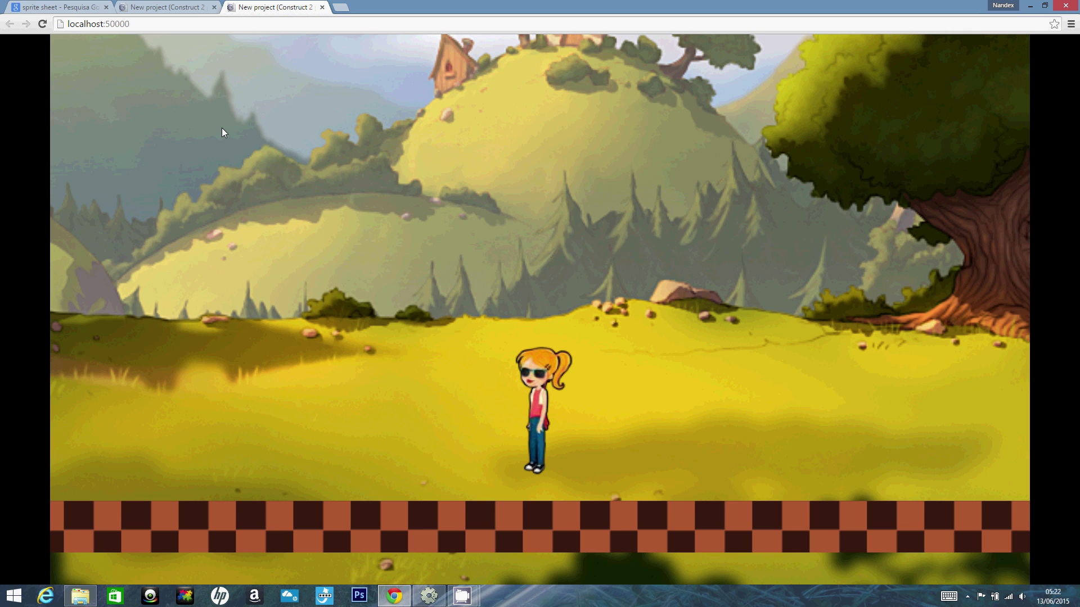
key("Left")
key("Left")
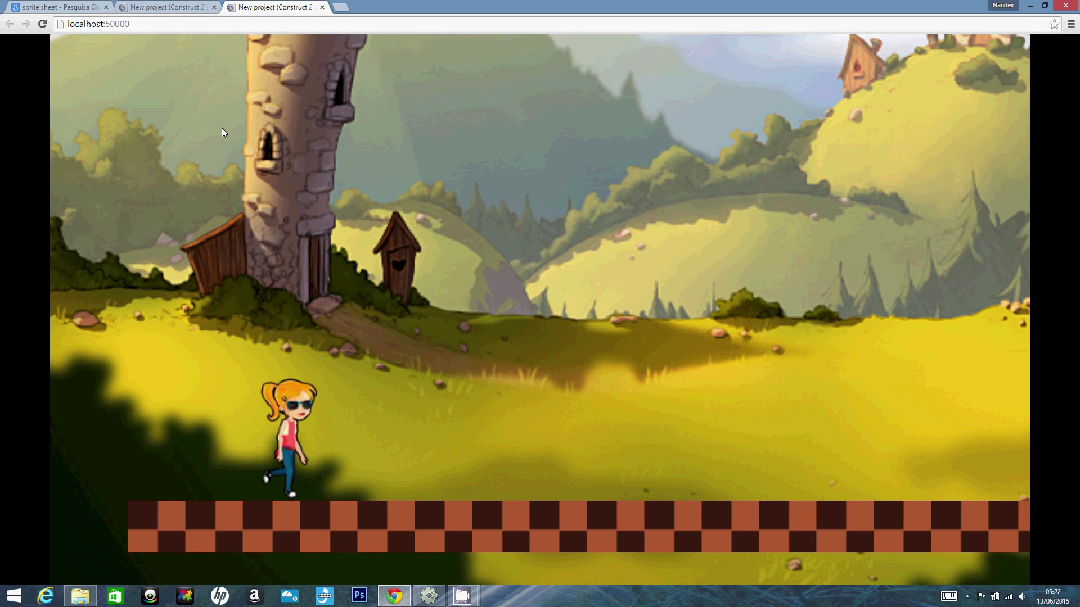
key("Right")
key("Right")
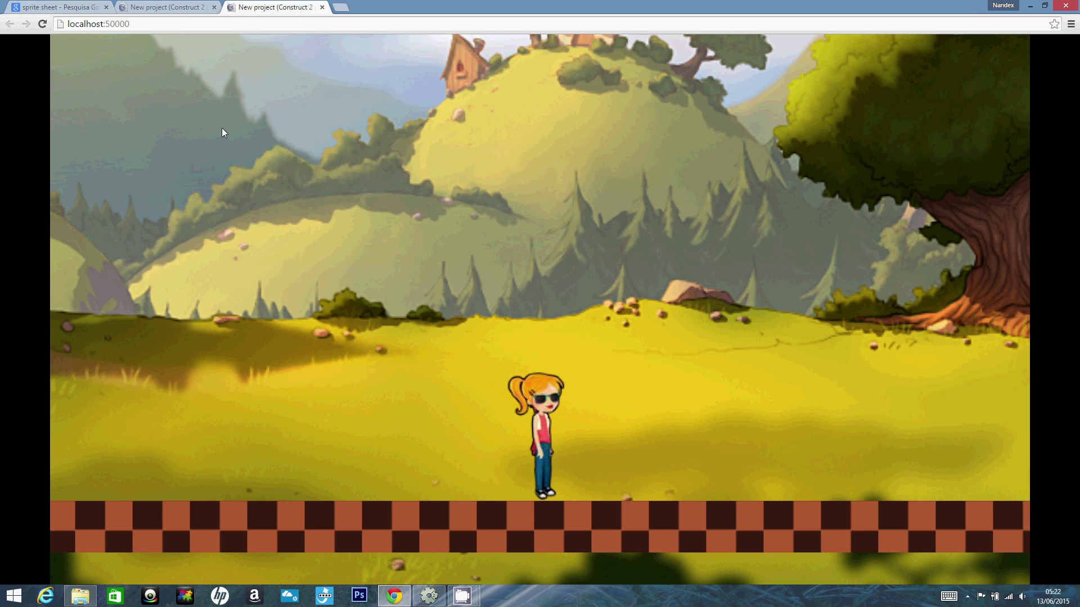
key("space")
key("Right")
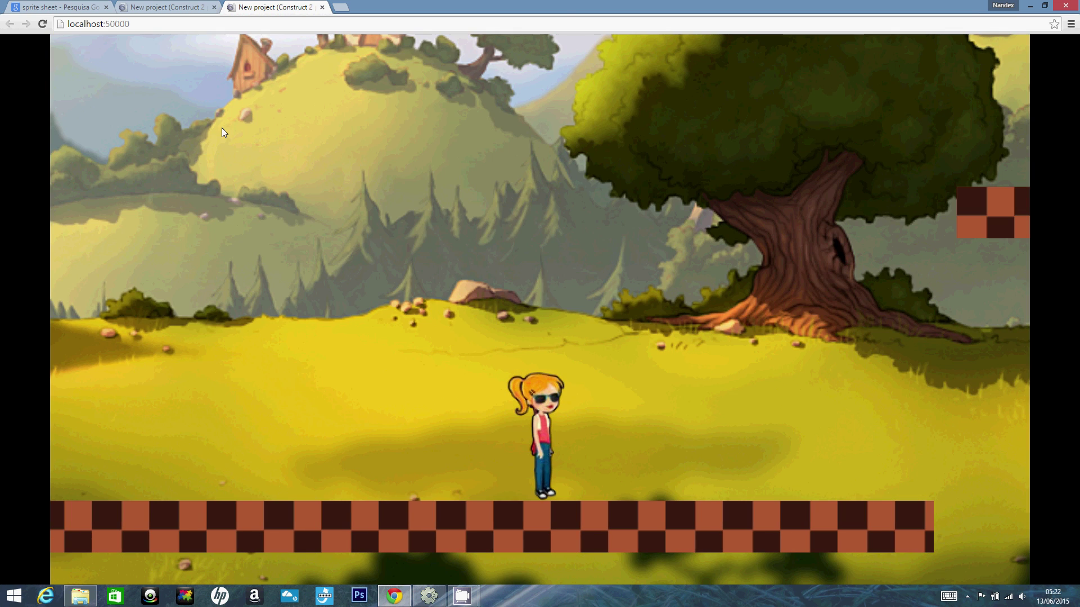
key("Left")
key("Left")
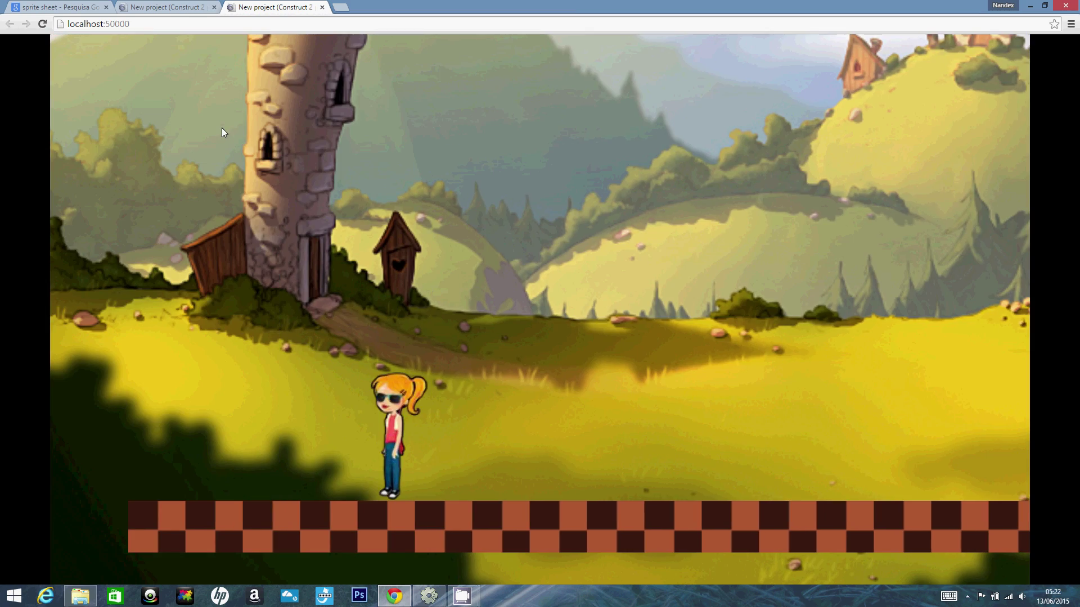
key("Right")
key("Right")
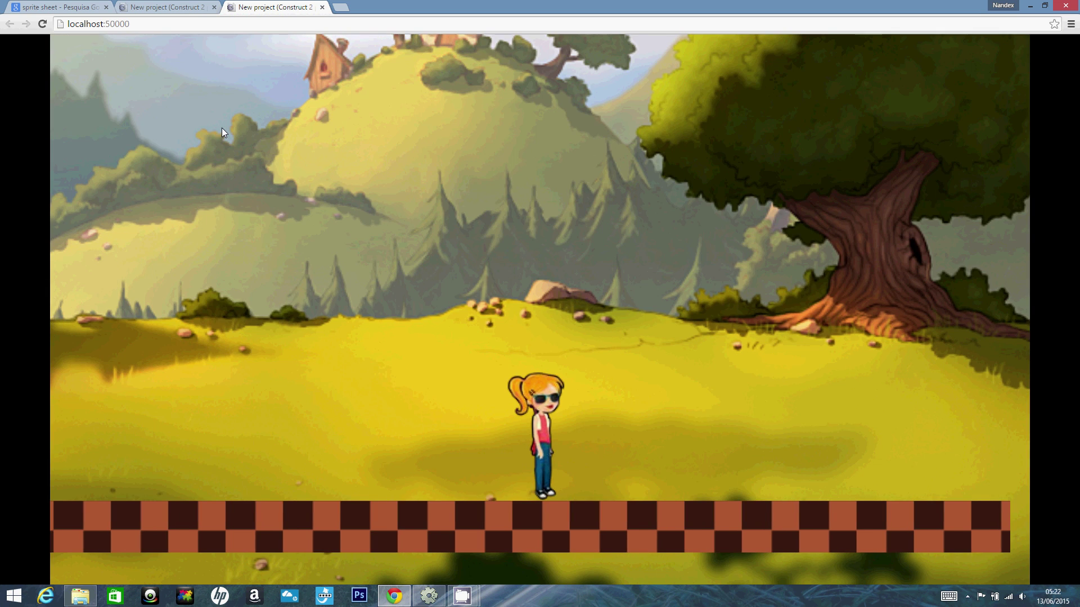
key("Right")
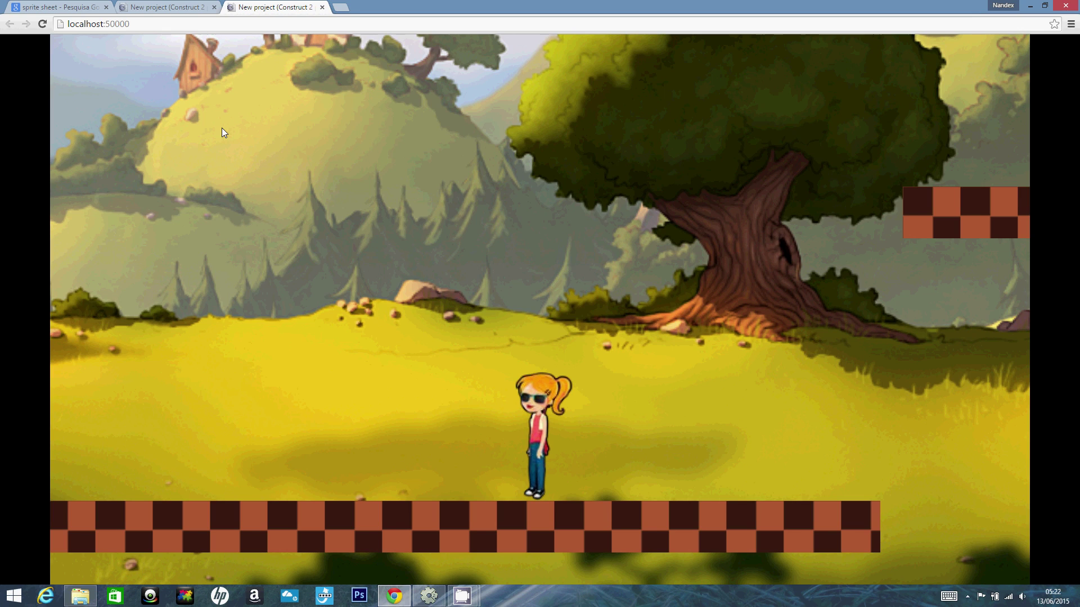
key("Left")
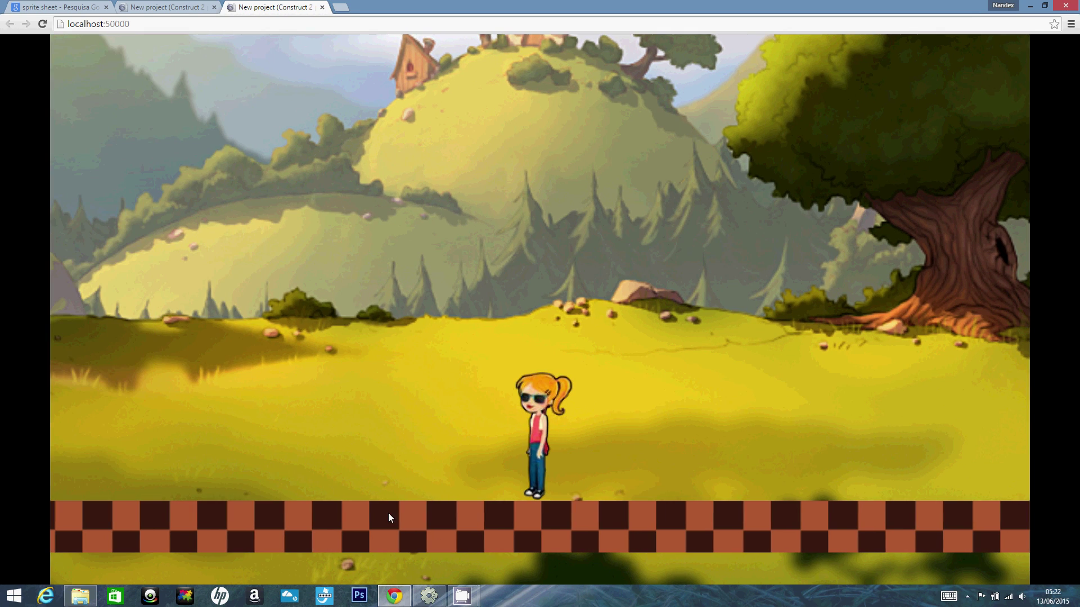
left_click(1023, 5)
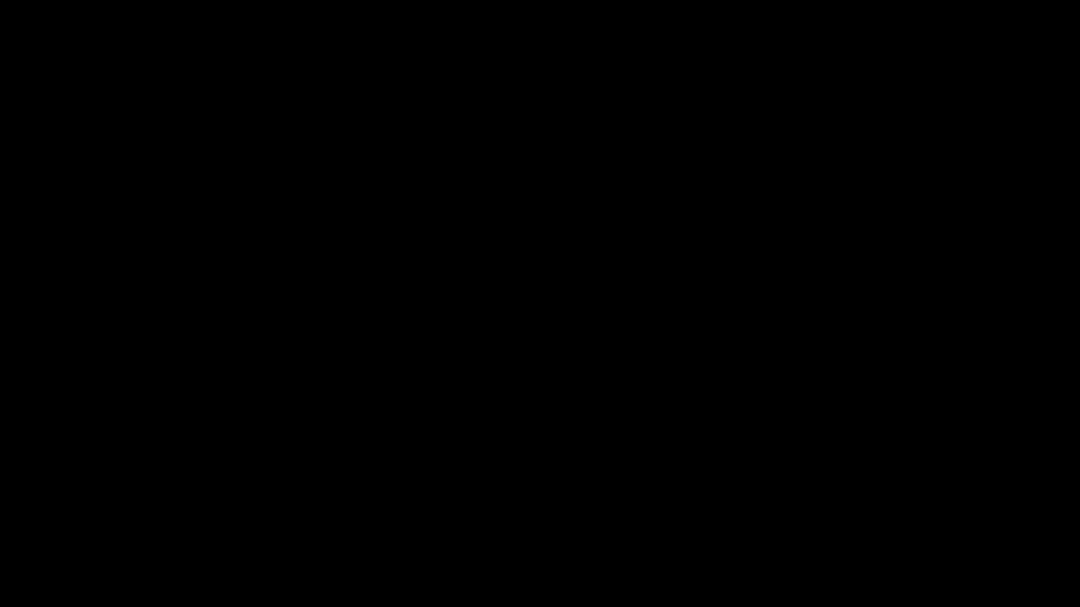